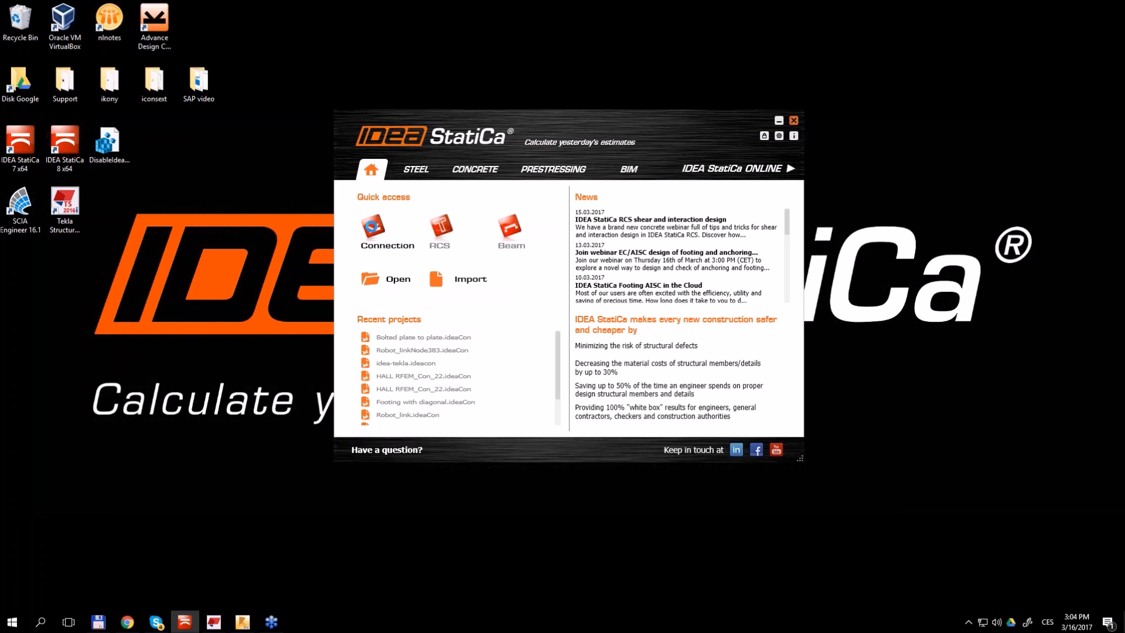
# Open the Connection module maximized and create a new anchor joint using the I-section column with diagonal brace topology
pyautogui.click(454, 276)
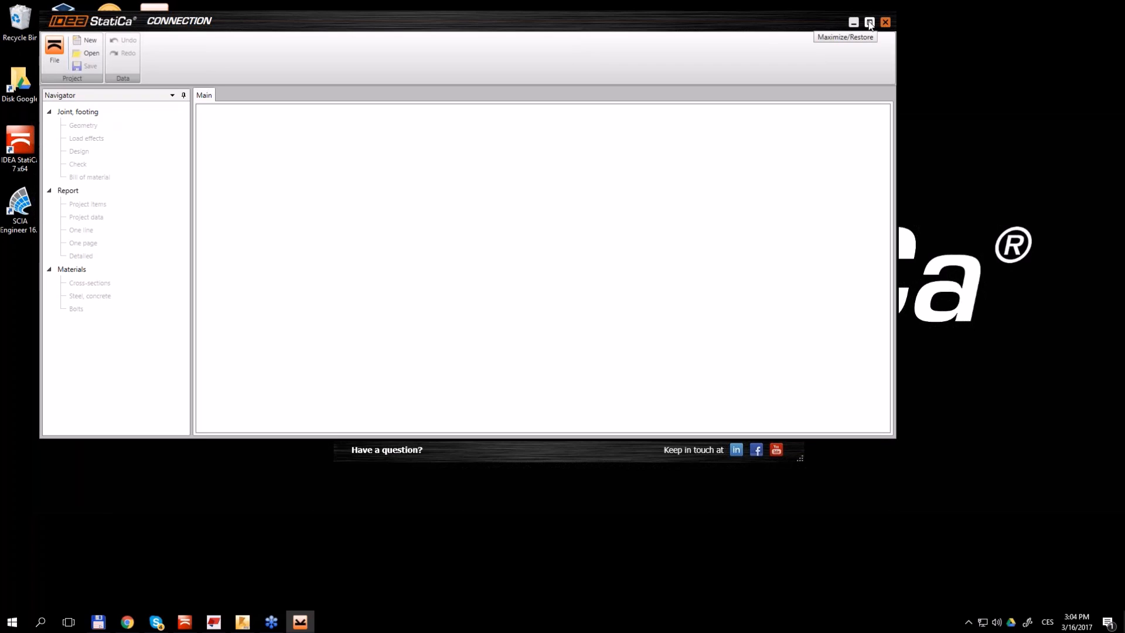
pyautogui.click(870, 24)
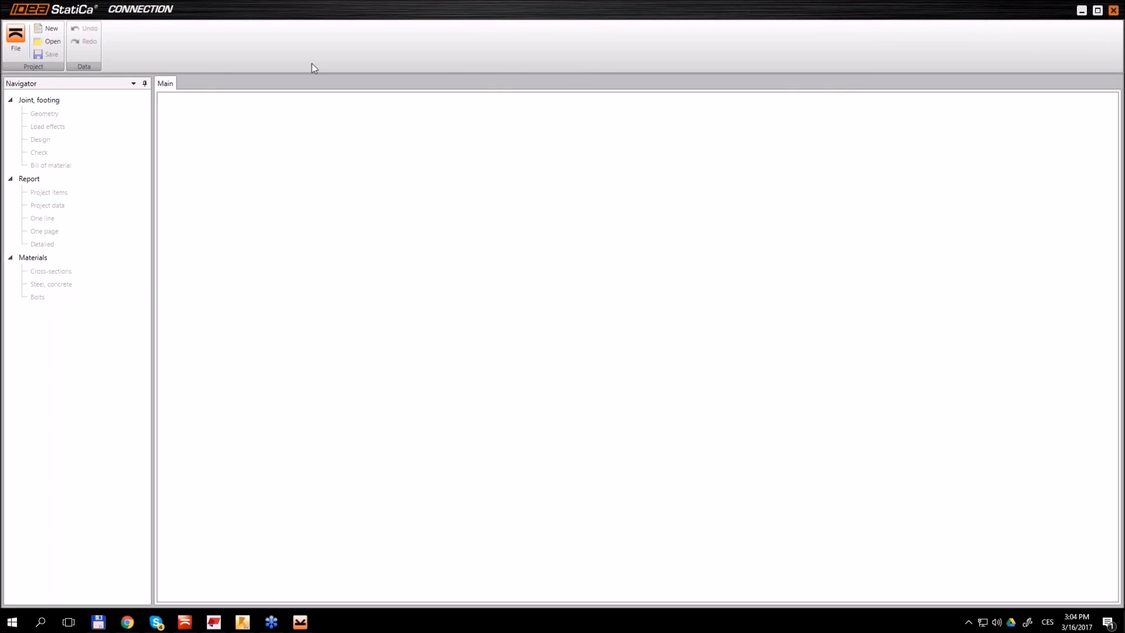
pyautogui.click(45, 28)
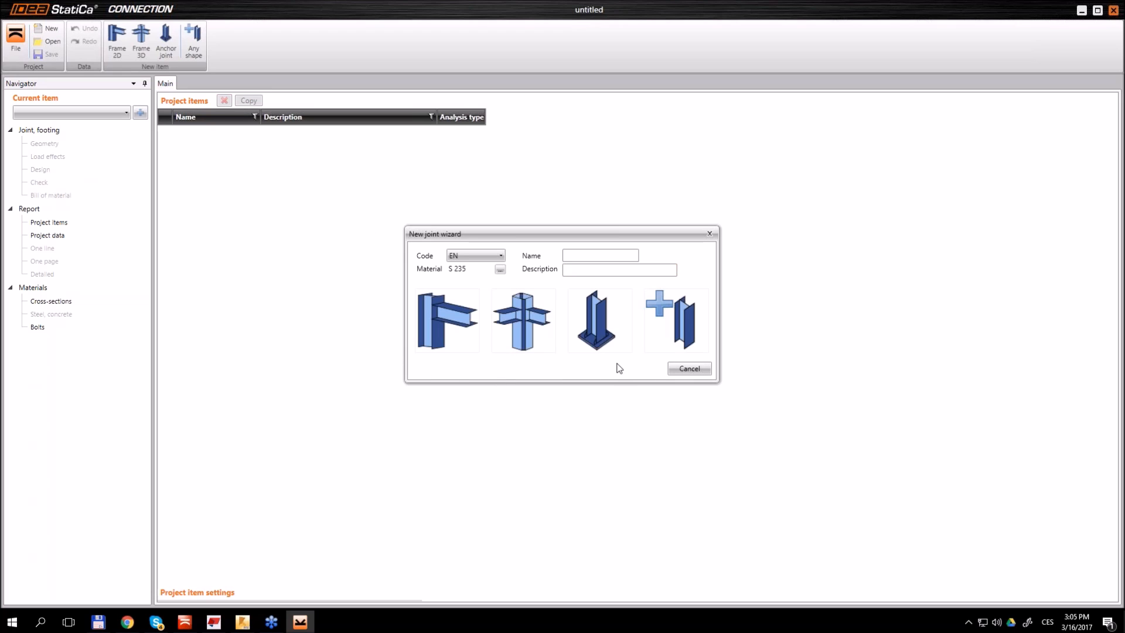
pyautogui.click(601, 316)
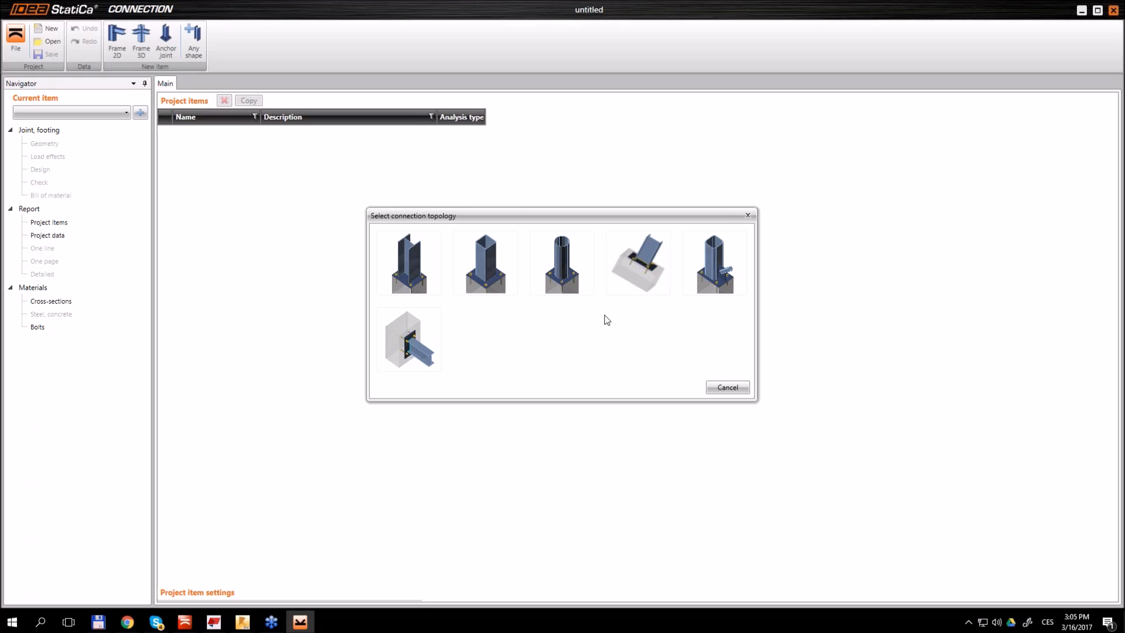
pyautogui.click(724, 274)
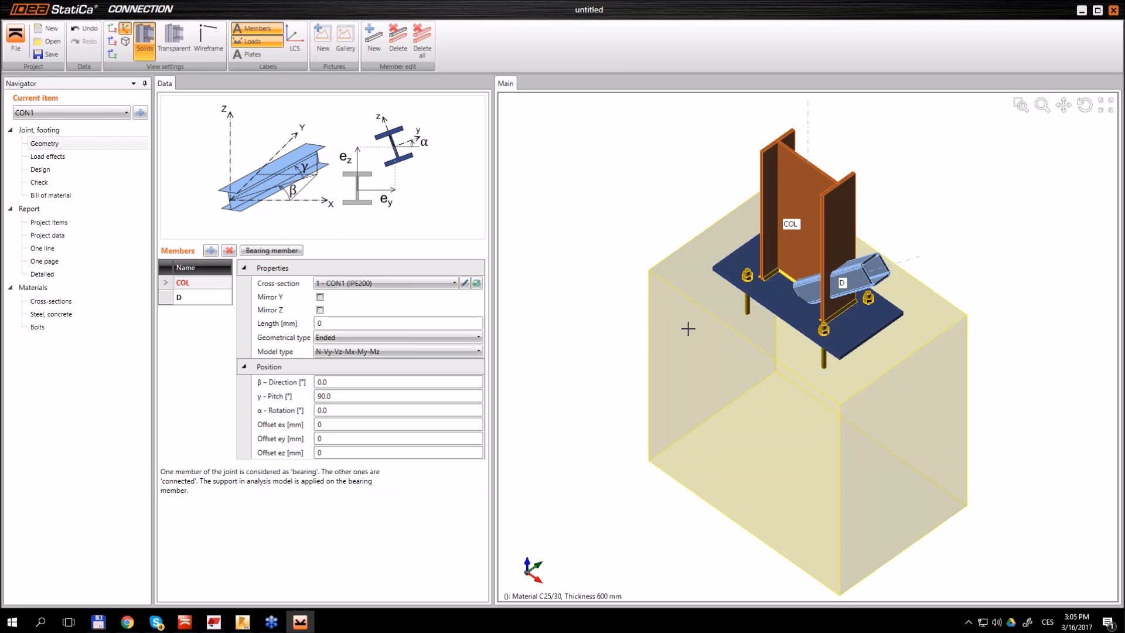
# Add a third member to the joint and give it a rolled HEB200 cross-section
pyautogui.click(211, 251)
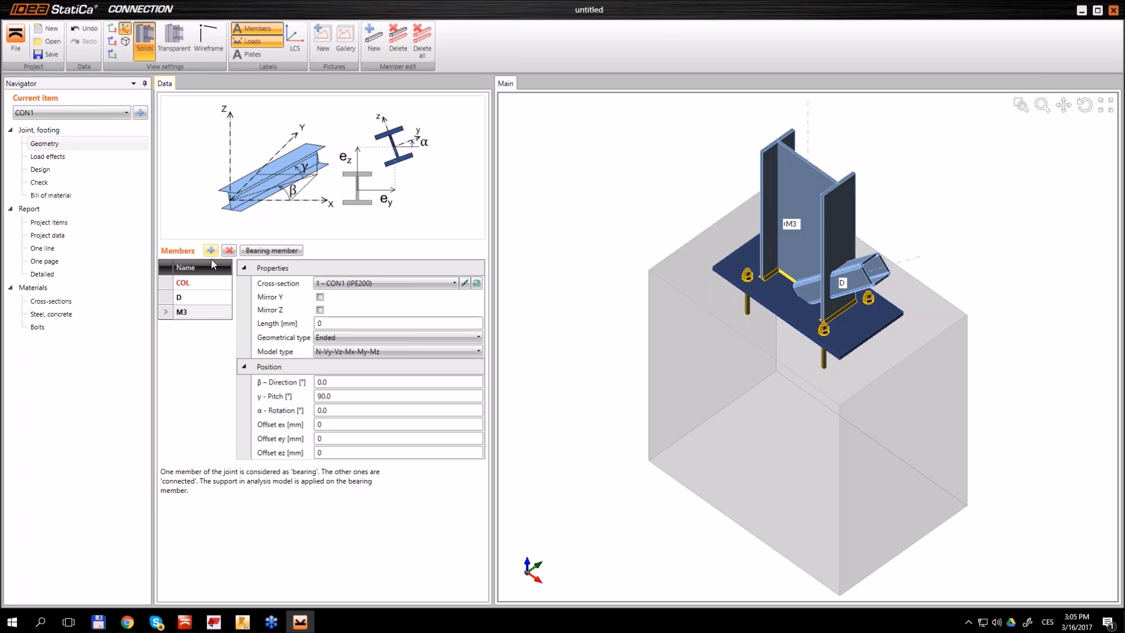
pyautogui.click(476, 283)
pyautogui.click(408, 226)
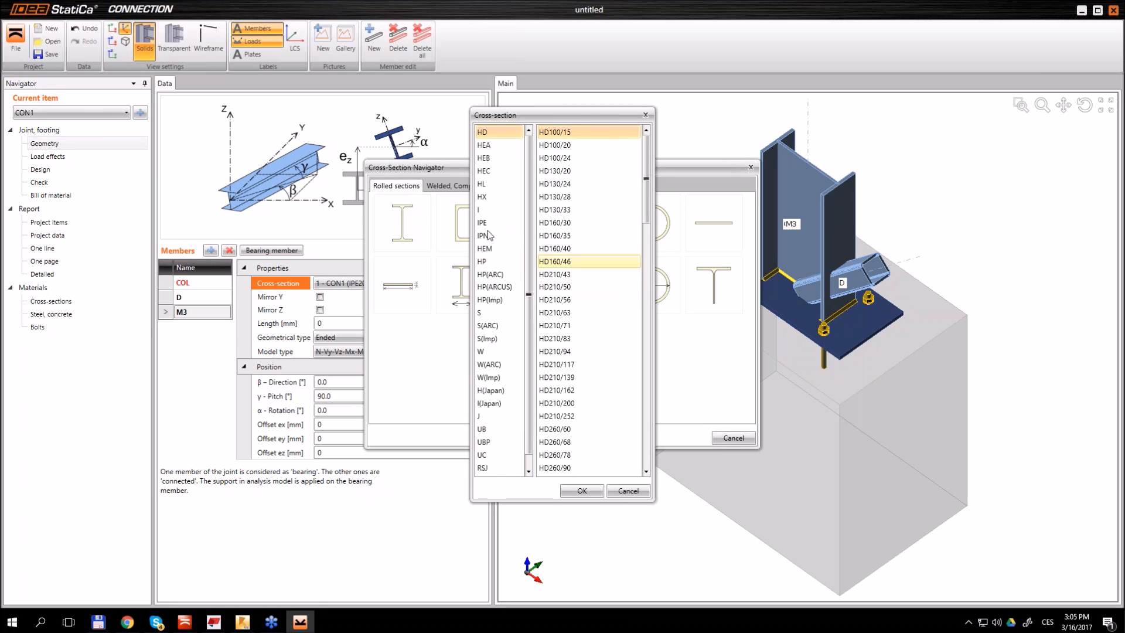
pyautogui.click(496, 159)
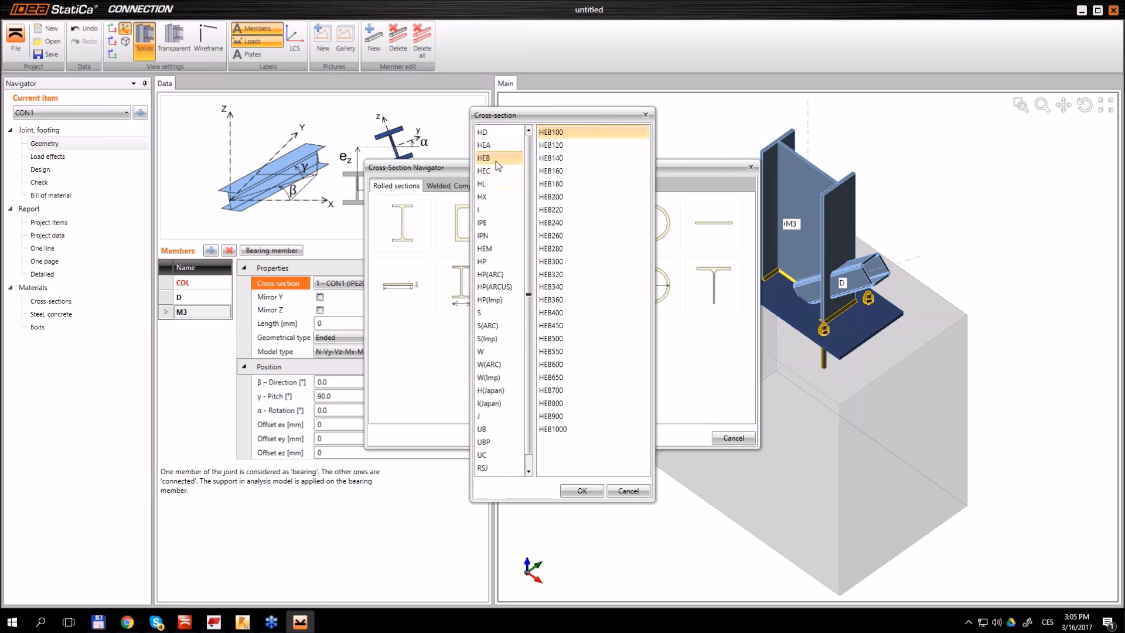
pyautogui.click(562, 197)
pyautogui.click(594, 491)
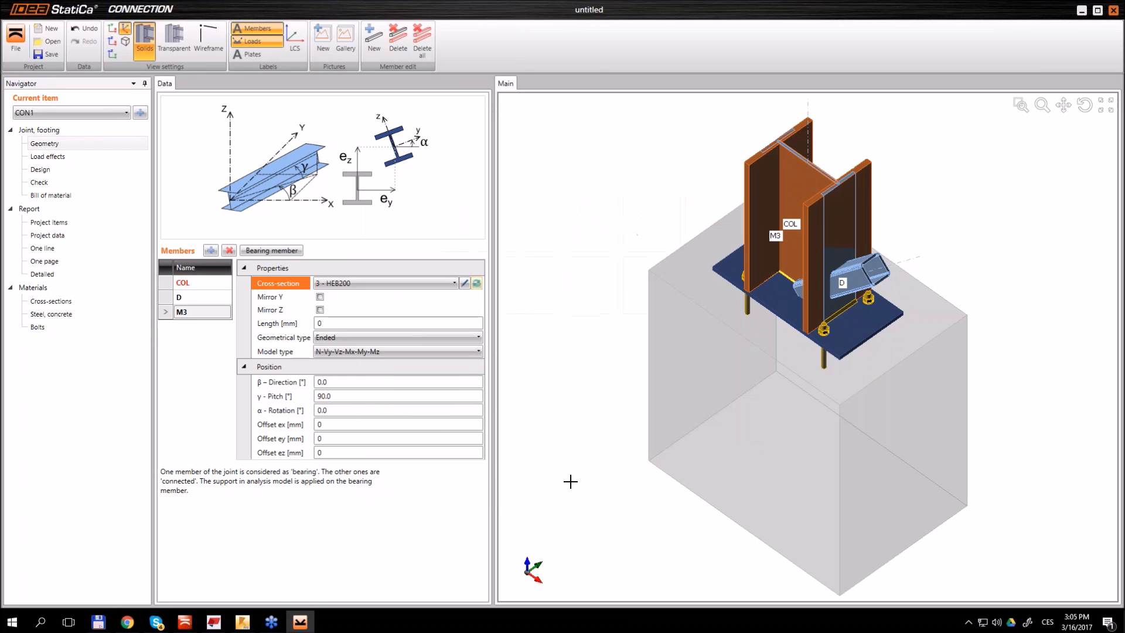
# Lay the new HEB200 member horizontally with a pitch of 0° and set its length to 600 mm
pyautogui.click(336, 397)
pyautogui.write('0')
pyautogui.press('Tab')
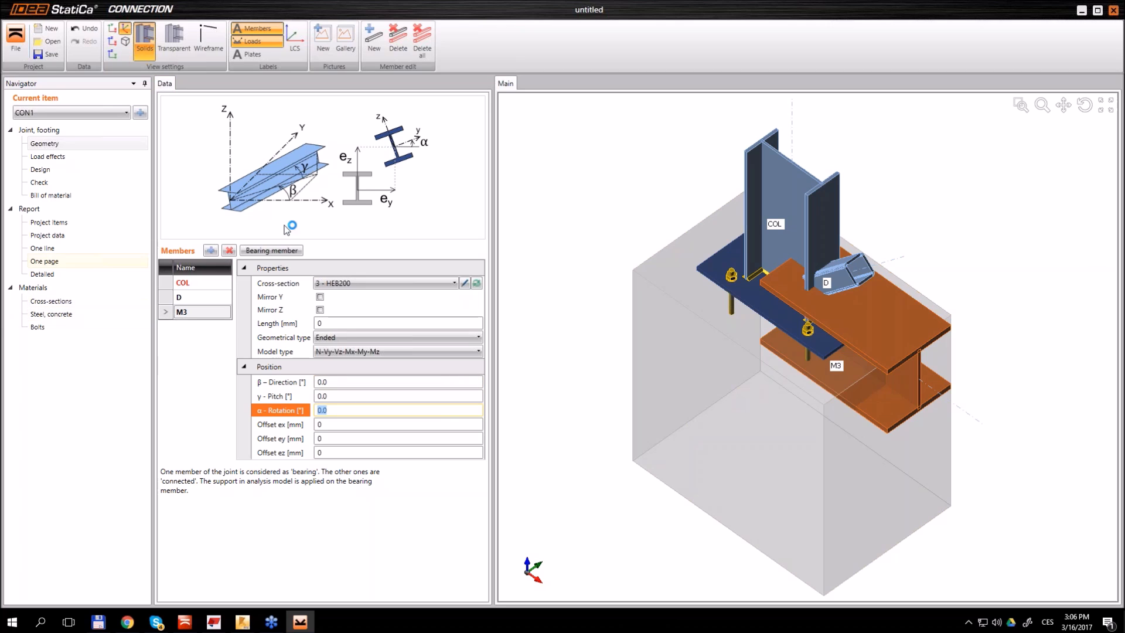
pyautogui.click(324, 322)
pyautogui.write('600')
pyautogui.press('Return')
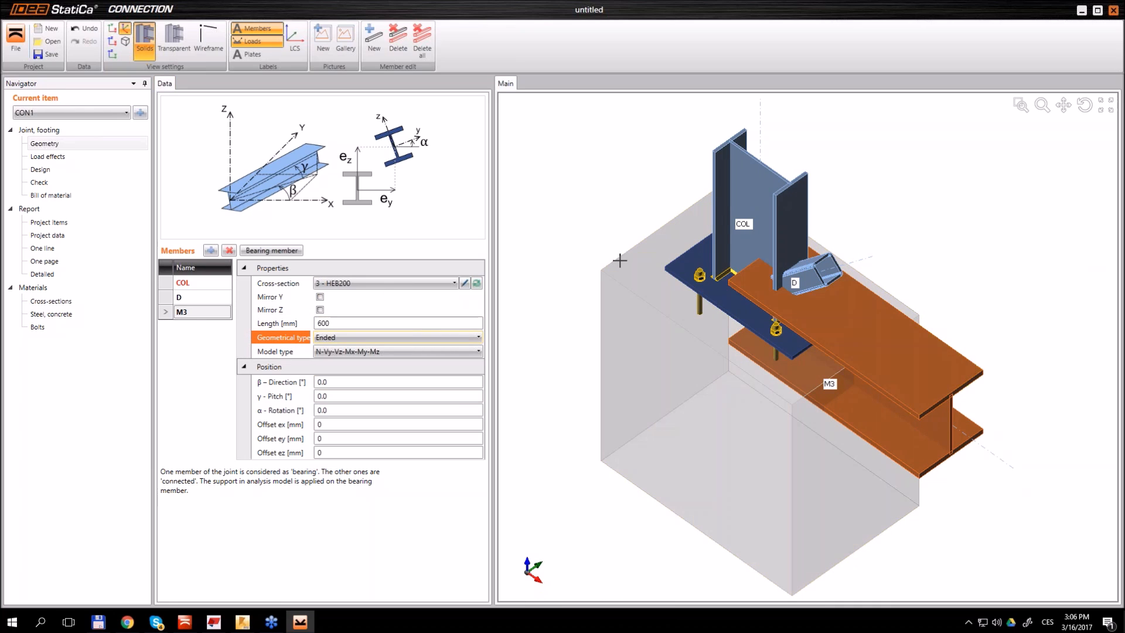
# Change the column COL to a rolled HEB300 cross-section
pyautogui.rightClick(1004, 170)
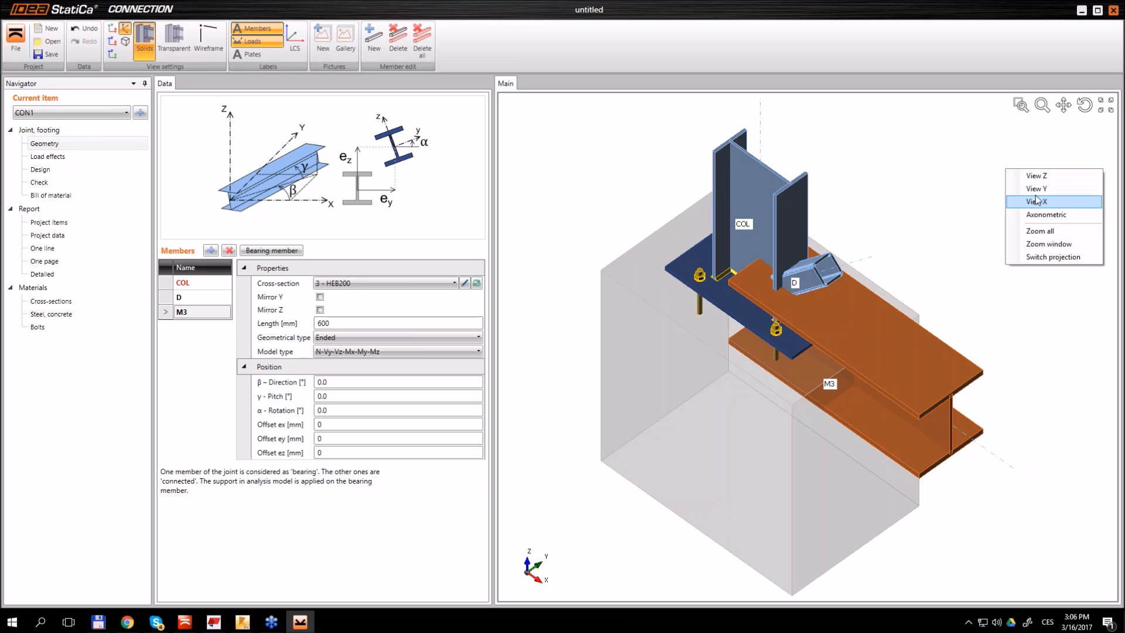
pyautogui.click(1035, 191)
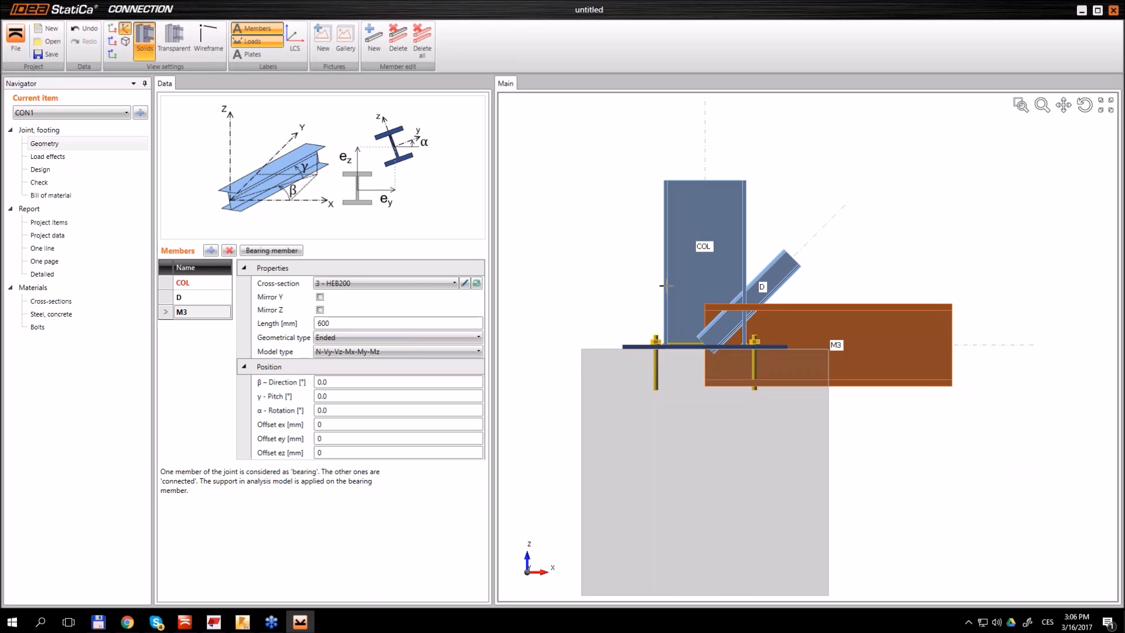
pyautogui.click(183, 282)
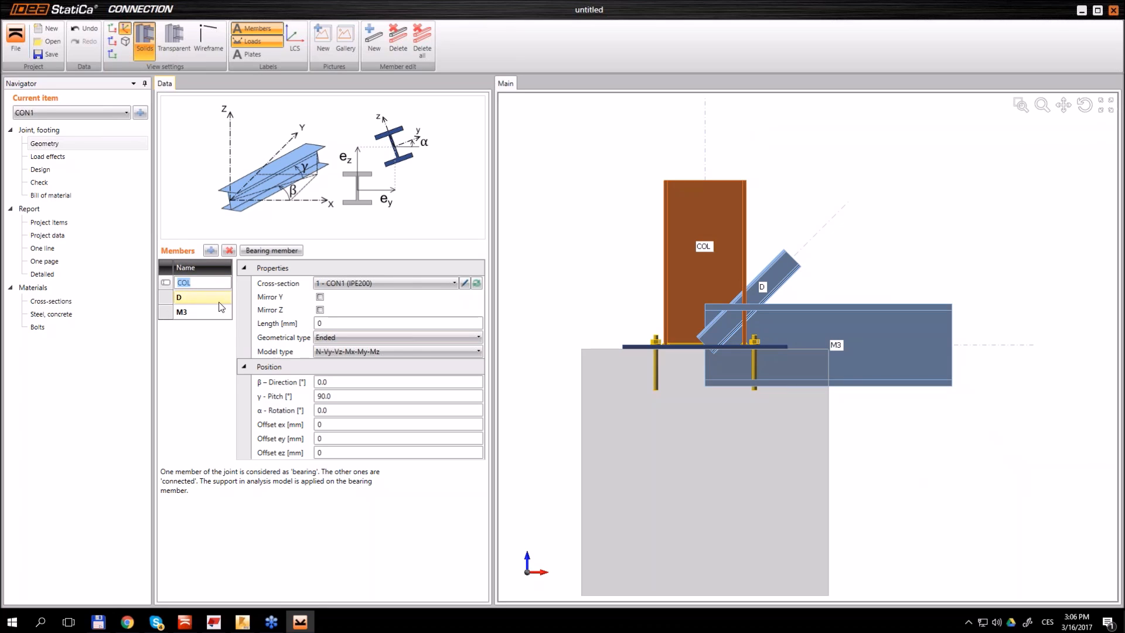
pyautogui.click(477, 283)
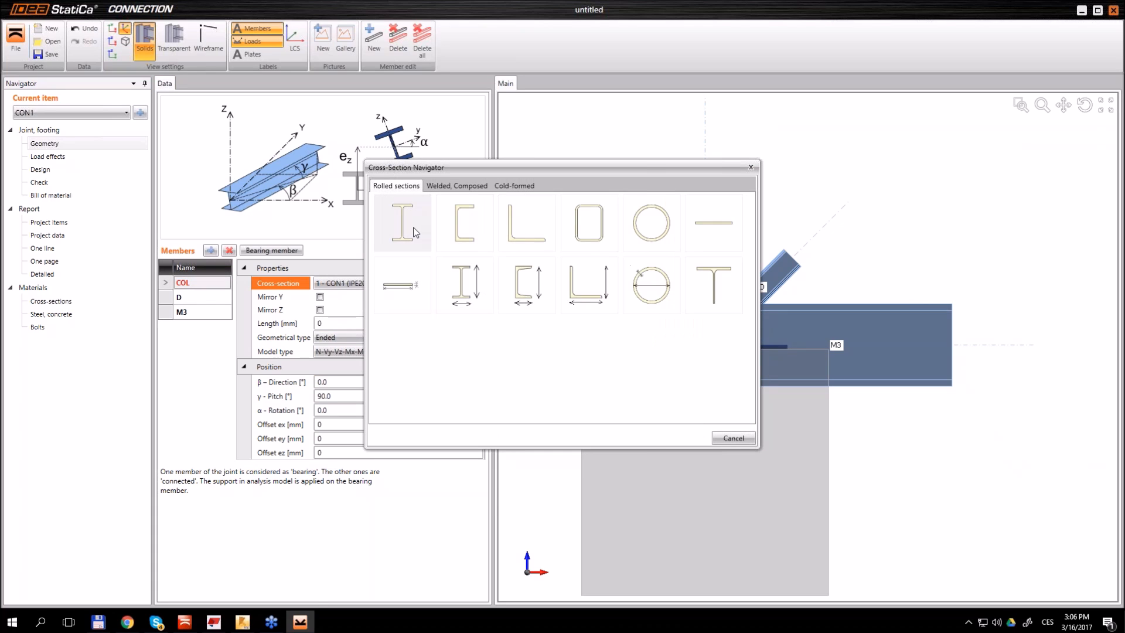
pyautogui.click(401, 223)
pyautogui.click(483, 158)
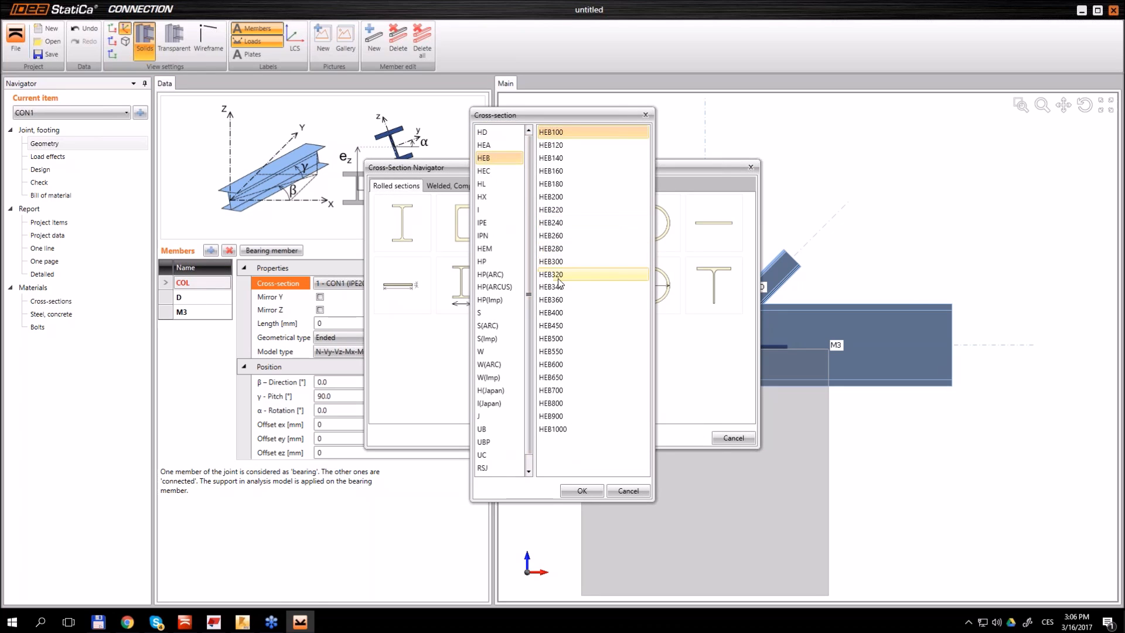
pyautogui.click(557, 262)
pyautogui.click(583, 490)
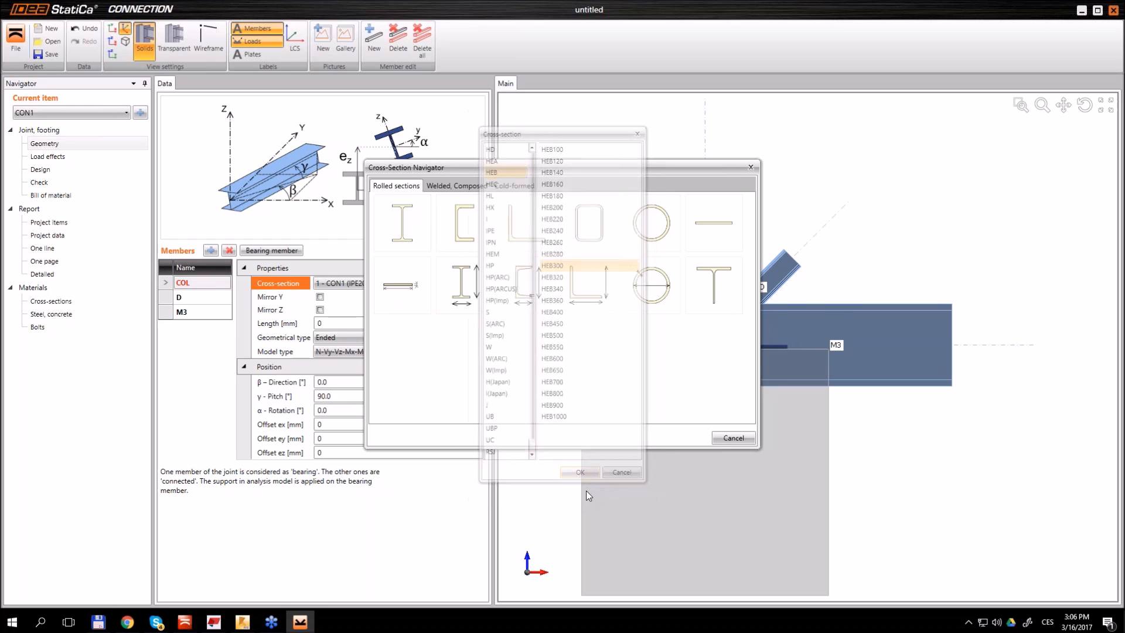
# Set the column's offset ex to -200 mm
pyautogui.press('Tab')
pyautogui.press('Tab')
pyautogui.press('Tab')
pyautogui.press('Tab')
pyautogui.press('Tab')
pyautogui.press('Tab')
pyautogui.press('Tab')
pyautogui.press('Tab')
pyautogui.press('Tab')
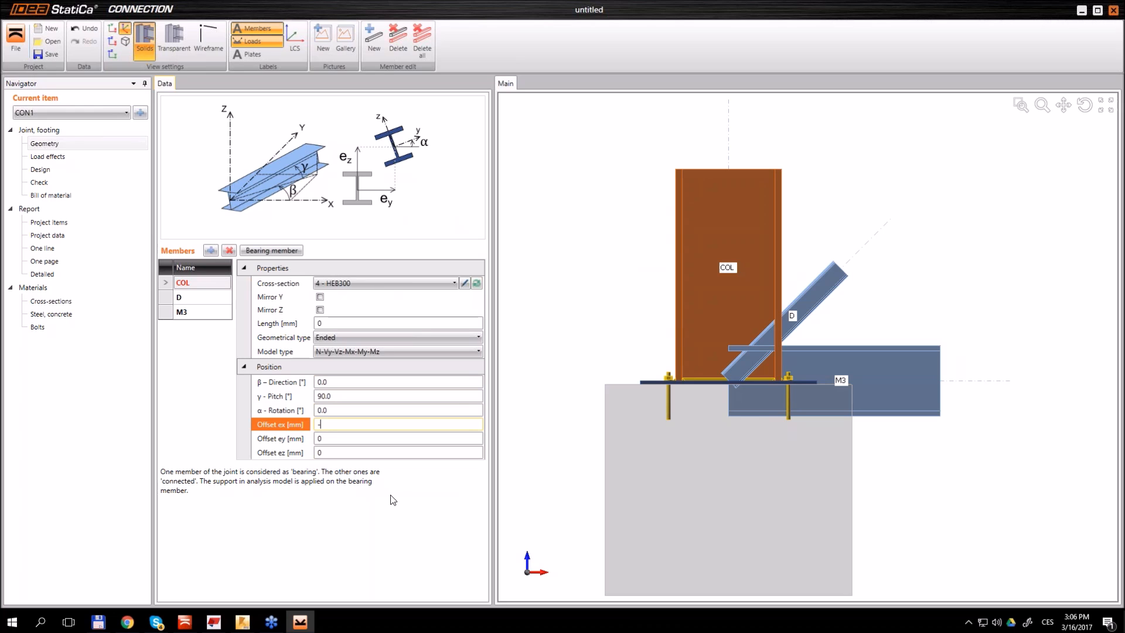
pyautogui.write('-200')
pyautogui.press('Tab')
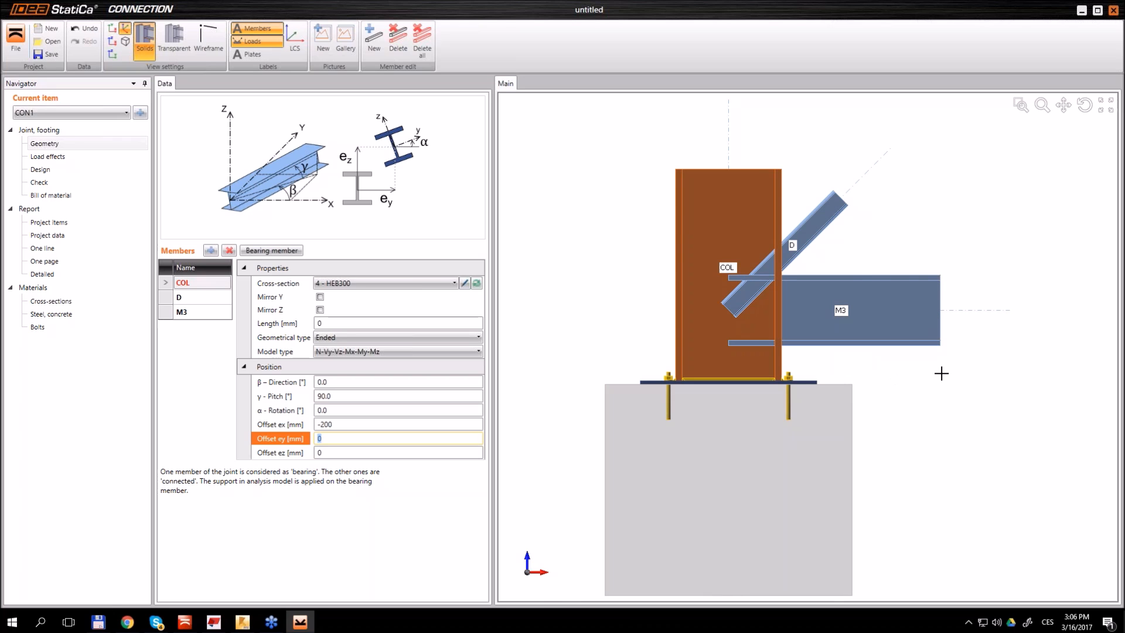
# Set the length of the column COL to 800 mm
pyautogui.moveTo(941, 373); pyautogui.dragTo(691, 289, button='middle')
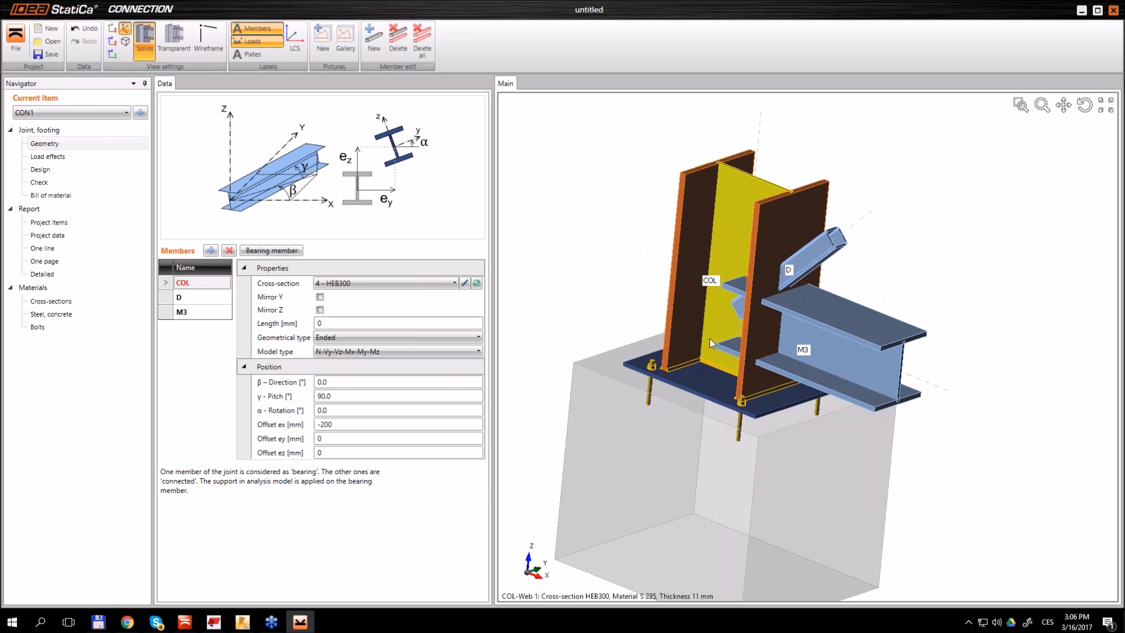
pyautogui.click(329, 321)
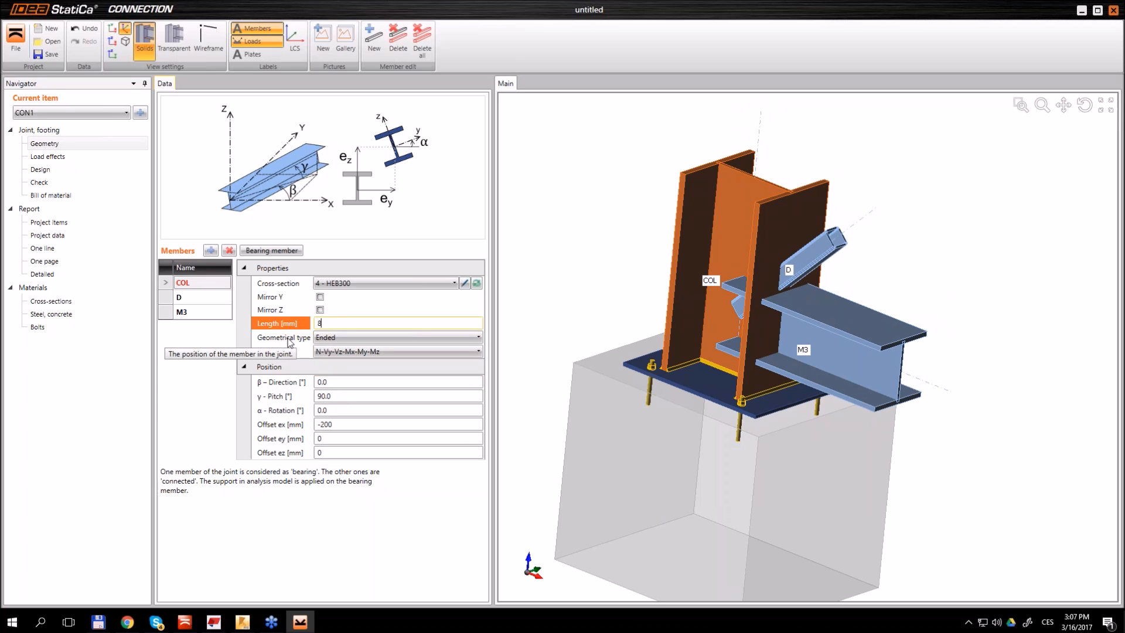
pyautogui.write('800')
pyautogui.click(288, 338)
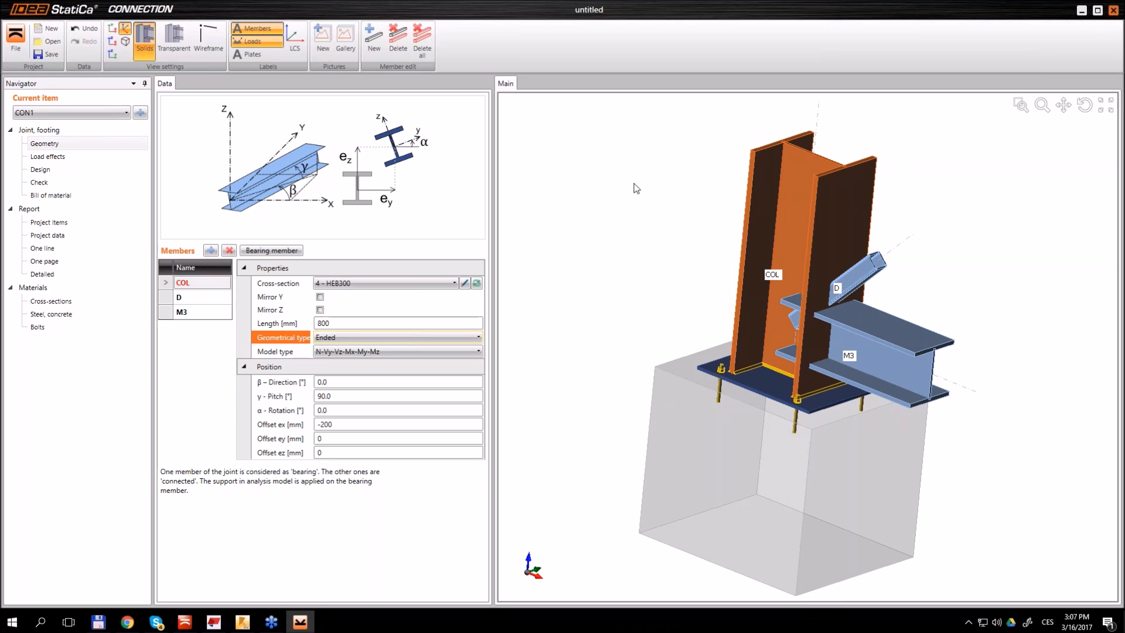
# Change the shape of the diagonal member D's cross-section to the square hollow section K80/80/4
pyautogui.click(199, 297)
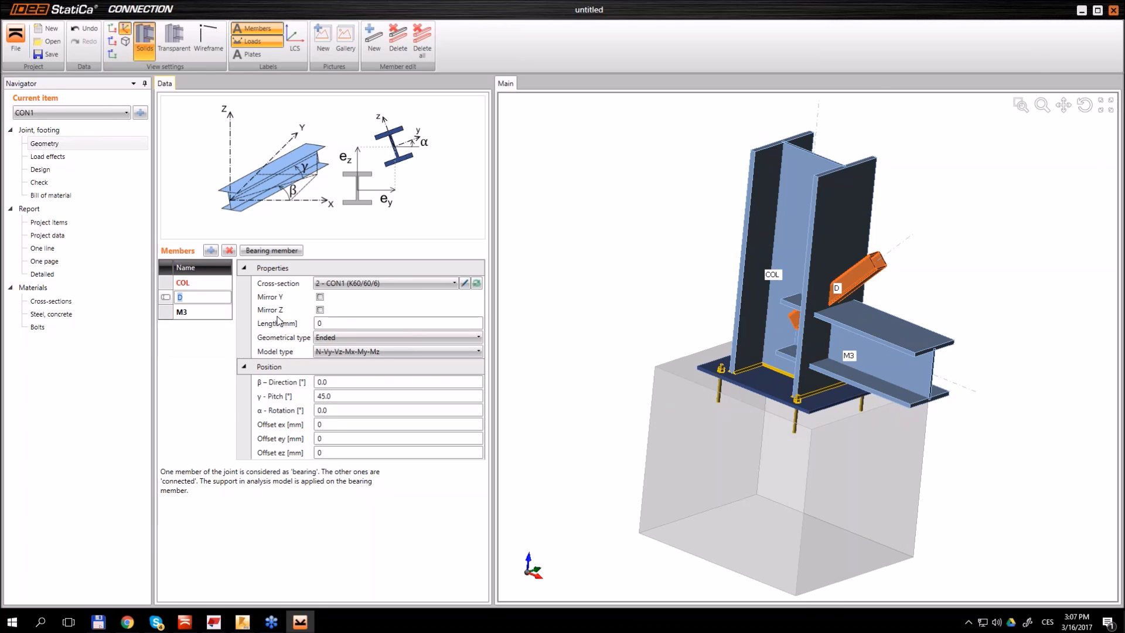
pyautogui.click(464, 283)
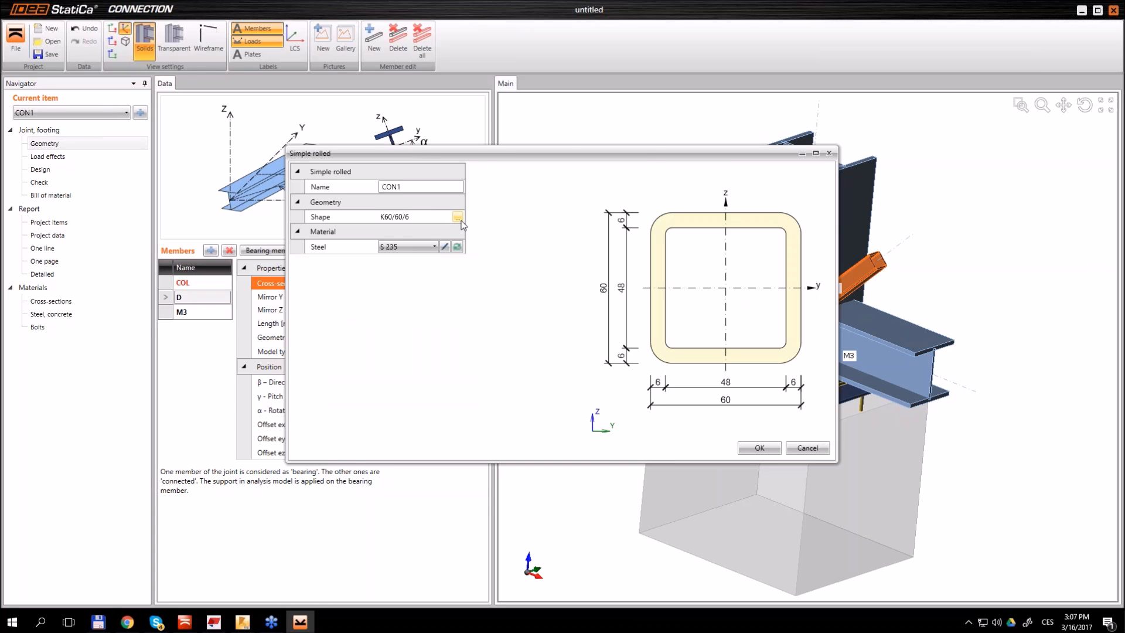
pyautogui.click(457, 217)
pyautogui.scroll(-3, 615, 280)
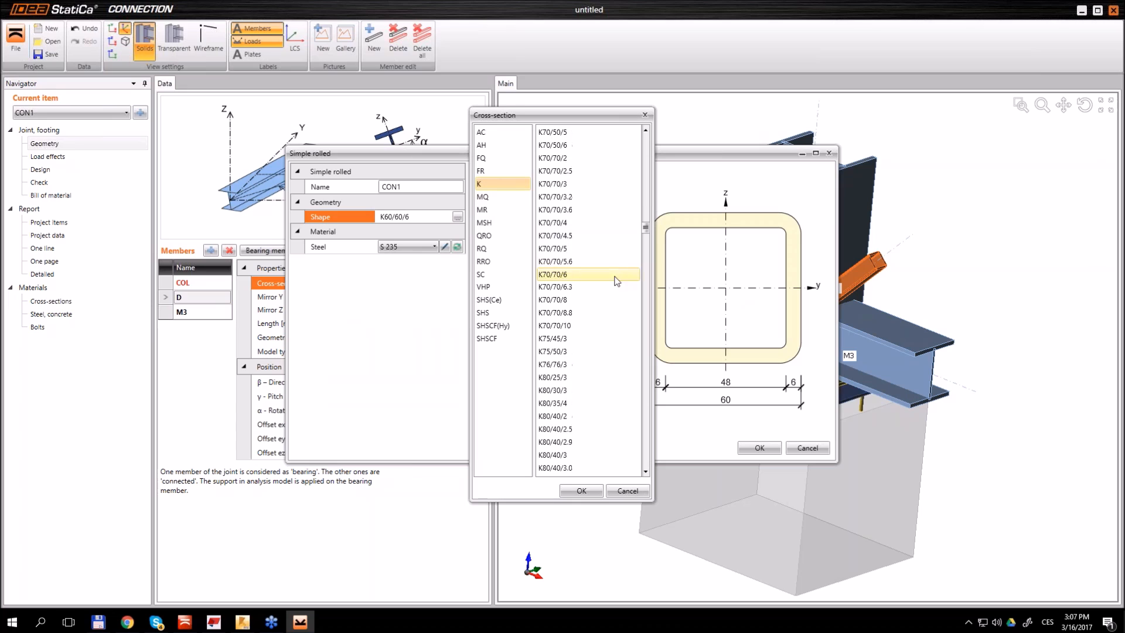
pyautogui.scroll(-10, 570, 370)
pyautogui.scroll(-1, 573, 374)
pyautogui.click(573, 288)
pyautogui.click(581, 490)
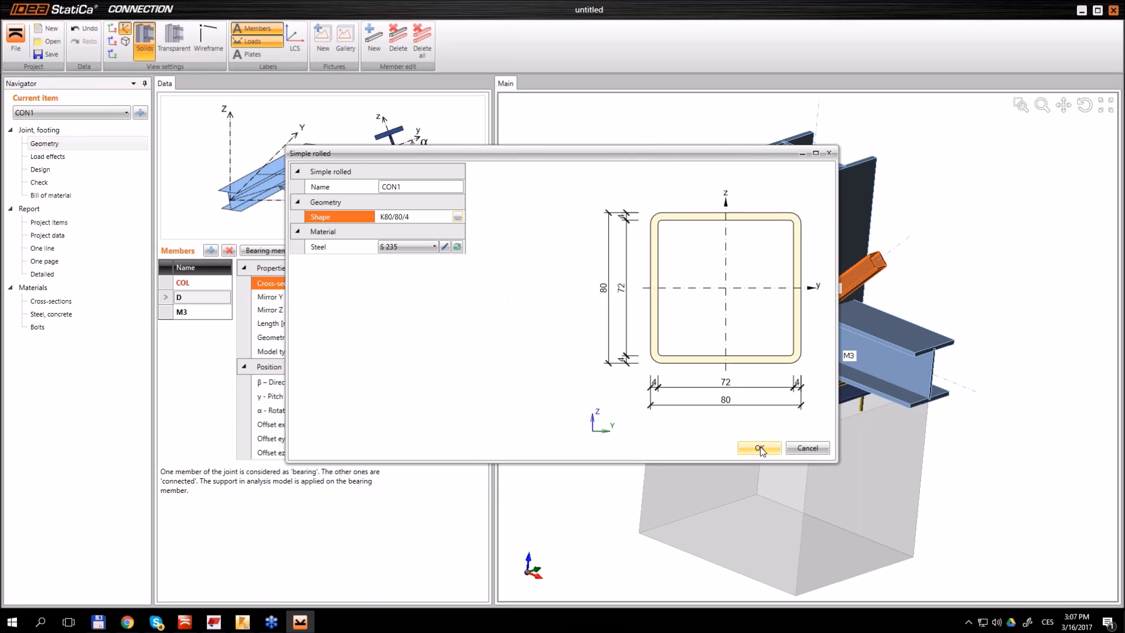
pyautogui.click(759, 448)
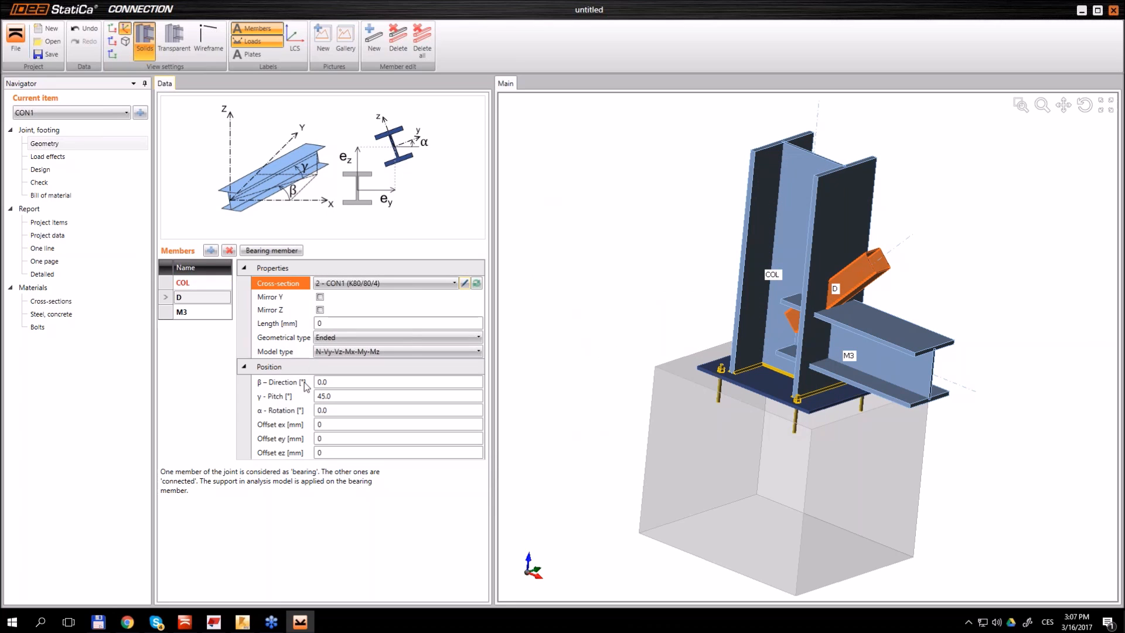
# Set the length of the diagonal member D to 700 mm
pyautogui.click(335, 323)
pyautogui.write('7')
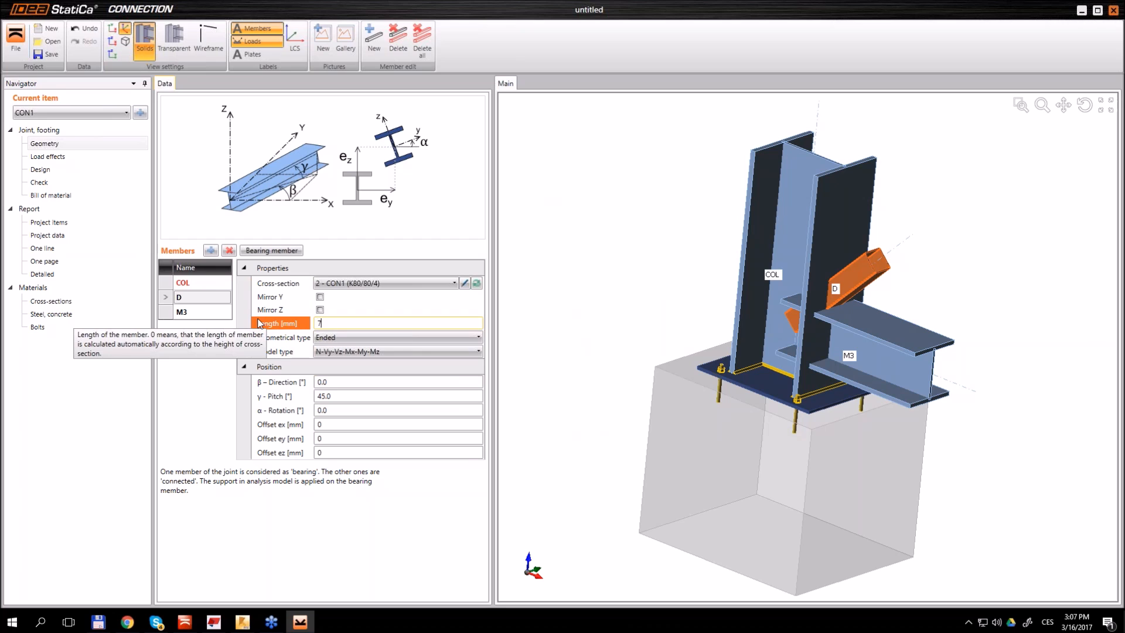
pyautogui.write('00')
pyautogui.press('Tab')
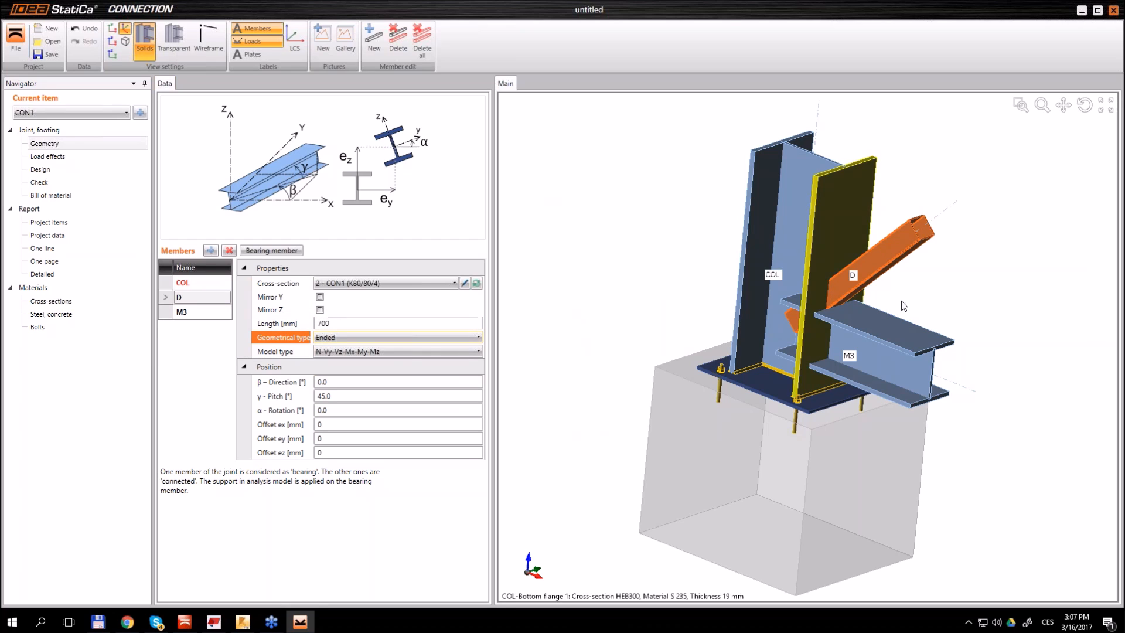
# In load effect LE1, assign an axial force N of -350 kN to the end of the column COL
pyautogui.scroll(-2, 904, 306)
pyautogui.moveTo(960, 246); pyautogui.dragTo(951, 236, button='middle')
pyautogui.moveTo(973, 277); pyautogui.dragTo(984, 236, button='right')
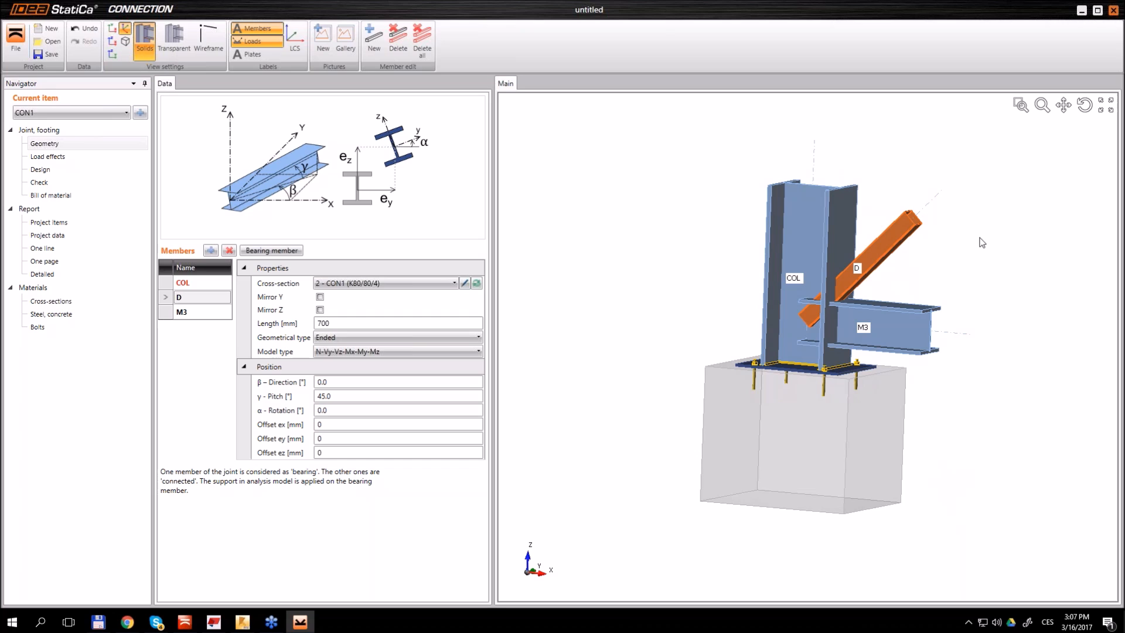
pyautogui.click(42, 157)
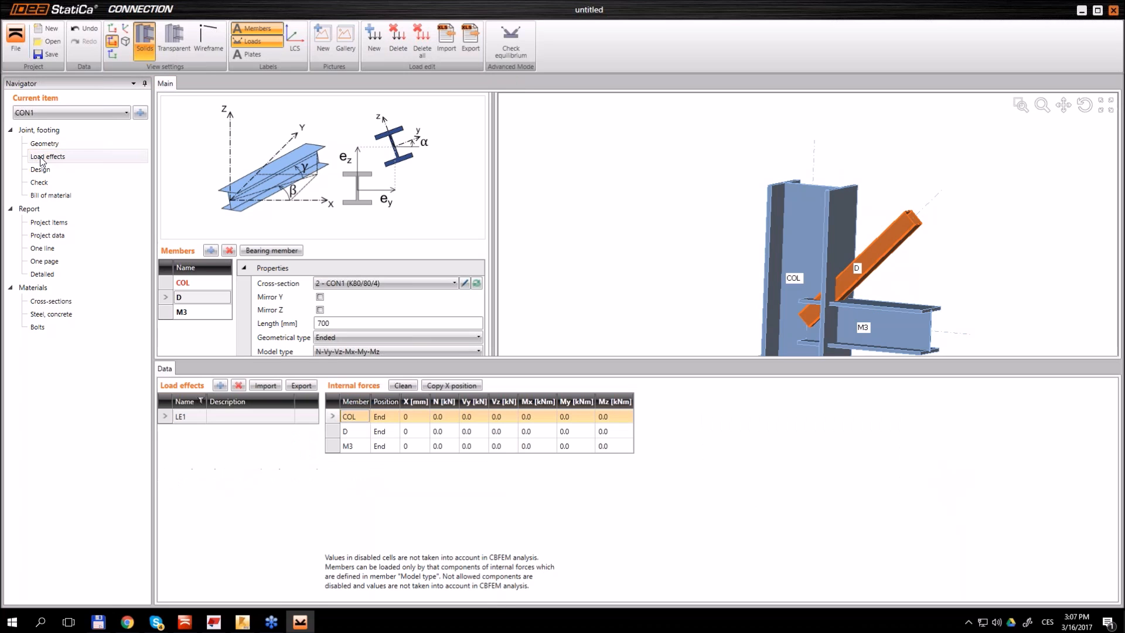
pyautogui.moveTo(626, 360); pyautogui.dragTo(626, 365)
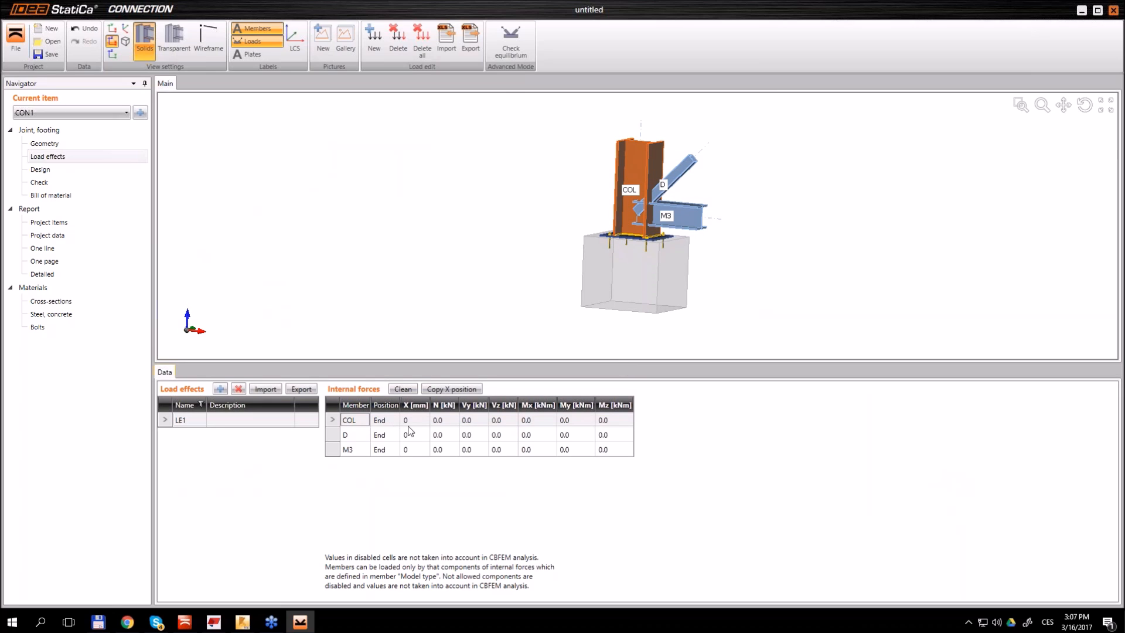
pyautogui.click(440, 420)
pyautogui.write('-350')
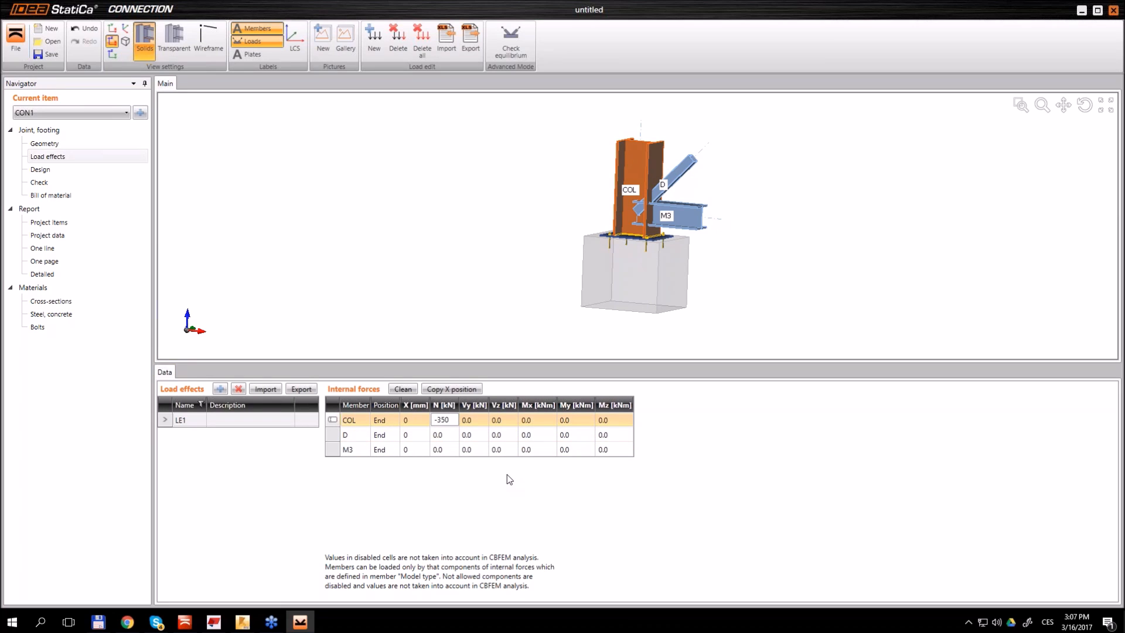
pyautogui.press('Return')
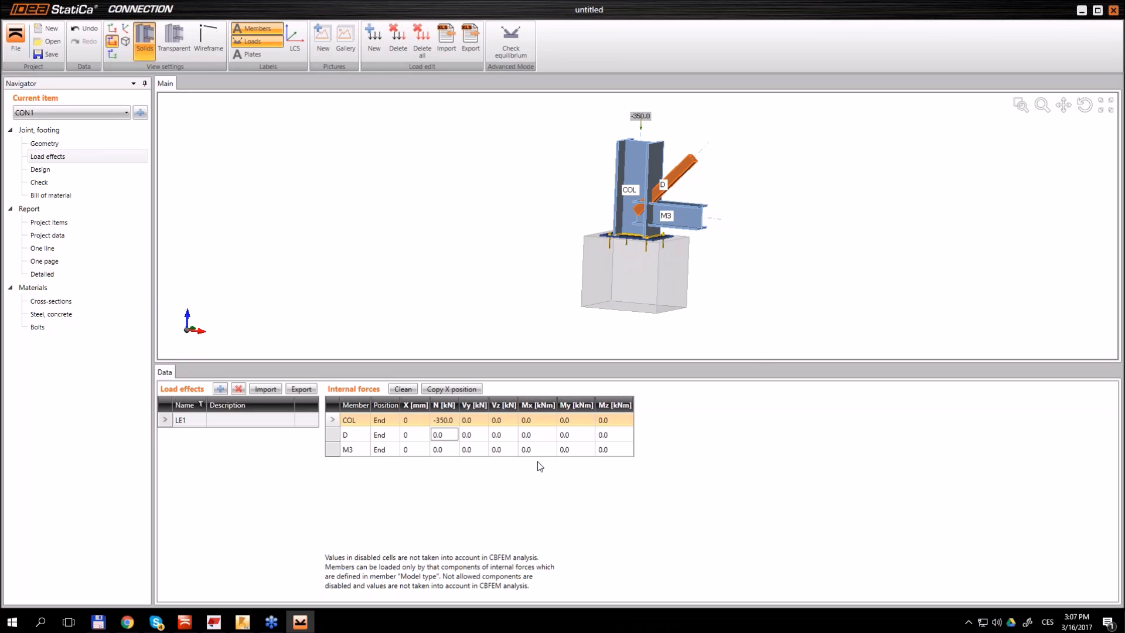
pyautogui.scroll(2, 650, 117)
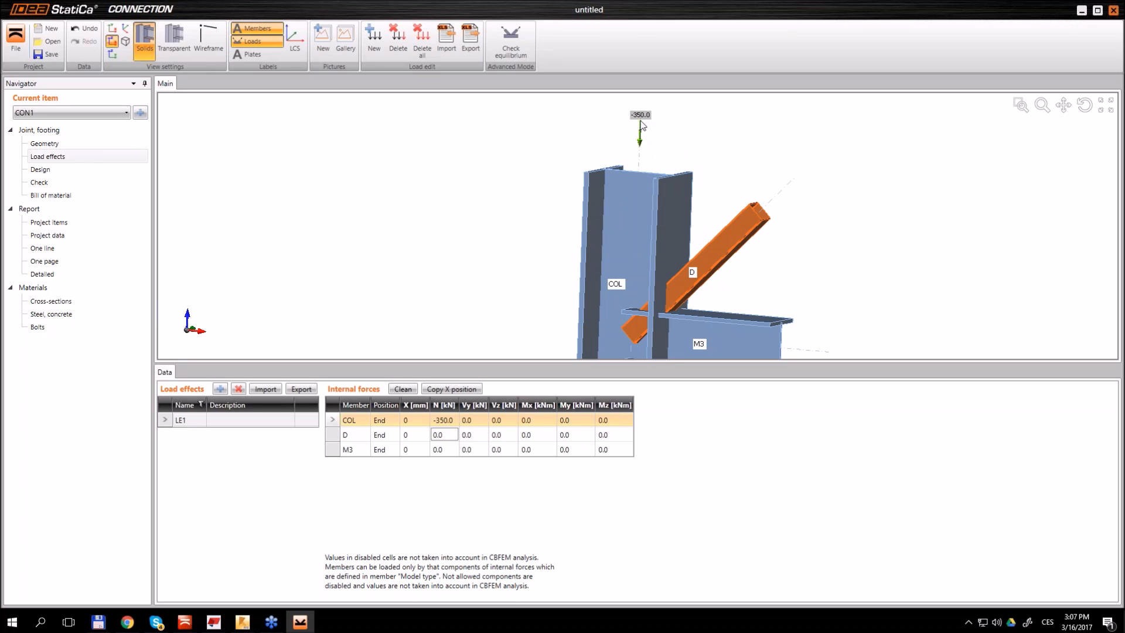
# In load effect LE1, assign an axial force N of -50 kN to the end of the diagonal member D
pyautogui.scroll(-3, 646, 144)
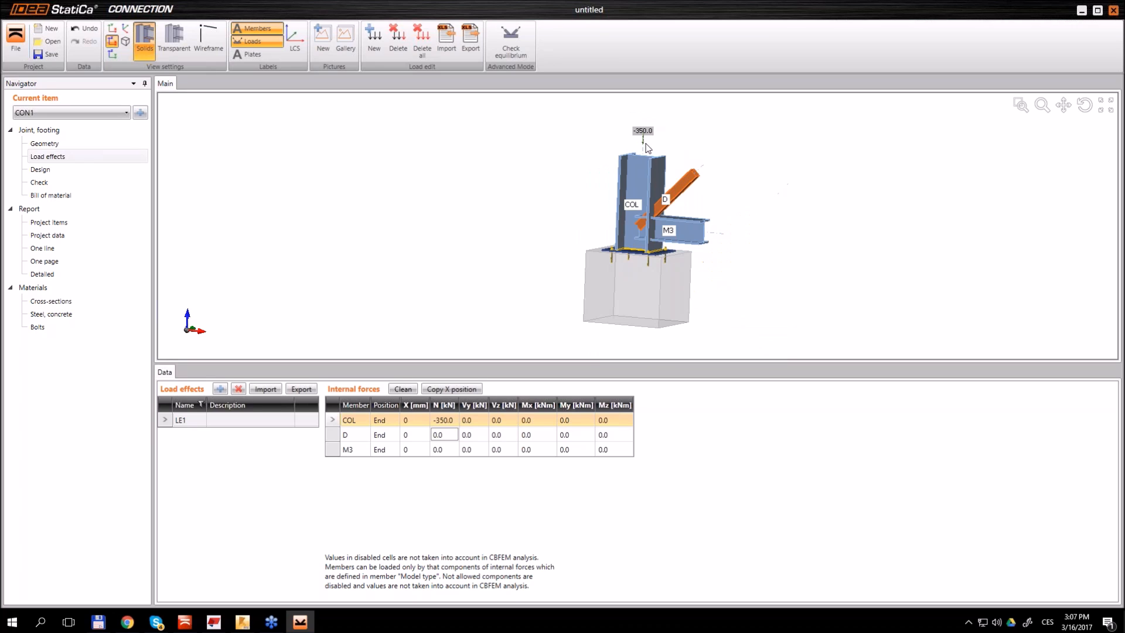
pyautogui.click(445, 436)
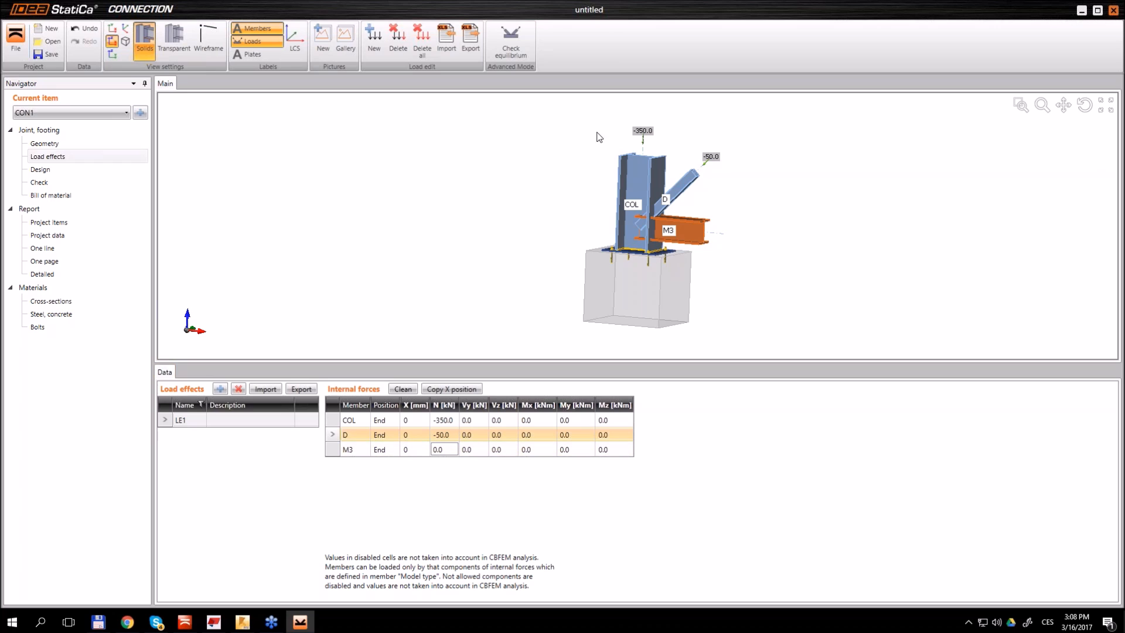
pyautogui.scroll(6, 705, 166)
pyautogui.scroll(-4, 696, 203)
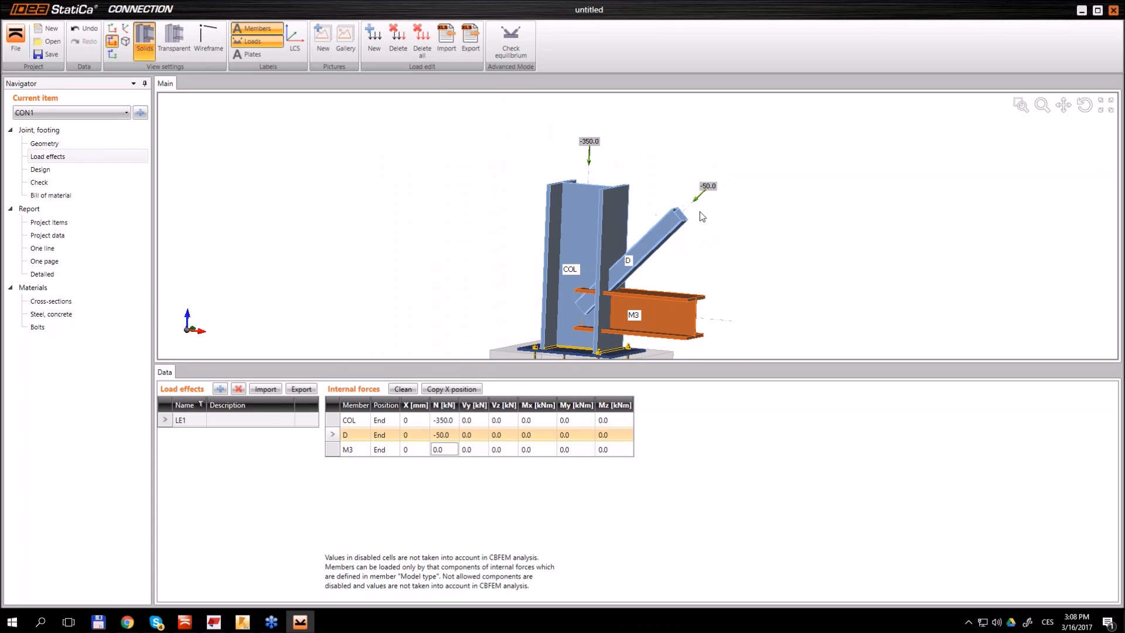
# Load the end of beam M3 in LE1 with N of 10 kN, Vz of -80 kN and My of 150 kNm
pyautogui.click(446, 450)
pyautogui.write('10')
pyautogui.press('Tab')
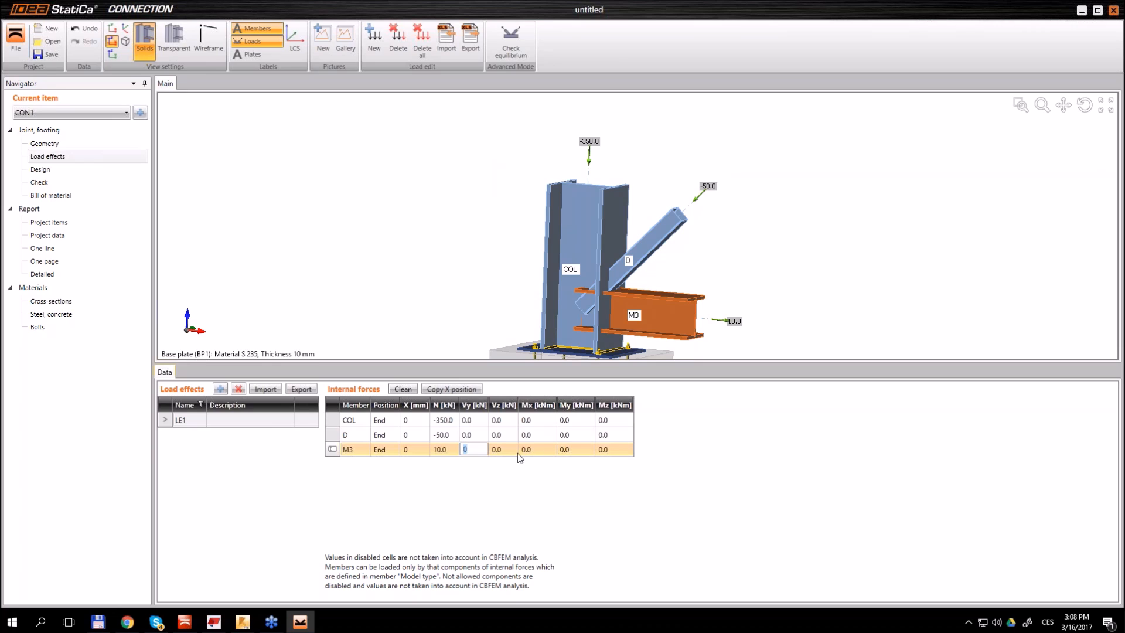
pyautogui.press('Tab')
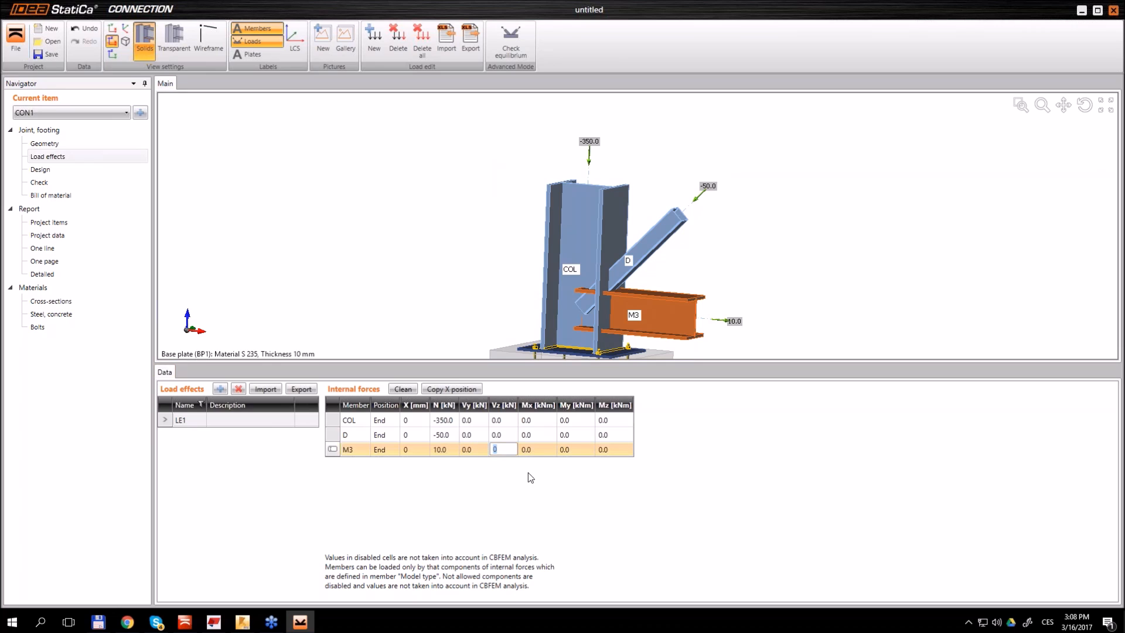
pyautogui.write('-80')
pyautogui.press('Tab')
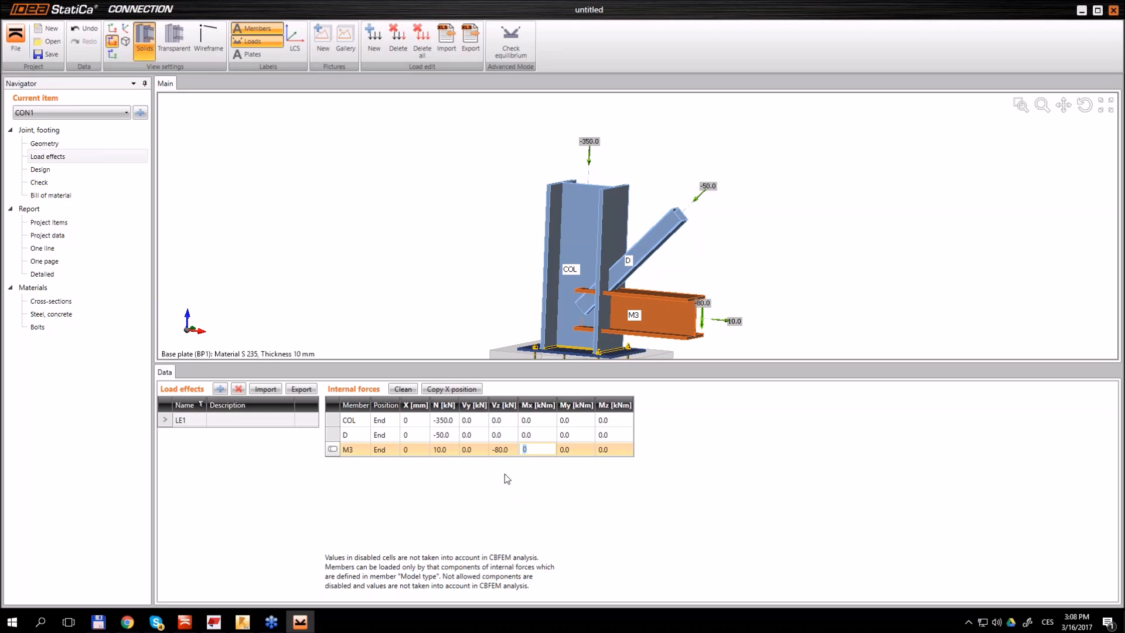
pyautogui.click(582, 450)
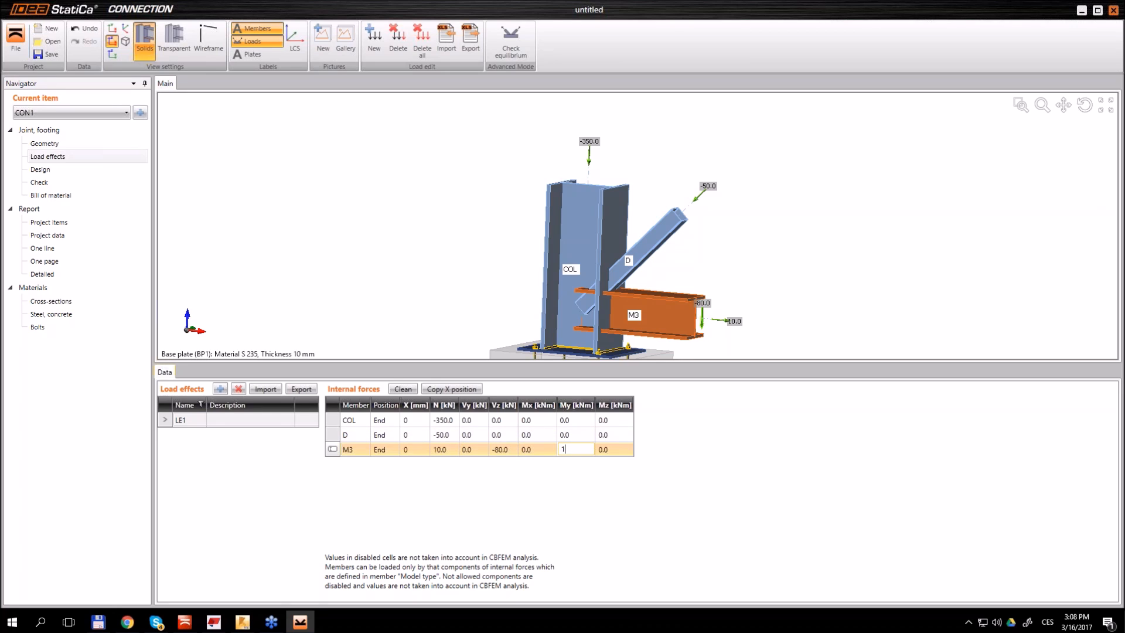
pyautogui.write('150')
pyautogui.press('Tab')
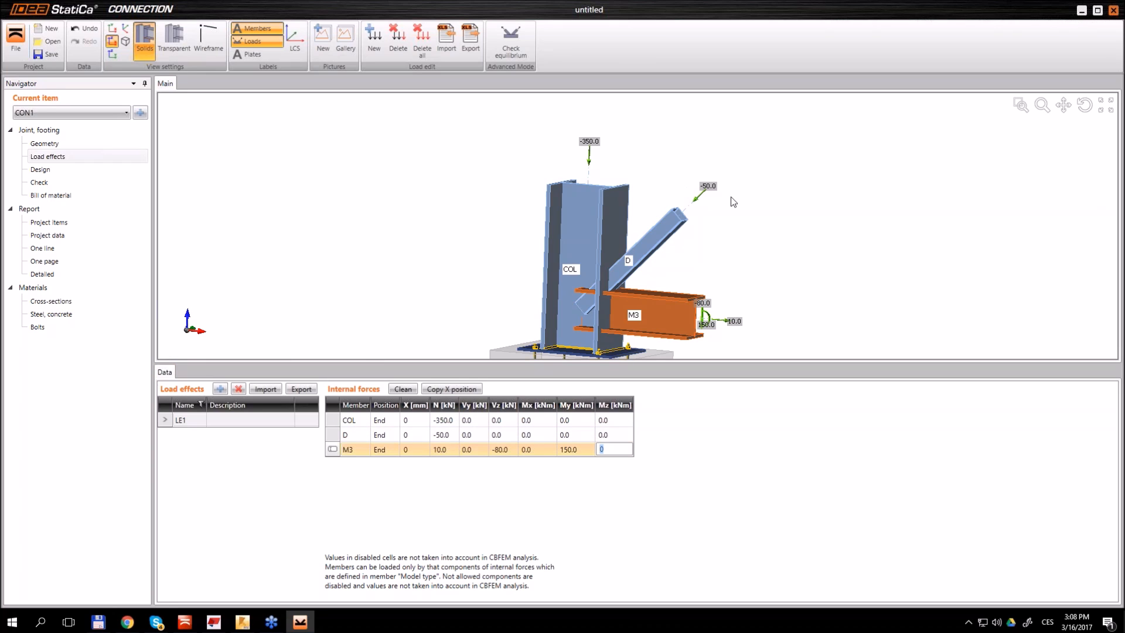
pyautogui.moveTo(734, 226); pyautogui.dragTo(665, 213, button='middle')
pyautogui.scroll(-3, 670, 192)
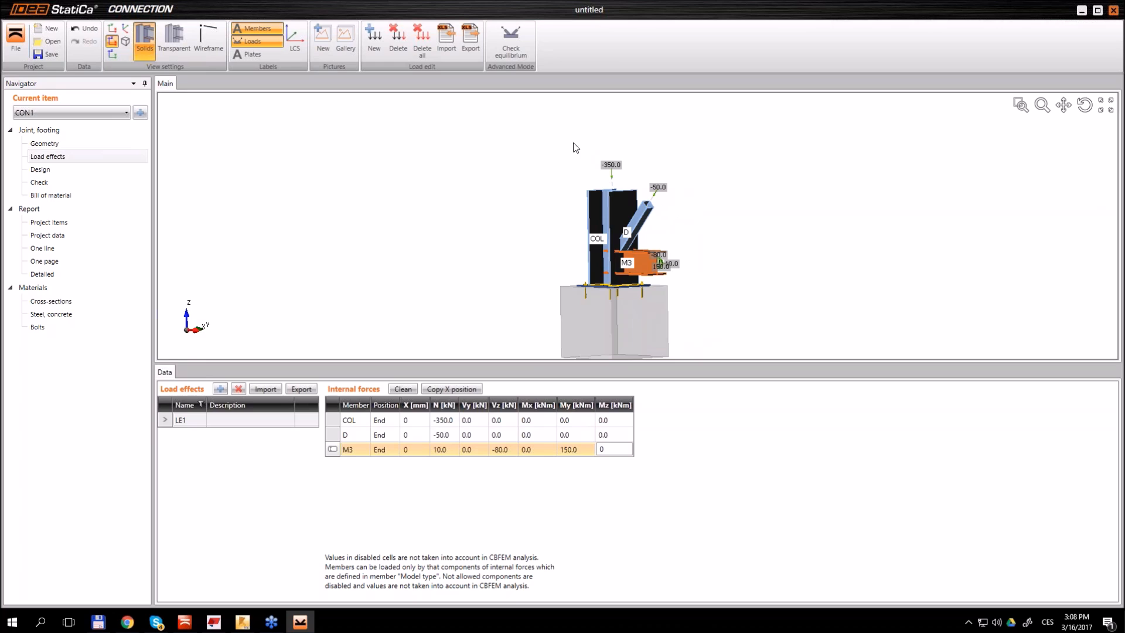
pyautogui.scroll(-2, 723, 261)
pyautogui.moveTo(730, 241); pyautogui.dragTo(614, 270, button='middle')
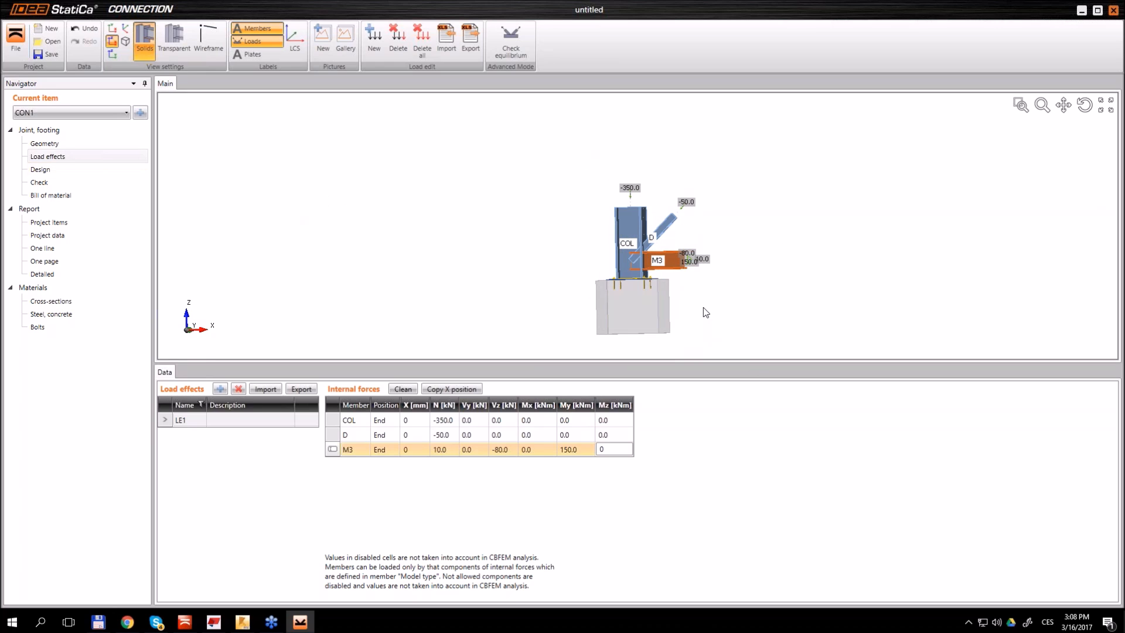
pyautogui.moveTo(730, 248); pyautogui.dragTo(716, 269, button='middle')
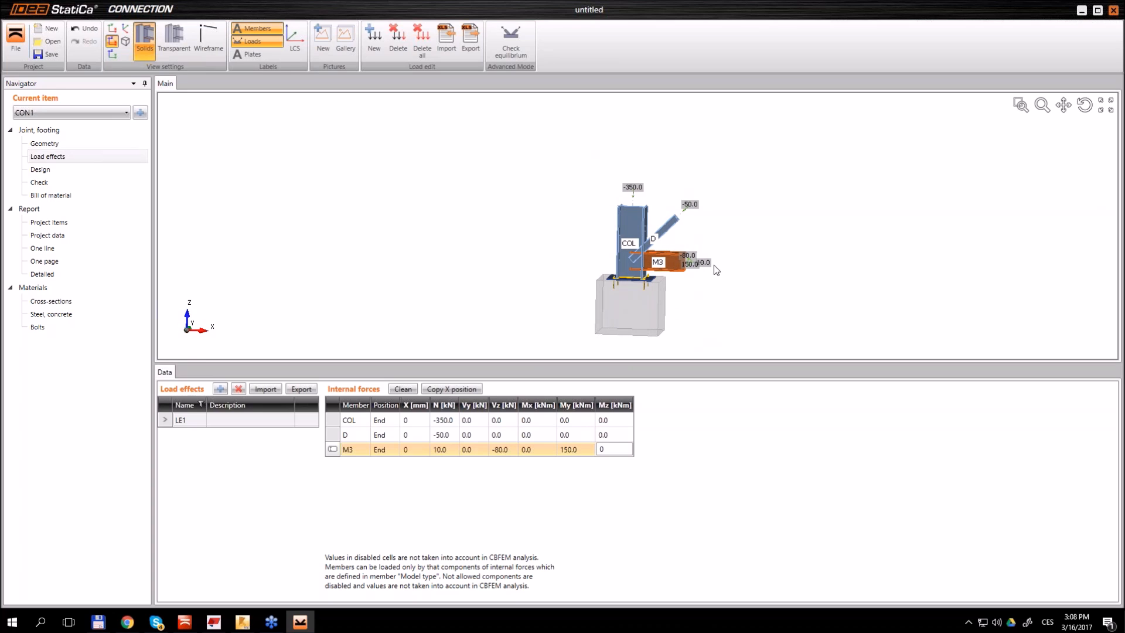
# Go to the joint's design and set the thickness of base plate BP1 to 22 mm
pyautogui.click(41, 170)
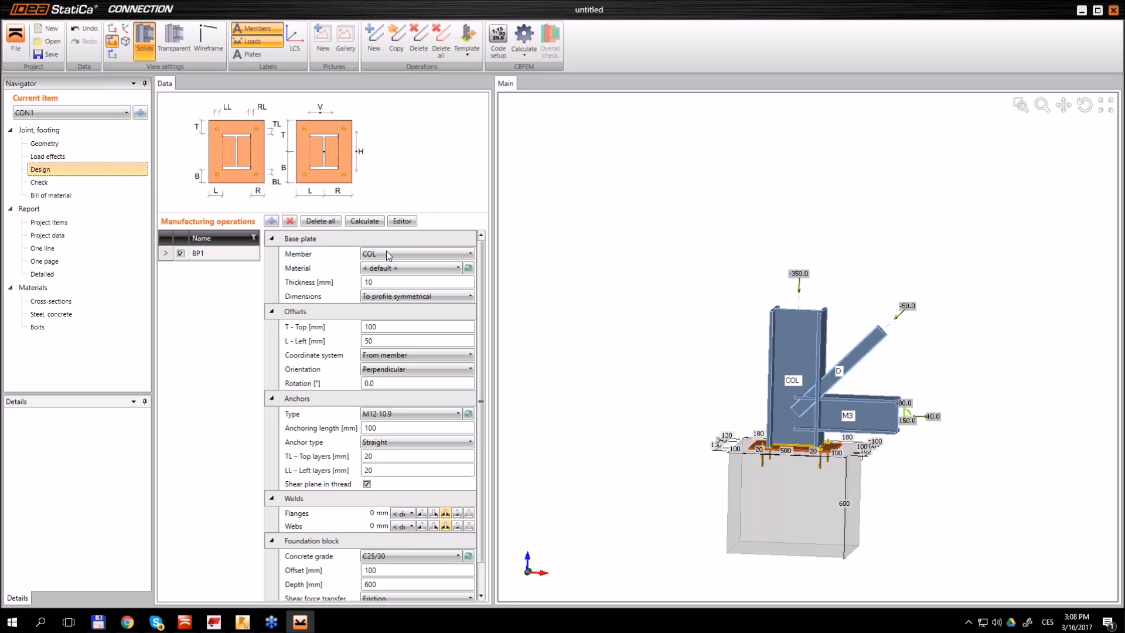
pyautogui.moveTo(857, 266)
pyautogui.keyDown('ctrl'); pyautogui.mouseDown(button='middle')
pyautogui.moveTo(839, 271)
pyautogui.moveTo(847, 283)
pyautogui.mouseUp(button='middle'); pyautogui.keyUp('ctrl')
pyautogui.moveTo(817, 471); pyautogui.dragTo(819, 410, button='middle')
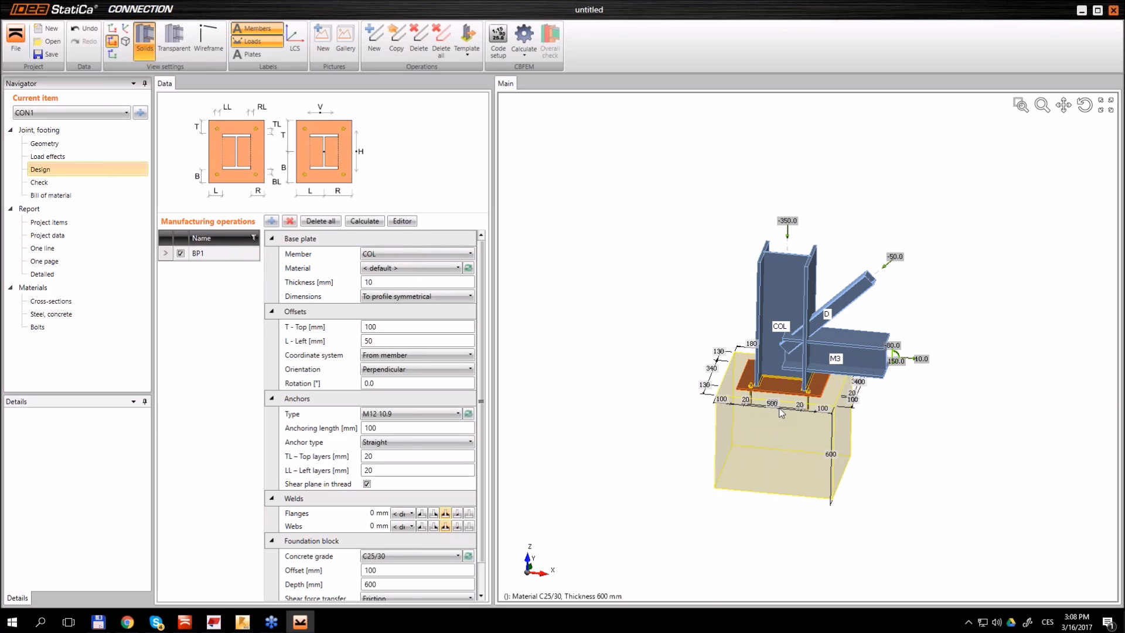
pyautogui.scroll(2, 780, 413)
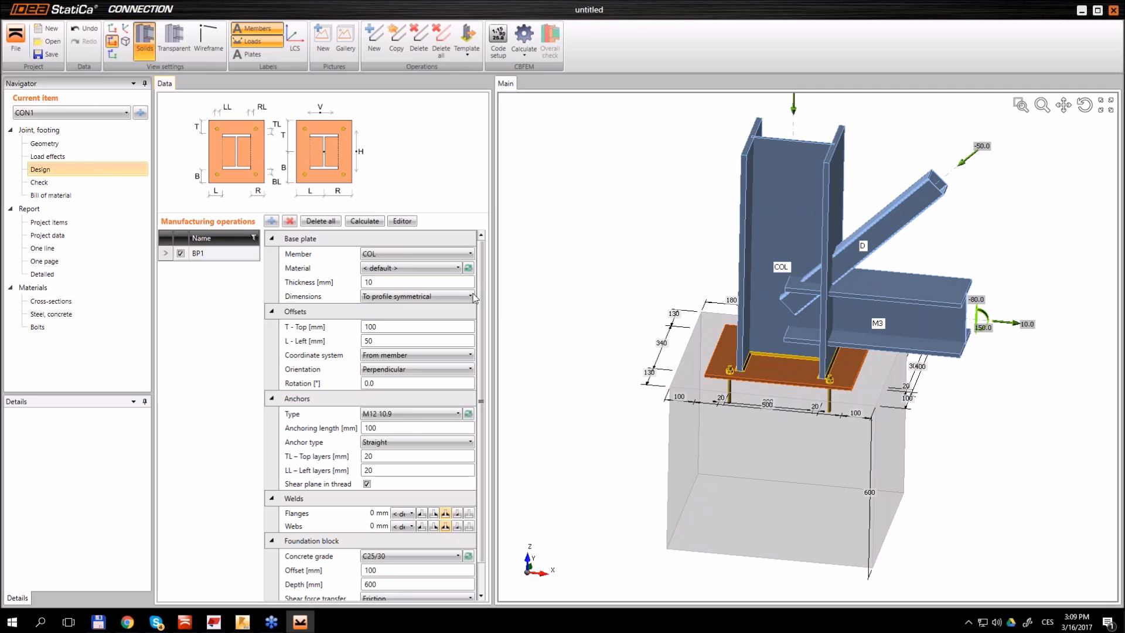
pyautogui.click(342, 280)
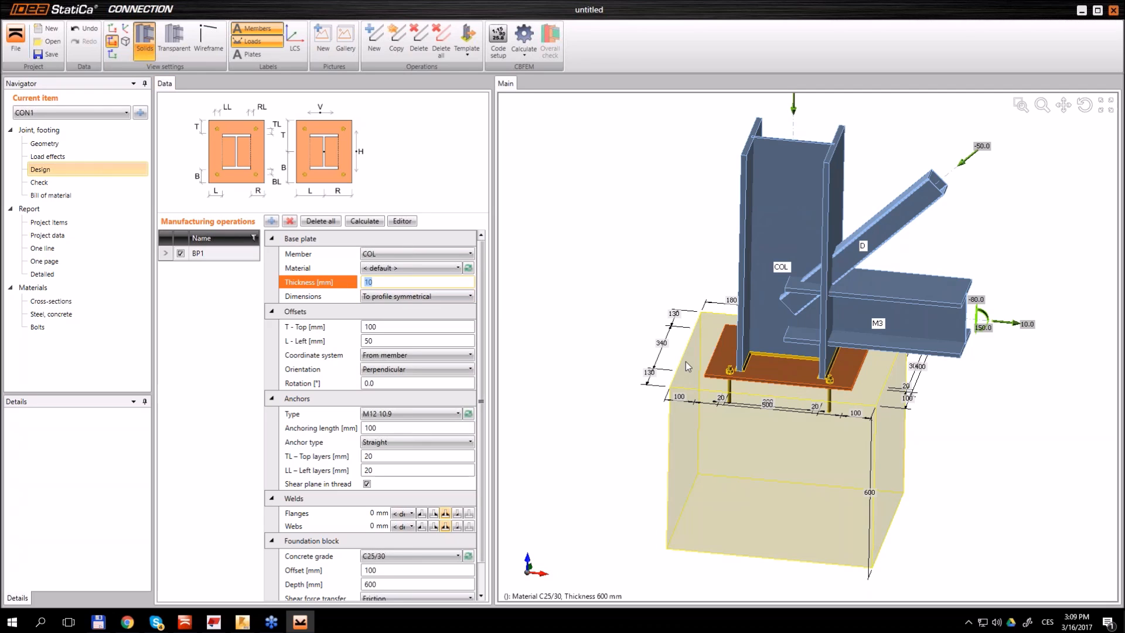
pyautogui.press('Tab')
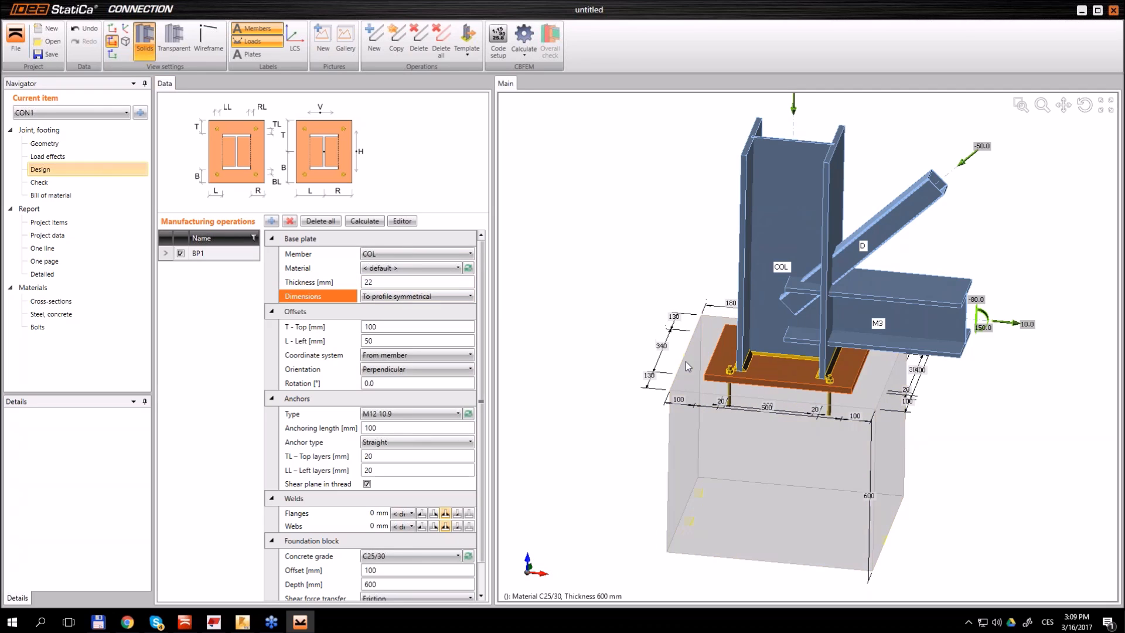
# Set both the top and left offsets of base plate BP1 to 120 mm
pyautogui.click(398, 326)
pyautogui.write('1')
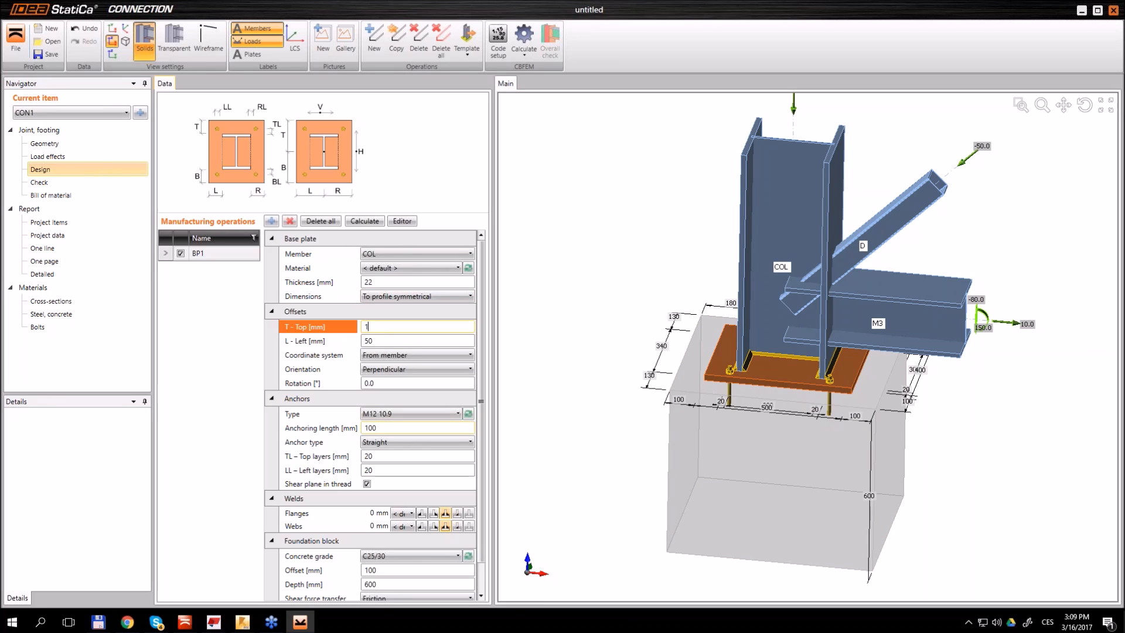
pyautogui.write('20')
pyautogui.press('Tab')
pyautogui.write('120')
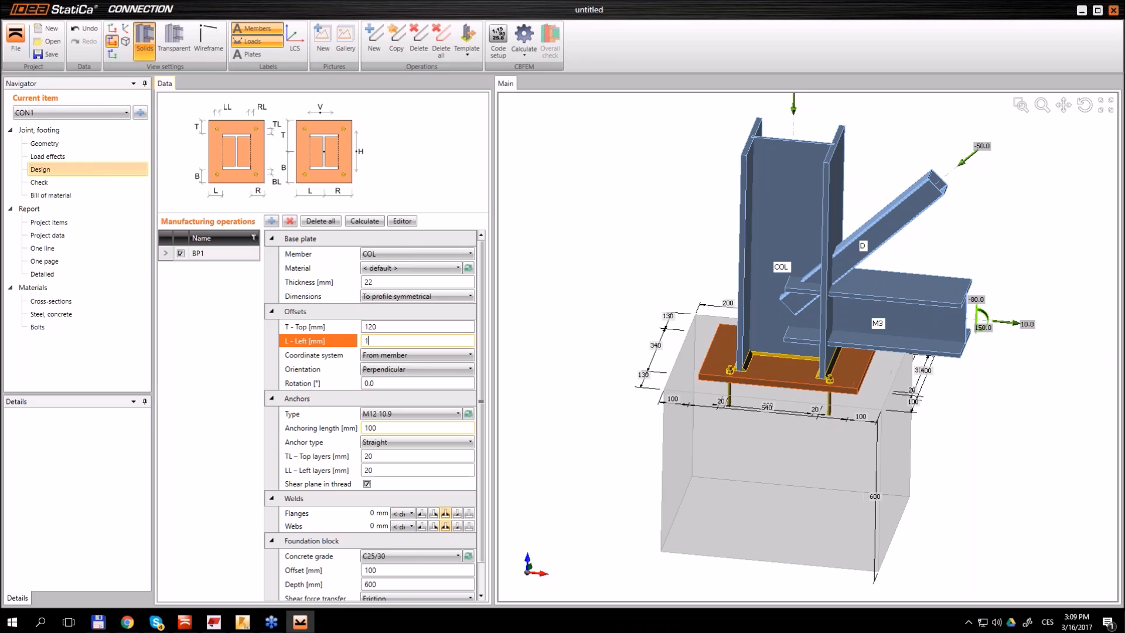
pyautogui.press('Tab')
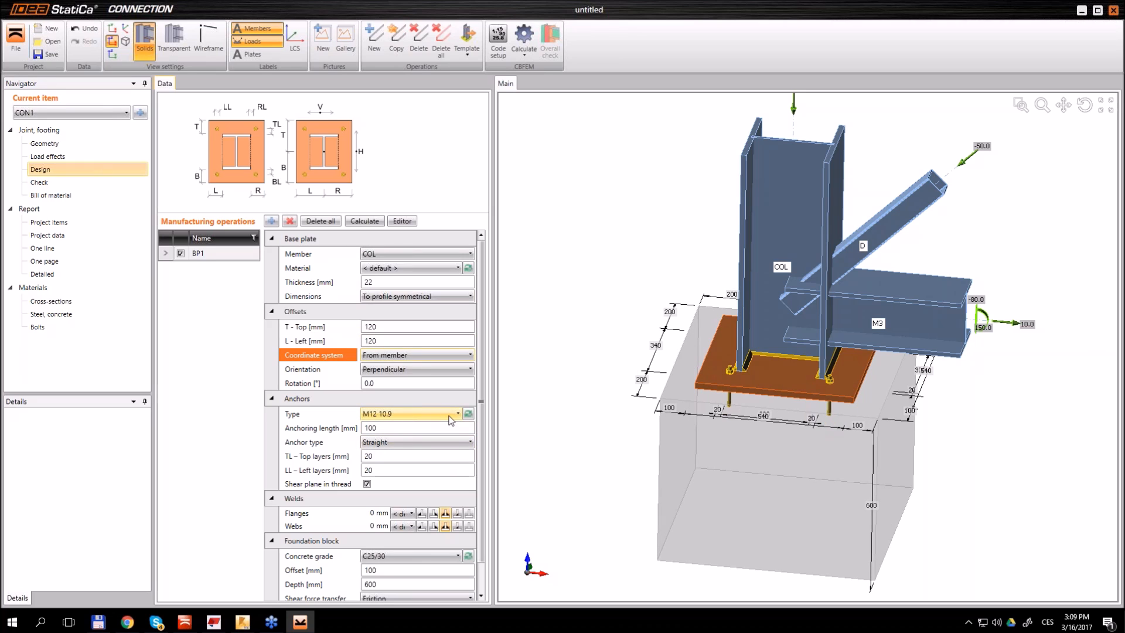
# Change the base plate's anchors to the M24 10.9 bolt assembly with an anchoring length of 400 mm
pyautogui.click(468, 413)
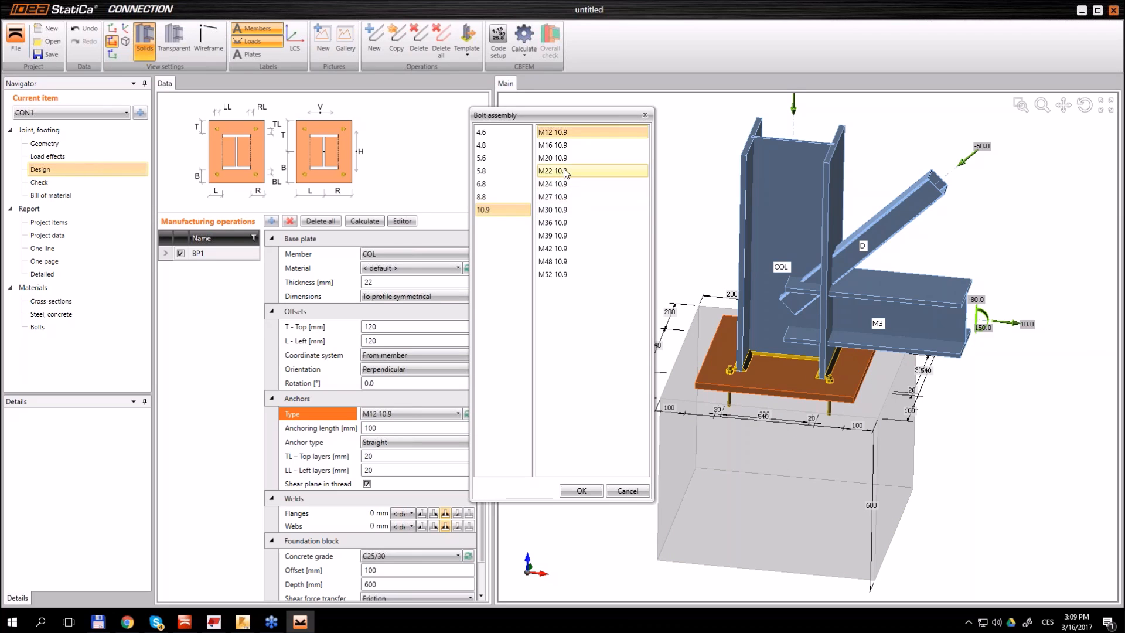
pyautogui.click(551, 184)
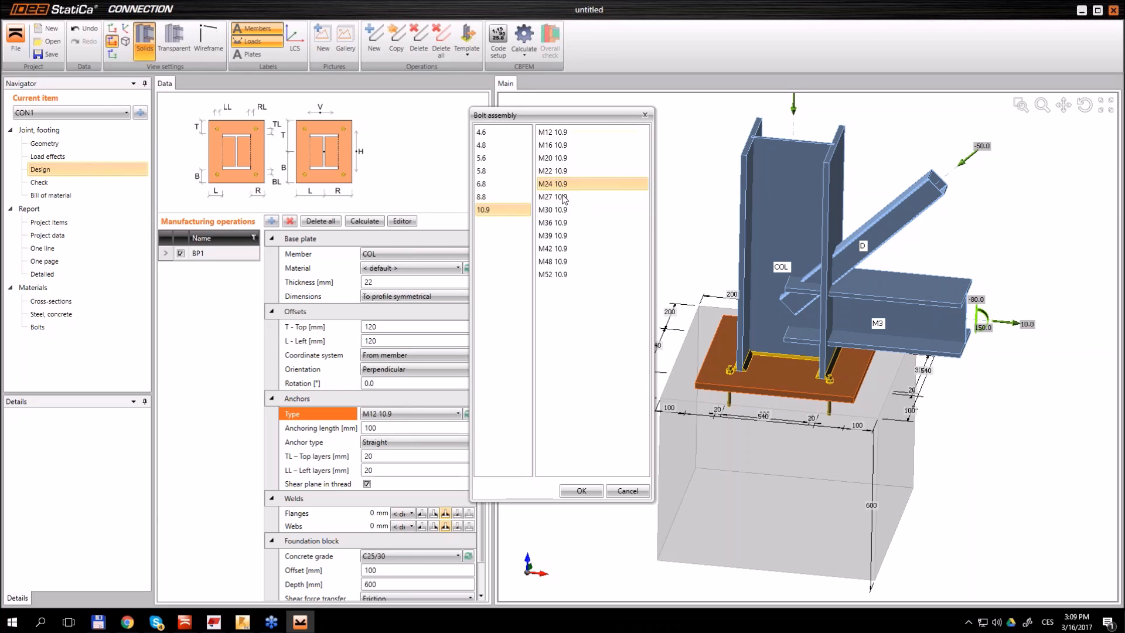
pyautogui.click(588, 490)
pyautogui.click(381, 426)
pyautogui.write('400')
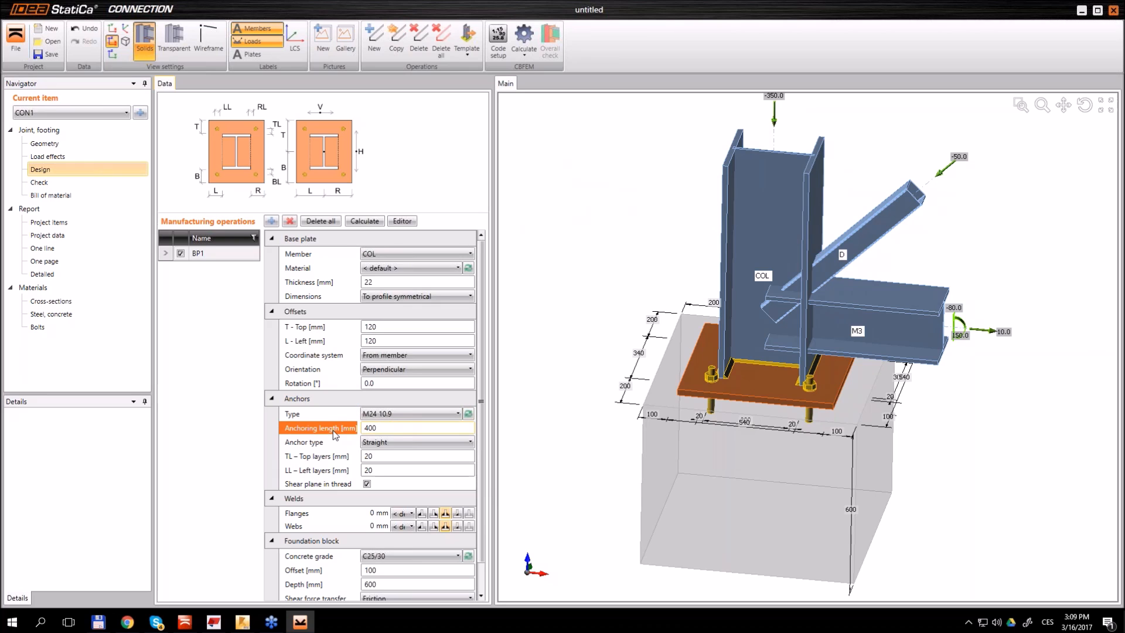
pyautogui.press('Tab')
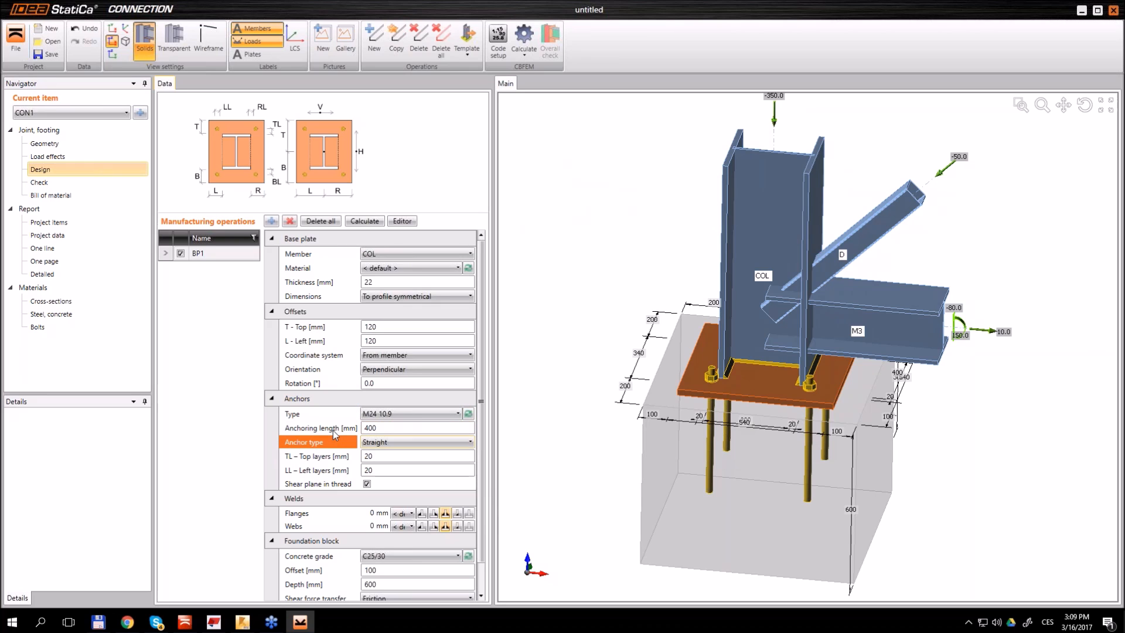
# Change the anchor type of base plate BP1 to rectangular washer plates
pyautogui.click(442, 443)
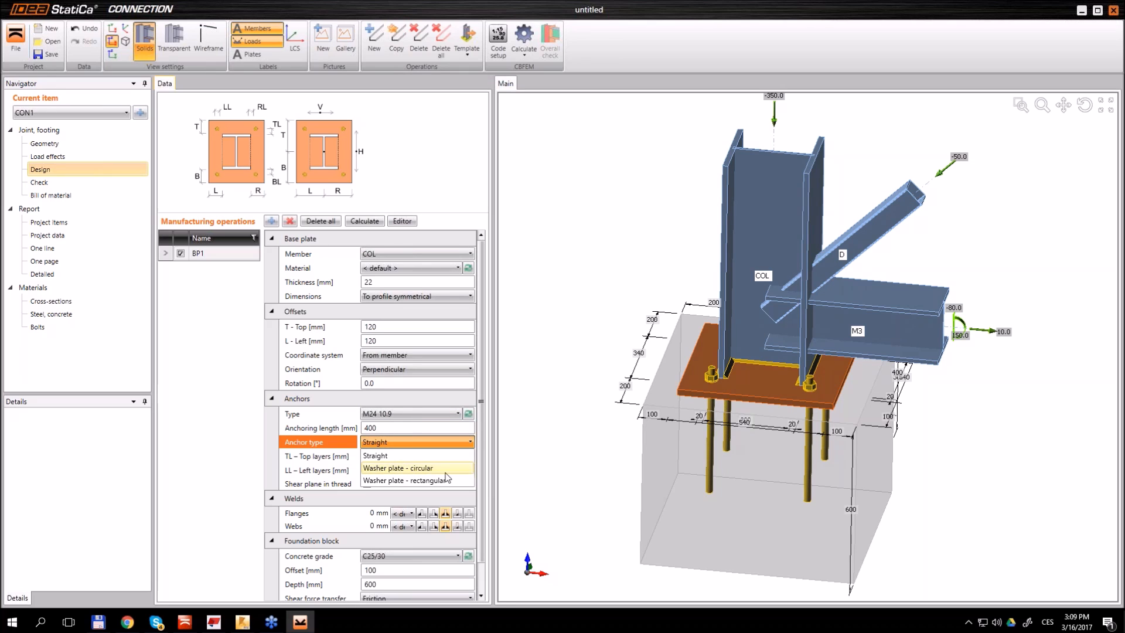
pyautogui.click(429, 481)
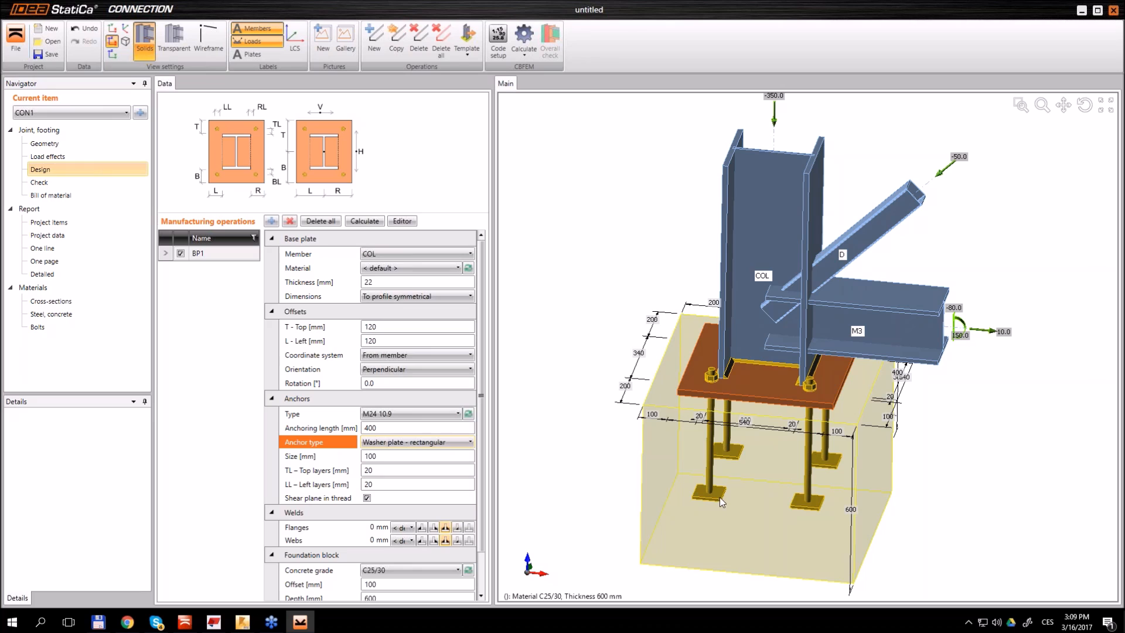
pyautogui.press('Tab')
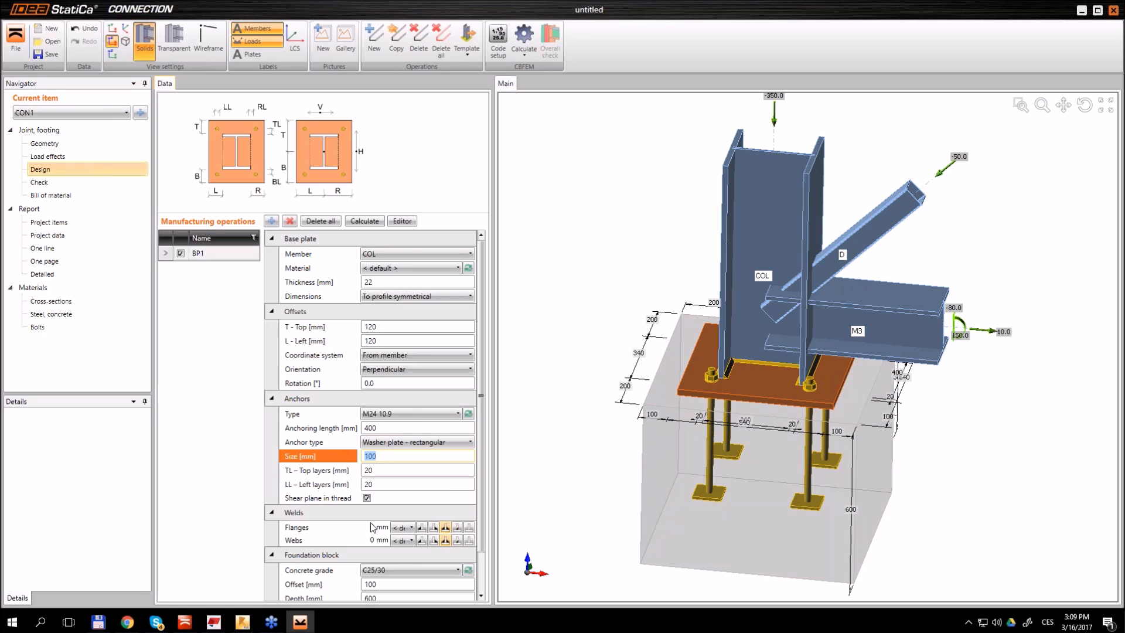
# Set the anchor positions of base plate BP1 to 50 mm for both the top layers and the left layers
pyautogui.press('Tab')
pyautogui.write('5')
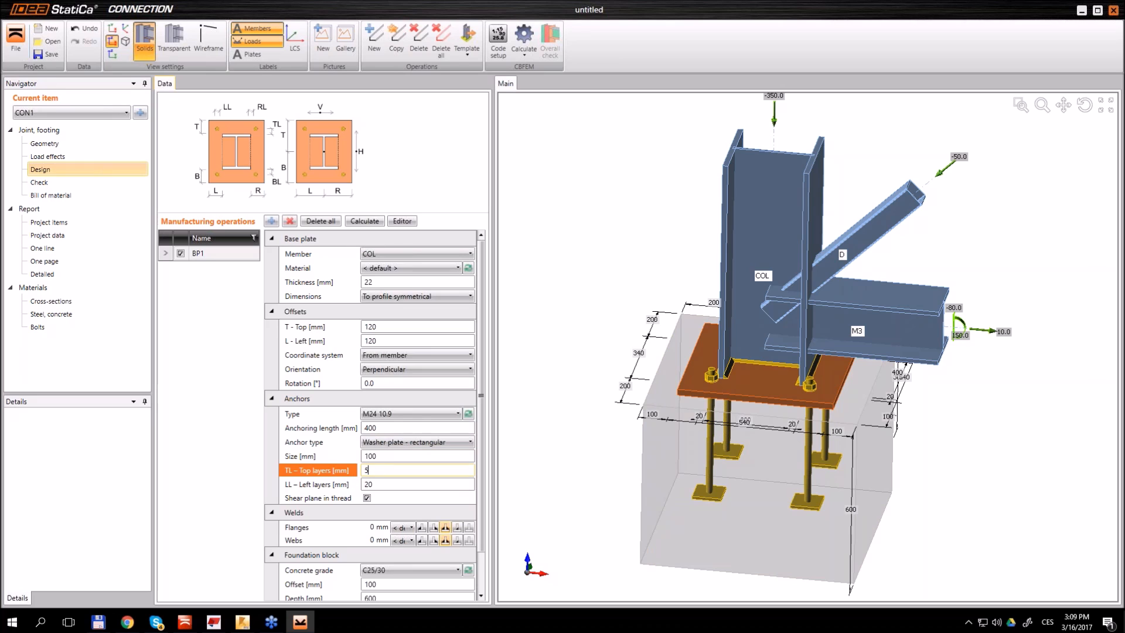
pyautogui.write('0')
pyautogui.press('Tab')
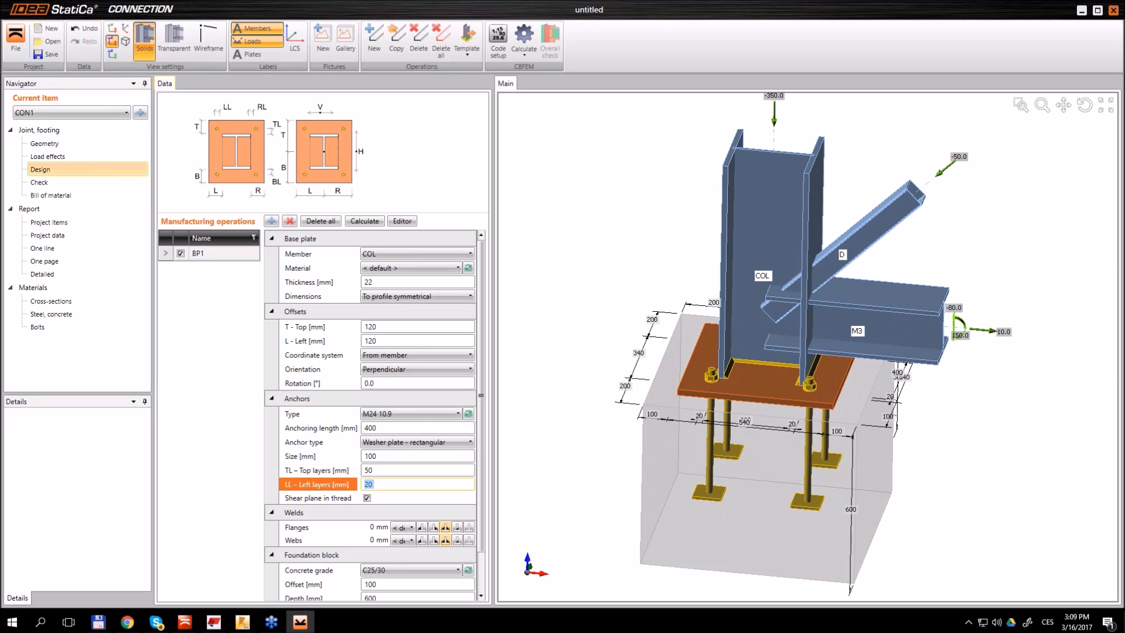
pyautogui.write('50')
pyautogui.press('Tab')
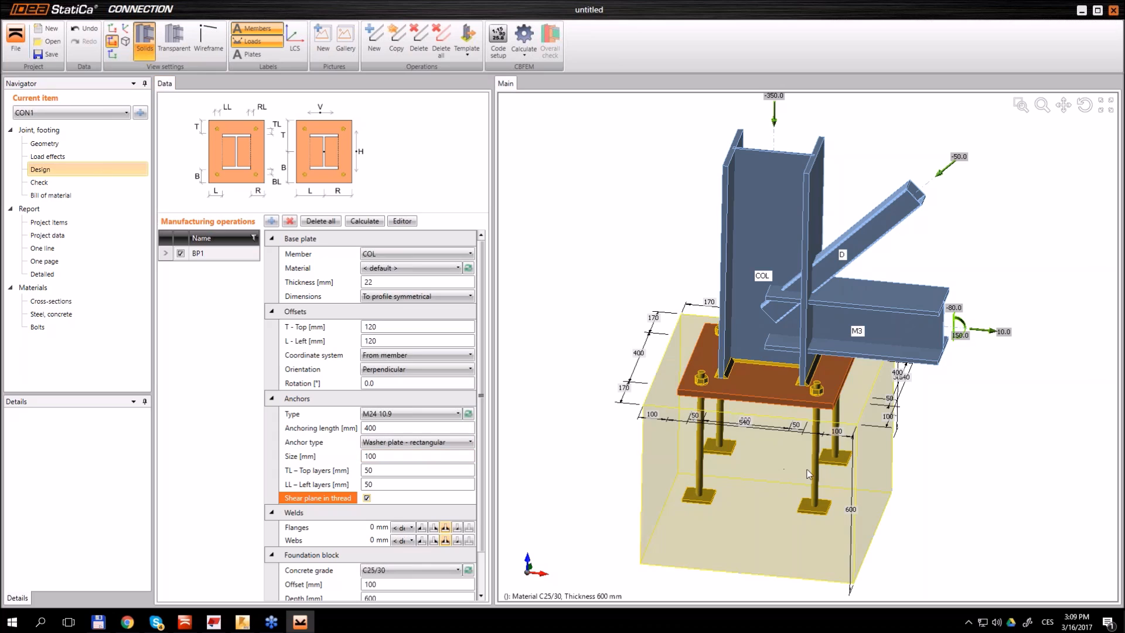
# Set the base plate's flange and web welds to 6 mm each
pyautogui.moveTo(788, 344)
pyautogui.keyDown('ctrl'); pyautogui.mouseDown(button='middle')
pyautogui.moveTo(792, 427)
pyautogui.moveTo(792, 356)
pyautogui.moveTo(779, 356)
pyautogui.mouseUp(button='middle'); pyautogui.keyUp('ctrl')
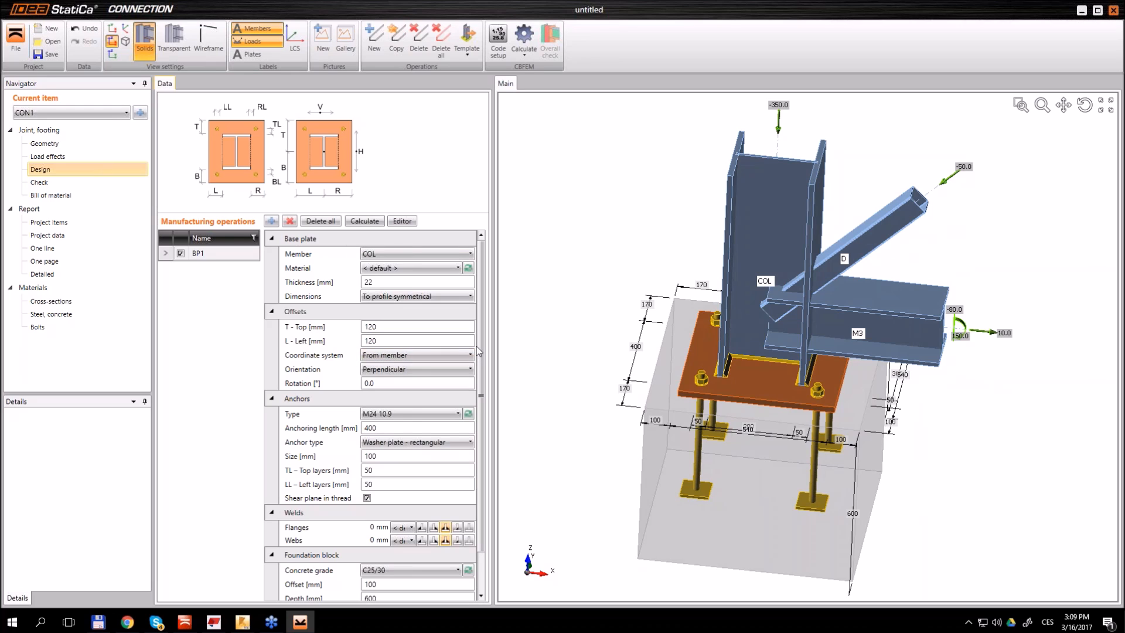
pyautogui.scroll(-2, 484, 373)
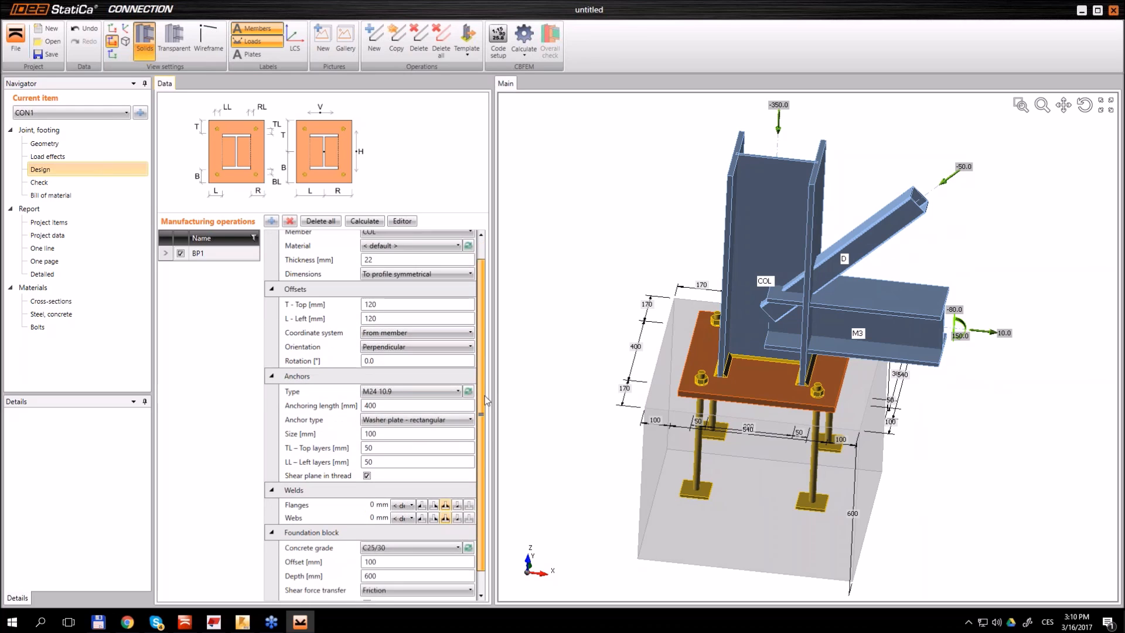
pyautogui.click(369, 482)
pyautogui.write('6')
pyautogui.press('Tab')
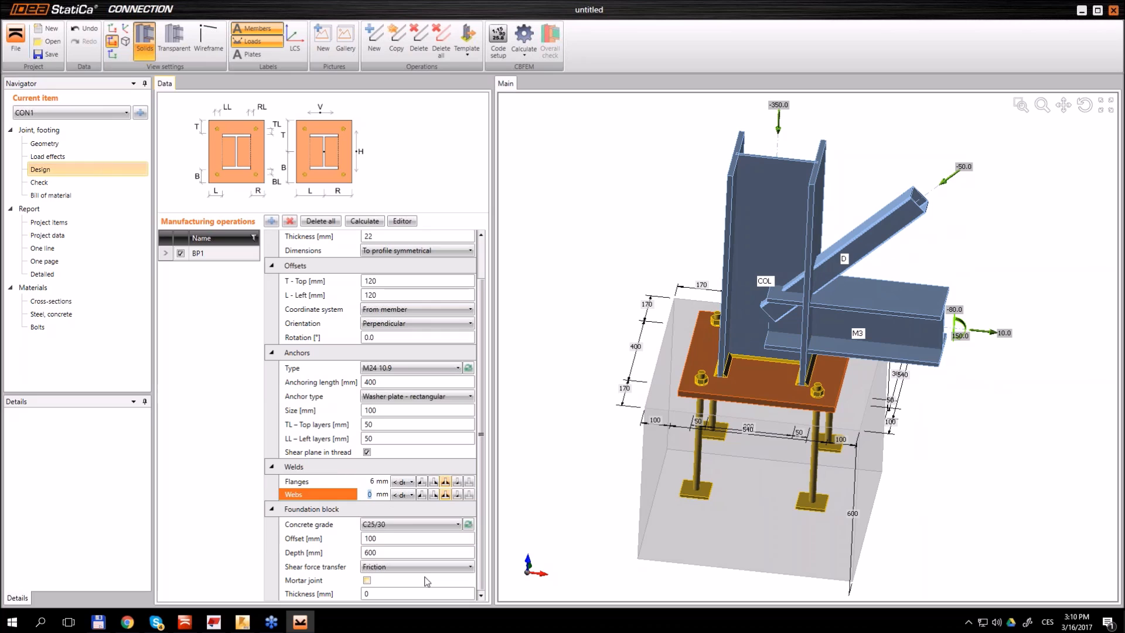
pyautogui.write('6')
pyautogui.press('Tab')
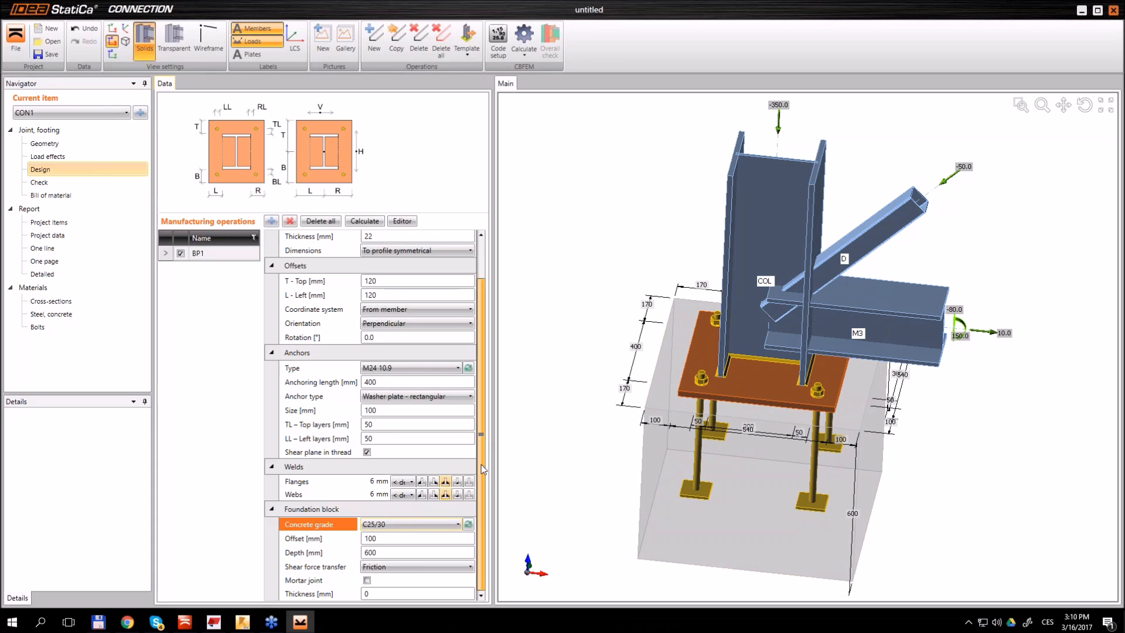
# Set the offset of the concrete foundation block to 600 mm
pyautogui.click(382, 538)
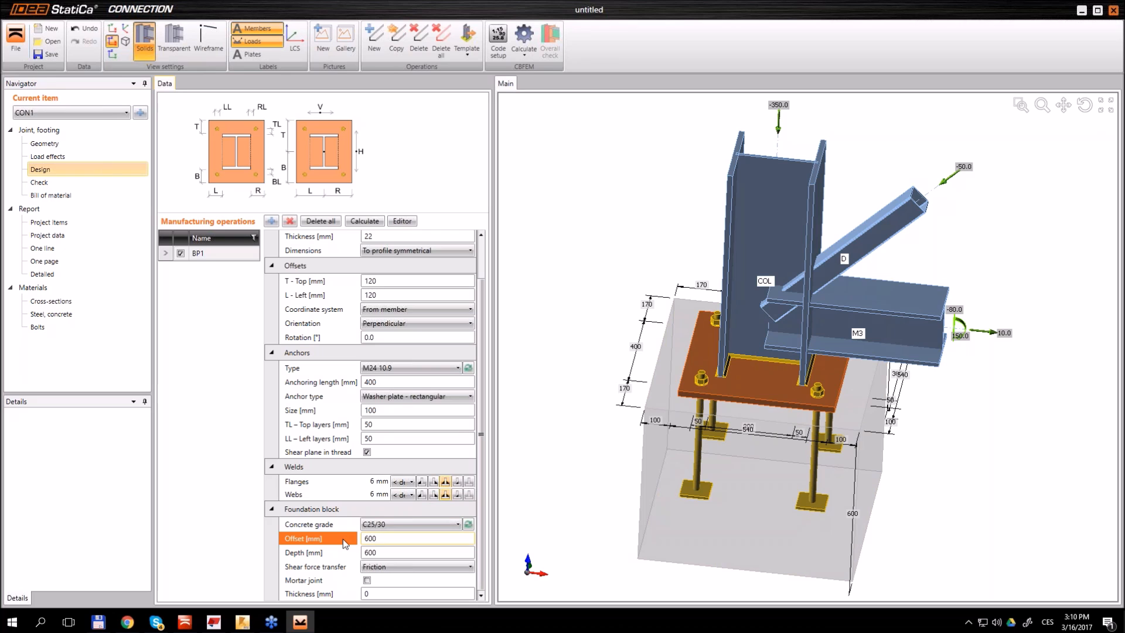
pyautogui.press('Tab')
pyautogui.scroll(-4, 868, 338)
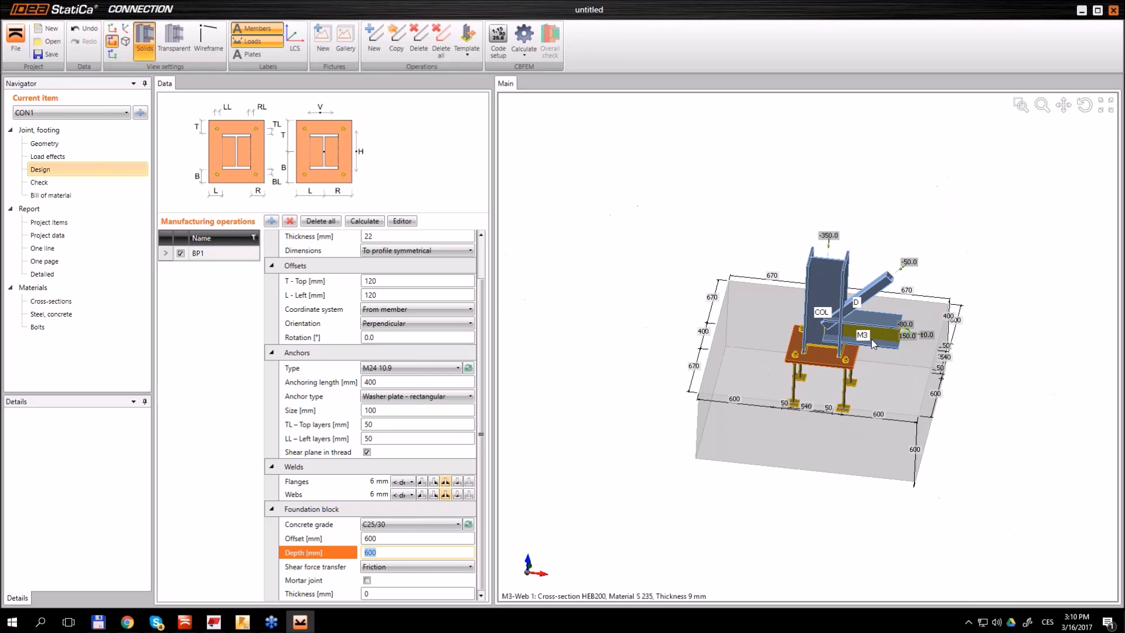
# Set the depth of the concrete foundation block to 800 mm
pyautogui.moveTo(876, 391); pyautogui.dragTo(839, 367, button='middle')
pyautogui.click(326, 554)
pyautogui.press('Tab')
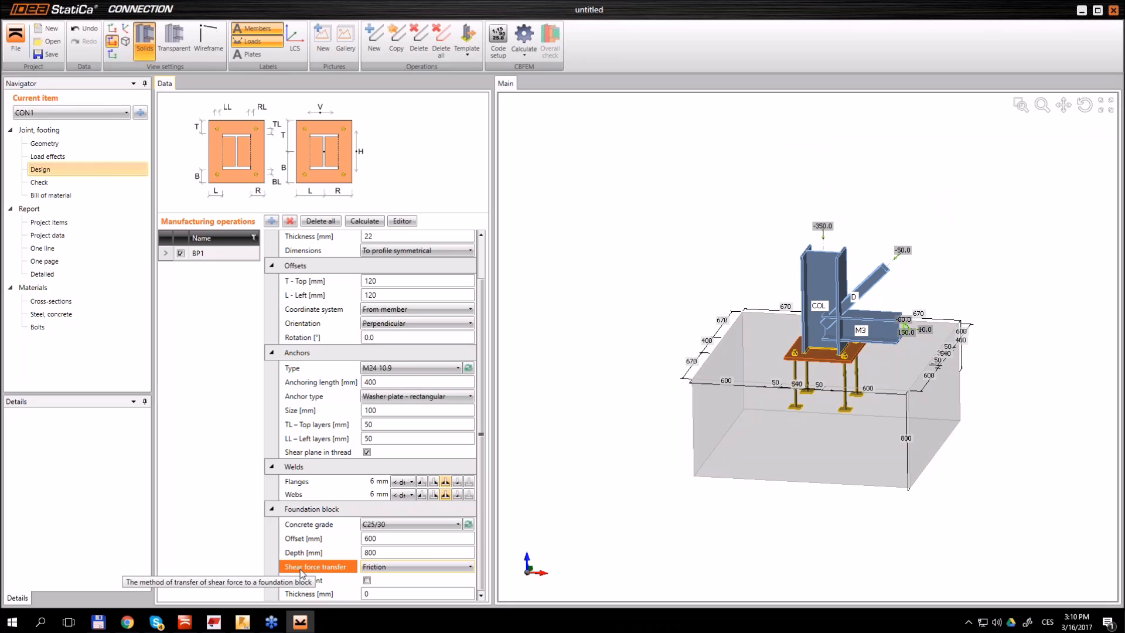
# Try Shear iron as the foundation block's shear force transfer method and return it to Friction
pyautogui.click(405, 567)
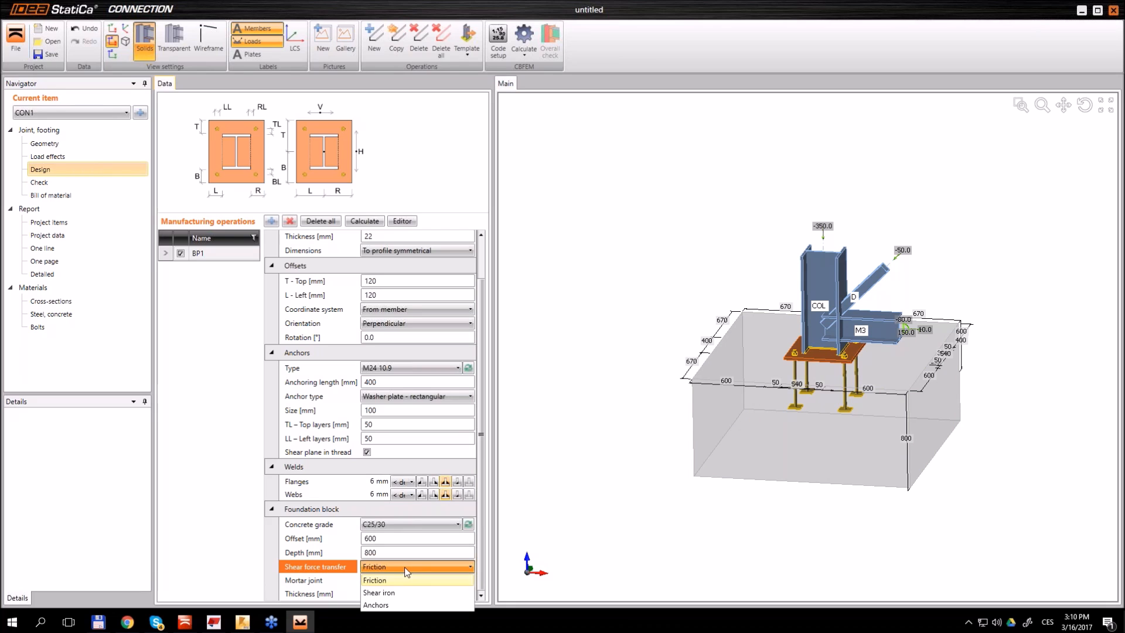
pyautogui.click(385, 593)
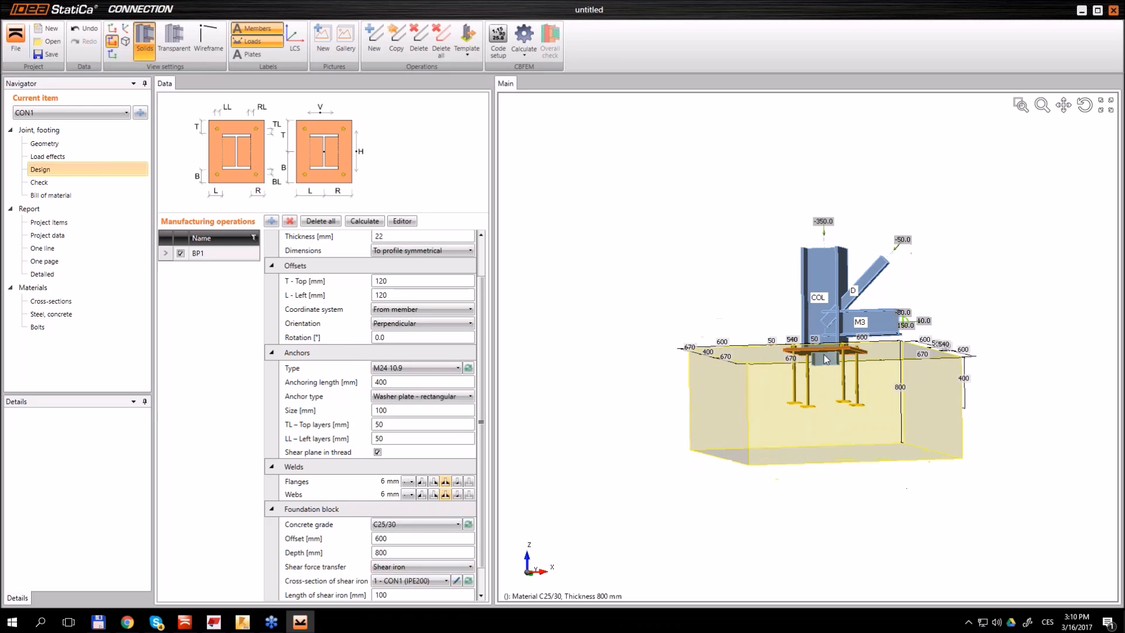
pyautogui.click(412, 567)
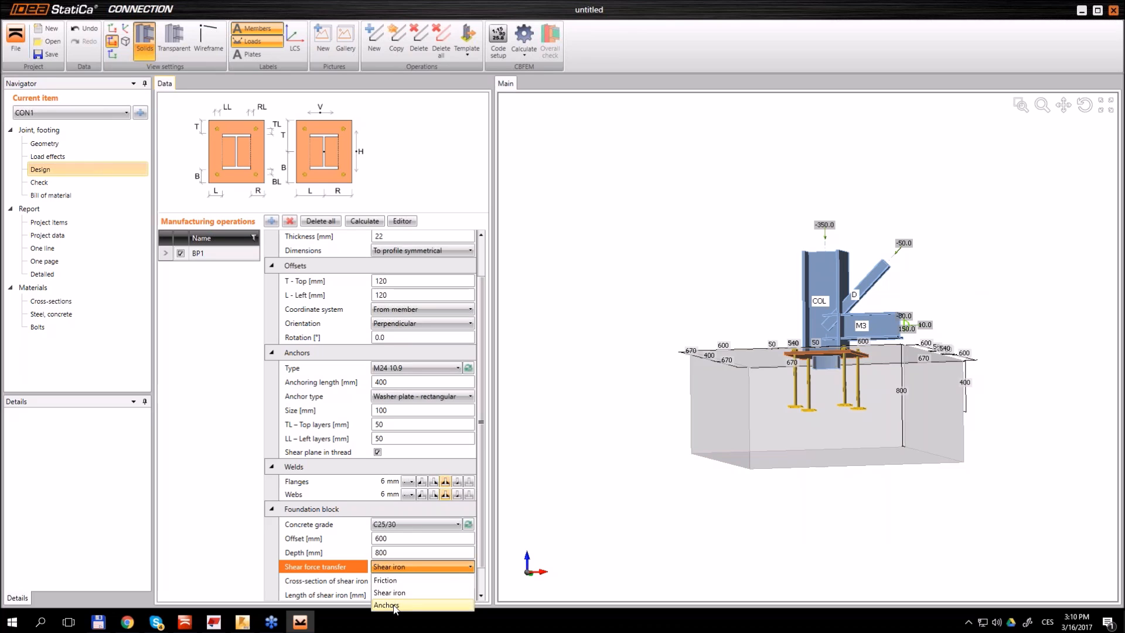
pyautogui.click(394, 581)
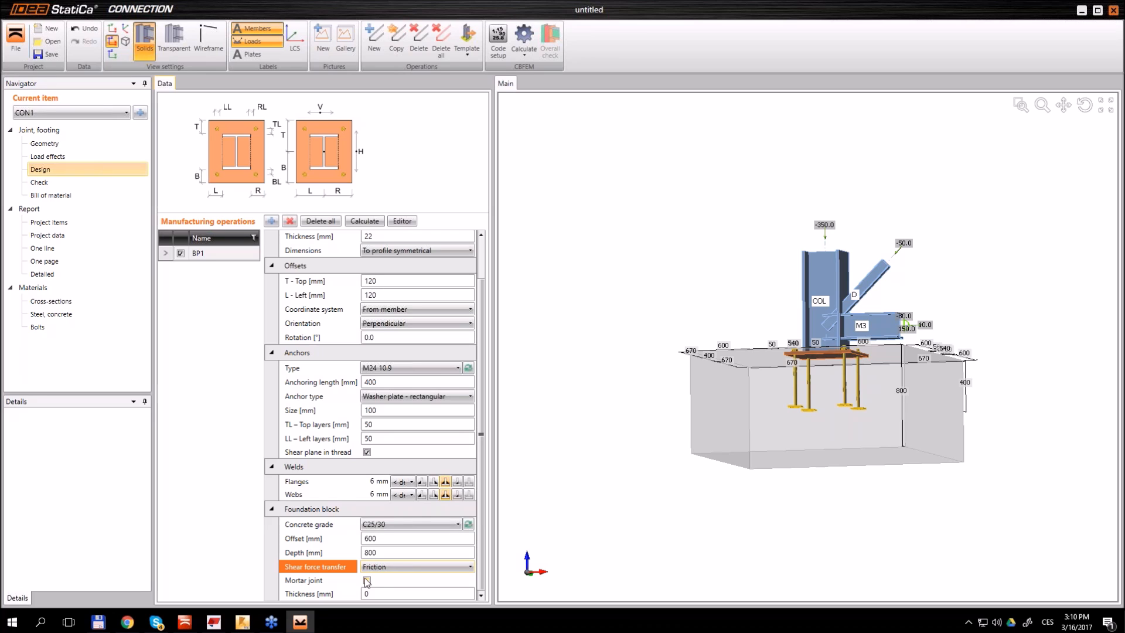
# Try a 20 mm thick mortar joint under the base plate and switch the joint off again
pyautogui.click(367, 581)
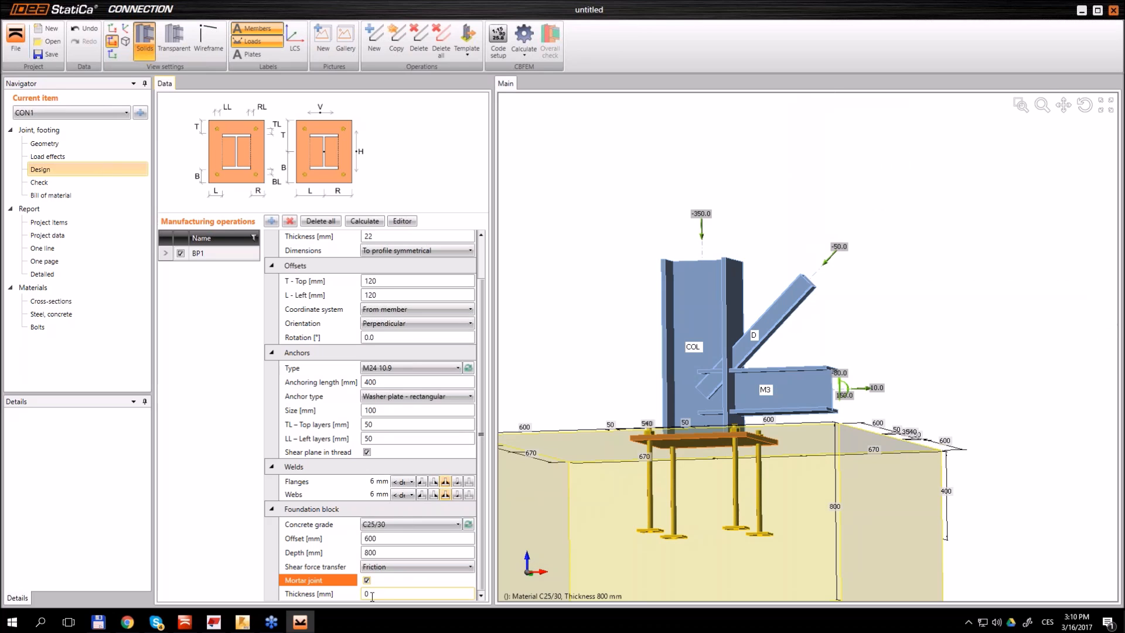
pyautogui.moveTo(371, 595); pyautogui.dragTo(325, 601)
pyautogui.write('2')
pyautogui.press('Return')
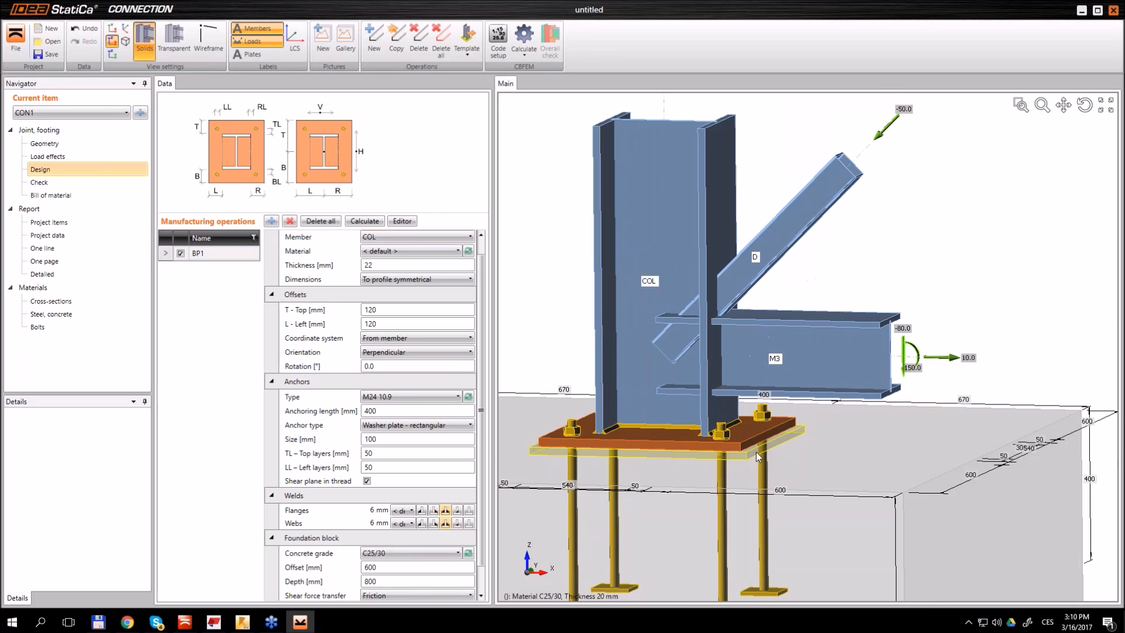
pyautogui.scroll(3, 757, 456)
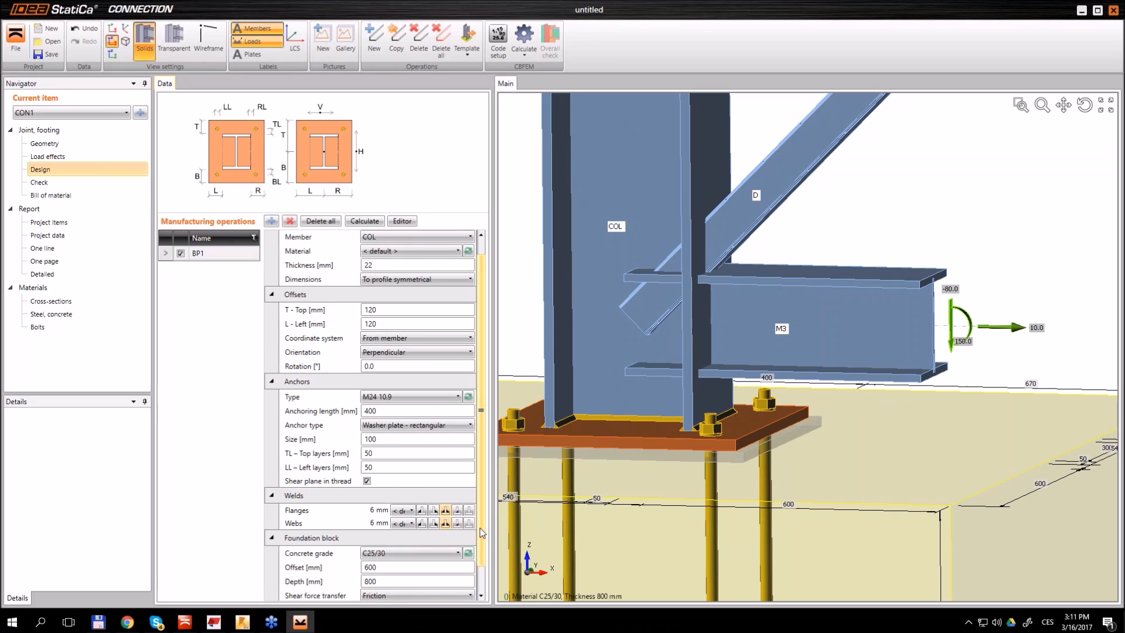
pyautogui.scroll(-1, 481, 532)
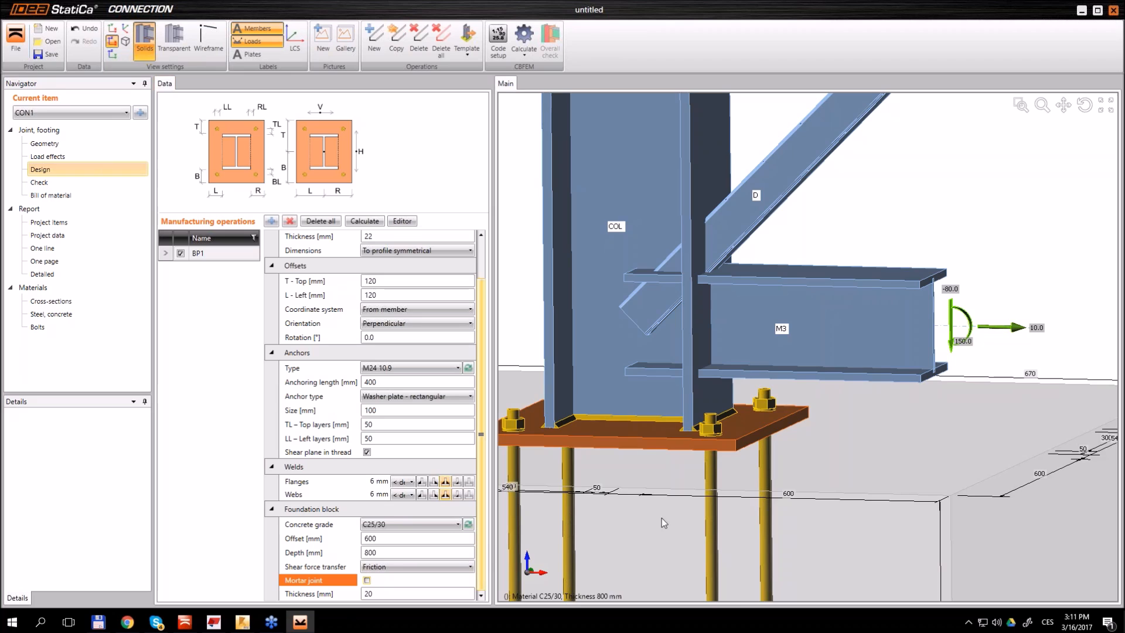
pyautogui.scroll(-3, 768, 425)
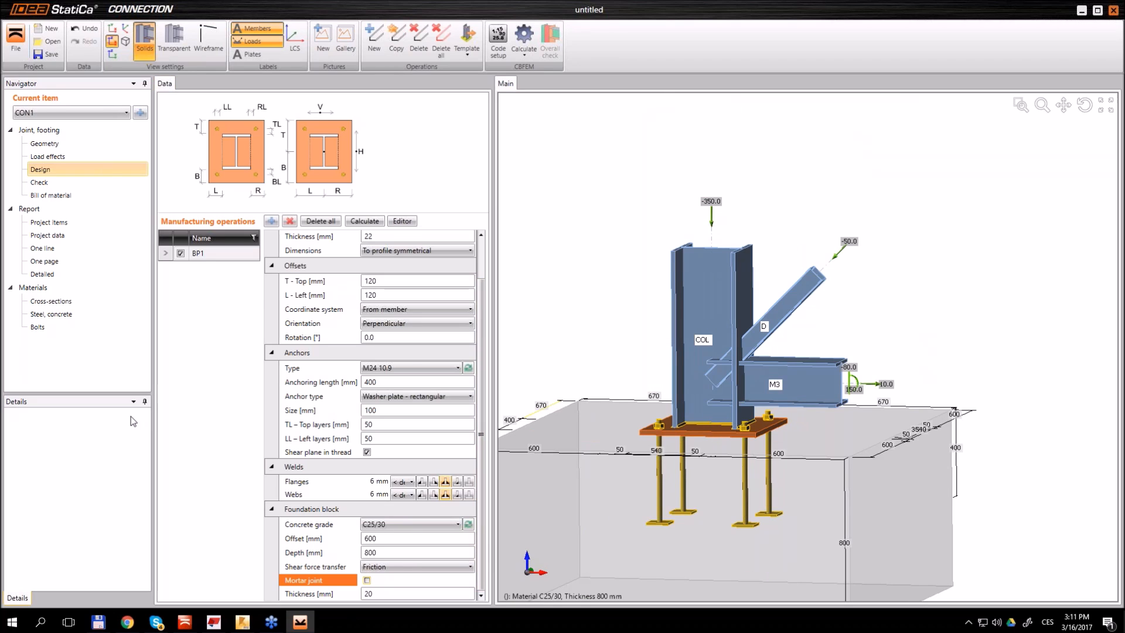
pyautogui.scroll(-2, 657, 354)
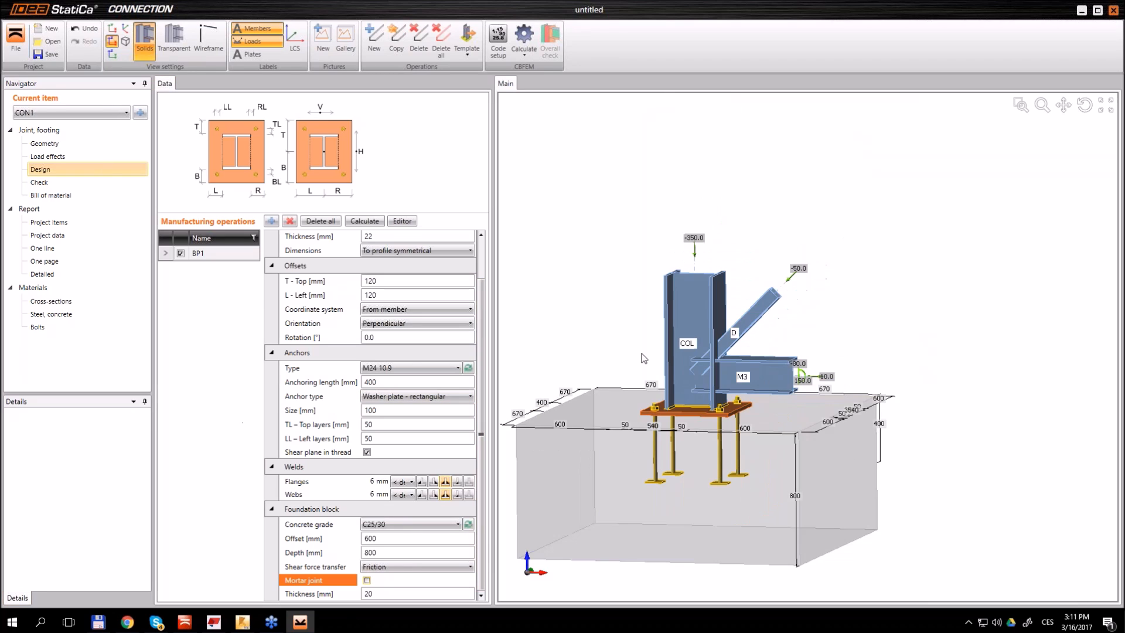
# Add a beam-to-column end plate operation and assign it to beam M3, connected to column COL
pyautogui.keyDown('ctrl'); pyautogui.moveTo(880, 326); pyautogui.dragTo(867, 280, button='middle'); pyautogui.keyUp('ctrl')
pyautogui.click(271, 221)
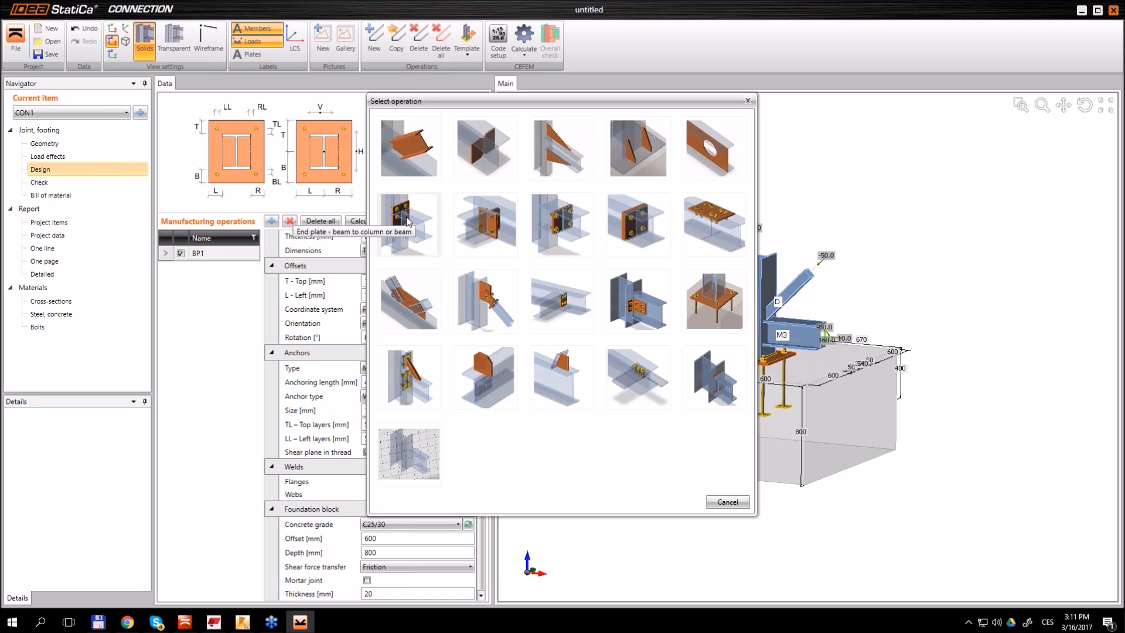
pyautogui.click(408, 221)
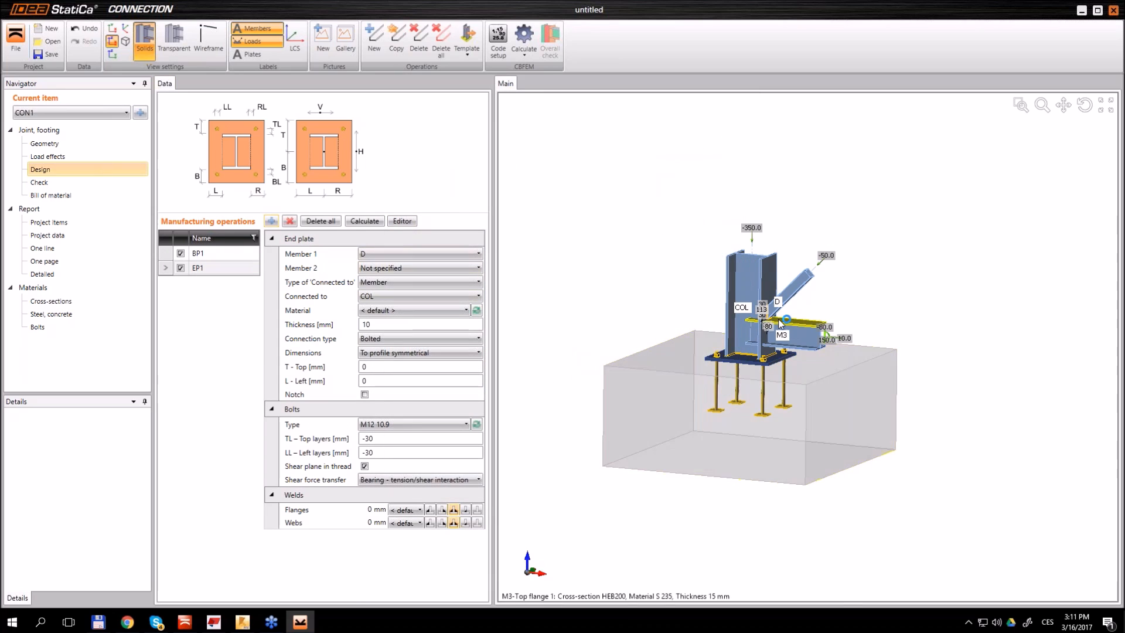
pyautogui.scroll(3, 779, 319)
pyautogui.click(478, 253)
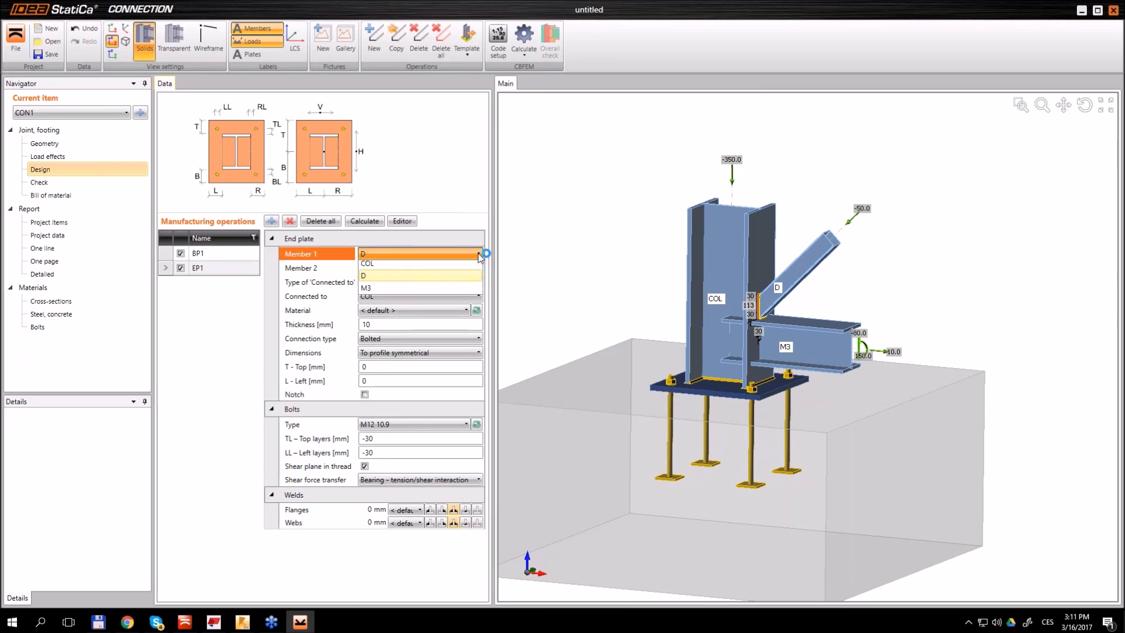
pyautogui.click(380, 287)
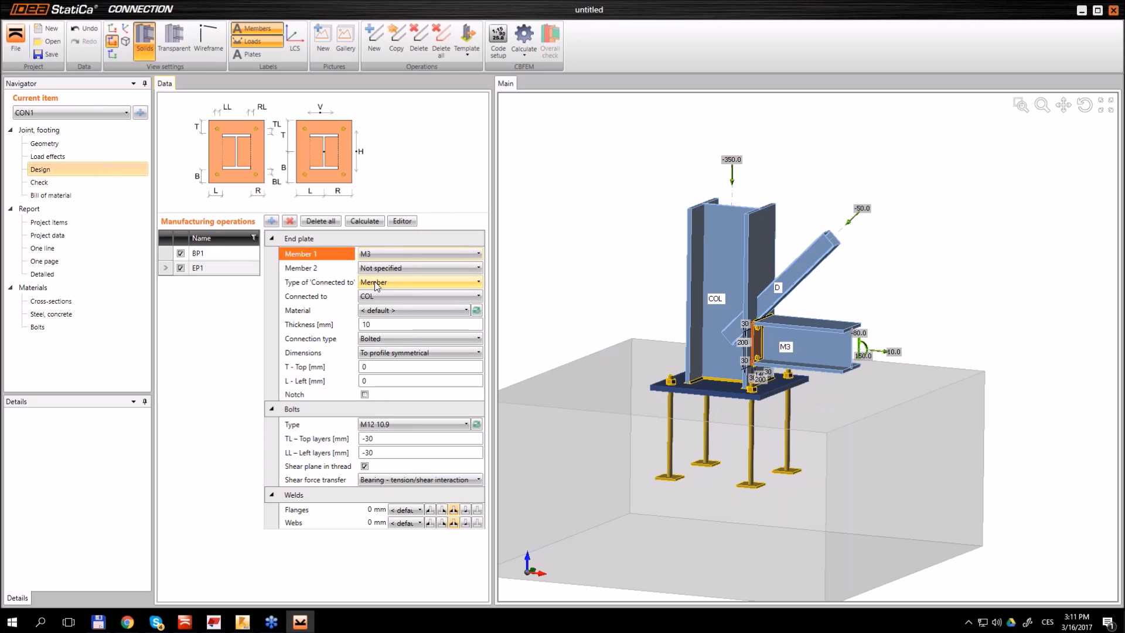
# Dimension end plate EP1 with the To profile option and extend it 250 mm at the top
pyautogui.scroll(5, 758, 316)
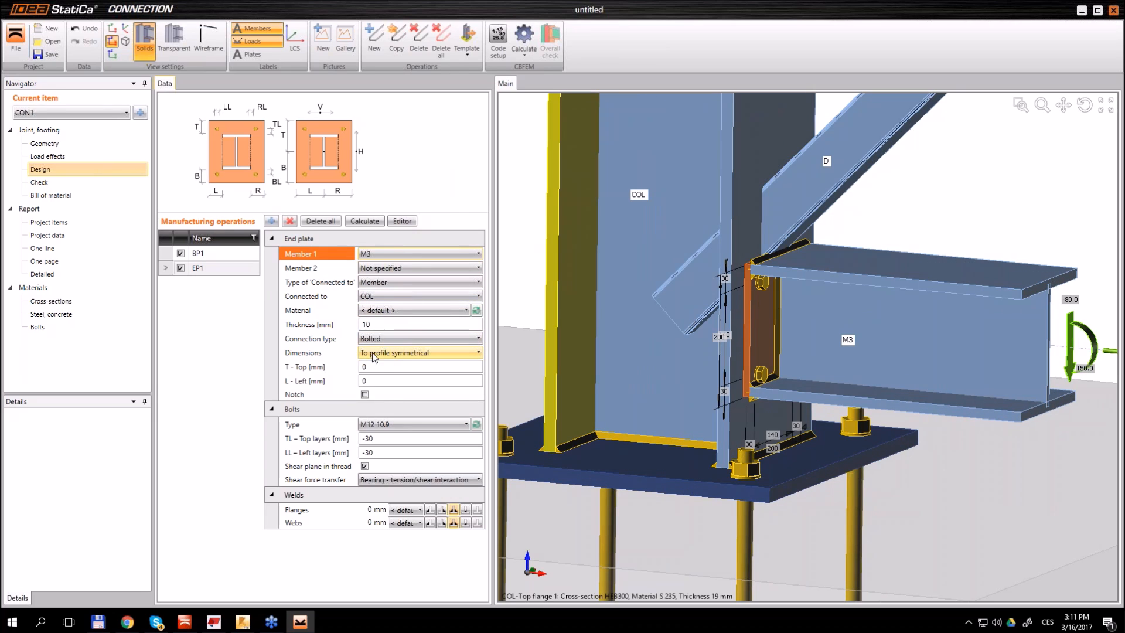
pyautogui.click(386, 353)
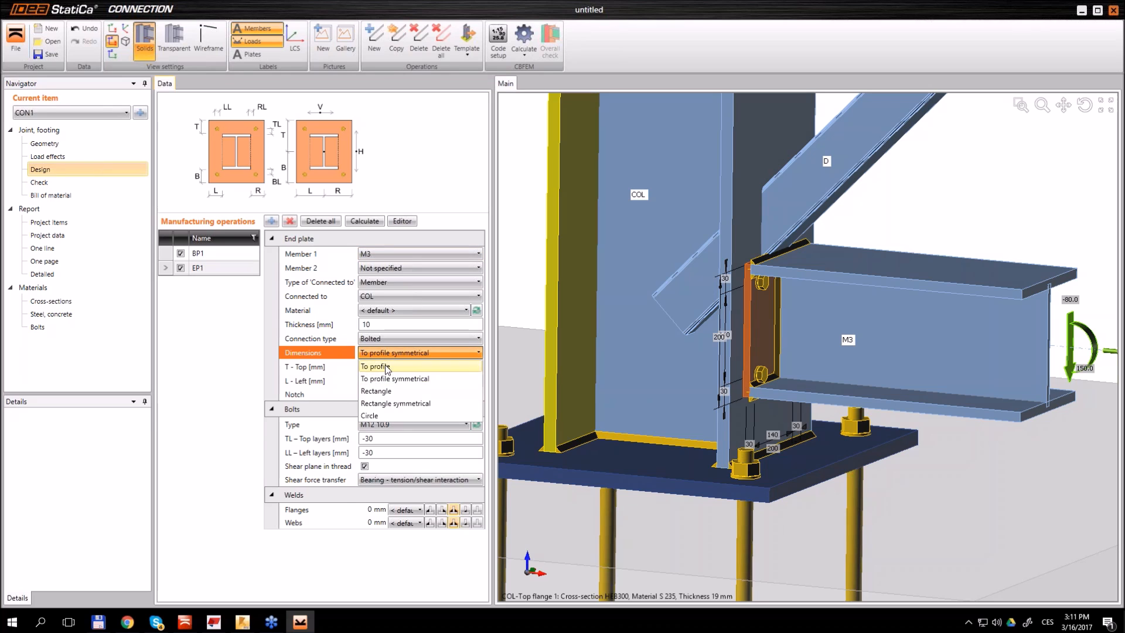
pyautogui.click(389, 367)
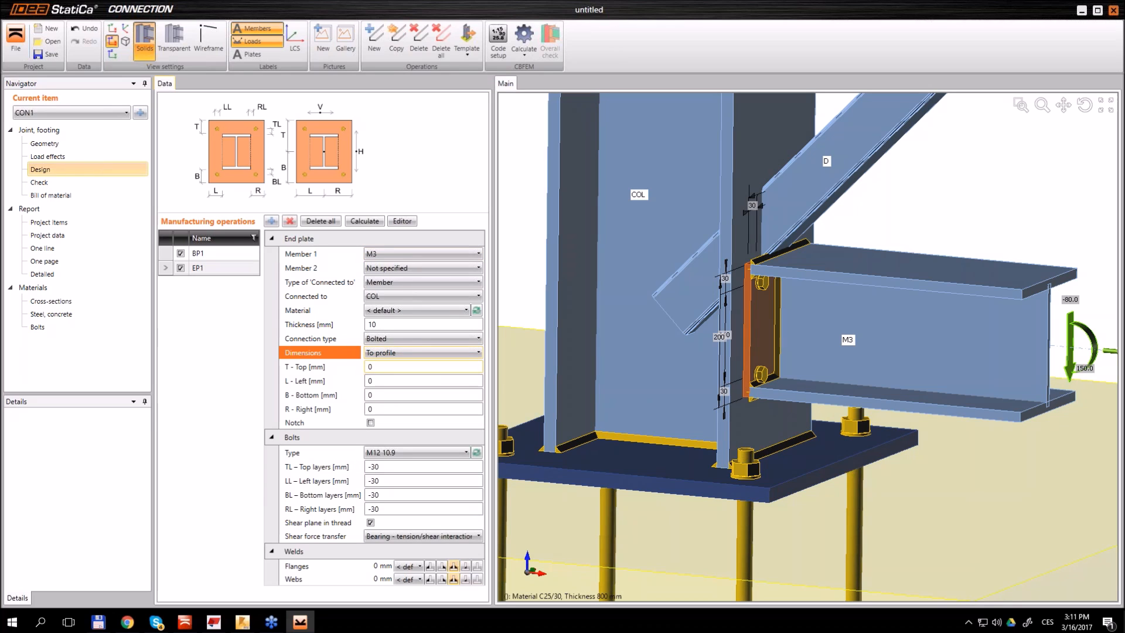
pyautogui.click(379, 367)
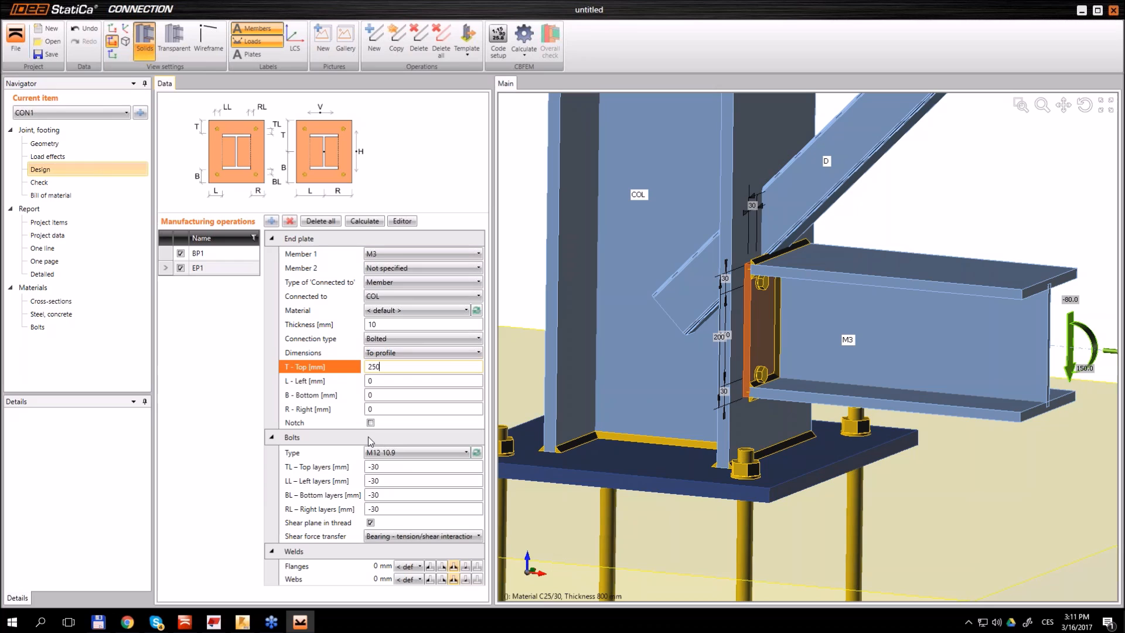
pyautogui.press('Tab')
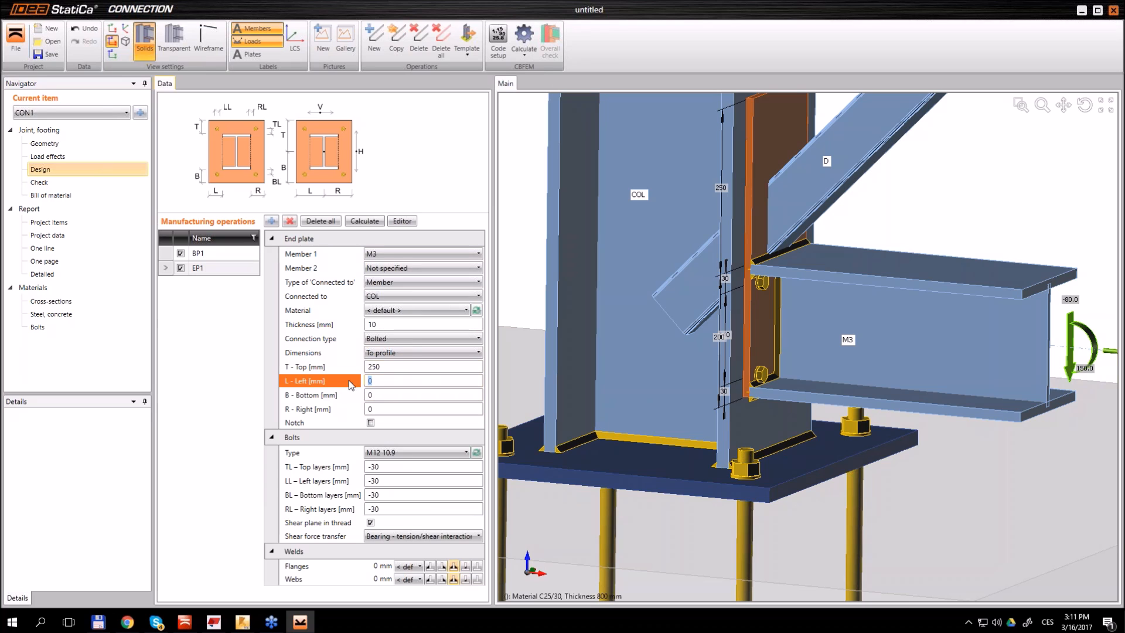
# Set the left, bottom and right extensions of end plate EP1 to 10 mm each
pyautogui.moveTo(845, 231); pyautogui.dragTo(830, 261, button='middle')
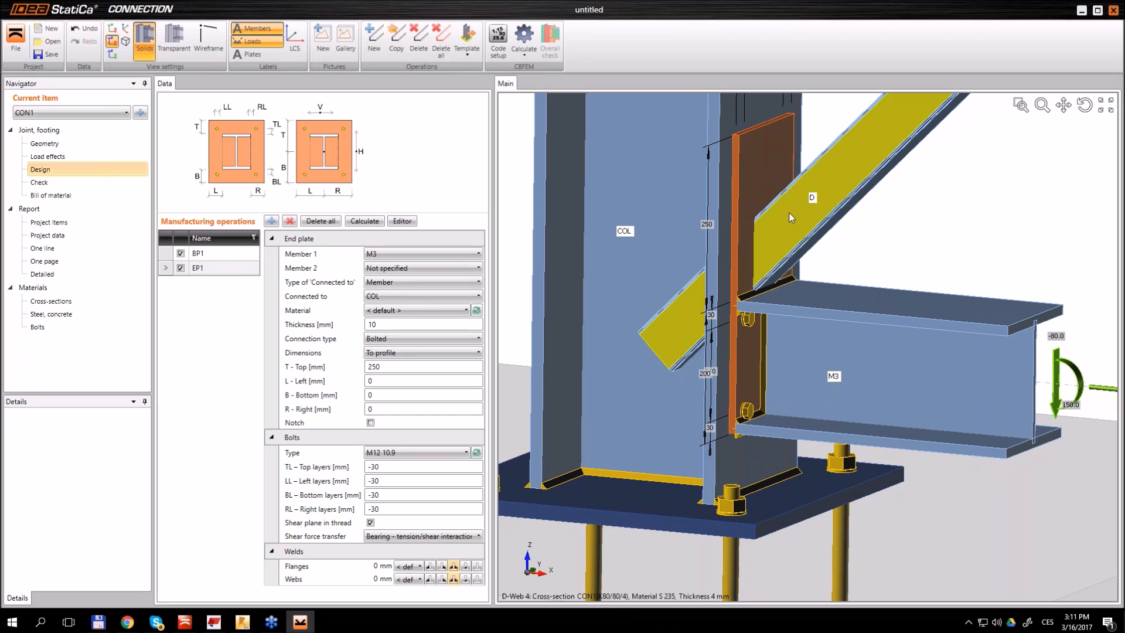
pyautogui.click(344, 379)
pyautogui.write('1')
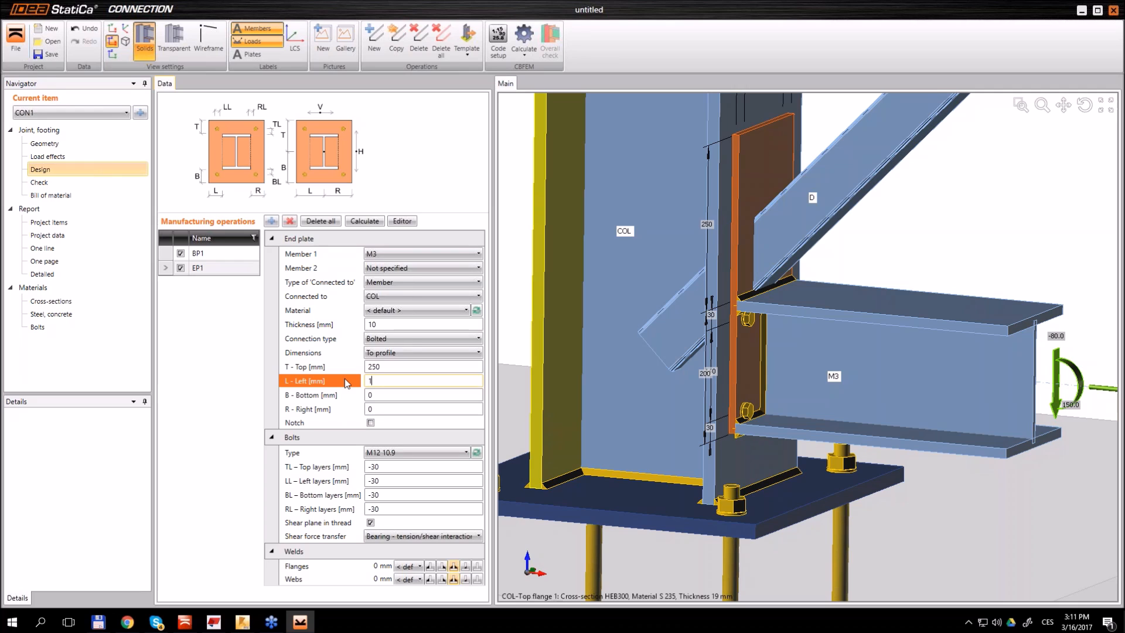
pyautogui.write('0')
pyautogui.press('Tab')
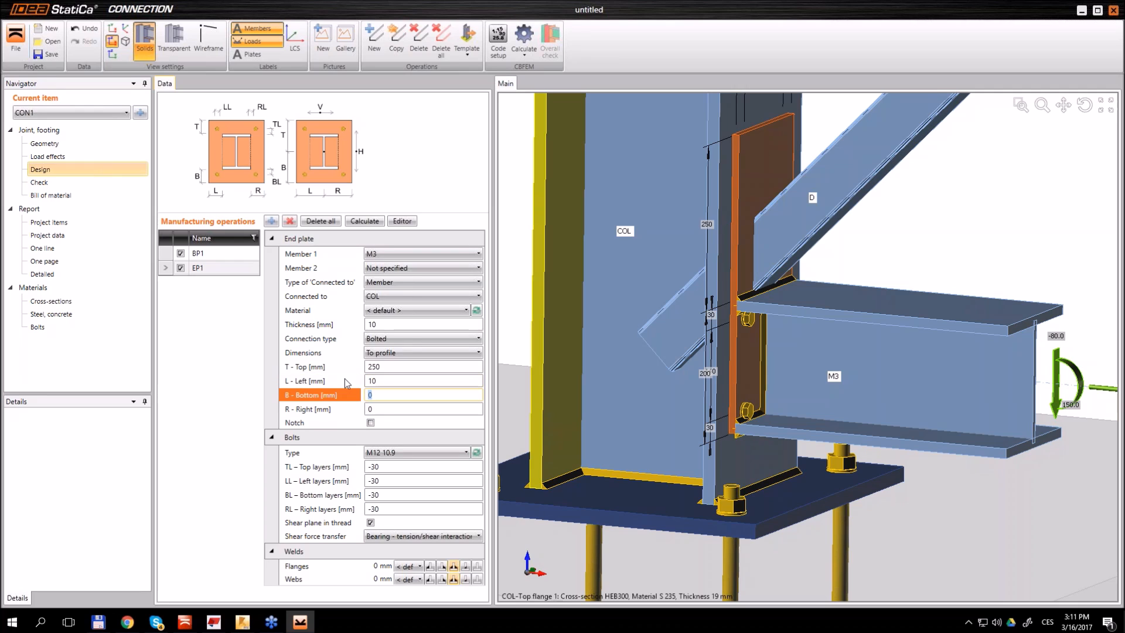
pyautogui.write('10')
pyautogui.press('Tab')
pyautogui.write('10')
pyautogui.press('Tab')
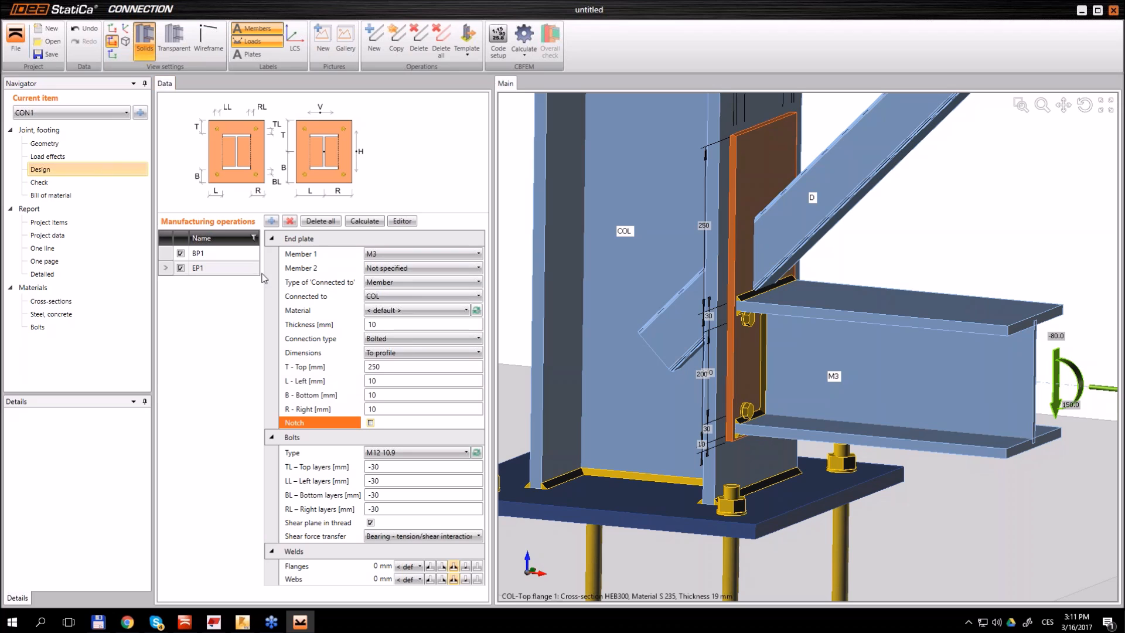
# Change the bolt assembly of end plate EP1 to M20 10.9
pyautogui.scroll(1, 748, 433)
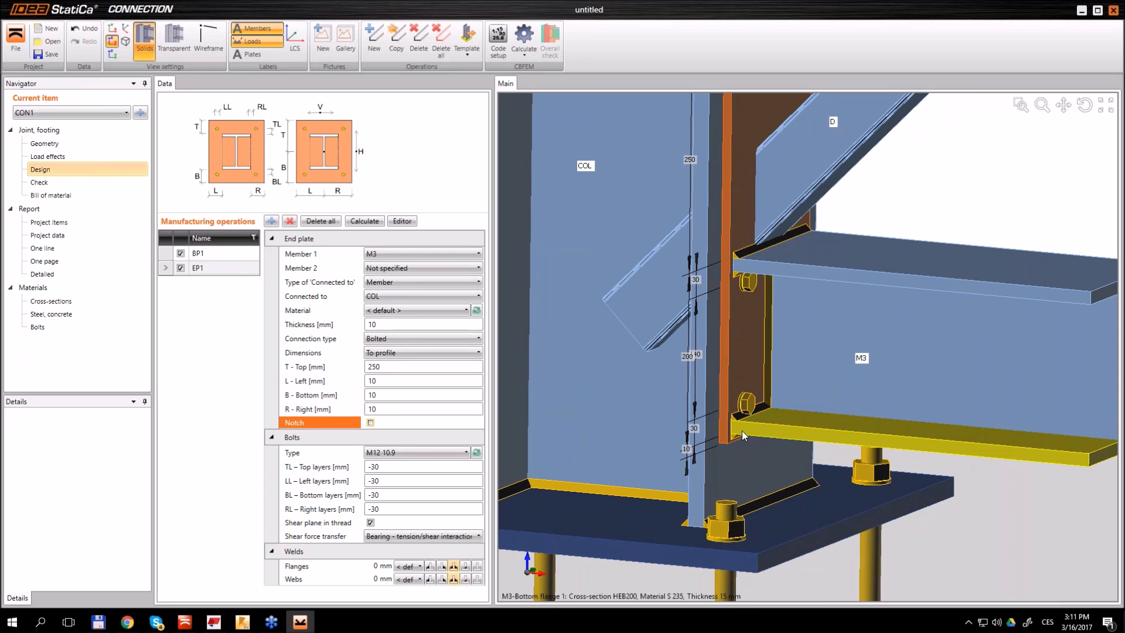
pyautogui.scroll(3, 733, 440)
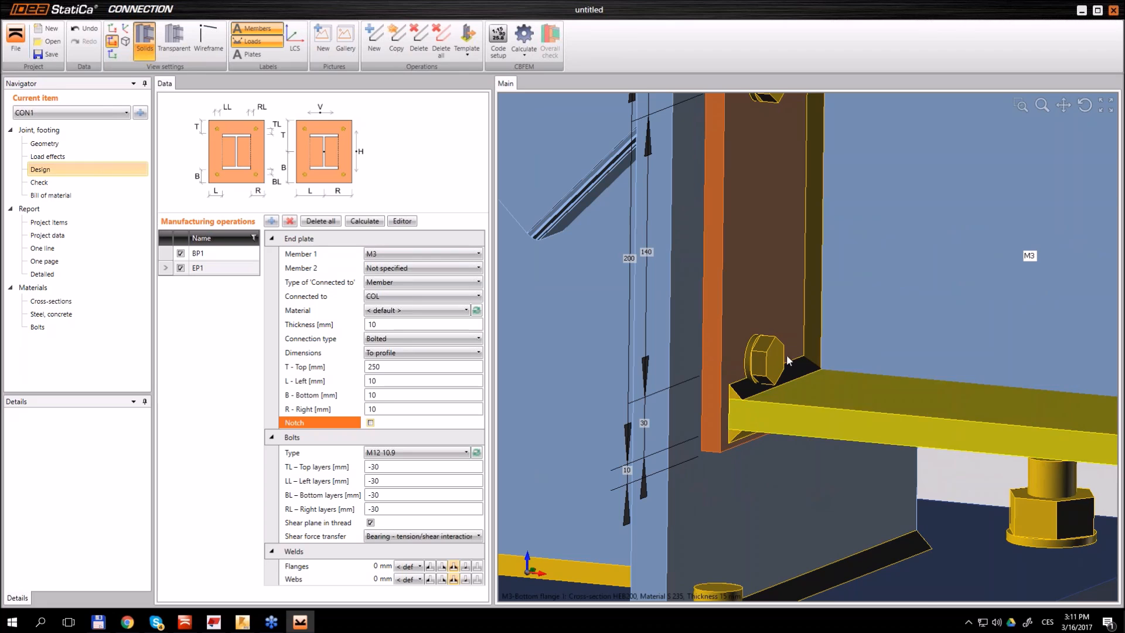
pyautogui.scroll(-3, 786, 354)
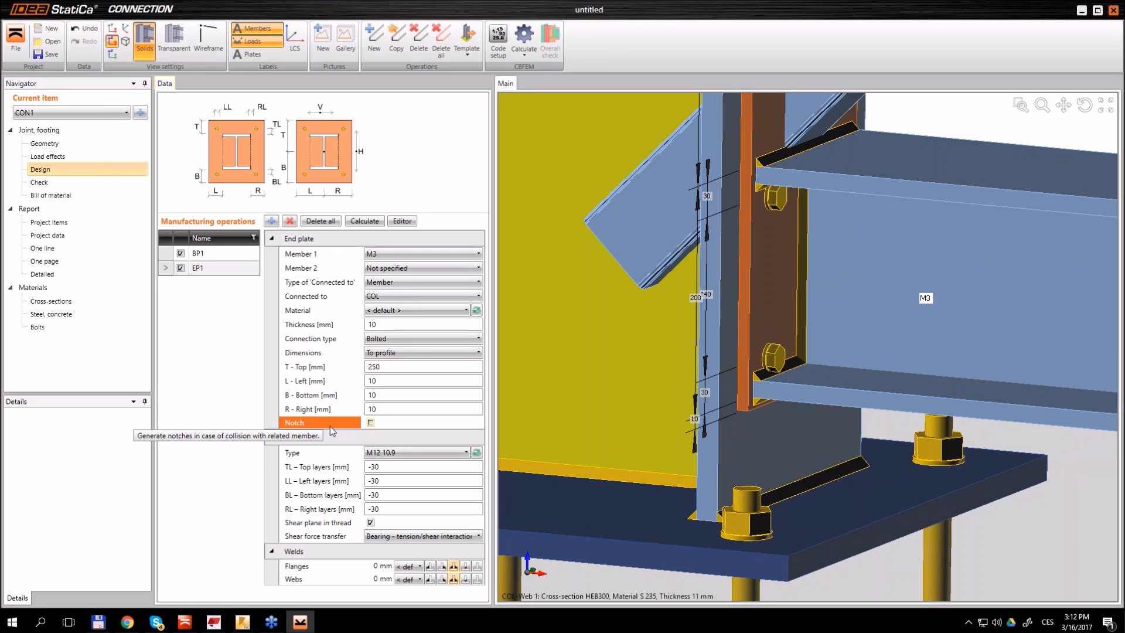
pyautogui.click(467, 452)
pyautogui.click(467, 454)
pyautogui.click(468, 454)
pyautogui.click(476, 454)
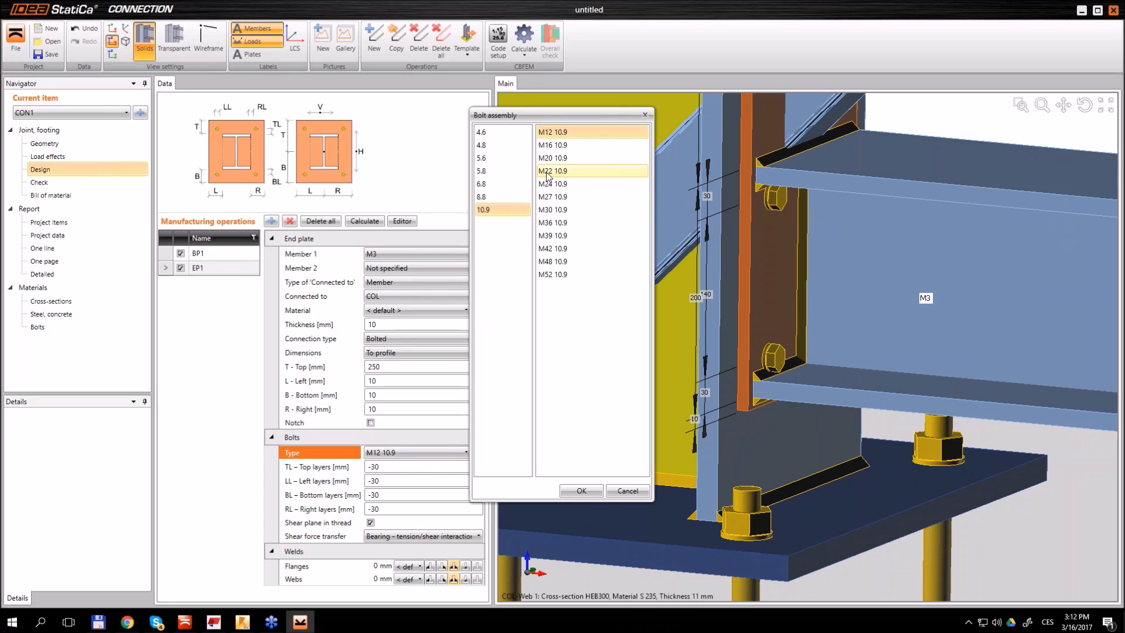
pyautogui.click(552, 157)
pyautogui.click(581, 491)
# Set the end plate's bolt positions to -50 40 200 mm for the top layers and -50 mm for the bottom layers
pyautogui.click(367, 467)
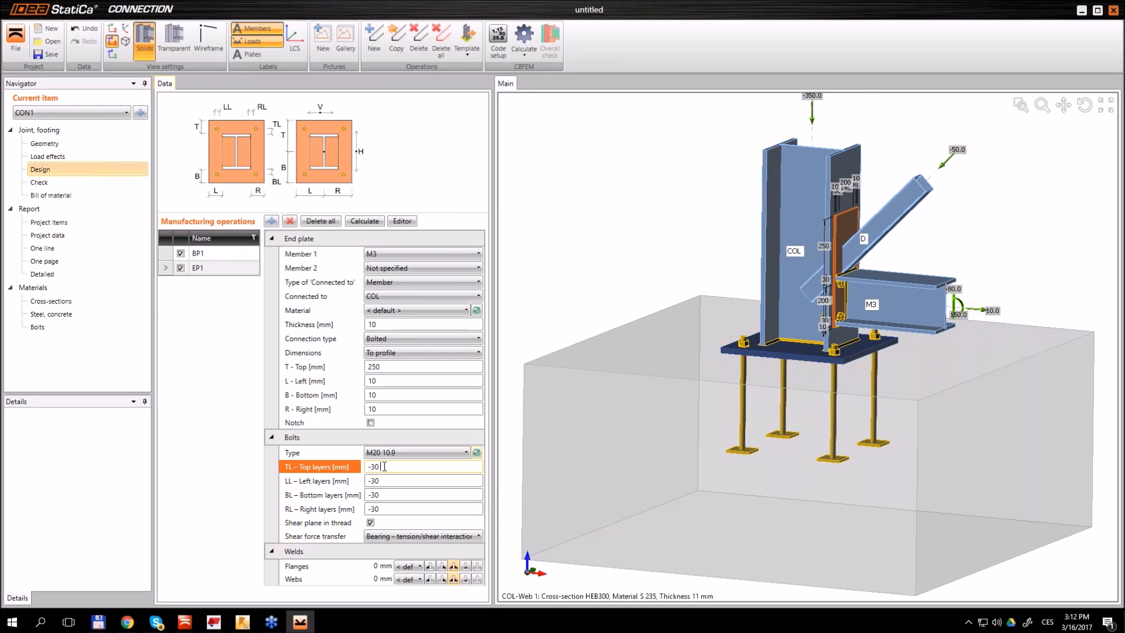
pyautogui.write('-50 40 200')
pyautogui.press('Tab')
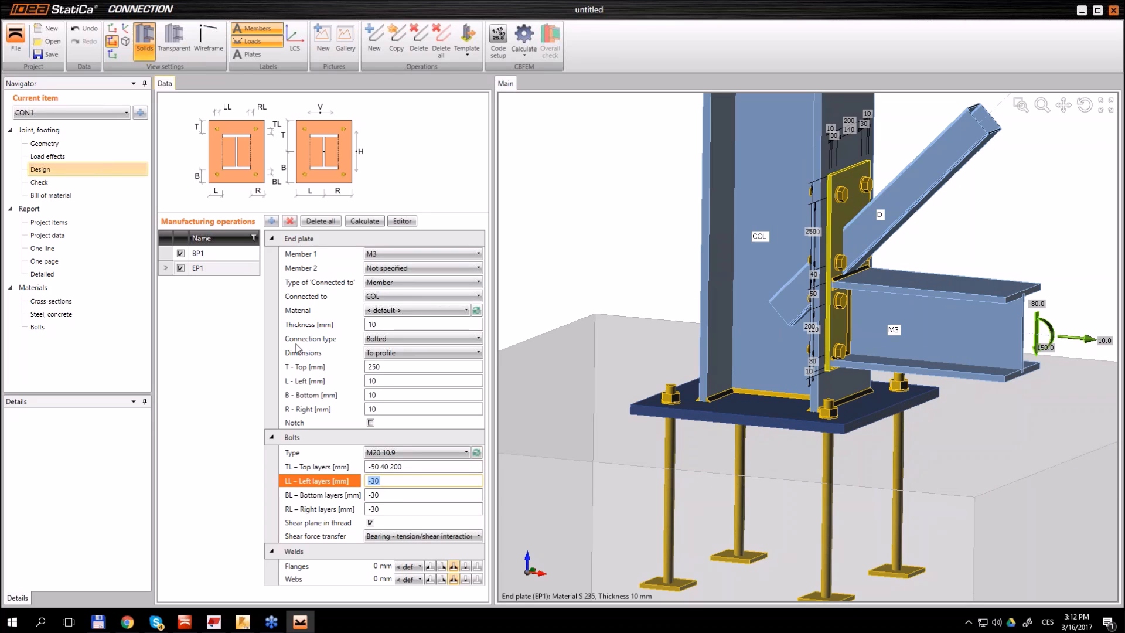
pyautogui.click(382, 495)
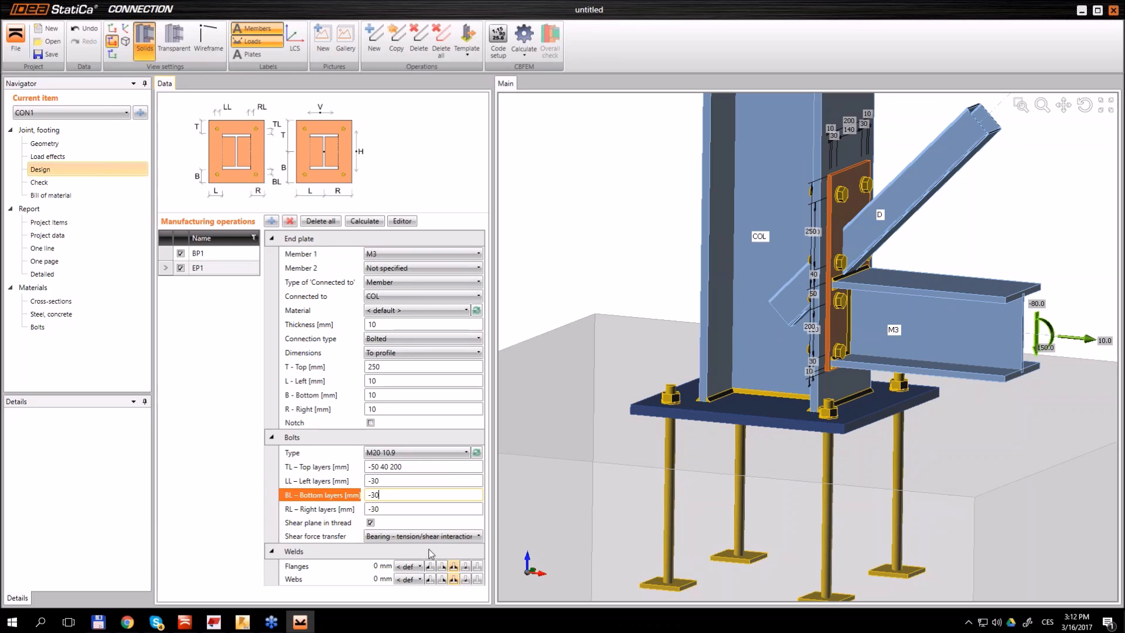
pyautogui.scroll(4, 842, 368)
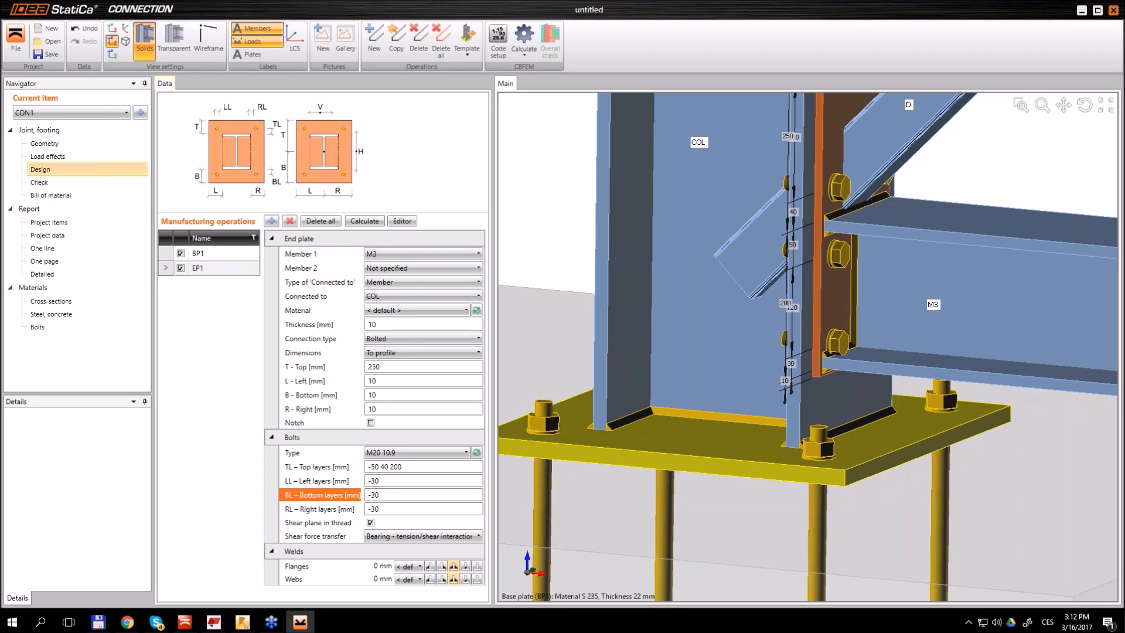
pyautogui.write('5')
pyautogui.press('Tab')
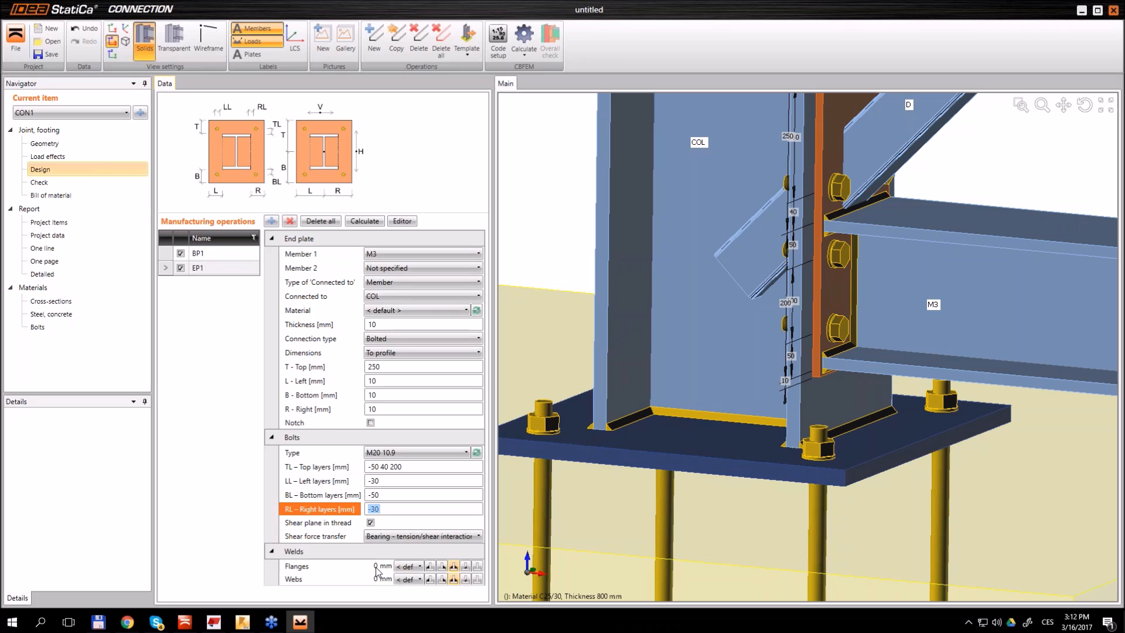
# Set the flange and web welds of end plate EP1 to 6 mm each
pyautogui.press('Tab')
pyautogui.write('6')
pyautogui.press('Tab')
pyautogui.write('6')
pyautogui.press('Tab')
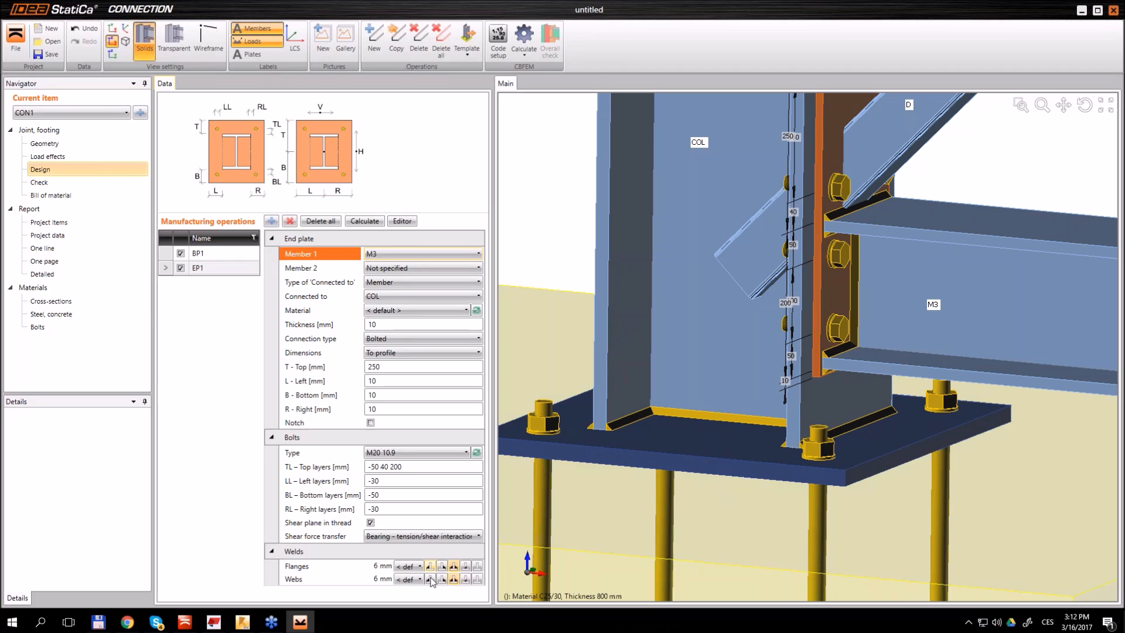
pyautogui.moveTo(907, 380); pyautogui.dragTo(881, 349, button='right')
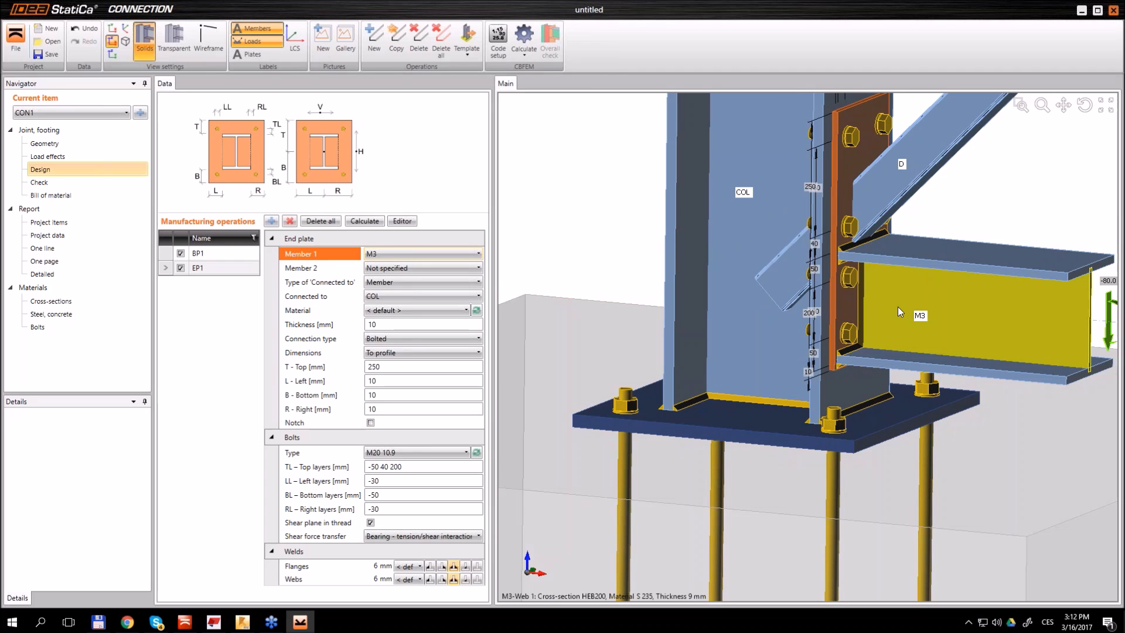
# Add a connecting plate operation and assign diagonal D as the member it connects
pyautogui.moveTo(887, 300)
pyautogui.mouseDown(button='right')
pyautogui.moveTo(832, 284)
pyautogui.moveTo(871, 267)
pyautogui.moveTo(881, 303)
pyautogui.mouseUp(button='right')
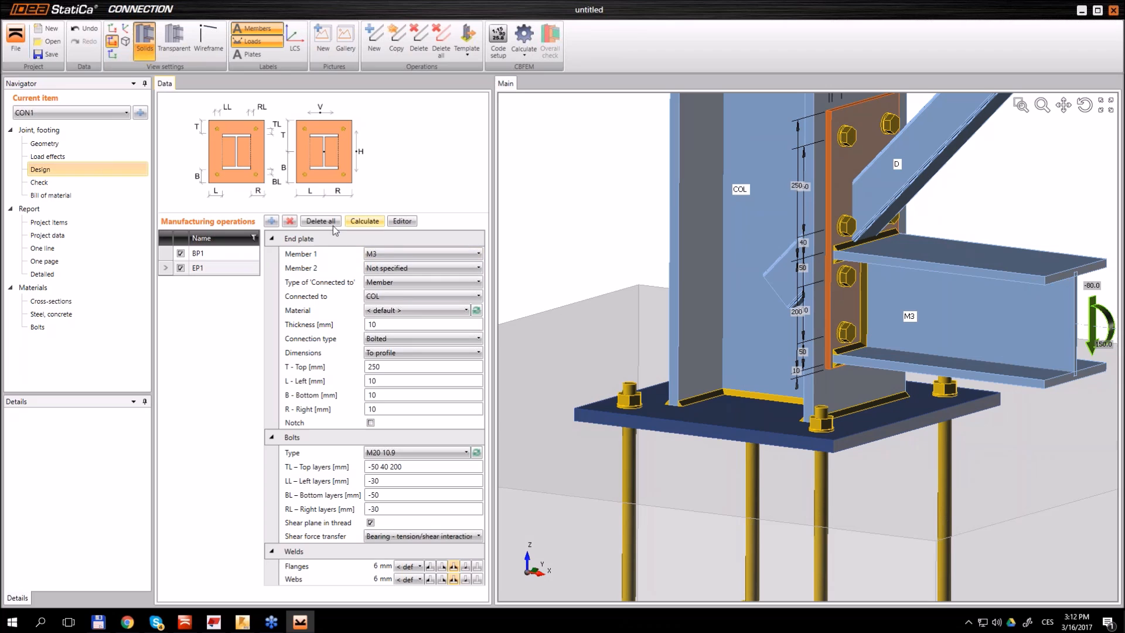
pyautogui.click(269, 223)
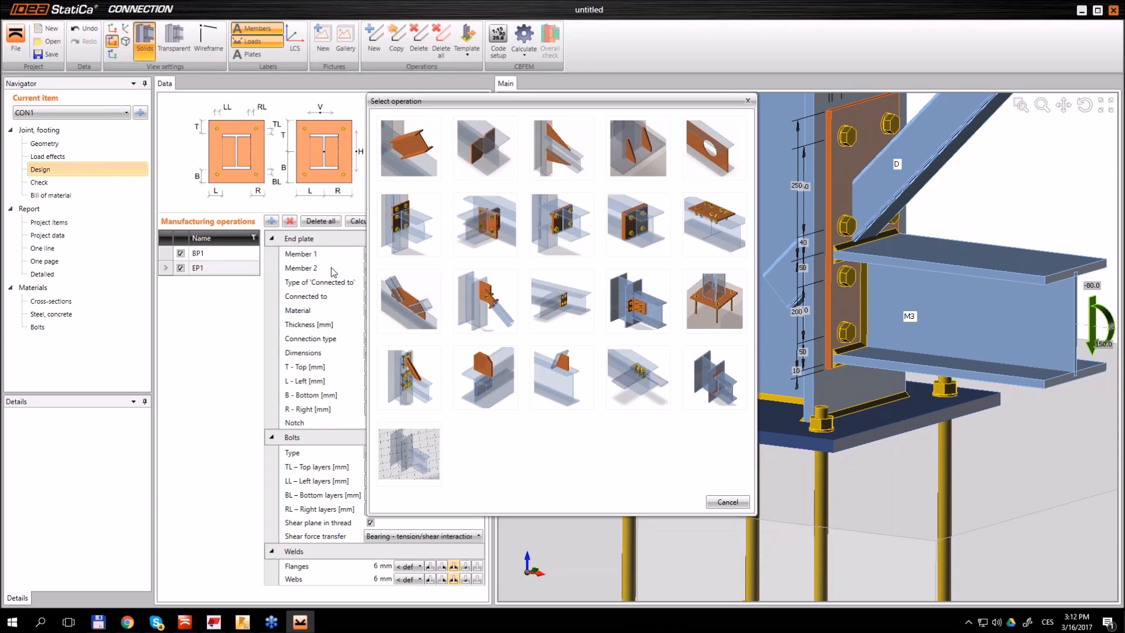
pyautogui.click(491, 301)
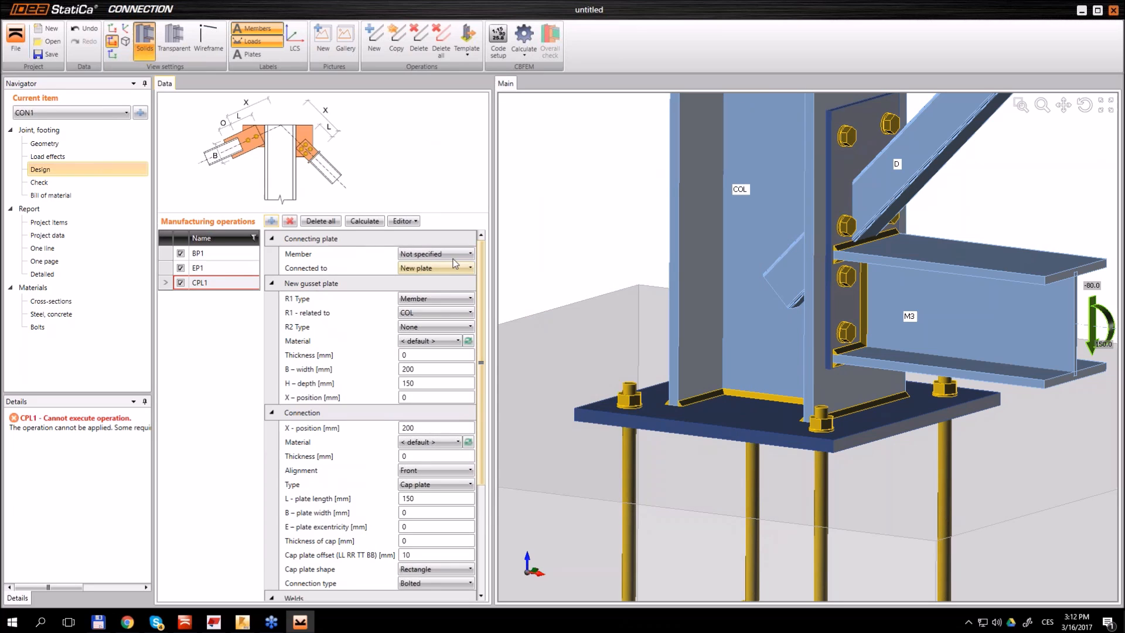
pyautogui.click(440, 254)
pyautogui.click(410, 291)
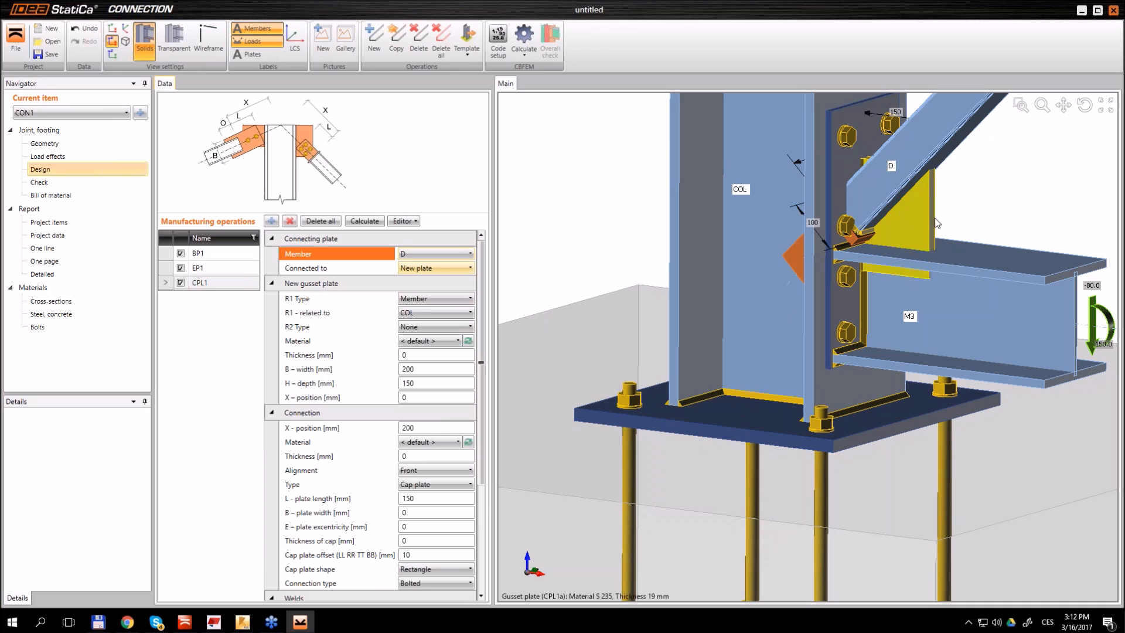
pyautogui.scroll(-3, 905, 240)
pyautogui.keyDown('ctrl'); pyautogui.moveTo(896, 275); pyautogui.dragTo(904, 299, button='middle'); pyautogui.keyUp('ctrl')
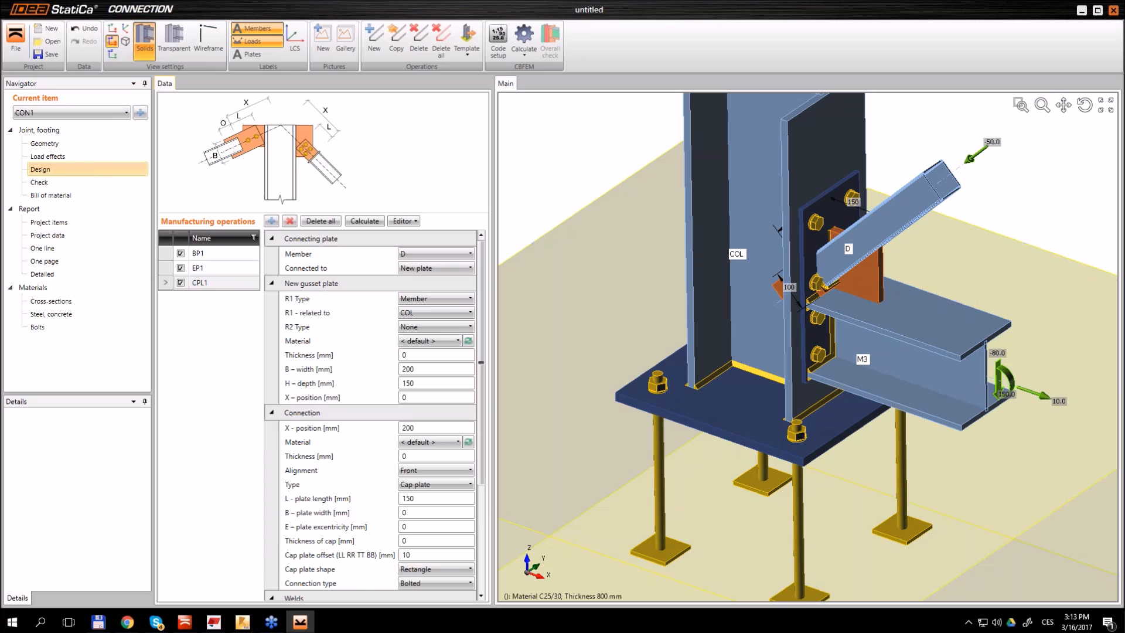
# Relate the new gusset plate of CPL1 to beam M3 and also to end plate EP1
pyautogui.click(439, 313)
pyautogui.click(441, 314)
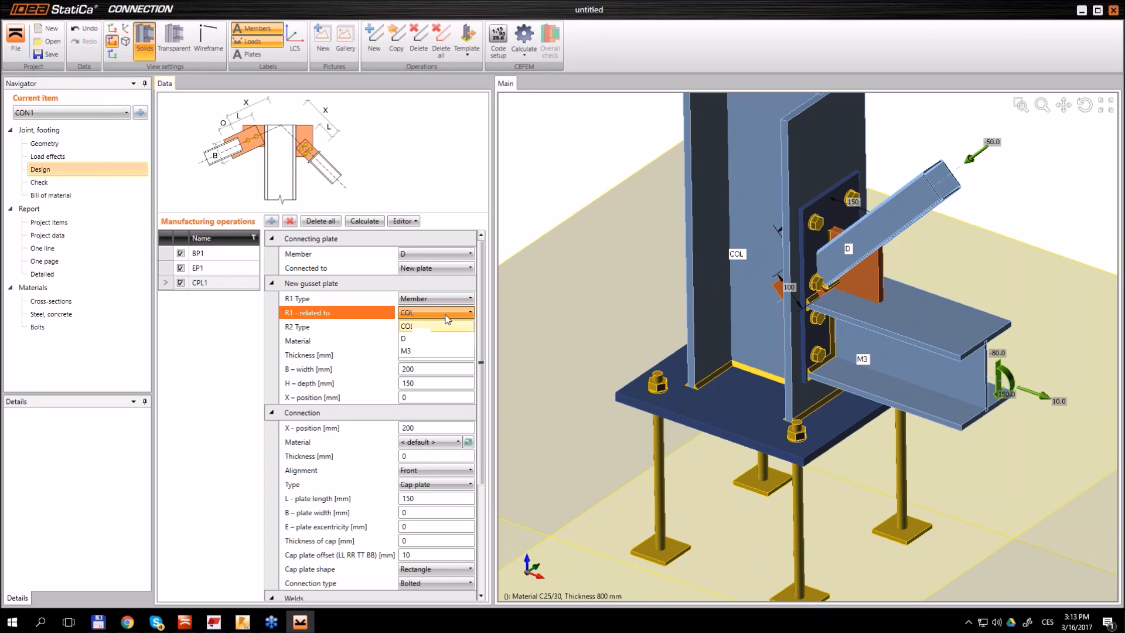
pyautogui.click(417, 351)
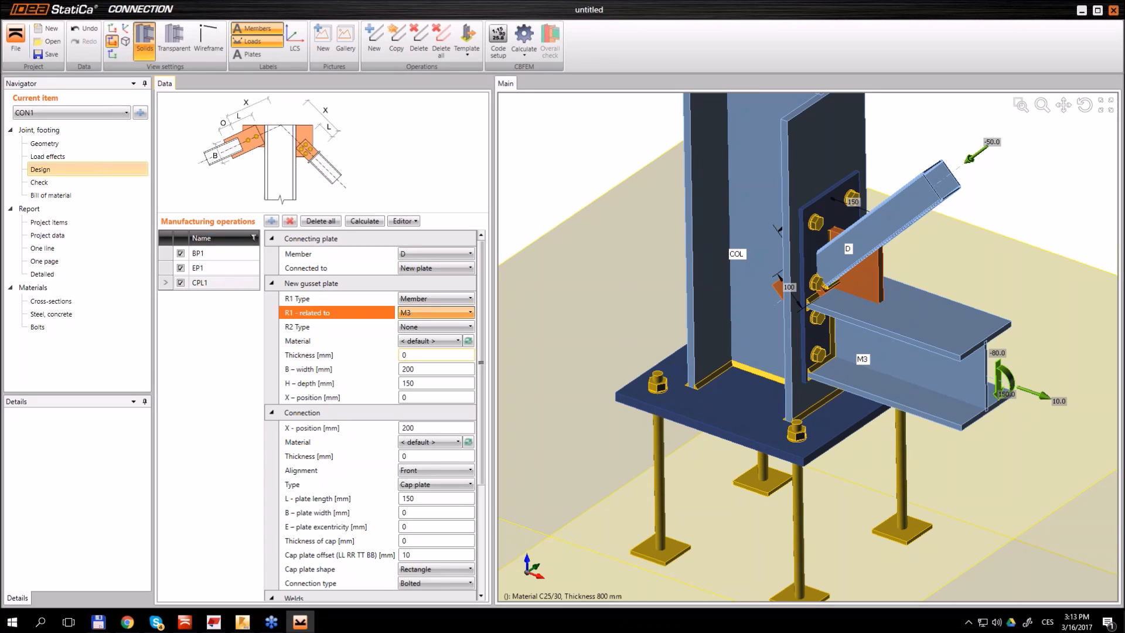
pyautogui.click(436, 327)
pyautogui.click(419, 354)
pyautogui.click(436, 340)
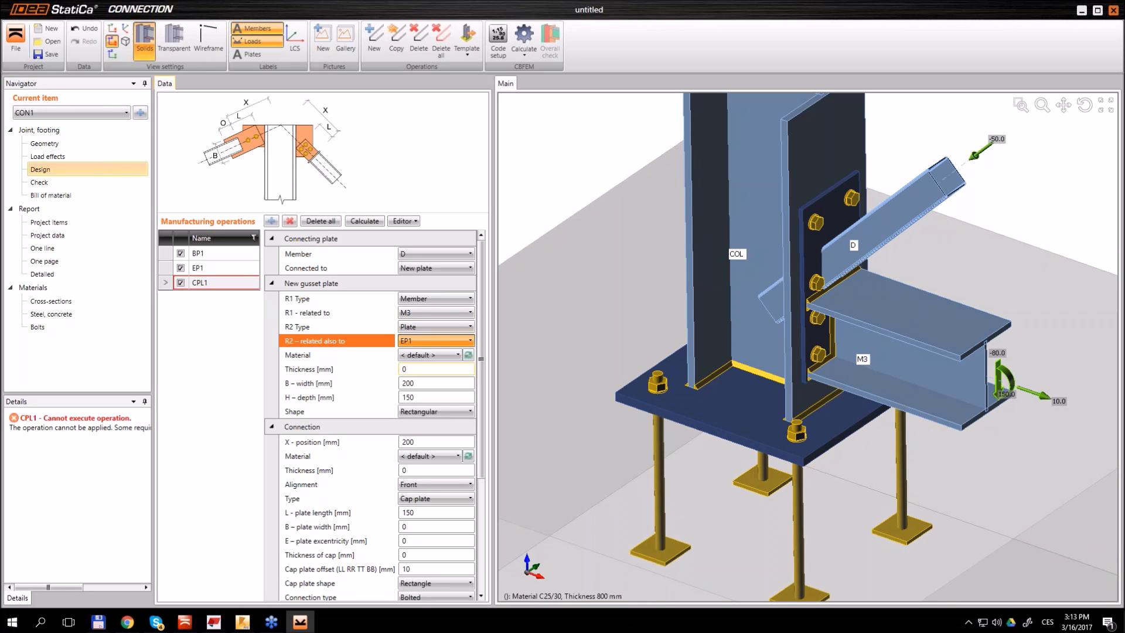
pyautogui.click(417, 362)
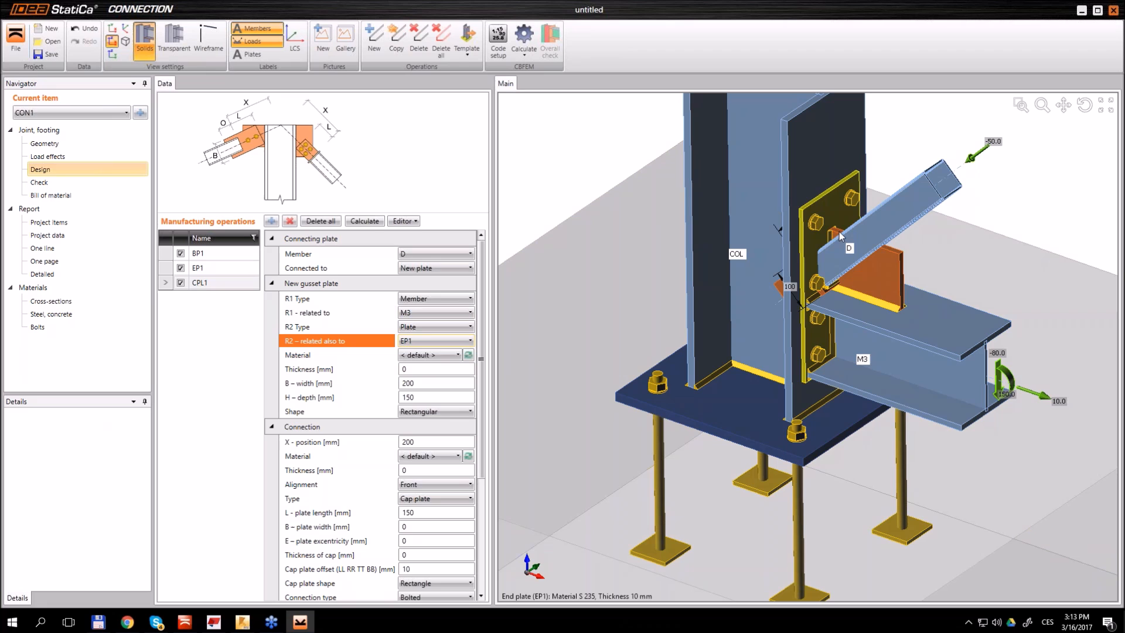
# Set the gusset plate of CPL1 to 10 mm thickness, 180 mm width and 250 mm depth
pyautogui.scroll(3, 881, 272)
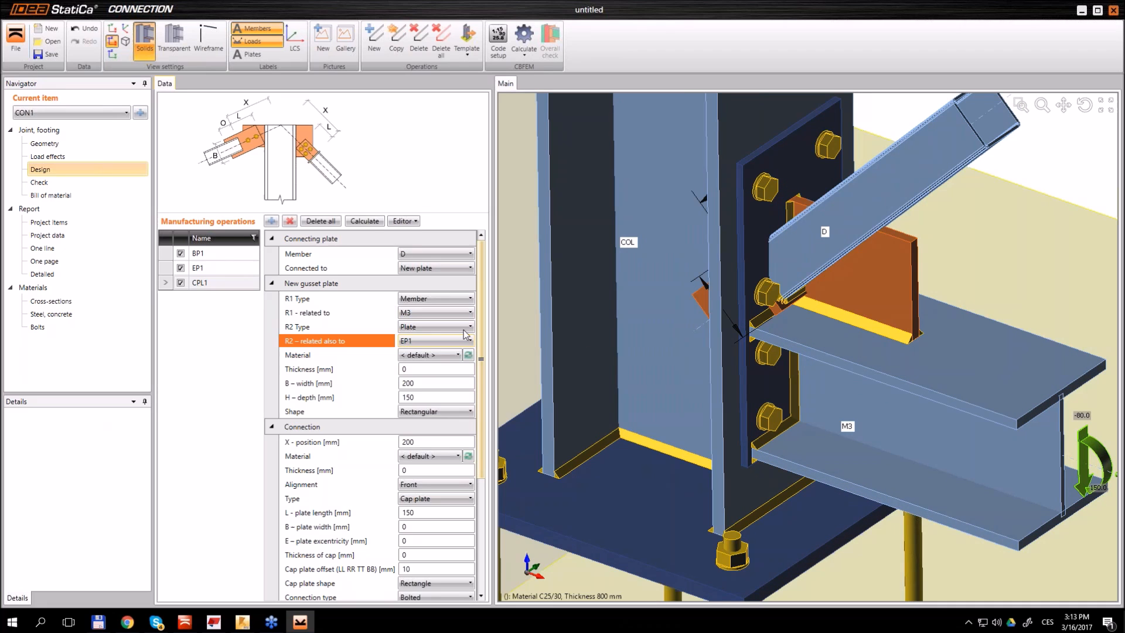
pyautogui.click(382, 374)
pyautogui.write('1')
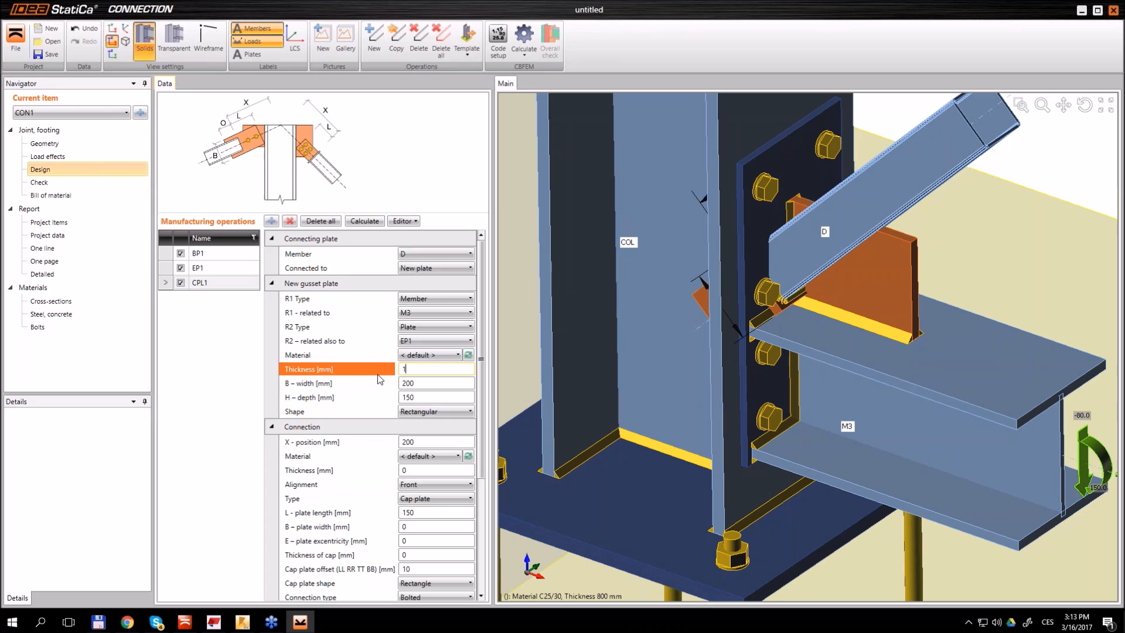
pyautogui.write('0')
pyautogui.press('Tab')
pyautogui.write('180')
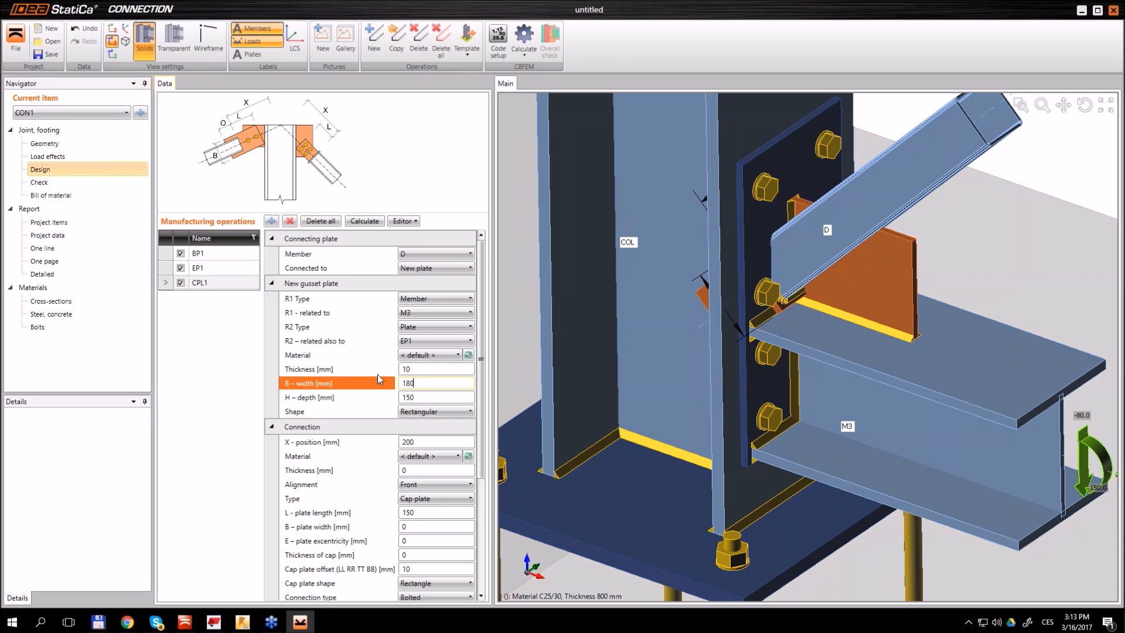
pyautogui.press('Tab')
pyautogui.write('250')
pyautogui.press('Tab')
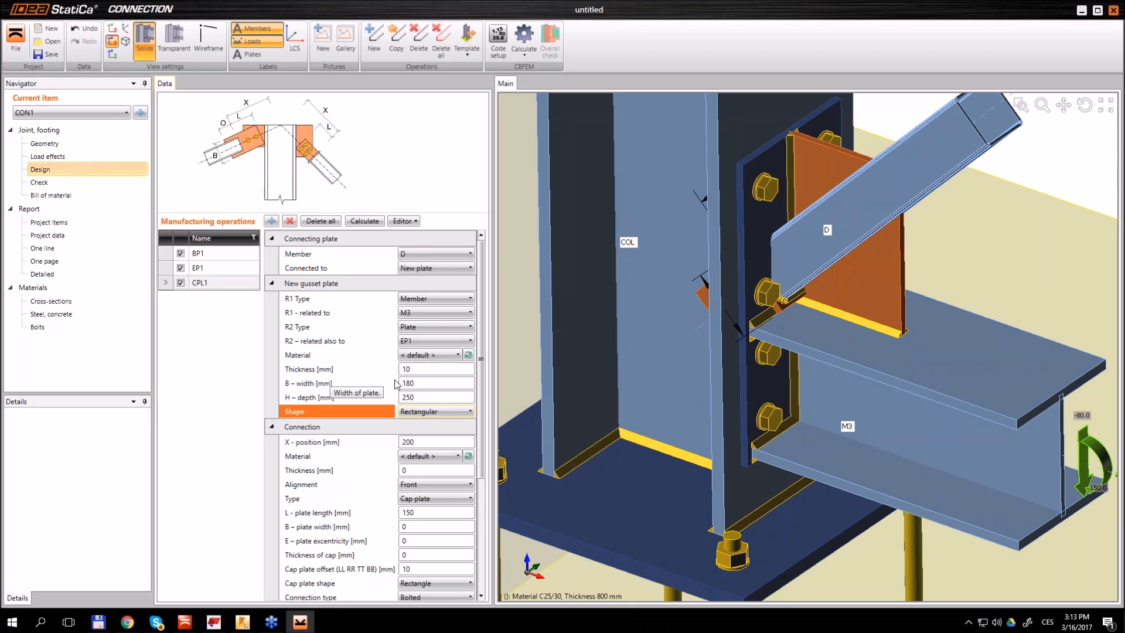
# Set the X-position of the CPL1 connection on the diagonal to 460 mm
pyautogui.click(371, 441)
pyautogui.write('460')
pyautogui.press('Tab')
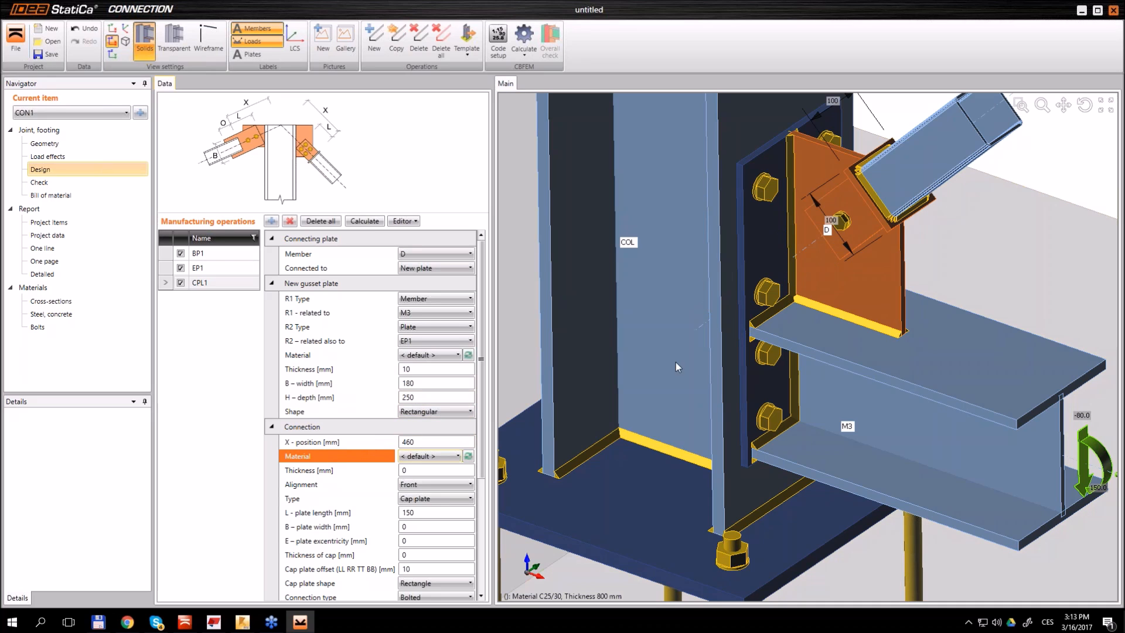
pyautogui.scroll(-2, 896, 238)
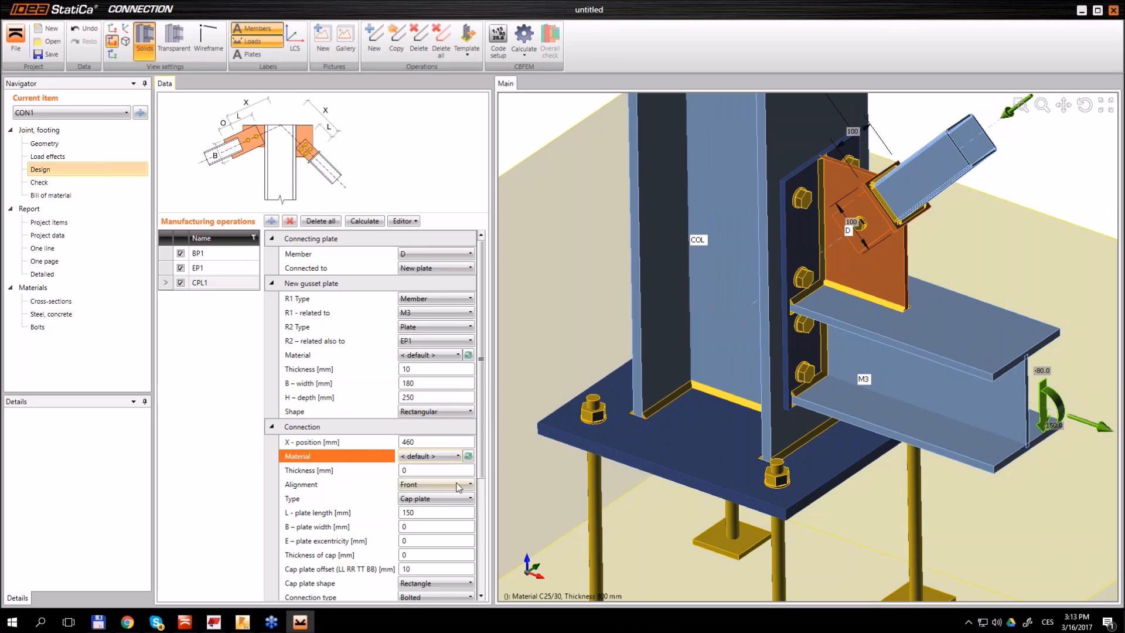
pyautogui.moveTo(905, 239); pyautogui.dragTo(935, 191, button='middle')
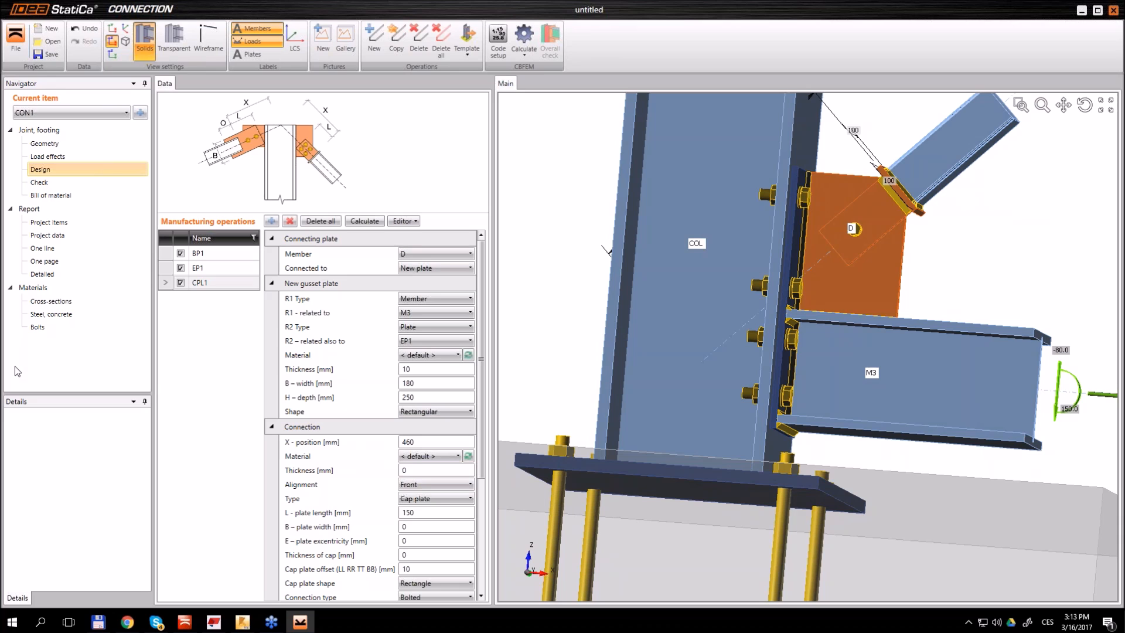
# Set the bolt positions of CPL1 to 40 50 mm and the bolt type to M20 10.9
pyautogui.scroll(-3, 474, 502)
pyautogui.scroll(-4, 474, 502)
pyautogui.click(405, 554)
pyautogui.click(403, 553)
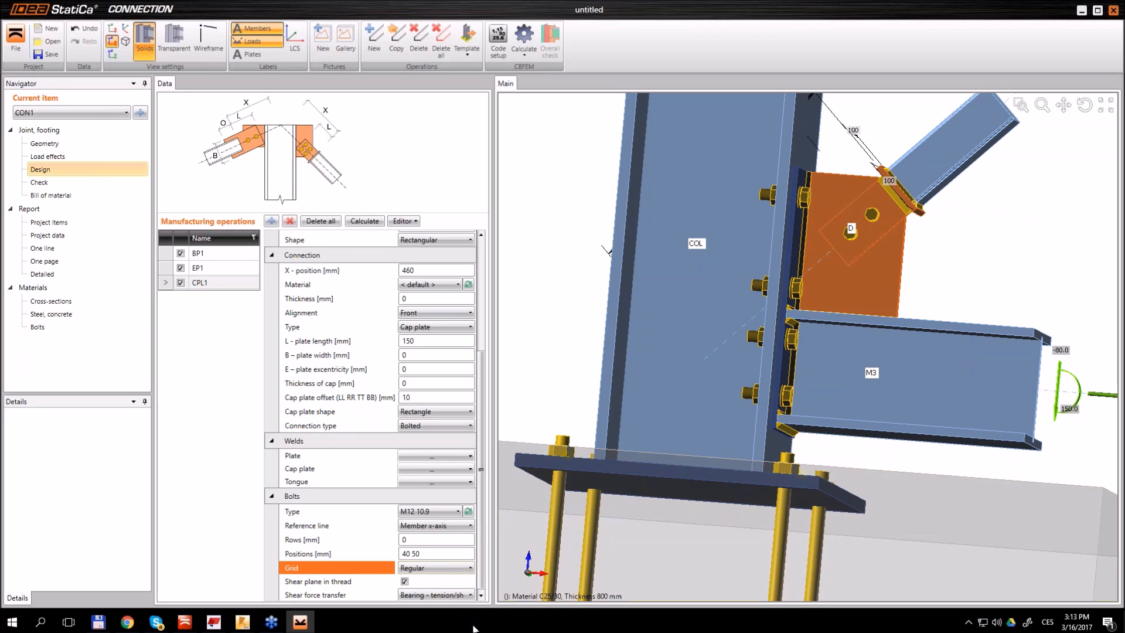
pyautogui.click(433, 511)
pyautogui.click(415, 548)
pyautogui.scroll(3, 861, 214)
pyautogui.scroll(-3, 895, 208)
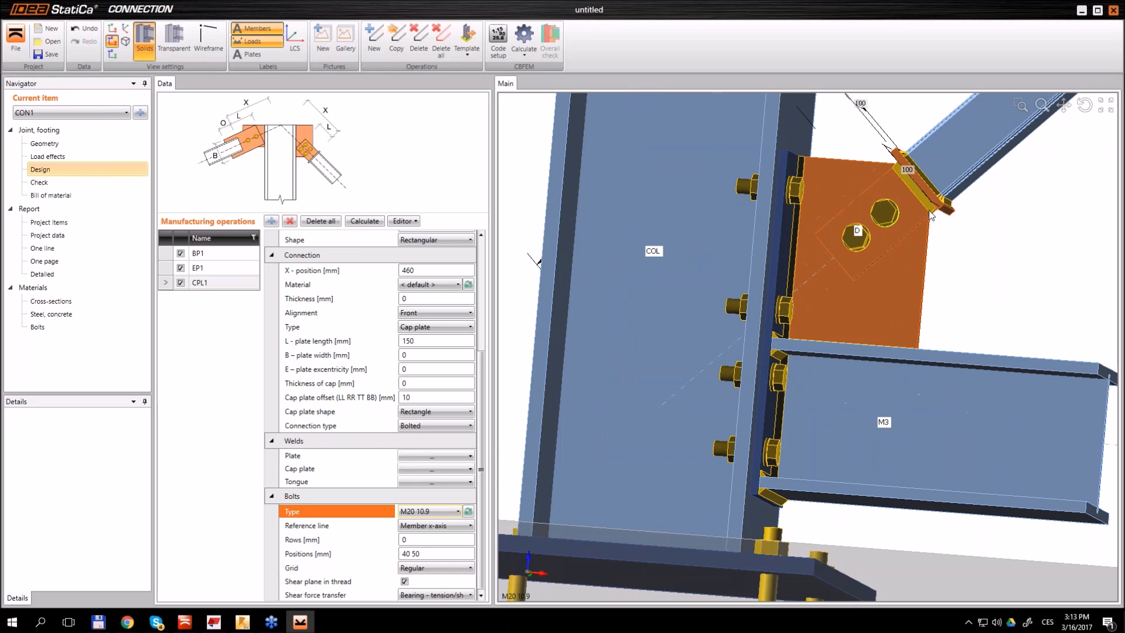
# Try the Notched member connection type for CPL1 and switch back to Cap plate
pyautogui.scroll(2, 482, 404)
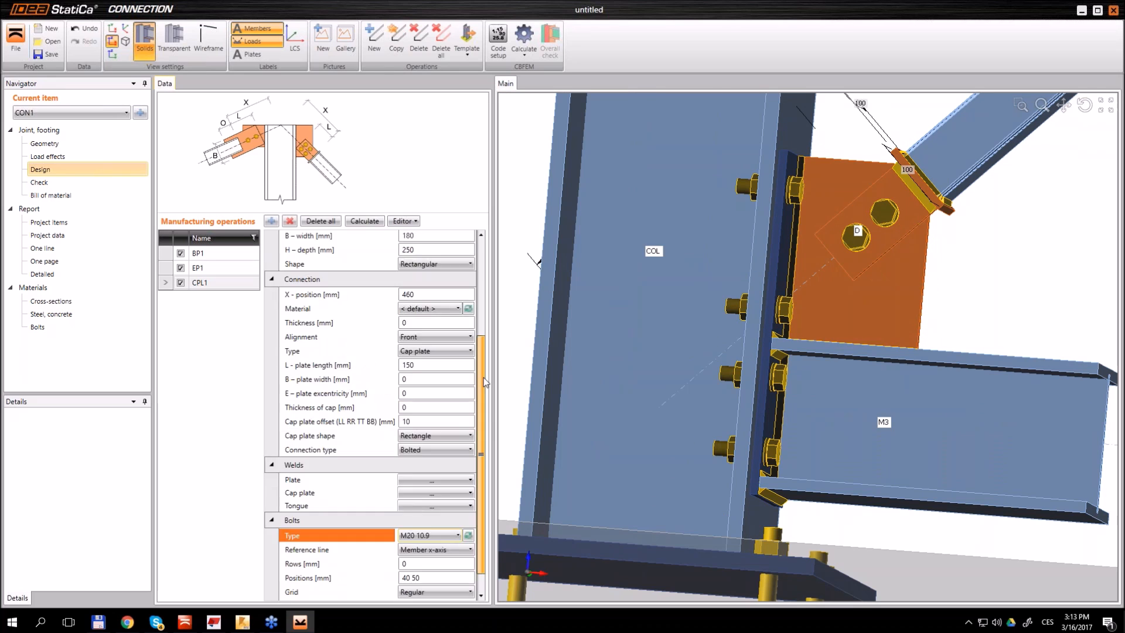
pyautogui.click(443, 374)
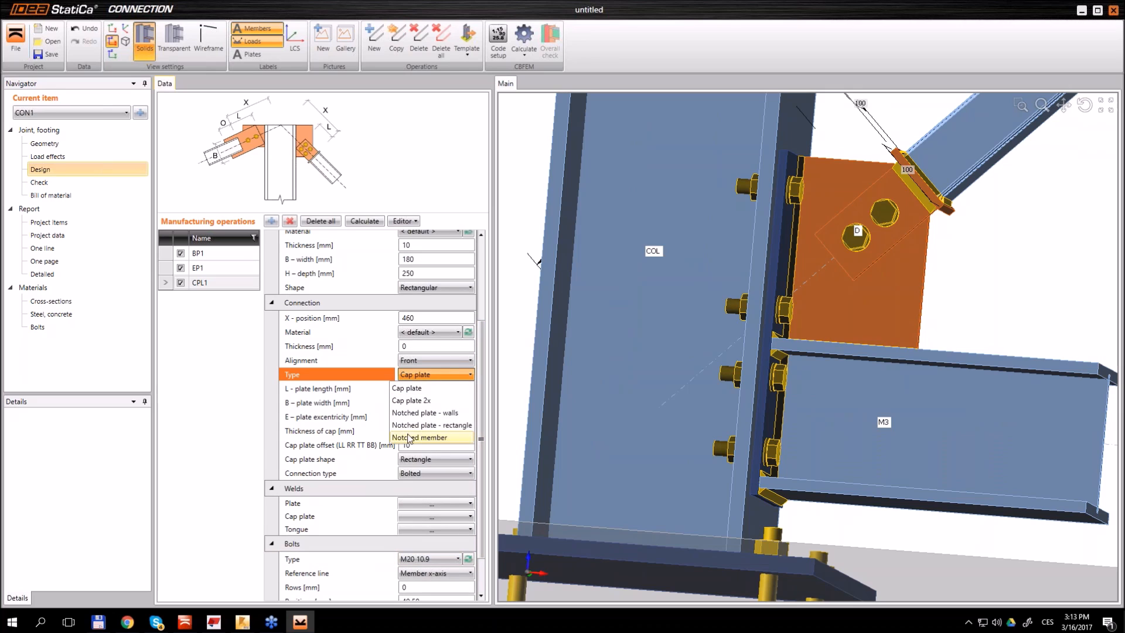
pyautogui.click(432, 438)
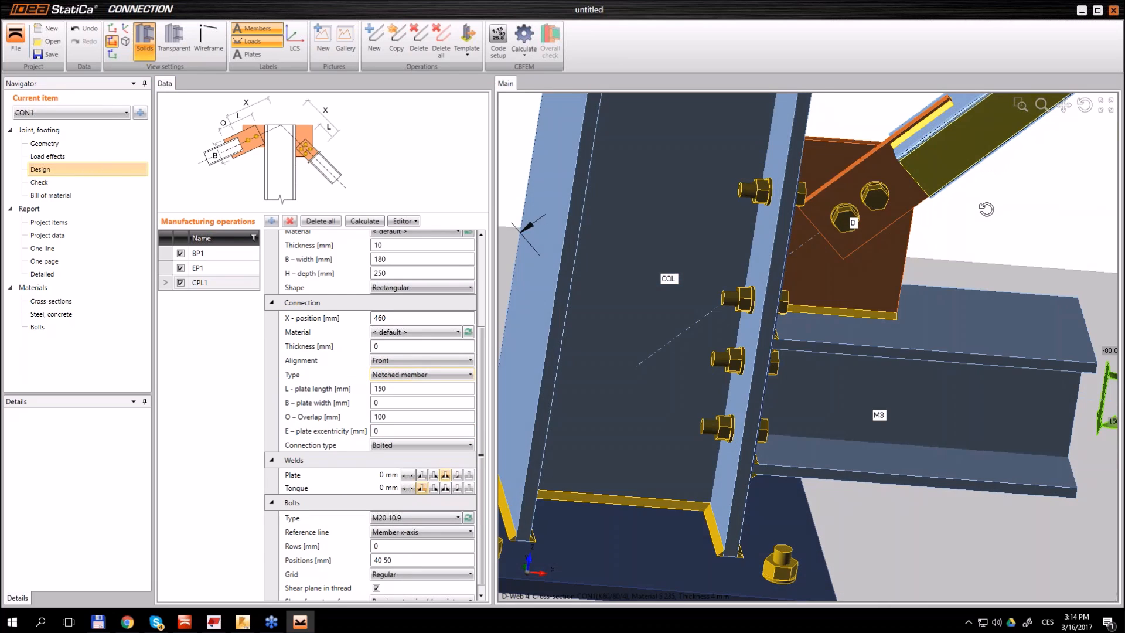
pyautogui.click(421, 376)
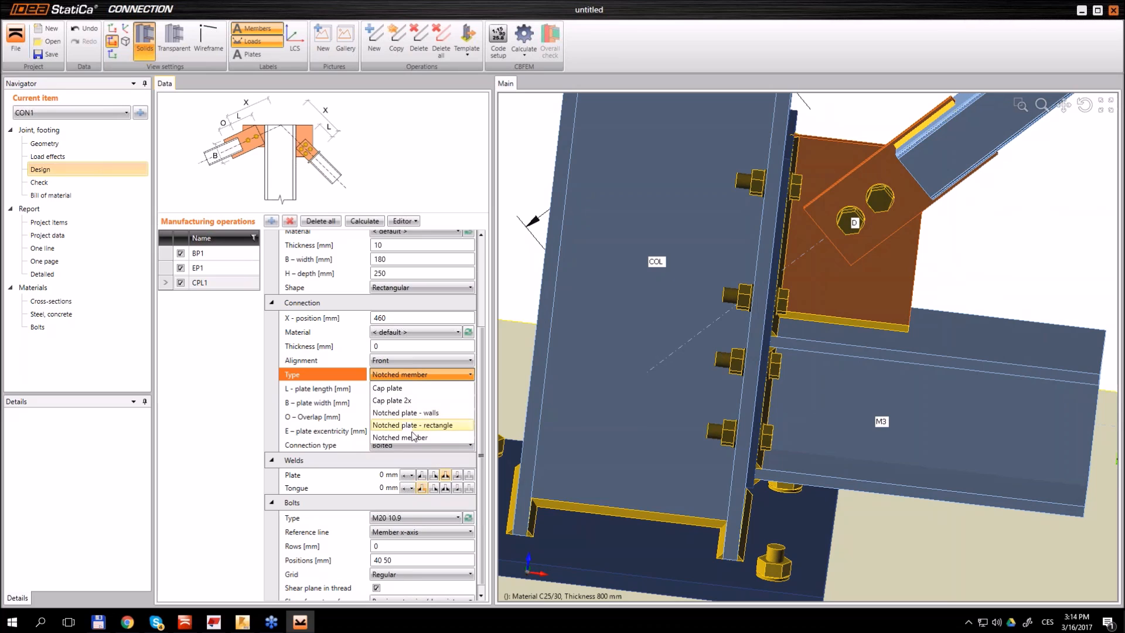
pyautogui.click(395, 389)
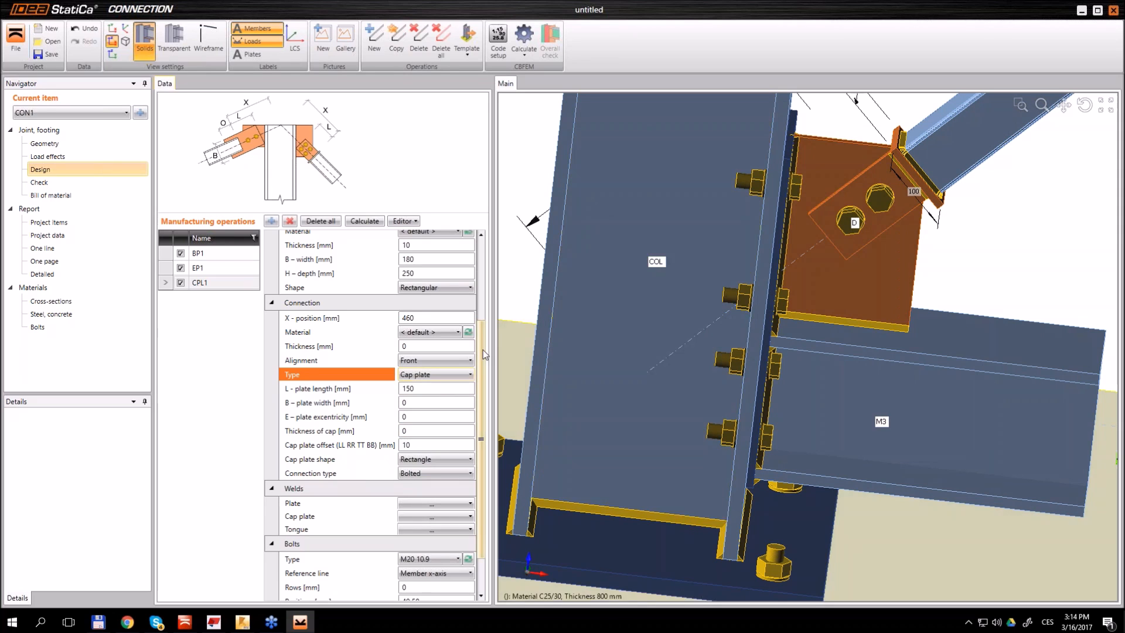
# Set the plate, cap plate and tongue welds of CPL1 to 4 mm each
pyautogui.moveTo(511, 354); pyautogui.dragTo(532, 355)
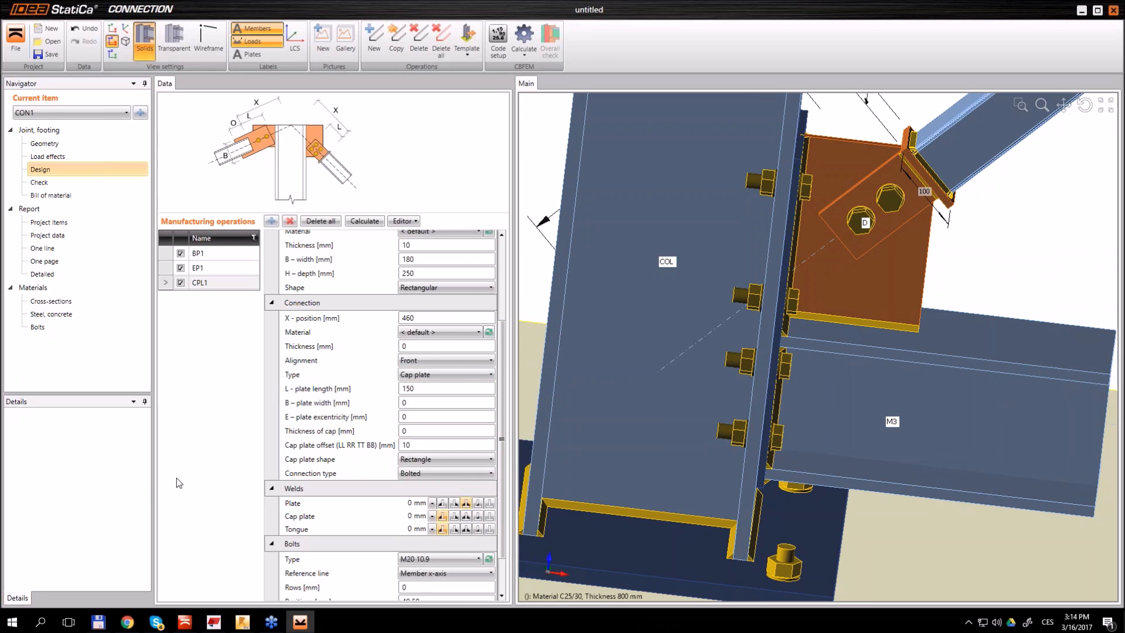
pyautogui.click(408, 503)
pyautogui.press('Tab')
pyautogui.write('4')
pyautogui.press('Tab')
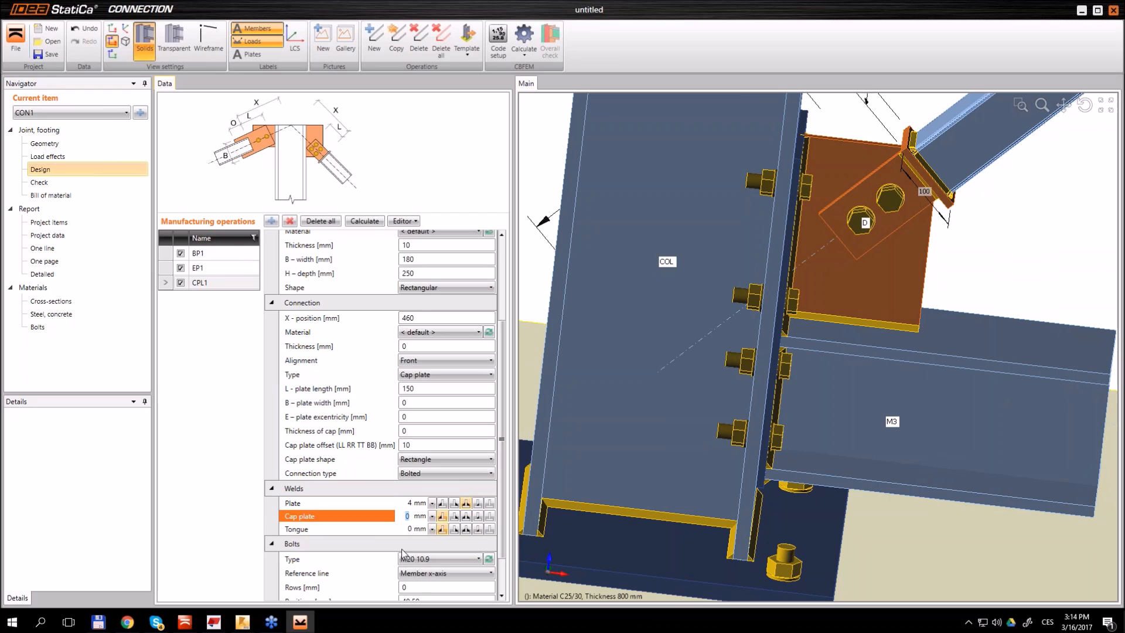
pyautogui.write('4')
pyautogui.press('Tab')
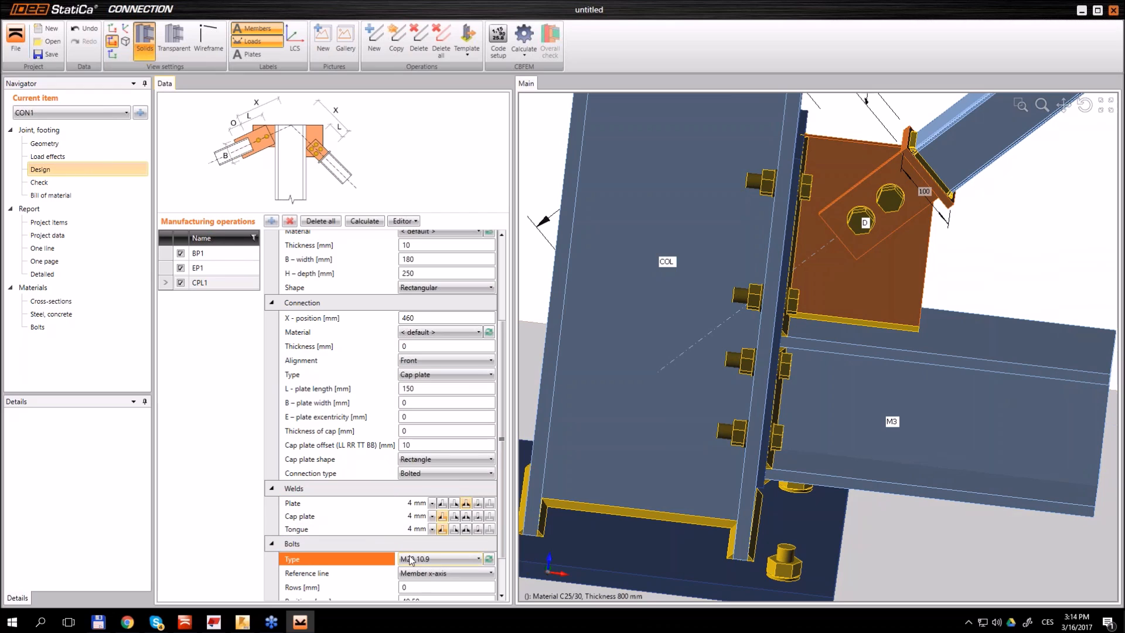
# Make the tongue weld a double-sided fillet, and set the cap plate weld to a front-side fillet after trying the rear side
pyautogui.click(455, 516)
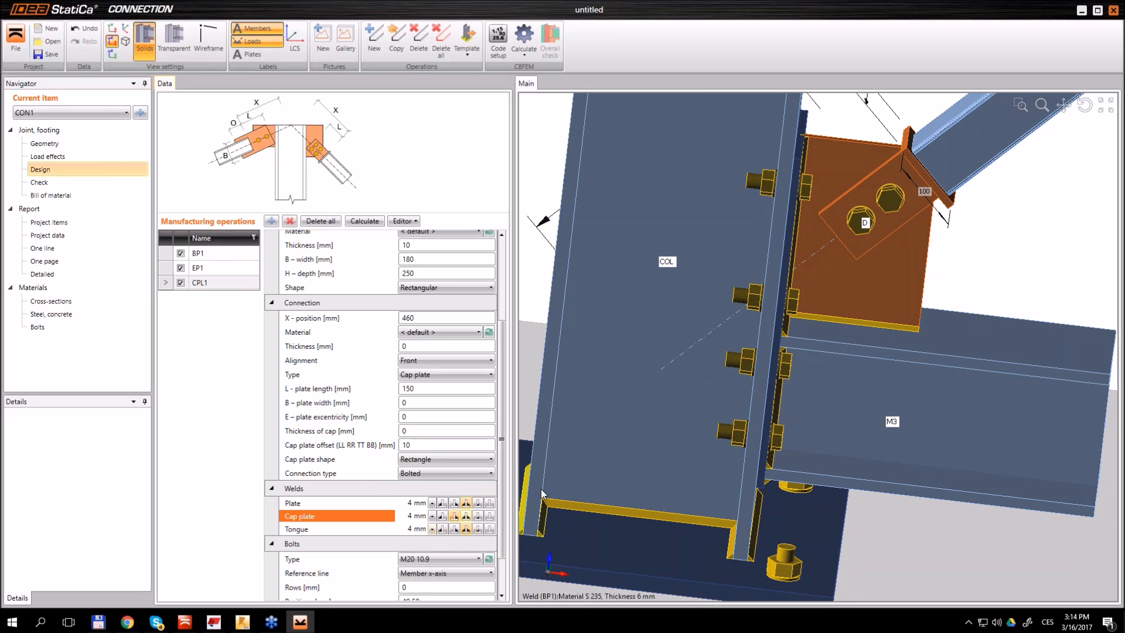
pyautogui.moveTo(894, 201); pyautogui.dragTo(931, 167, button='right')
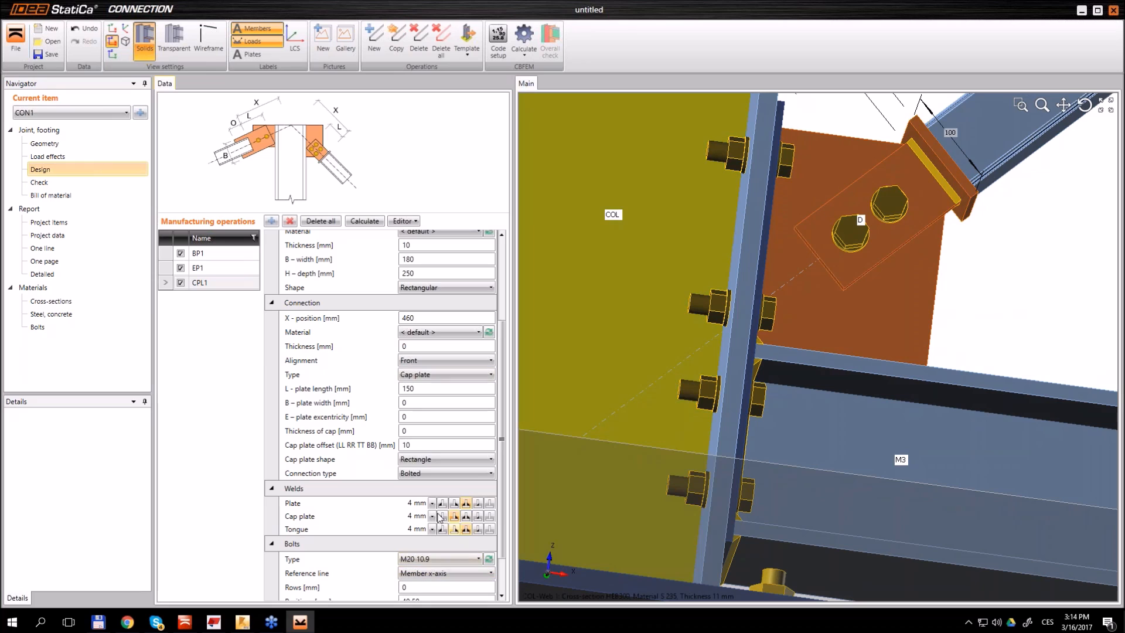
pyautogui.click(454, 517)
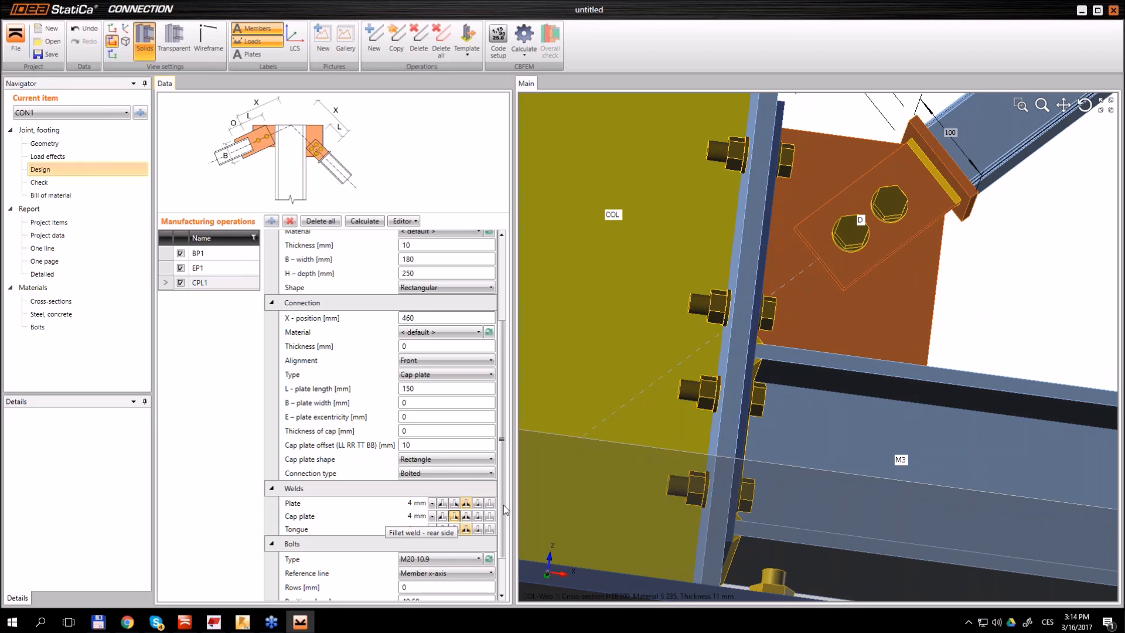
pyautogui.moveTo(936, 125)
pyautogui.mouseDown(button='right')
pyautogui.moveTo(937, 152)
pyautogui.moveTo(949, 137)
pyautogui.mouseUp(button='right')
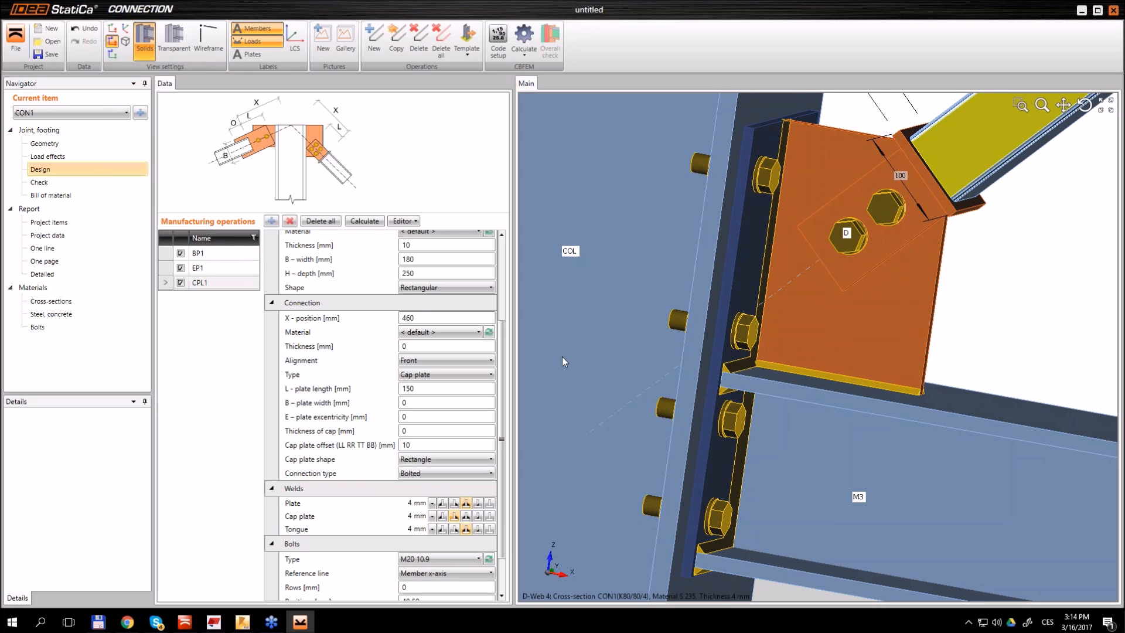
pyautogui.click(443, 518)
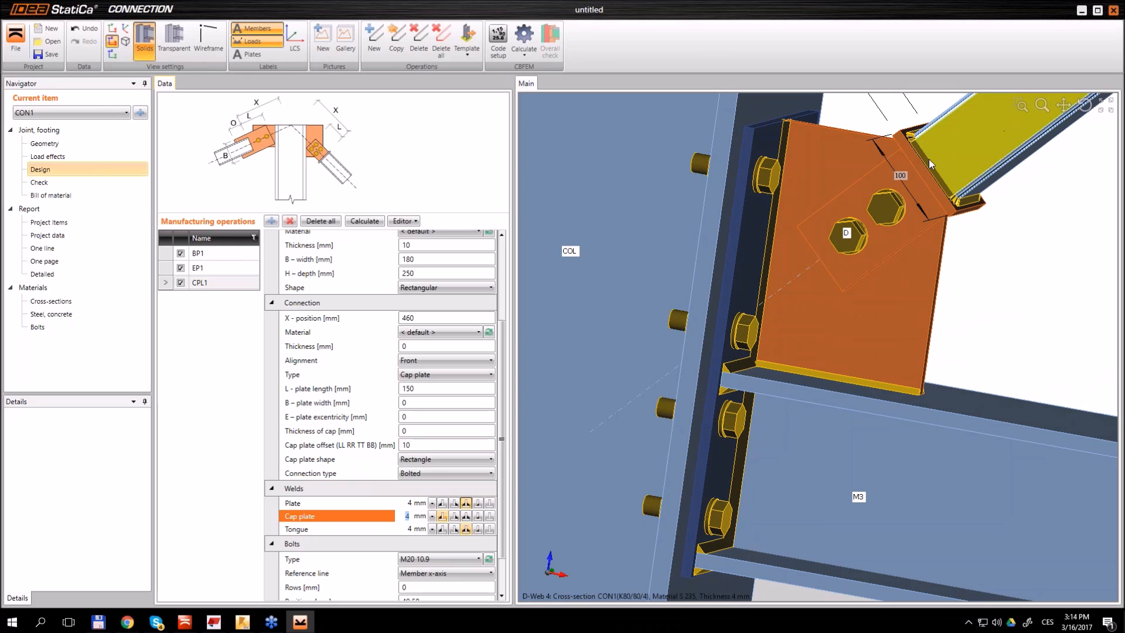
pyautogui.moveTo(923, 176)
pyautogui.mouseDown(button='right')
pyautogui.moveTo(881, 246)
pyautogui.moveTo(930, 197)
pyautogui.mouseUp(button='right')
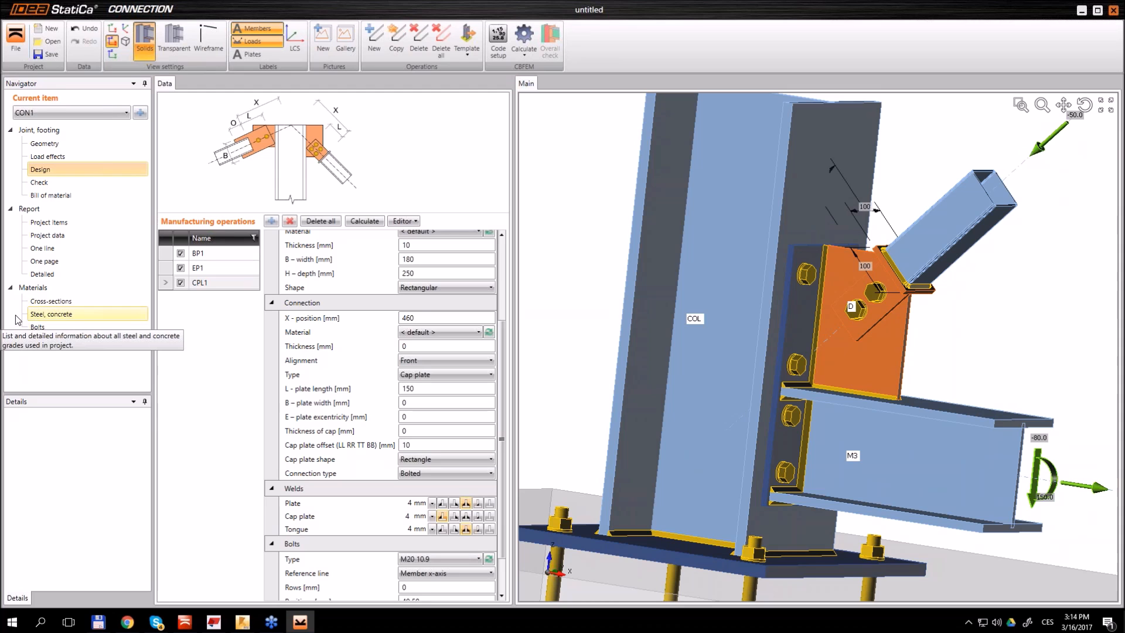
# Switch the model to transparent display and examine the diagonal's cap plate and gusset connection from the opposite side
pyautogui.moveTo(940, 314); pyautogui.dragTo(736, 276, button='middle')
pyautogui.scroll(5, 1007, 295)
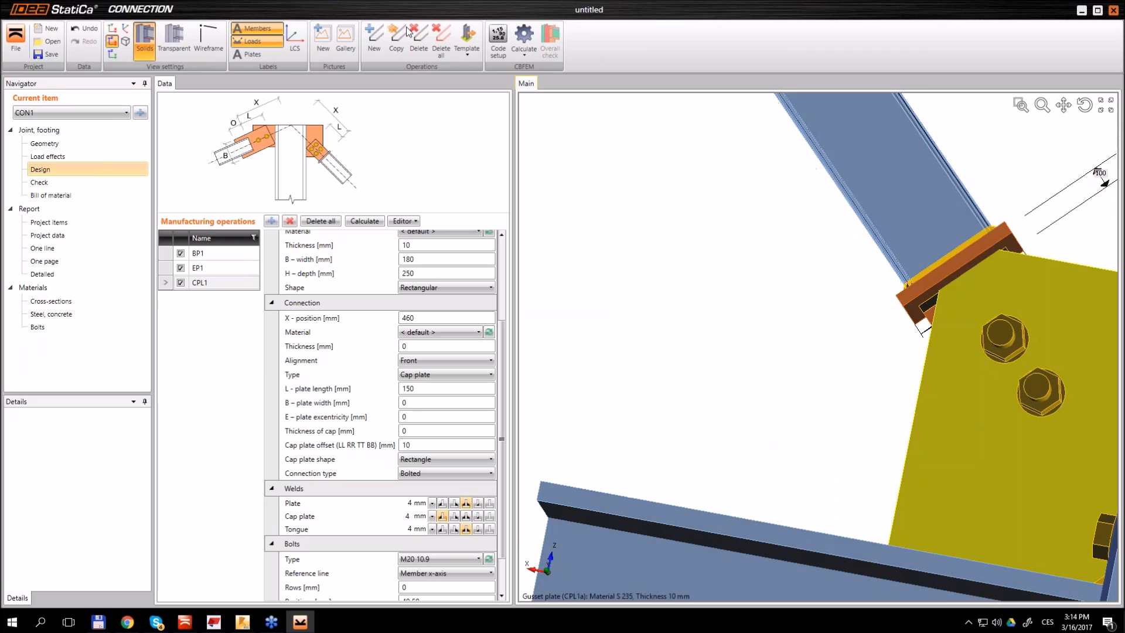
pyautogui.click(174, 38)
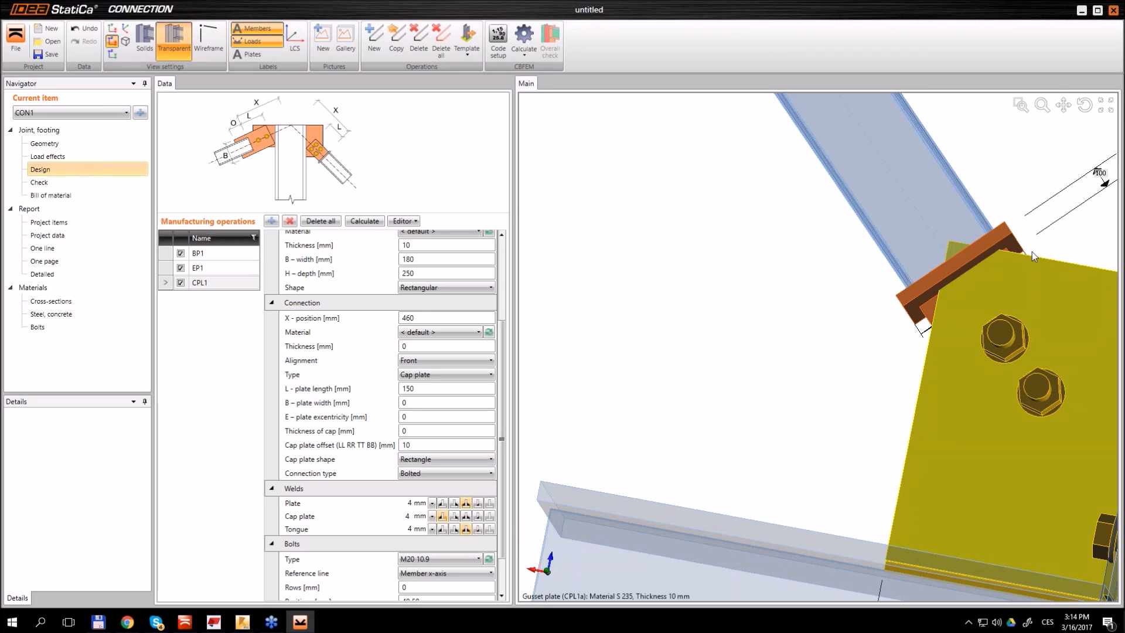
pyautogui.scroll(-2, 950, 277)
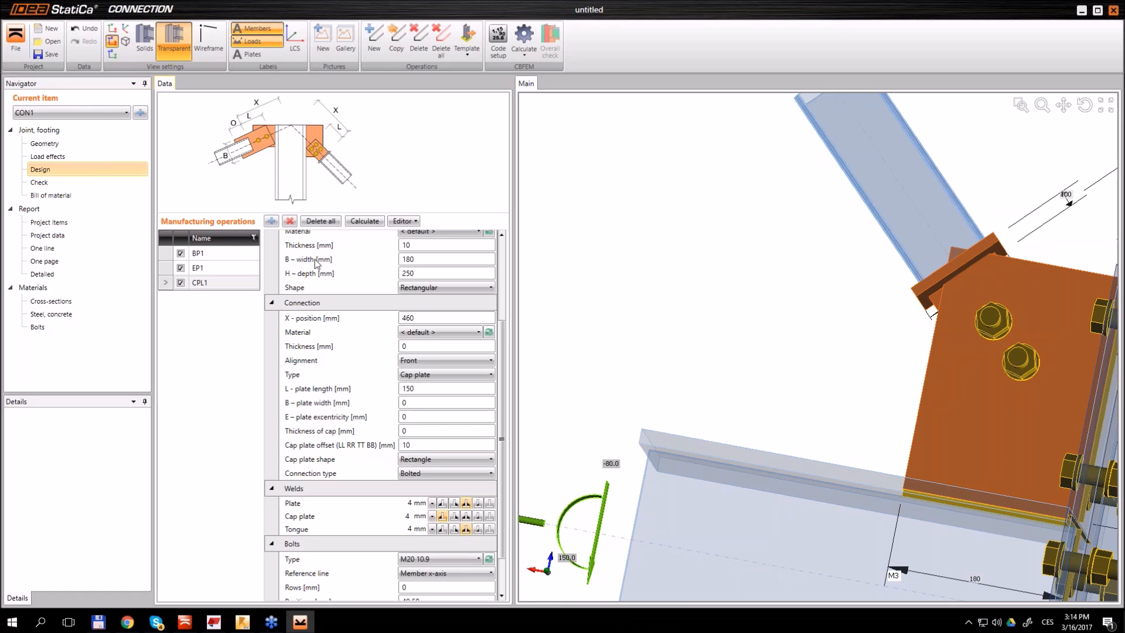
# Chamfer corner 2 of the CPL1 gusset plate by 70 mm in the plate editor
pyautogui.scroll(3, 504, 348)
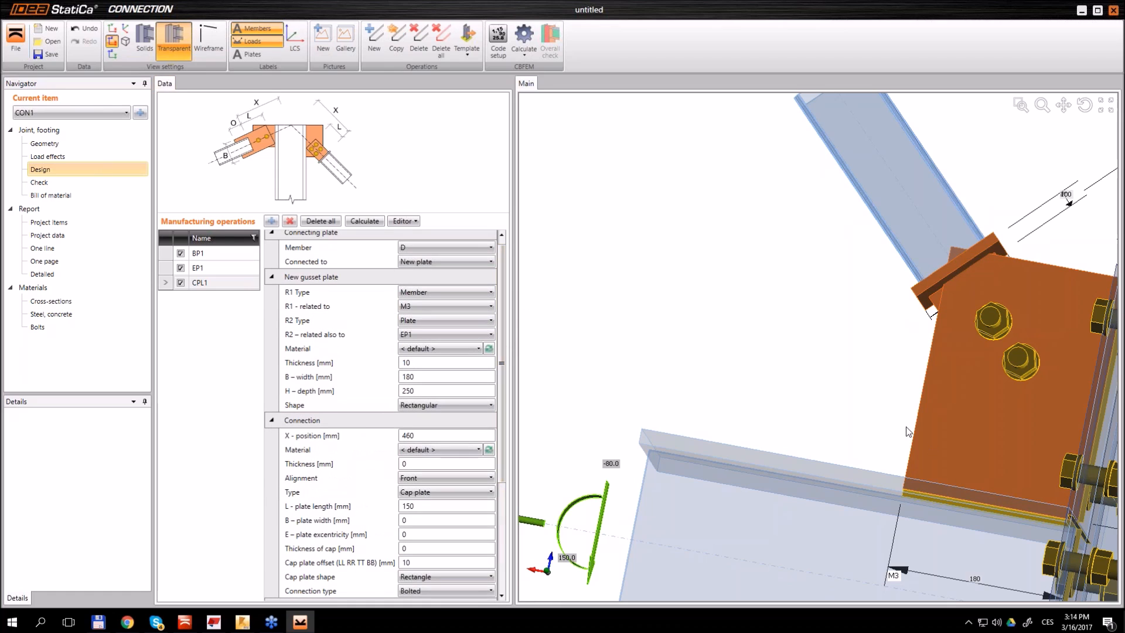
pyautogui.click(416, 223)
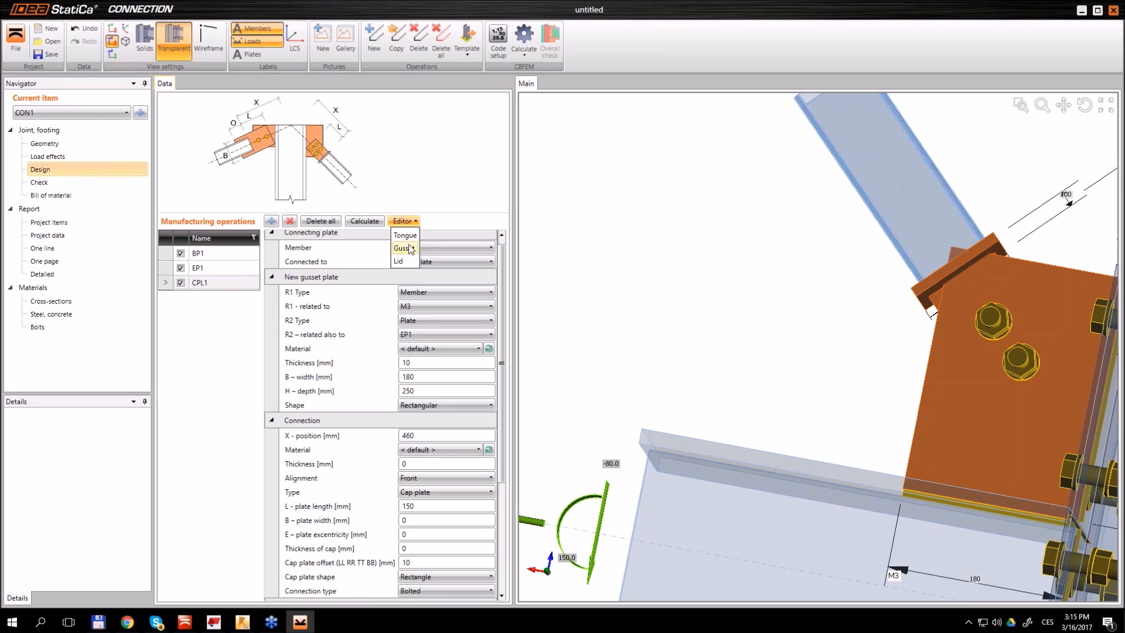
pyautogui.click(405, 248)
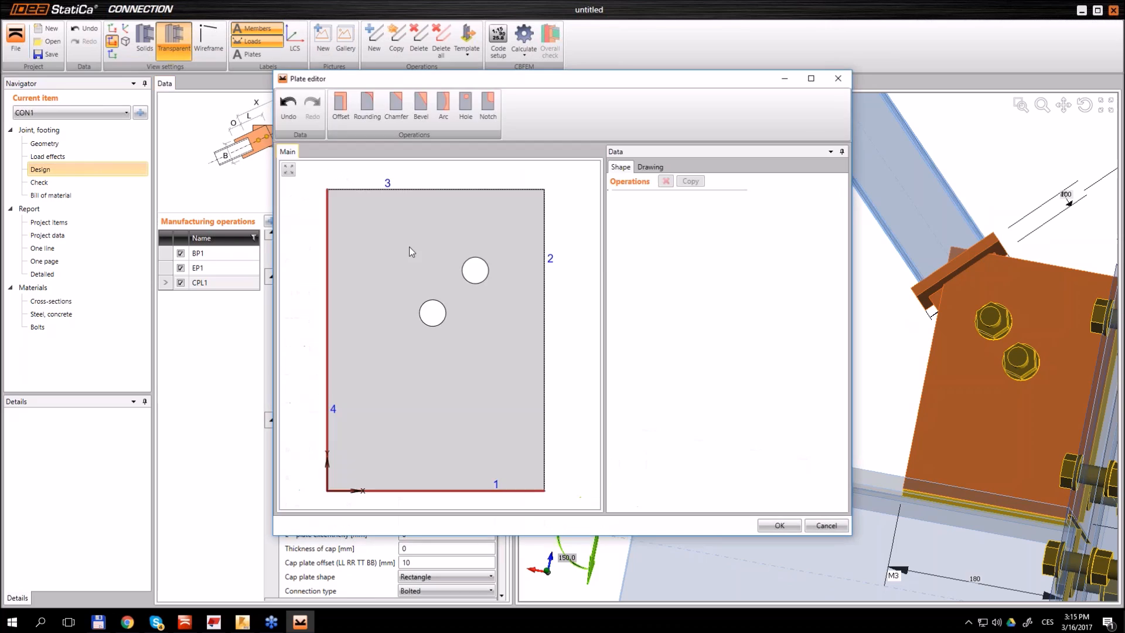
pyautogui.click(395, 105)
pyautogui.click(778, 241)
pyautogui.write('2')
pyautogui.click(787, 226)
pyautogui.moveTo(787, 226); pyautogui.dragTo(744, 224)
pyautogui.press('Tab')
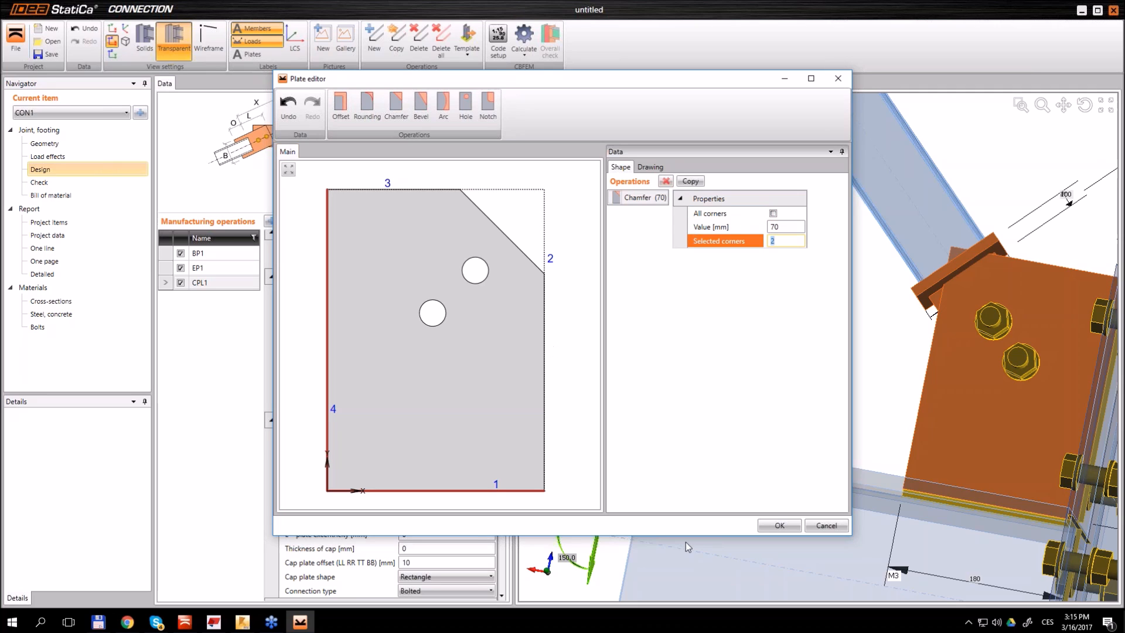
pyautogui.click(792, 525)
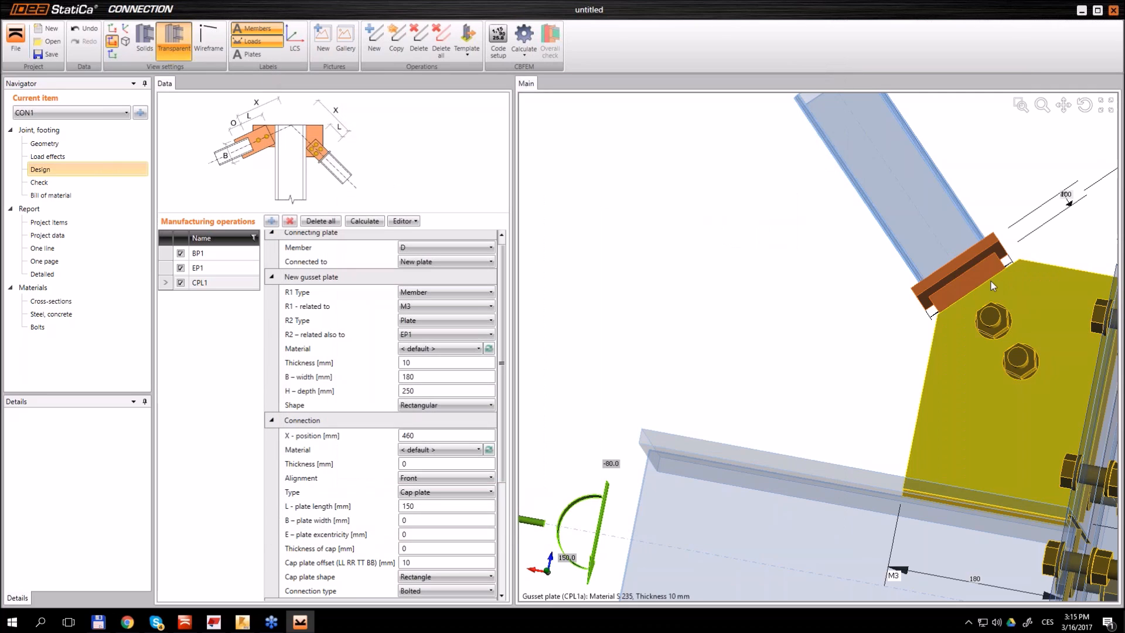
# Inspect the chamfered gusset and diagonal connection from several sides and return the model to solid display
pyautogui.scroll(3, 990, 281)
pyautogui.moveTo(970, 305); pyautogui.dragTo(914, 323, button='right')
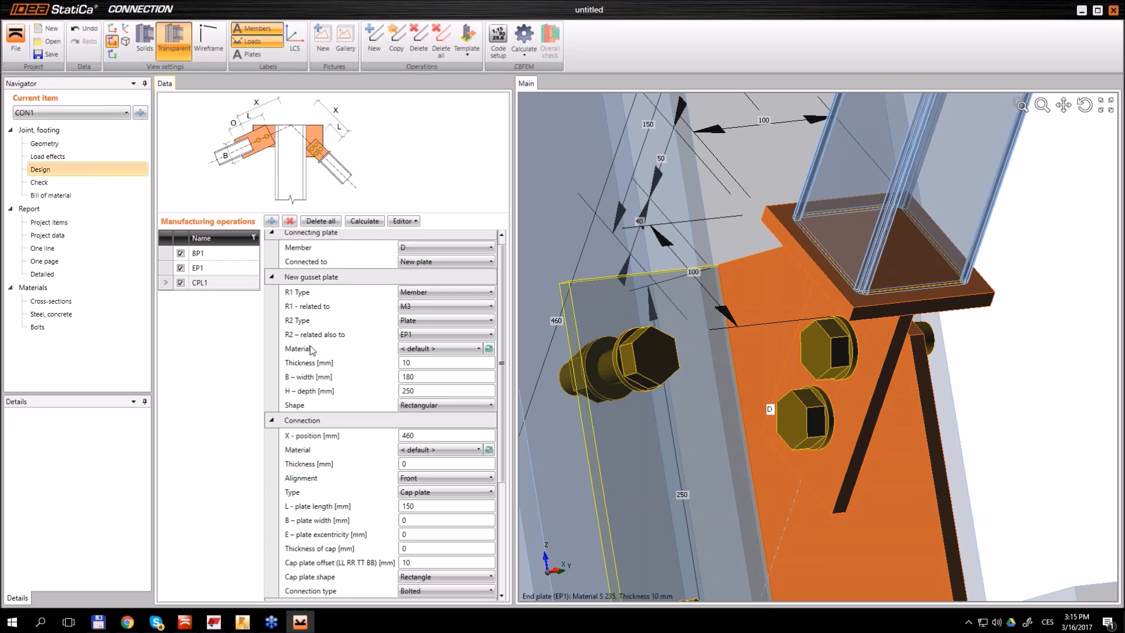
pyautogui.scroll(-5, 692, 304)
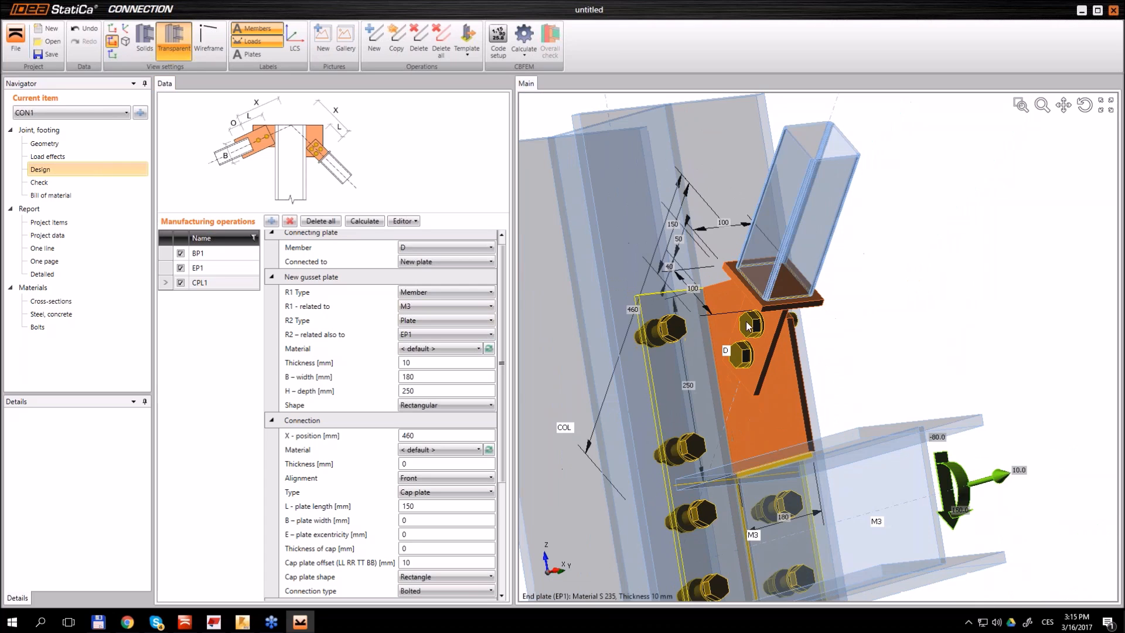
pyautogui.moveTo(692, 305); pyautogui.dragTo(750, 441, button='right')
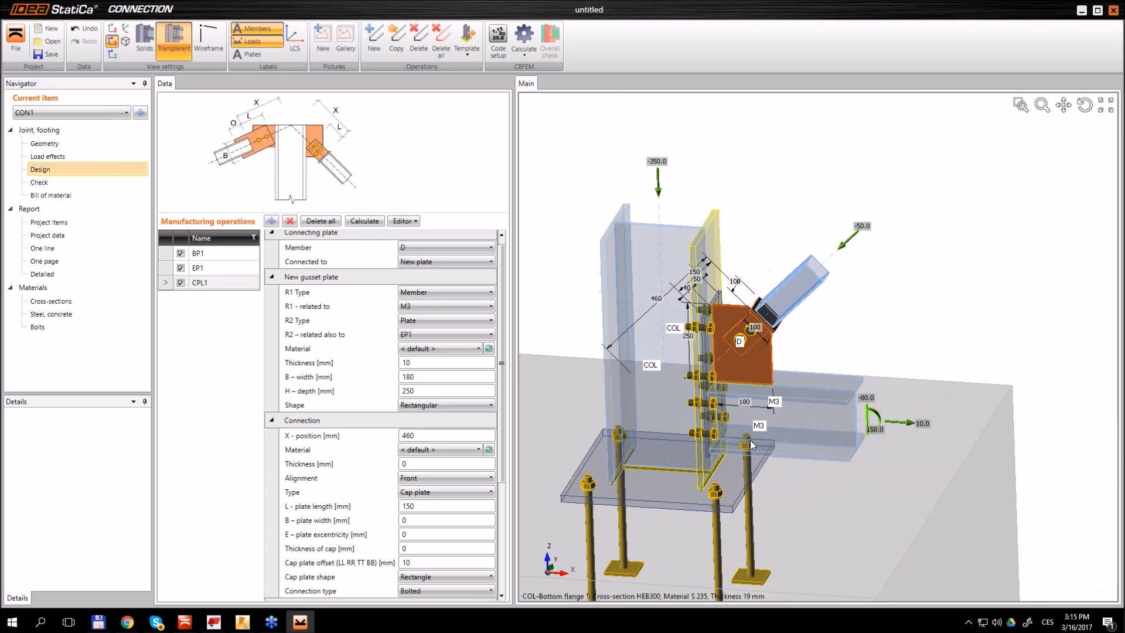
pyautogui.click(147, 32)
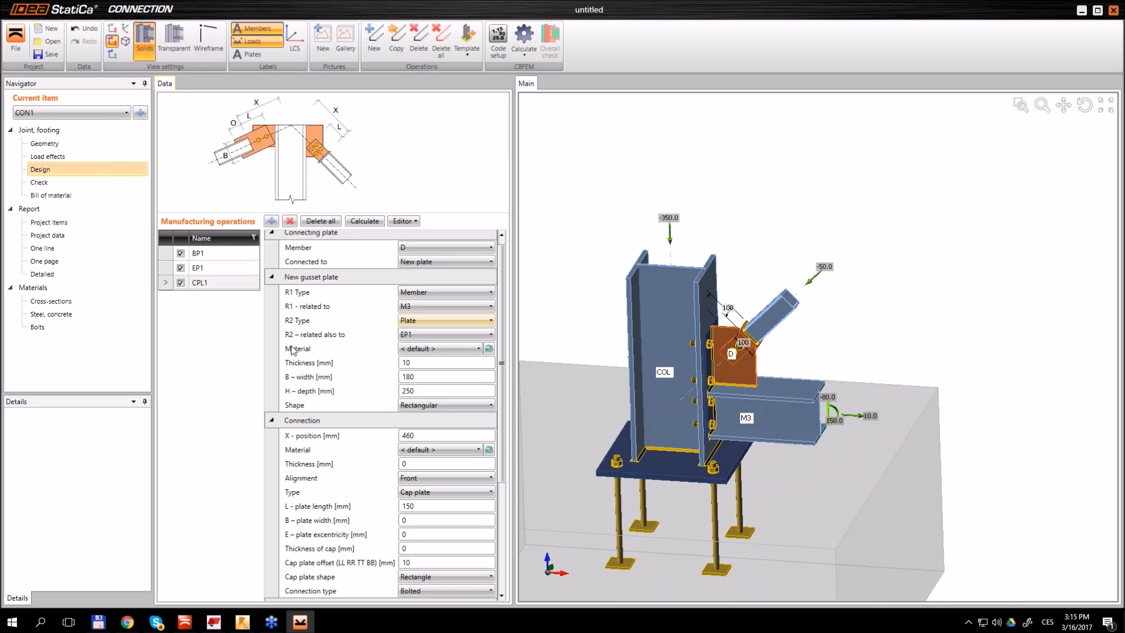
# Add a stiffener operation on the column COL, related to beam M3
pyautogui.click(270, 221)
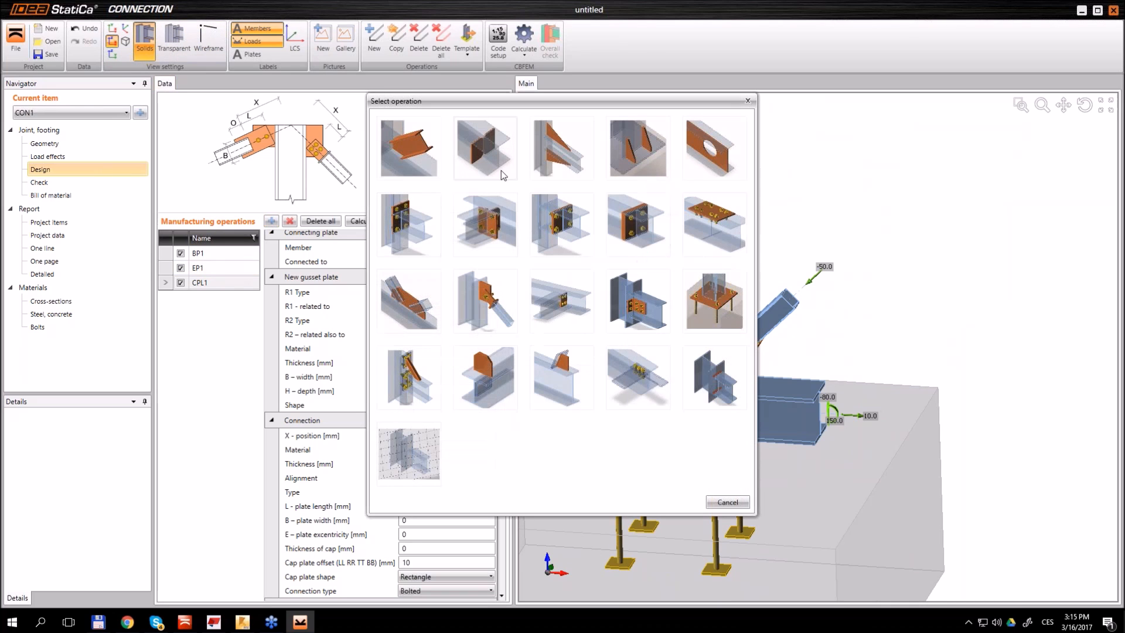
pyautogui.click(500, 170)
pyautogui.scroll(3, 667, 480)
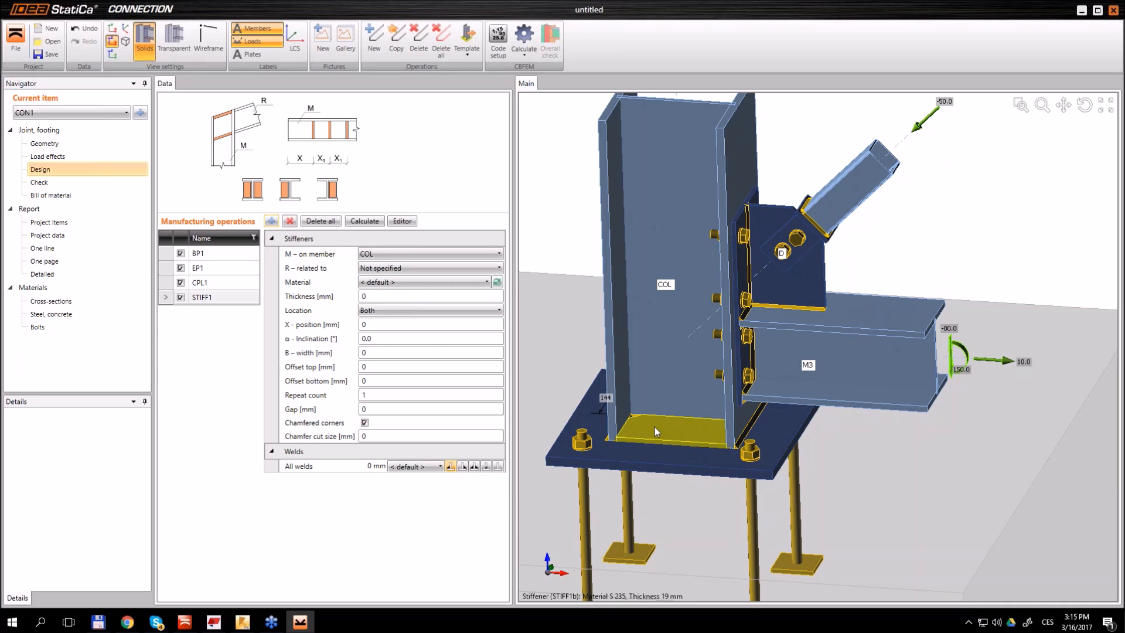
pyautogui.click(398, 270)
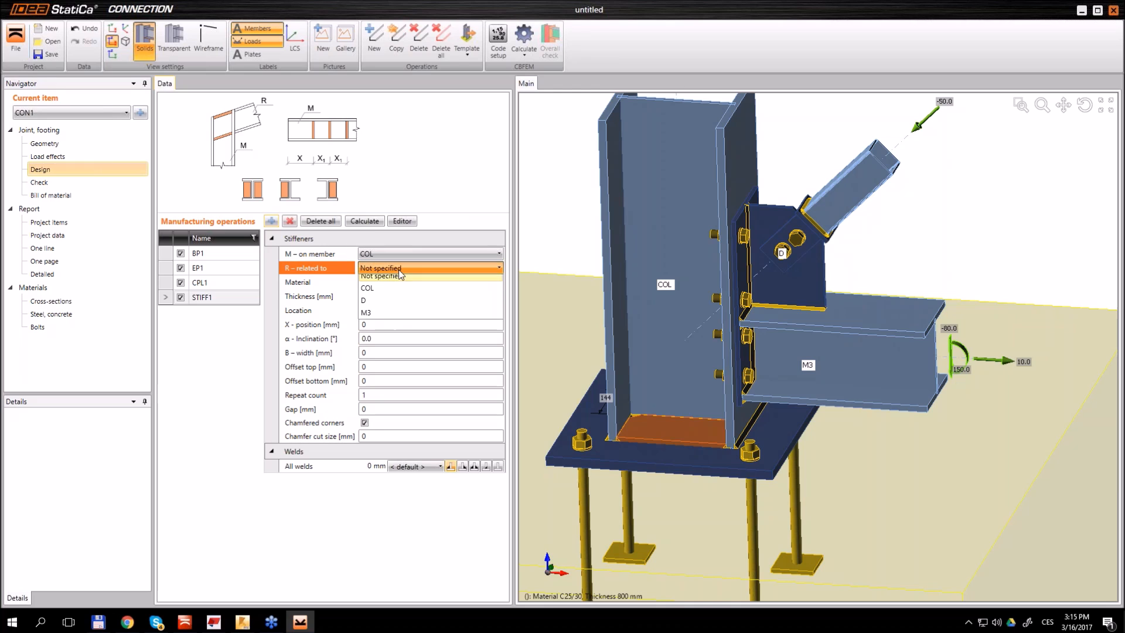
pyautogui.click(375, 317)
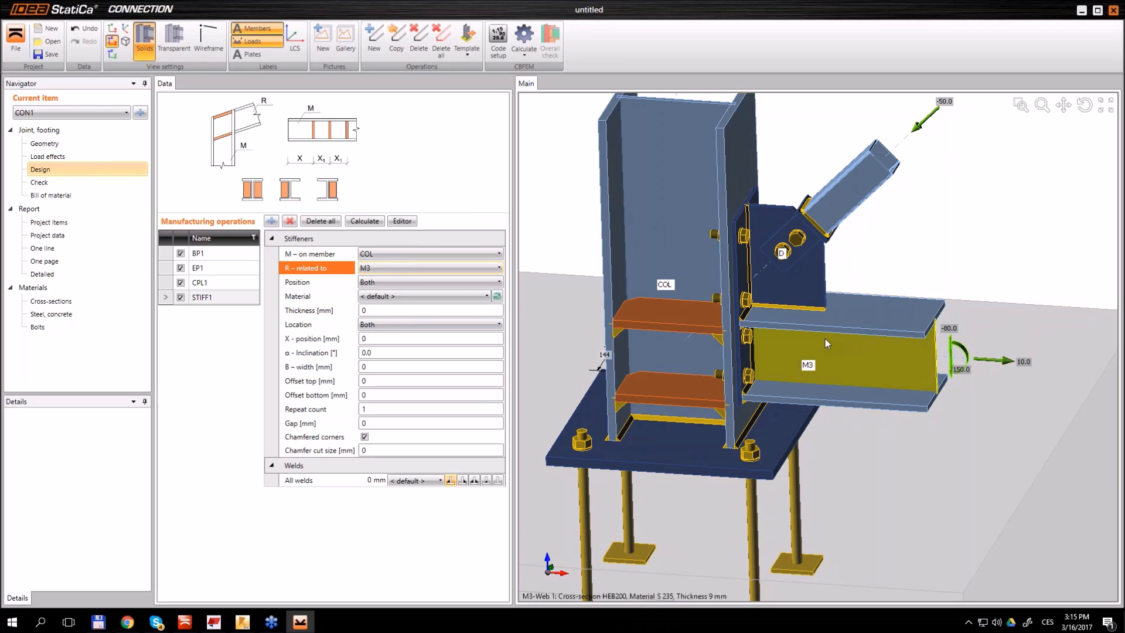
# Set the column stiffeners' thickness to 12 mm and all their welds to 6 mm double-sided fillets
pyautogui.rightClick(955, 249)
pyautogui.click(1008, 267)
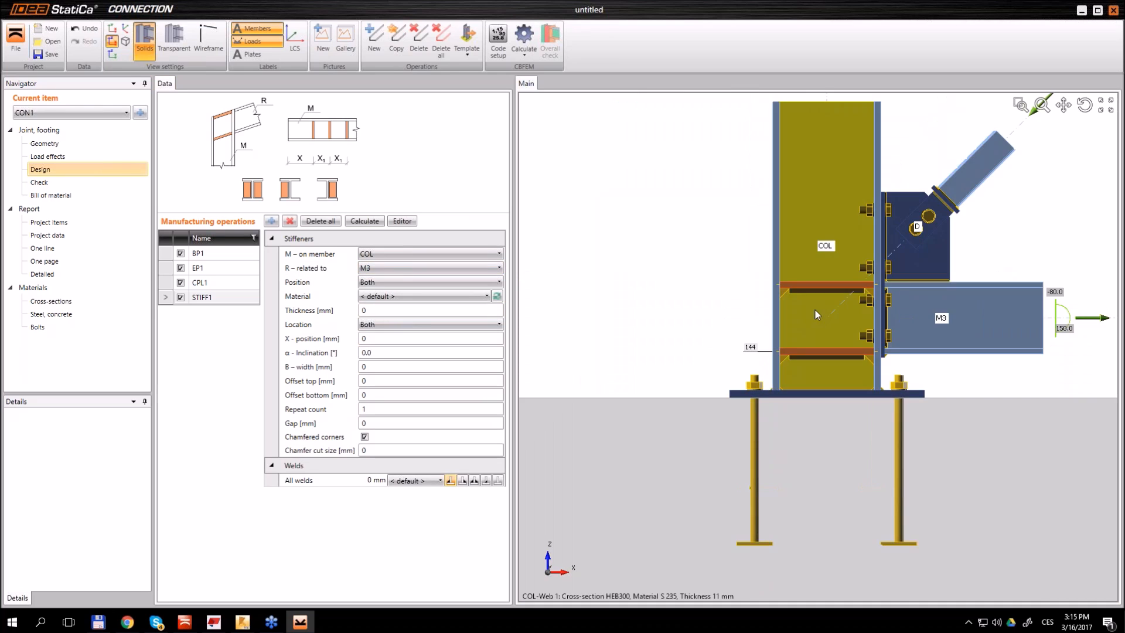
pyautogui.scroll(5, 962, 286)
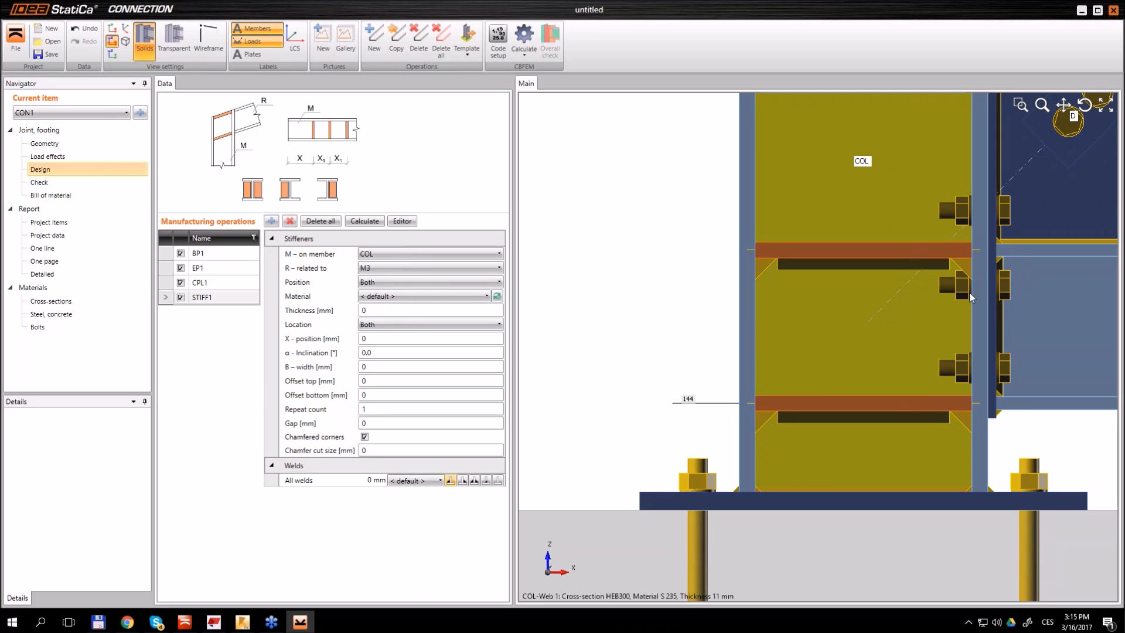
pyautogui.moveTo(965, 241); pyautogui.dragTo(859, 283, button='middle')
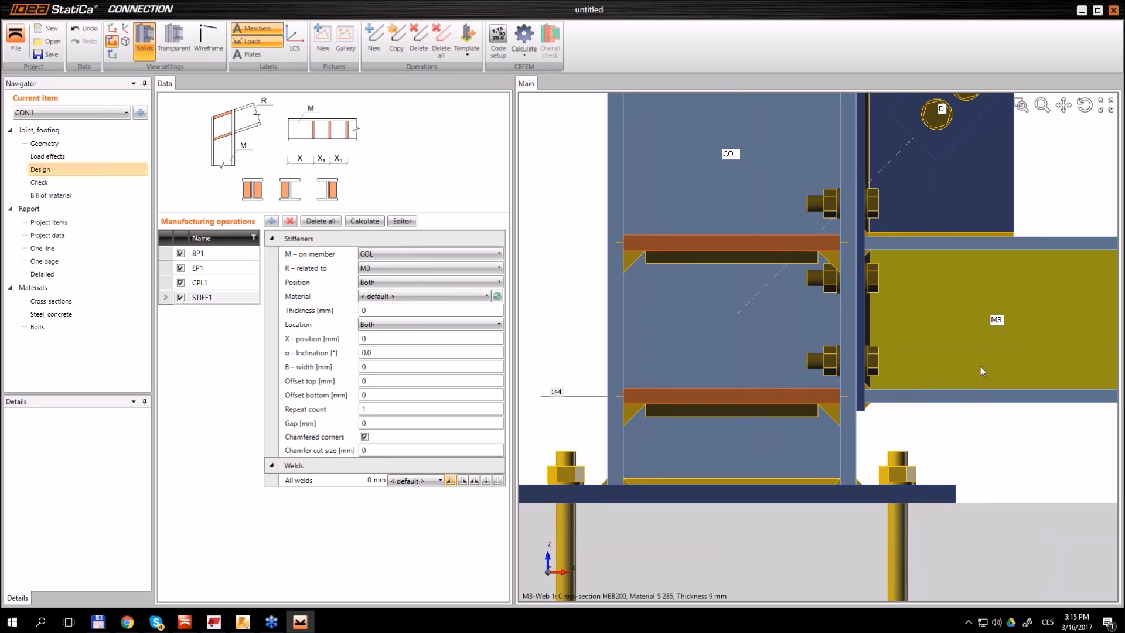
pyautogui.click(333, 308)
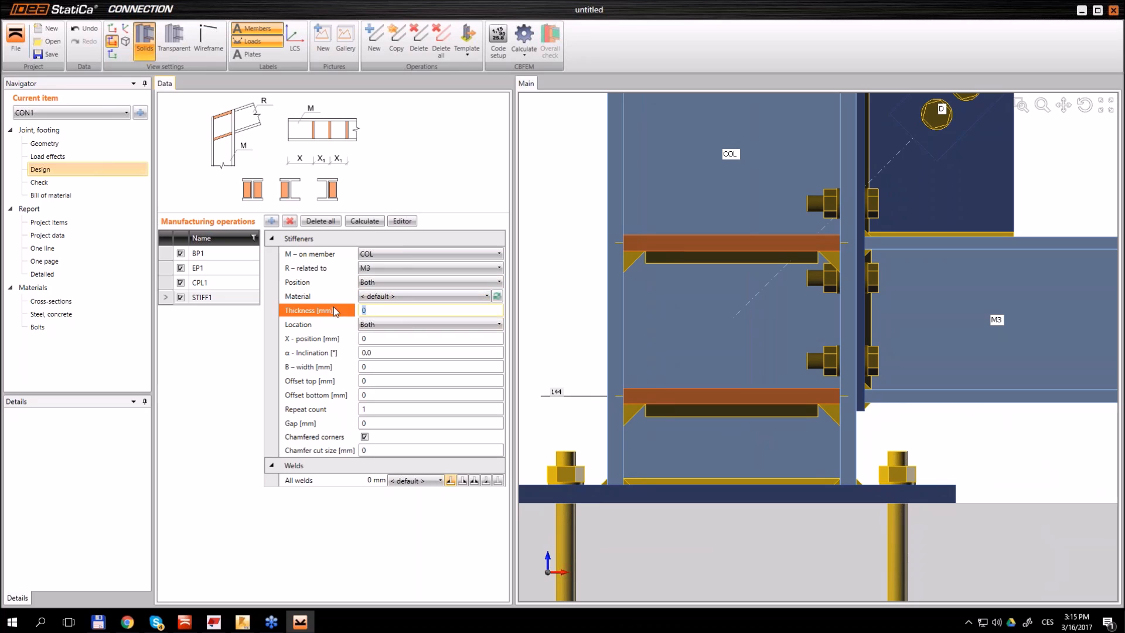
pyautogui.write('12')
pyautogui.press('Tab')
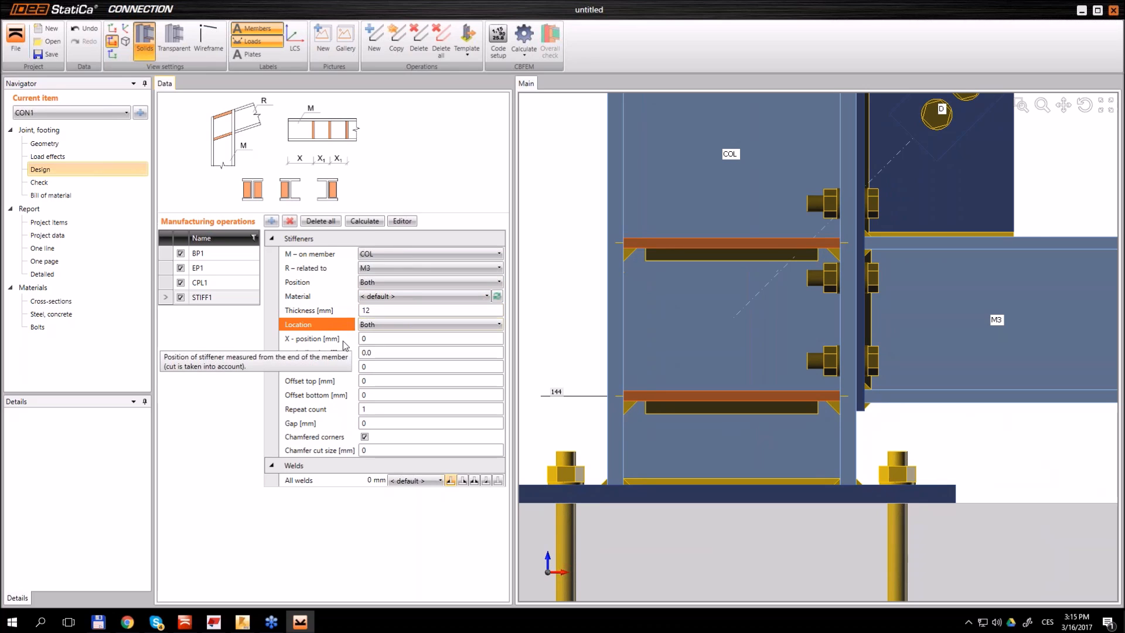
pyautogui.click(370, 482)
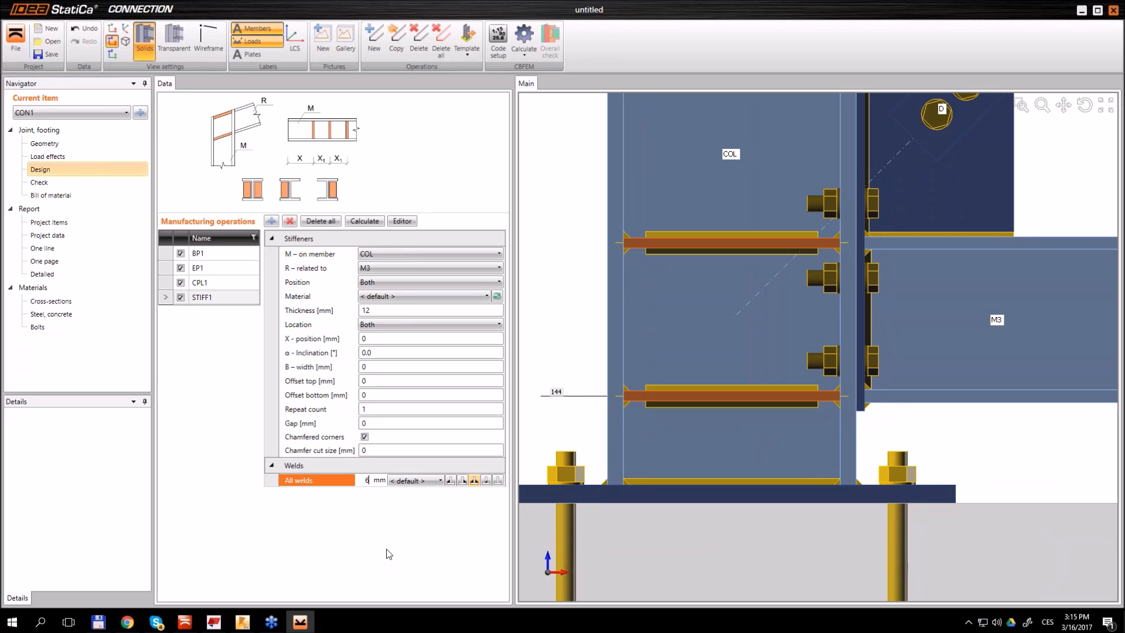
pyautogui.press('Return')
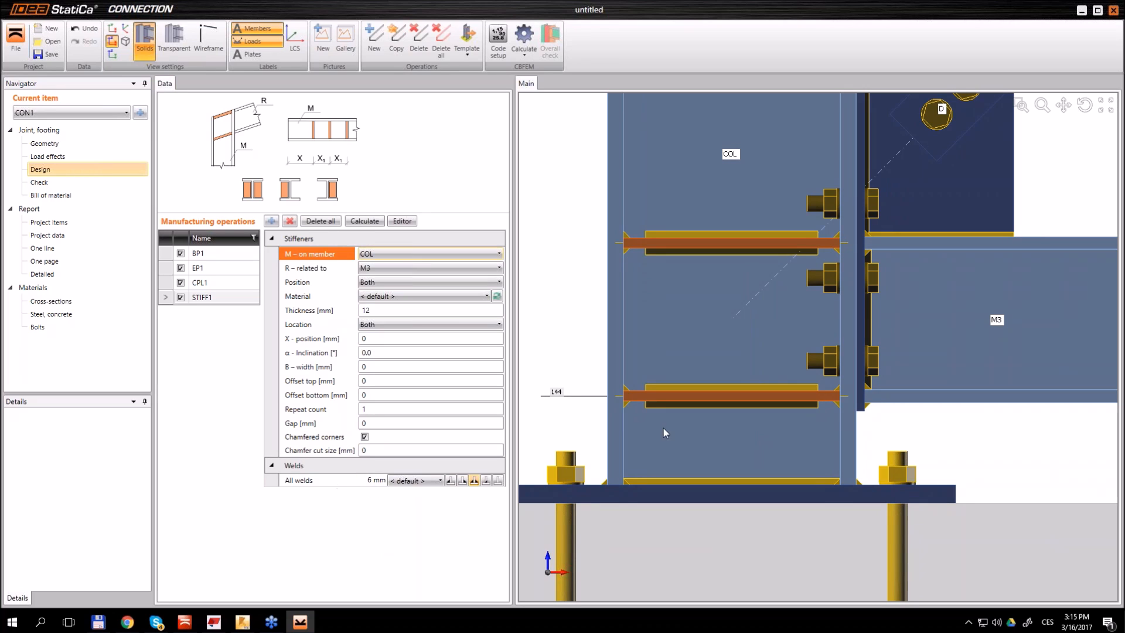
# Show the whole joint with its foundation block and hide the member and load labels
pyautogui.scroll(-6, 885, 235)
pyautogui.moveTo(940, 212); pyautogui.dragTo(882, 258, button='middle')
pyautogui.scroll(-3, 880, 258)
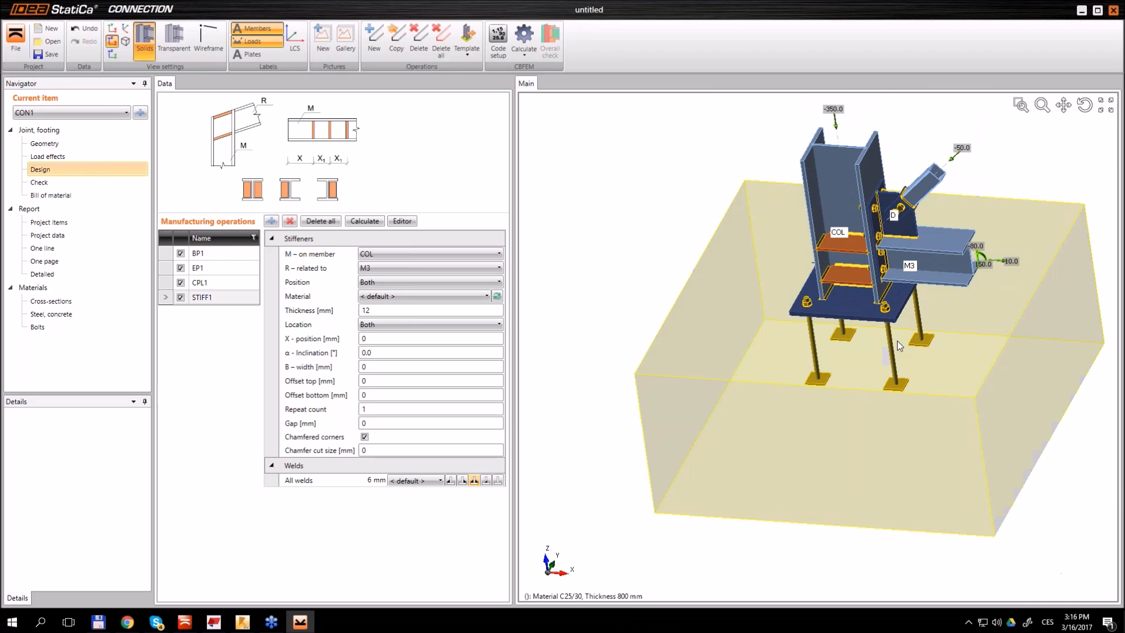
pyautogui.moveTo(745, 180); pyautogui.dragTo(949, 273, button='middle')
pyautogui.scroll(-5, 960, 239)
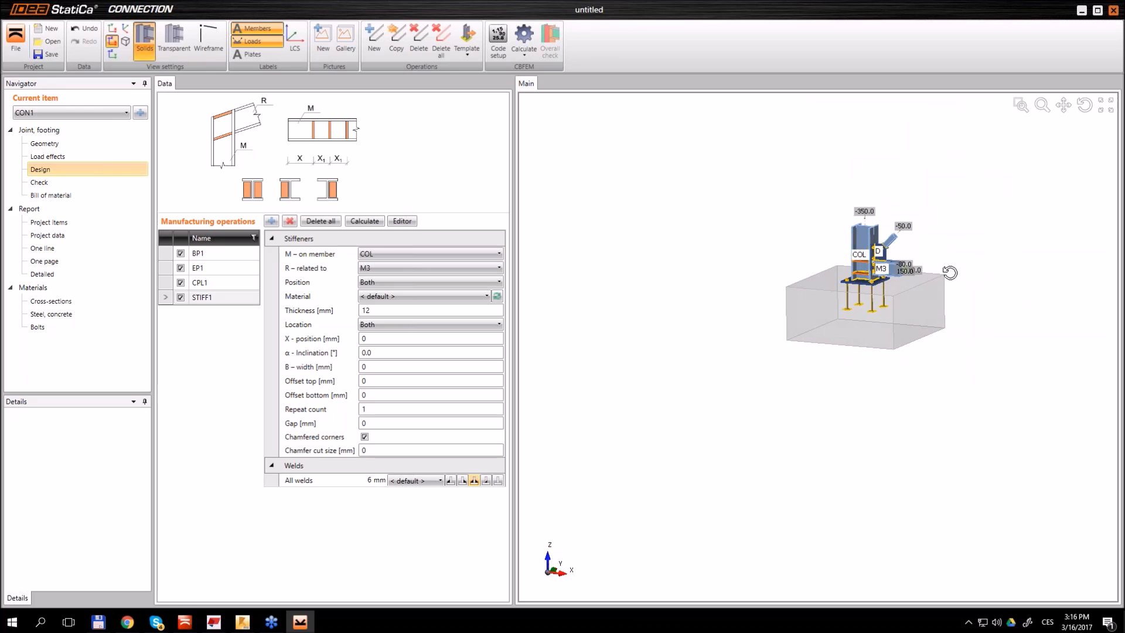
pyautogui.click(250, 31)
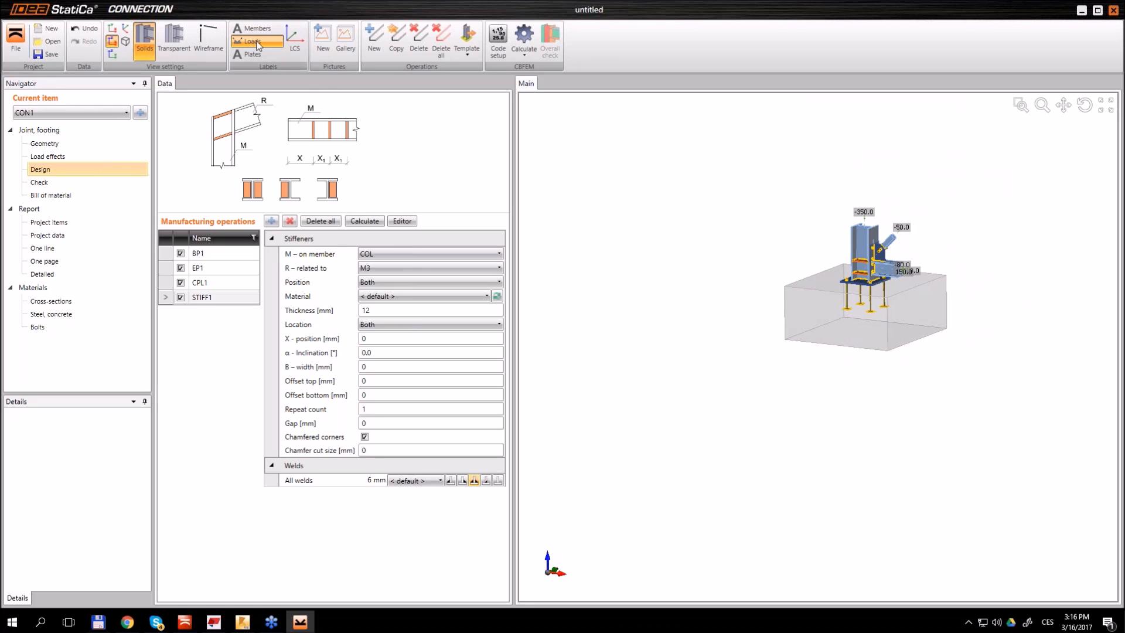
pyautogui.click(251, 41)
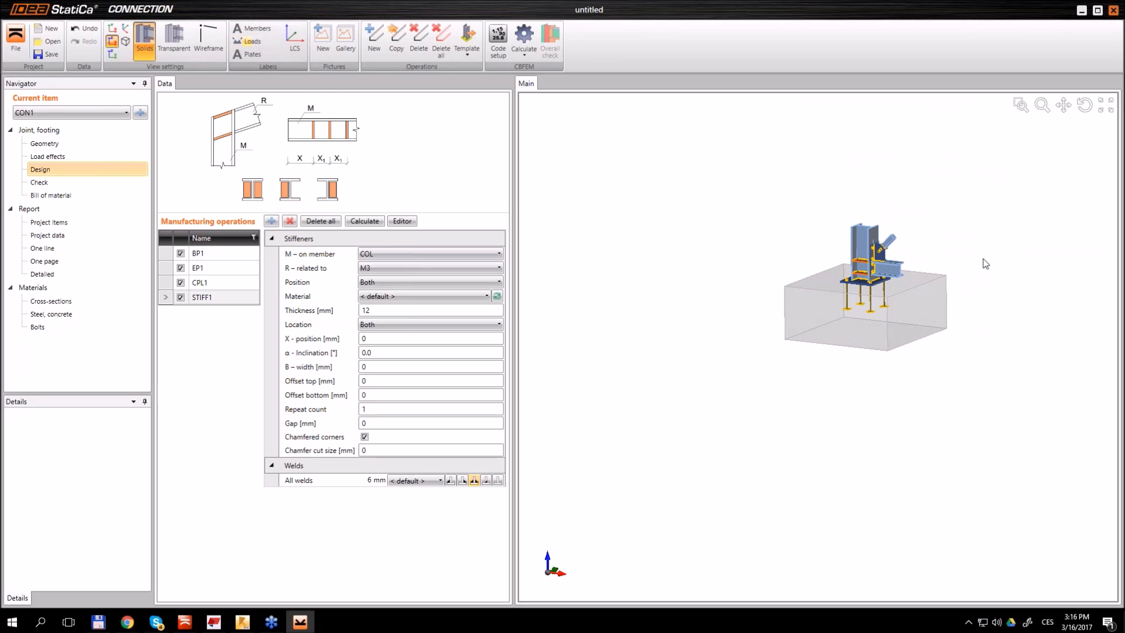
# Calculate the joint's checks and examine the overall check colouring of the end plate, gusset and anchors
pyautogui.click(37, 184)
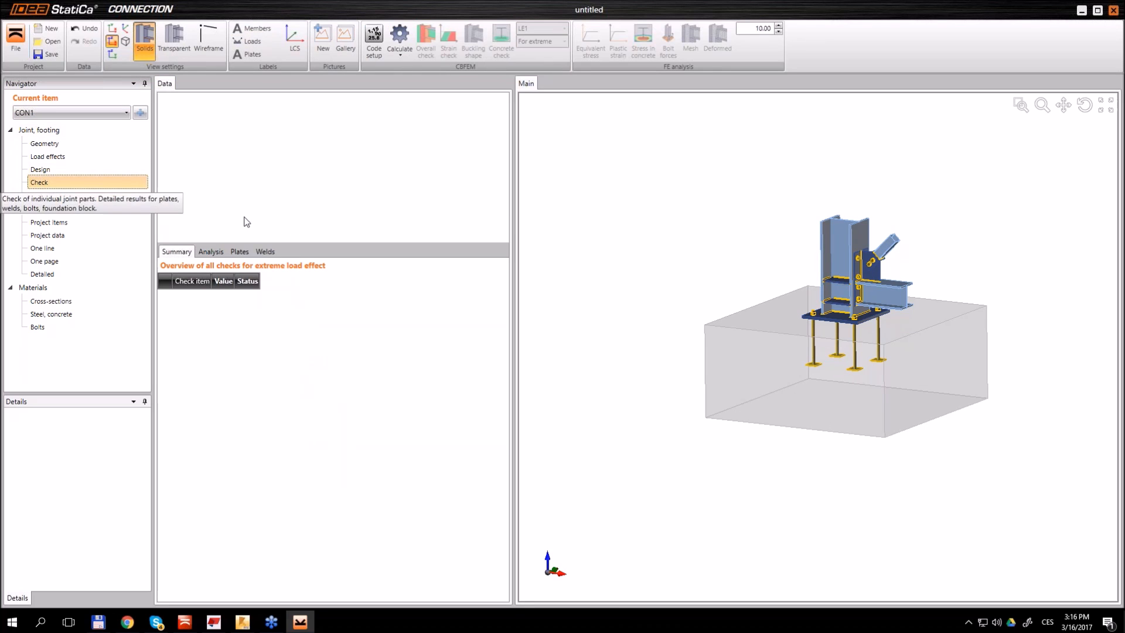
pyautogui.click(399, 35)
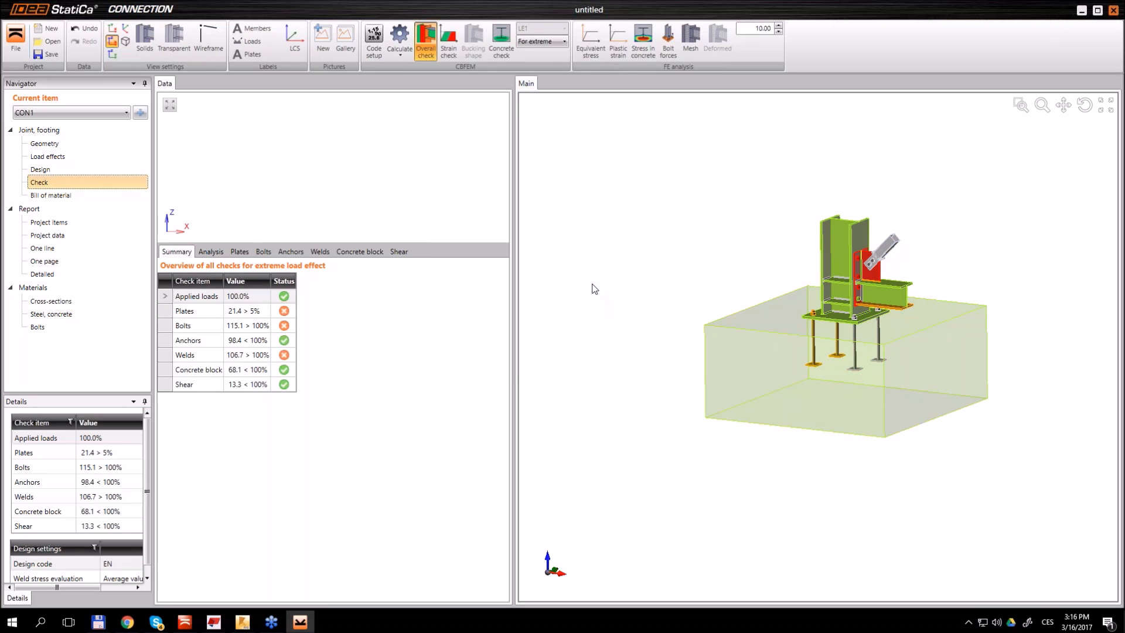
pyautogui.scroll(3, 882, 268)
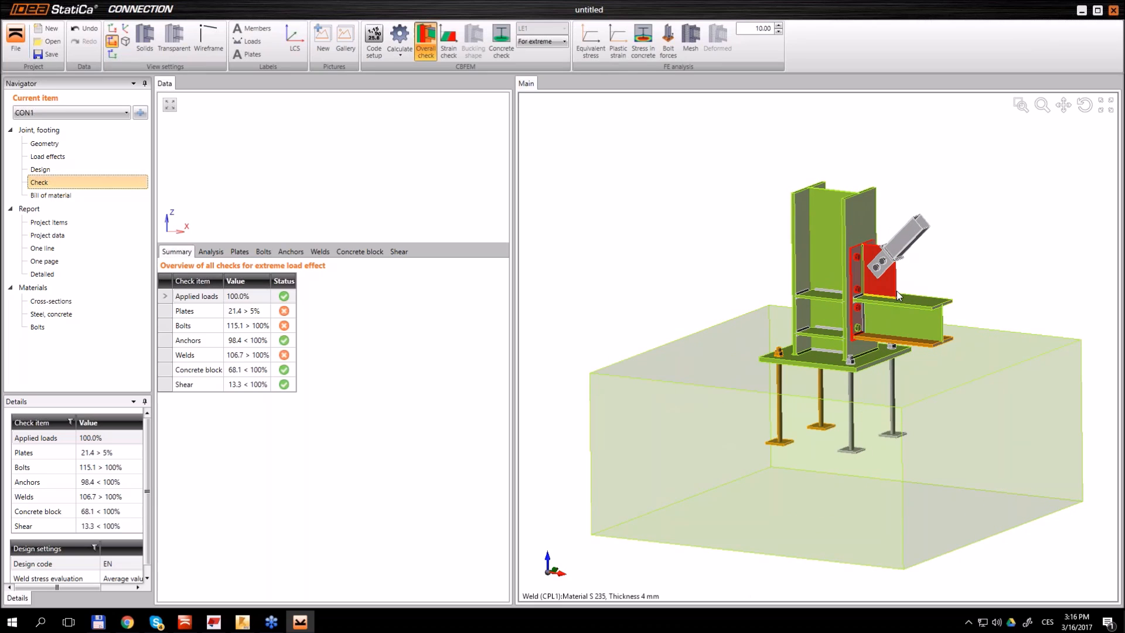
pyautogui.scroll(3, 859, 247)
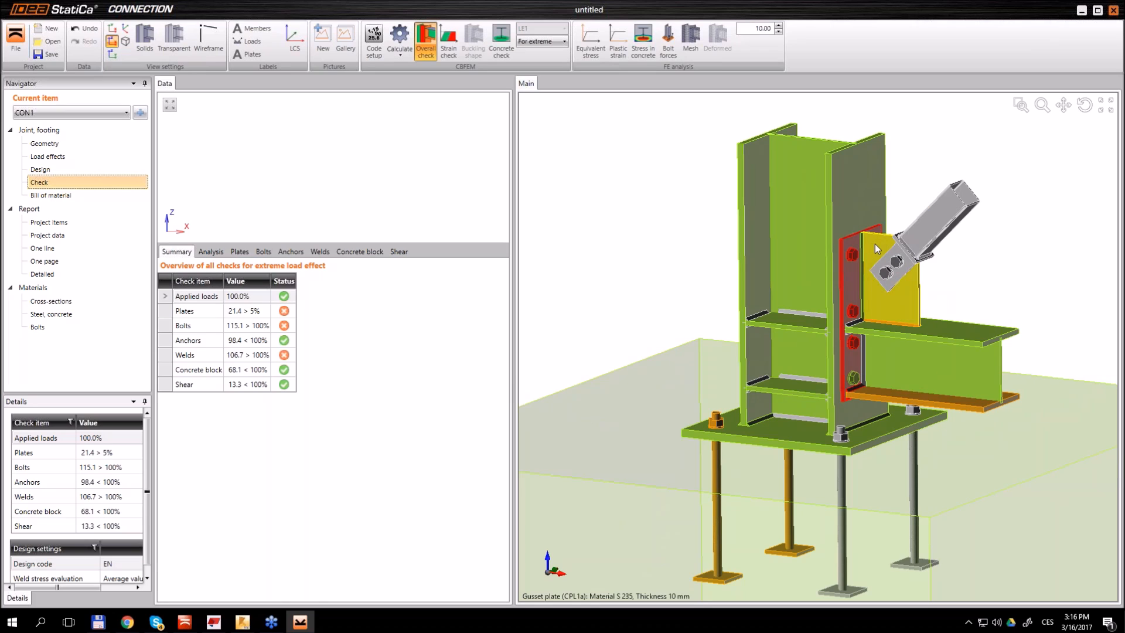
pyautogui.scroll(-2, 882, 226)
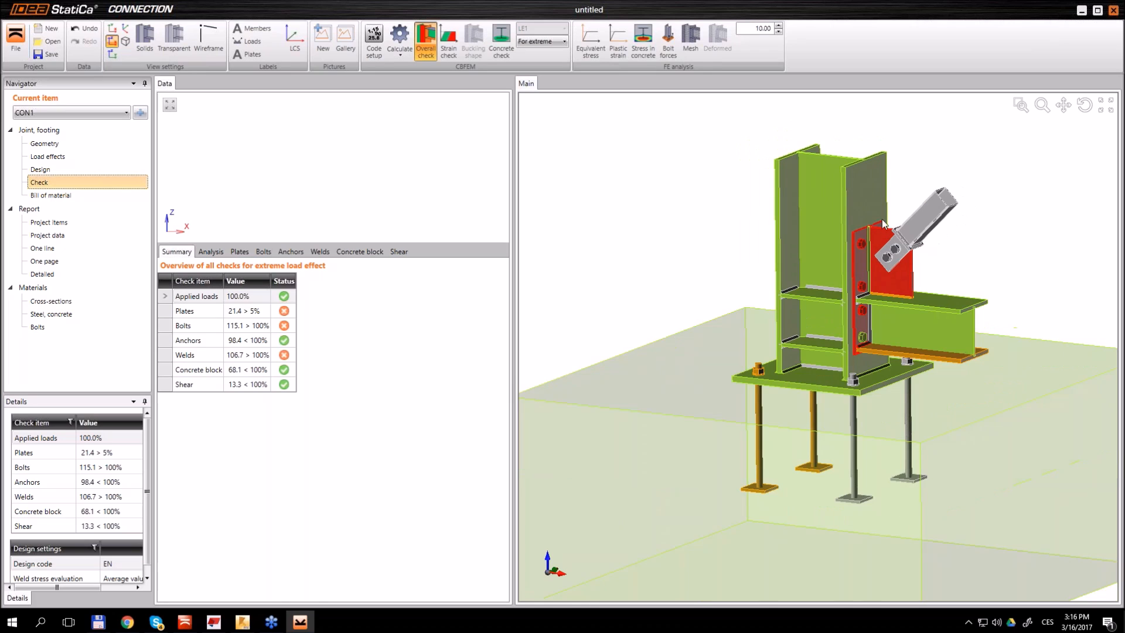
pyautogui.moveTo(882, 223); pyautogui.dragTo(850, 246, button='middle')
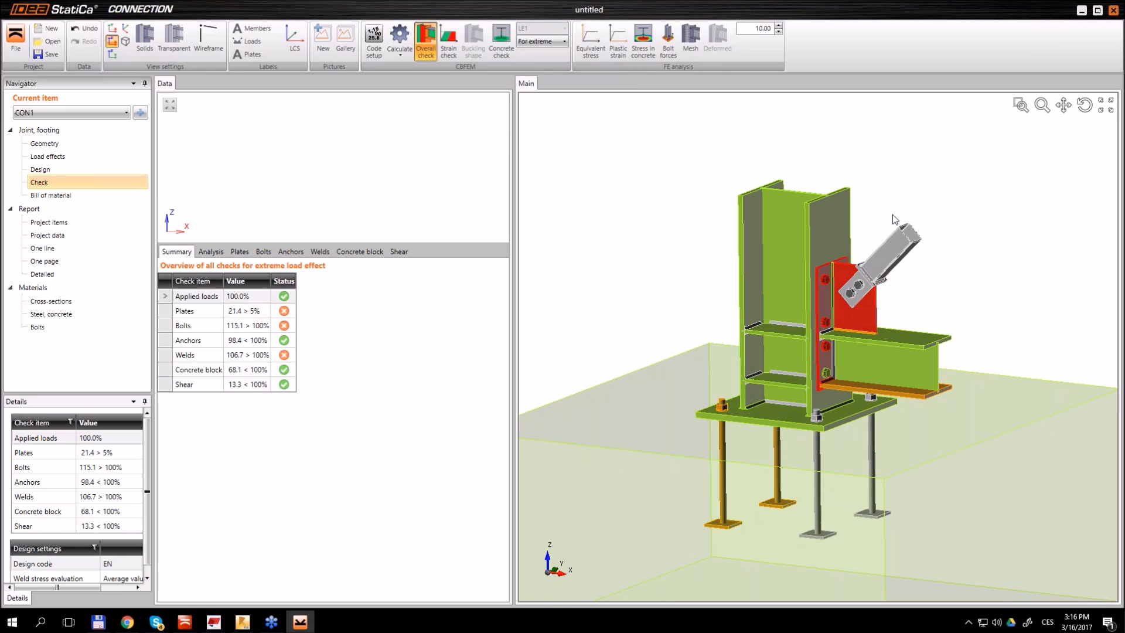
pyautogui.scroll(-2, 889, 194)
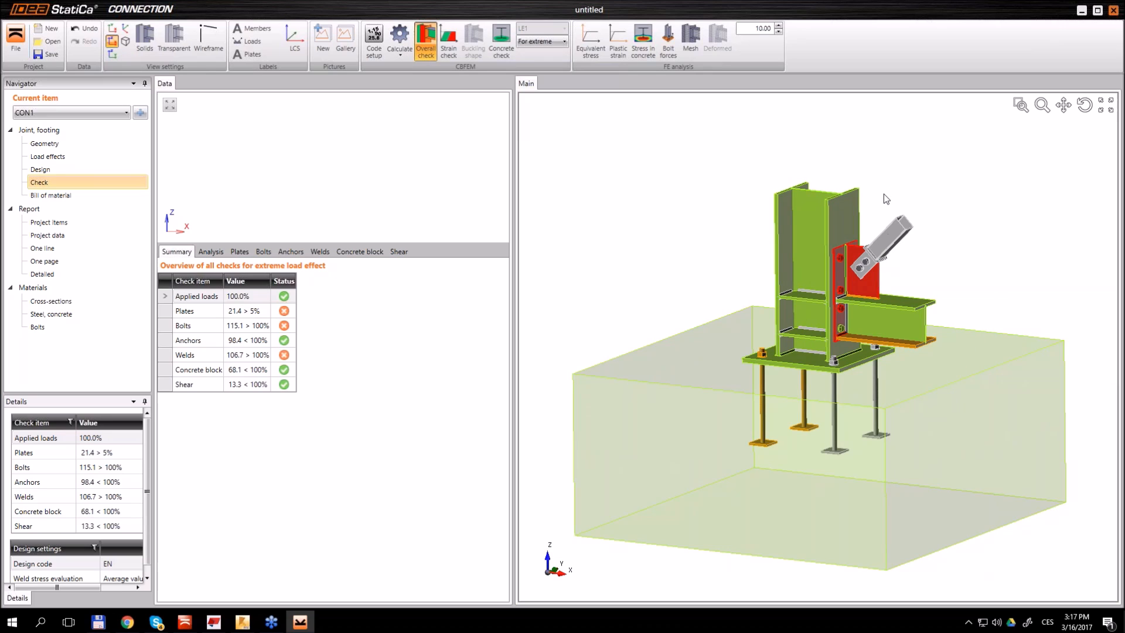
pyautogui.scroll(-1, 899, 244)
pyautogui.moveTo(927, 266); pyautogui.dragTo(882, 257, button='right')
pyautogui.scroll(2, 882, 261)
pyautogui.scroll(-1, 901, 214)
pyautogui.moveTo(890, 200); pyautogui.dragTo(898, 209, button='right')
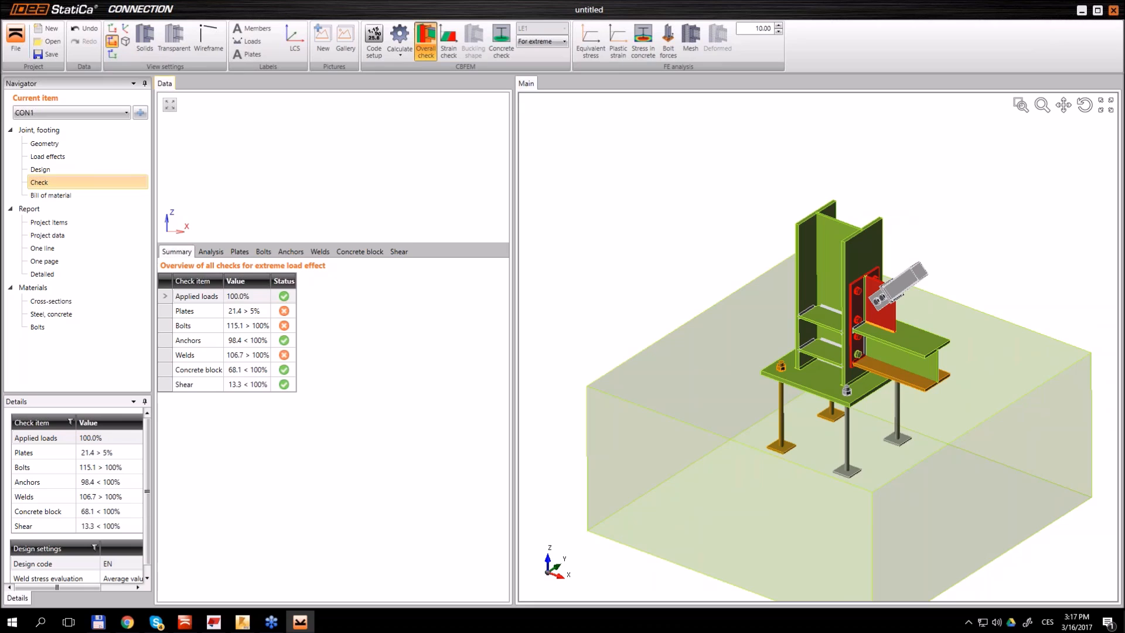
# Review the plate checks for end plate EP1 and gusset CPL1a, and display the strain check on the model
pyautogui.click(239, 251)
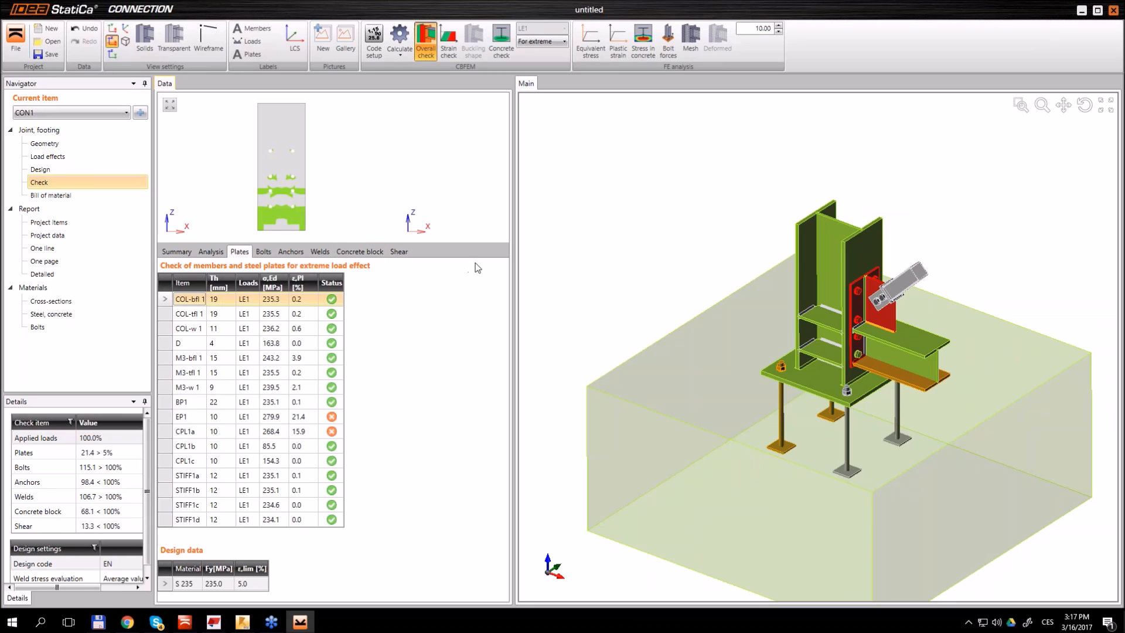
pyautogui.click(861, 303)
pyautogui.click(880, 314)
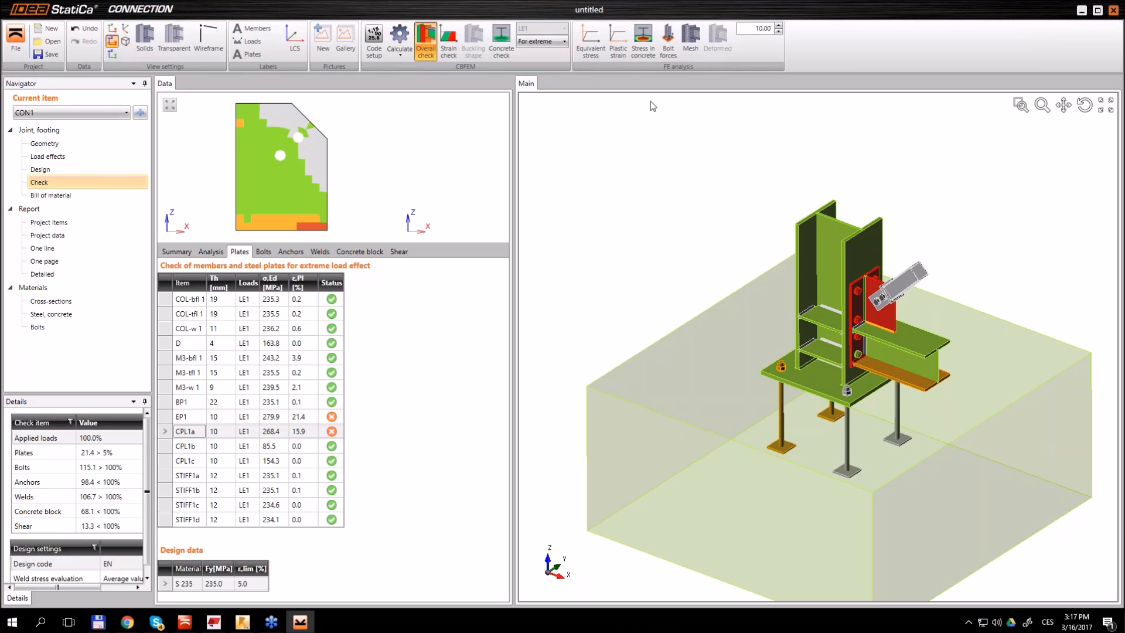
pyautogui.click(449, 51)
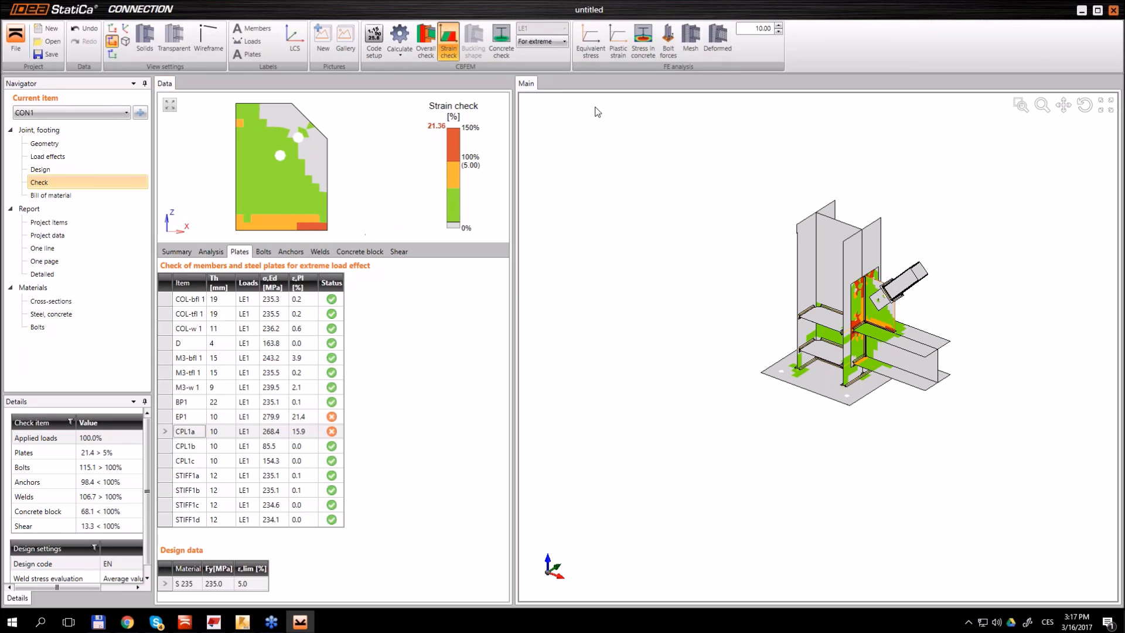
# Display the plastic strain and examine its distribution on gusset CPL1a and the end plate
pyautogui.click(618, 42)
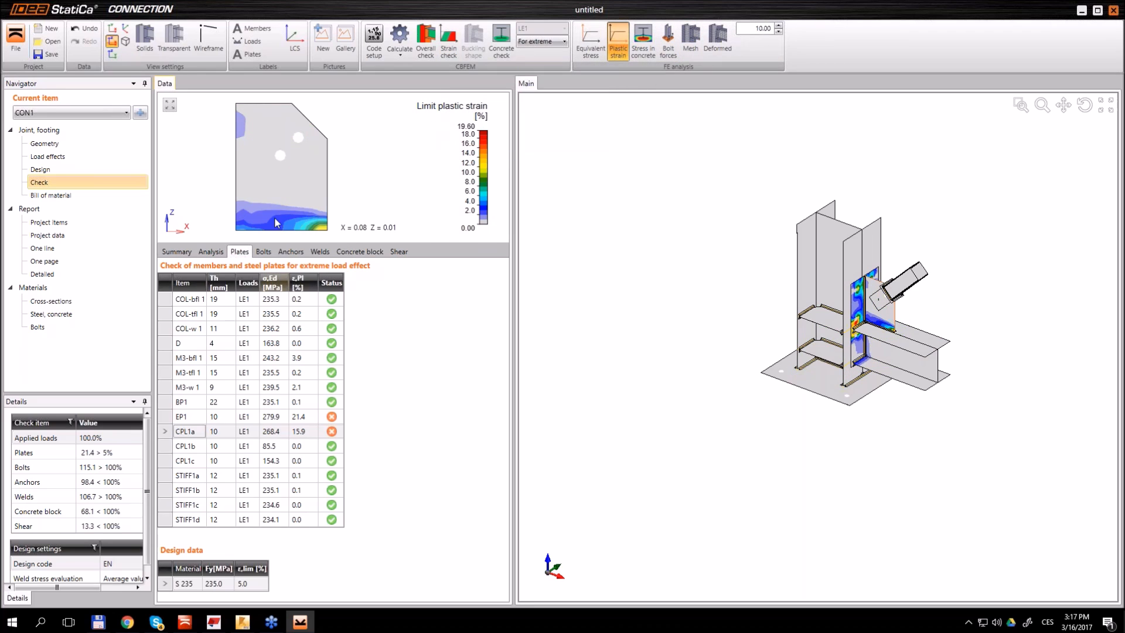
pyautogui.scroll(2, 316, 227)
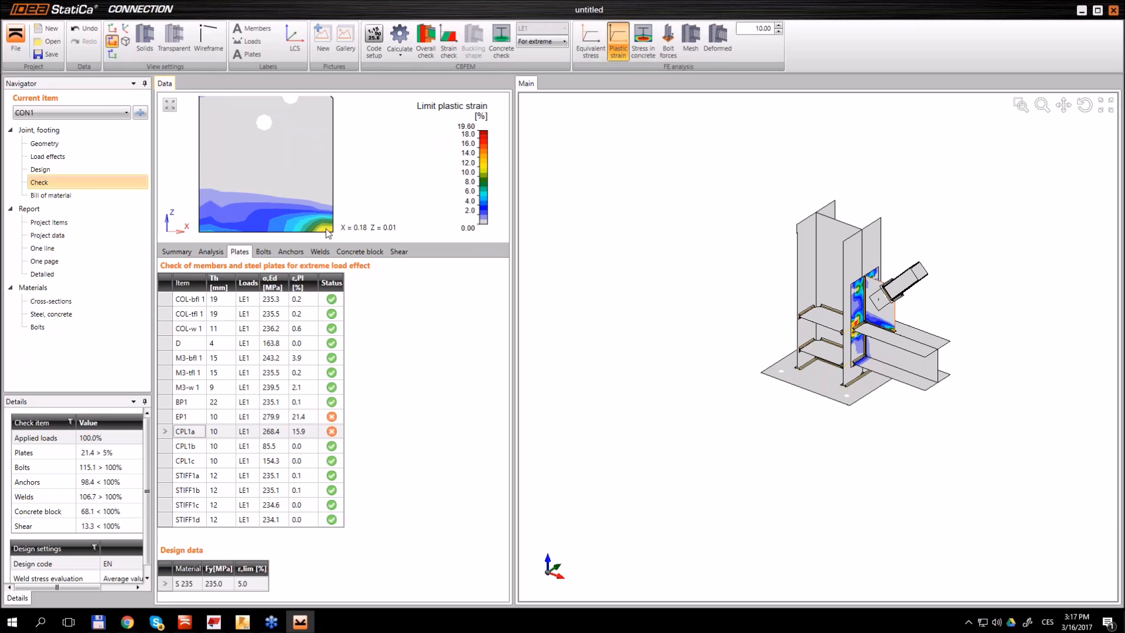
pyautogui.scroll(2, 865, 329)
pyautogui.scroll(2, 865, 329)
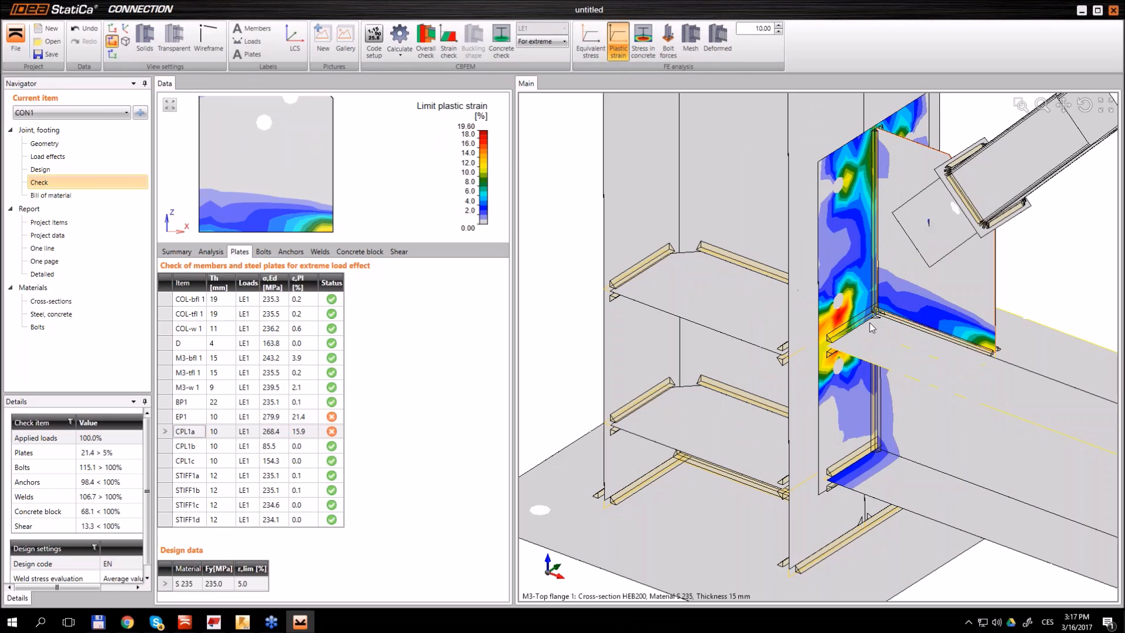
pyautogui.scroll(-2, 897, 287)
pyautogui.scroll(-1, 896, 287)
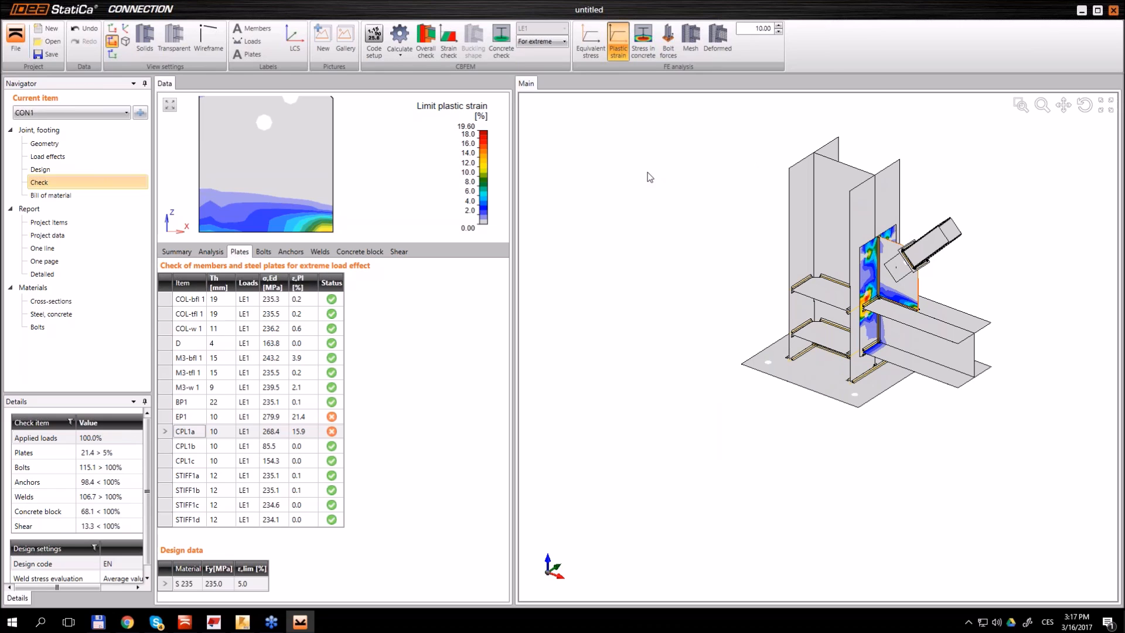
# Show the finite element mesh and the deformed shape at scale 1.00, and examine the end plate and gusset area
pyautogui.click(690, 39)
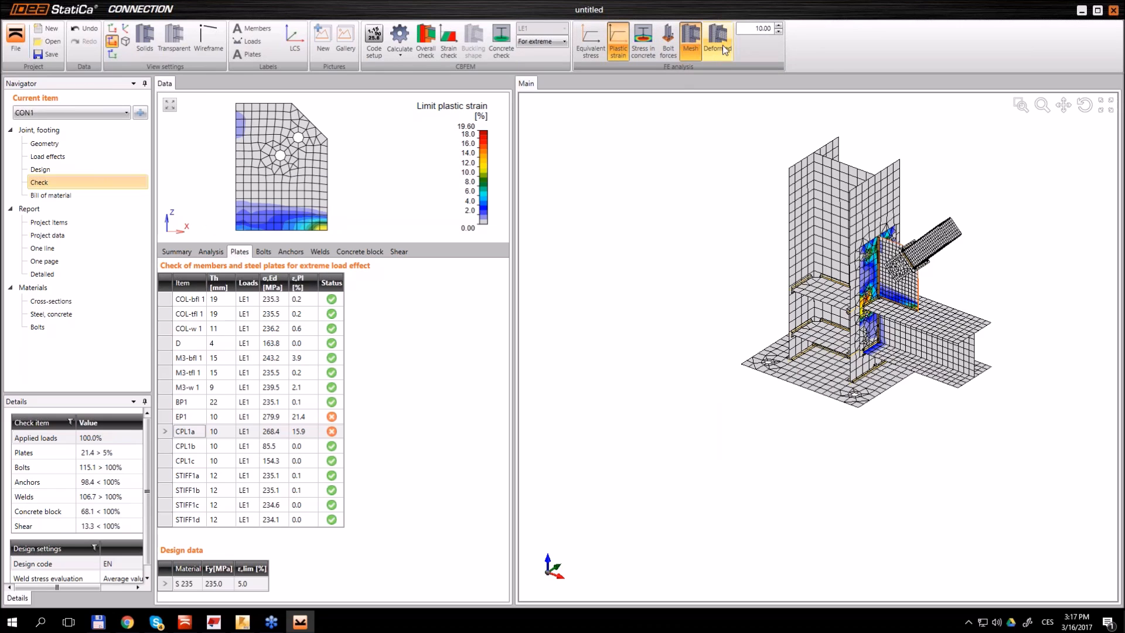
pyautogui.click(720, 42)
pyautogui.click(778, 32)
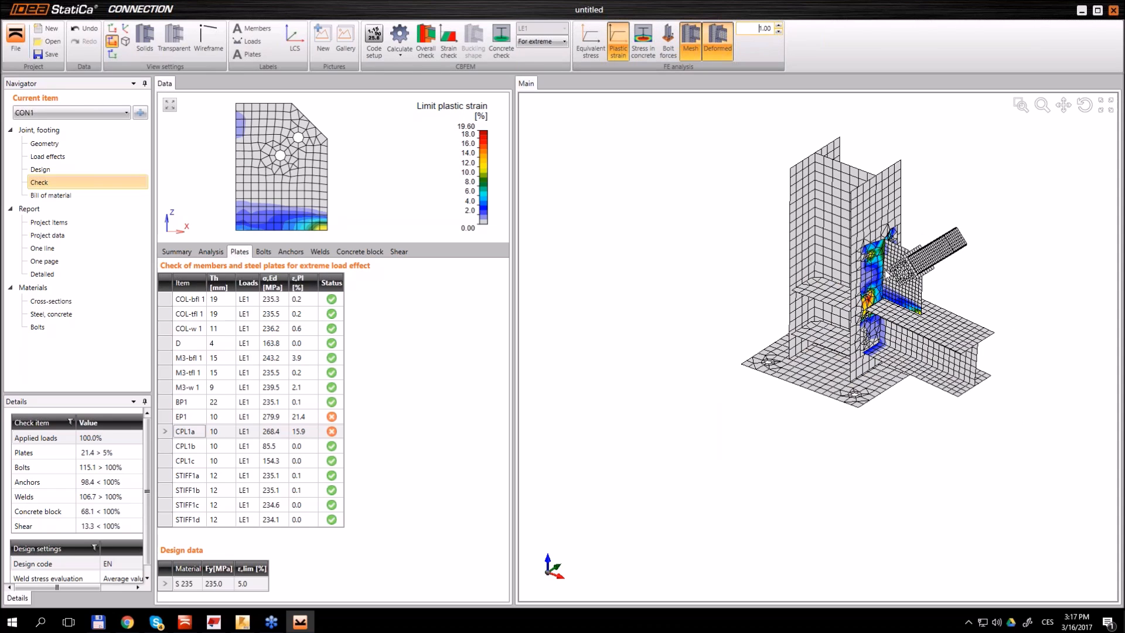
pyautogui.scroll(3, 887, 276)
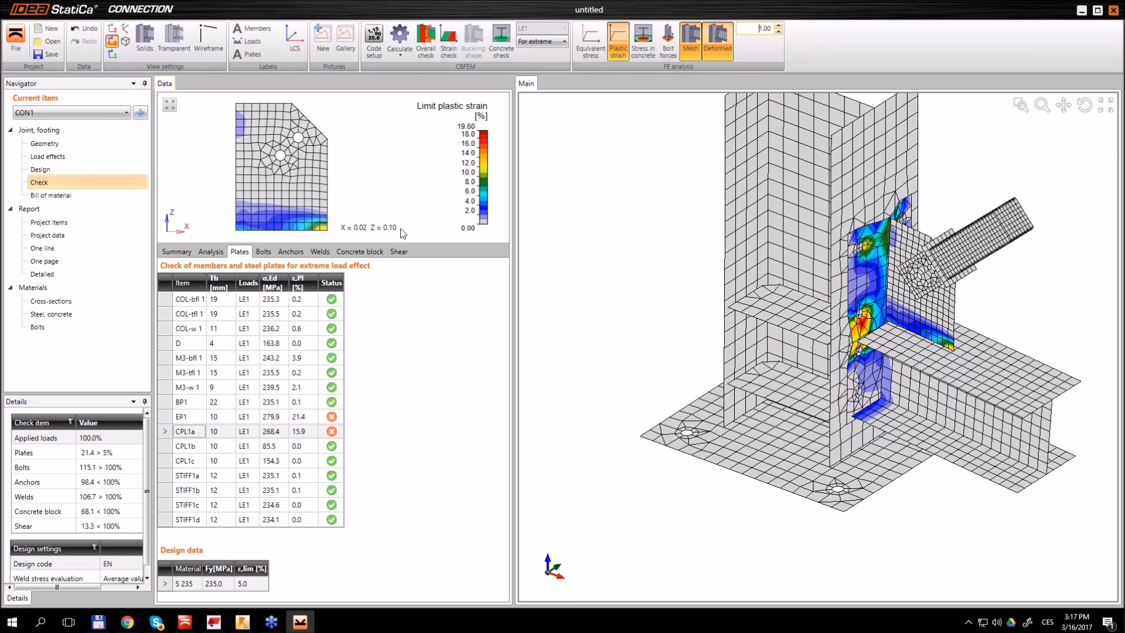
pyautogui.scroll(3, 868, 258)
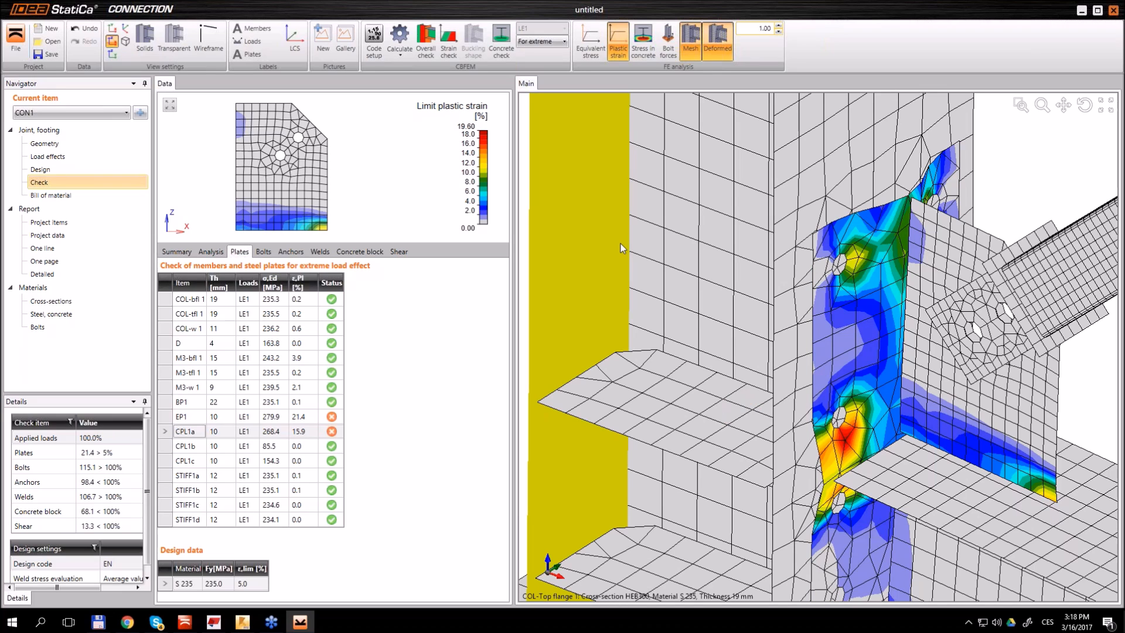
# Return to the joint design and set end plate EP1's thickness to 16 mm
pyautogui.click(40, 169)
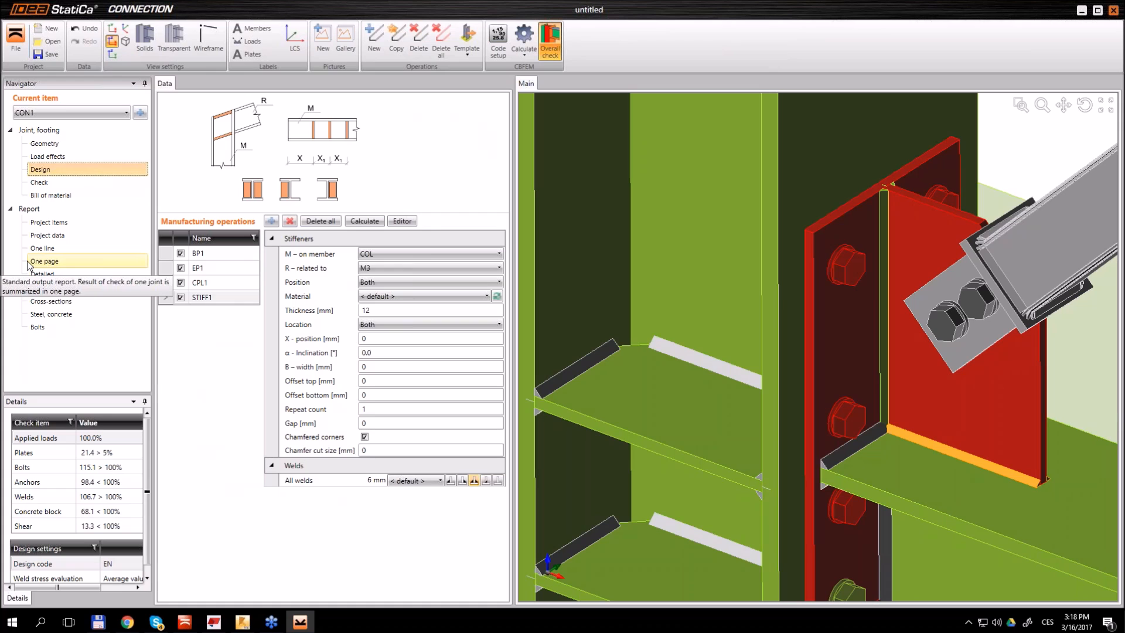
pyautogui.click(852, 313)
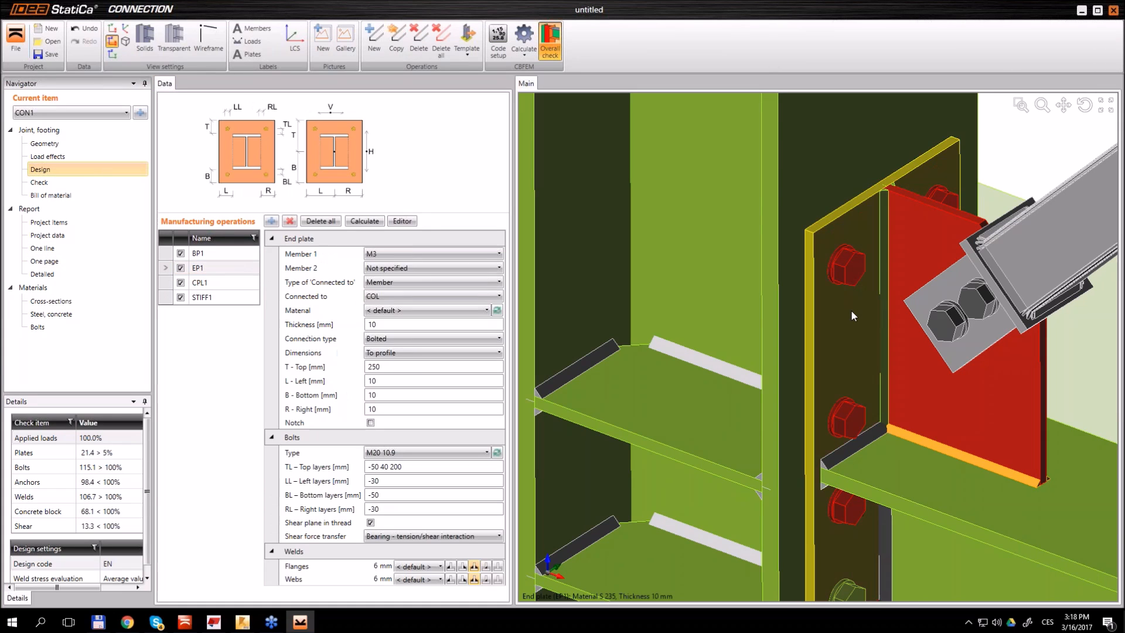
pyautogui.click(352, 321)
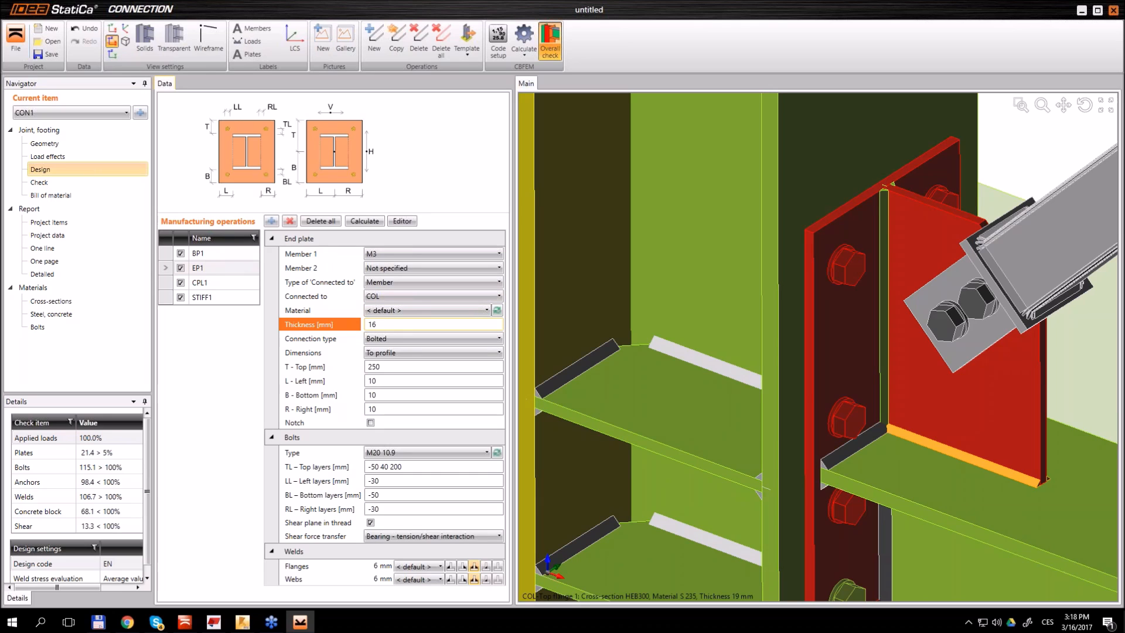
pyautogui.write('16')
pyautogui.press('Tab')
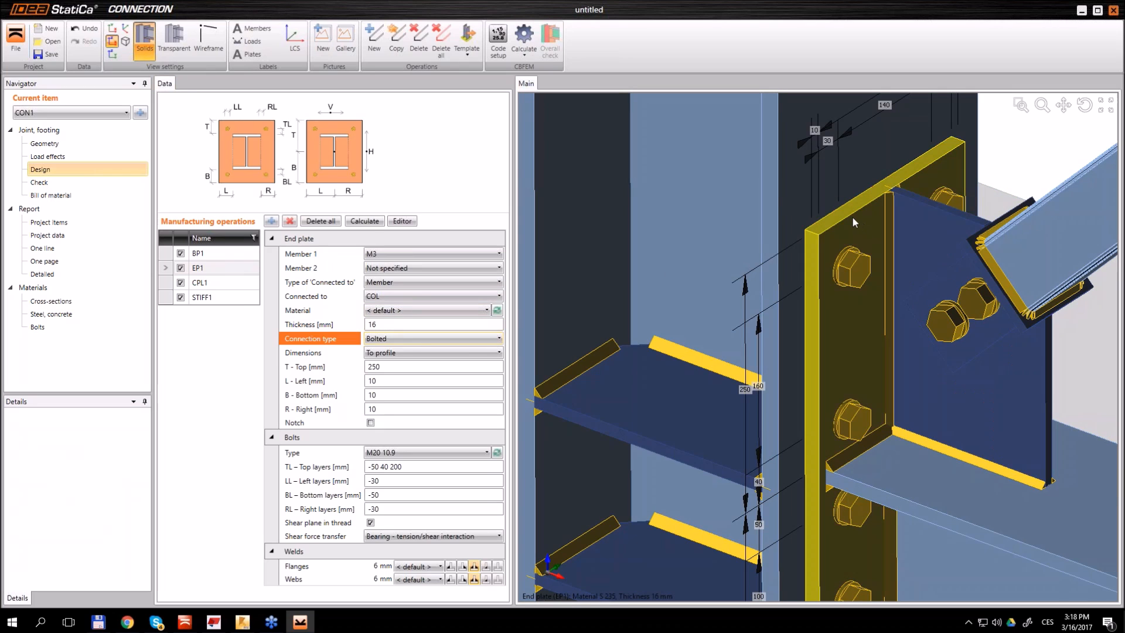
pyautogui.click(820, 237)
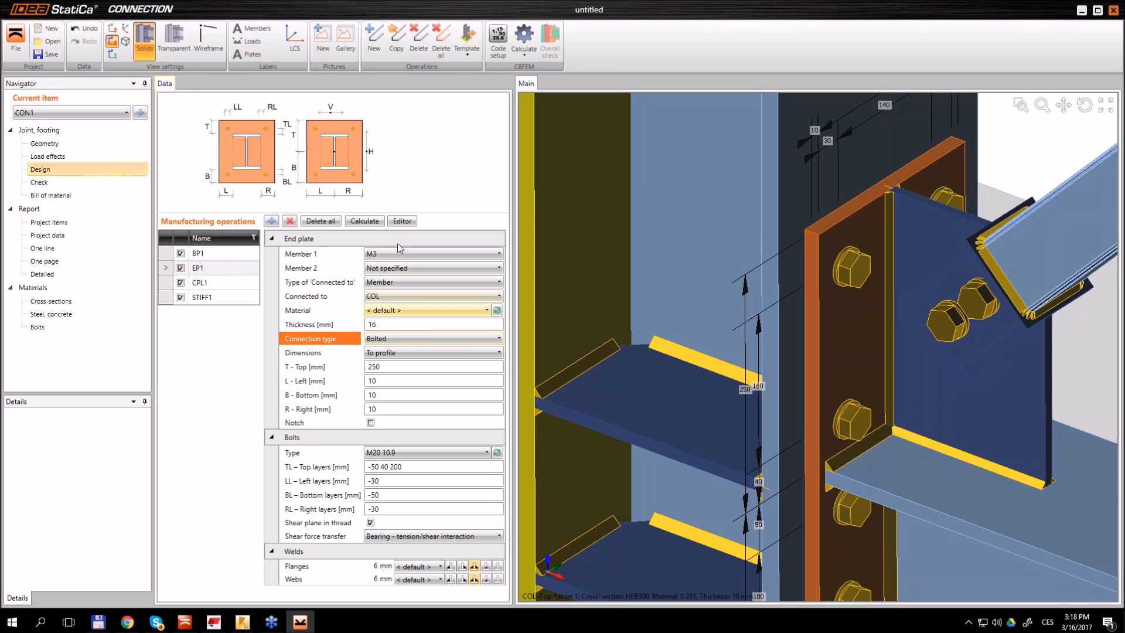
# Recalculate the joint and examine the overall check colouring of the plates, bolts and anchors
pyautogui.click(525, 36)
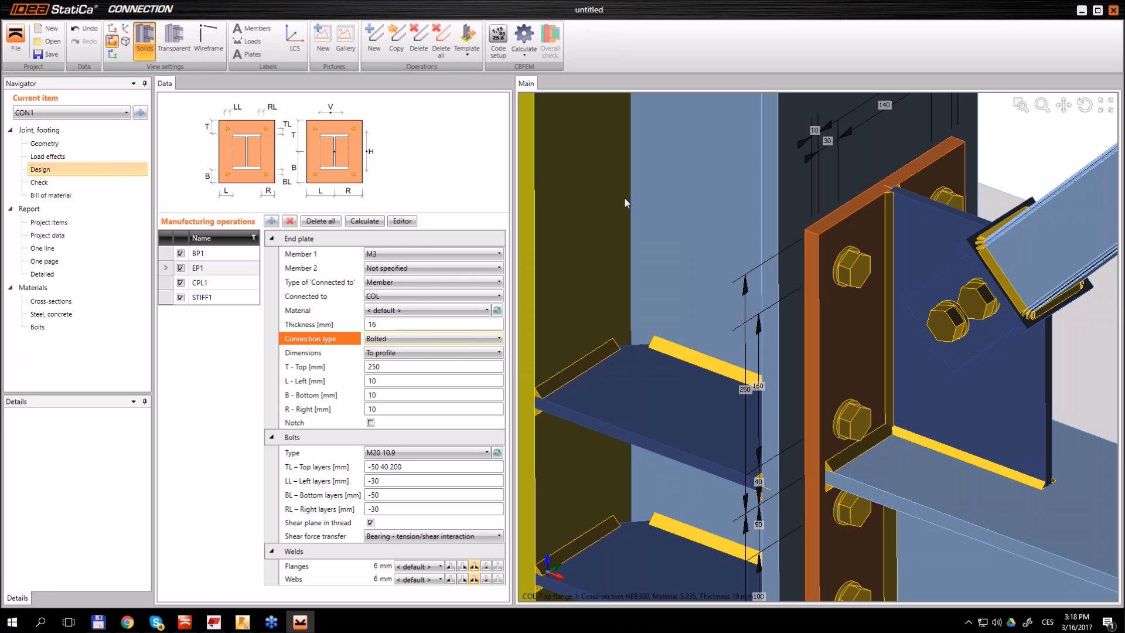
pyautogui.scroll(-5, 901, 265)
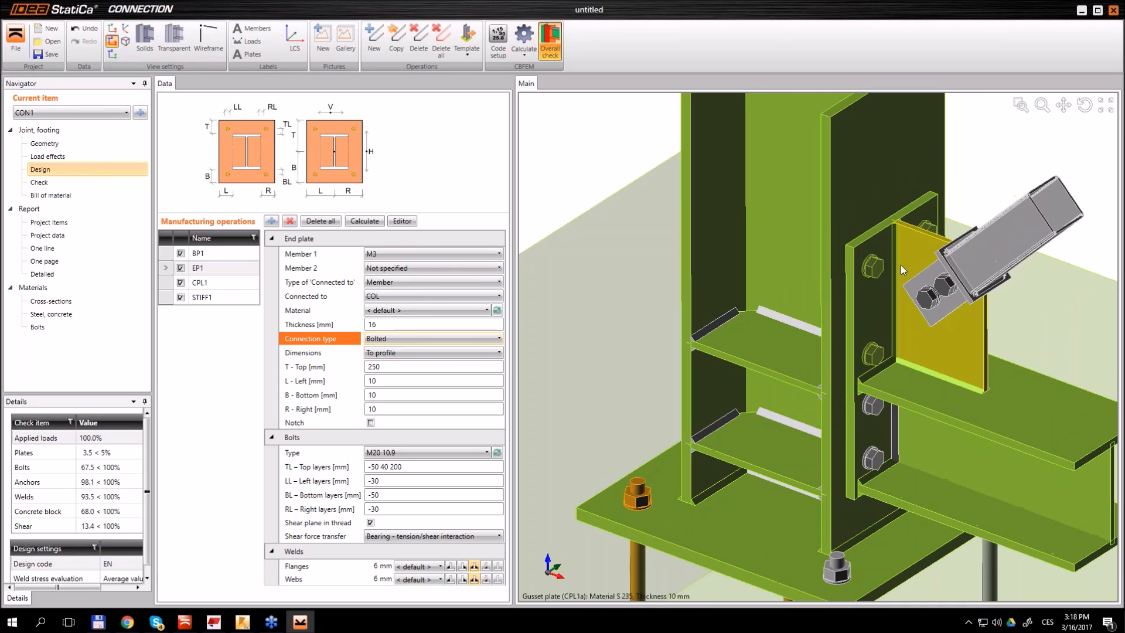
pyautogui.scroll(-3, 935, 297)
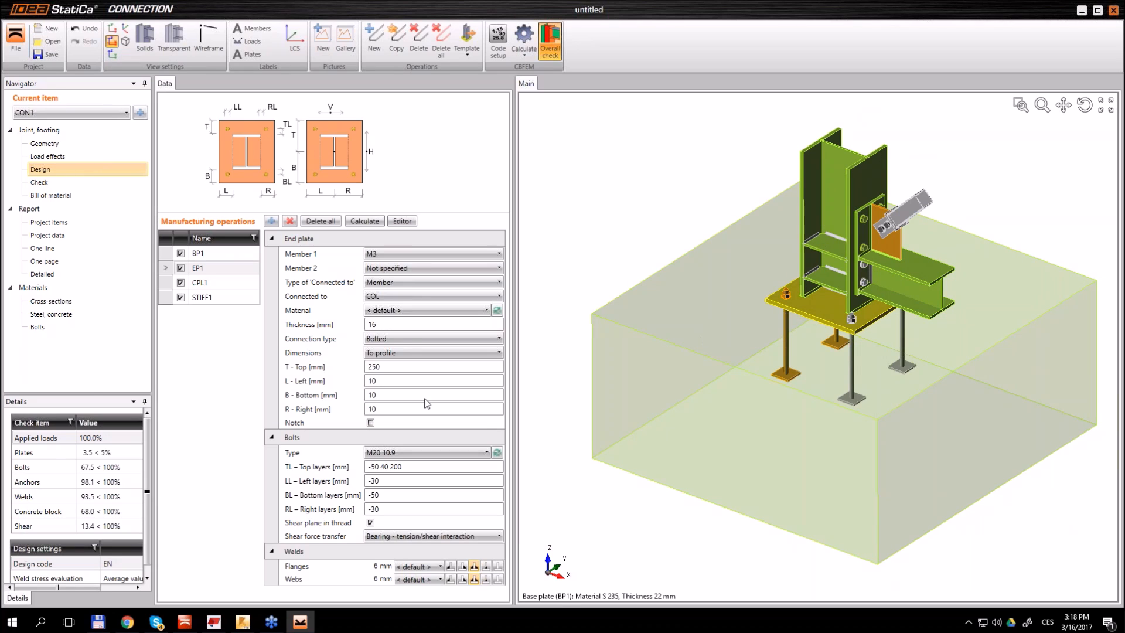
# Open the detailed check results and review the bolt checks for the end plate, including bolts B11 and B7
pyautogui.click(40, 182)
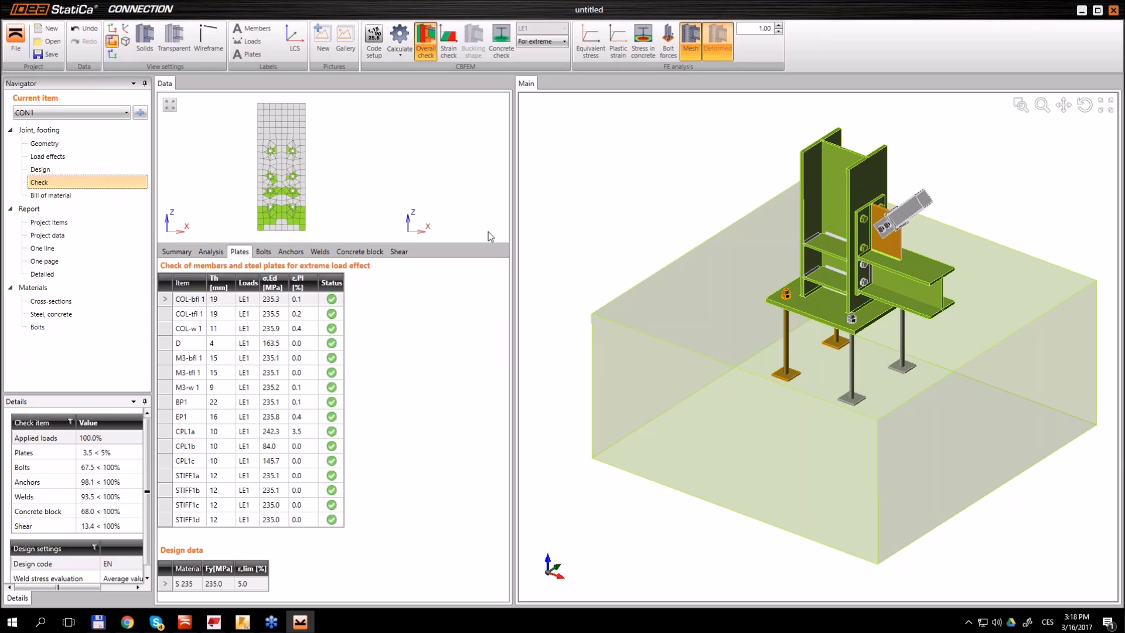
pyautogui.click(262, 252)
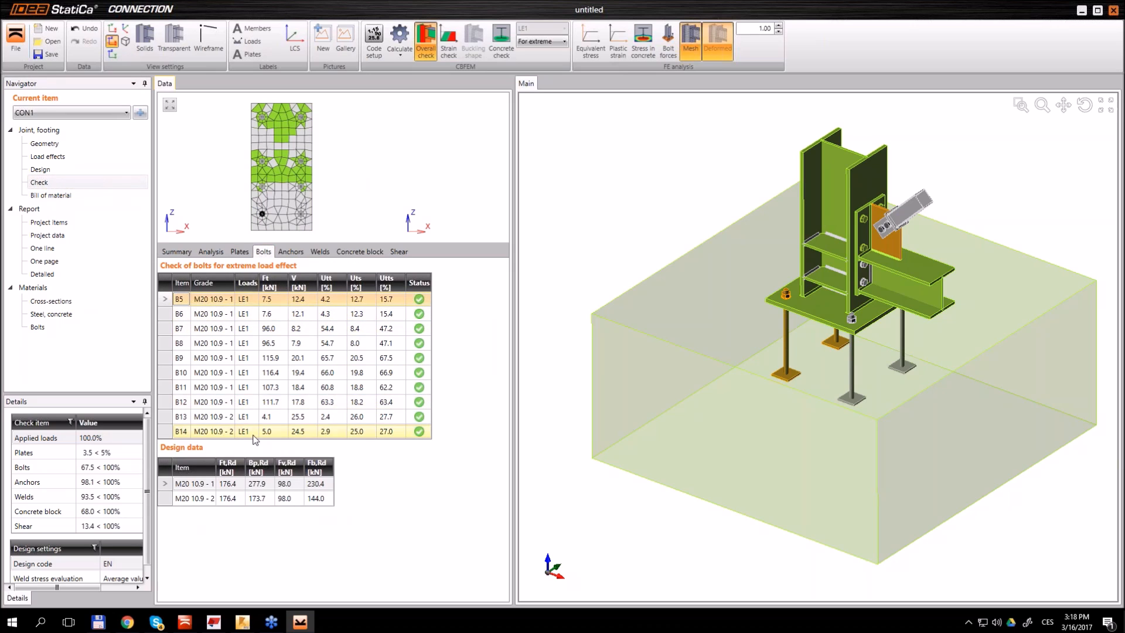
pyautogui.scroll(3, 875, 238)
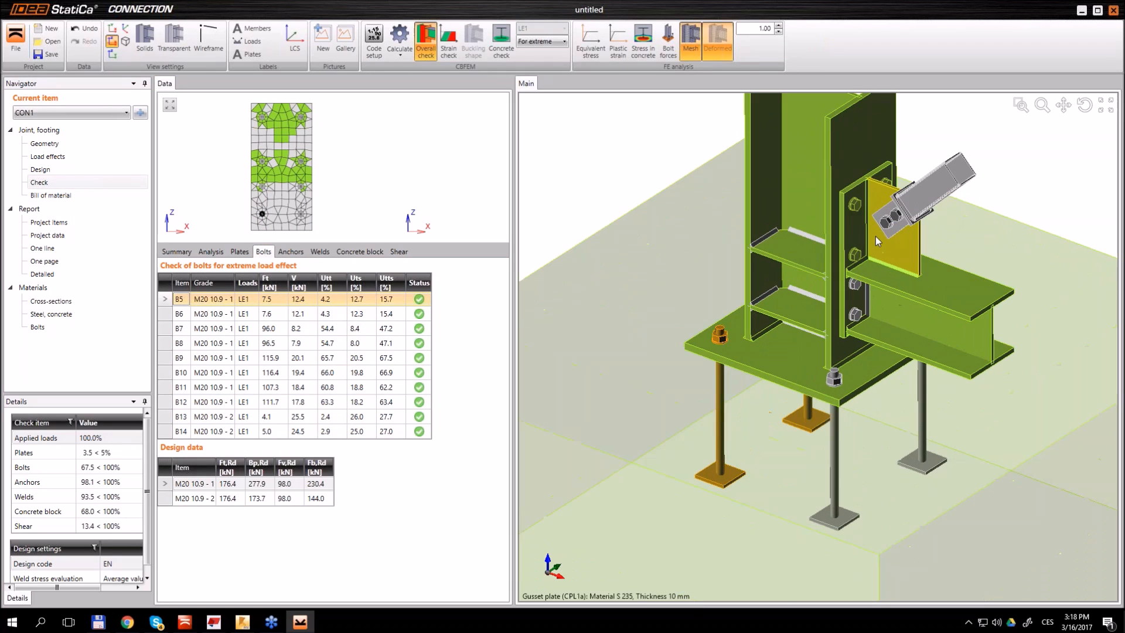
pyautogui.click(856, 203)
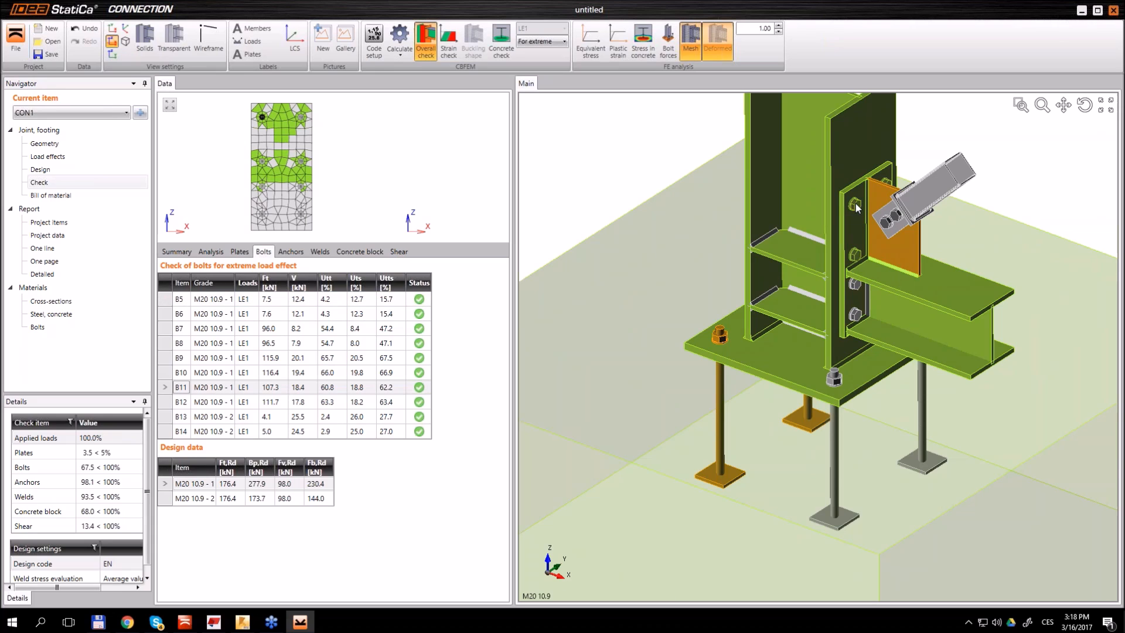
pyautogui.click(856, 255)
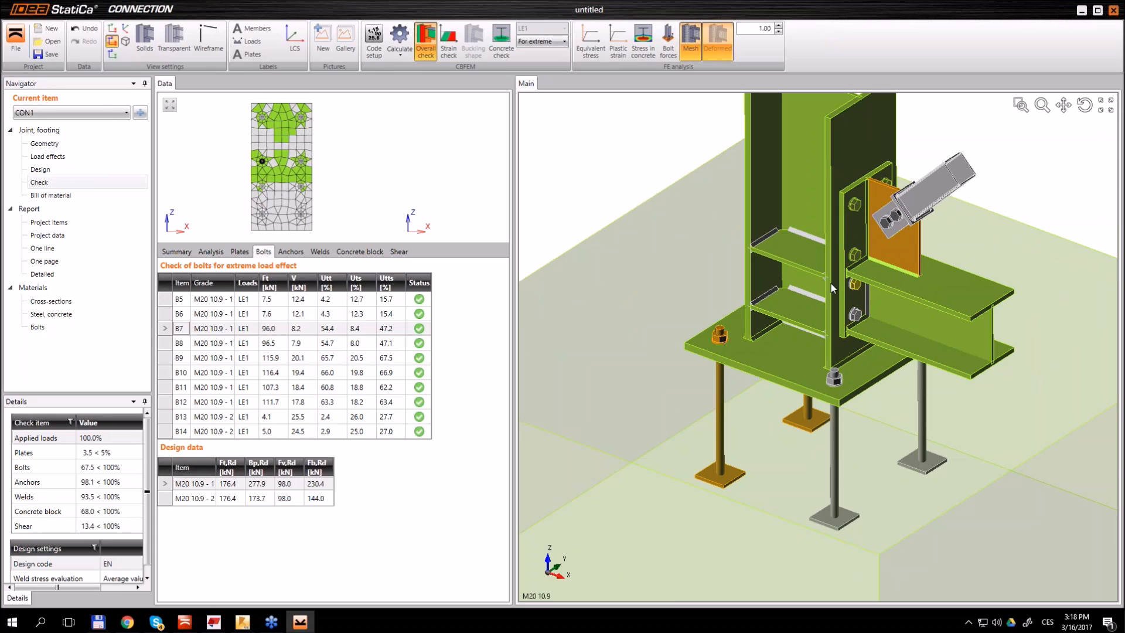
pyautogui.click(283, 331)
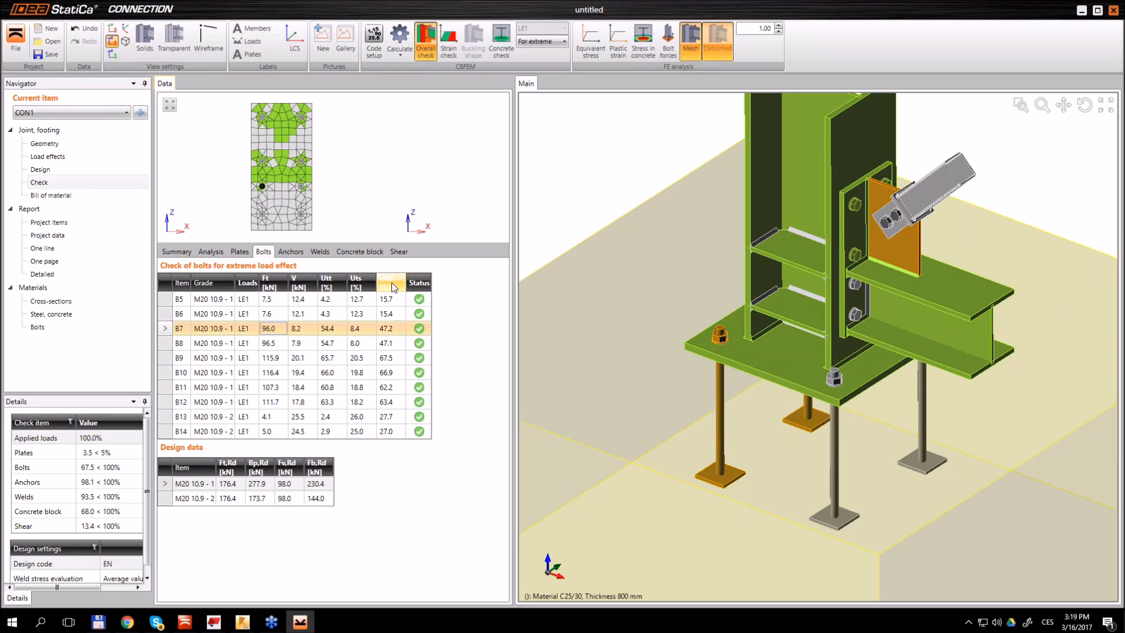
# Review the anchor checks, comparing the tension forces with the concrete cone resistance and viewing the whole foundation
pyautogui.click(300, 253)
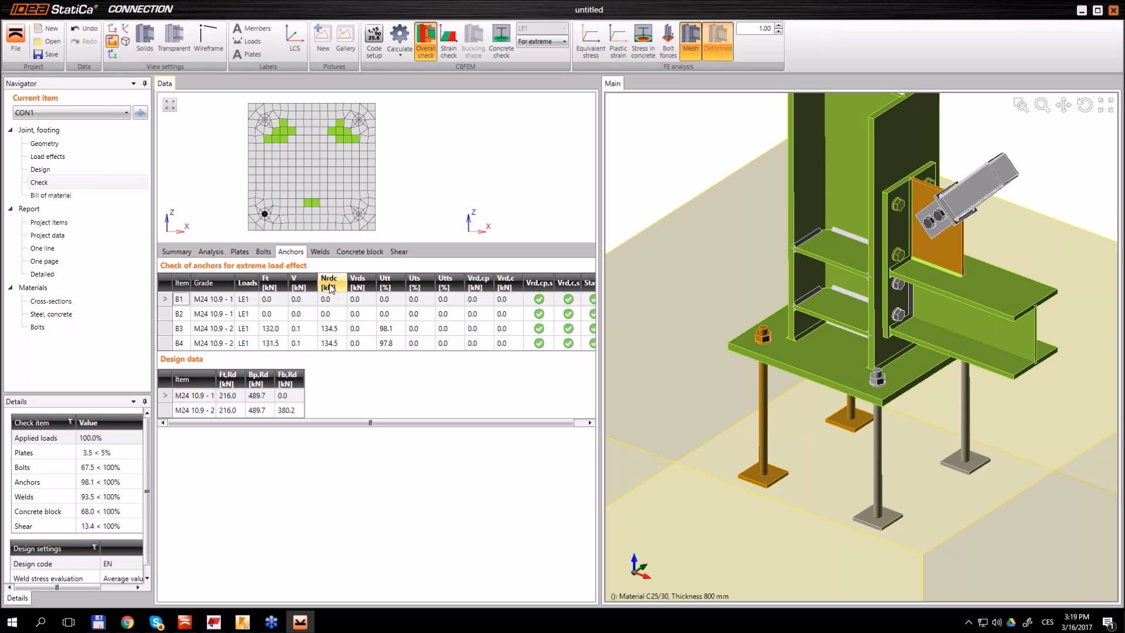
pyautogui.moveTo(331, 287)
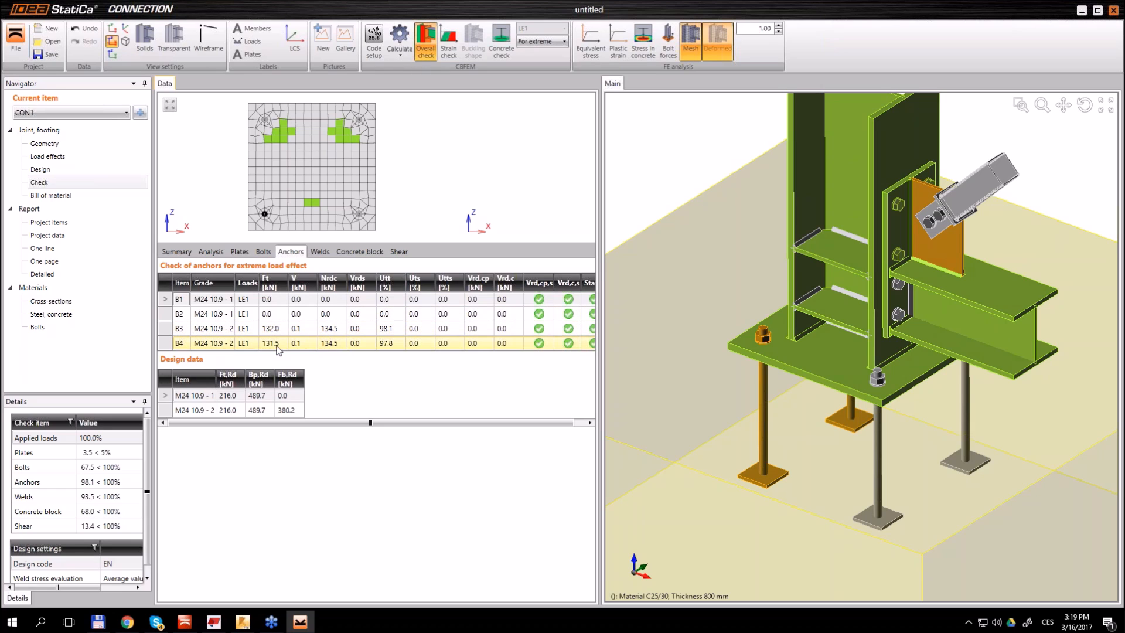
pyautogui.scroll(-4, 863, 311)
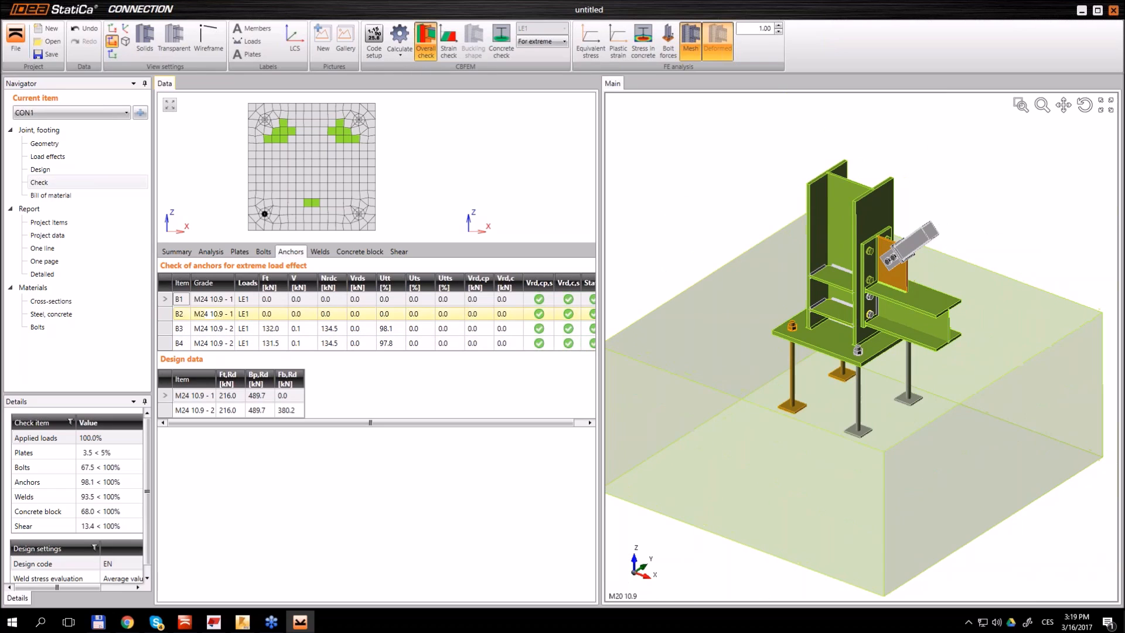
# Review the weld checks, including the weld between end plate EP1 and beam M3's top flange
pyautogui.click(320, 252)
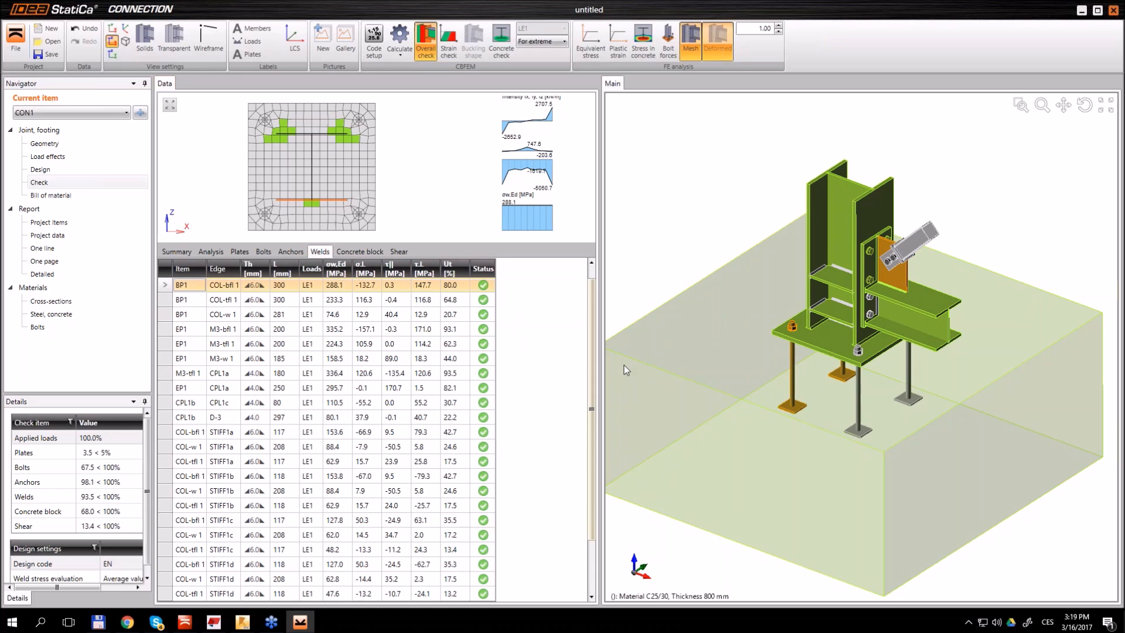
pyautogui.scroll(5, 873, 240)
pyautogui.click(842, 228)
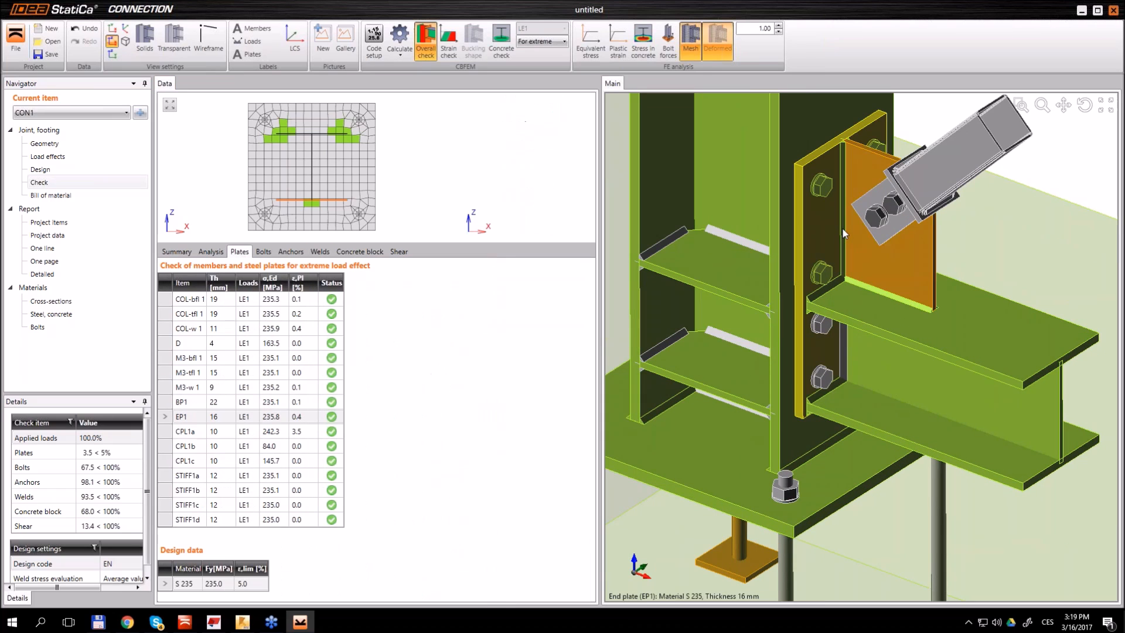
pyautogui.click(831, 286)
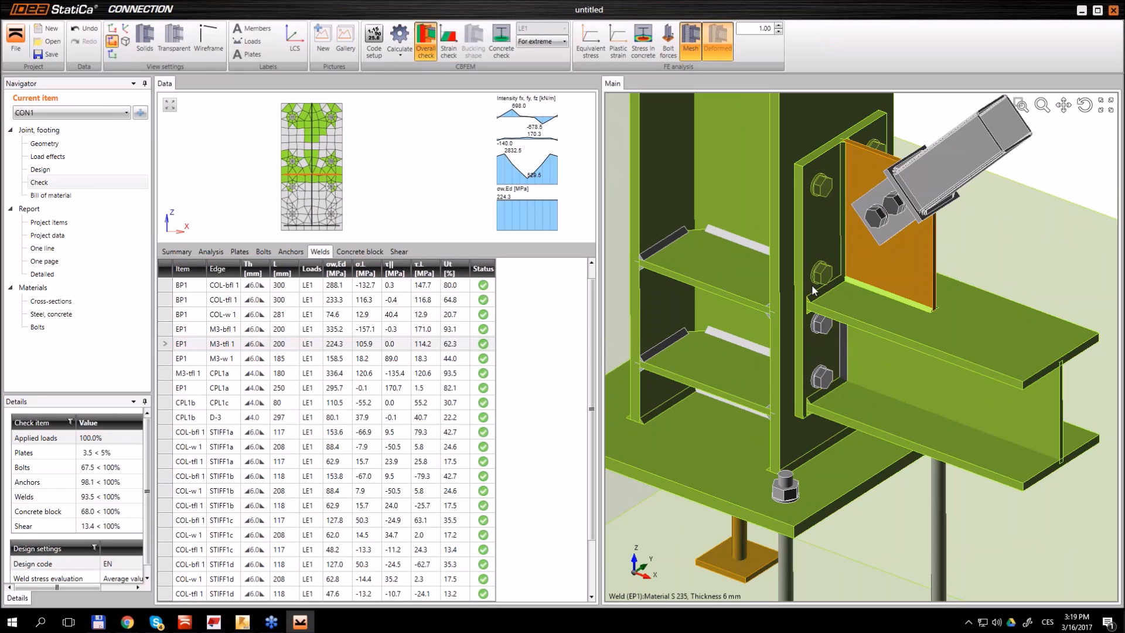
pyautogui.click(366, 344)
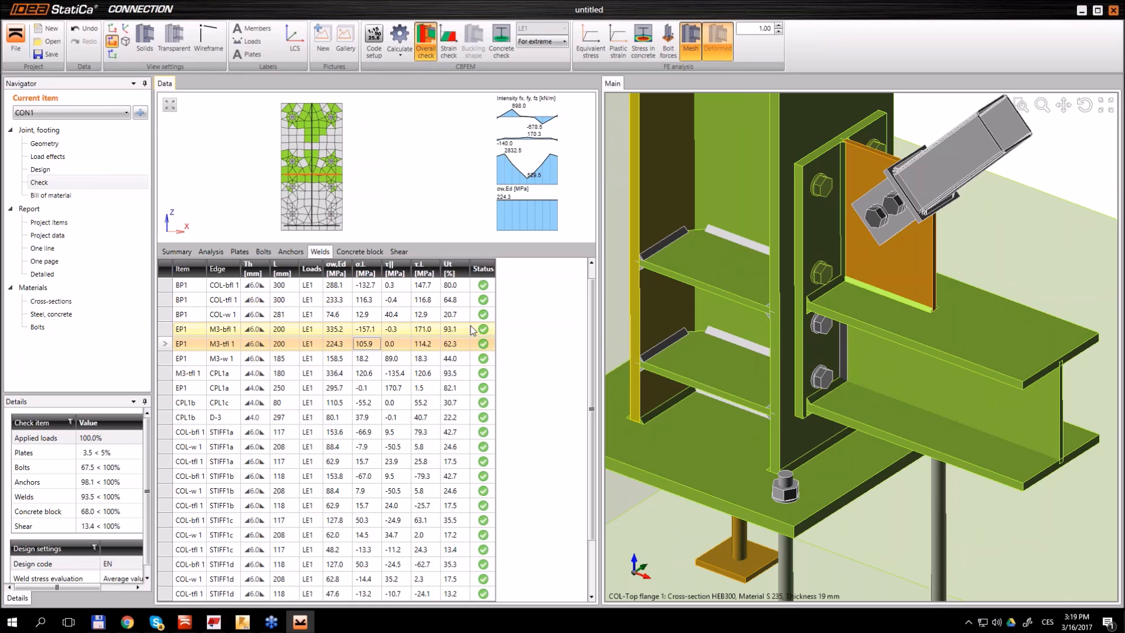
# Sort the weld checks by utilisation in descending order and inspect gusset CPL1a's welds to the beam flange and end plate
pyautogui.click(453, 270)
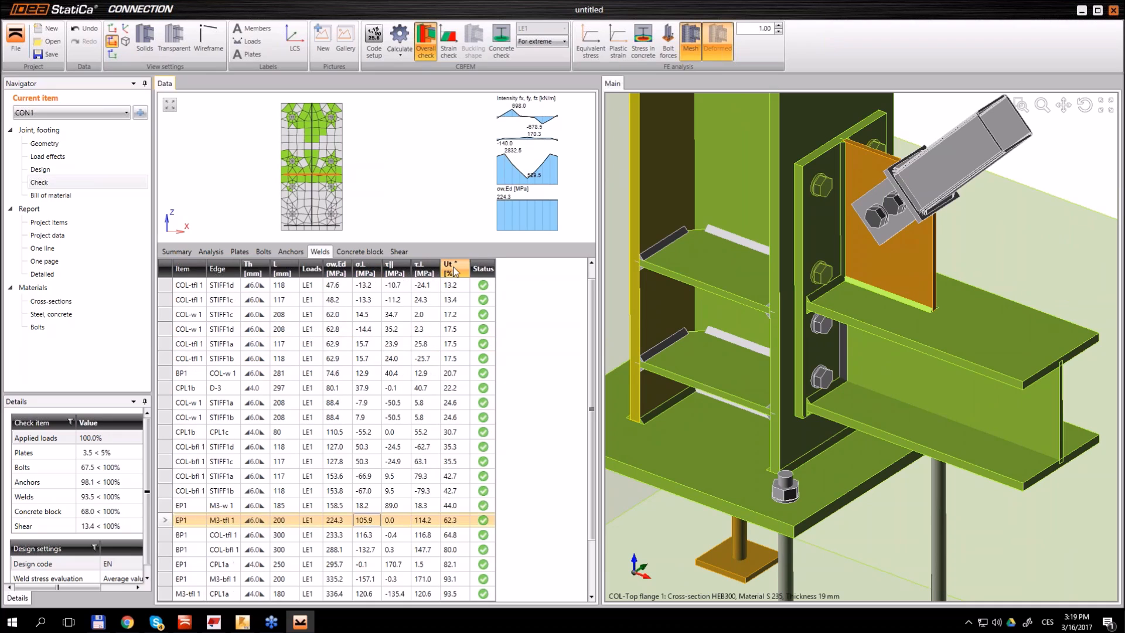
pyautogui.click(455, 271)
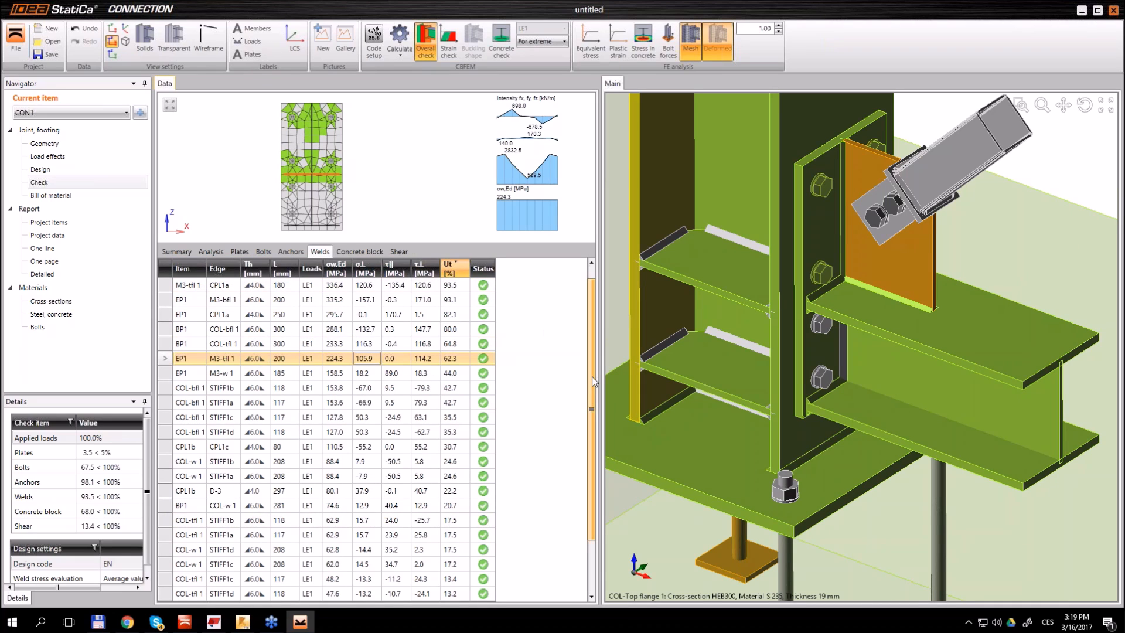
pyautogui.scroll(1, 593, 386)
pyautogui.click(218, 299)
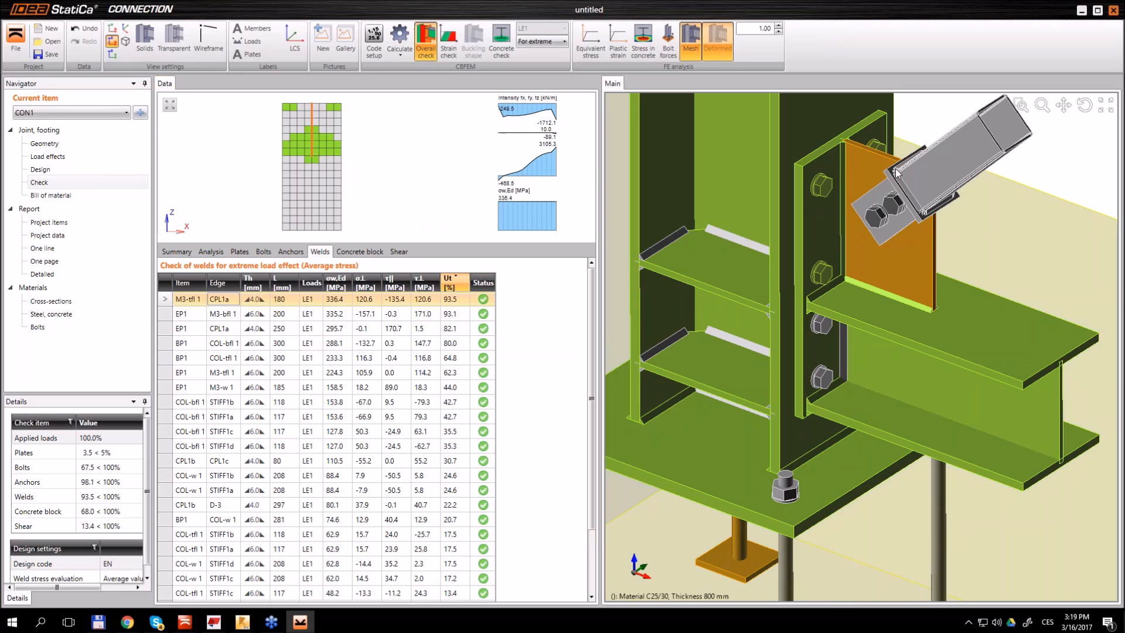
pyautogui.click(842, 165)
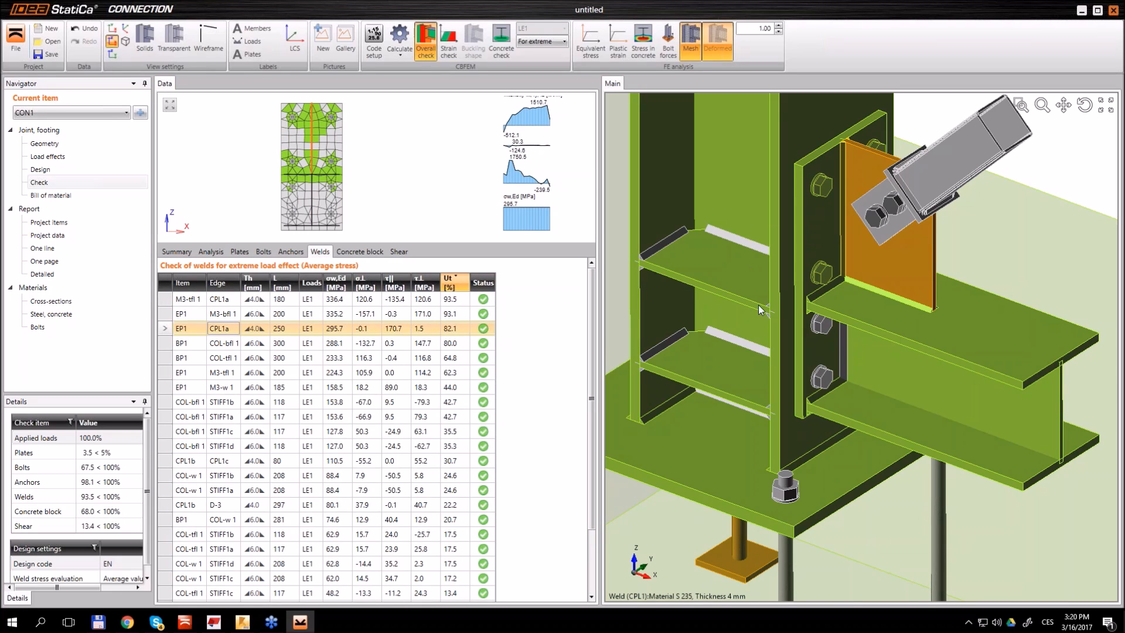
pyautogui.click(874, 290)
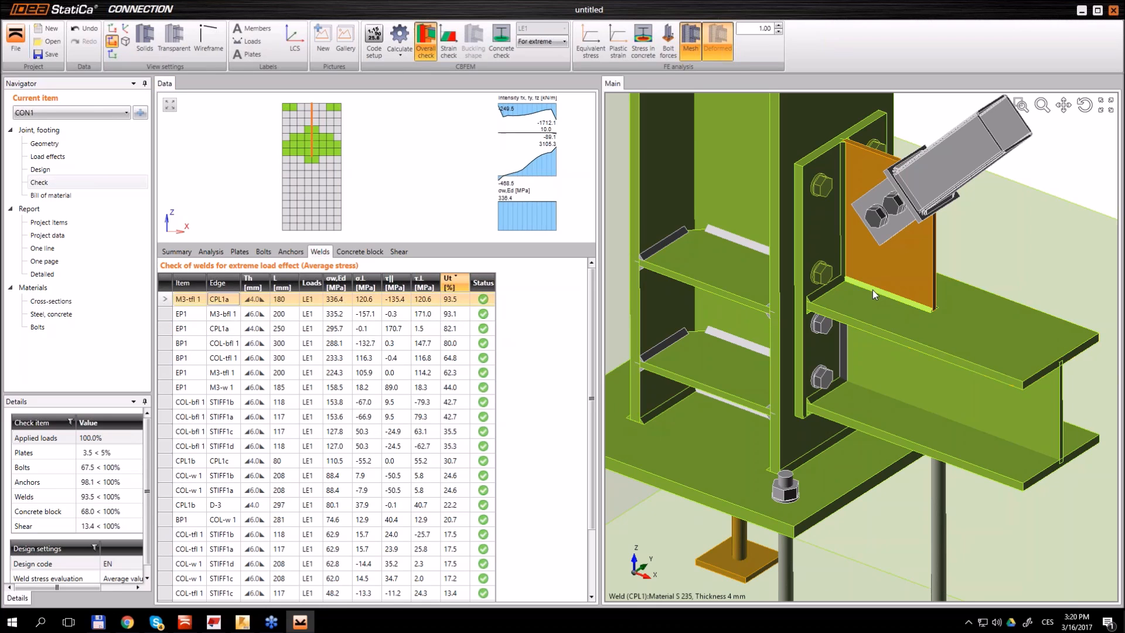
pyautogui.click(890, 297)
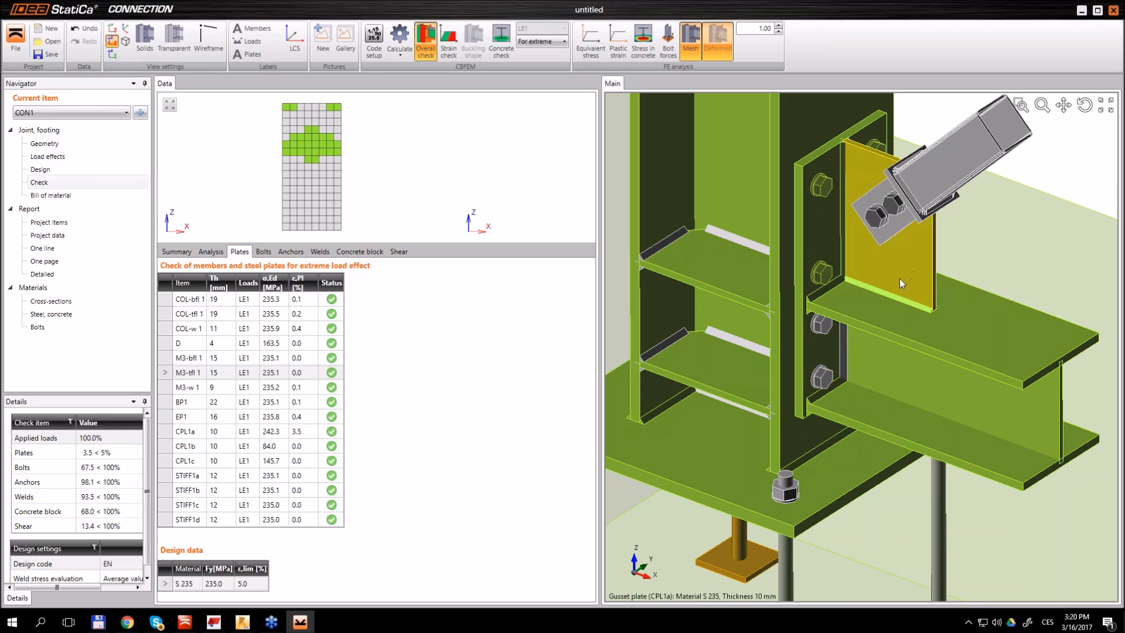
# Review the concrete block check using the concrete check and stress in concrete plots, and review the base plate's shear check
pyautogui.click(356, 253)
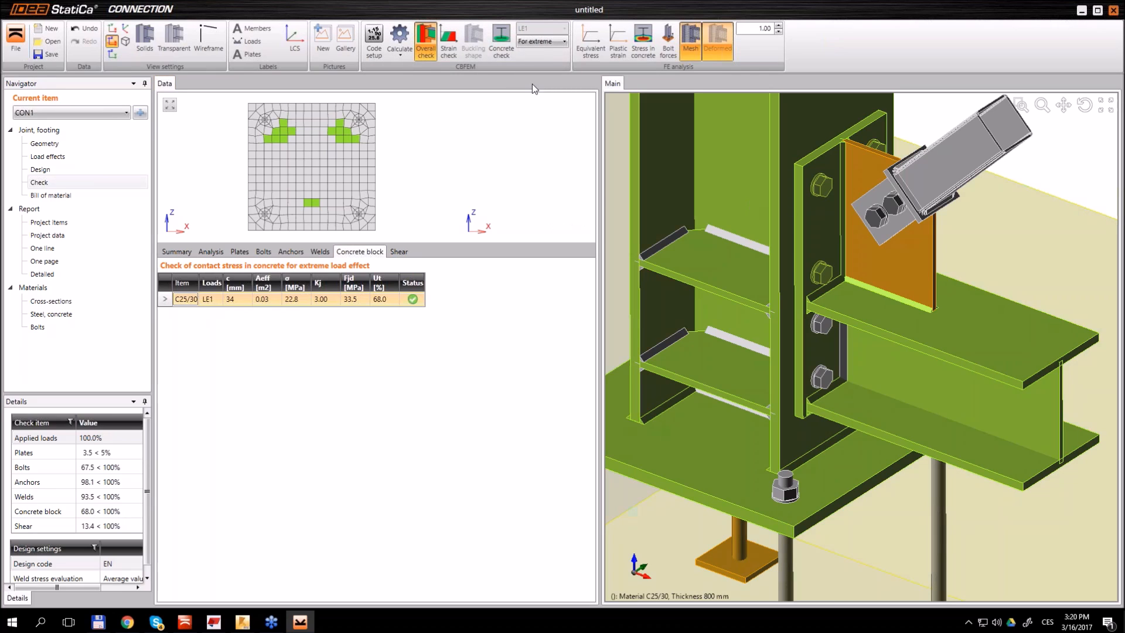
pyautogui.click(500, 41)
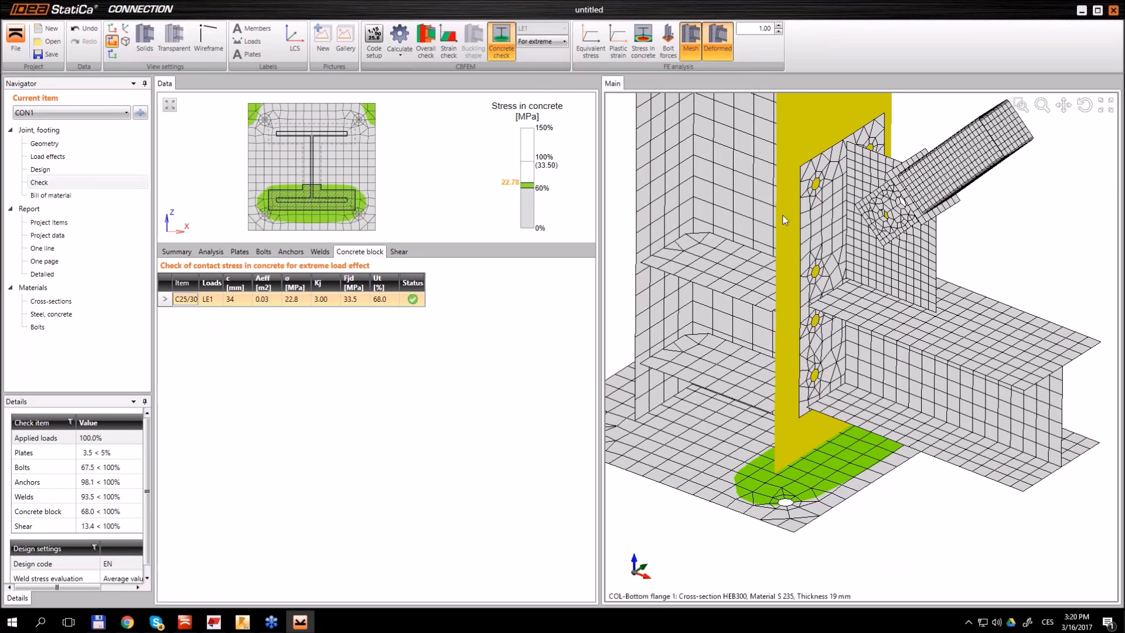
pyautogui.scroll(-3, 806, 259)
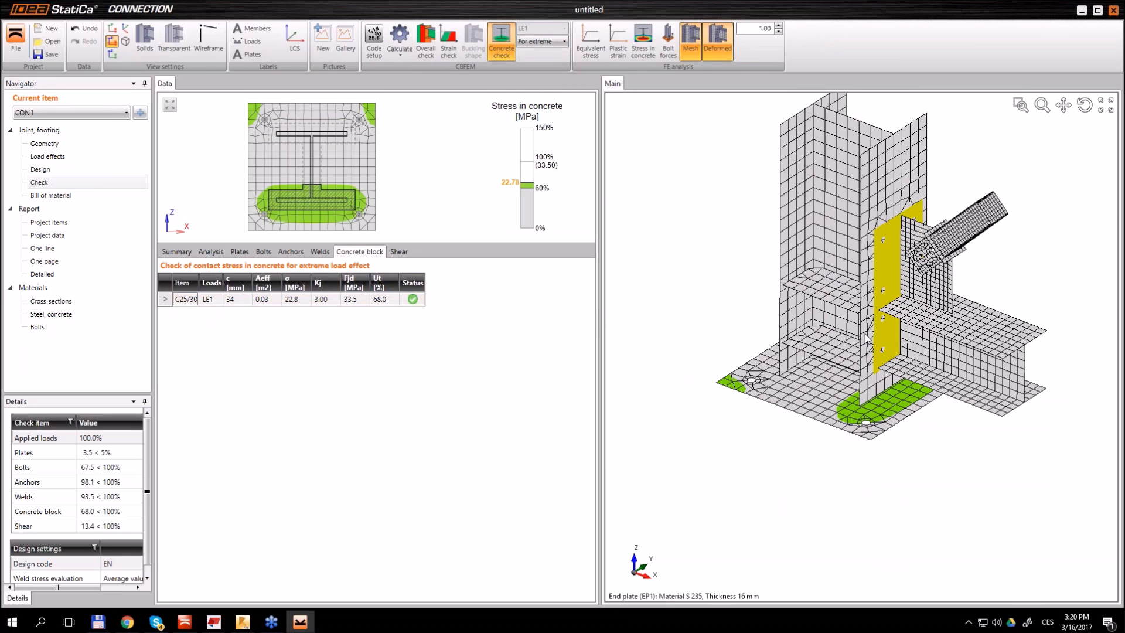
pyautogui.click(644, 44)
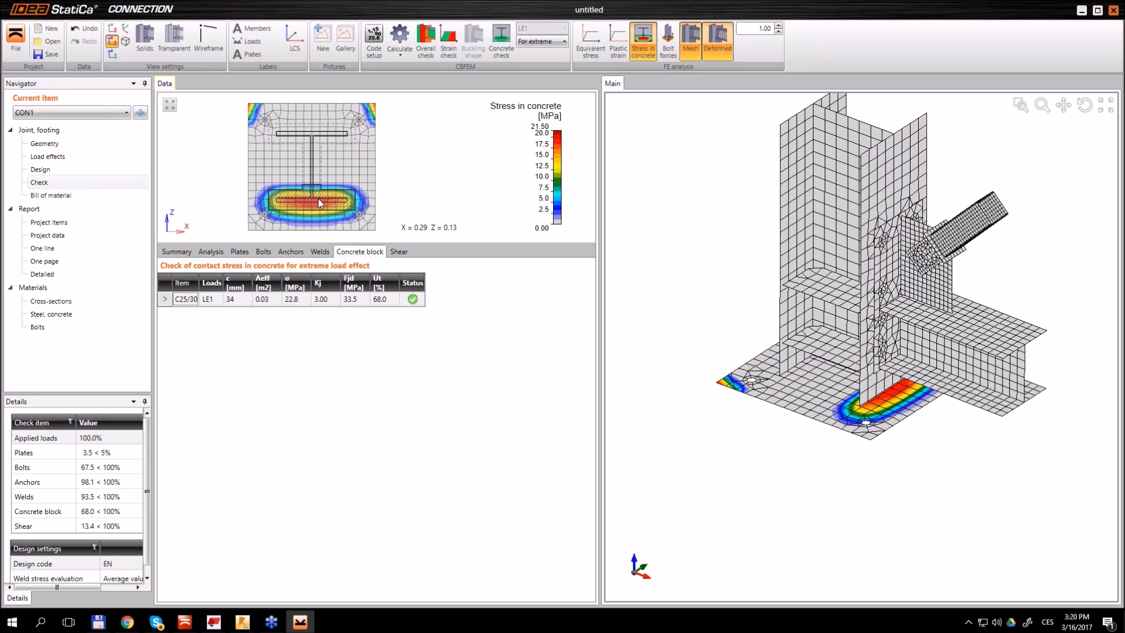
pyautogui.click(503, 50)
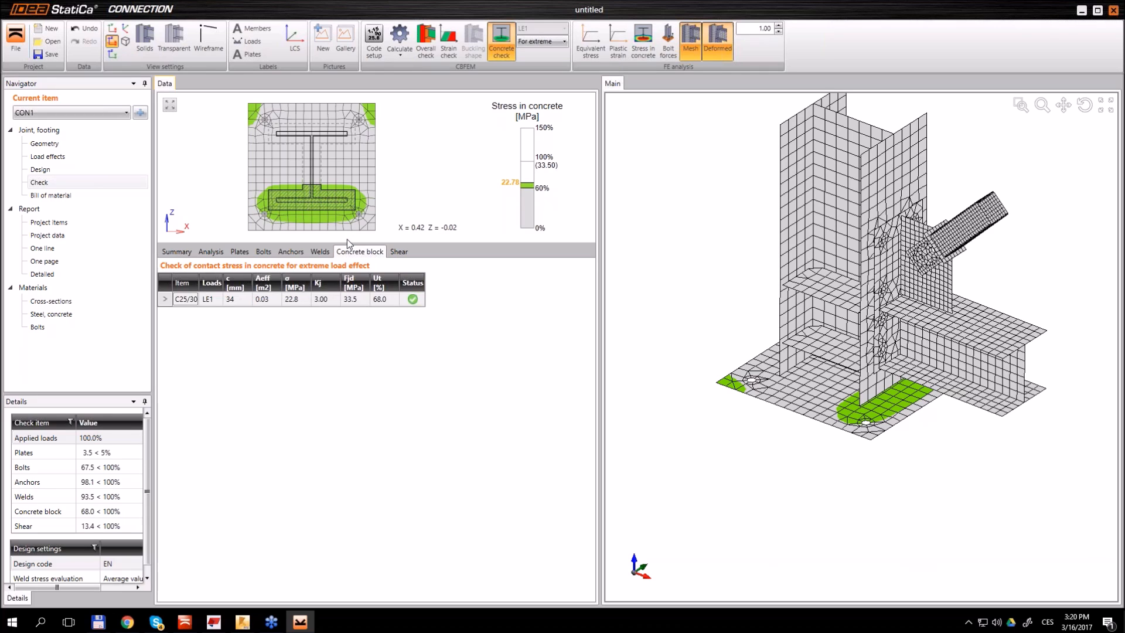
pyautogui.click(402, 253)
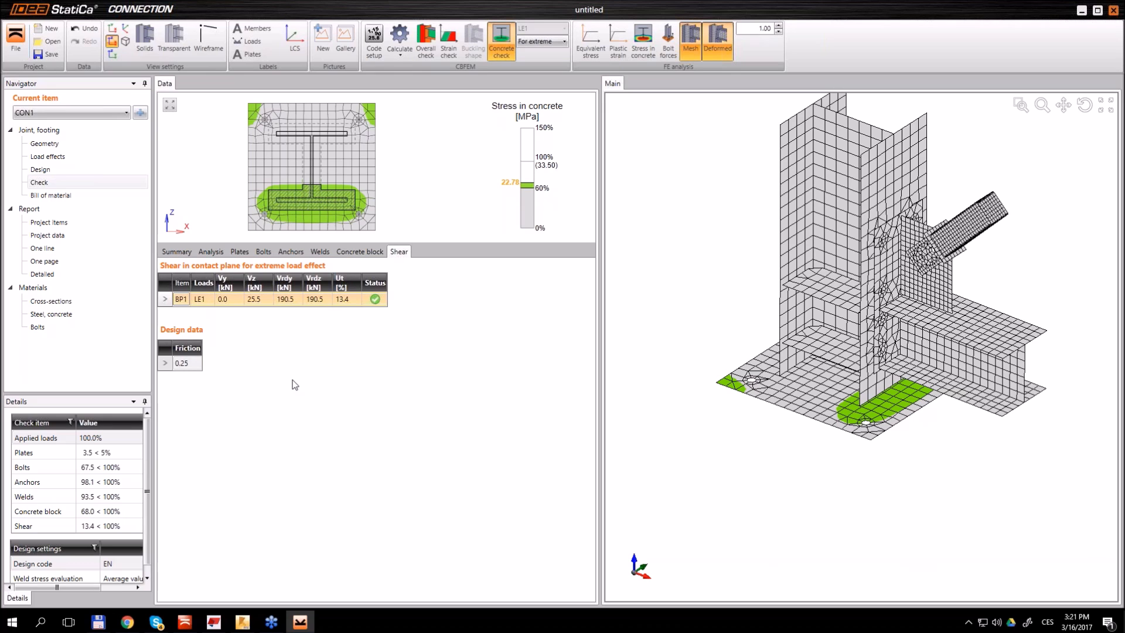
# Display the bolt forces on the analysis model and set the deformation scale to 21
pyautogui.scroll(-3, 797, 199)
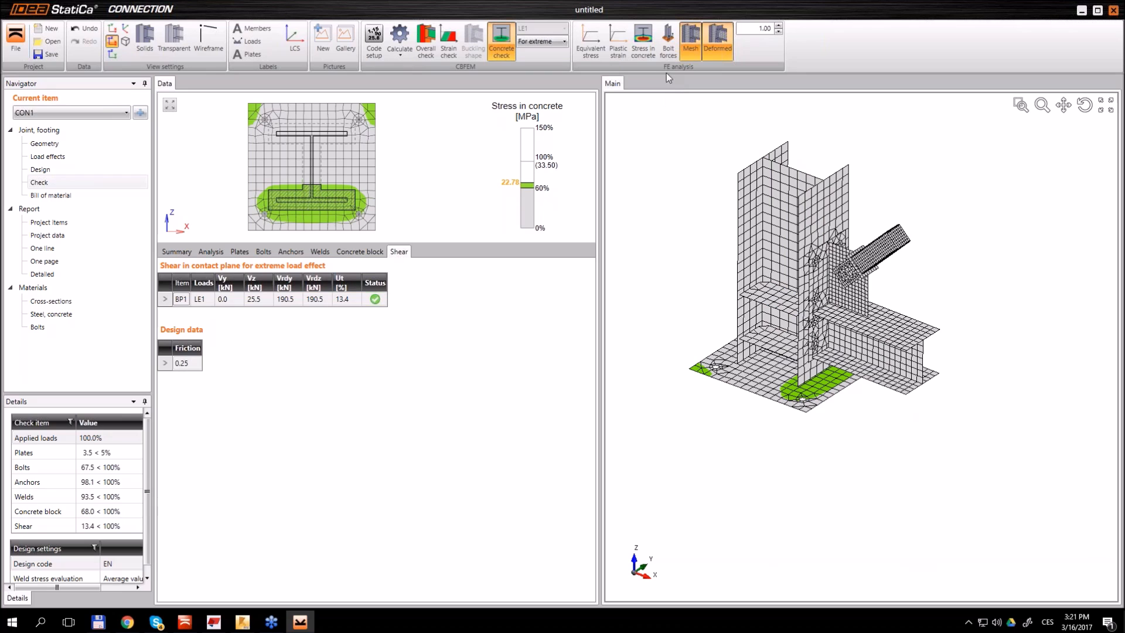
pyautogui.click(668, 51)
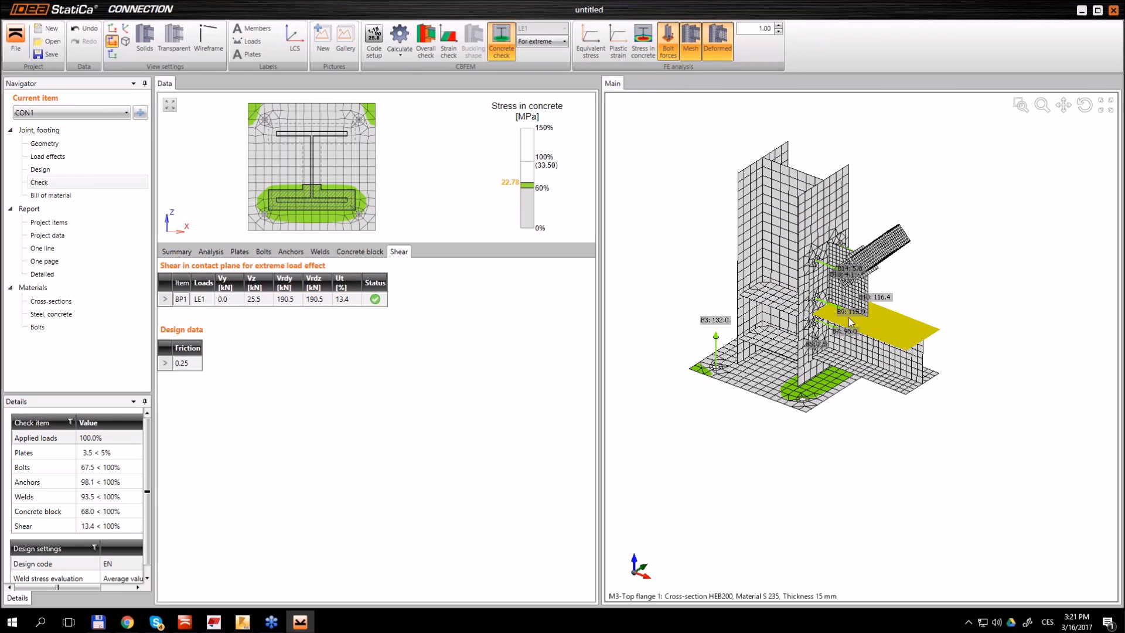
pyautogui.scroll(1, 851, 310)
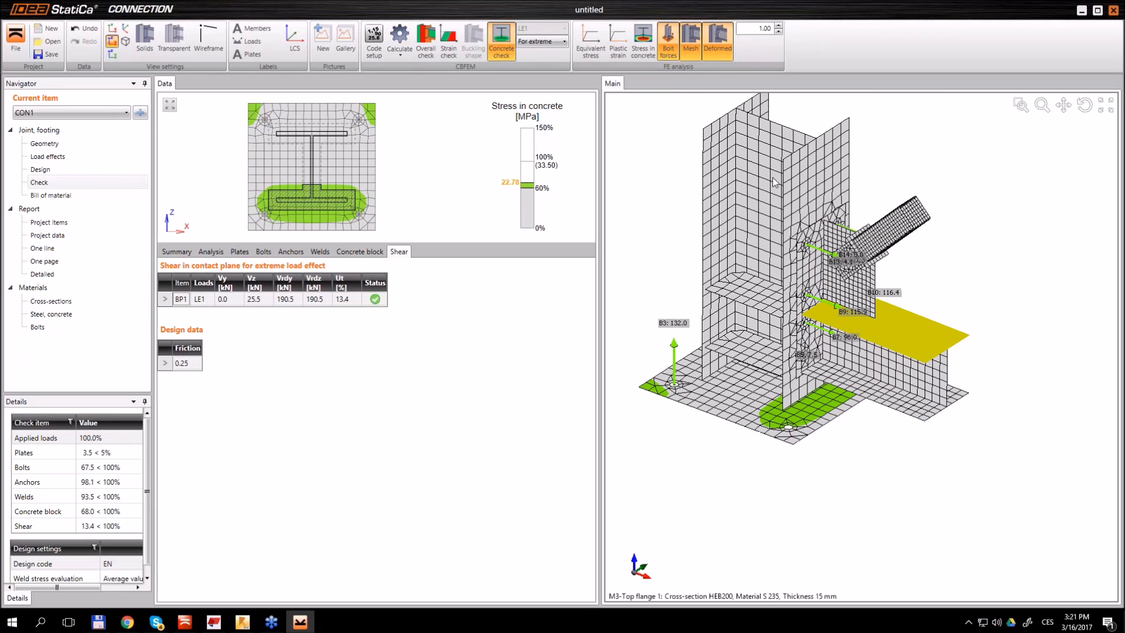
pyautogui.click(779, 26)
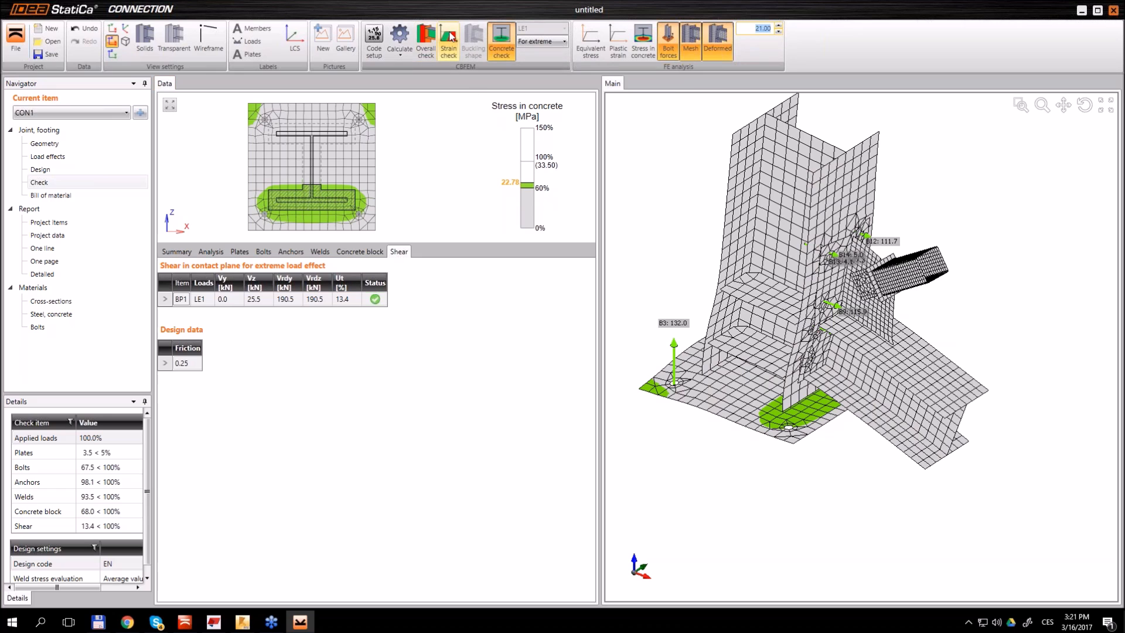
# Display the plastic strain on the deformed model and inspect the base plate, column and gusset plate
pyautogui.click(618, 41)
pyautogui.scroll(3, 943, 358)
pyautogui.moveTo(881, 348); pyautogui.dragTo(685, 450, button='right')
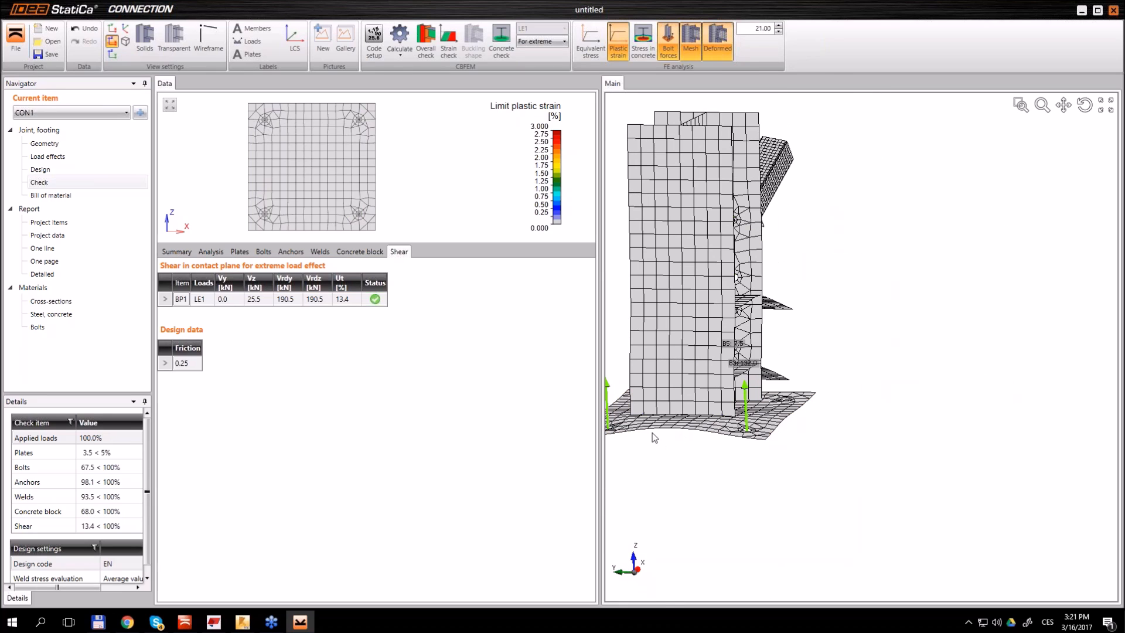
pyautogui.moveTo(760, 399); pyautogui.dragTo(793, 381, button='right')
pyautogui.moveTo(793, 382); pyautogui.dragTo(966, 430, button='middle')
pyautogui.moveTo(966, 430); pyautogui.dragTo(889, 296, button='right')
pyautogui.scroll(3, 890, 295)
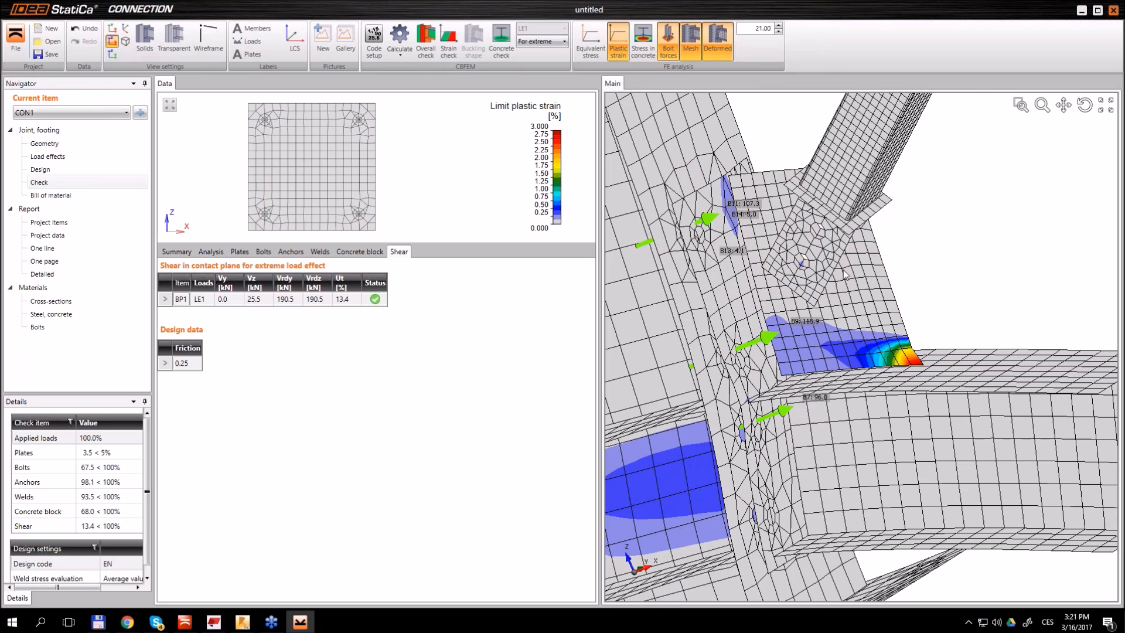
# Examine the deformed gusset plate CPL1a and the diagonal's connecting plate from above and from the side
pyautogui.scroll(-2, 867, 287)
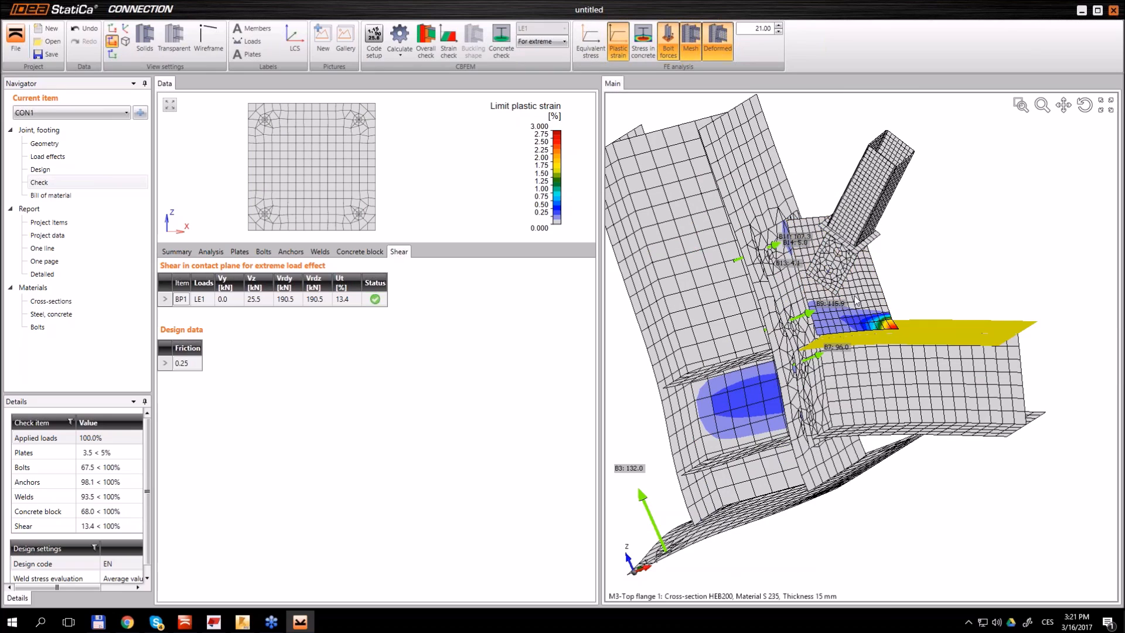
pyautogui.moveTo(866, 290); pyautogui.dragTo(834, 363, button='right')
pyautogui.scroll(1, 834, 364)
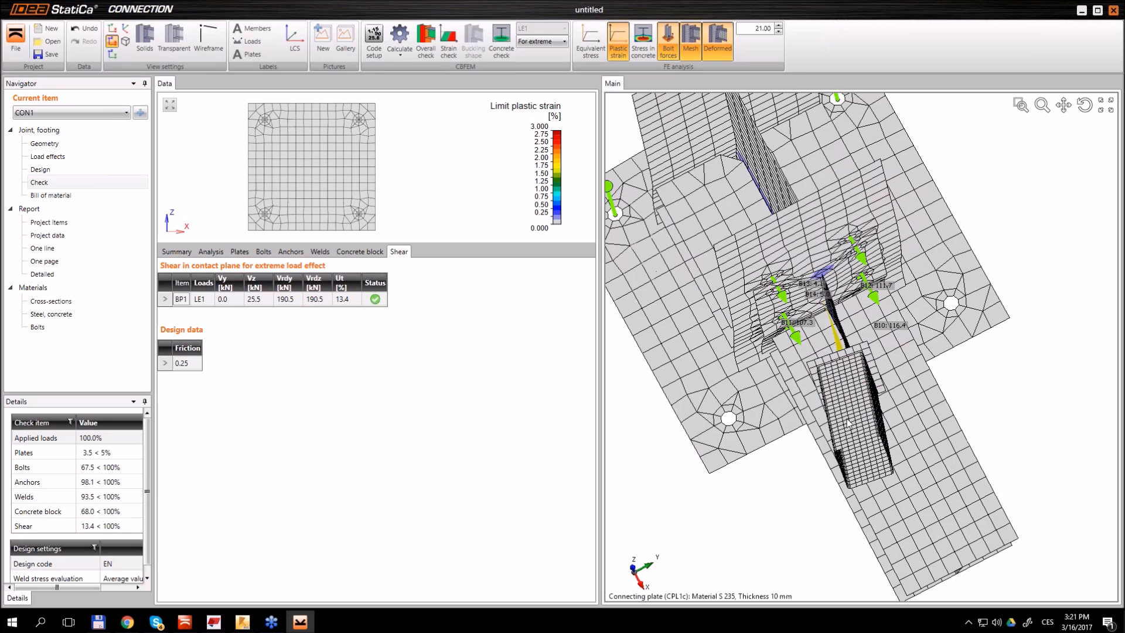
pyautogui.scroll(4, 852, 345)
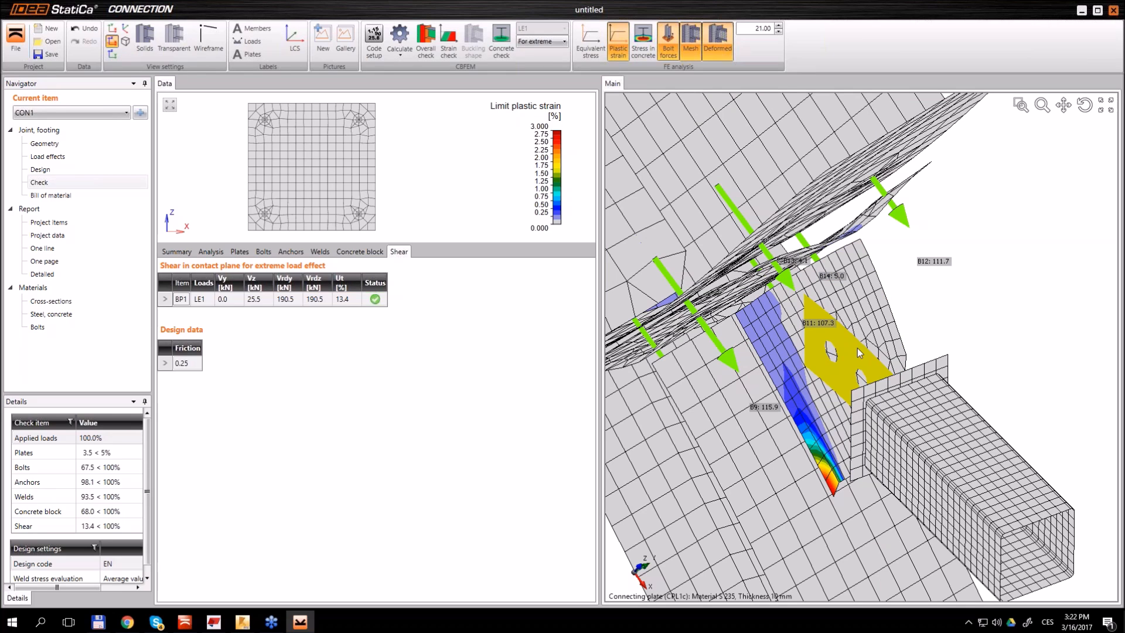
pyautogui.keyDown('ctrl'); pyautogui.moveTo(974, 357); pyautogui.dragTo(967, 186, button='middle'); pyautogui.keyUp('ctrl')
pyautogui.scroll(-2, 887, 378)
pyautogui.keyDown('ctrl'); pyautogui.moveTo(887, 378); pyautogui.dragTo(894, 335, button='middle'); pyautogui.keyUp('ctrl')
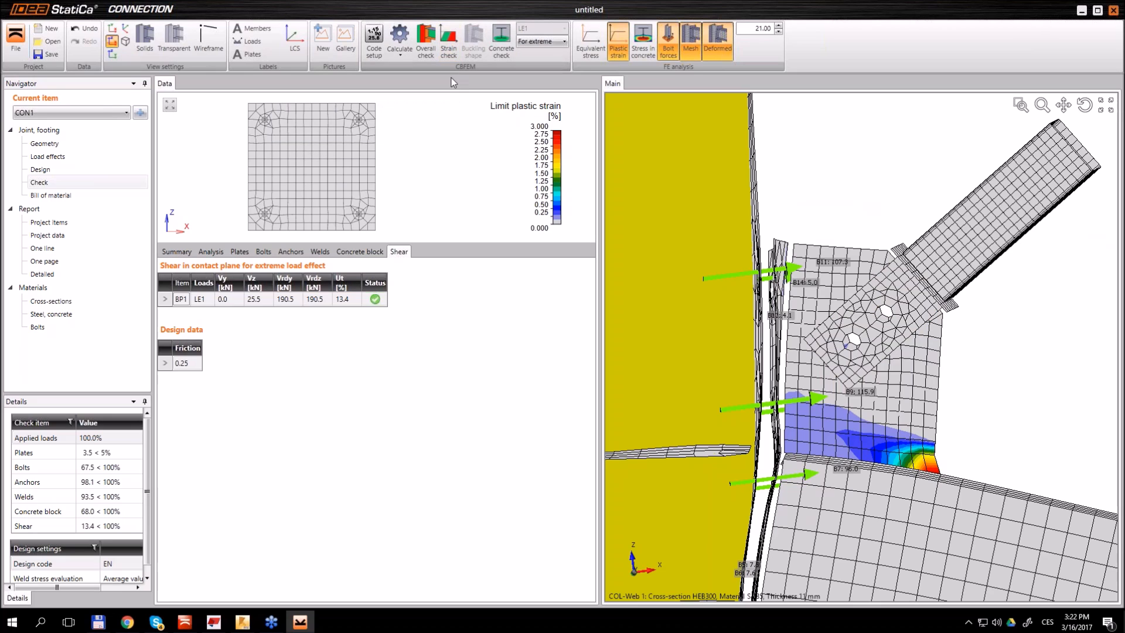
# Switch back to the overall check and review the checks of the diagonal's bolts B13 and B14
pyautogui.click(428, 45)
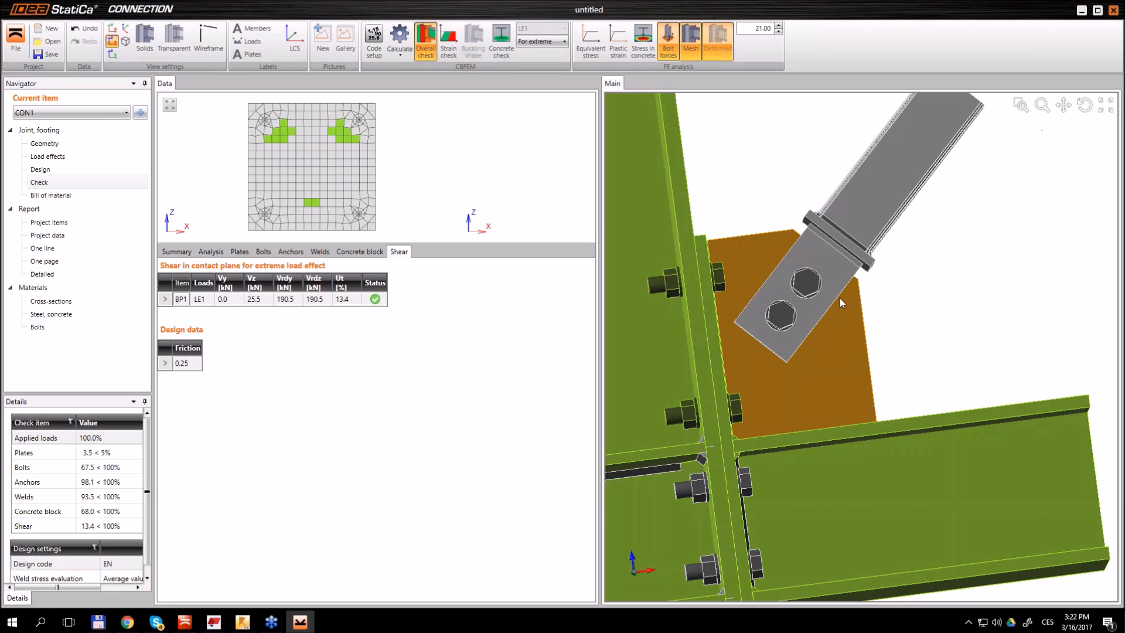
pyautogui.click(810, 289)
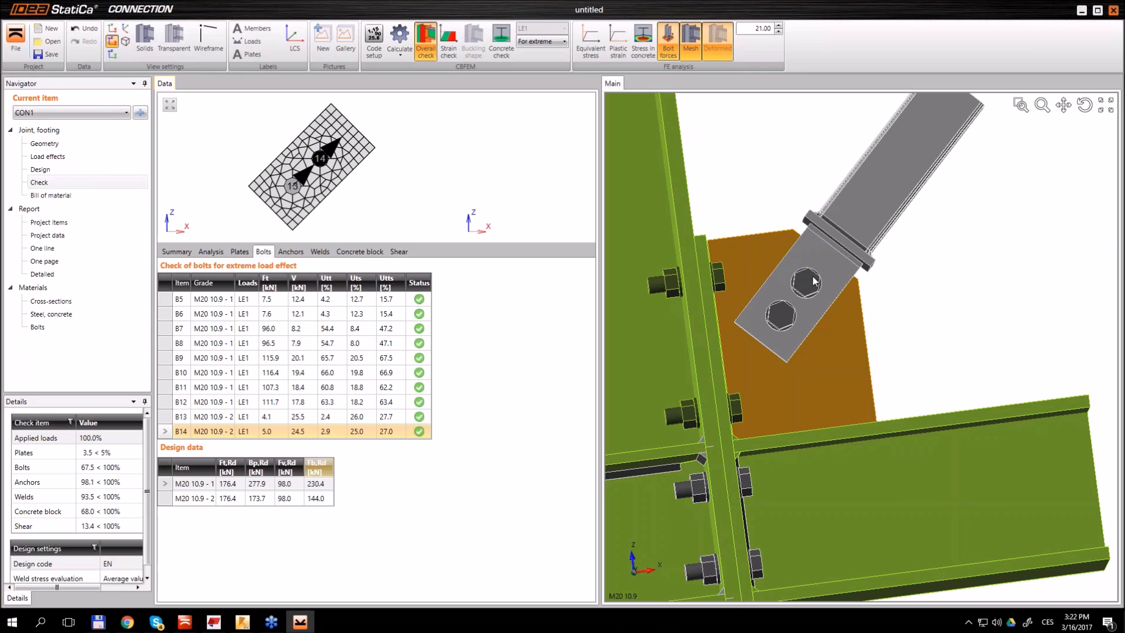
pyautogui.click(792, 313)
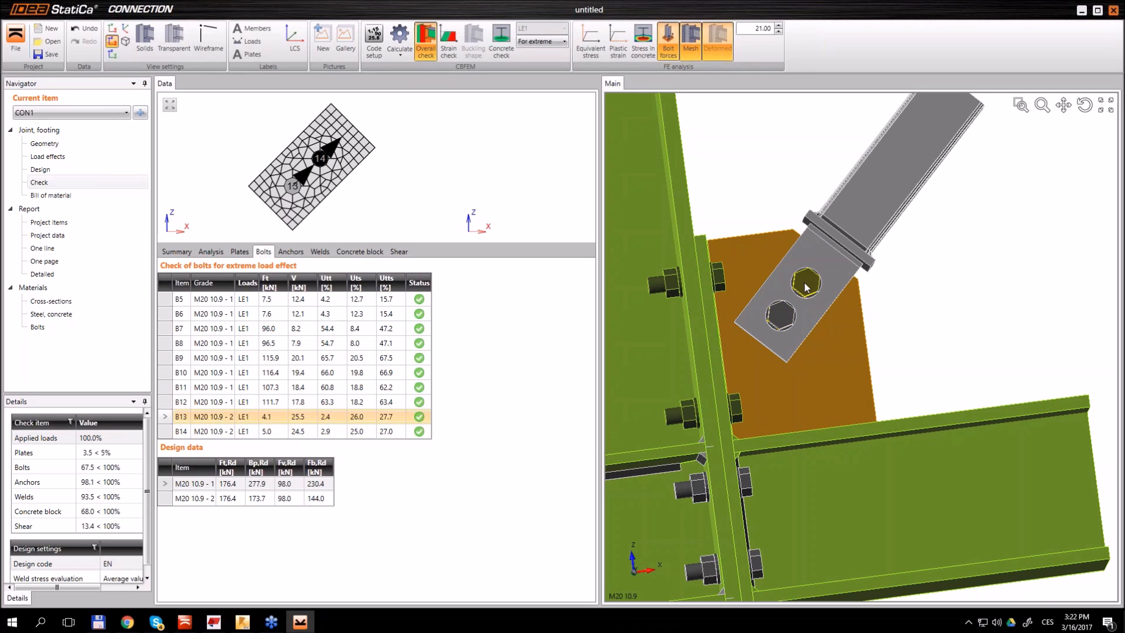
pyautogui.click(273, 432)
# Inspect the diagonal's bolted connection to the gusset plate from above, and view the whole joint with its foundation block and anchors
pyautogui.scroll(-2, 912, 288)
pyautogui.scroll(-3, 910, 285)
pyautogui.moveTo(911, 285); pyautogui.dragTo(874, 346, button='middle')
pyautogui.scroll(1, 876, 317)
pyautogui.scroll(1, 877, 320)
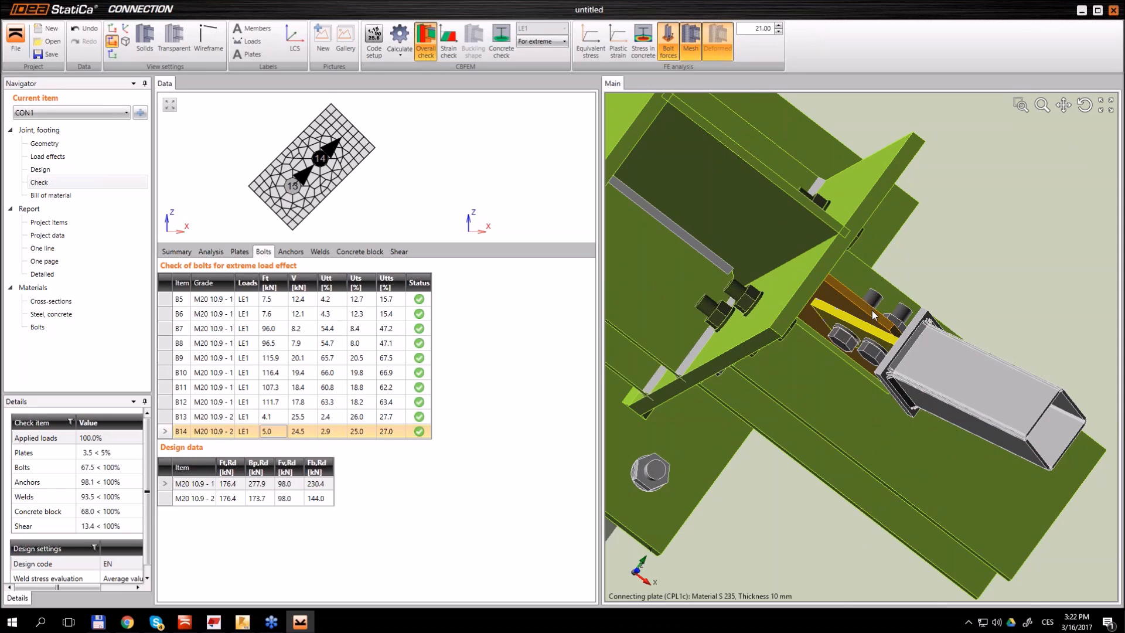
pyautogui.scroll(-2, 879, 346)
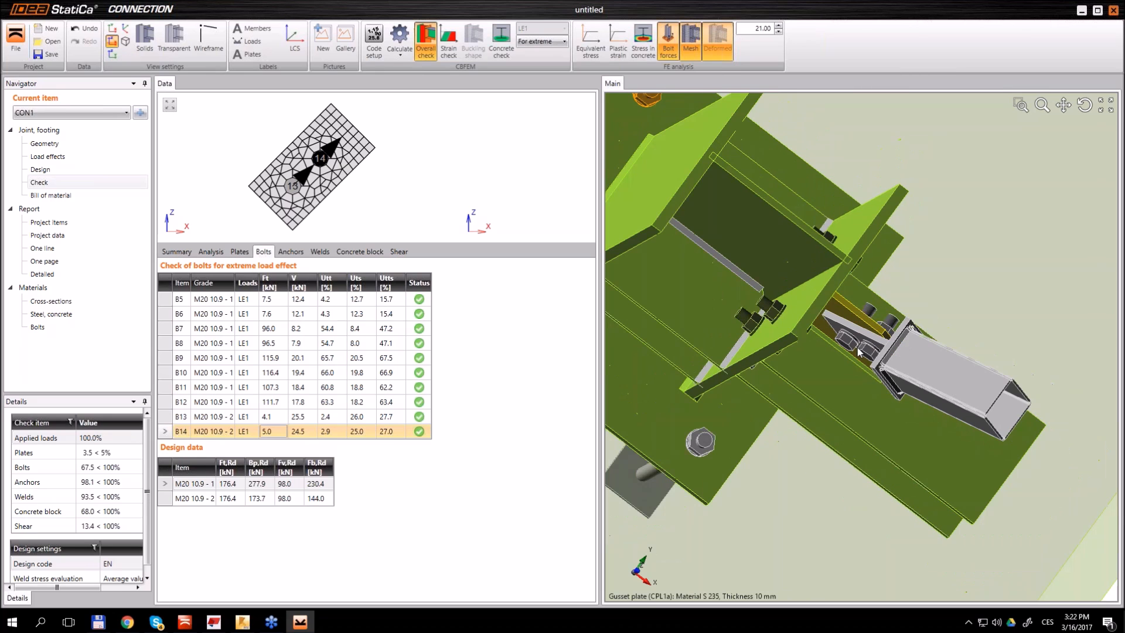
pyautogui.moveTo(852, 424); pyautogui.dragTo(891, 332, button='right')
pyautogui.moveTo(989, 384); pyautogui.dragTo(973, 359, button='right')
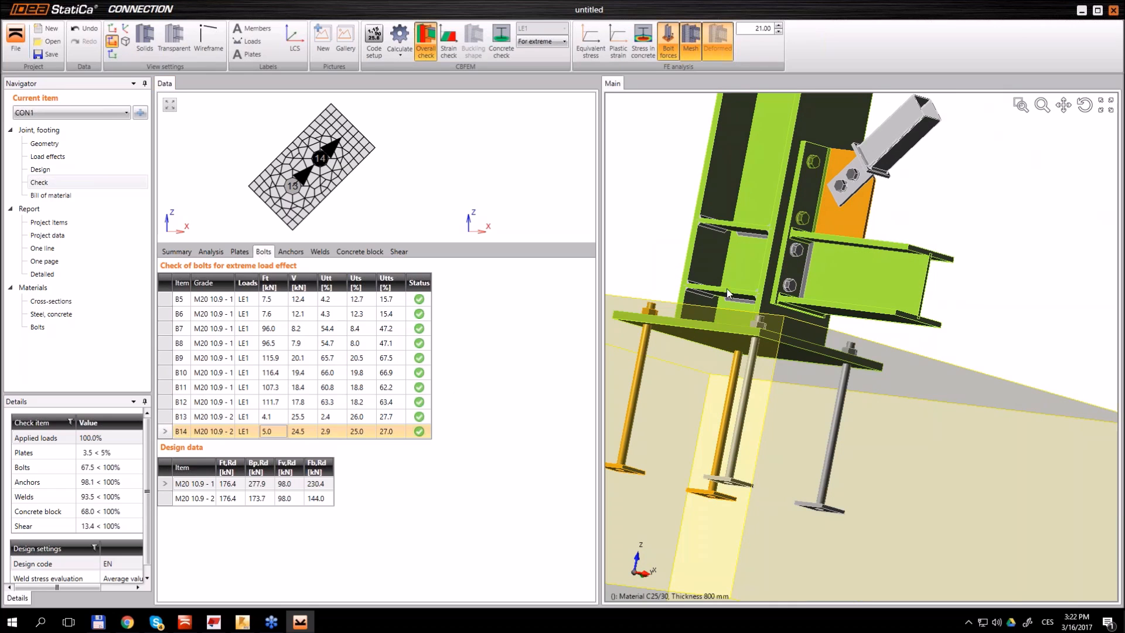
pyautogui.scroll(-4, 729, 294)
pyautogui.moveTo(915, 324); pyautogui.dragTo(661, 224, button='right')
pyautogui.moveTo(774, 309); pyautogui.dragTo(871, 280, button='middle')
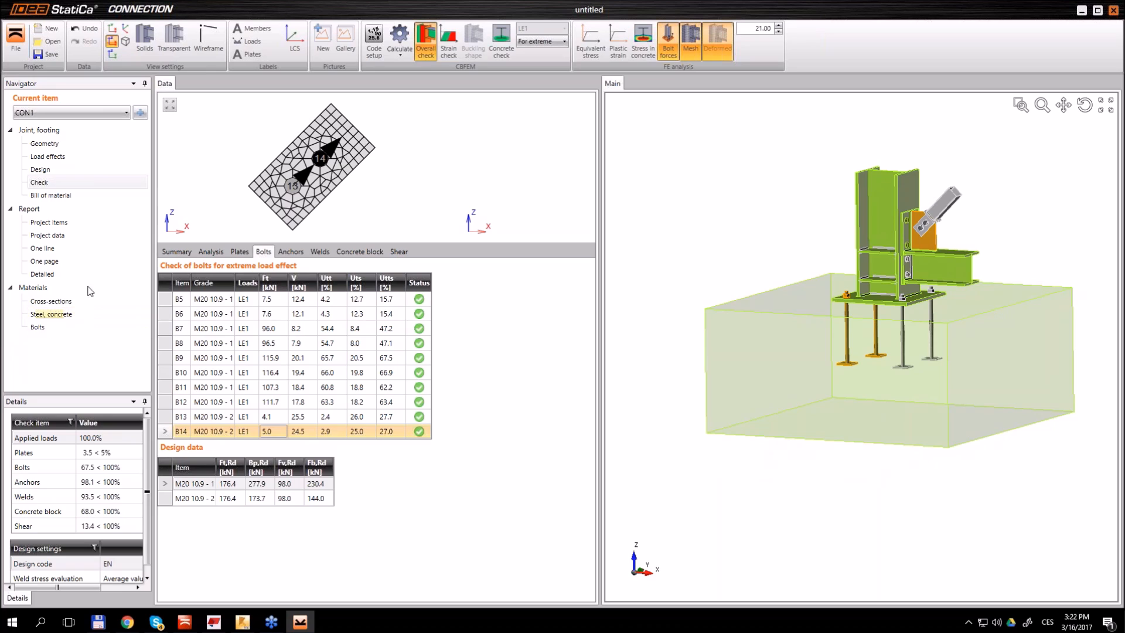
# Review the one-line report and the one-page report with its members, load effects and check summary
pyautogui.click(47, 249)
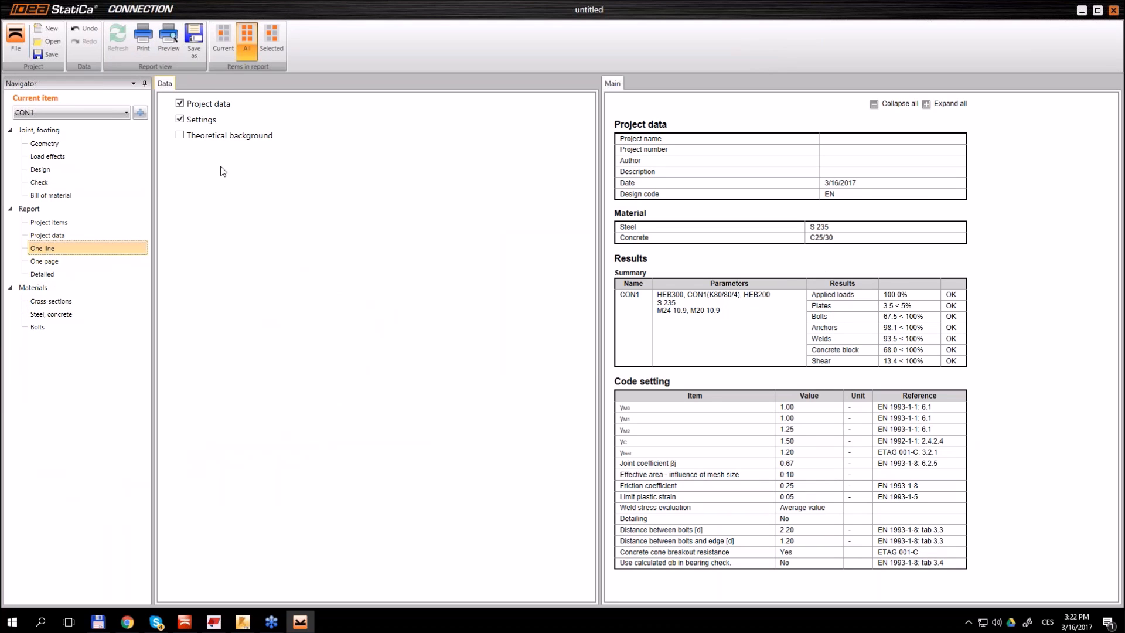
pyautogui.click(42, 261)
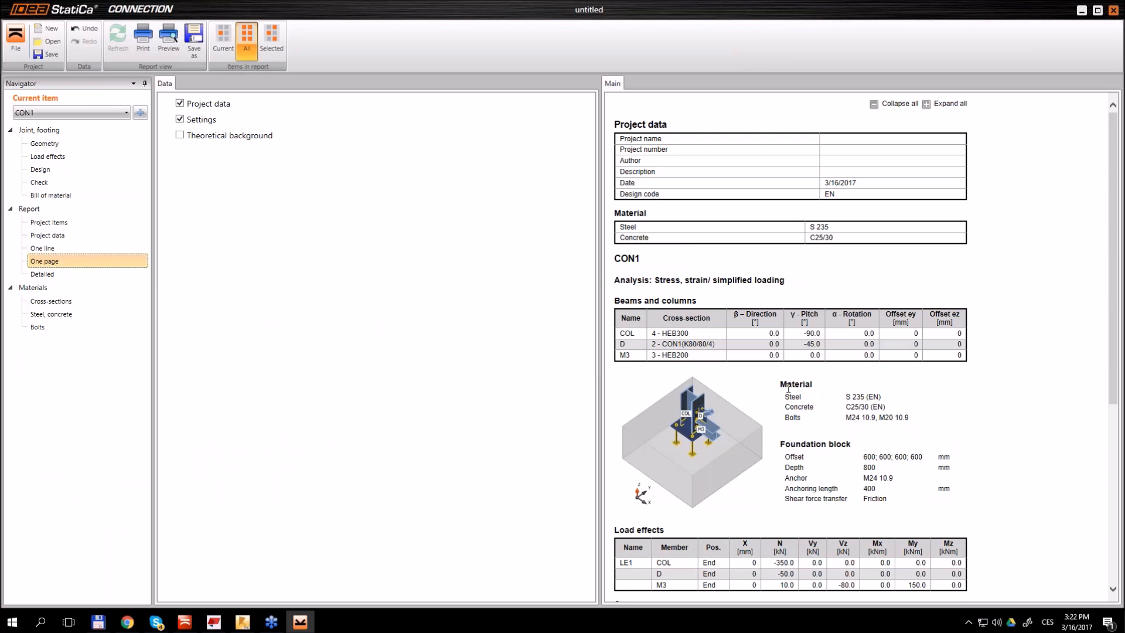
pyautogui.scroll(-5, 782, 398)
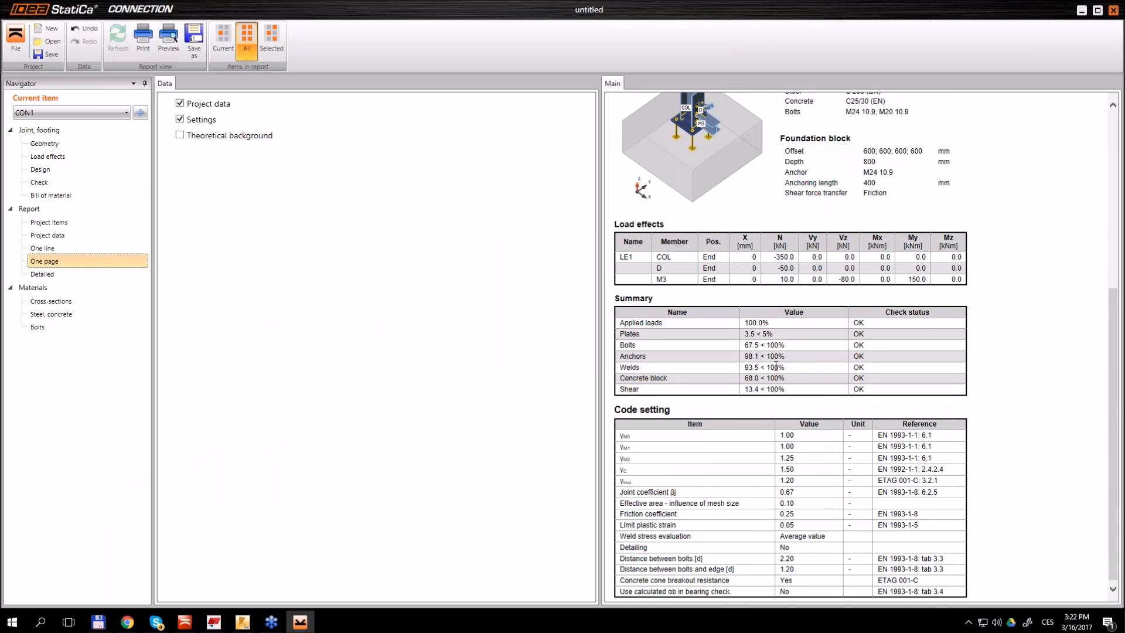
pyautogui.scroll(4, 776, 366)
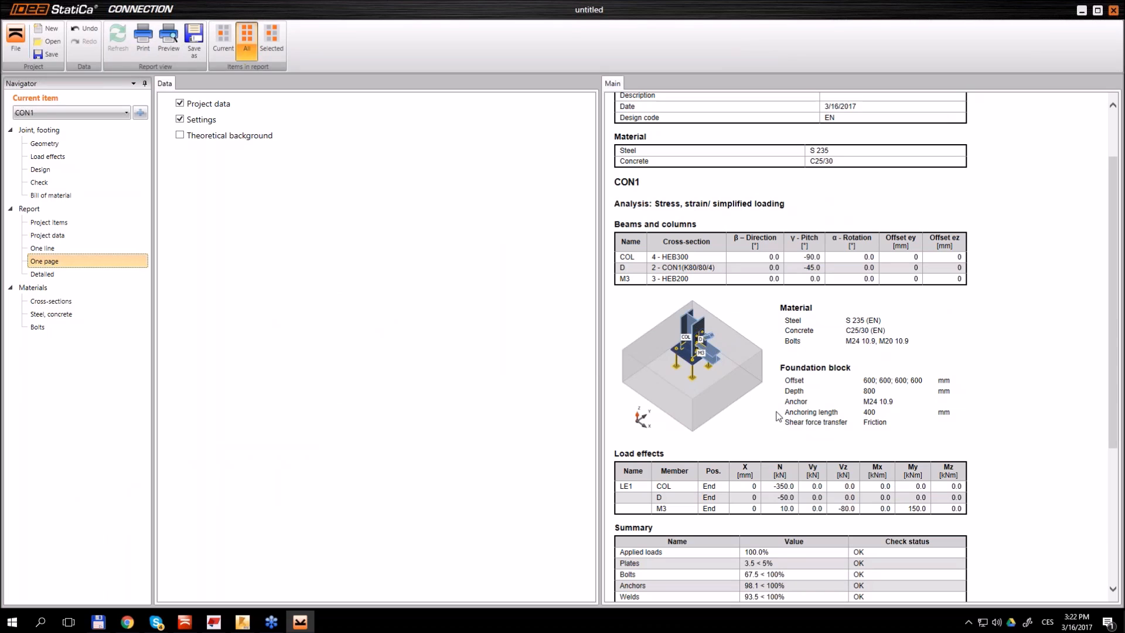
# Generate the detailed report with the bill of material, its drawings and the theoretical background included
pyautogui.click(55, 275)
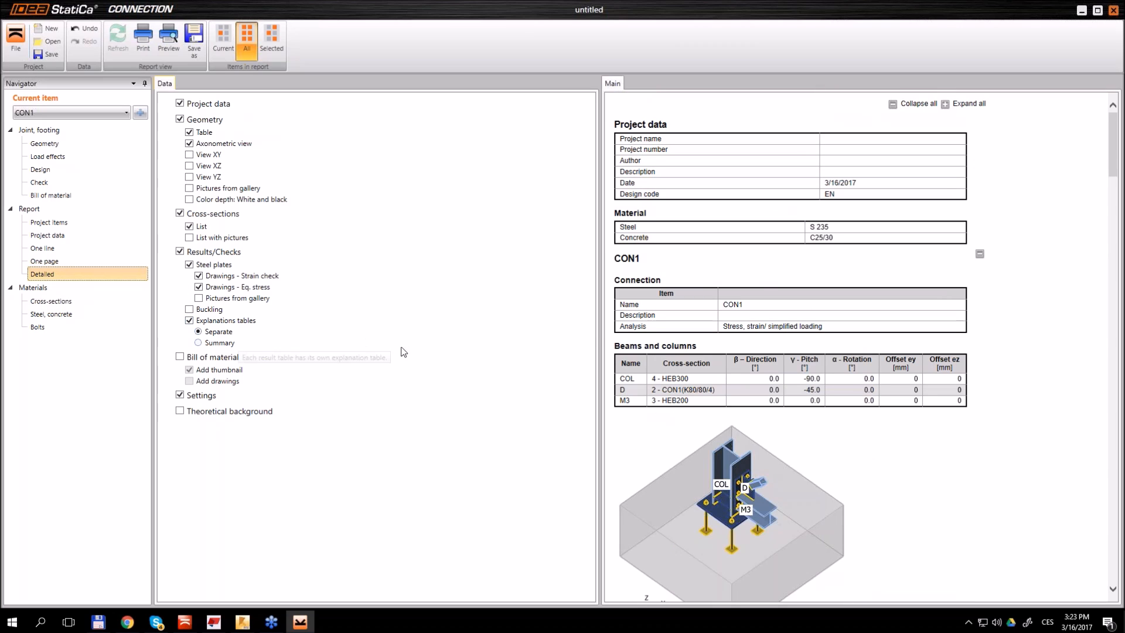
pyautogui.moveTo(600, 319); pyautogui.dragTo(386, 320)
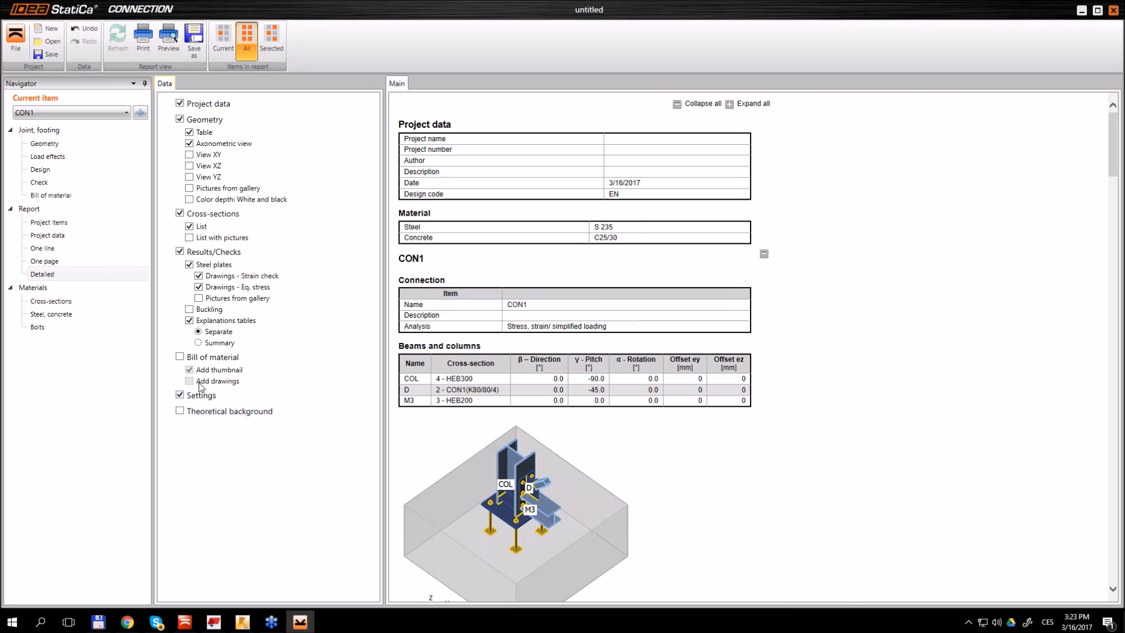
pyautogui.click(180, 357)
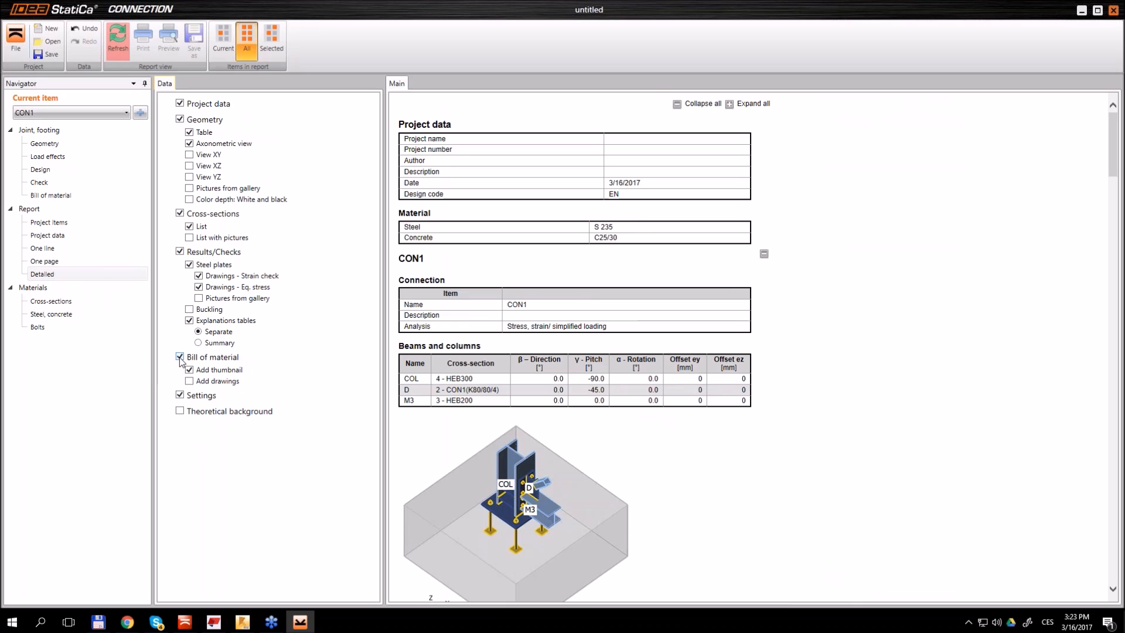
pyautogui.click(190, 382)
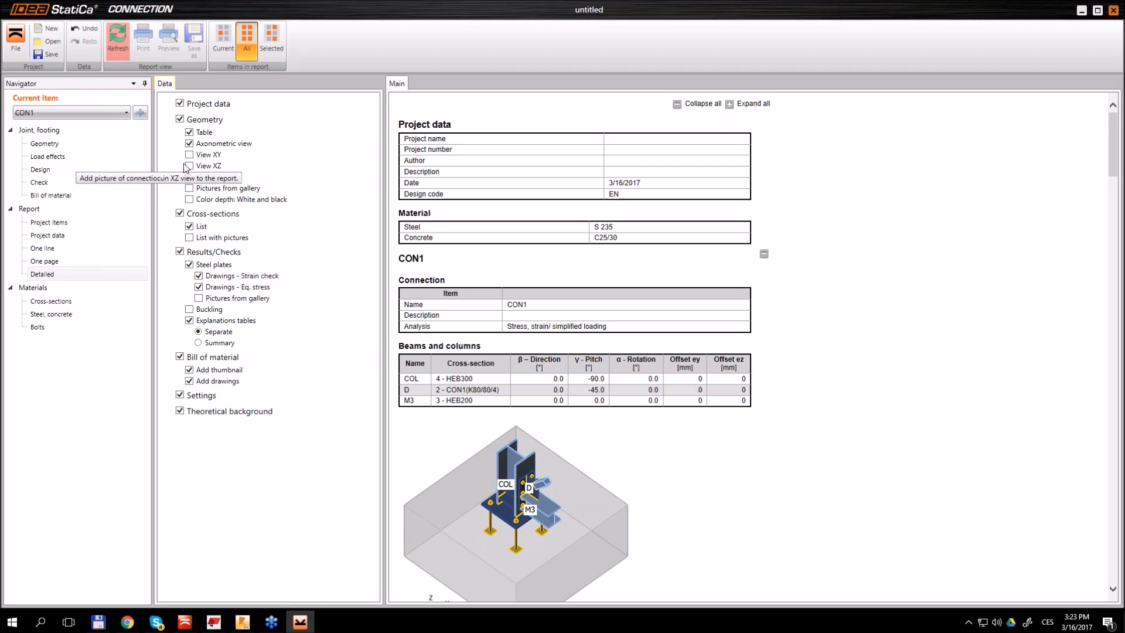
pyautogui.click(117, 38)
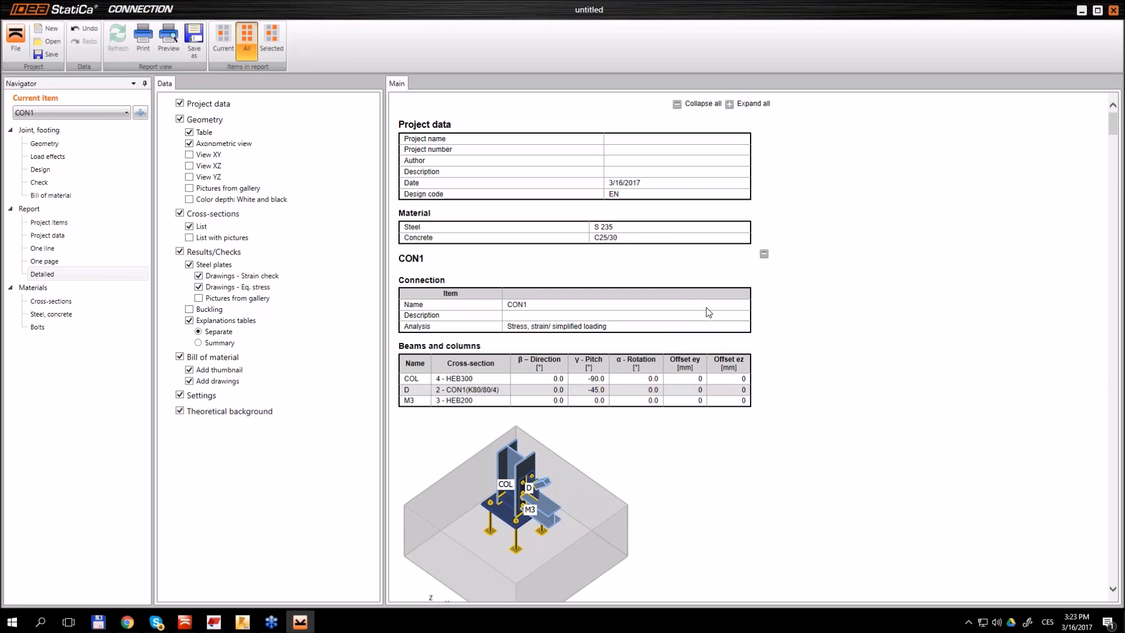
# Review the detailed report from the joint's geometry and load effects through the plate, anchor, bolt, weld and concrete block checks
pyautogui.scroll(-5, 708, 312)
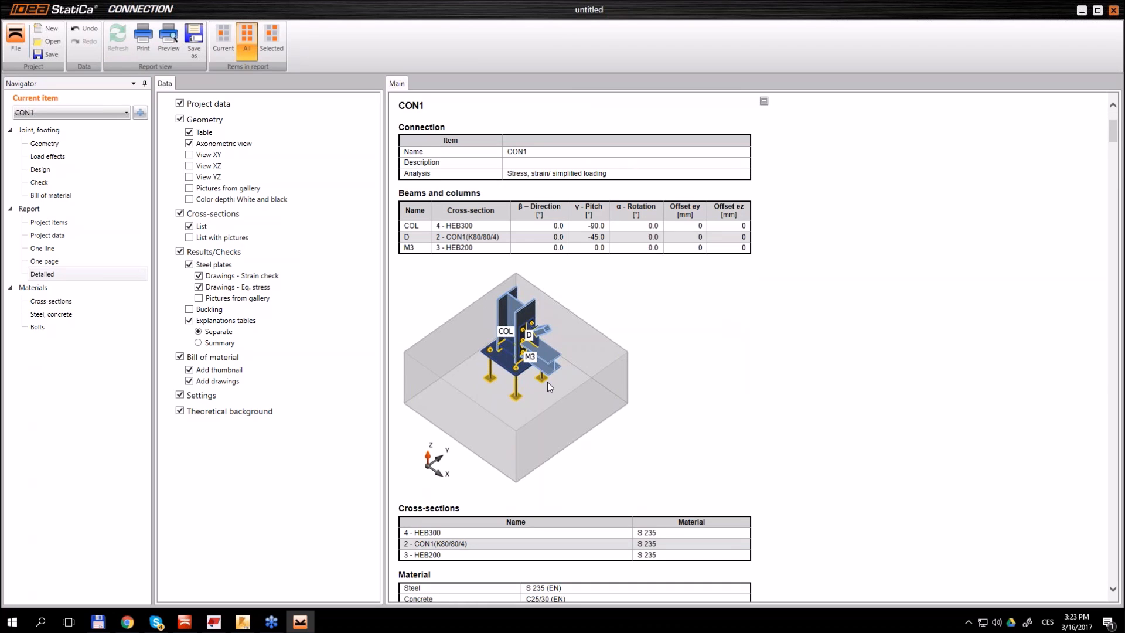
pyautogui.scroll(-5, 551, 372)
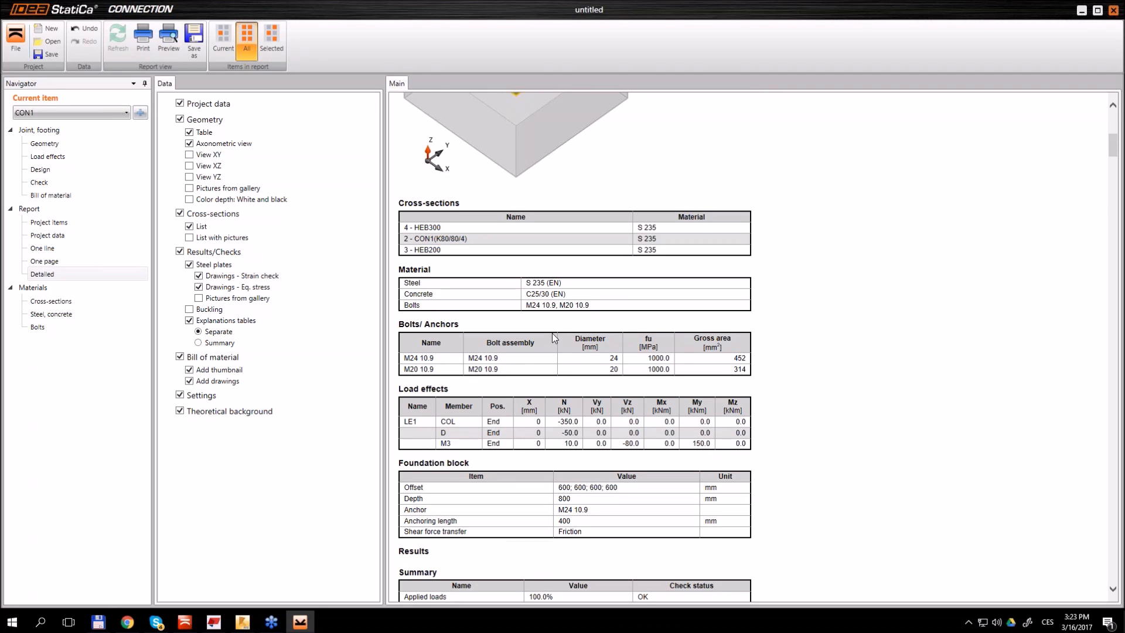
pyautogui.scroll(-1, 552, 332)
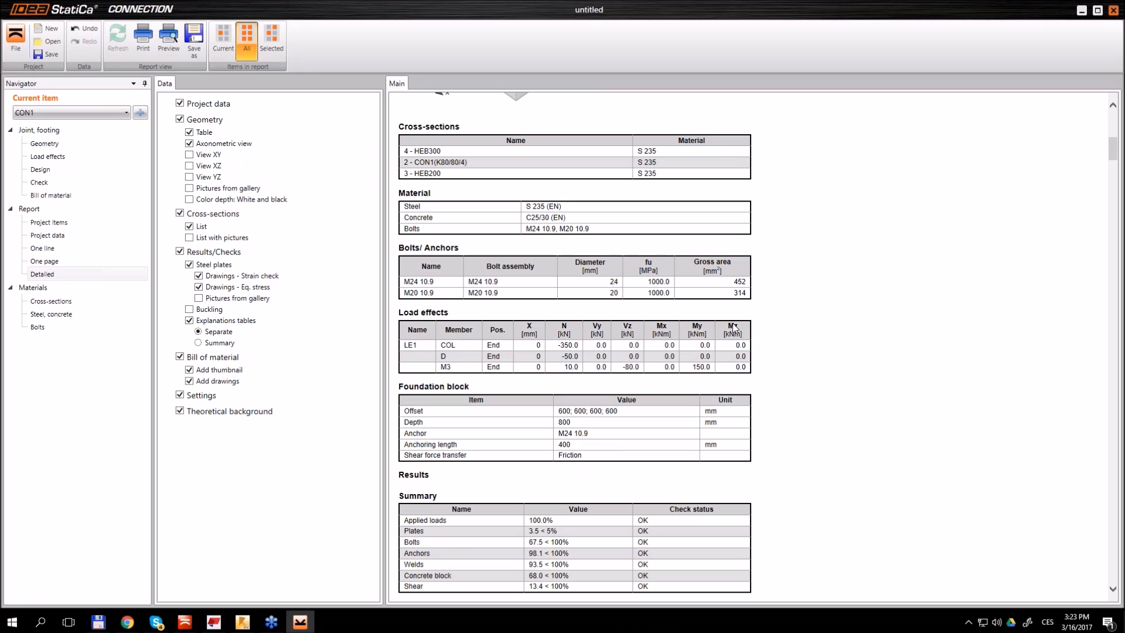
pyautogui.scroll(-2, 765, 308)
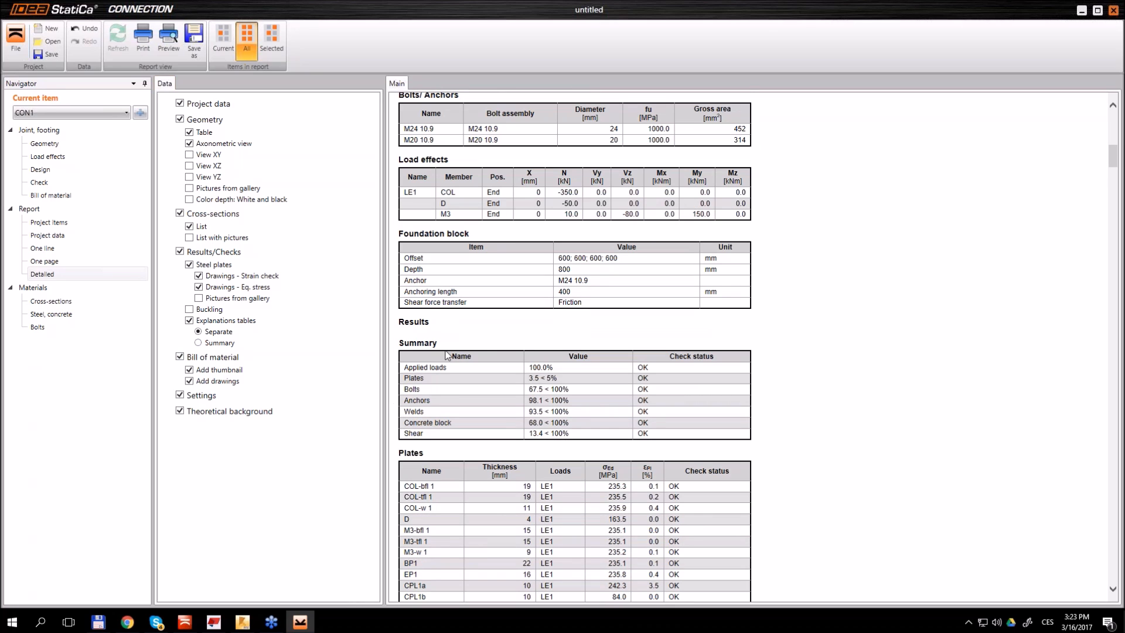
pyautogui.scroll(-3, 430, 452)
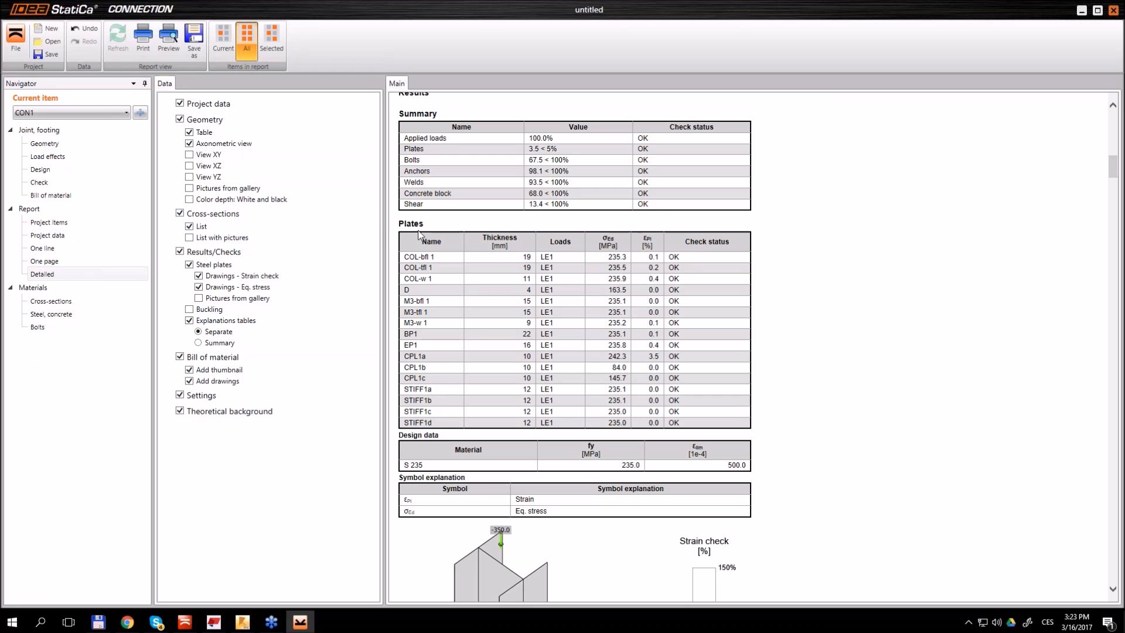
pyautogui.scroll(-15, 423, 226)
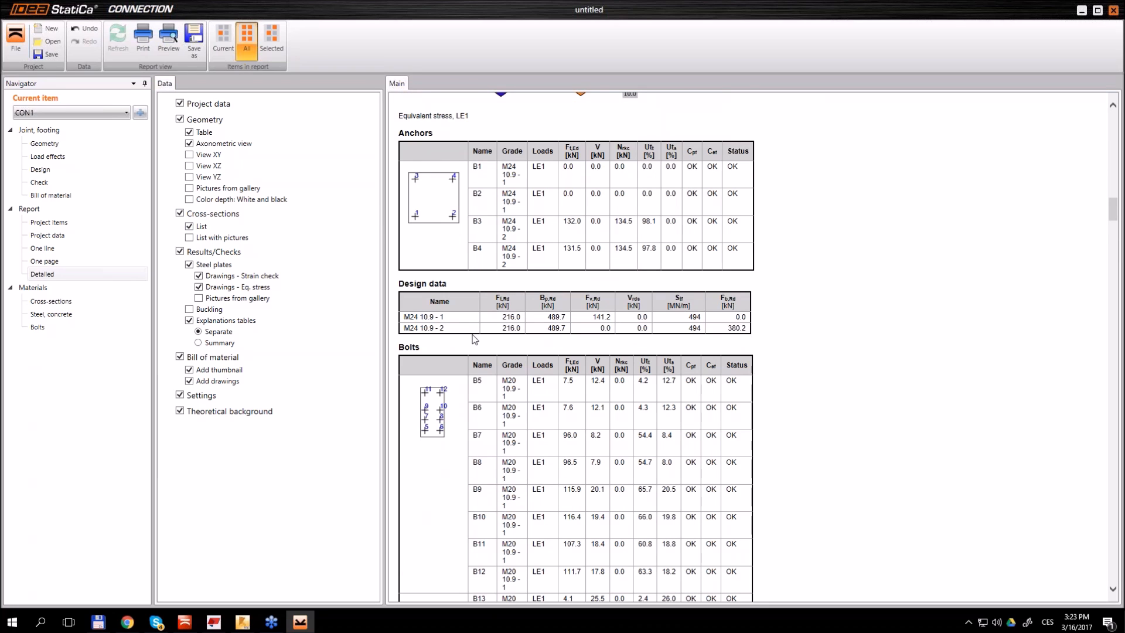
pyautogui.scroll(-8, 454, 410)
pyautogui.scroll(-3, 562, 386)
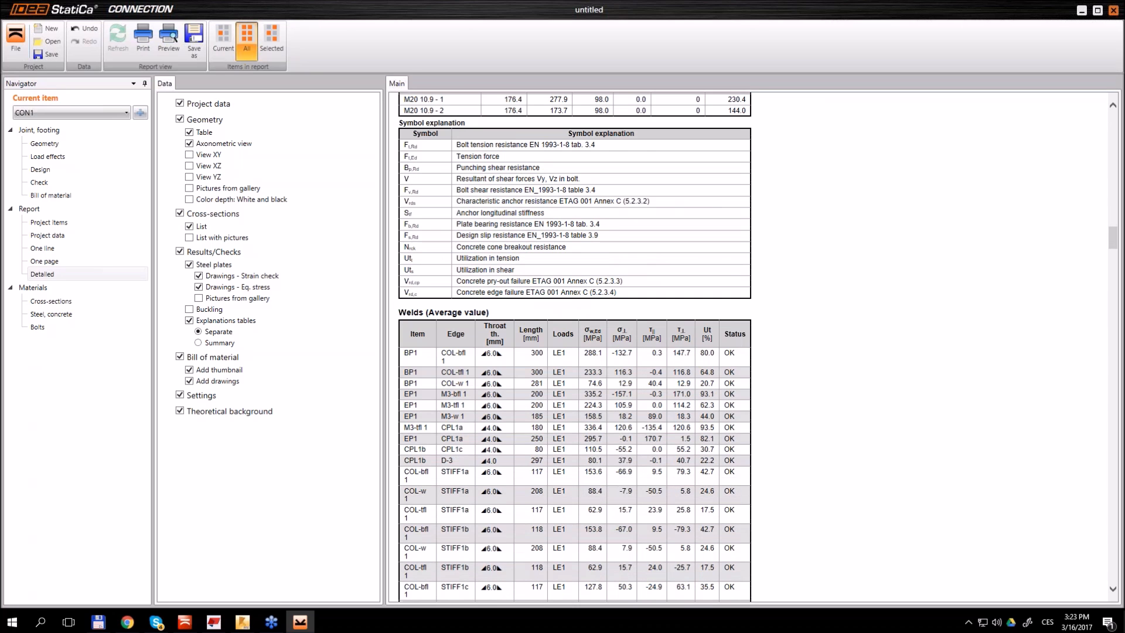
pyautogui.scroll(-15, 531, 417)
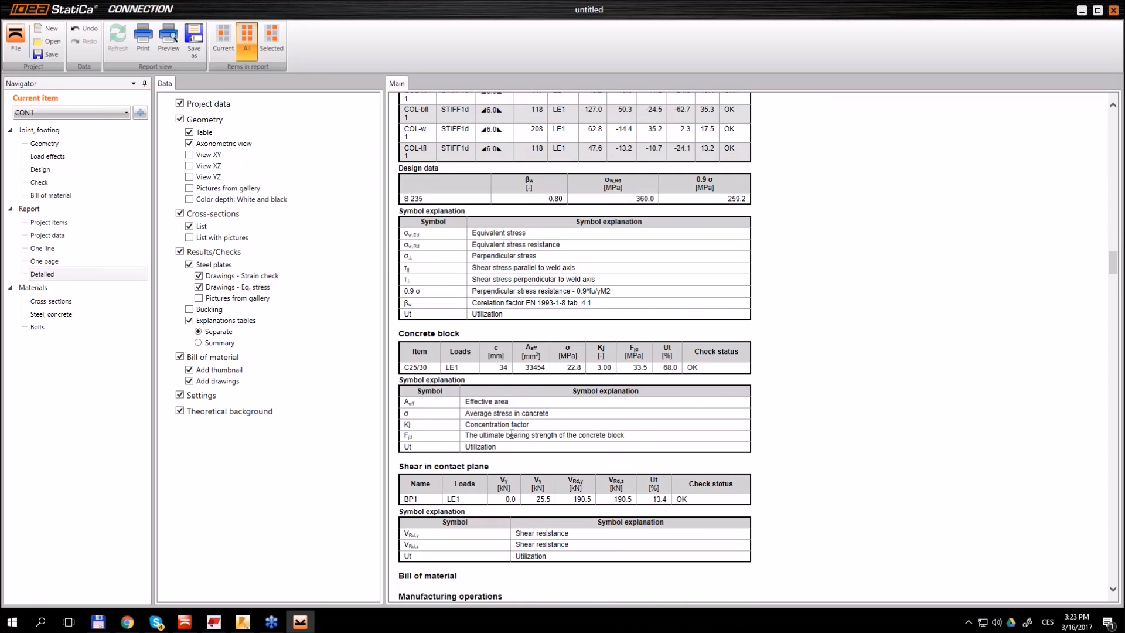
# Examine the report's bill of material and the dimensioned drawings of the base plate, end plate, connecting plates and stiffener
pyautogui.scroll(-2, 512, 431)
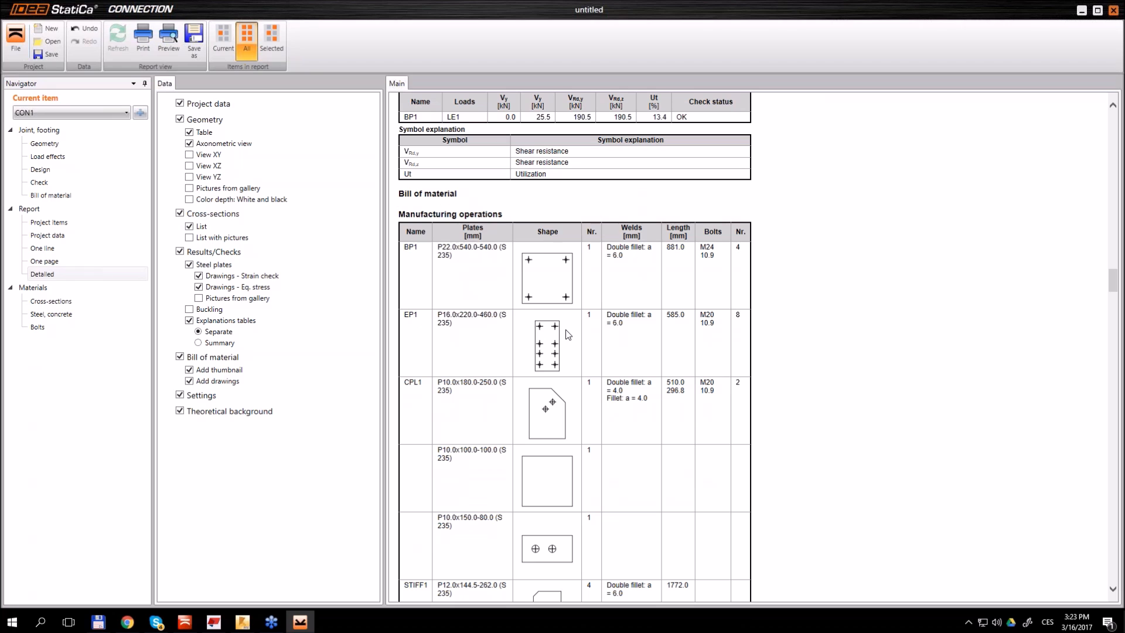
pyautogui.scroll(-2, 567, 334)
pyautogui.scroll(2, 516, 266)
pyautogui.scroll(-8, 572, 328)
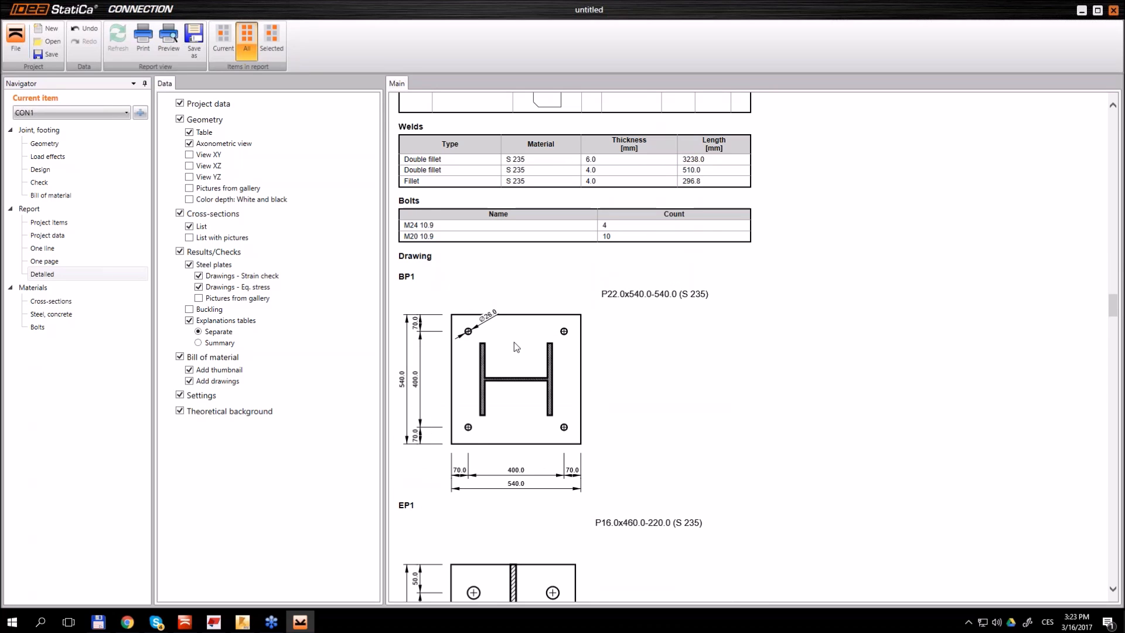
pyautogui.scroll(-3, 517, 347)
pyautogui.scroll(-10, 538, 400)
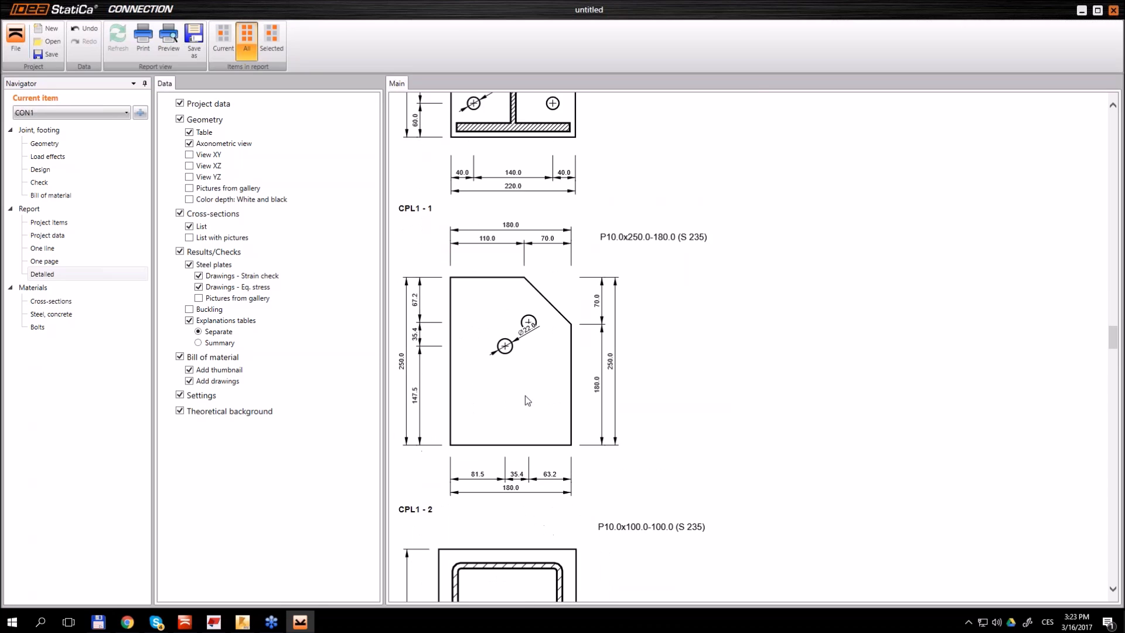
pyautogui.scroll(-10, 527, 399)
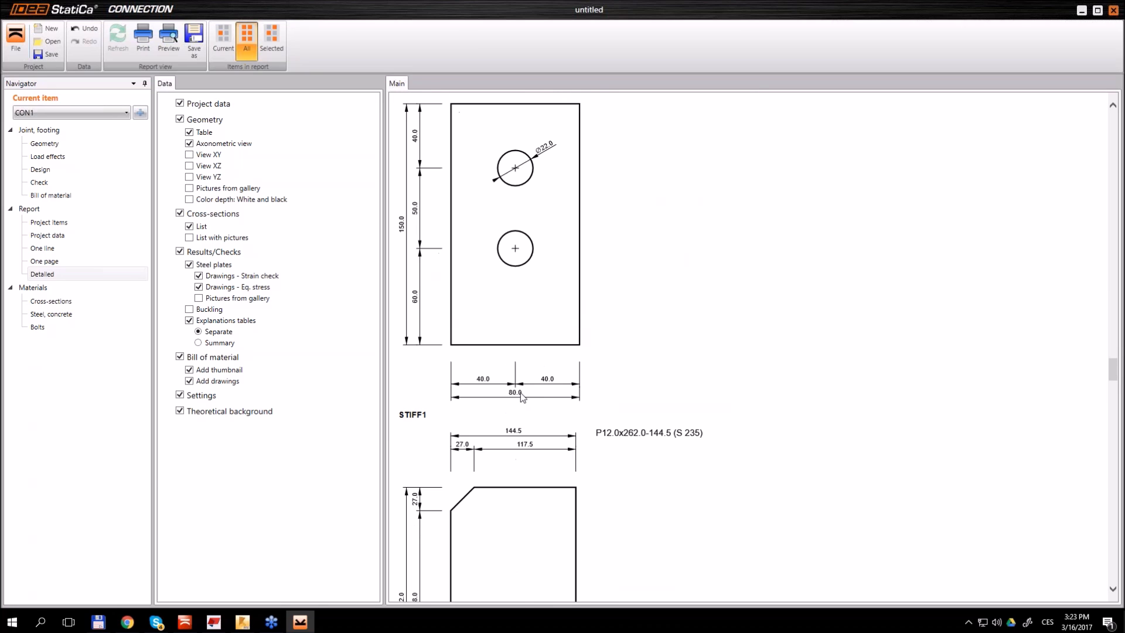
# Look through the report's code settings and theoretical background, and return to the beginning of the report
pyautogui.scroll(-15, 541, 370)
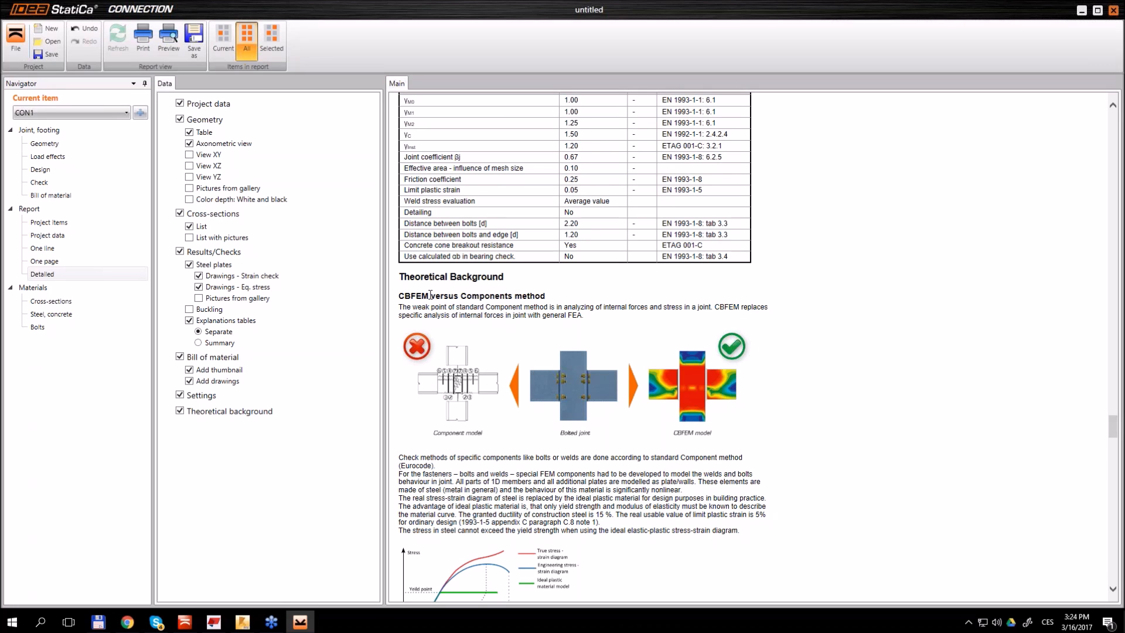
pyautogui.scroll(-3, 513, 363)
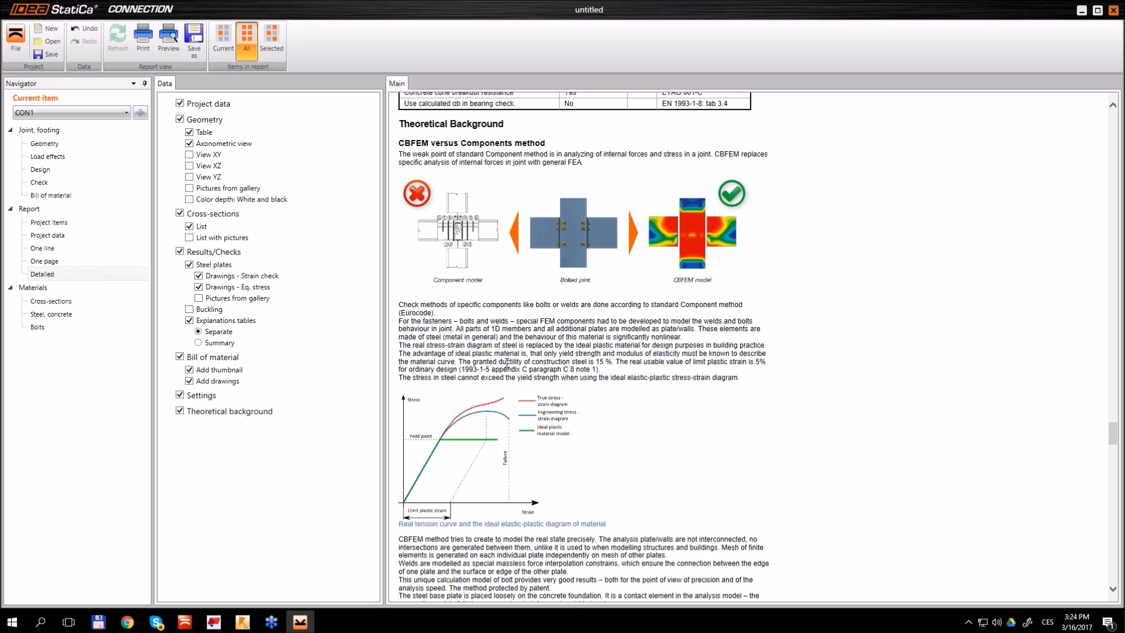
pyautogui.scroll(-20, 505, 368)
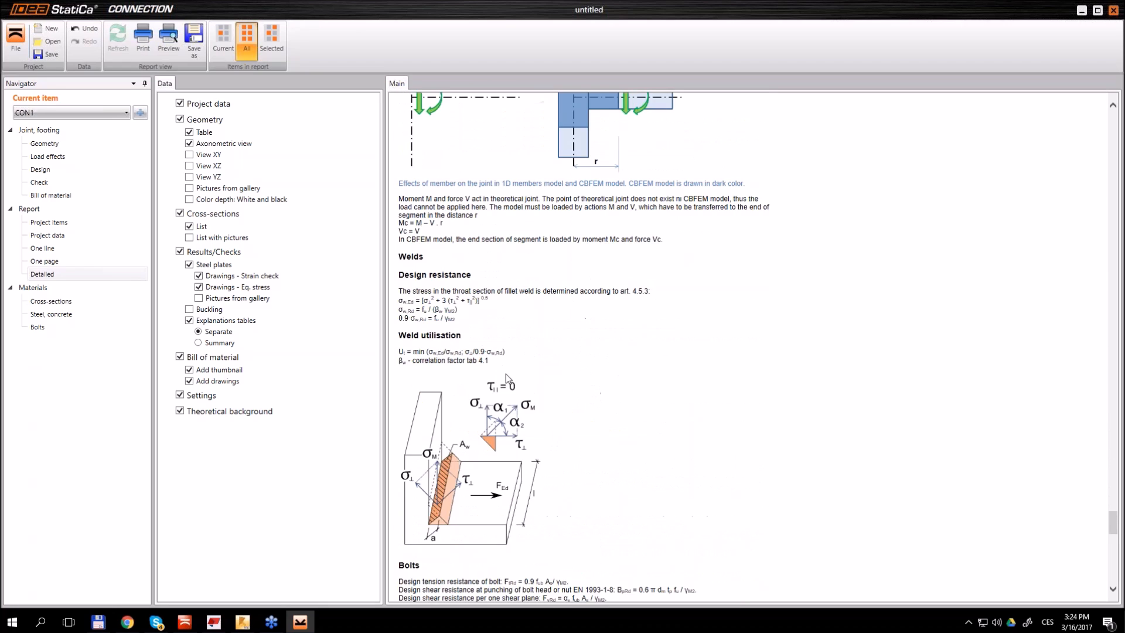
pyautogui.moveTo(1112, 570); pyautogui.dragTo(1017, 51)
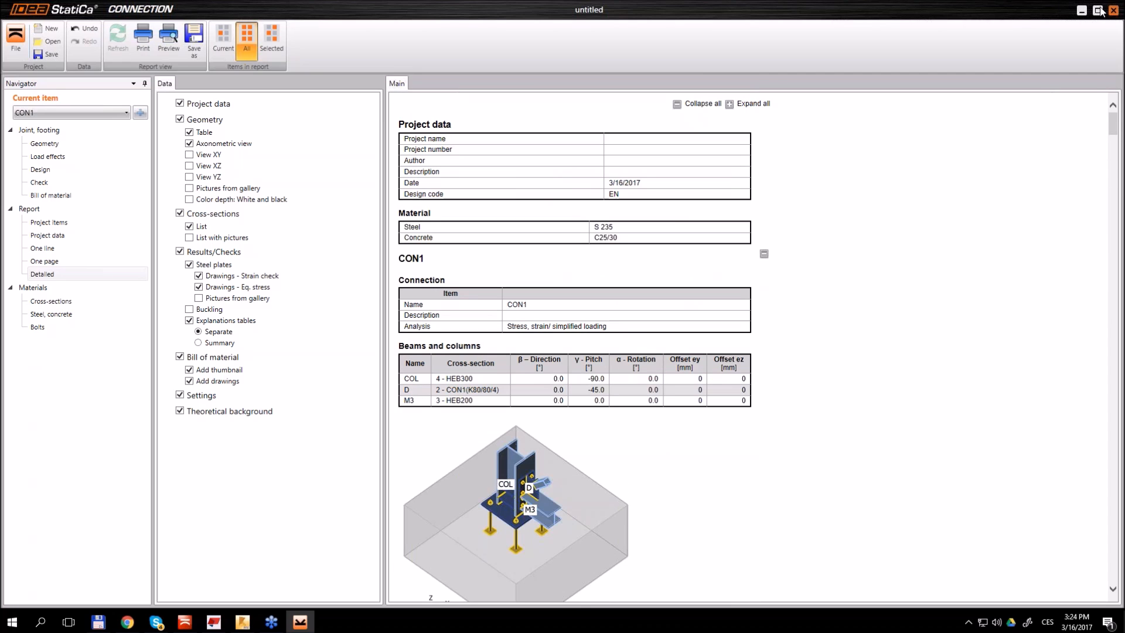
# Switch to the Steel hall model in Tekla Structures and view the joint of column, beam and two diagonals
pyautogui.click(1082, 9)
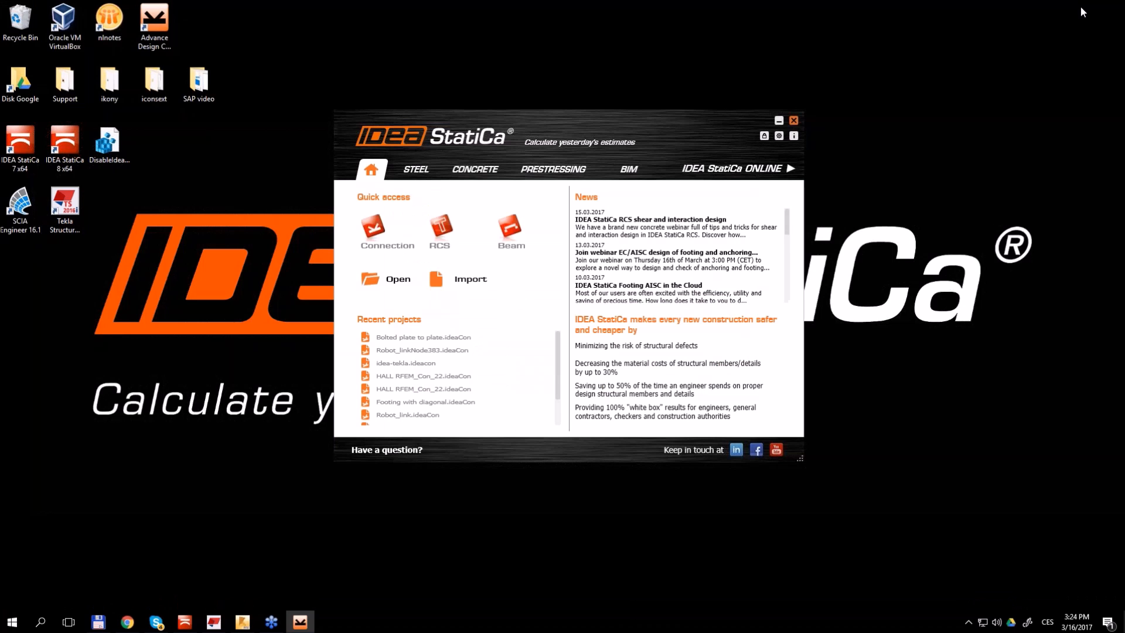
pyautogui.click(212, 624)
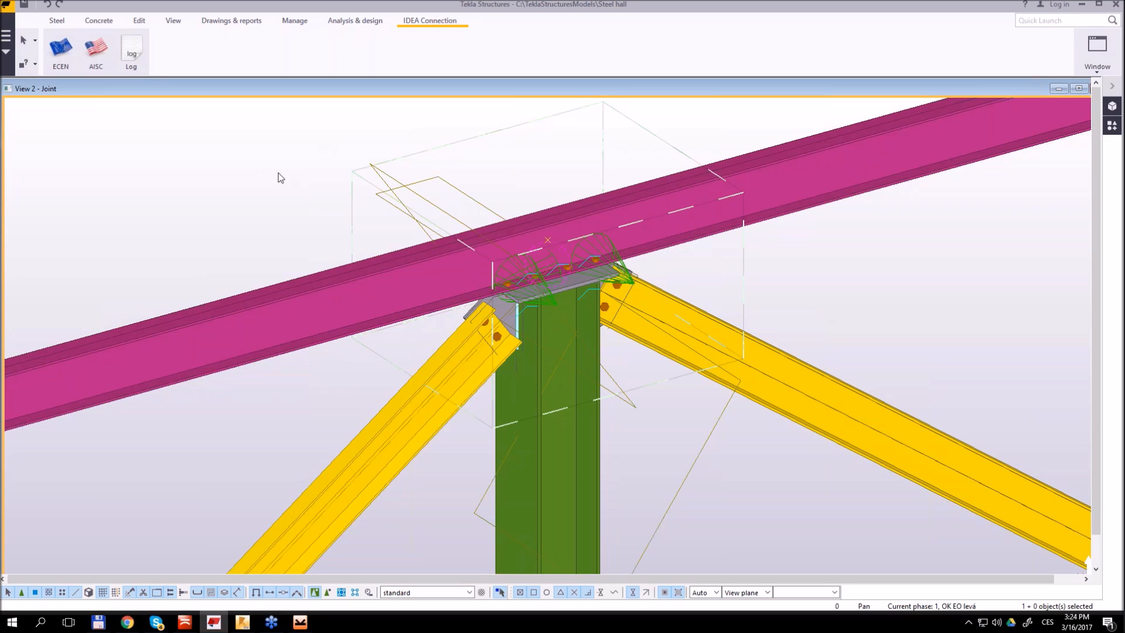
pyautogui.keyDown('ctrl'); pyautogui.moveTo(262, 178); pyautogui.dragTo(268, 186, button='middle'); pyautogui.keyUp('ctrl')
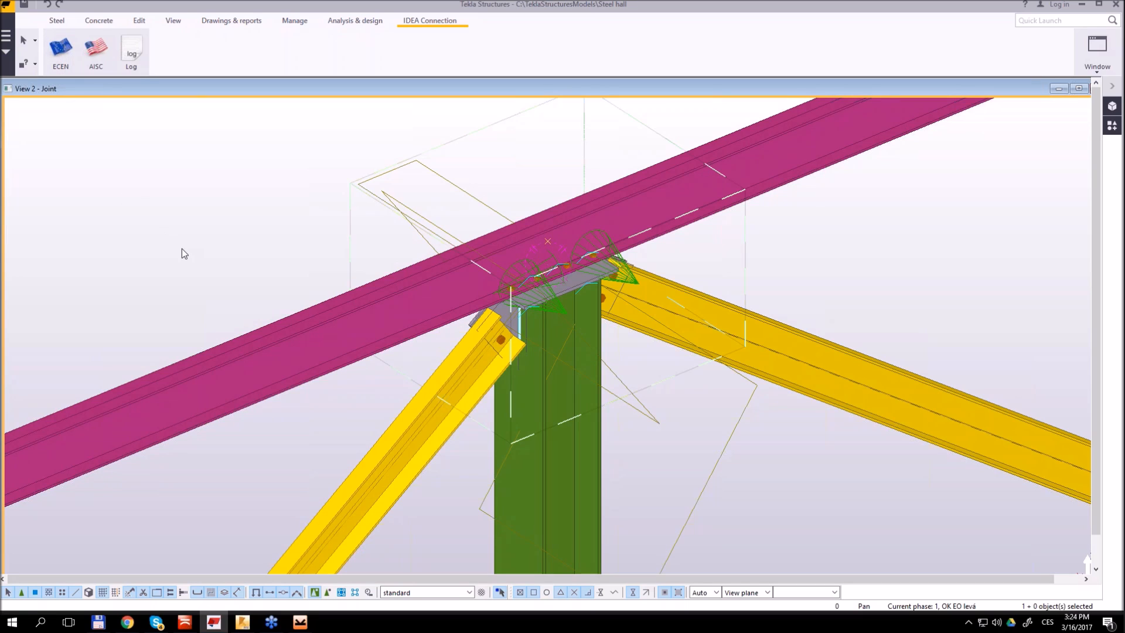
# Start the Eurocode connection export and pick the joint's connection point, its column, the continuous beam and both diagonals
pyautogui.click(59, 64)
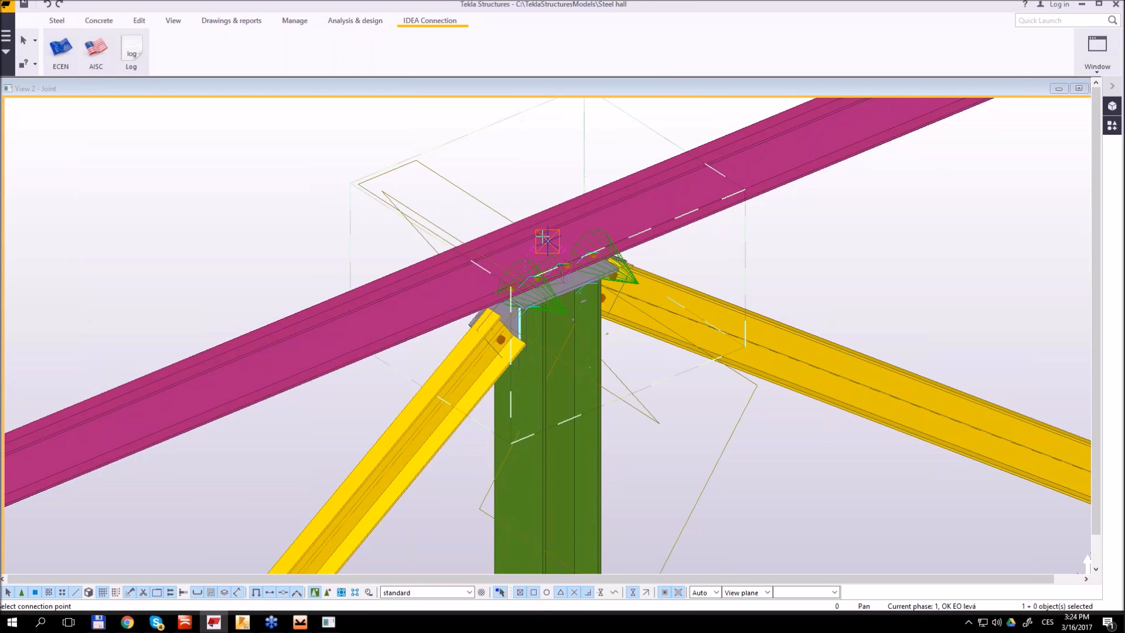
pyautogui.scroll(2, 550, 243)
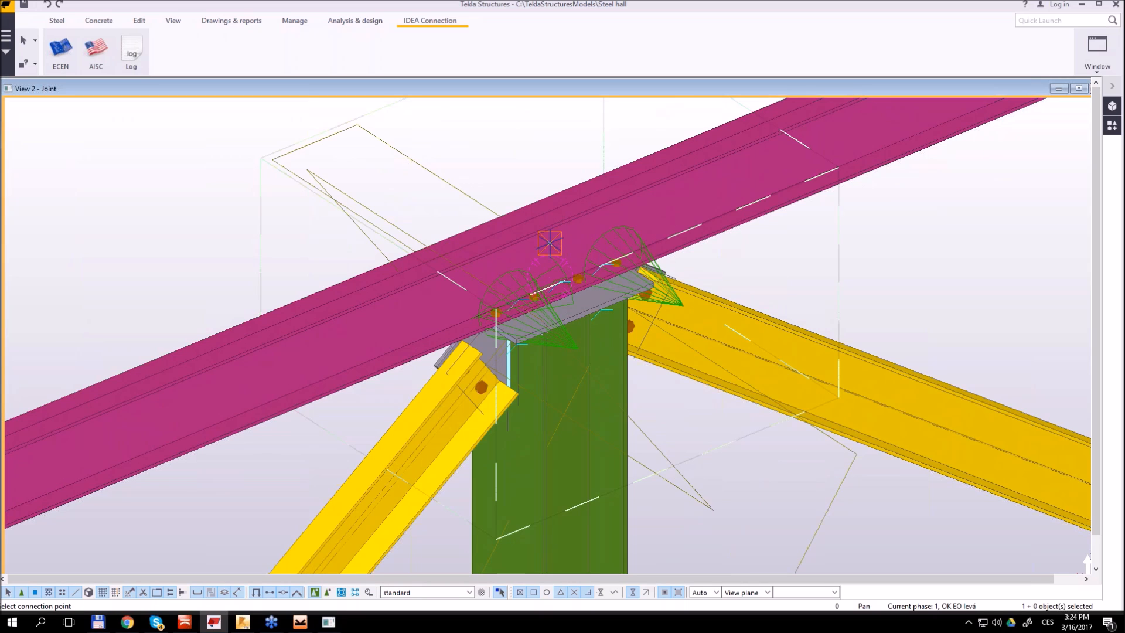
pyautogui.click(549, 243)
pyautogui.scroll(-2, 583, 362)
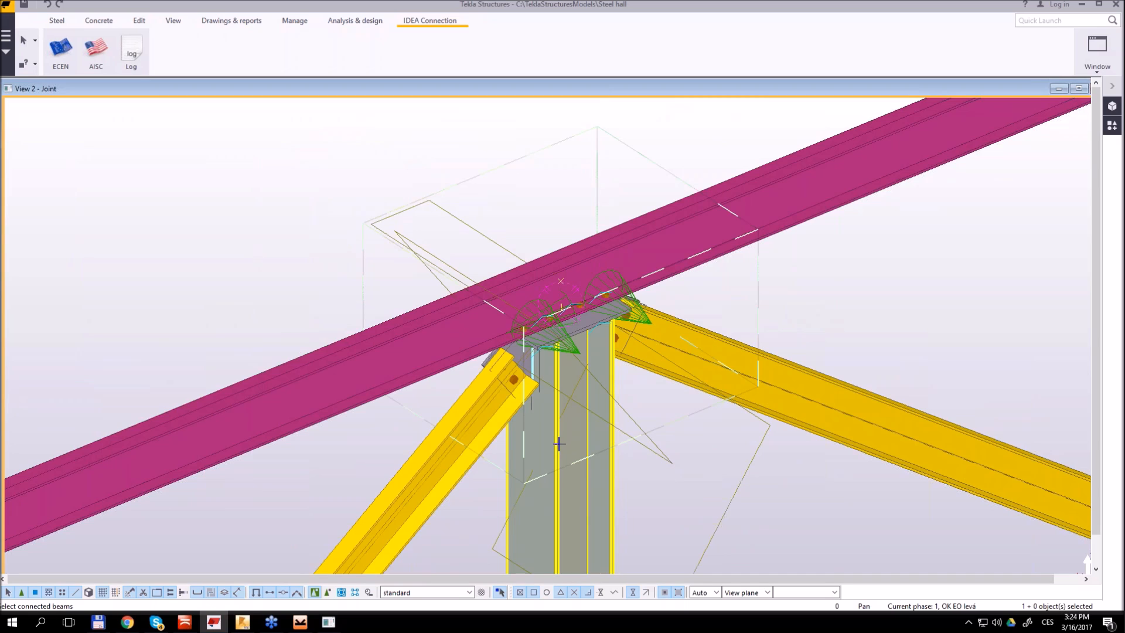
pyautogui.click(646, 223)
pyautogui.click(483, 453)
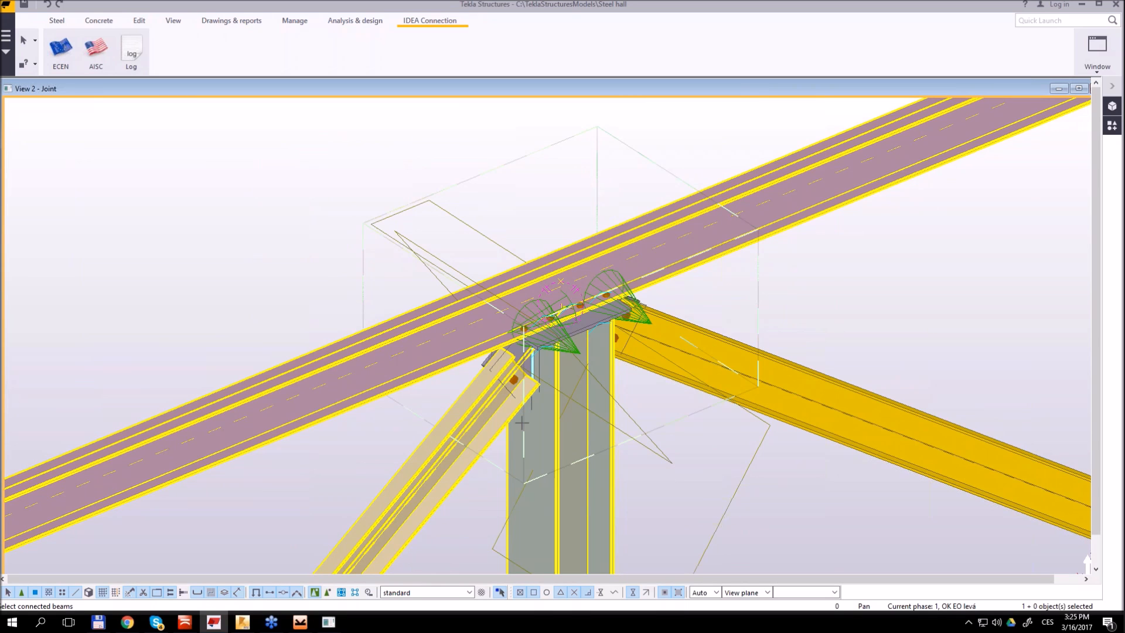
pyautogui.click(718, 350)
# Add the plates, bolts and welds around the joint to the export and save it as idea-tekla on the Desktop
pyautogui.middleClick(457, 515)
pyautogui.moveTo(451, 520); pyautogui.dragTo(702, 159)
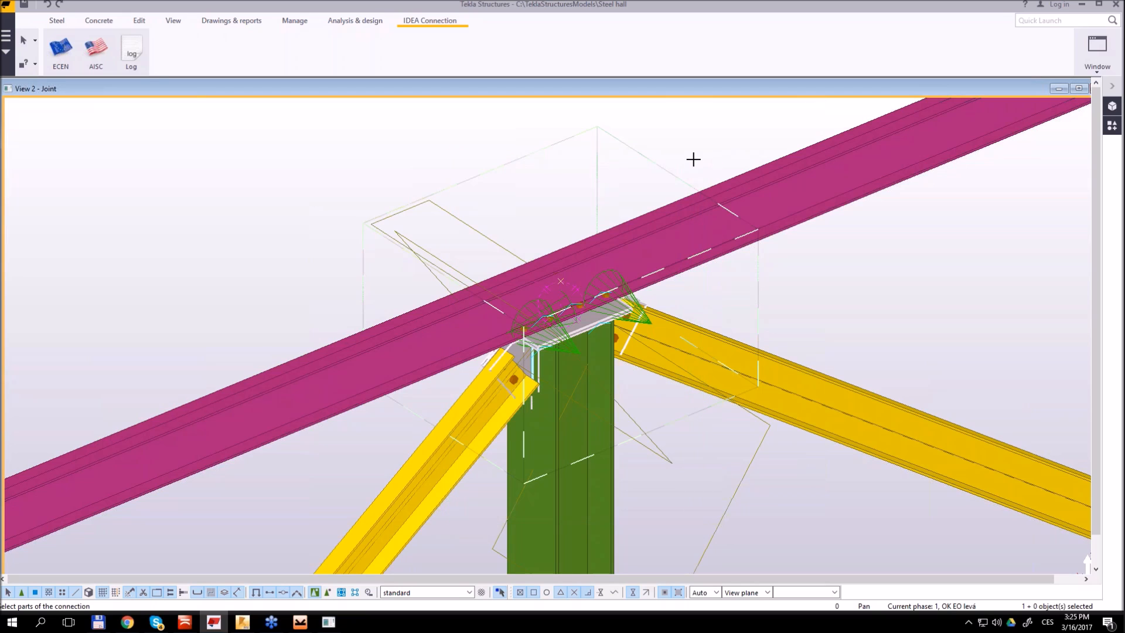
pyautogui.middleClick(551, 182)
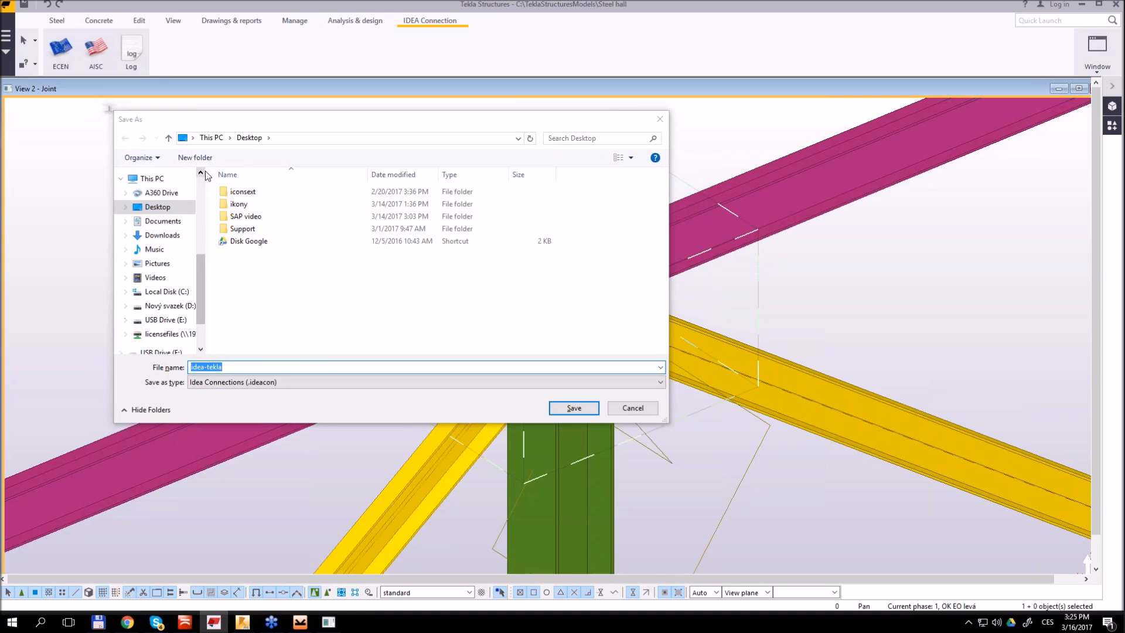
pyautogui.click(574, 410)
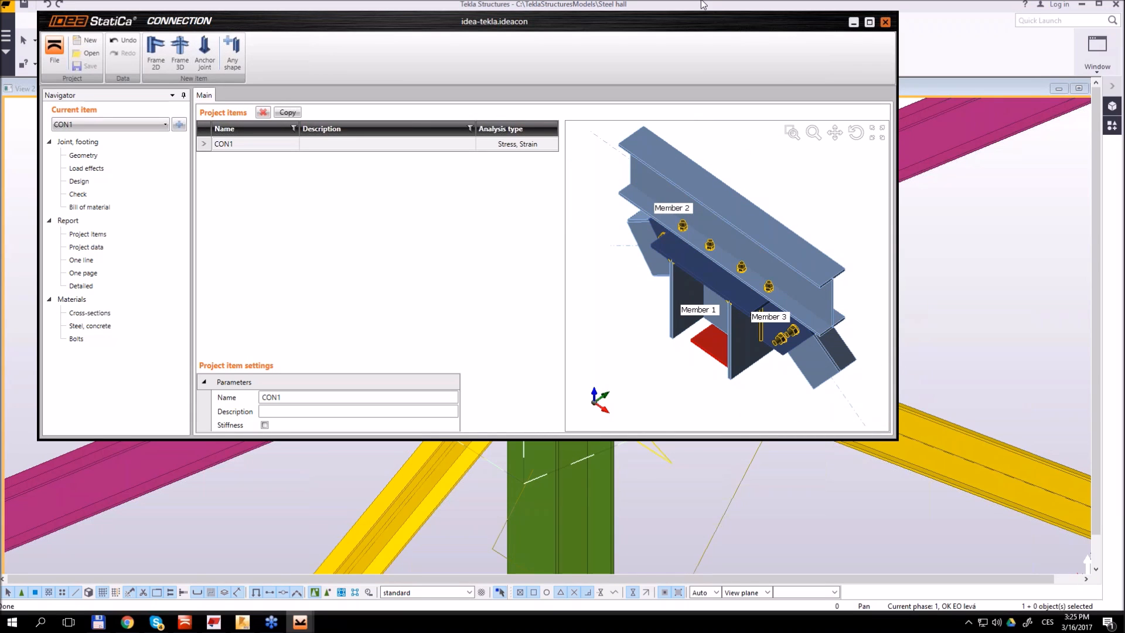
# Show the imported joint's manufacturing operations in the design and go on to its check
pyautogui.moveTo(703, 21)
pyautogui.mouseDown()
pyautogui.moveTo(640, 26)
pyautogui.moveTo(695, 35)
pyautogui.mouseUp()
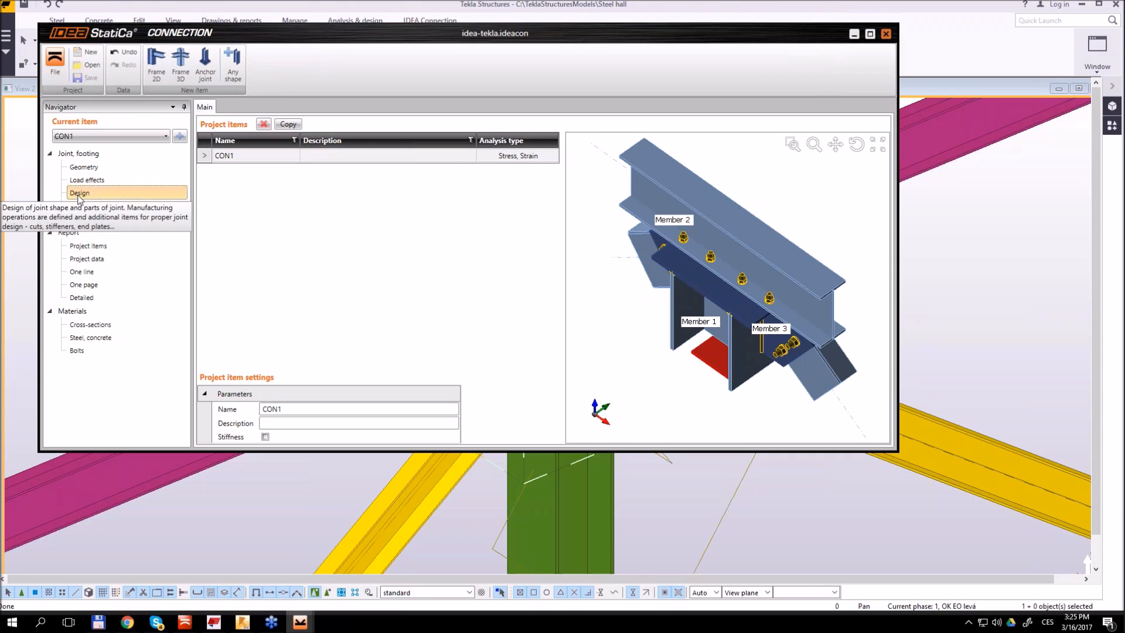
pyautogui.click(79, 195)
pyautogui.click(144, 207)
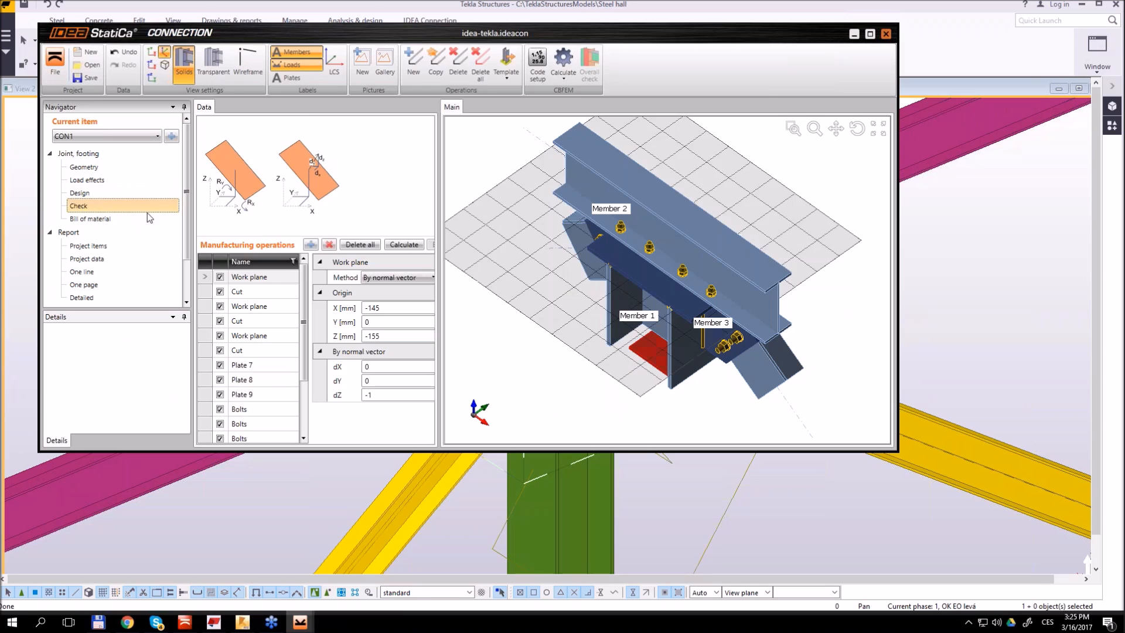
# Compare the exported joint in IDEA StatiCa Connection with the Tekla Structures model from a matching viewing angle
pyautogui.click(862, 125)
pyautogui.moveTo(789, 234); pyautogui.dragTo(715, 233)
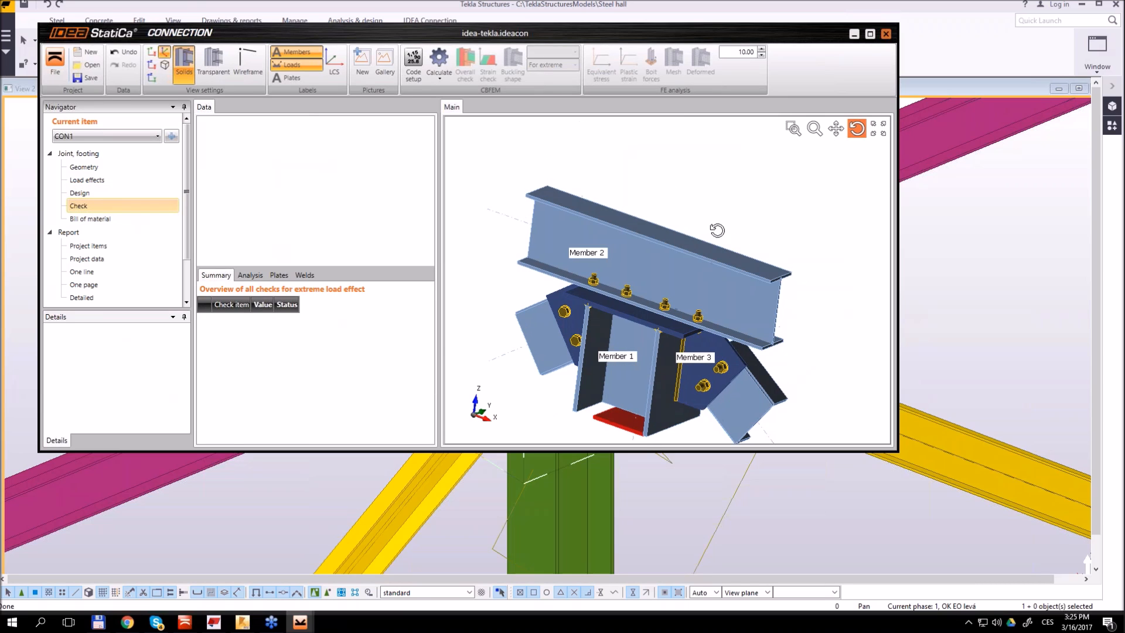
pyautogui.moveTo(543, 39); pyautogui.dragTo(109, 88)
pyautogui.moveTo(621, 297); pyautogui.dragTo(906, 209, button='middle')
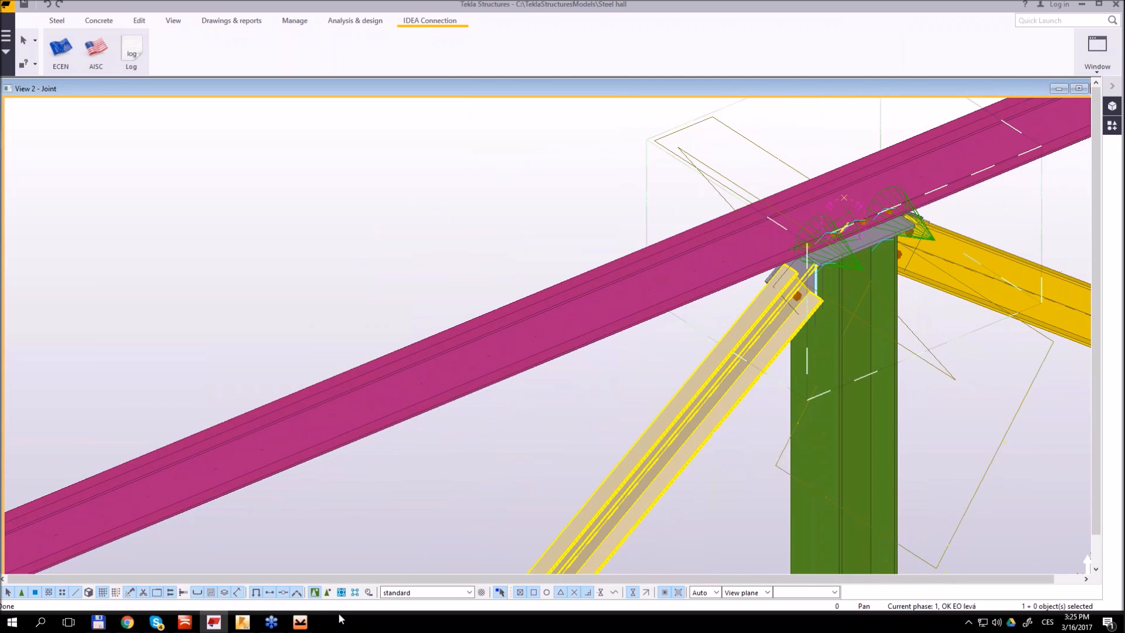
pyautogui.click(300, 622)
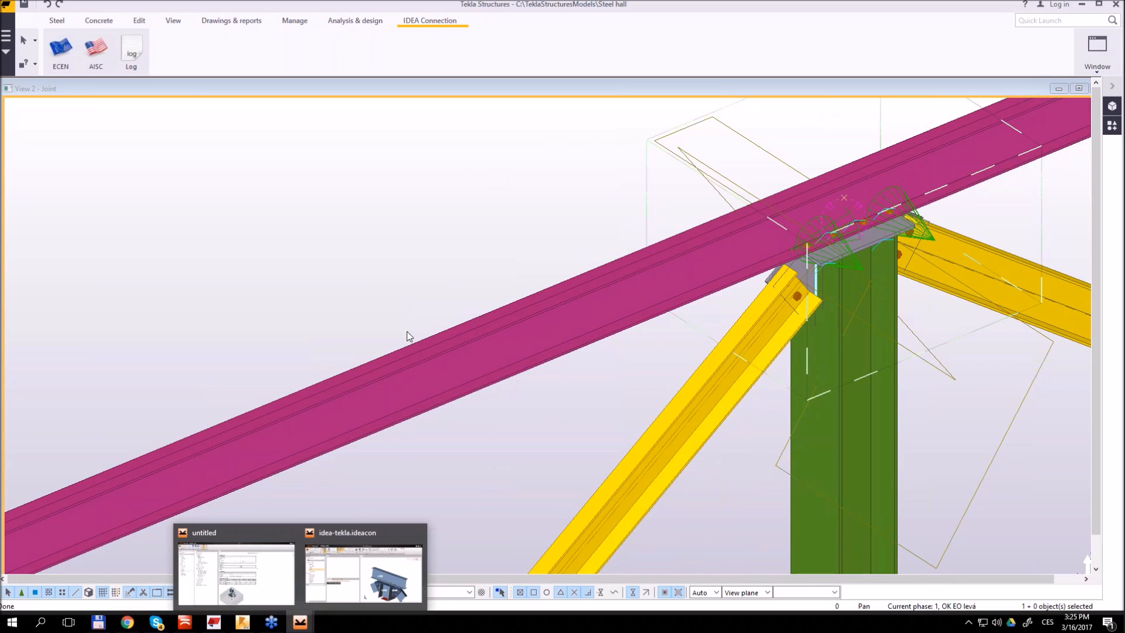
pyautogui.click(358, 545)
pyautogui.moveTo(346, 81); pyautogui.dragTo(436, 83)
pyautogui.moveTo(439, 252); pyautogui.dragTo(302, 275)
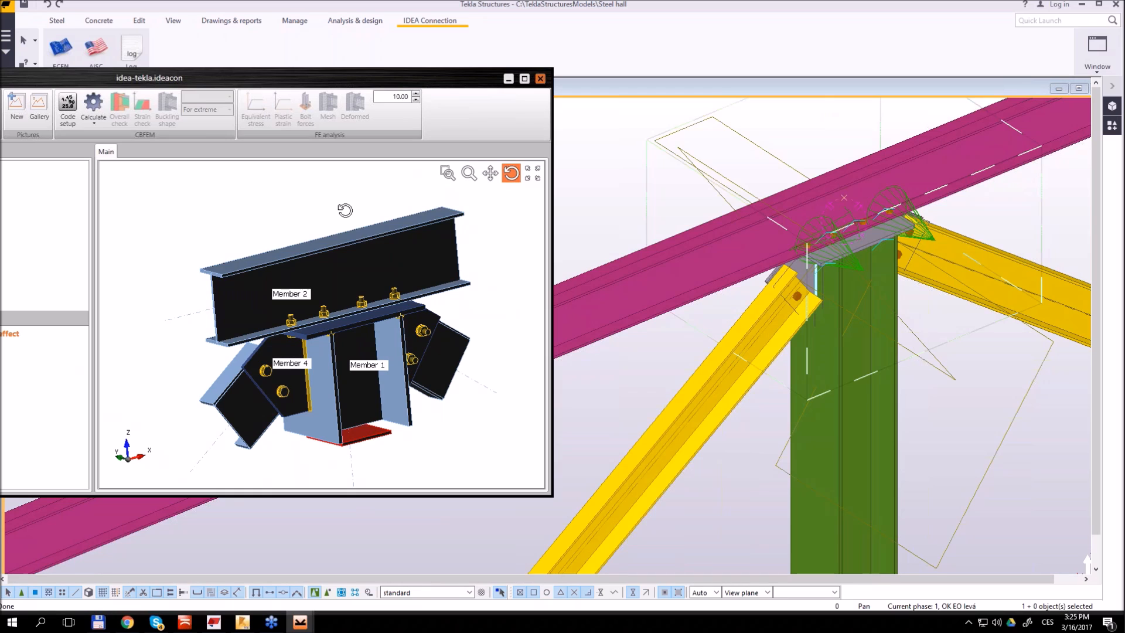
# Enlarge the idea-tekla.ideacon window to full screen and inspect the bolted joint from both sides
pyautogui.moveTo(363, 82); pyautogui.dragTo(716, 66)
pyautogui.click(877, 61)
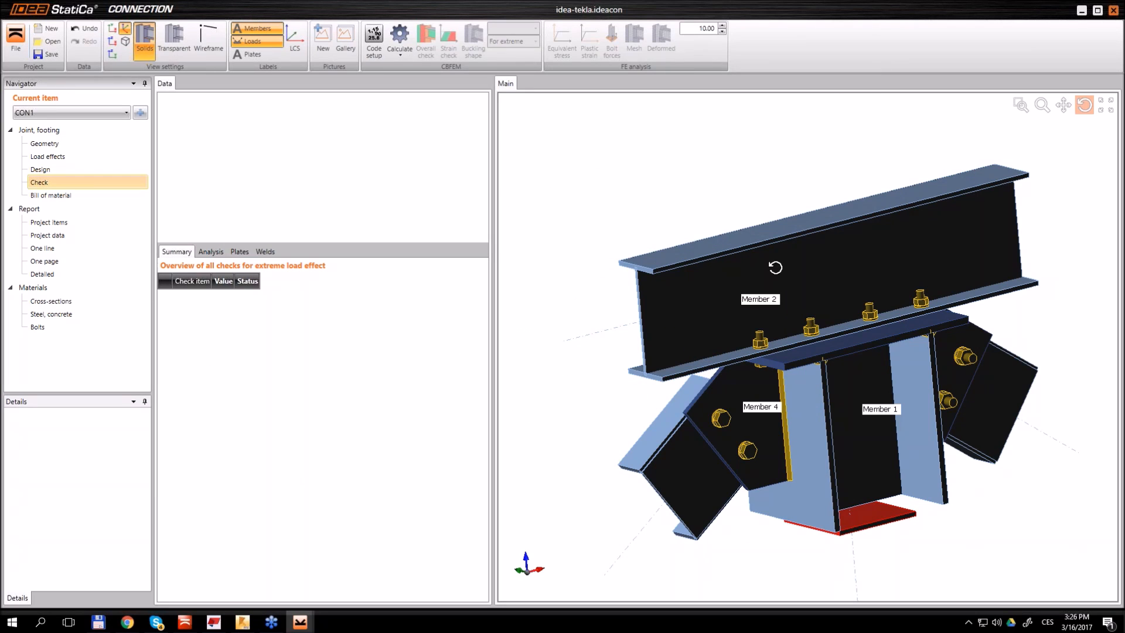
pyautogui.moveTo(874, 313); pyautogui.dragTo(811, 304)
pyautogui.moveTo(735, 292); pyautogui.dragTo(817, 321, button='middle')
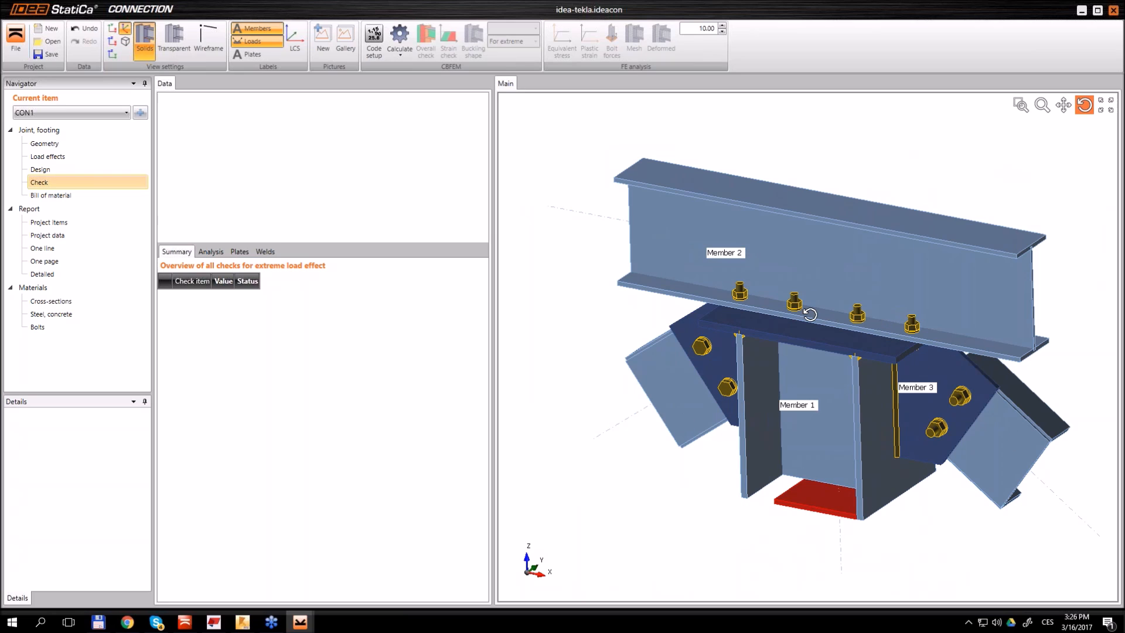
# Add a load effect and set Member 2's normal force N to -100 kN at Begin and 100 kN at End
pyautogui.click(47, 156)
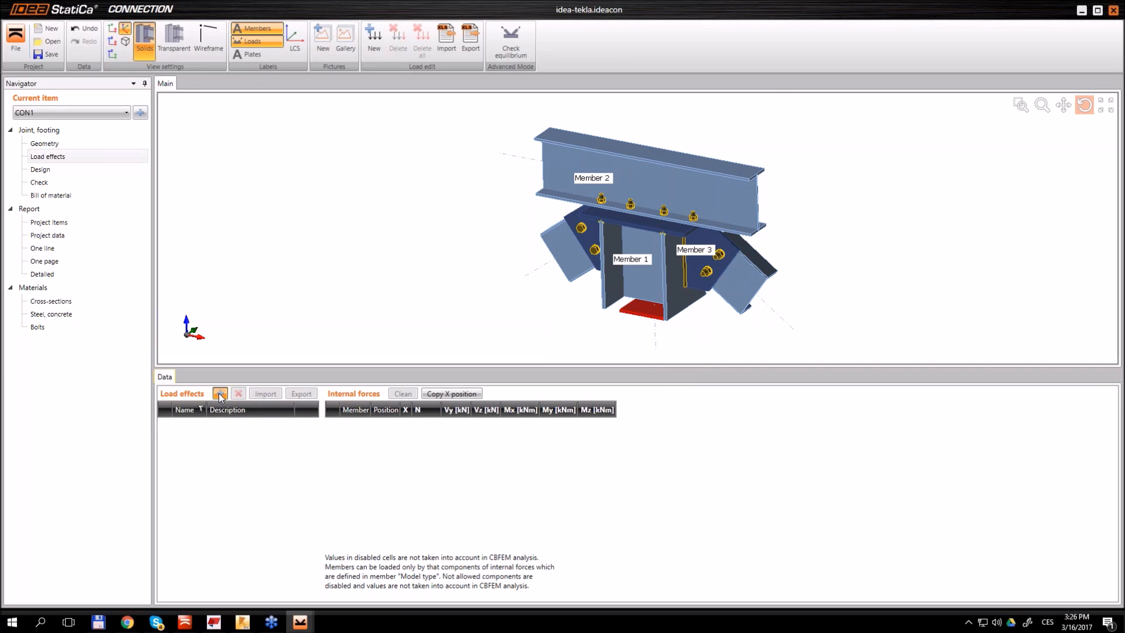
pyautogui.click(220, 393)
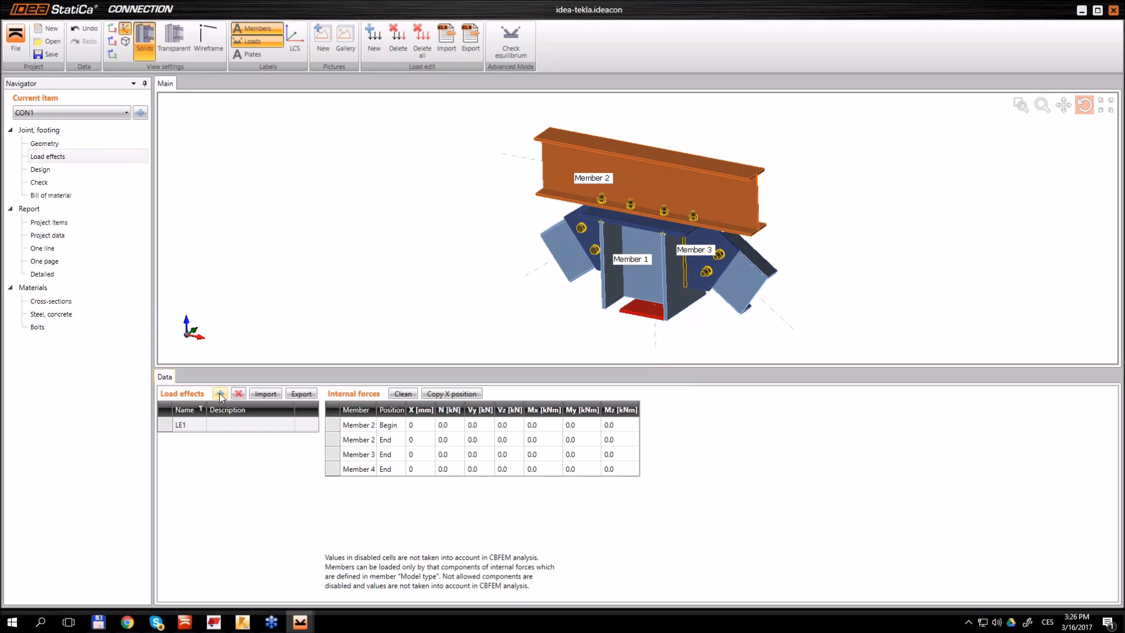
pyautogui.click(390, 427)
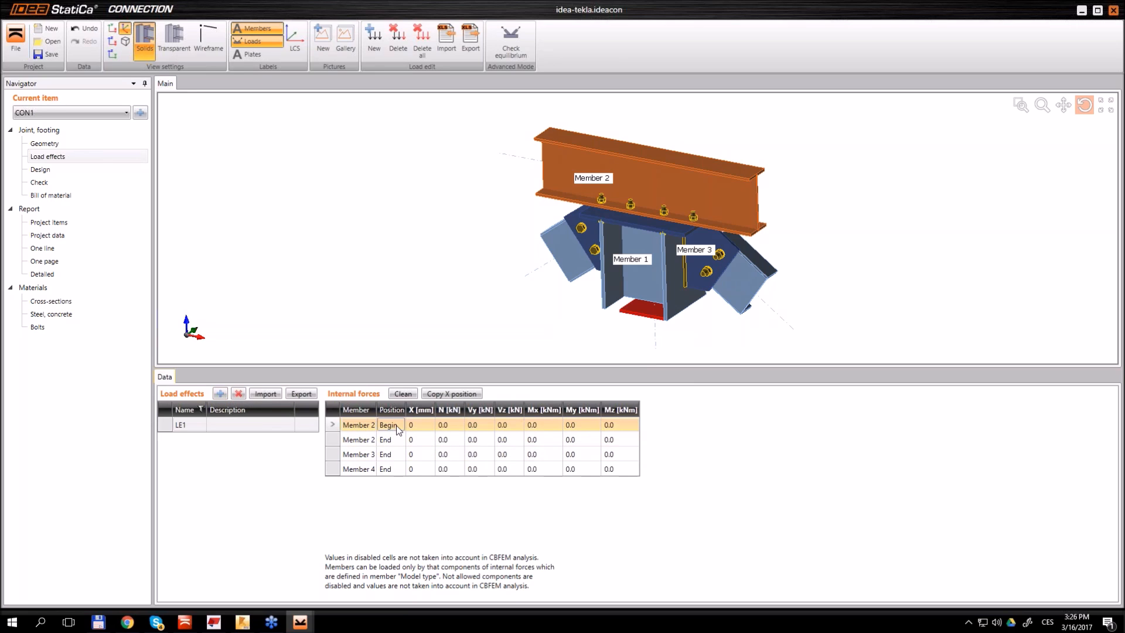
pyautogui.click(452, 425)
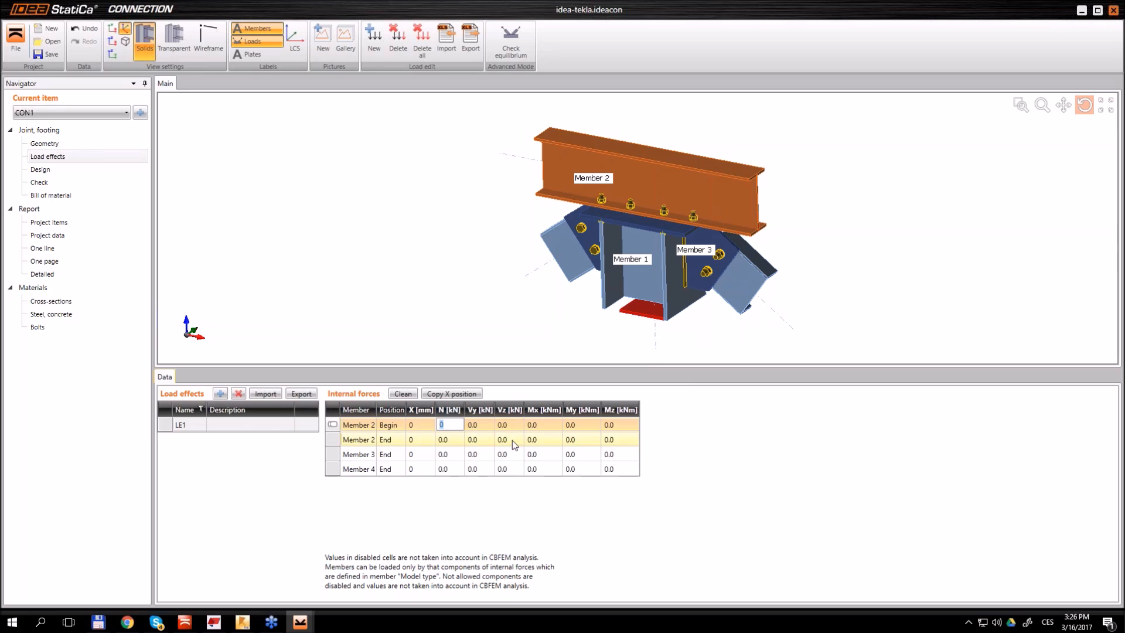
pyautogui.write('-100')
pyautogui.press('Return')
pyautogui.write('1')
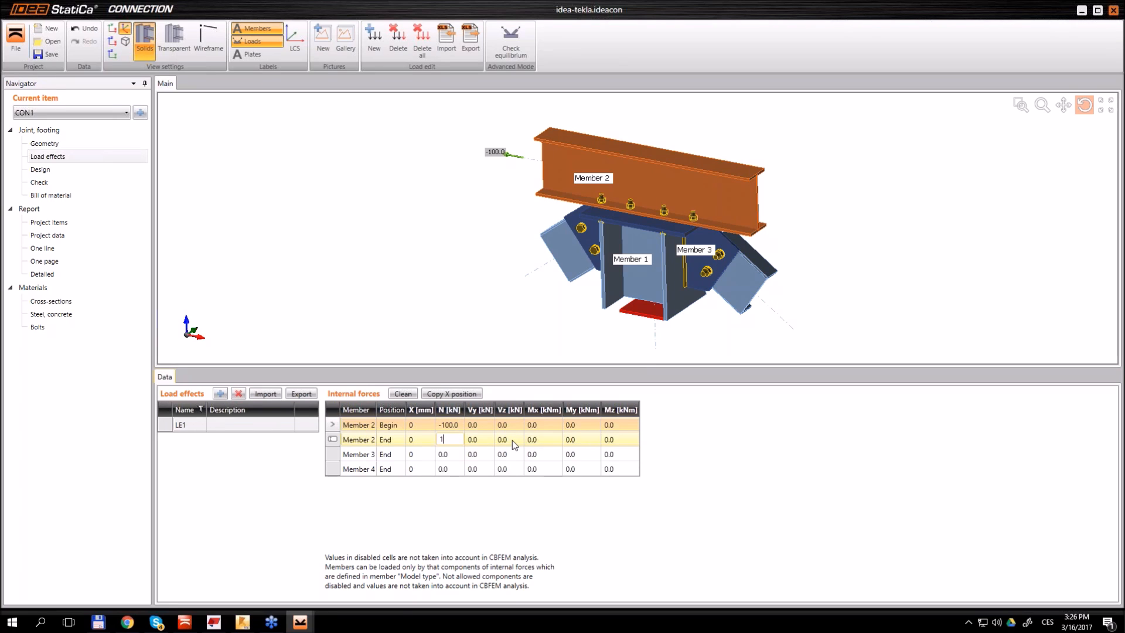
pyautogui.write('00')
pyautogui.press('Return')
# Set the normal force N to -80 kN for Member 3 and 80 kN for Member 4
pyautogui.write('-')
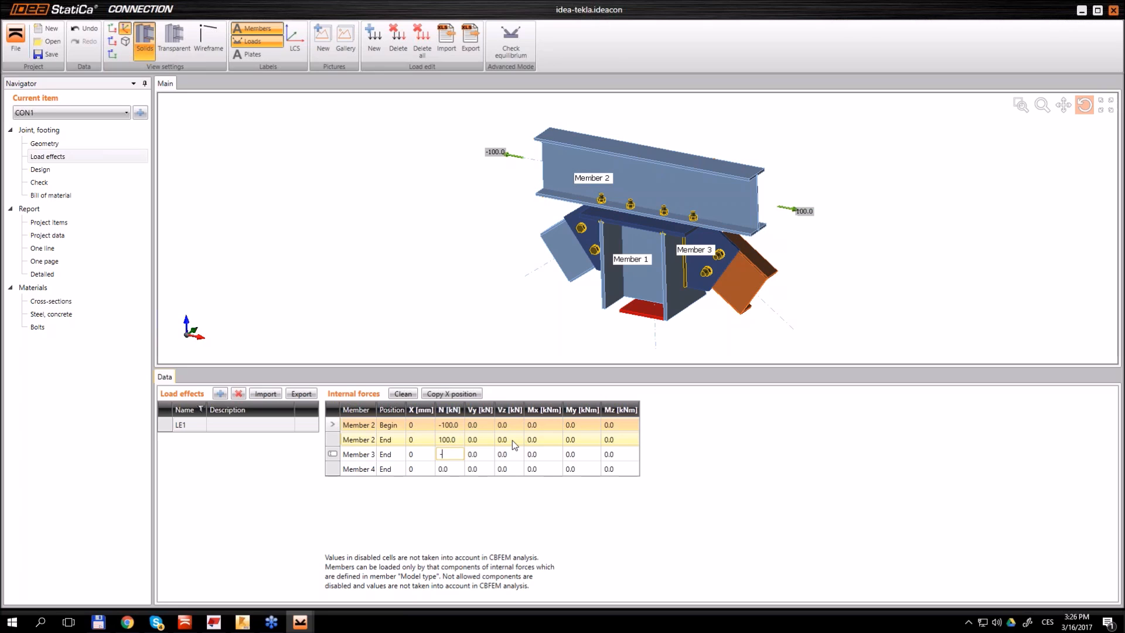
pyautogui.write('80')
pyautogui.press('Return')
pyautogui.write('80')
pyautogui.press('Return')
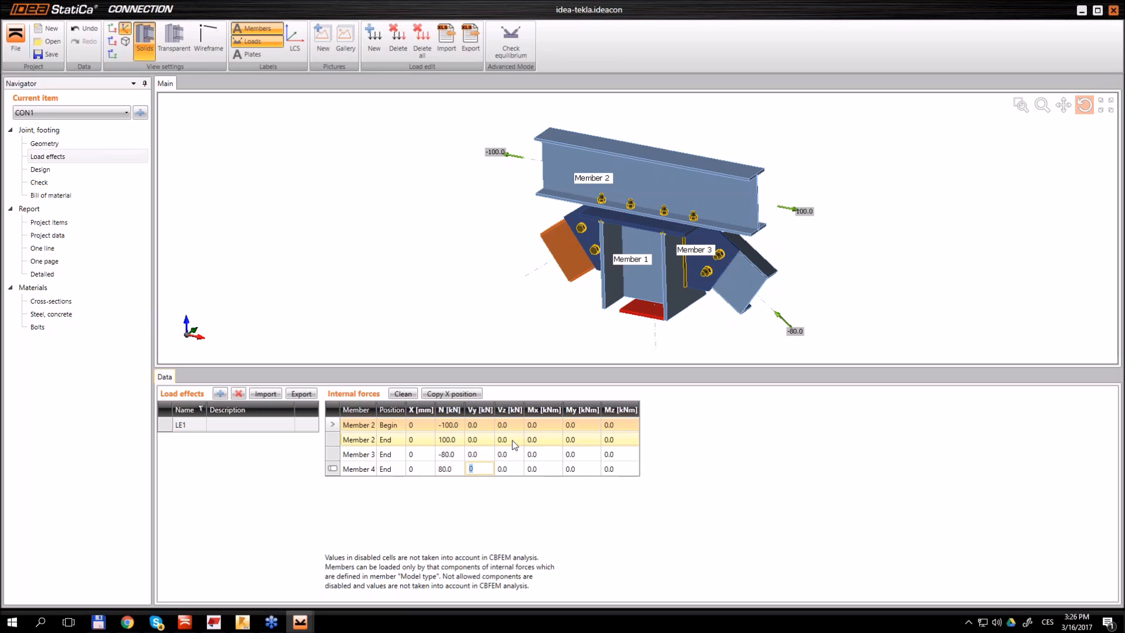
# Calculate the joint check and review the overall, analysis and plate results
pyautogui.click(49, 183)
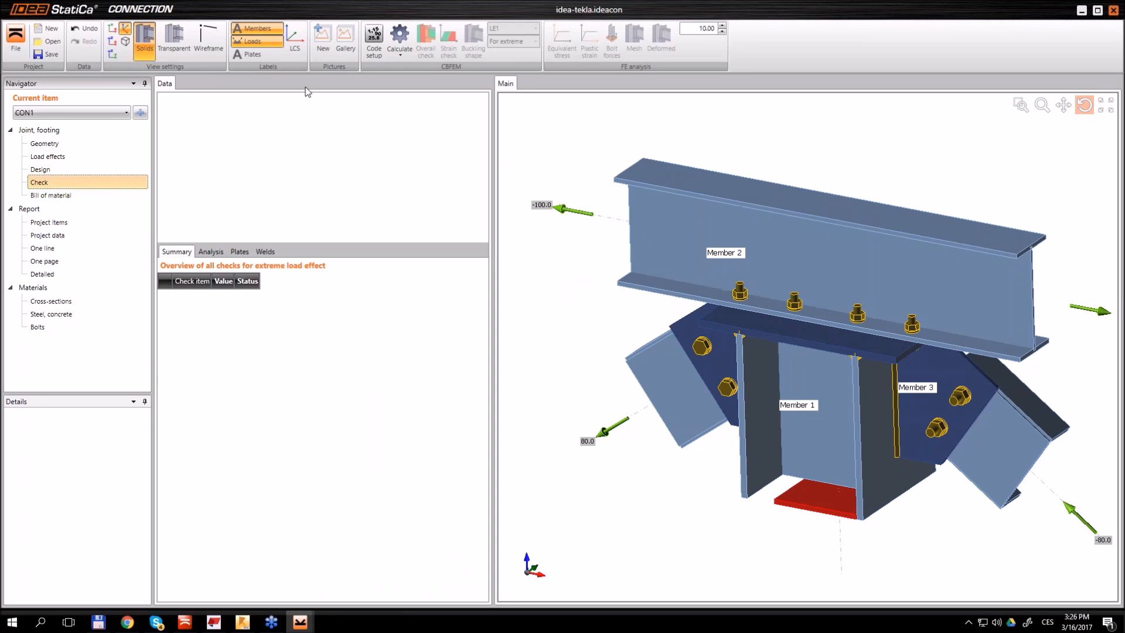
pyautogui.click(393, 36)
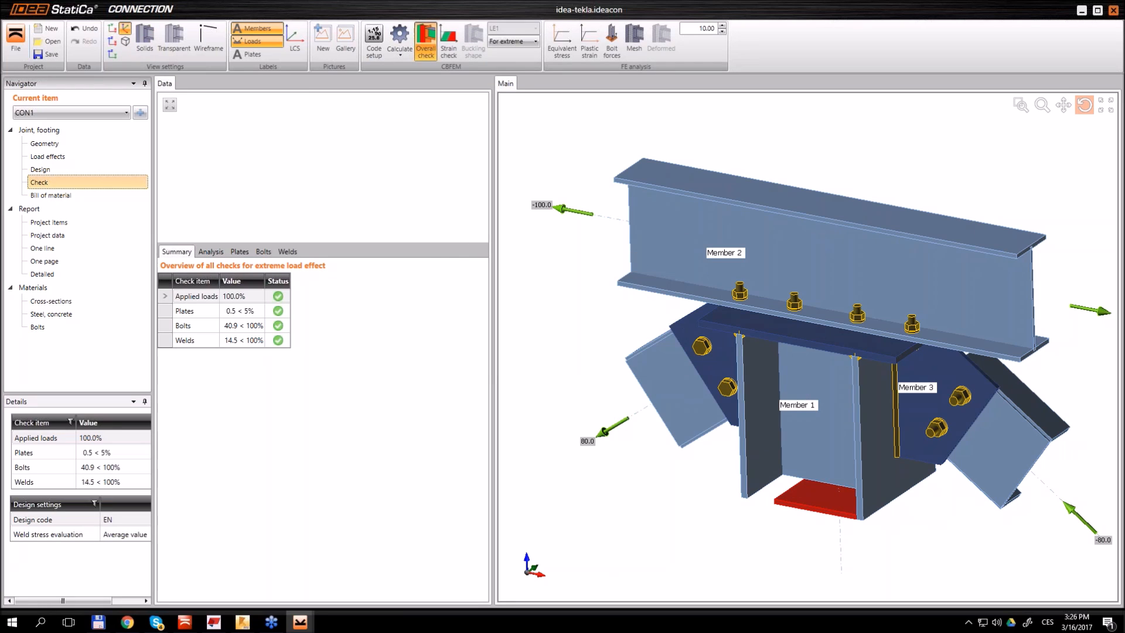
pyautogui.moveTo(943, 331); pyautogui.dragTo(751, 308)
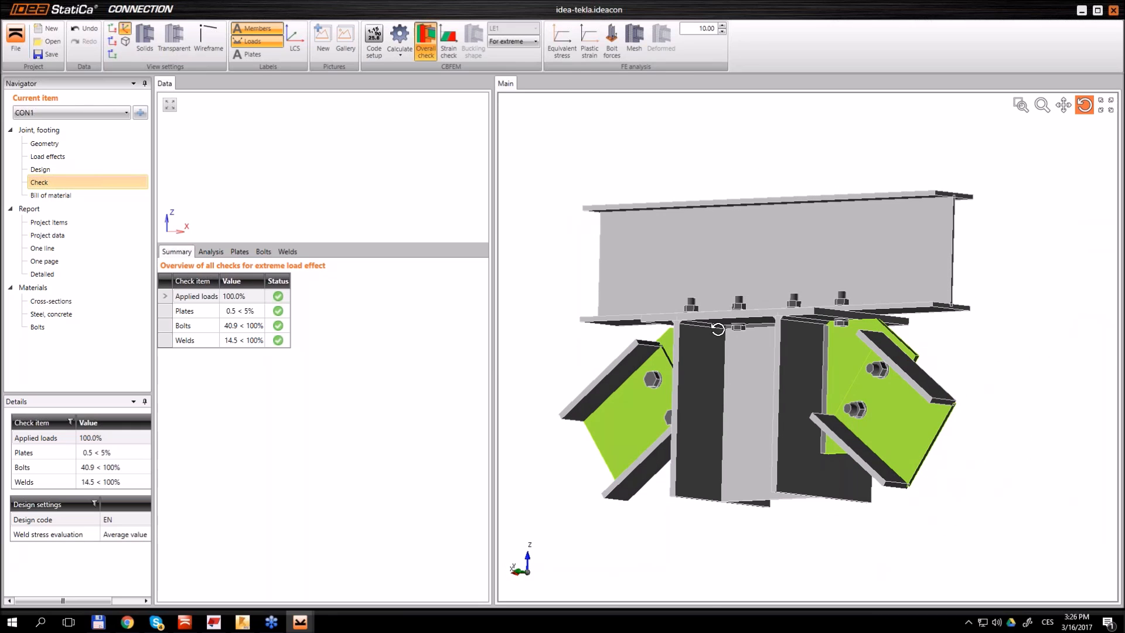
pyautogui.click(215, 254)
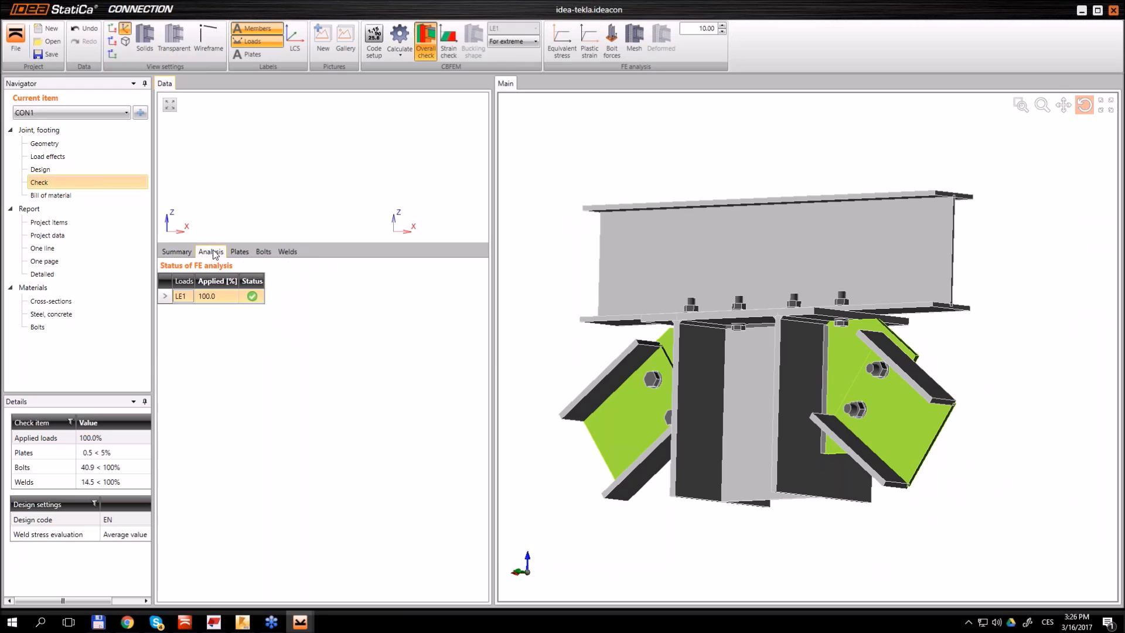
pyautogui.click(245, 254)
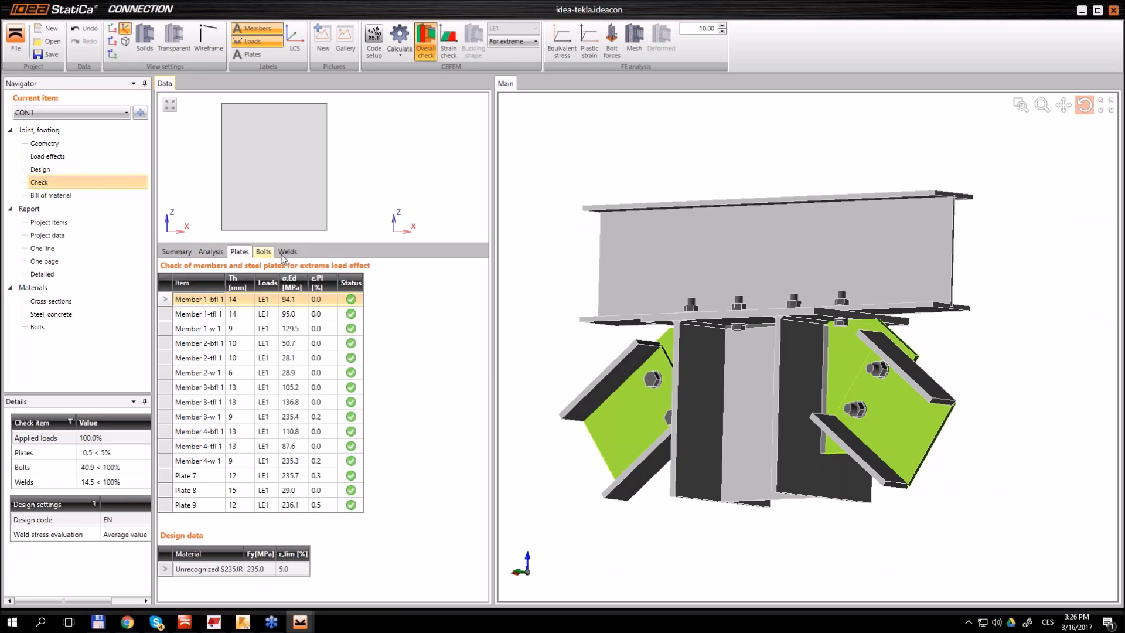
# Display the strain check with the mesh and deformed shape, and inspect the joint's deformation from several angles
pyautogui.click(634, 40)
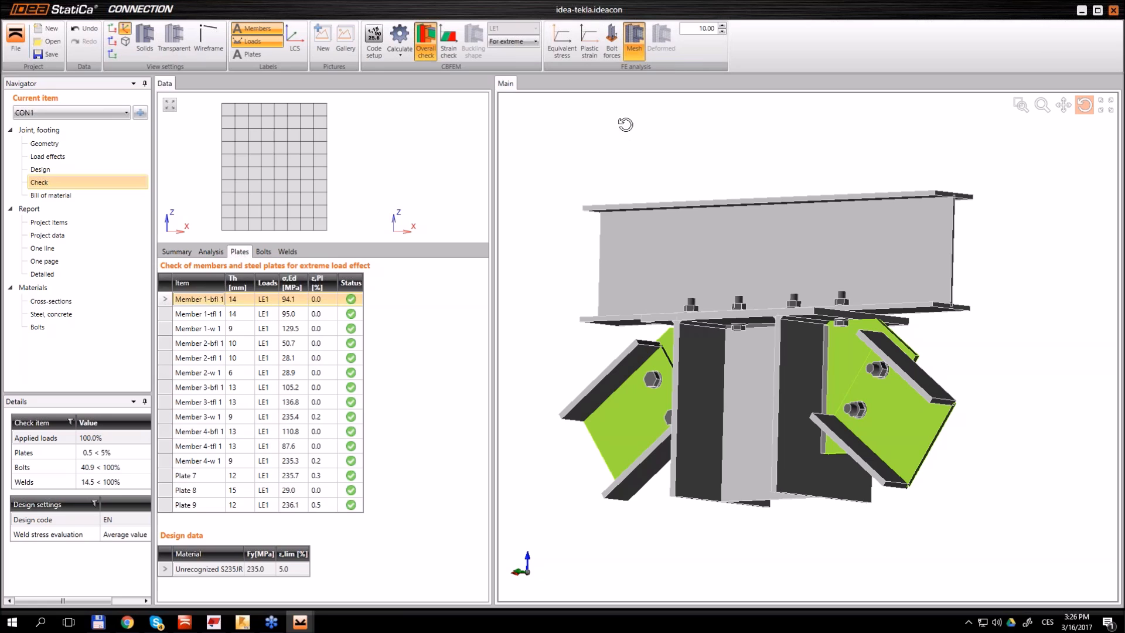
pyautogui.click(448, 41)
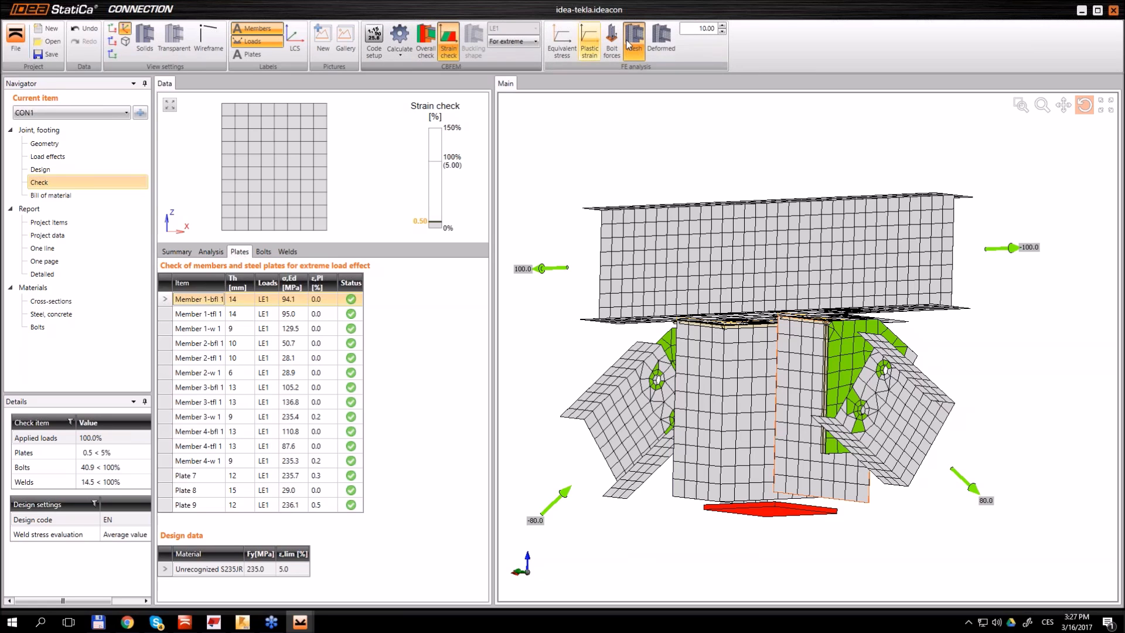
pyautogui.click(661, 39)
pyautogui.moveTo(850, 351); pyautogui.dragTo(773, 379)
pyautogui.scroll(2, 774, 379)
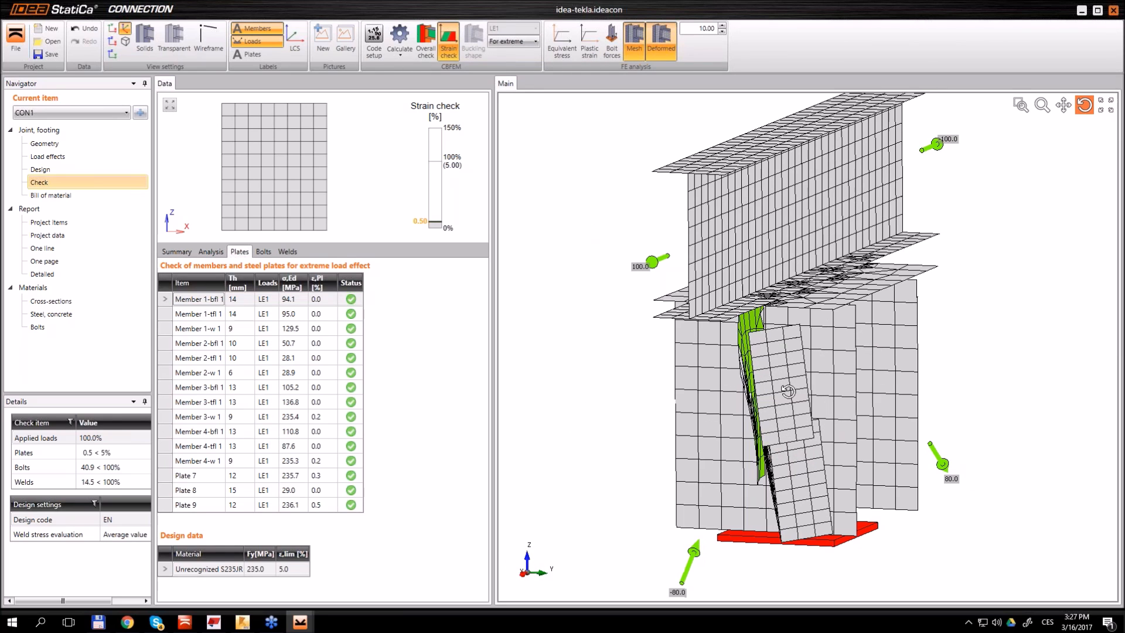
pyautogui.scroll(-3, 787, 382)
pyautogui.moveTo(786, 383); pyautogui.dragTo(754, 256)
# Display the equivalent stress on the deformed joint and examine its distribution
pyautogui.click(562, 41)
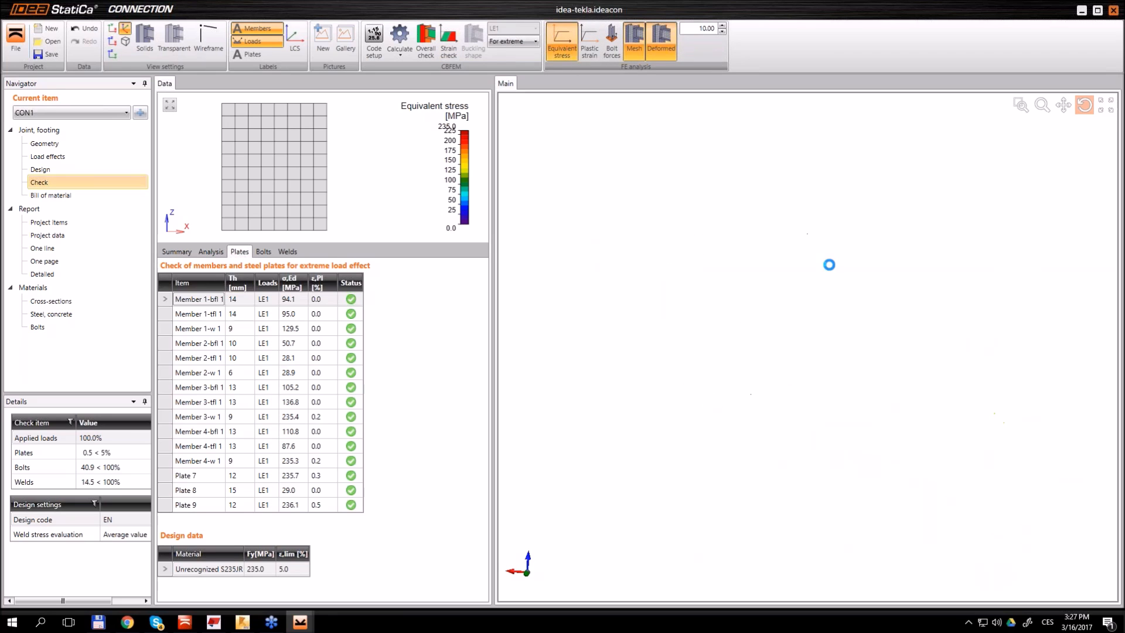
pyautogui.scroll(1, 856, 368)
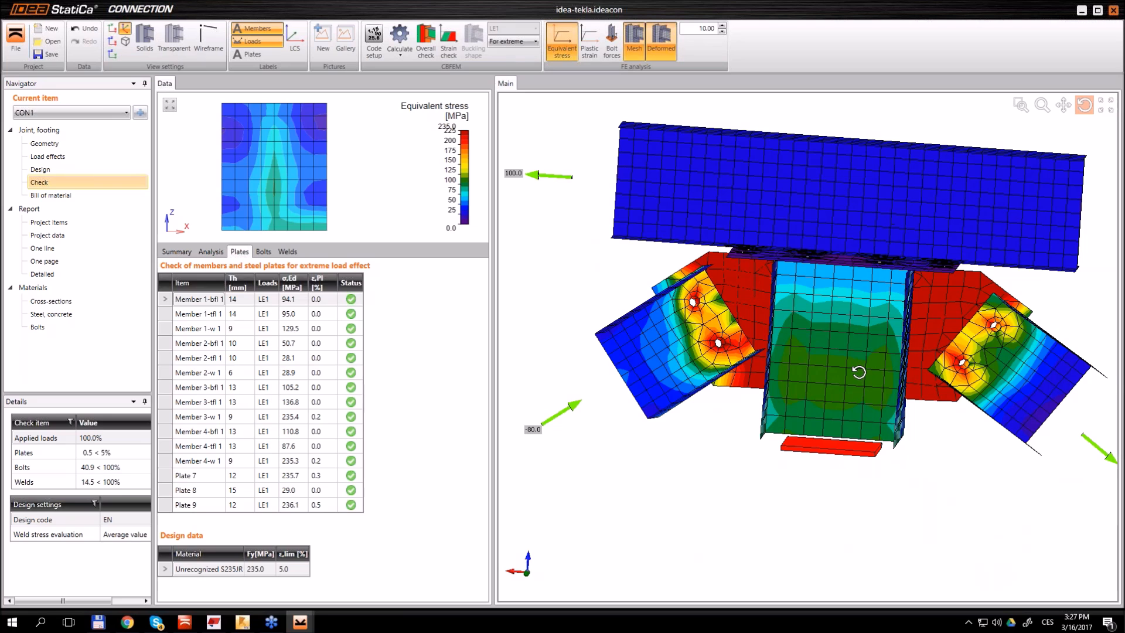
pyautogui.moveTo(840, 336); pyautogui.dragTo(826, 250)
pyautogui.scroll(-3, 794, 251)
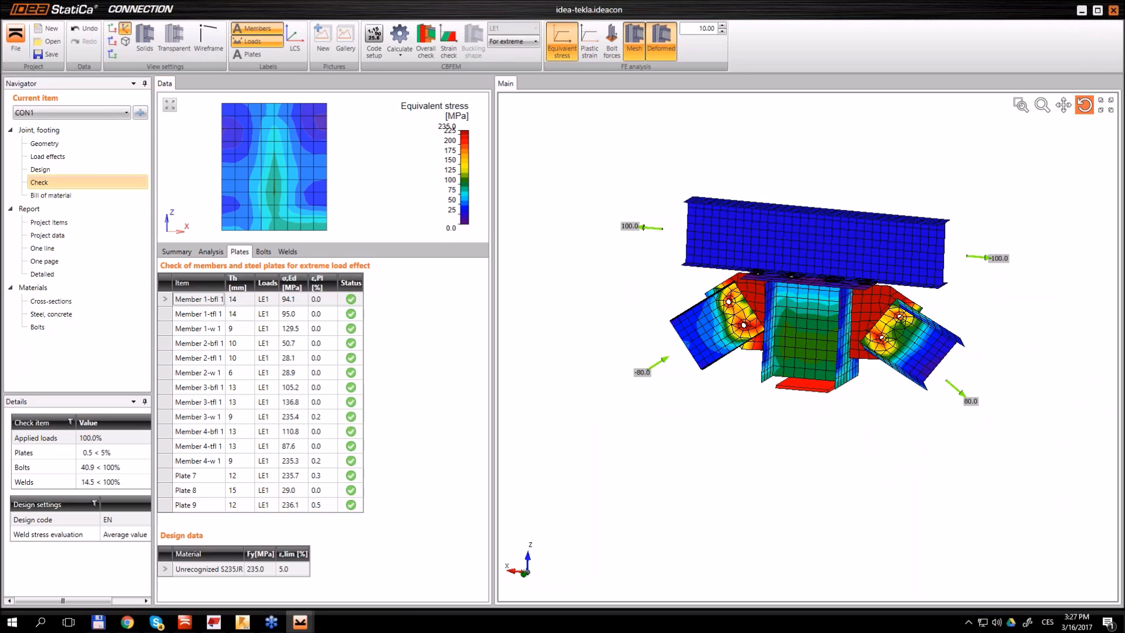
# Start a separate IDEA StatiCa Connection window and create a new anchor joint project with the square hollow column topology
pyautogui.click(184, 621)
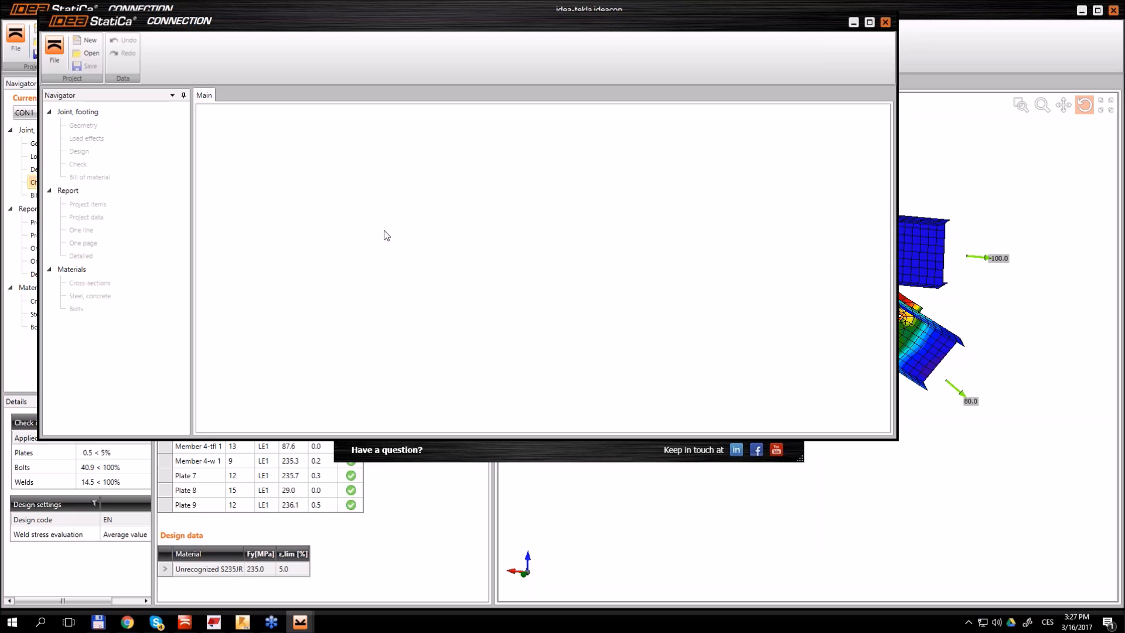
pyautogui.click(870, 22)
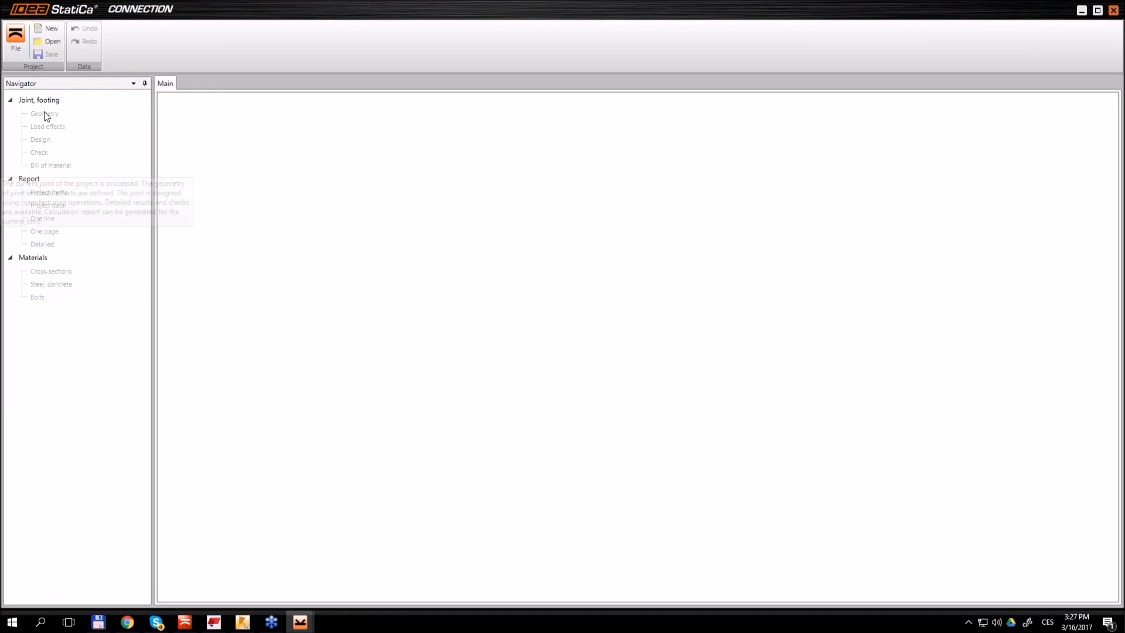
pyautogui.click(50, 28)
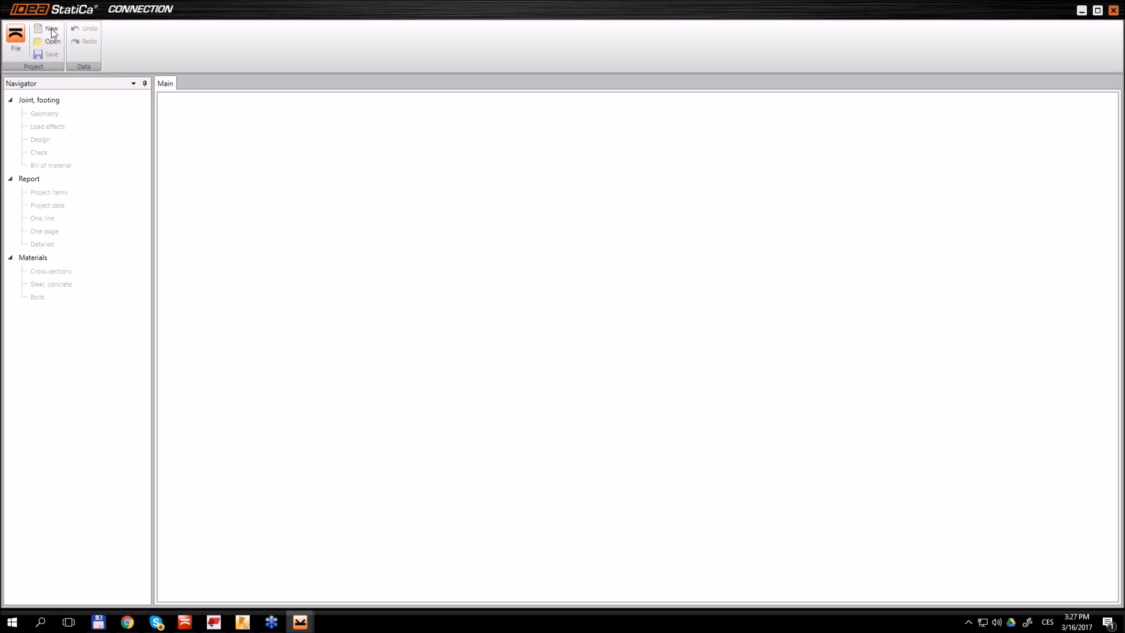
pyautogui.click(601, 324)
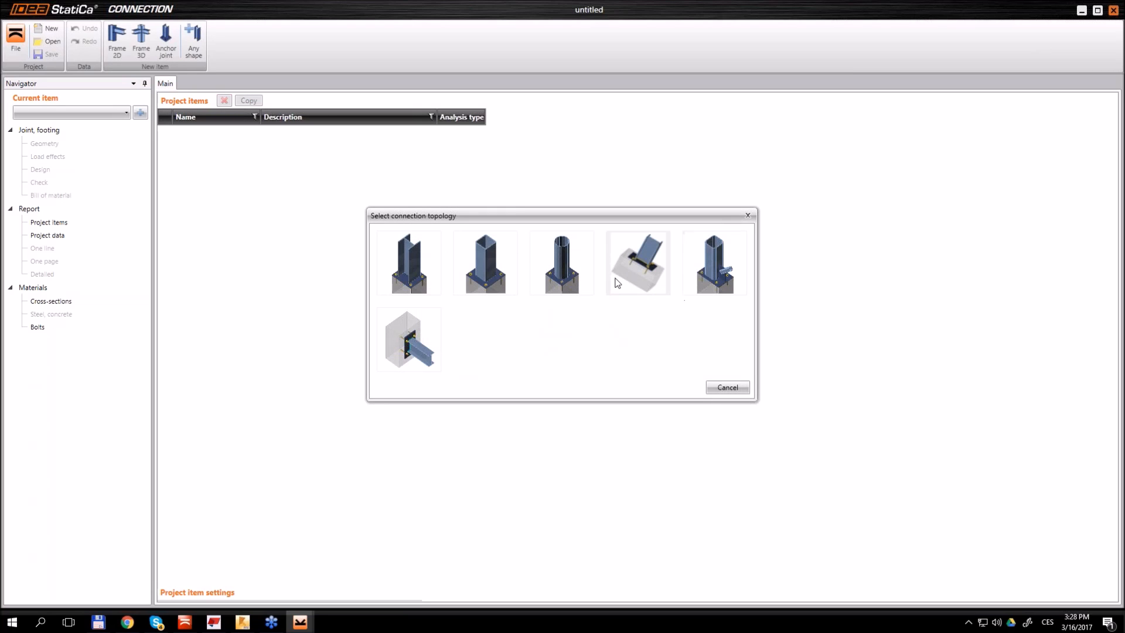
pyautogui.click(490, 265)
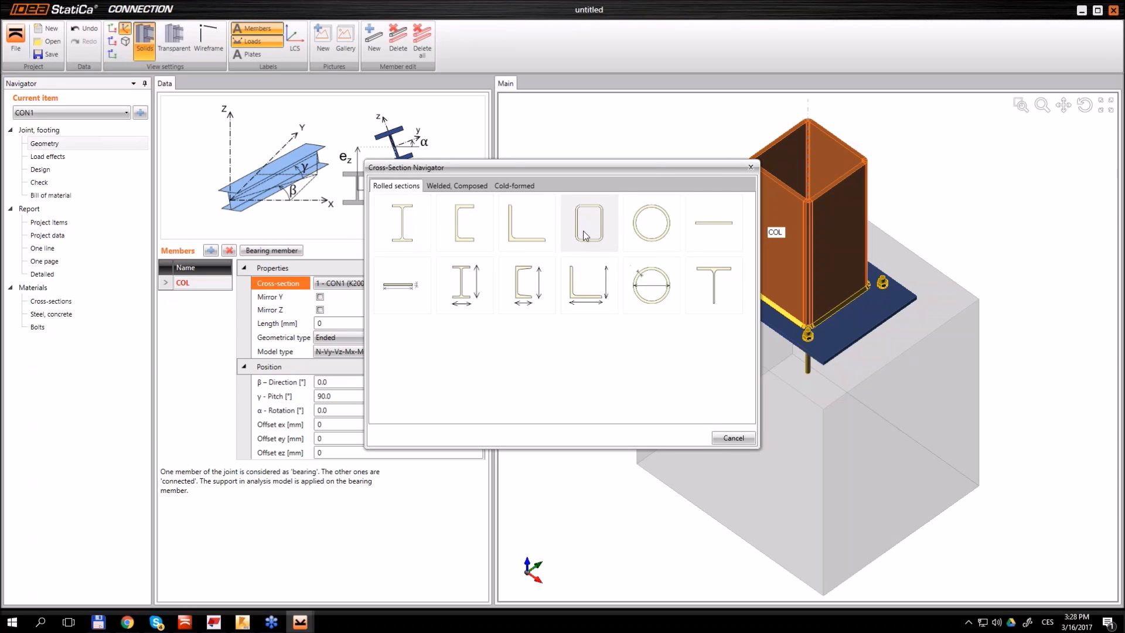
# Assign the rolled hollow cross-section SHS80/80/5.0 to the column COL
pyautogui.click(584, 235)
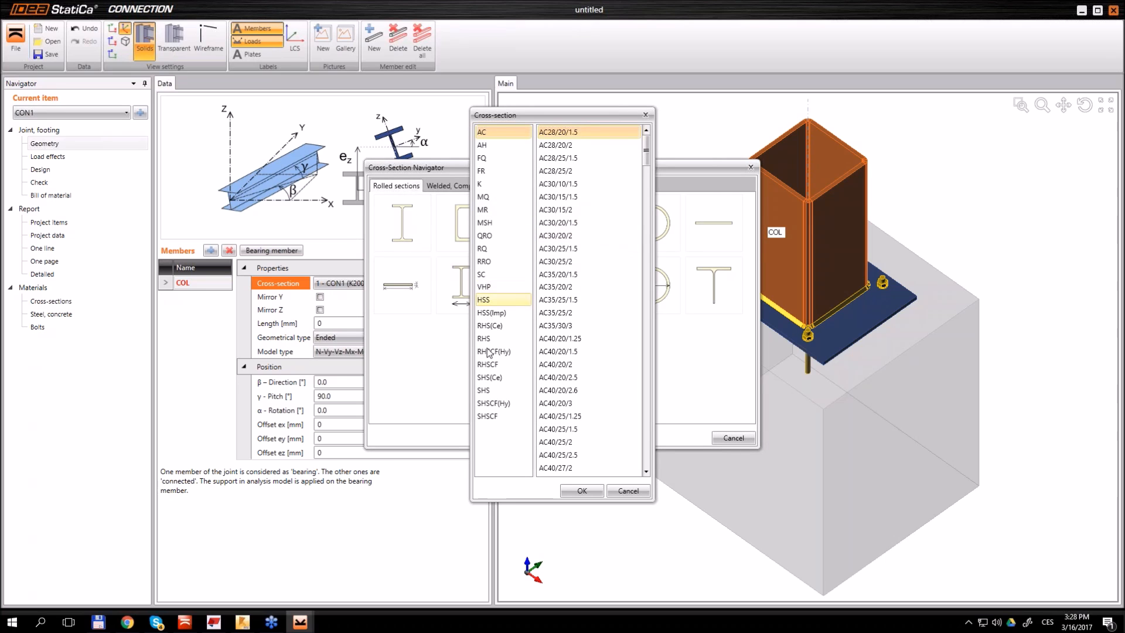
pyautogui.click(484, 390)
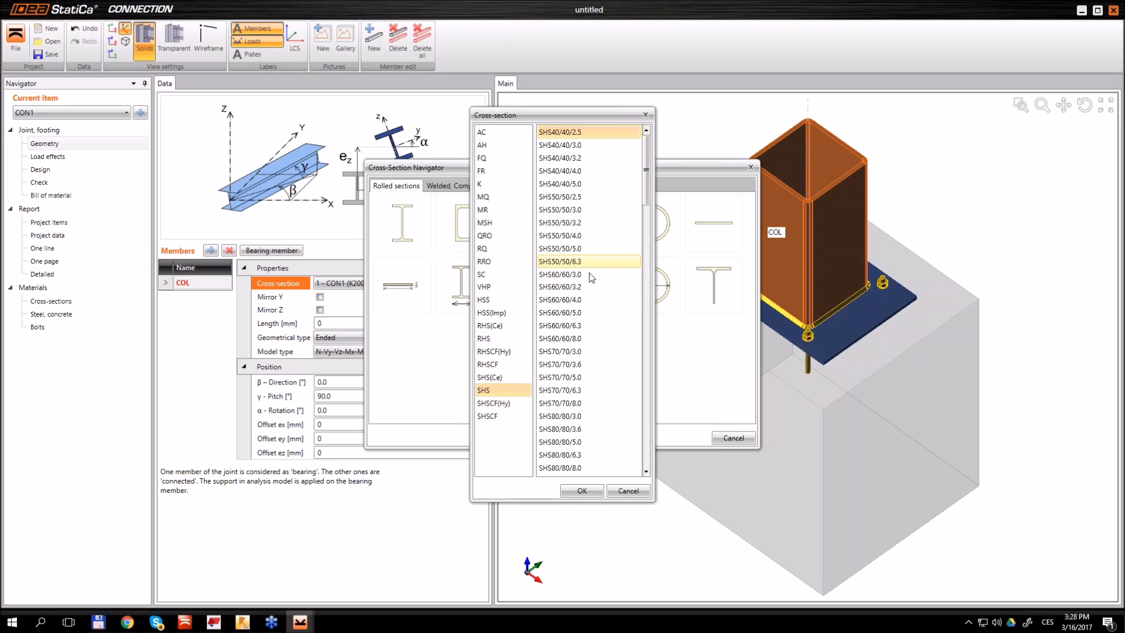
pyautogui.scroll(-6, 590, 275)
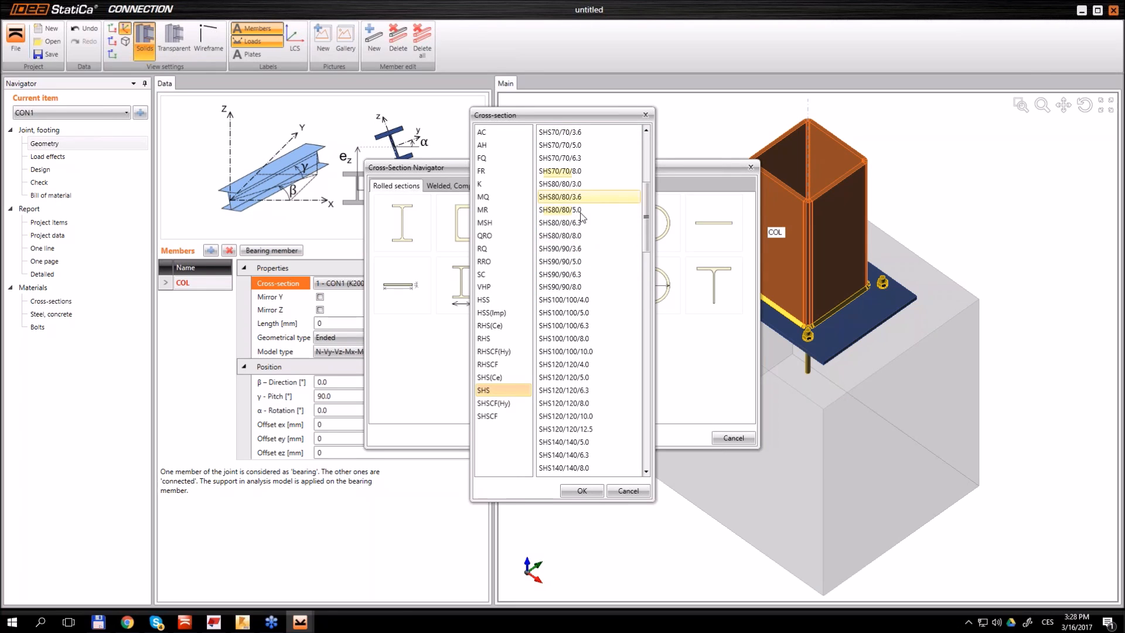
pyautogui.click(586, 210)
pyautogui.click(581, 490)
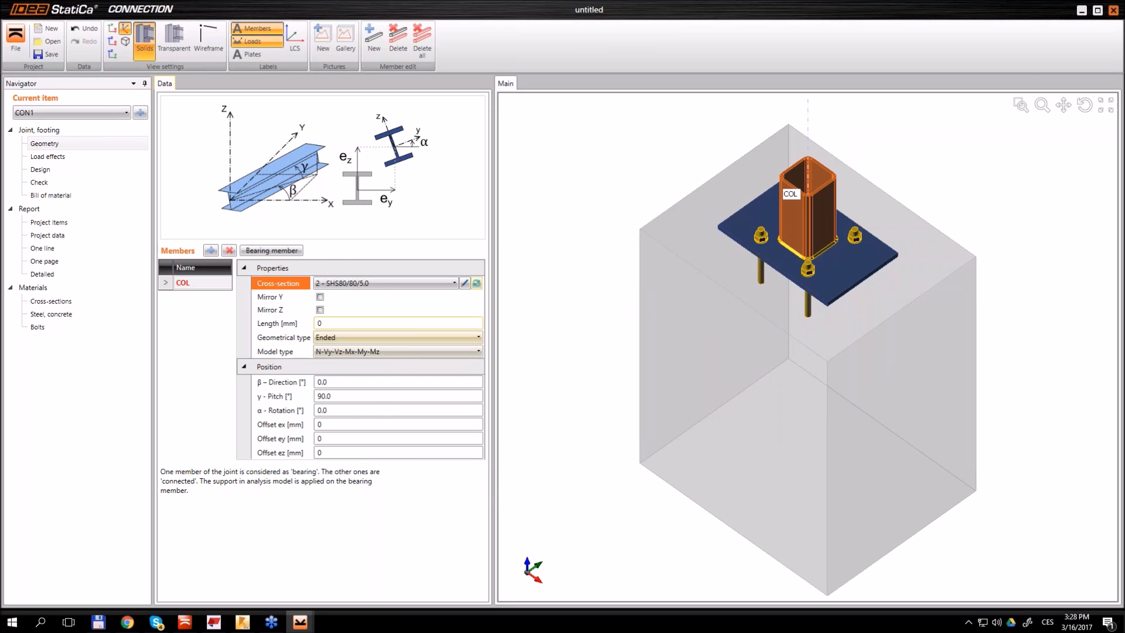
# Set the length of the column COL to 250 mm
pyautogui.click(269, 322)
pyautogui.write('25')
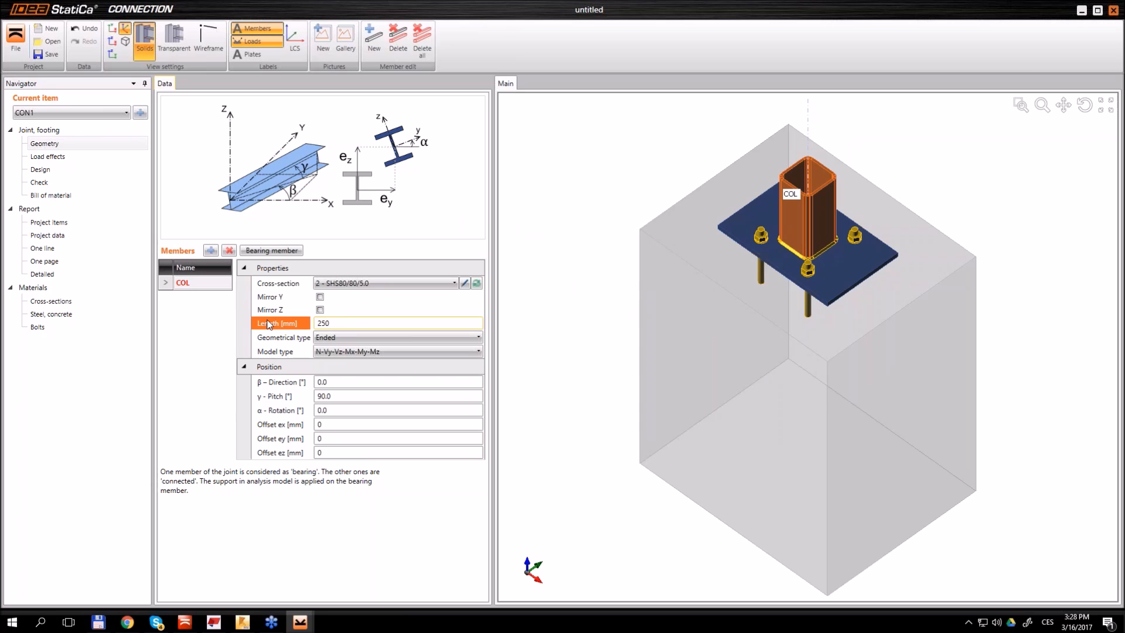
pyautogui.press('Tab')
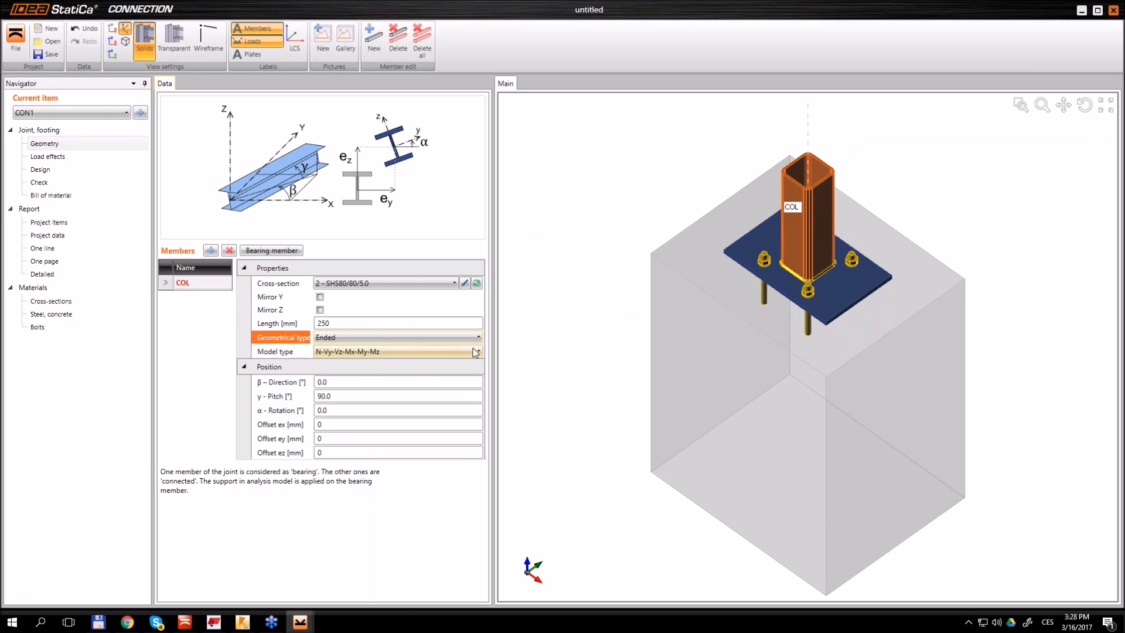
# Set the pitch of the column COL to -90° and inspect the joint from below
pyautogui.click(304, 395)
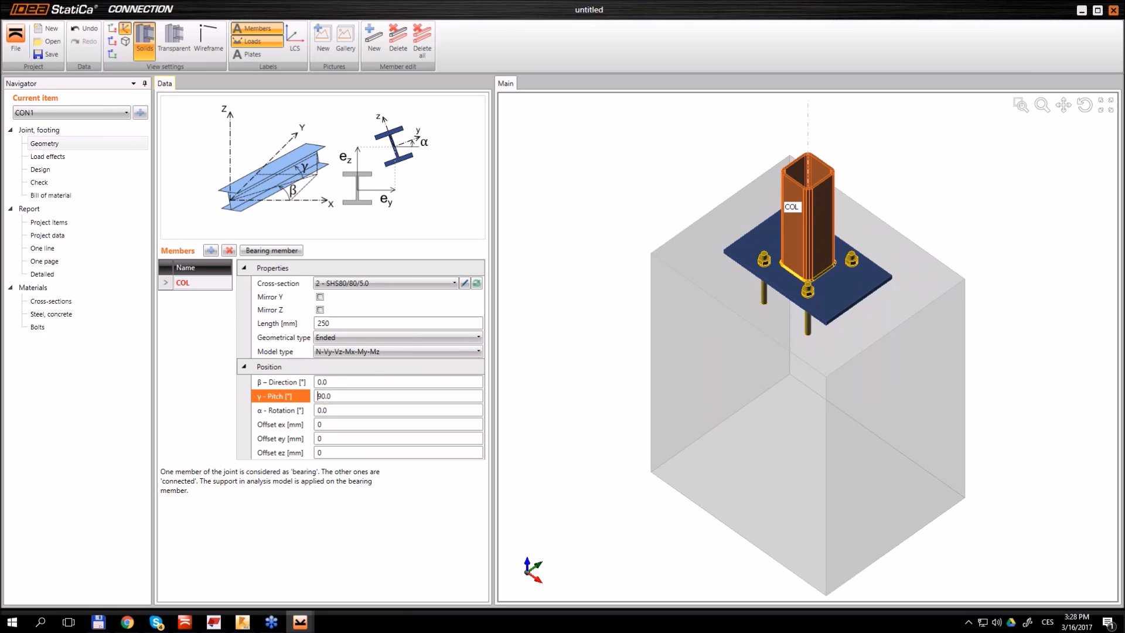
pyautogui.press('Tab')
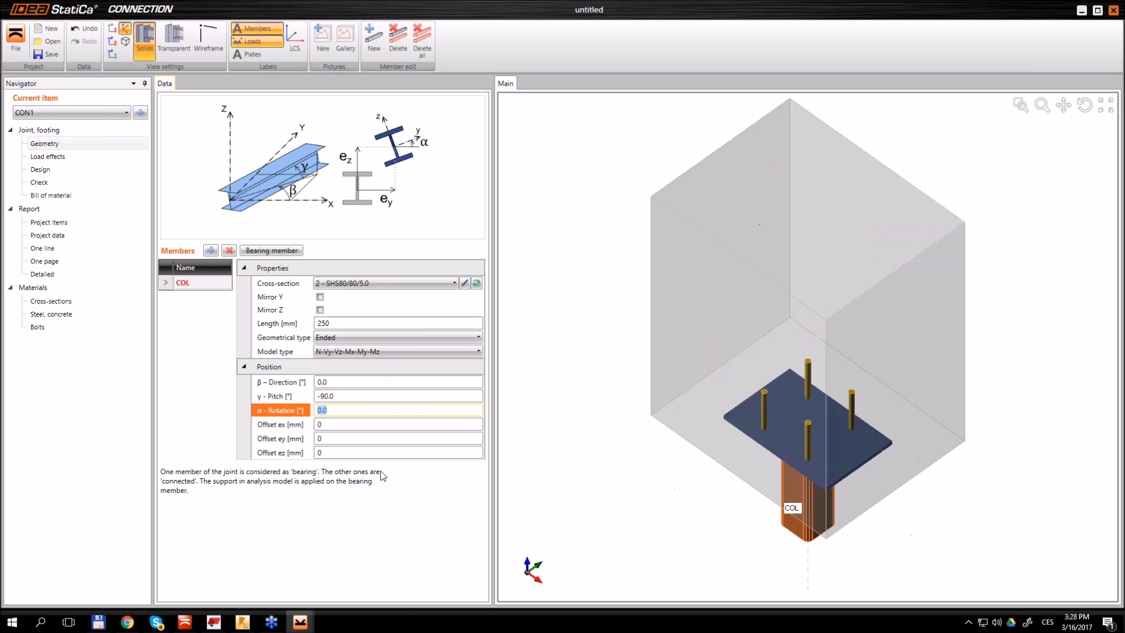
pyautogui.click(1084, 104)
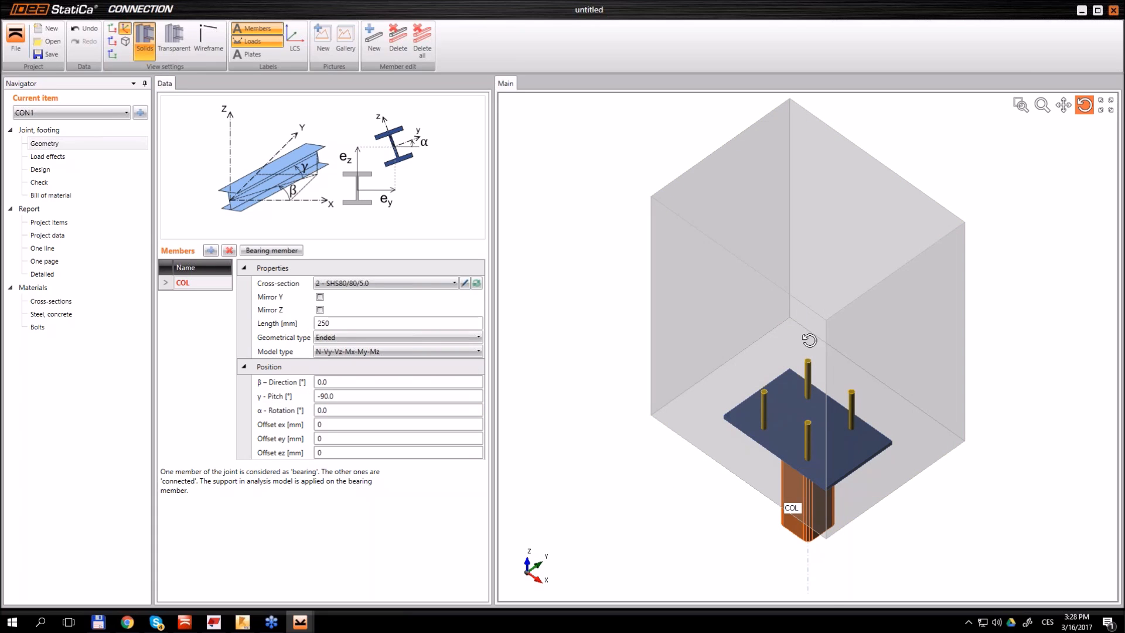
pyautogui.moveTo(809, 344); pyautogui.dragTo(814, 278)
pyautogui.scroll(-5, 811, 389)
pyautogui.moveTo(810, 389); pyautogui.dragTo(827, 276, button='middle')
pyautogui.moveTo(827, 276); pyautogui.dragTo(847, 391)
pyautogui.moveTo(810, 359); pyautogui.dragTo(870, 318)
pyautogui.scroll(5, 826, 385)
pyautogui.moveTo(752, 341)
pyautogui.mouseDown()
pyautogui.moveTo(753, 320)
pyautogui.moveTo(740, 330)
pyautogui.mouseUp()
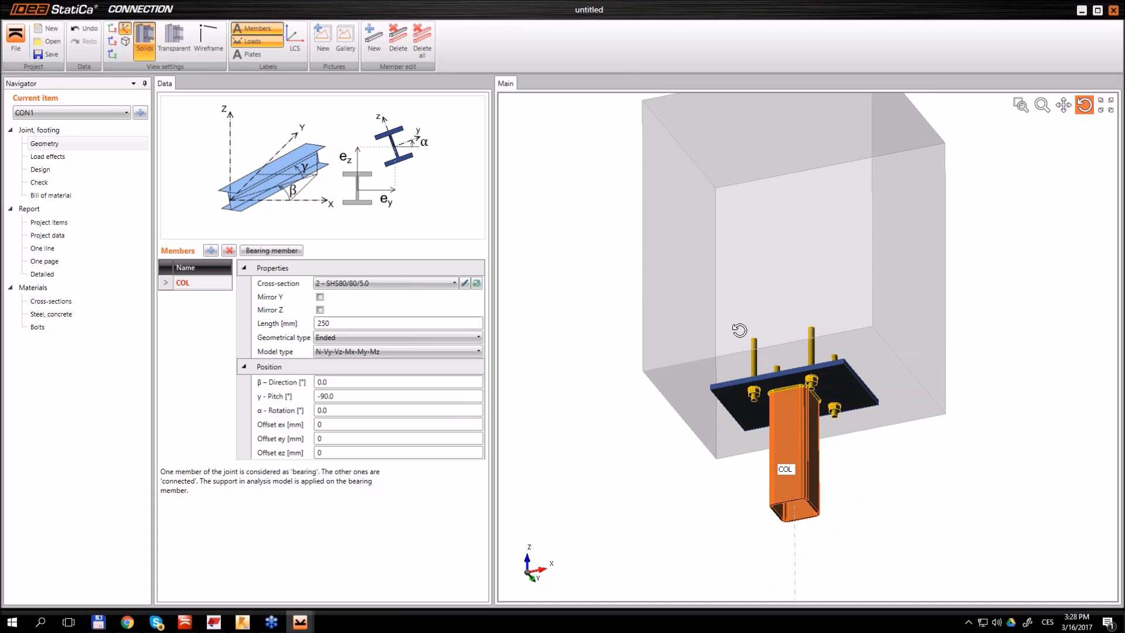
# Change the model type of the column COL to N so that it carries only axial force
pyautogui.click(353, 352)
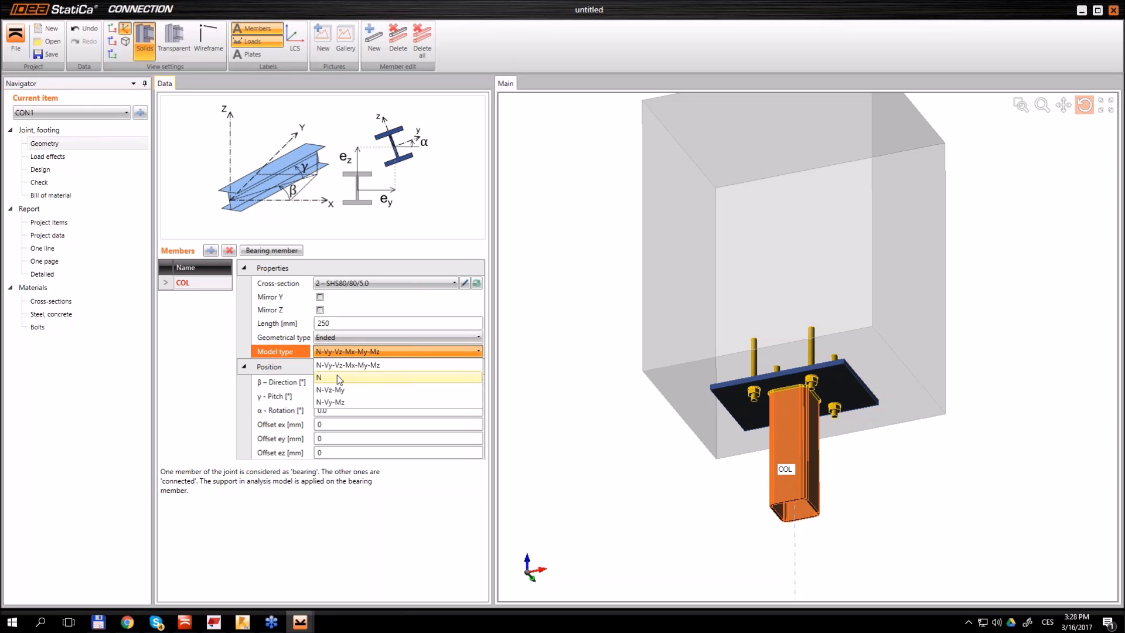
pyautogui.click(335, 377)
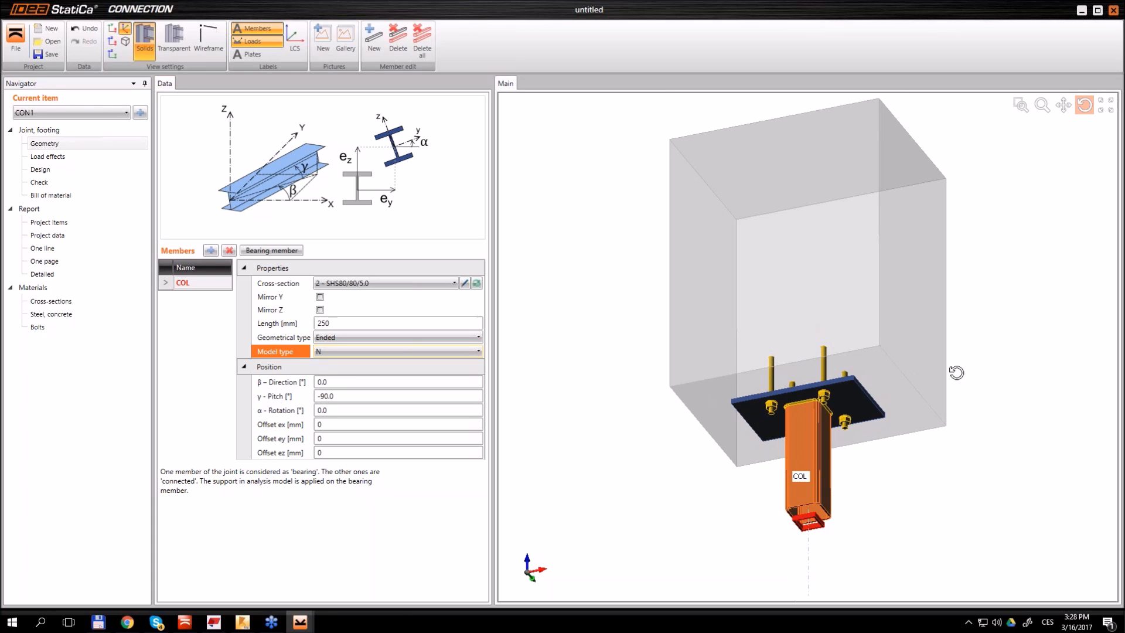
pyautogui.scroll(3, 859, 465)
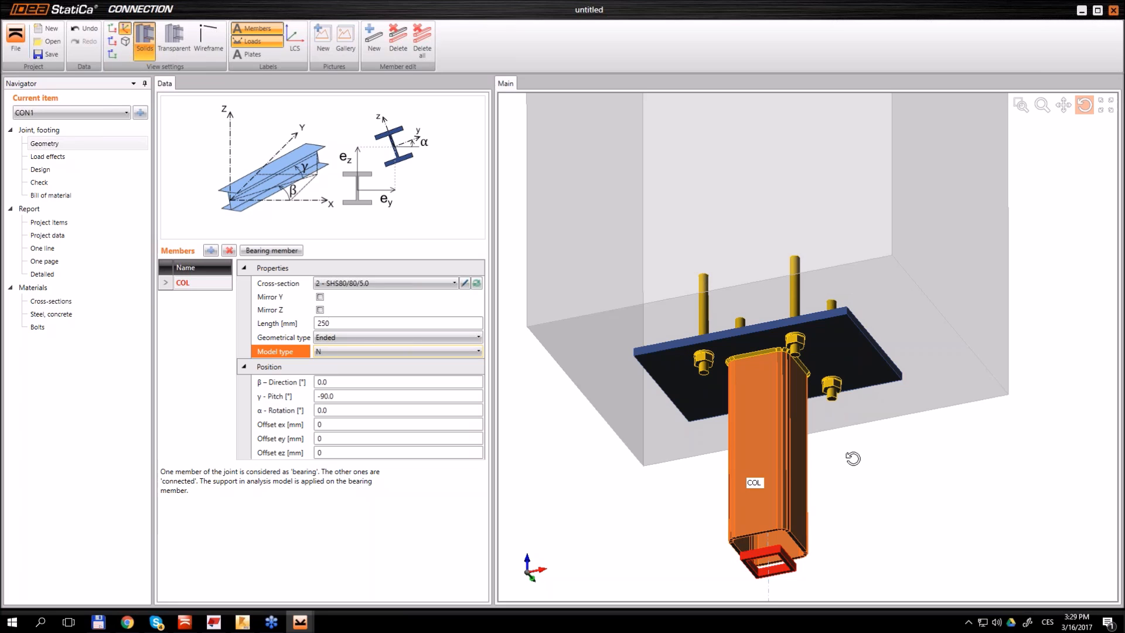
# Enter a normal force N of 10 kN for the column COL in load effect LE1
pyautogui.click(48, 157)
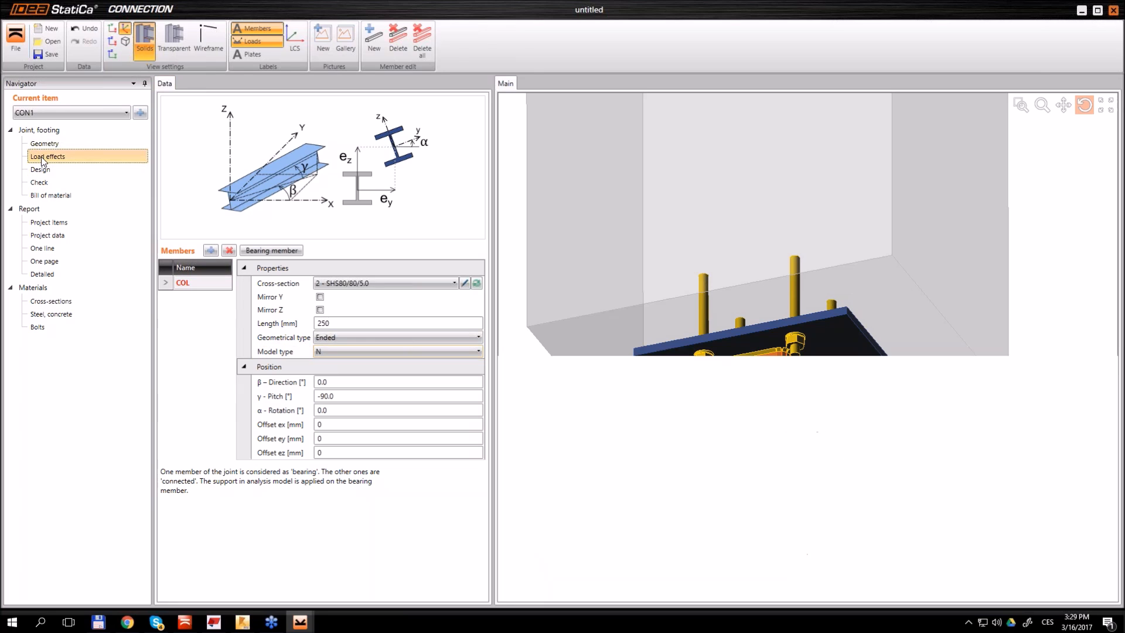
pyautogui.click(446, 416)
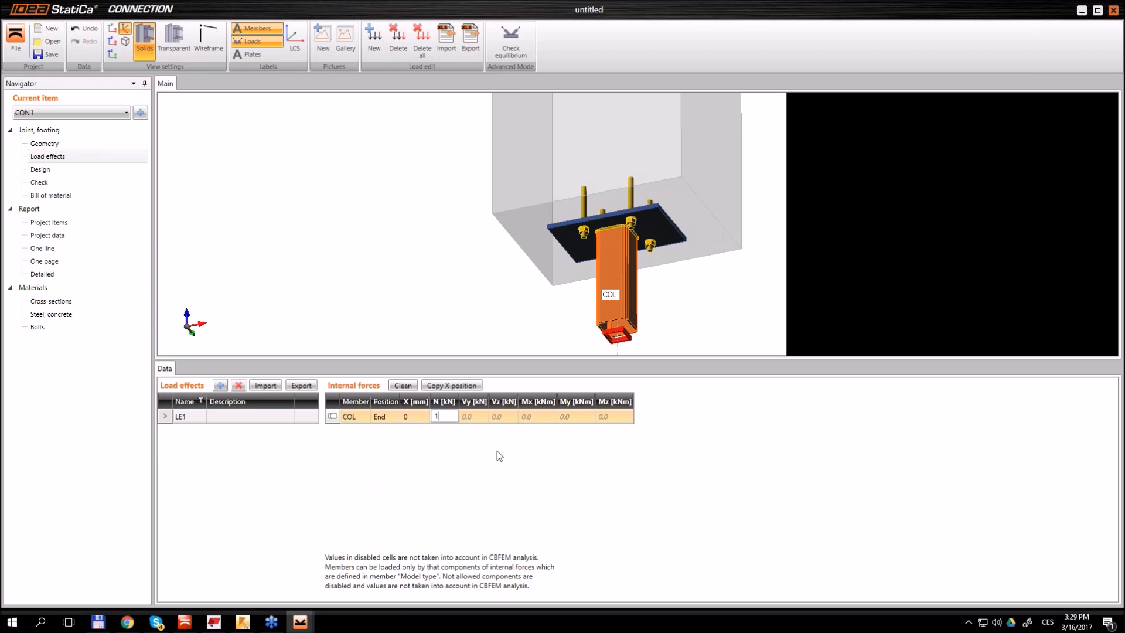
pyautogui.write('10')
pyautogui.press('Return')
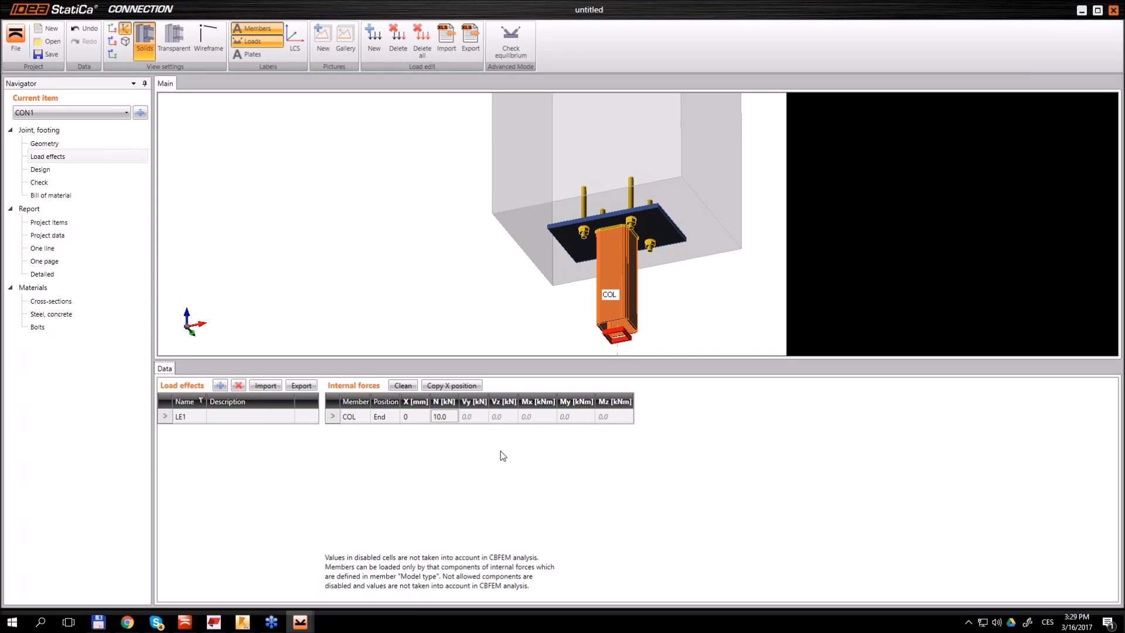
pyautogui.scroll(-4, 662, 316)
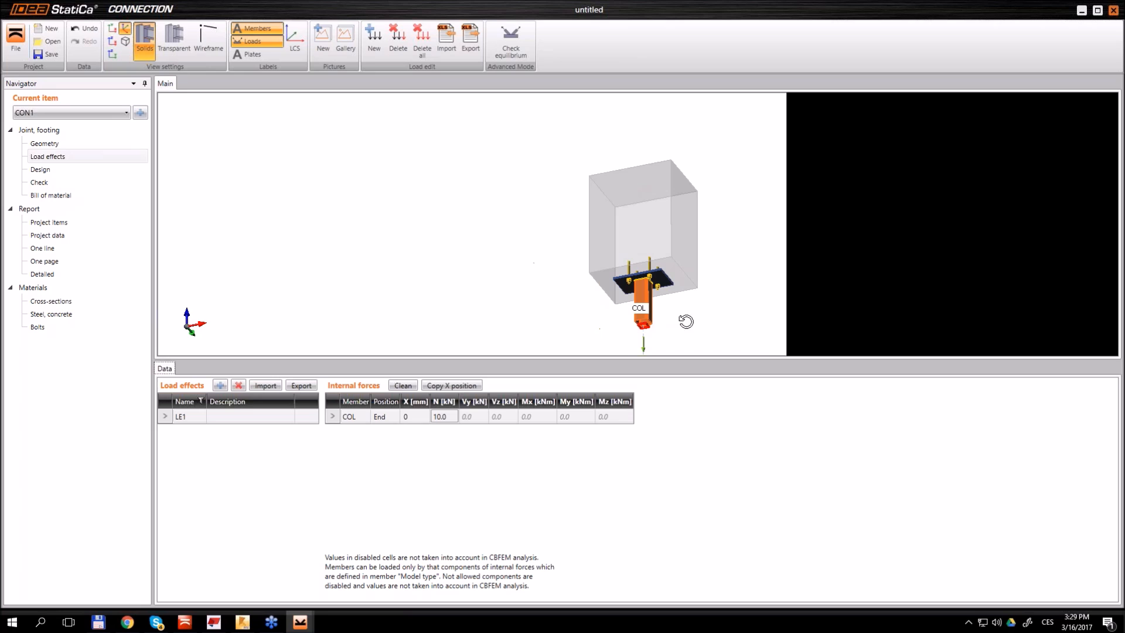
pyautogui.moveTo(643, 328); pyautogui.dragTo(636, 276, button='middle')
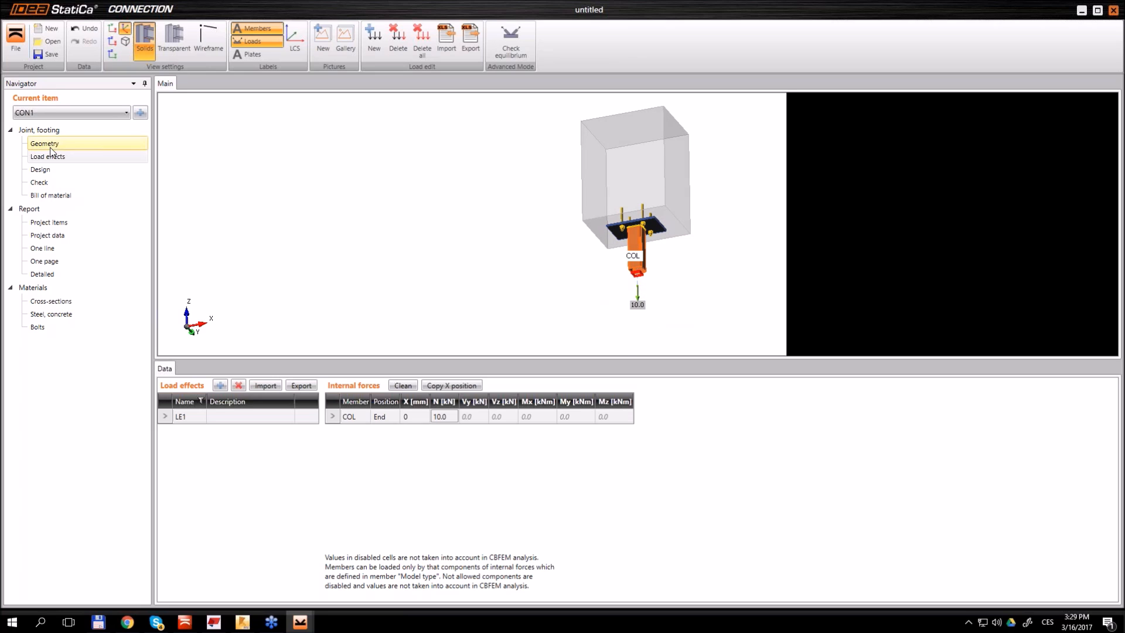
# Set the thickness of base plate BP1 to 6 mm in the joint design
pyautogui.click(53, 172)
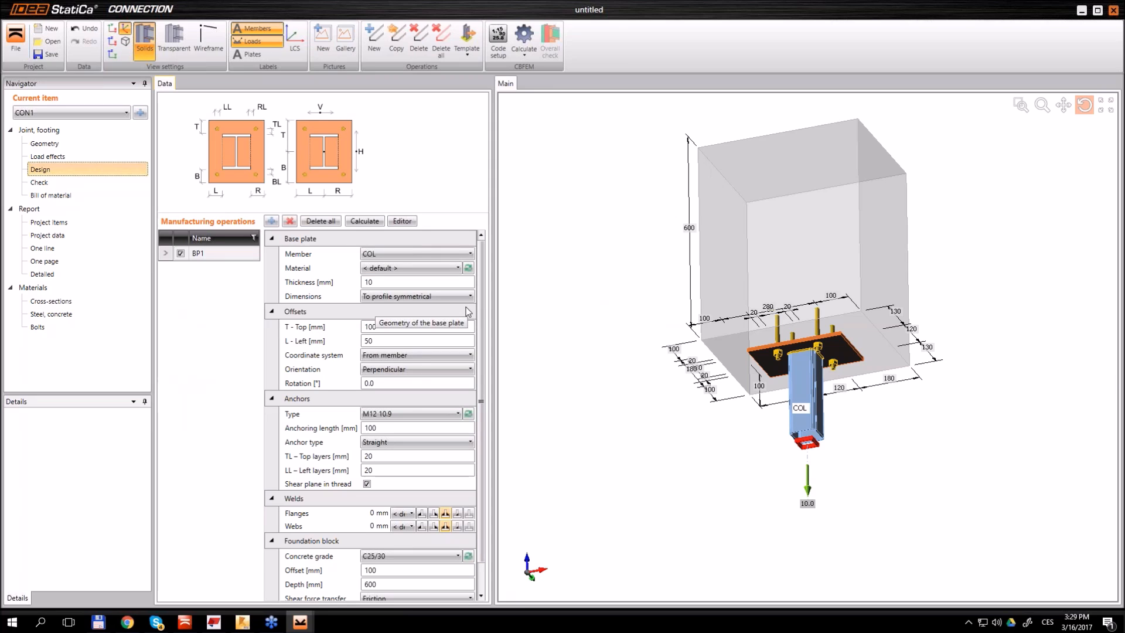
pyautogui.click(338, 283)
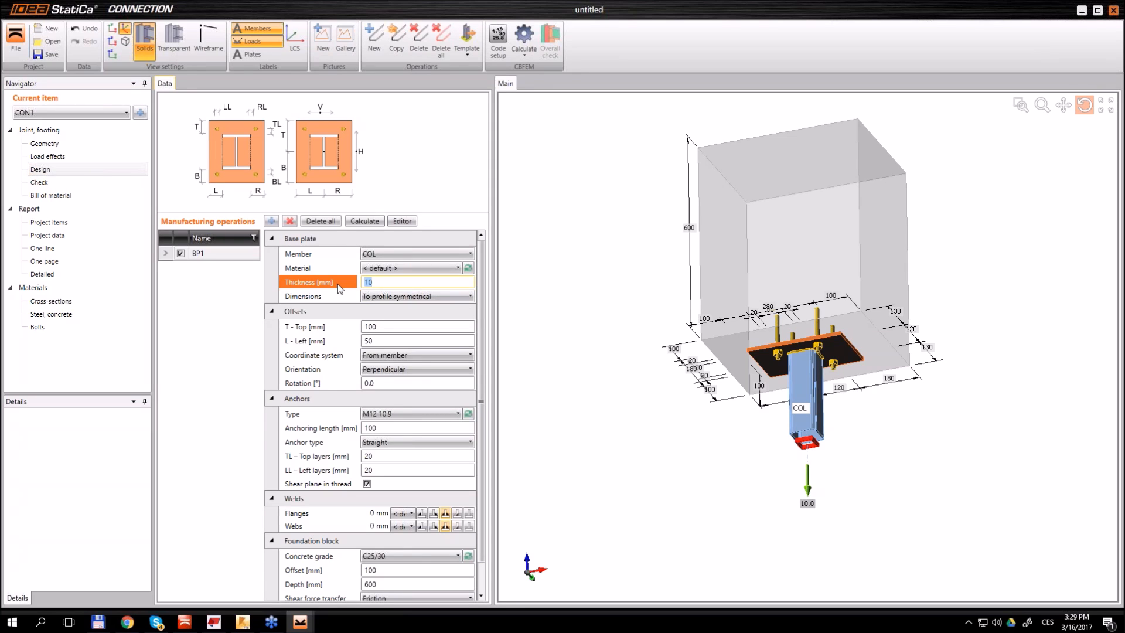
pyautogui.write('6')
pyautogui.press('Tab')
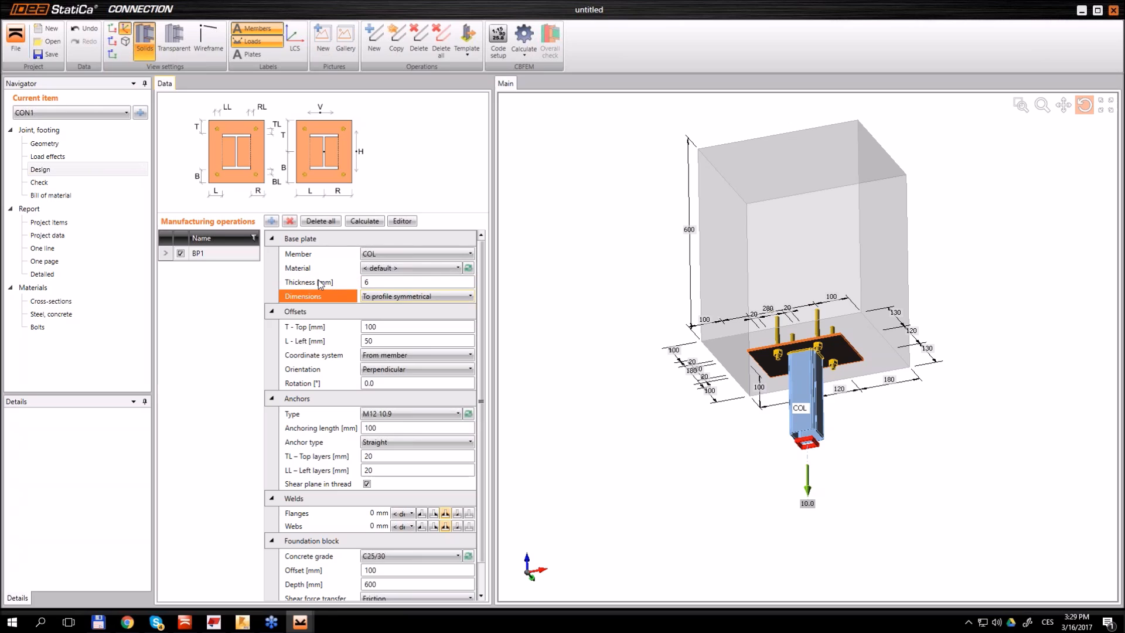
# Set the base plate offsets to 120 mm at the top and 10 mm at the left
pyautogui.click(336, 328)
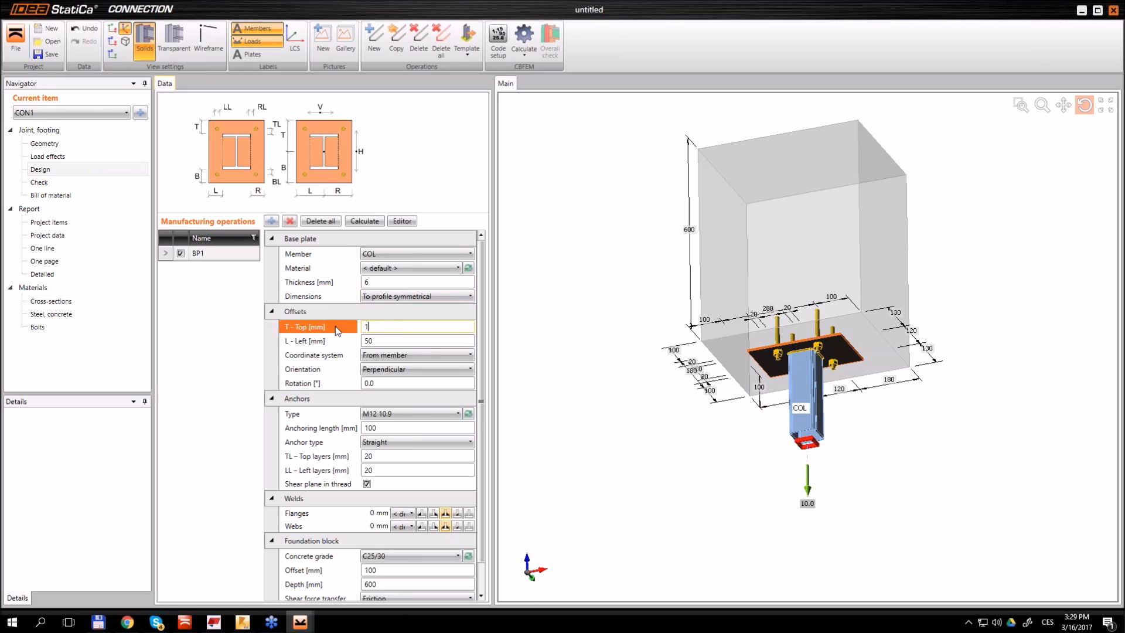
pyautogui.write('120')
pyautogui.press('Tab')
pyautogui.write('10')
pyautogui.press('Tab')
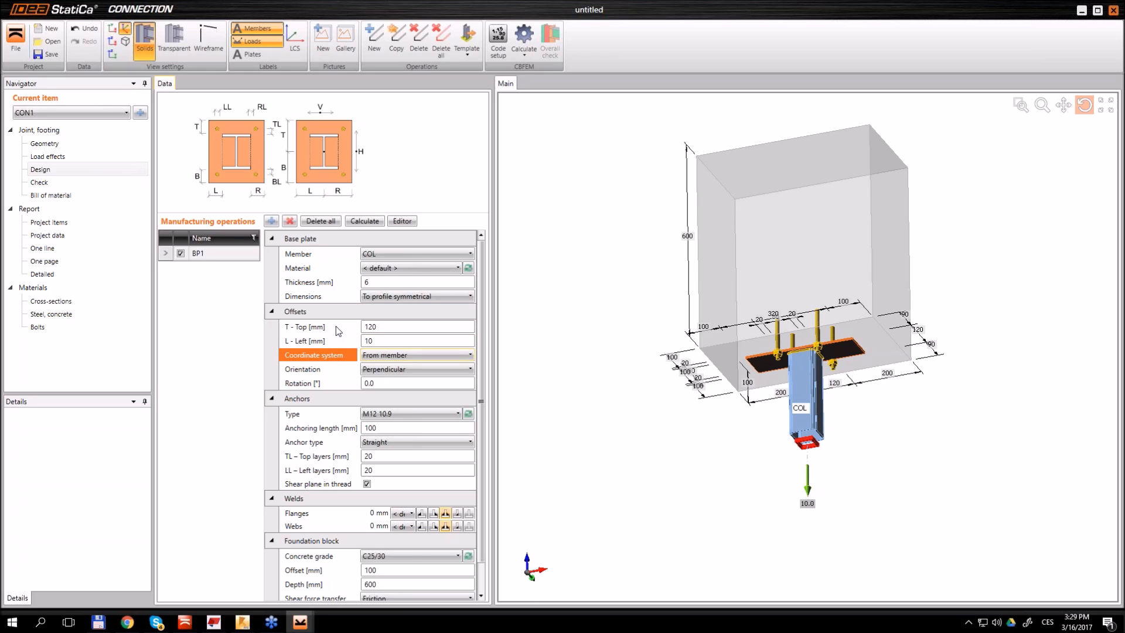
pyautogui.scroll(5, 853, 363)
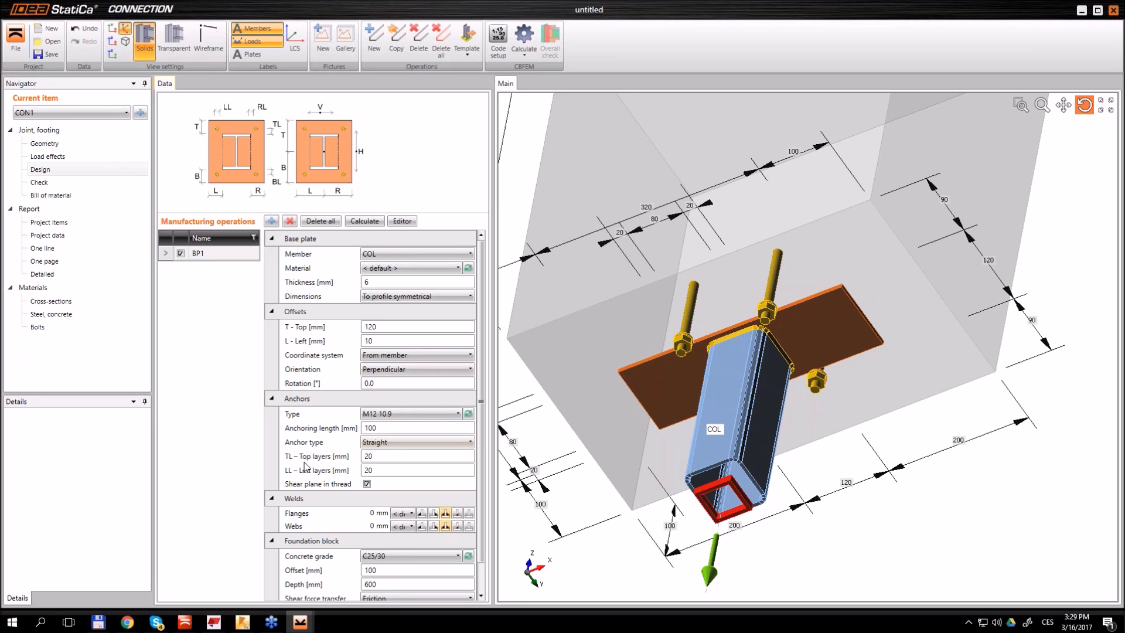
# Position the base plate anchors with top layers at 90 mm and left layers at -40 mm
pyautogui.doubleClick(383, 456)
pyautogui.write('9')
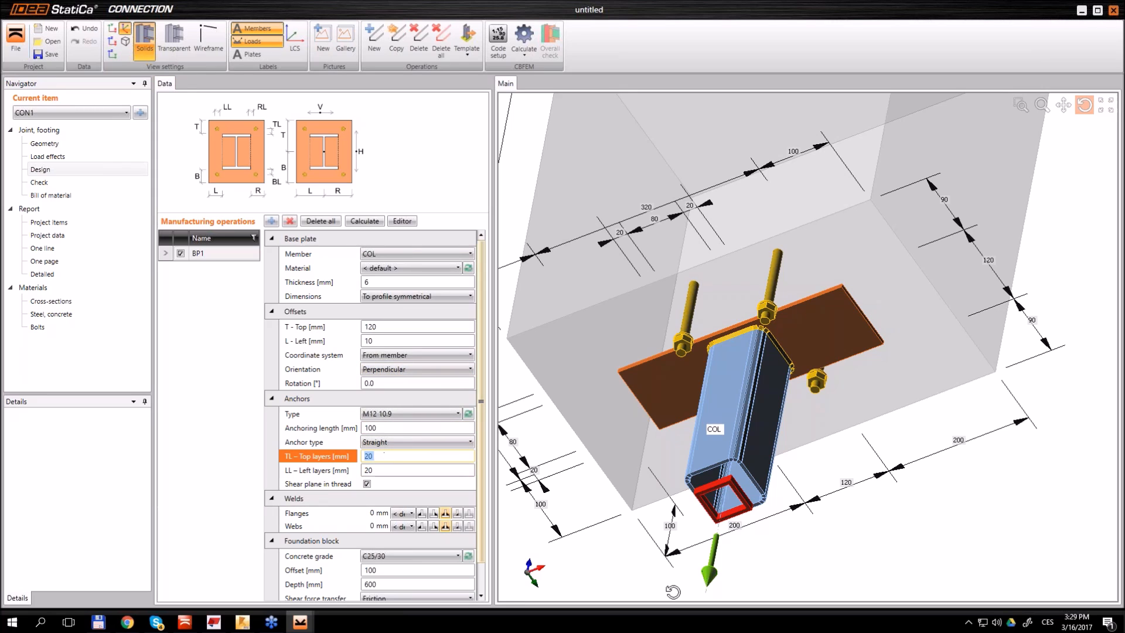
pyautogui.write('0')
pyautogui.press('Tab')
pyautogui.press('BackSpace')
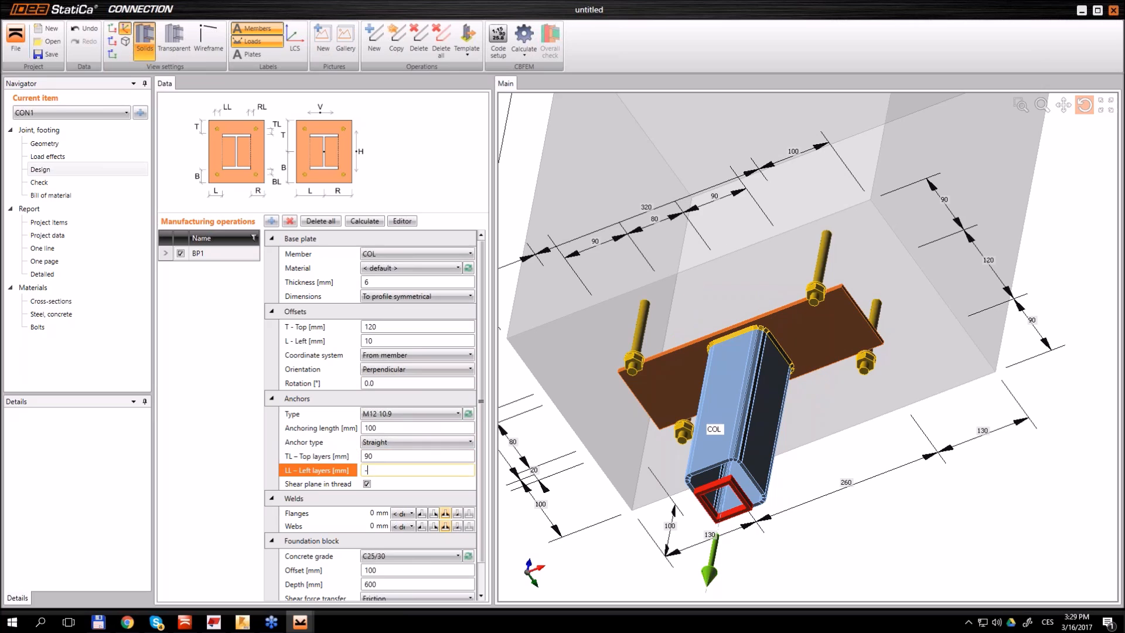
pyautogui.write('-40')
pyautogui.press('Tab')
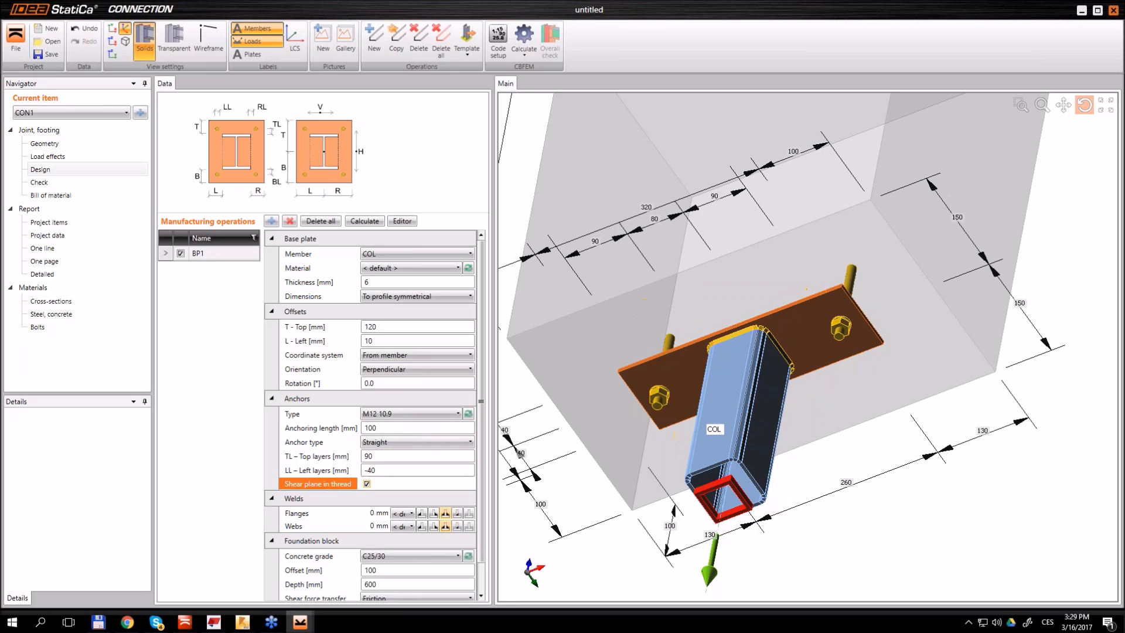
# Remove the flange and web welds between the column and base plate BP1
pyautogui.moveTo(793, 324); pyautogui.dragTo(781, 323)
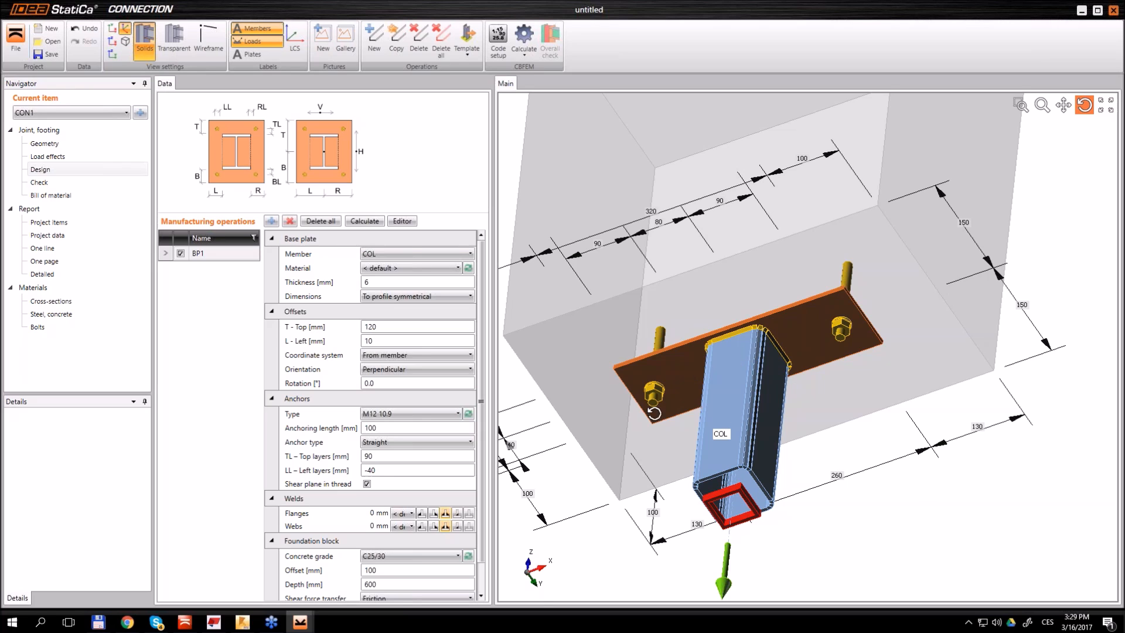
pyautogui.click(469, 513)
pyautogui.click(468, 526)
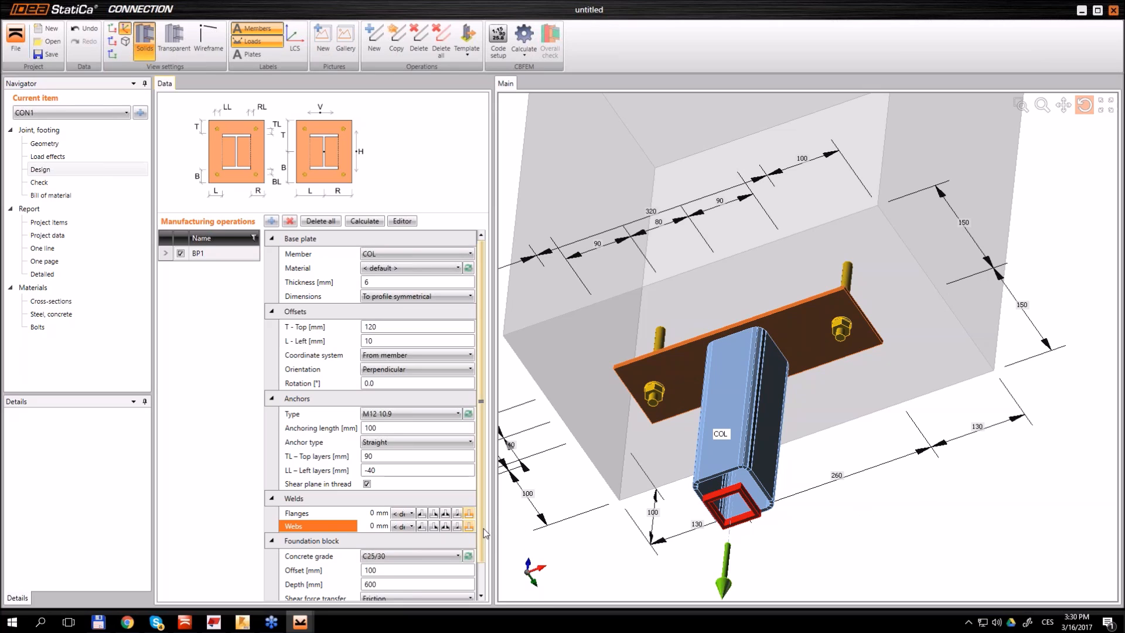
# Set the depth of the concrete foundation block to 200 mm and inspect the modified joint
pyautogui.scroll(-1, 421, 445)
pyautogui.moveTo(722, 353); pyautogui.dragTo(759, 359)
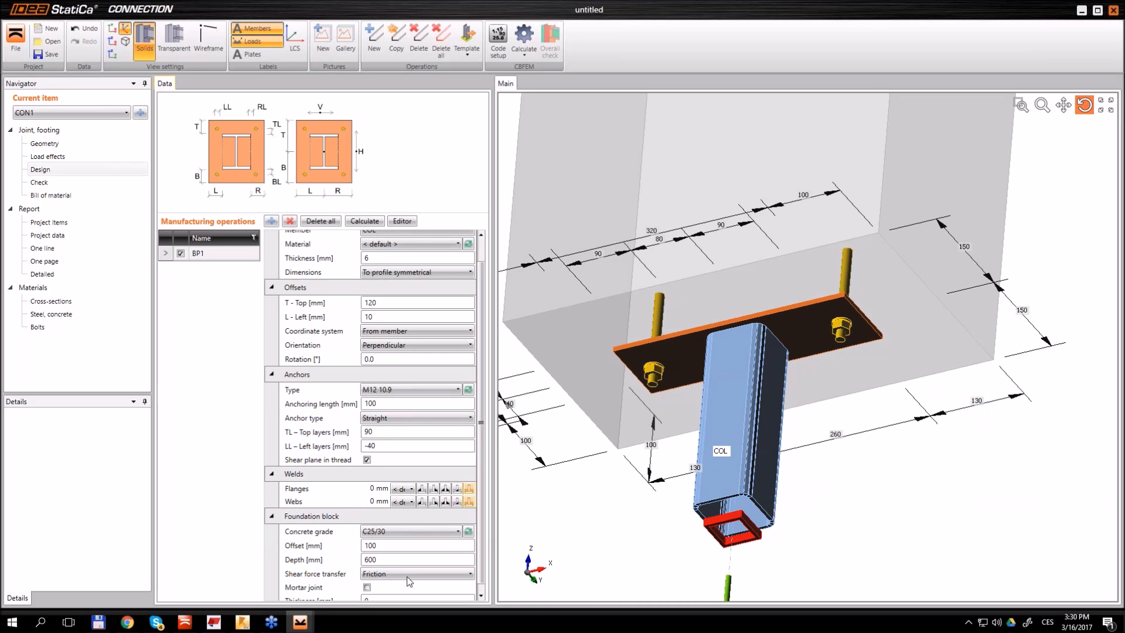
pyautogui.click(387, 546)
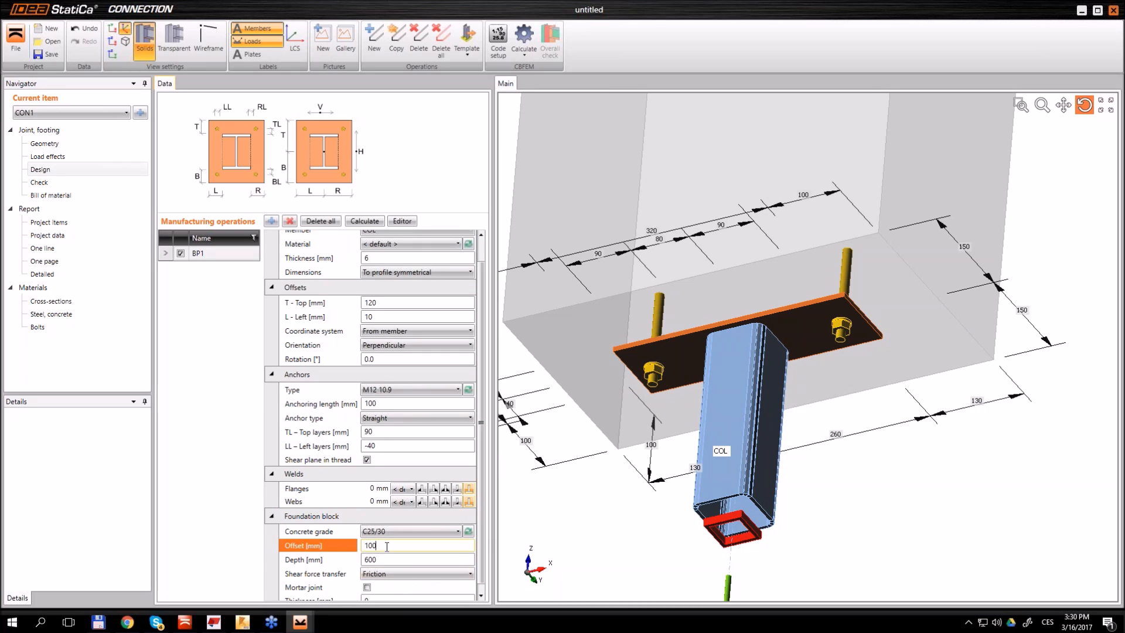
pyautogui.click(345, 559)
pyautogui.write('2')
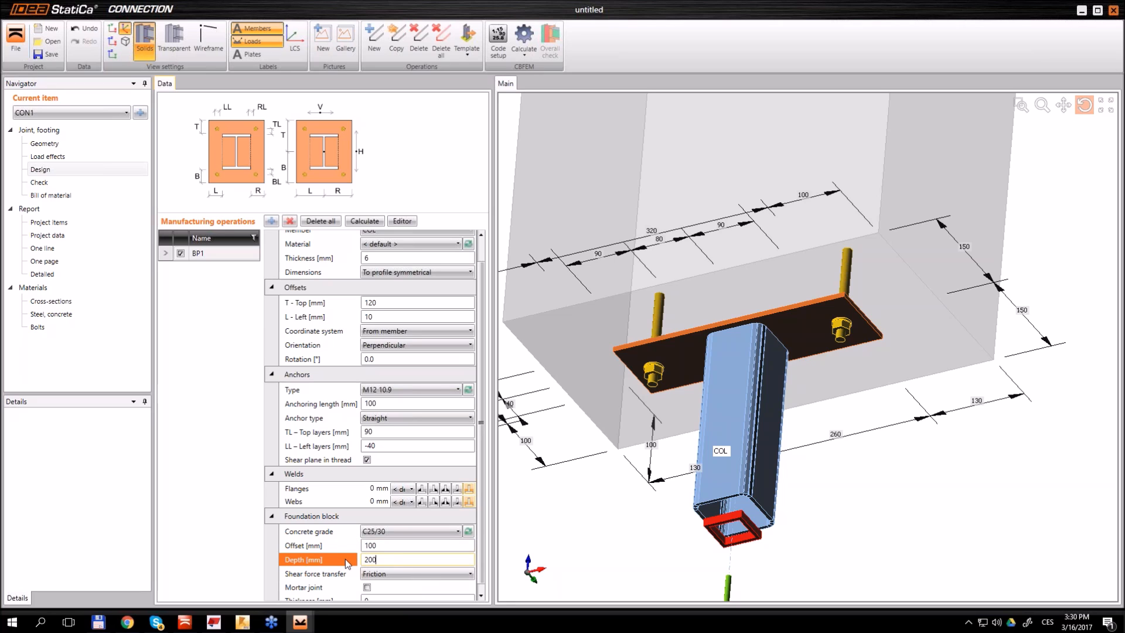
pyautogui.press('Tab')
pyautogui.scroll(-3, 807, 254)
pyautogui.moveTo(790, 259); pyautogui.dragTo(810, 235)
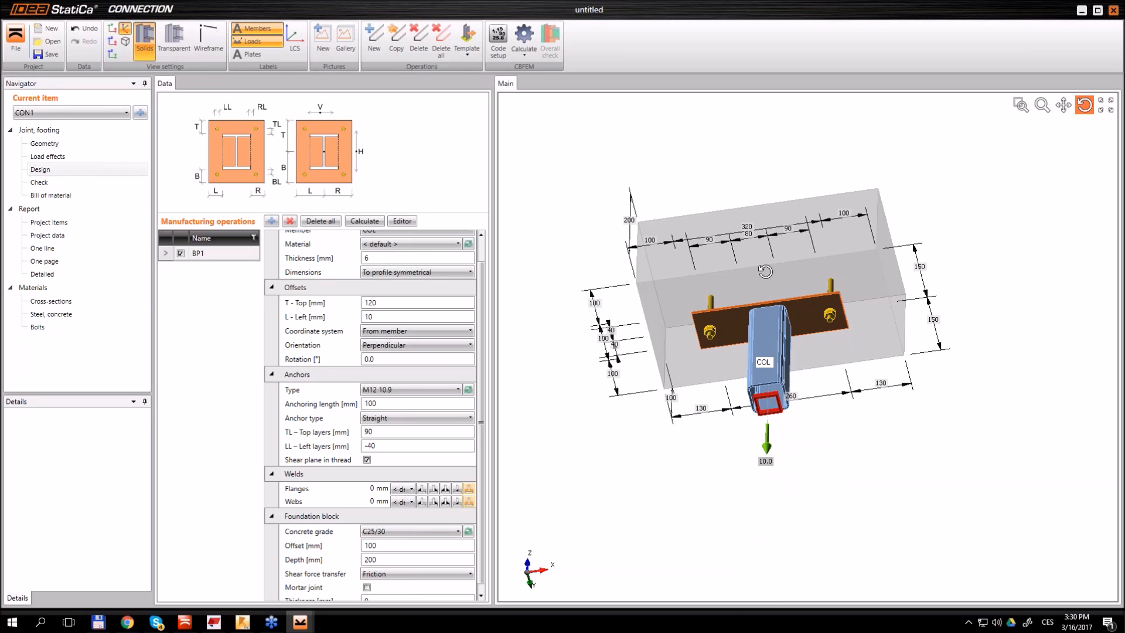
pyautogui.moveTo(765, 271); pyautogui.dragTo(759, 302)
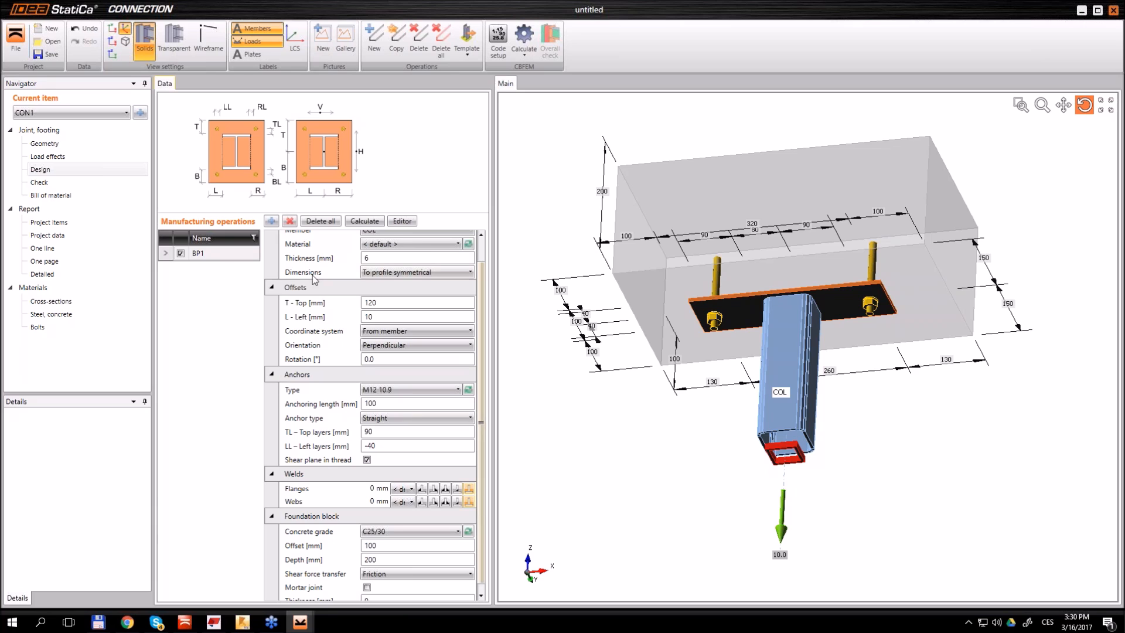
pyautogui.scroll(3, 811, 319)
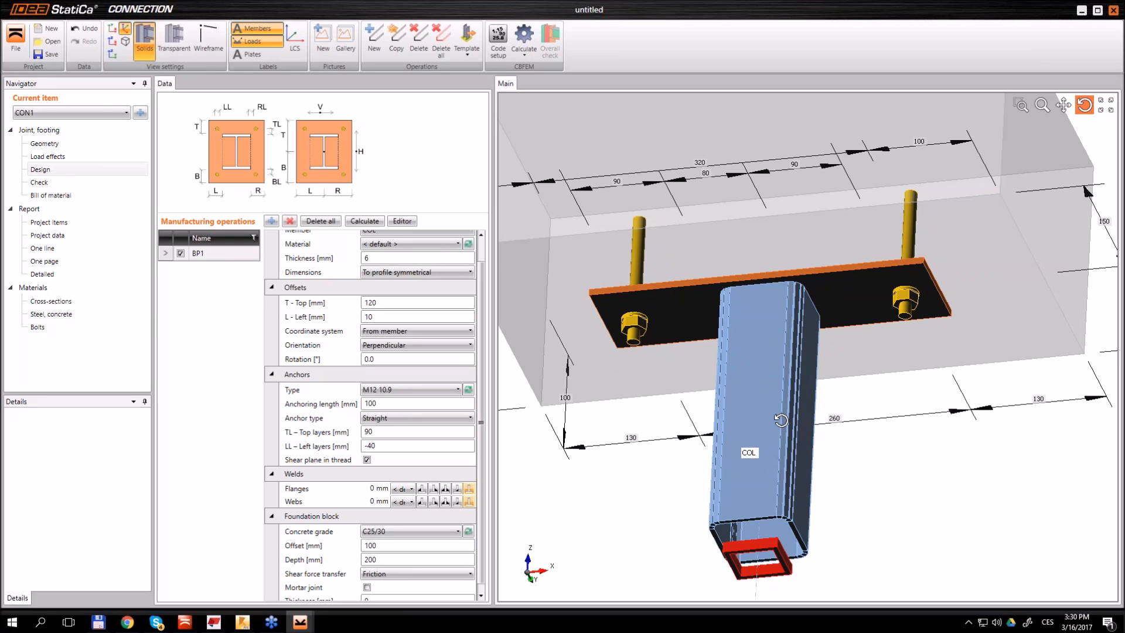
# Add a cleat operation to the column COL and connect it to the base plate BP1 instead of a member
pyautogui.click(271, 220)
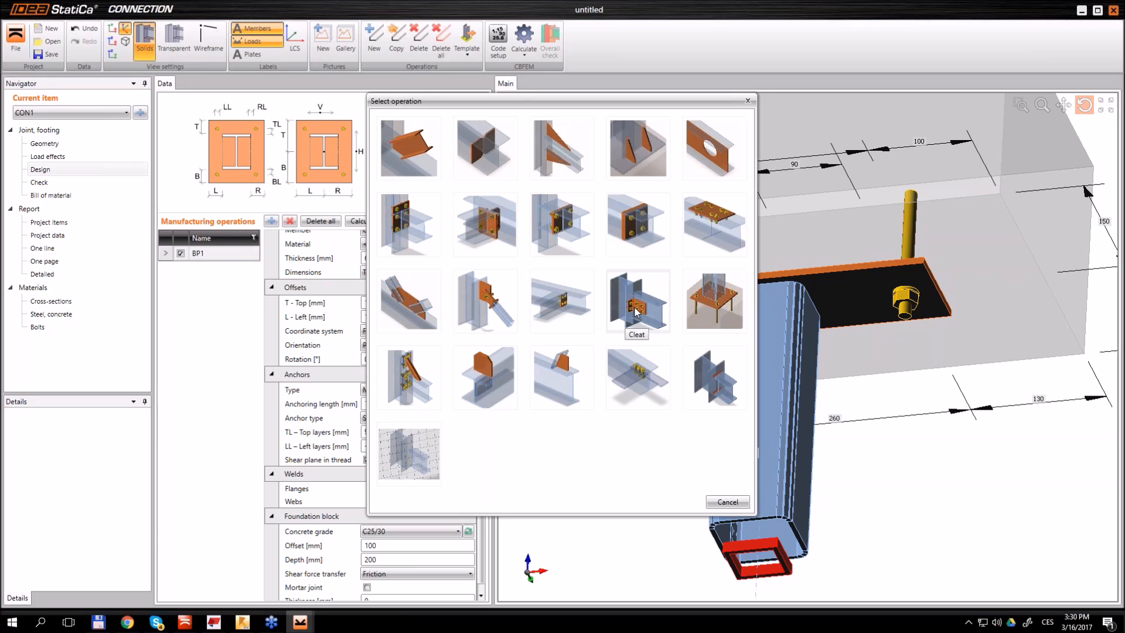
pyautogui.click(635, 311)
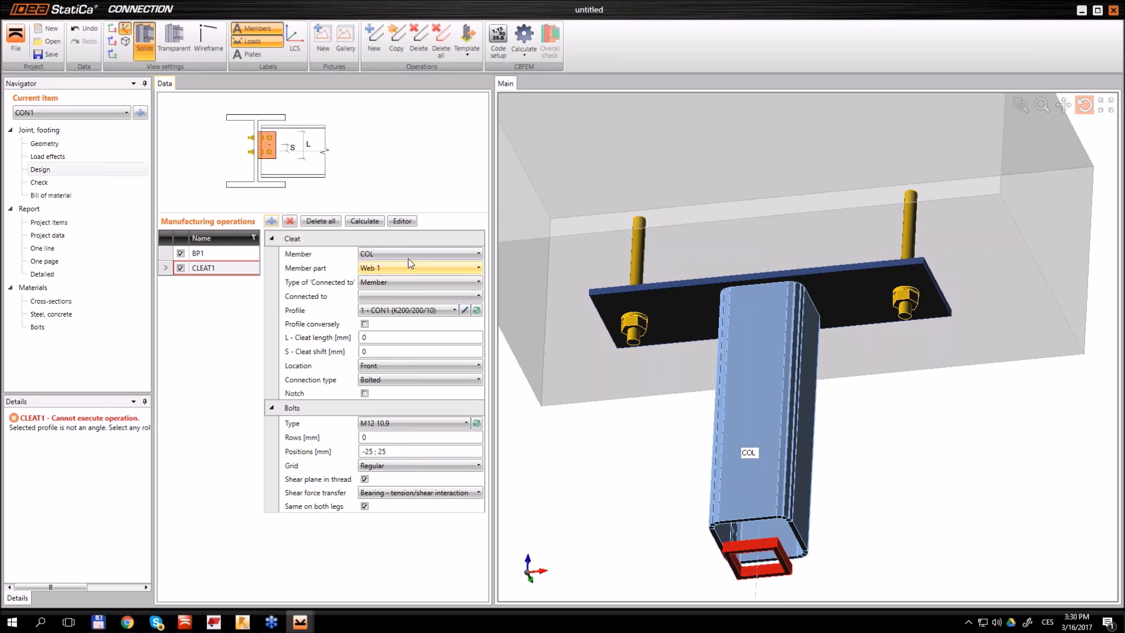
pyautogui.click(385, 285)
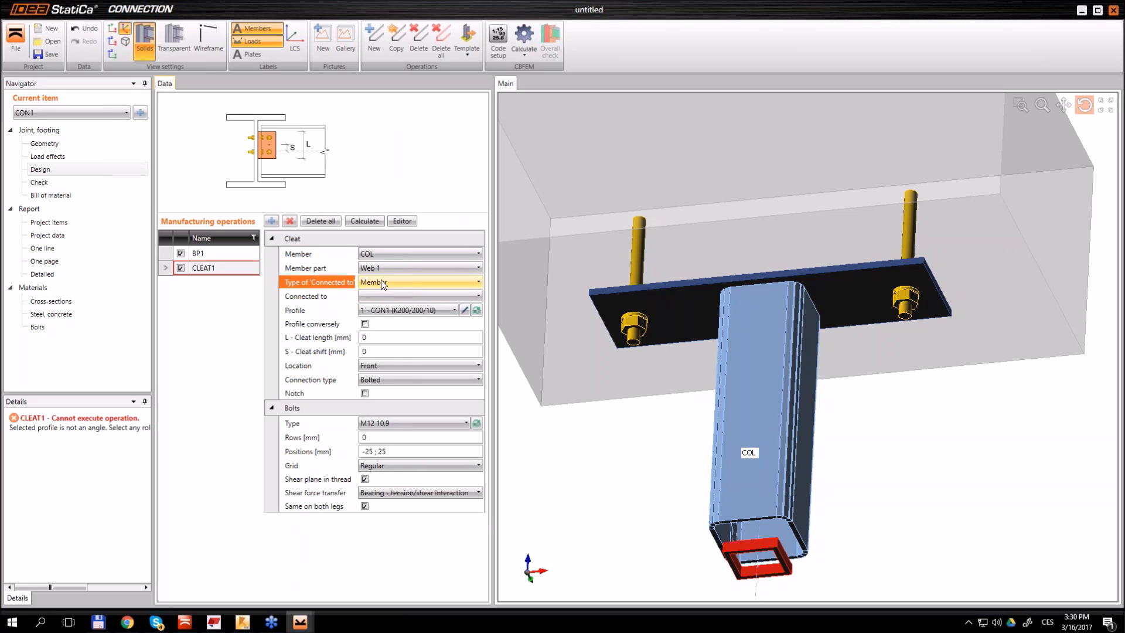
pyautogui.click(384, 284)
pyautogui.click(384, 297)
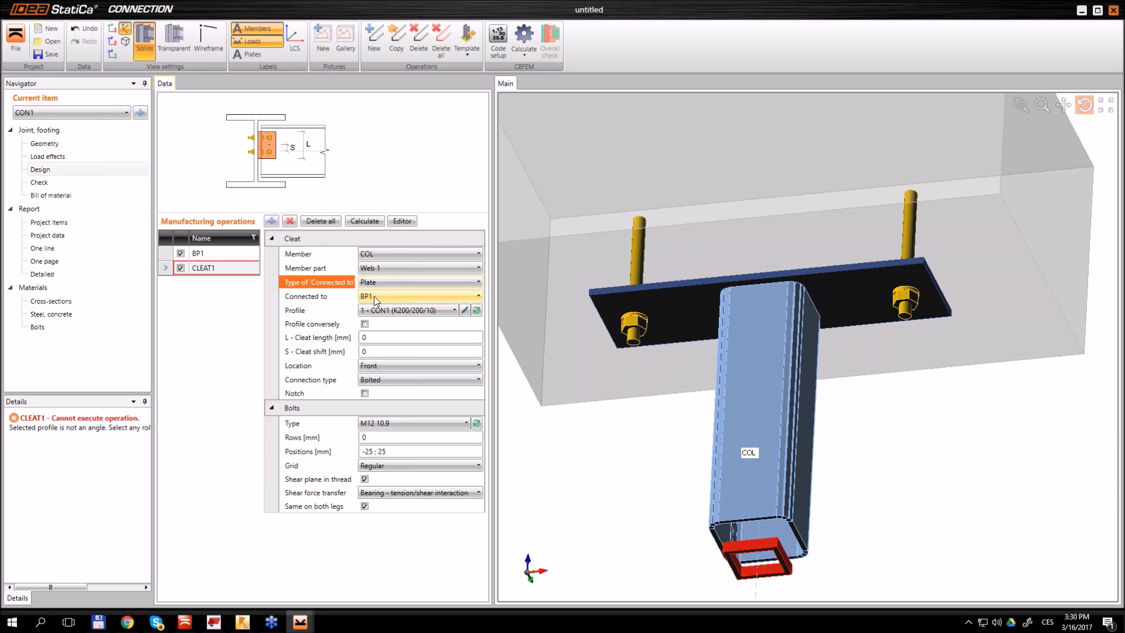
# Assign a new rolled angle profile L90X60X6 from the L series to CLEAT1
pyautogui.click(466, 311)
pyautogui.click(521, 237)
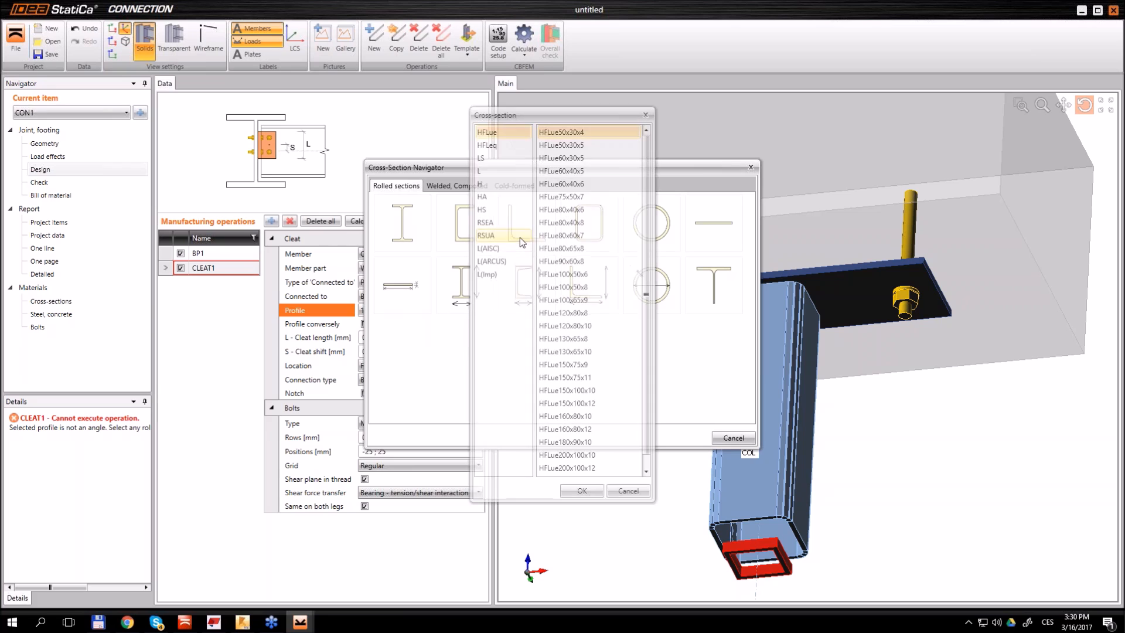
pyautogui.click(483, 171)
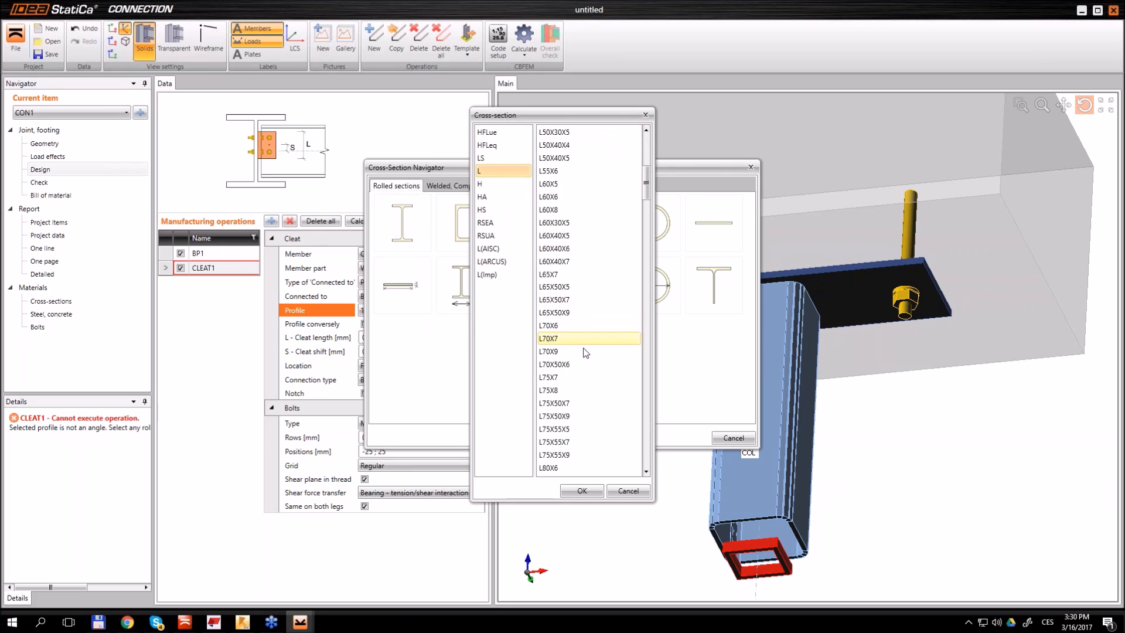
pyautogui.scroll(-4, 580, 340)
pyautogui.click(589, 444)
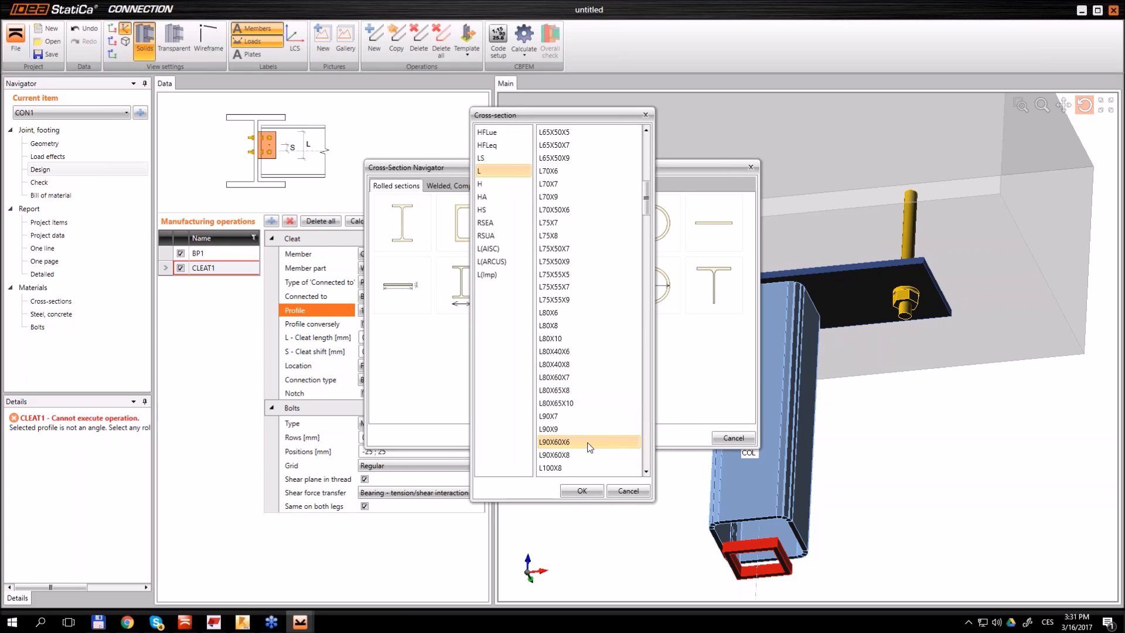
pyautogui.click(582, 490)
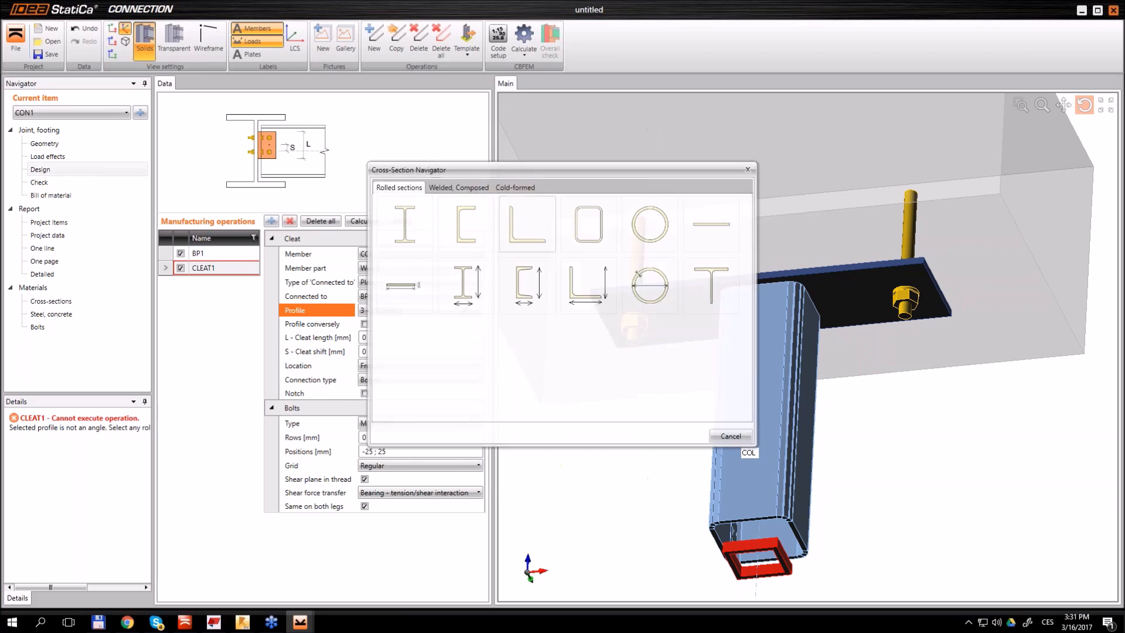
pyautogui.scroll(4, 723, 424)
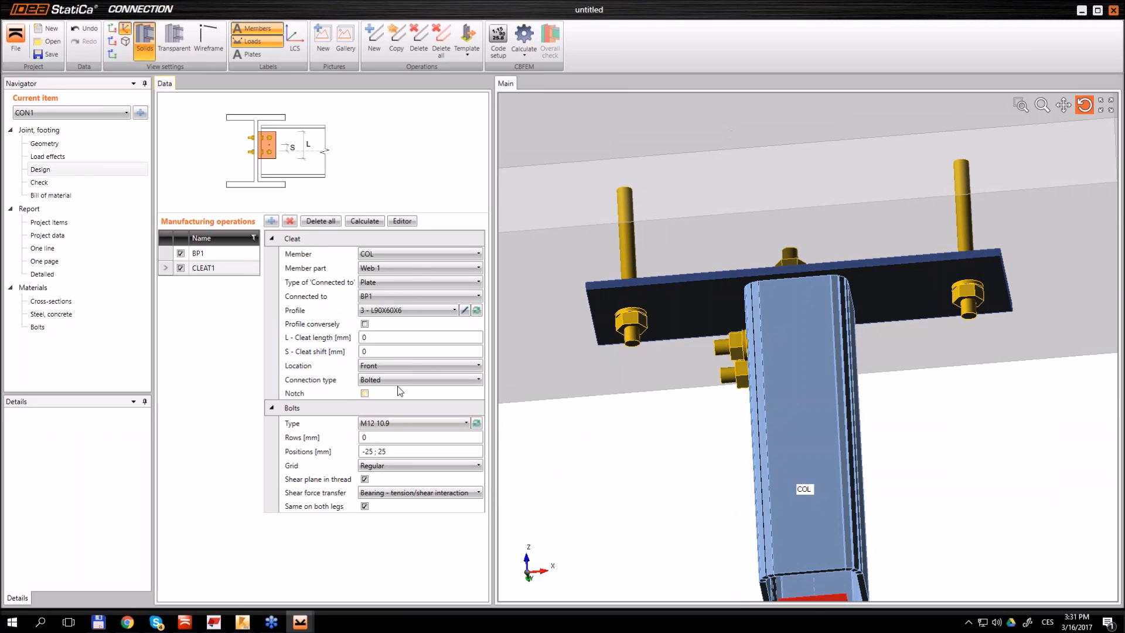
# Set the location of CLEAT1 to Rear and its connection type to Welded
pyautogui.click(385, 365)
pyautogui.click(375, 389)
pyautogui.scroll(3, 668, 324)
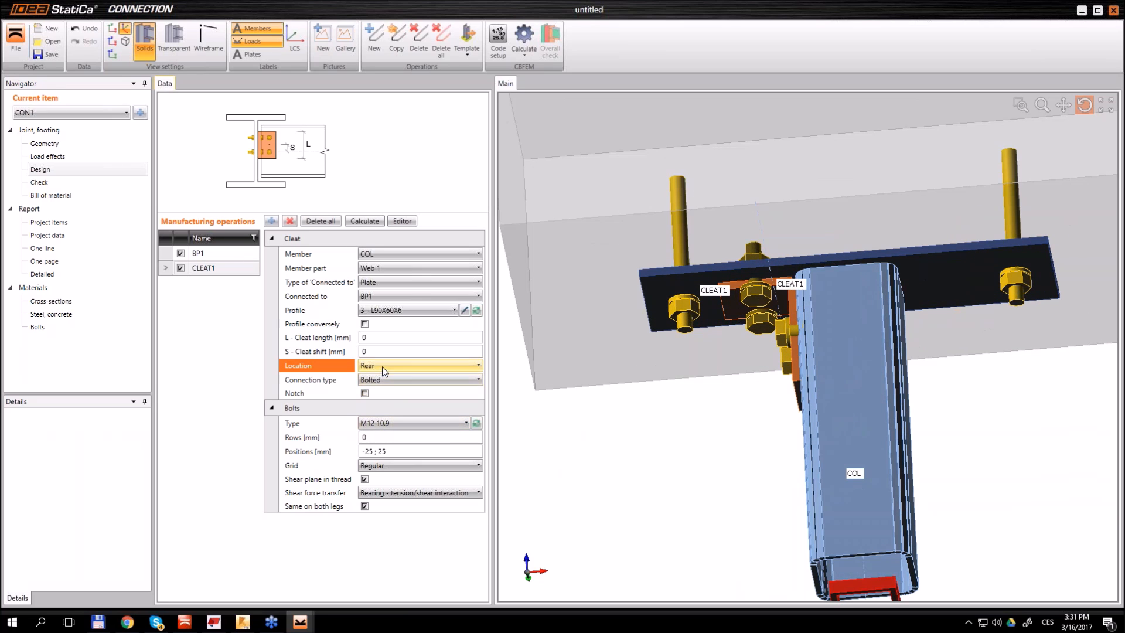
pyautogui.click(378, 378)
pyautogui.click(375, 411)
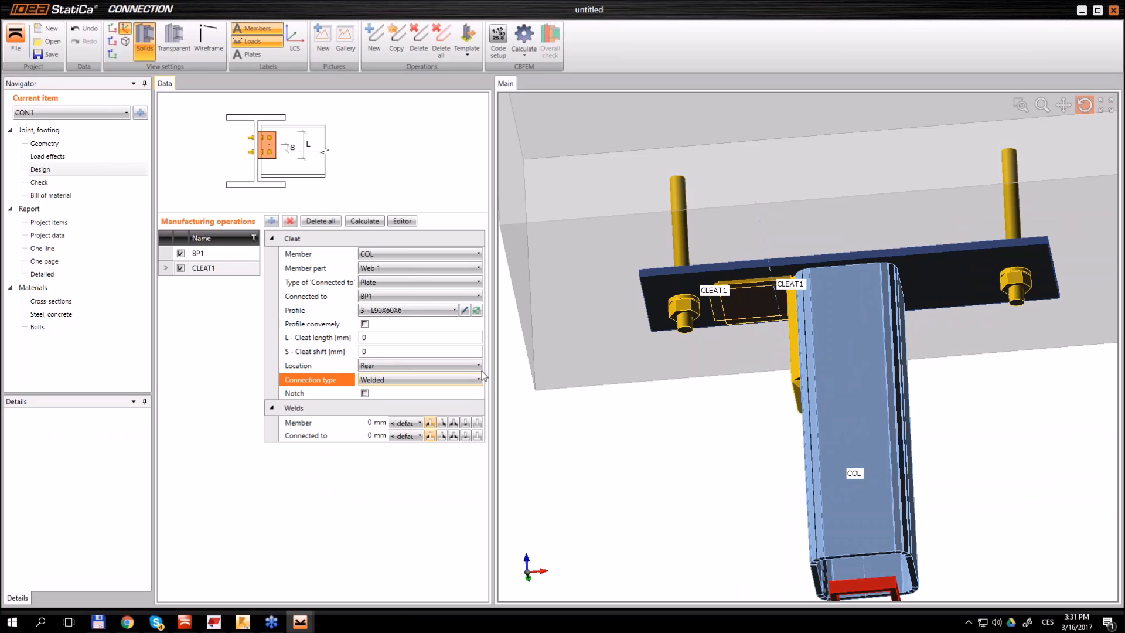
pyautogui.moveTo(797, 314); pyautogui.dragTo(800, 361)
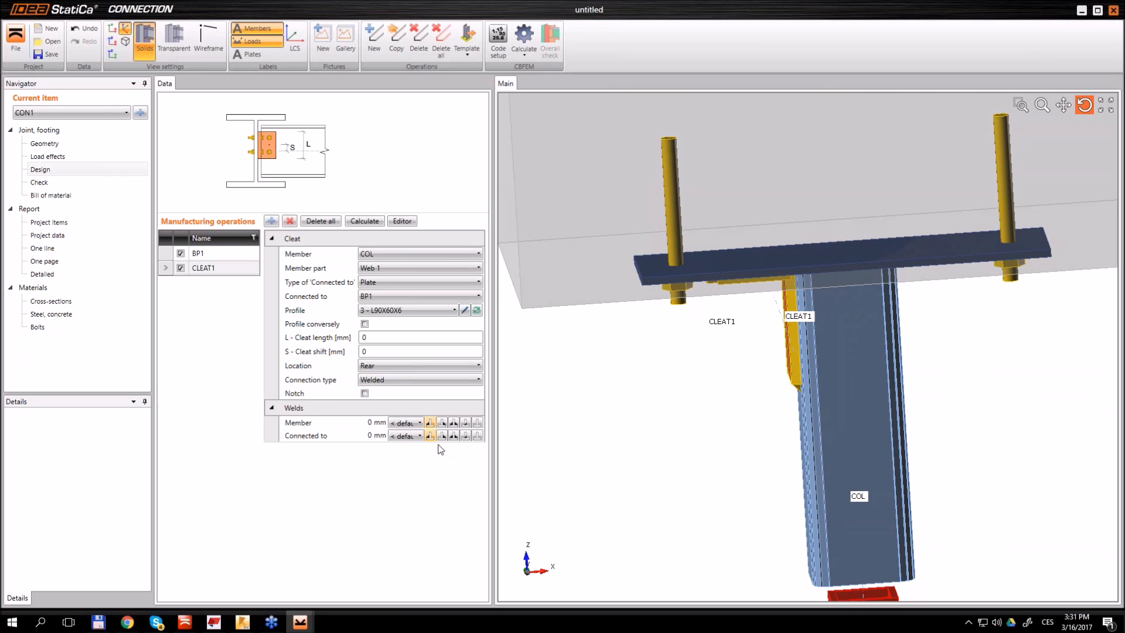
# Remove the weld between CLEAT1 and the column, and set its base plate weld to the opposite side with a 3 mm size
pyautogui.click(476, 421)
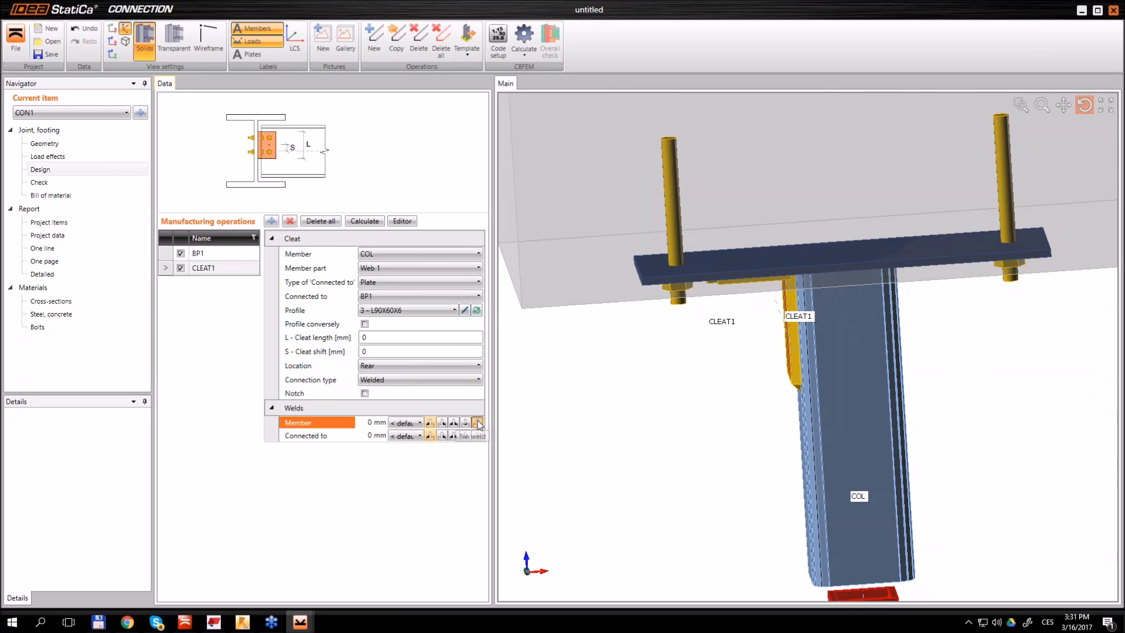
pyautogui.click(442, 435)
pyautogui.moveTo(750, 327); pyautogui.dragTo(845, 317)
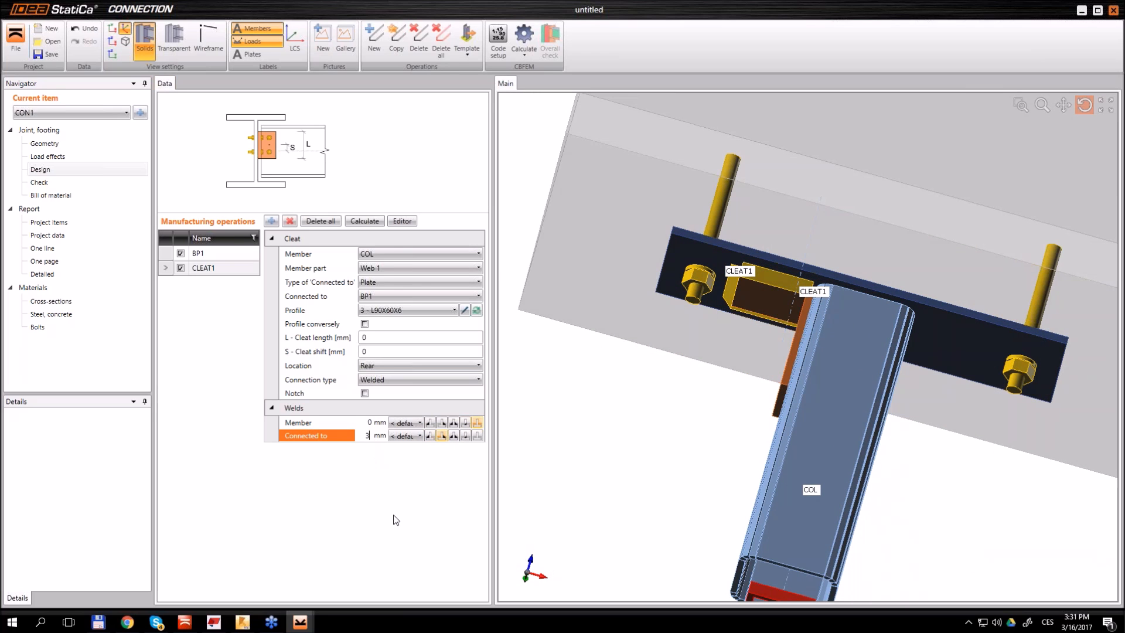
pyautogui.press('Return')
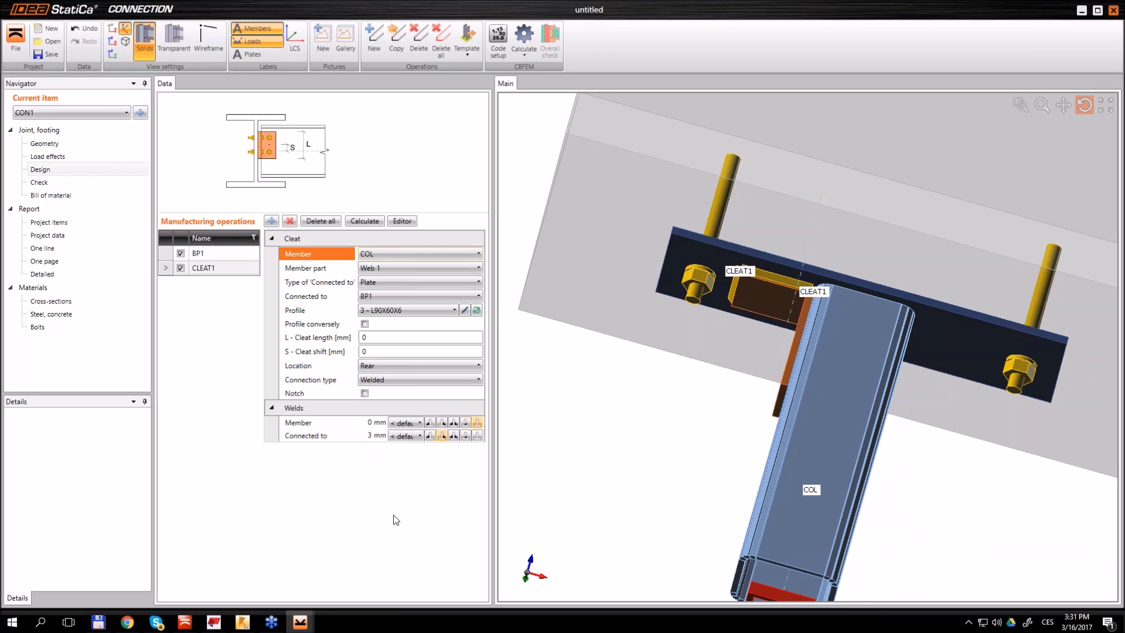
pyautogui.moveTo(819, 338); pyautogui.dragTo(855, 321)
# Copy the CLEAT1 operation and assign the copied cleat to Web 3 of the column
pyautogui.click(206, 268)
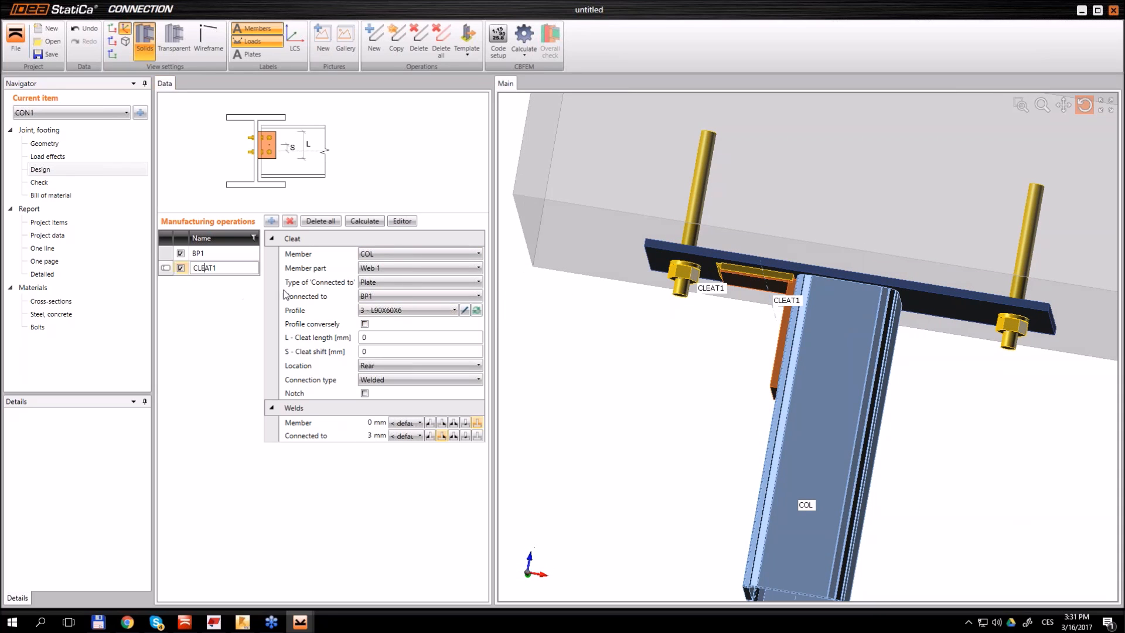
pyautogui.click(399, 46)
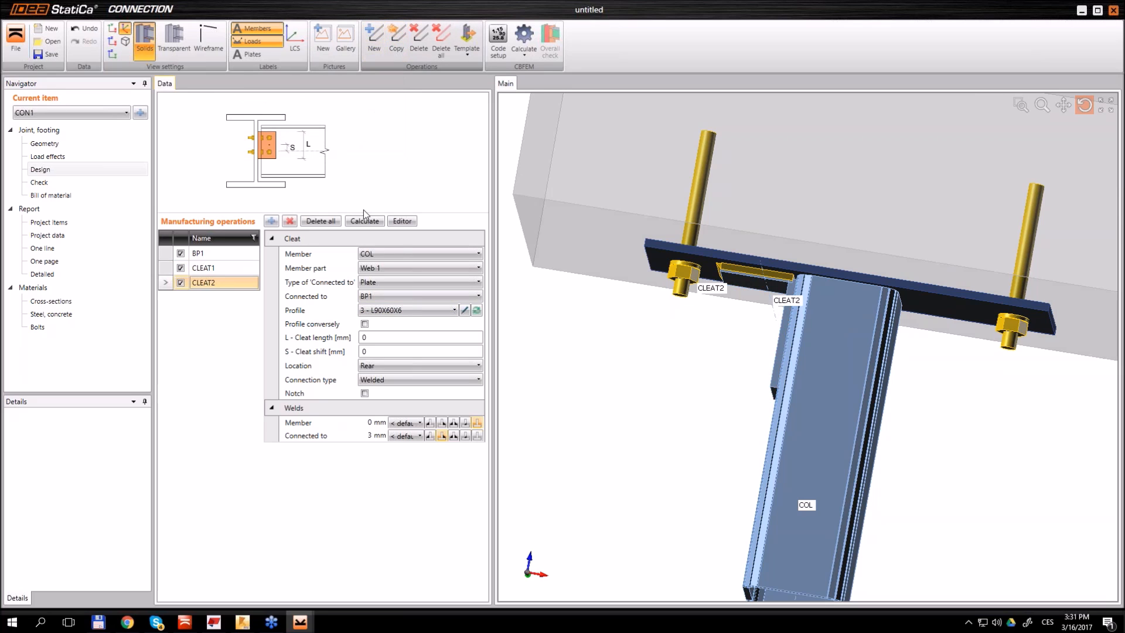
pyautogui.click(380, 268)
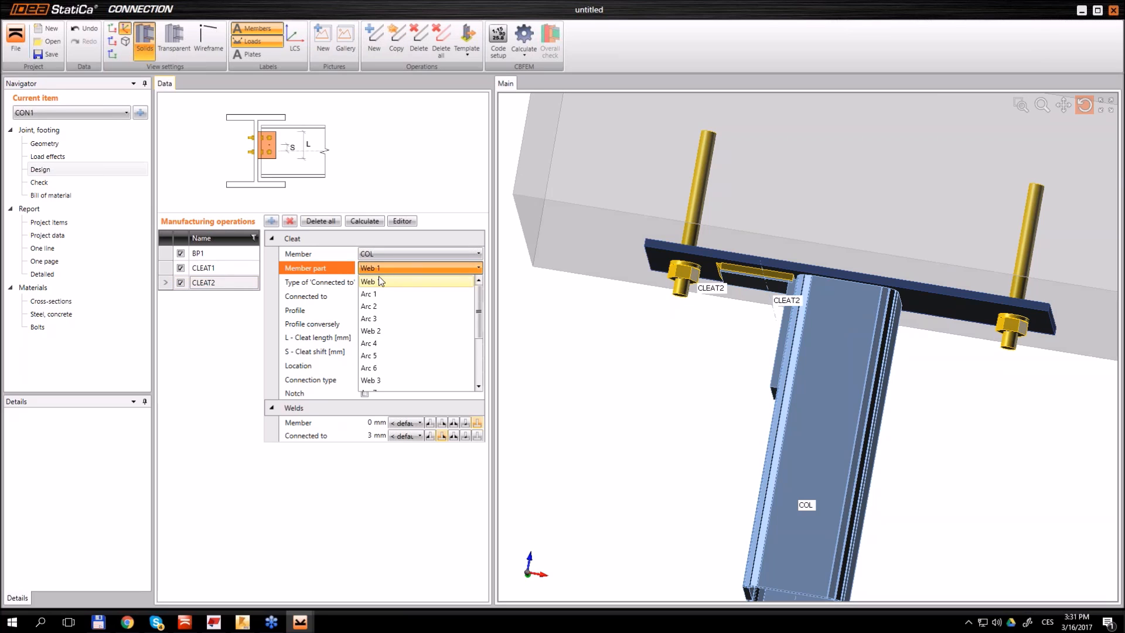
pyautogui.click(386, 380)
pyautogui.moveTo(948, 409); pyautogui.dragTo(865, 360)
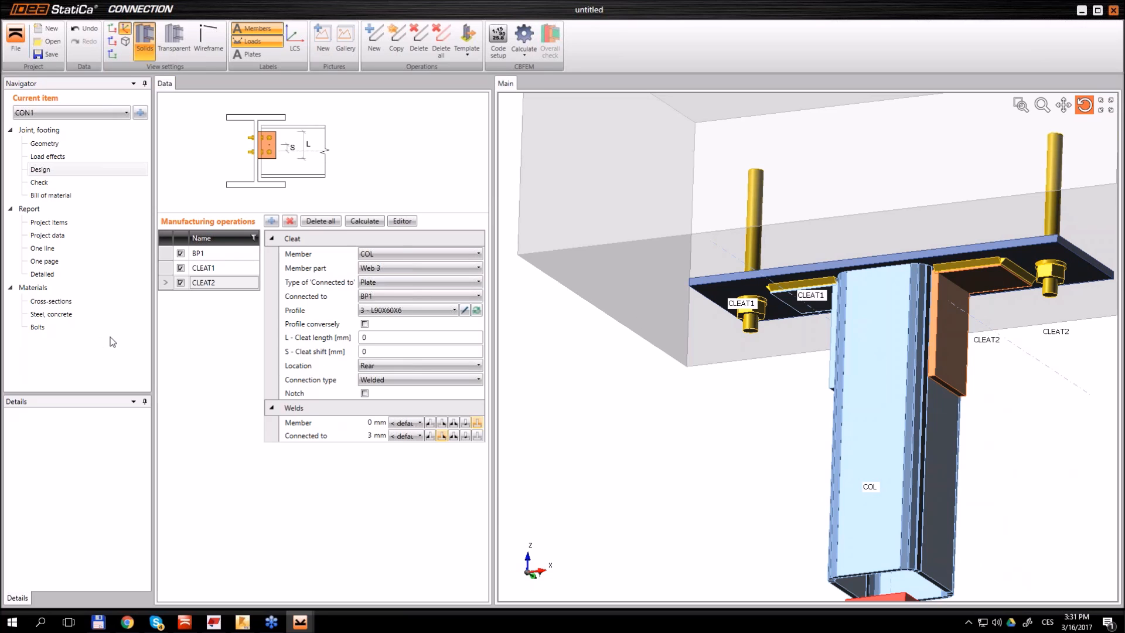
pyautogui.moveTo(899, 361); pyautogui.dragTo(869, 331)
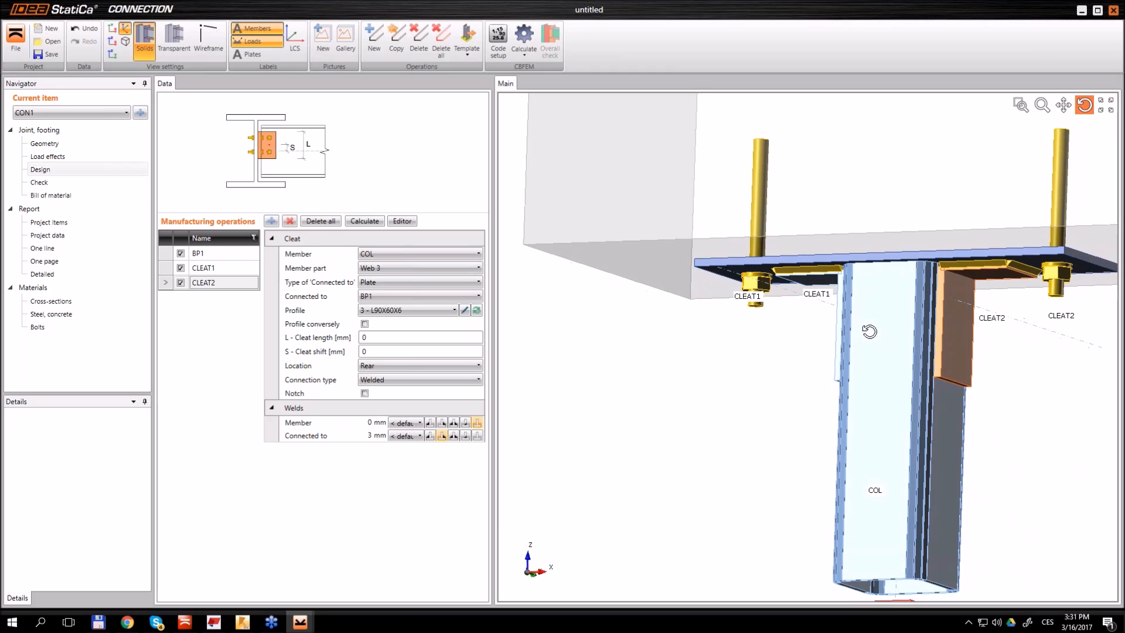
# Add a bolt grid or contact operation and set its items count to 4
pyautogui.click(272, 222)
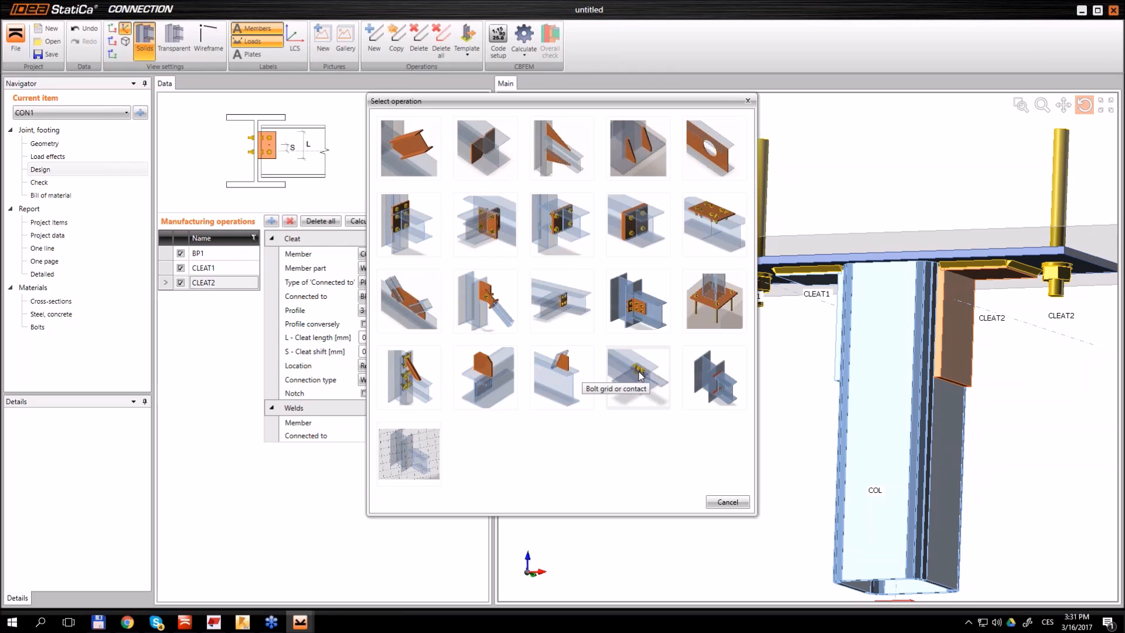
pyautogui.click(638, 375)
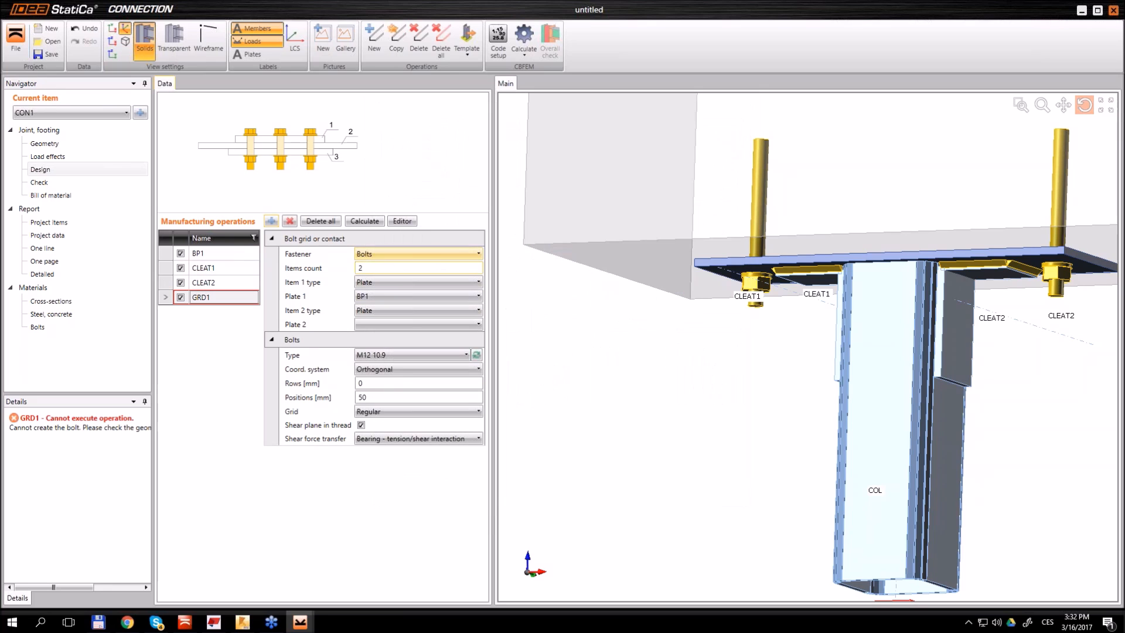
pyautogui.click(318, 268)
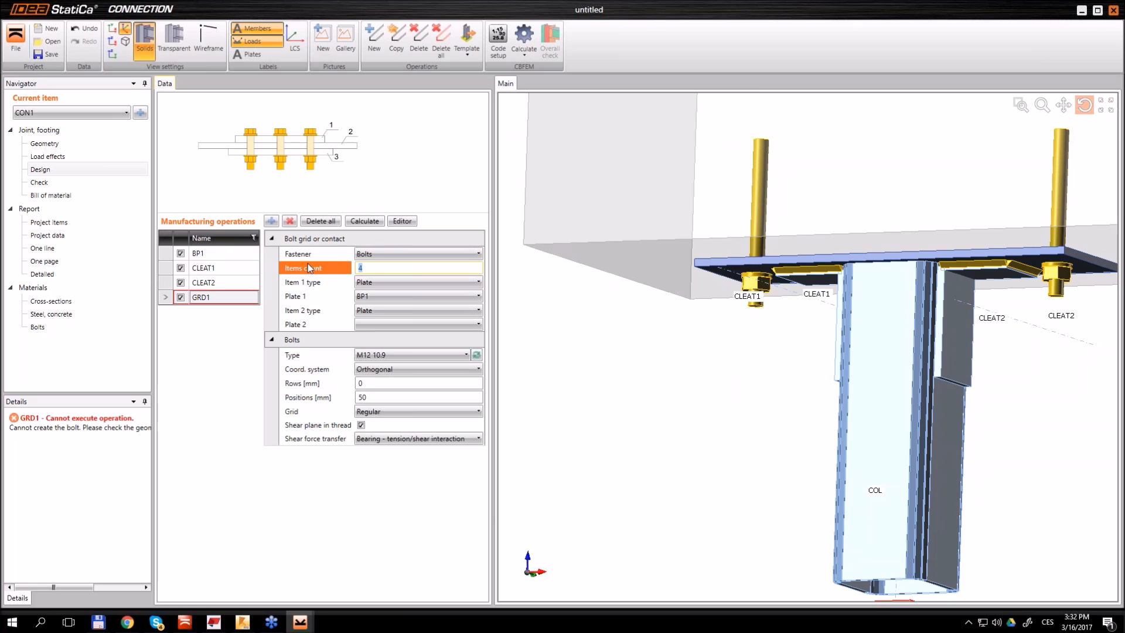
pyautogui.press('Tab')
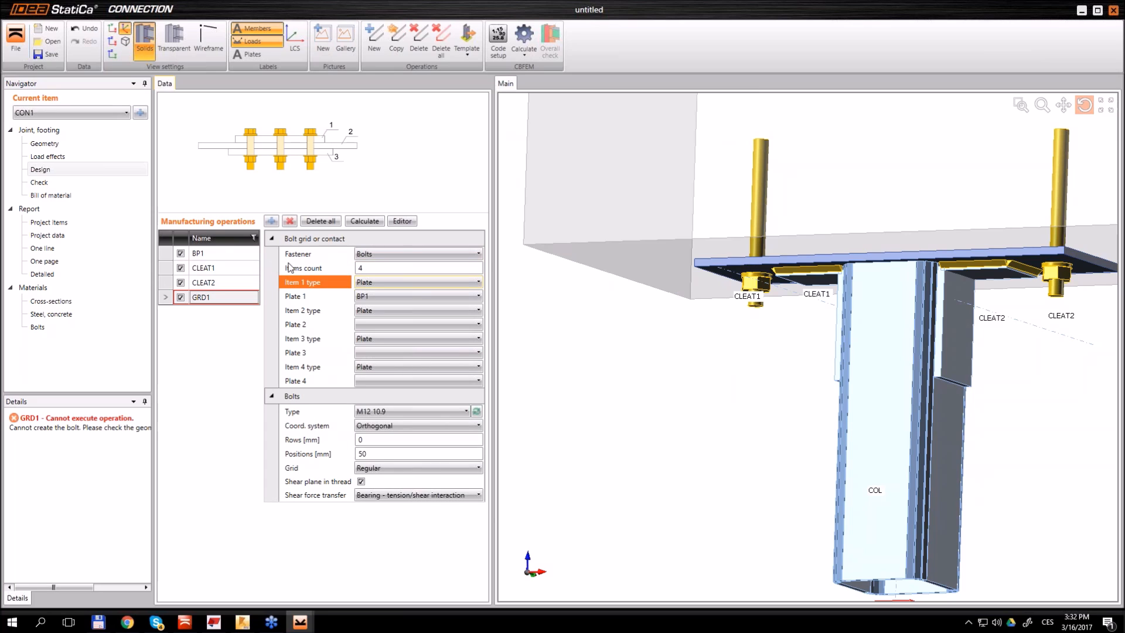
# Define the first item of bolt grid GRD1 as member CLEAT1 with part Web 1
pyautogui.click(379, 281)
pyautogui.click(379, 294)
pyautogui.click(380, 295)
pyautogui.click(381, 322)
pyautogui.click(393, 310)
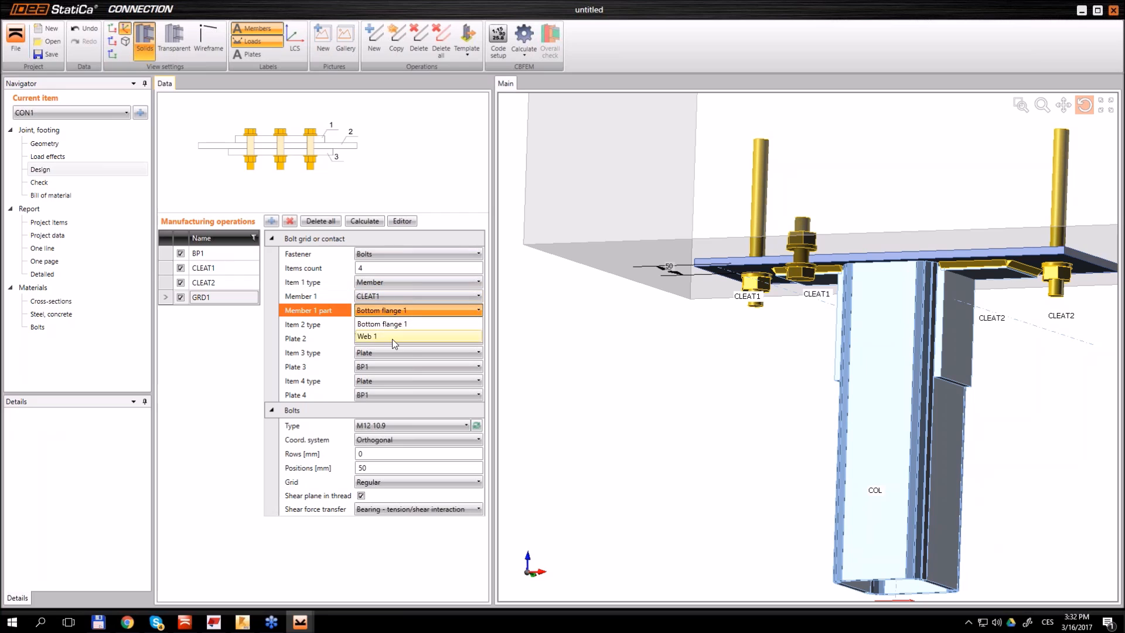
pyautogui.click(392, 336)
pyautogui.moveTo(864, 316); pyautogui.dragTo(821, 326)
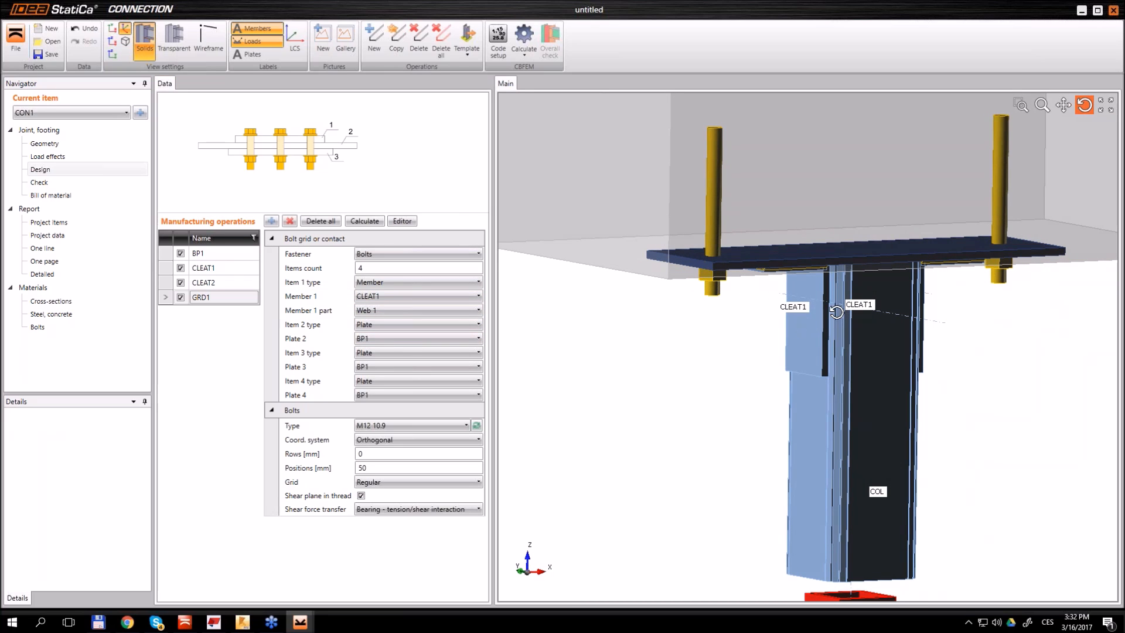
pyautogui.click(1085, 105)
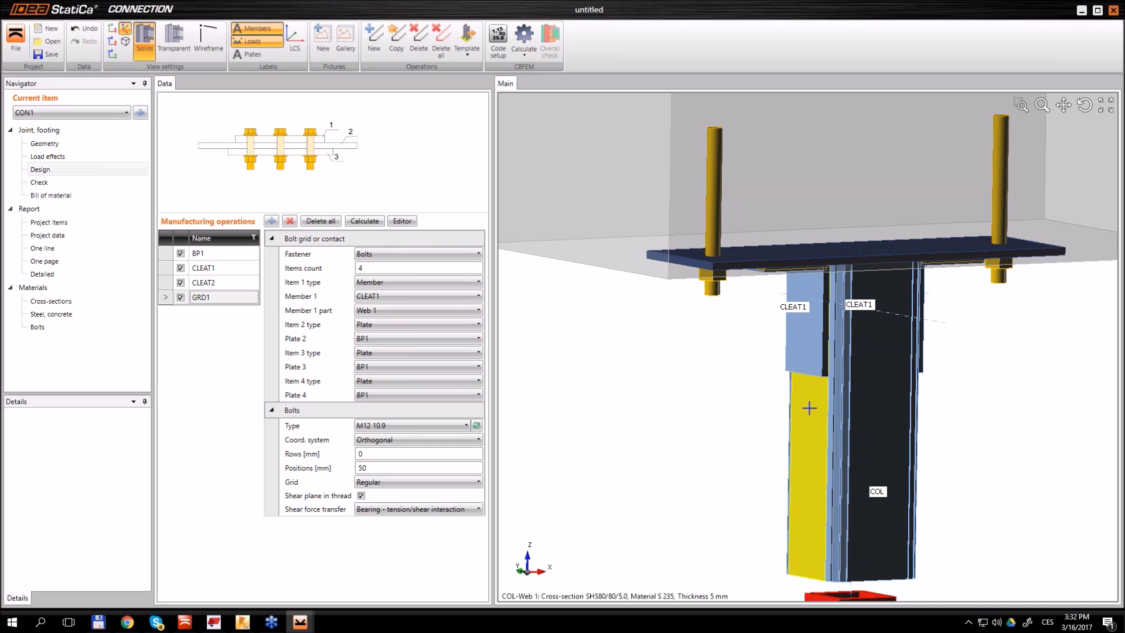
# Define the second item of bolt grid GRD1 as member COL with part Web 1
pyautogui.click(376, 324)
pyautogui.click(375, 338)
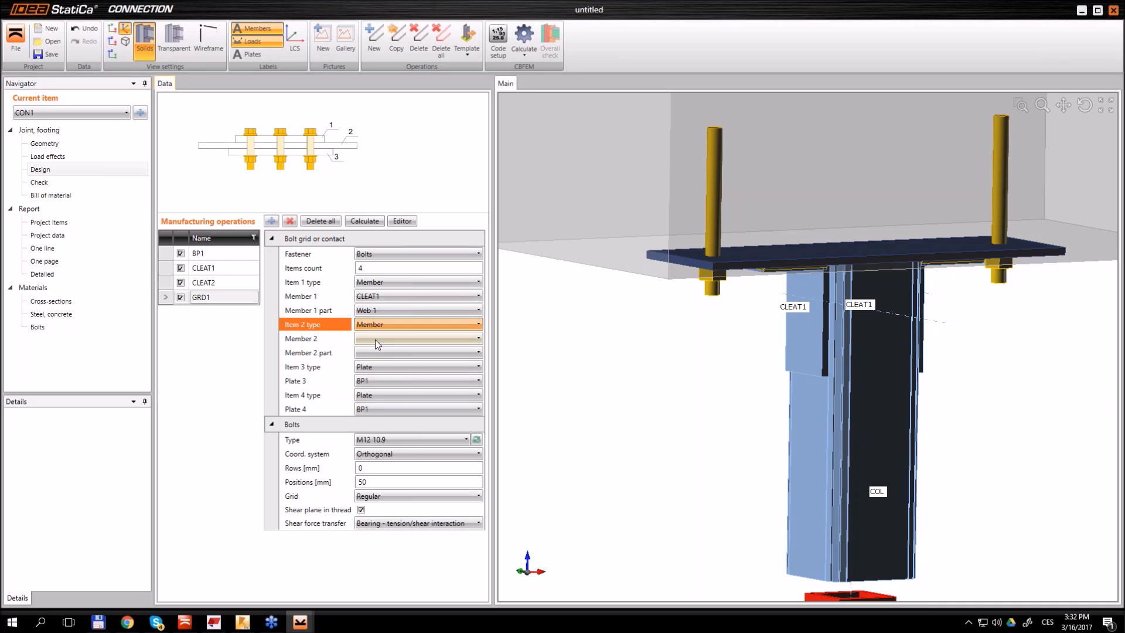
pyautogui.click(375, 339)
pyautogui.click(374, 358)
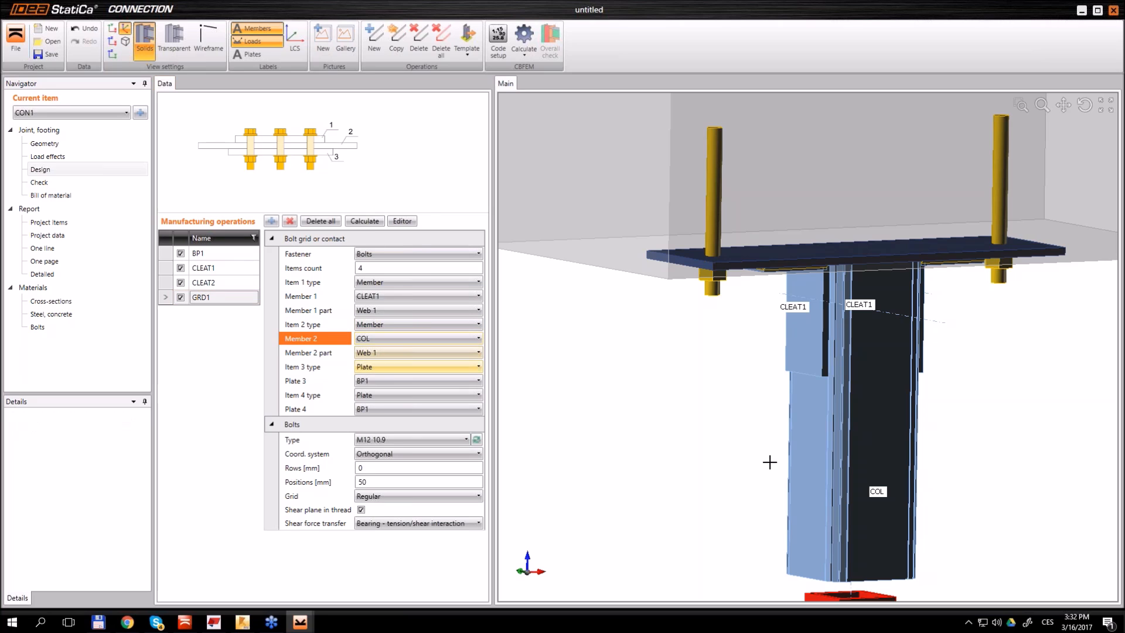
pyautogui.click(375, 352)
# Define the third item of bolt grid GRD1 as member COL with part Web 3
pyautogui.click(374, 366)
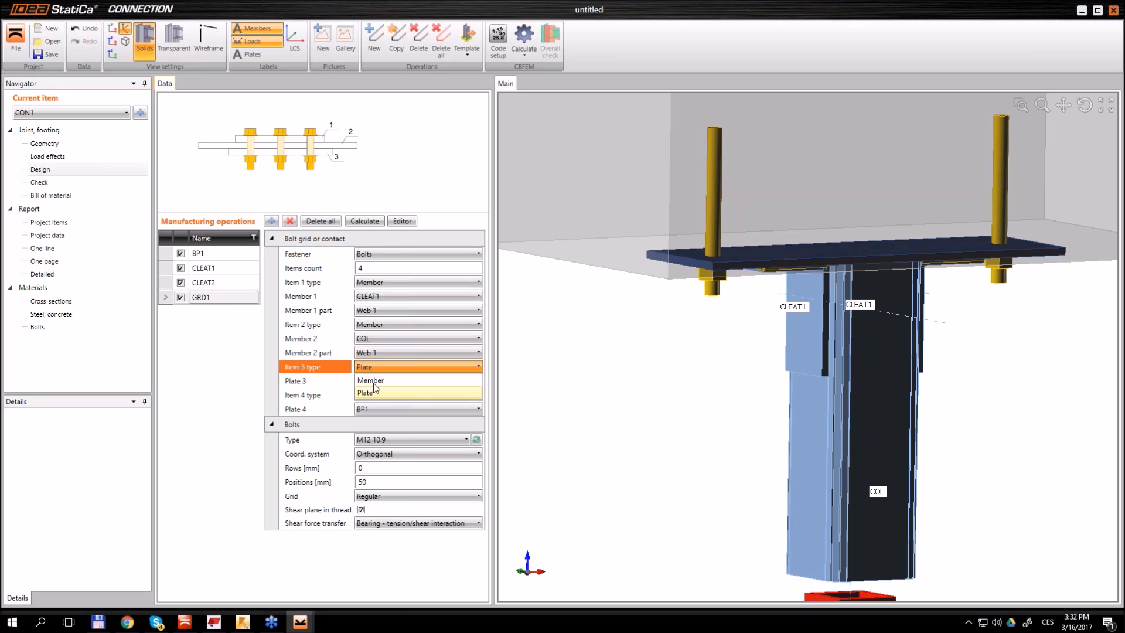
pyautogui.click(373, 381)
pyautogui.click(376, 380)
pyautogui.click(378, 407)
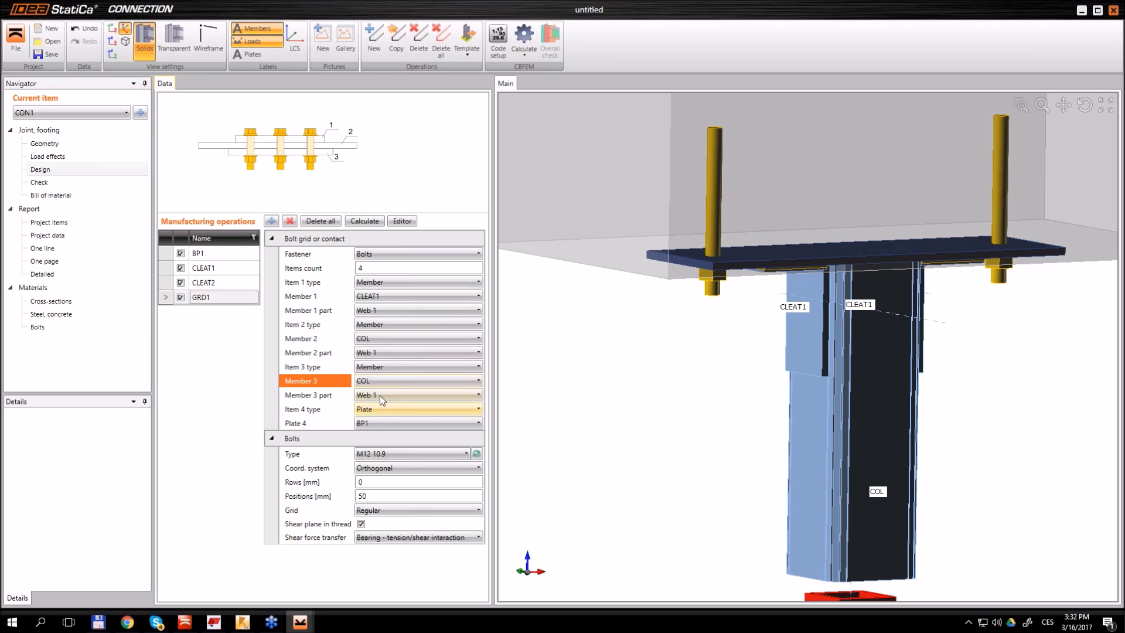
pyautogui.click(380, 396)
pyautogui.click(388, 417)
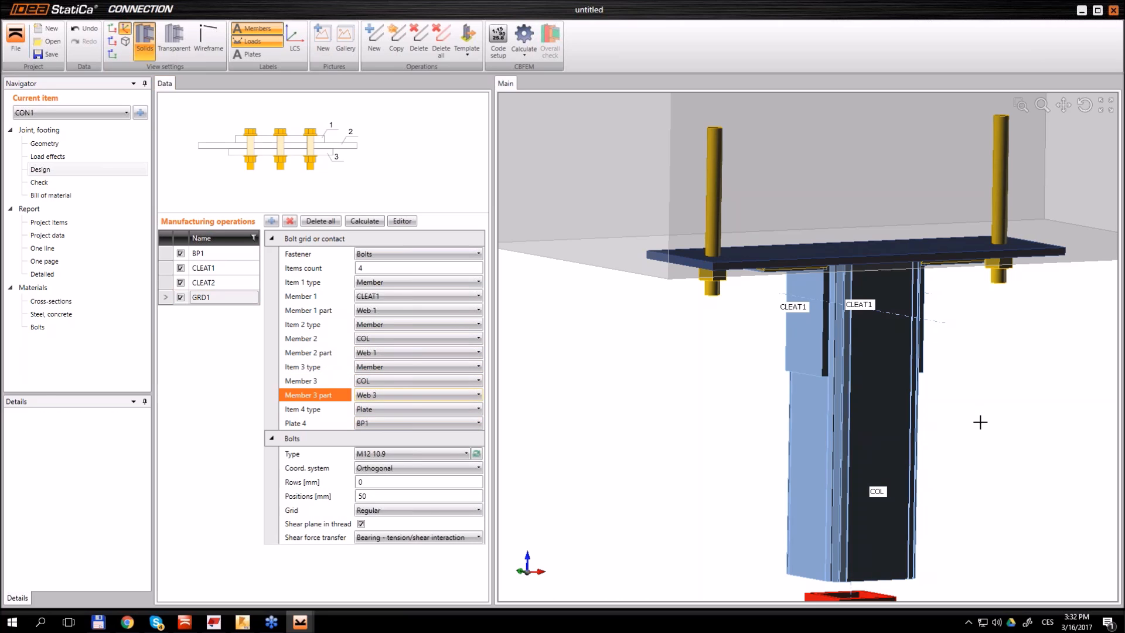
pyautogui.moveTo(977, 428); pyautogui.dragTo(843, 468, button='right')
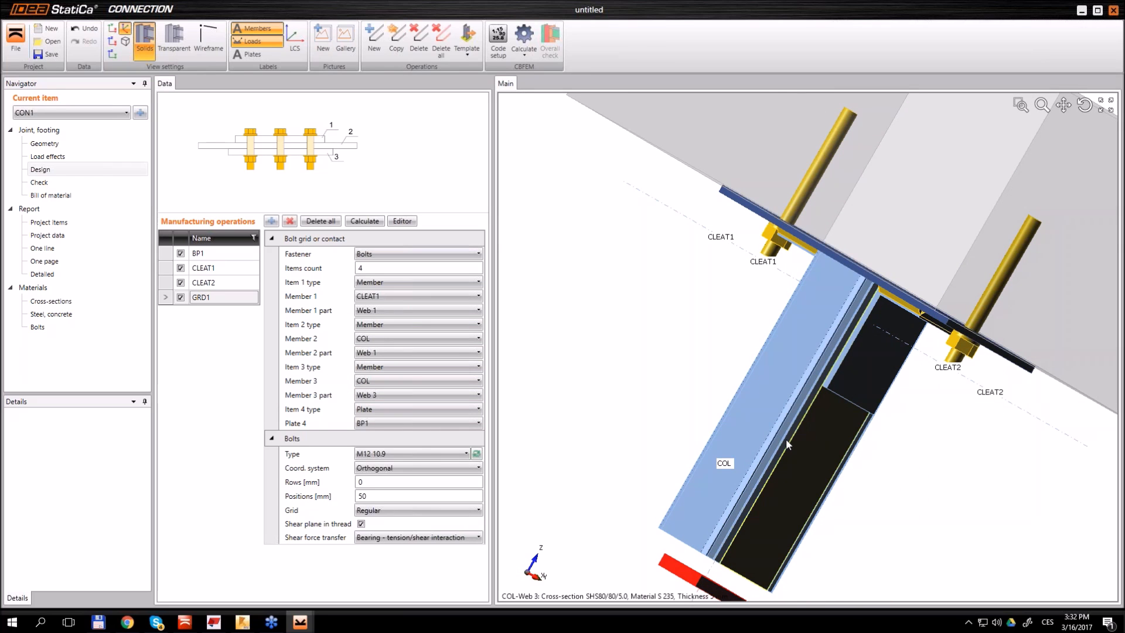
# Define the fourth item of bolt grid GRD1 as member CLEAT2 with part Web 1
pyautogui.click(370, 409)
pyautogui.click(368, 435)
pyautogui.click(369, 408)
pyautogui.click(371, 423)
pyautogui.click(372, 423)
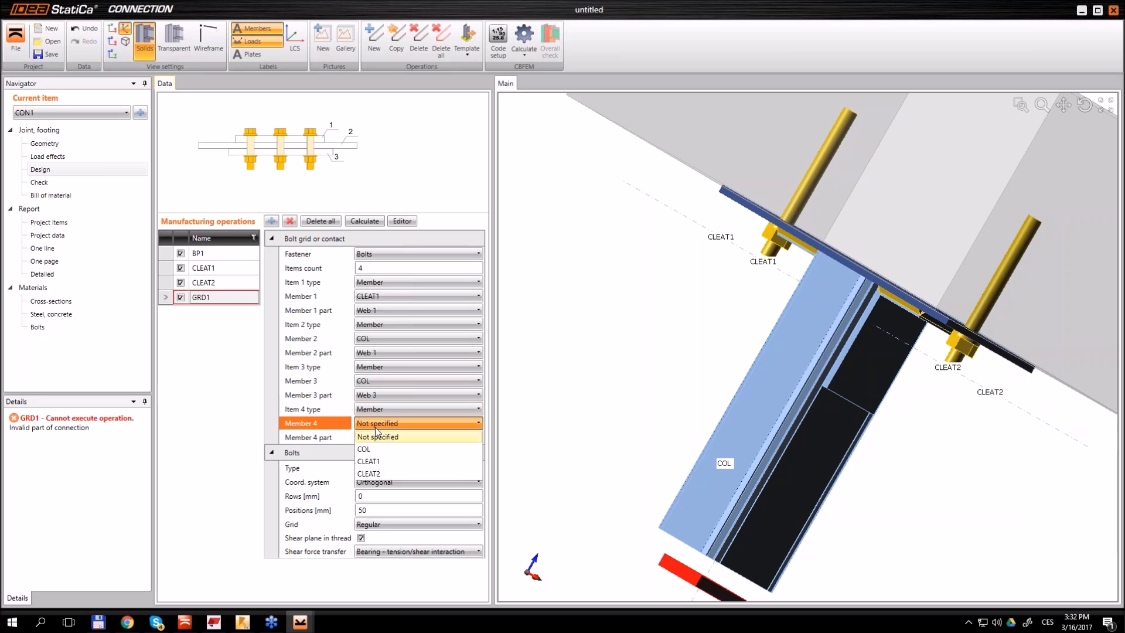
pyautogui.click(380, 474)
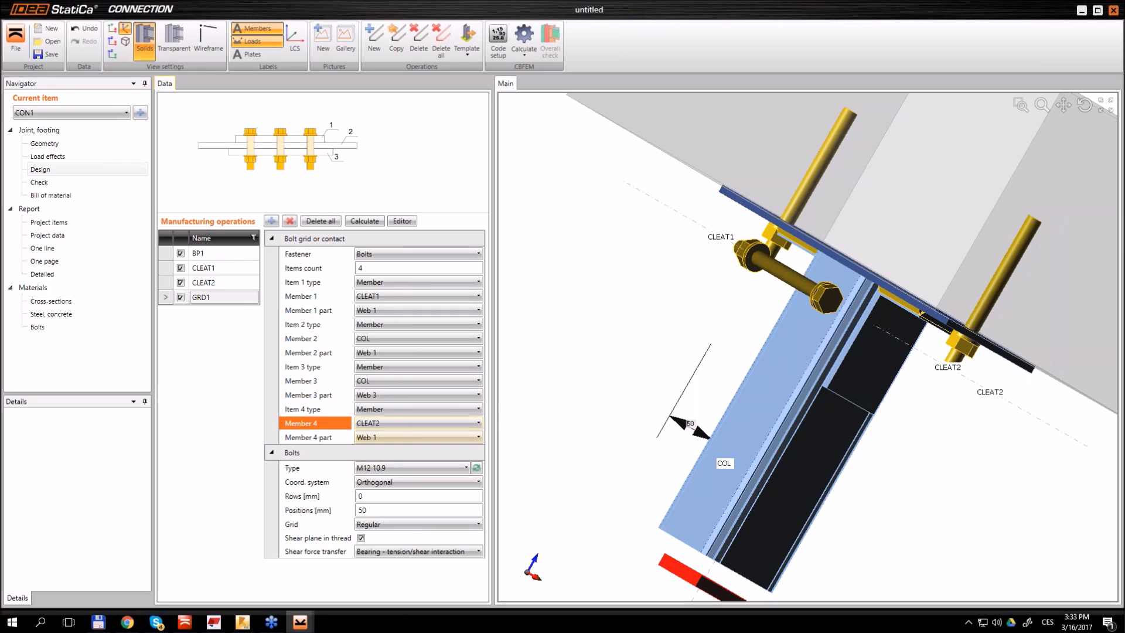
# Set the bolt position of grid GRD1 to -35 mm and its row to 20 mm
pyautogui.click(337, 513)
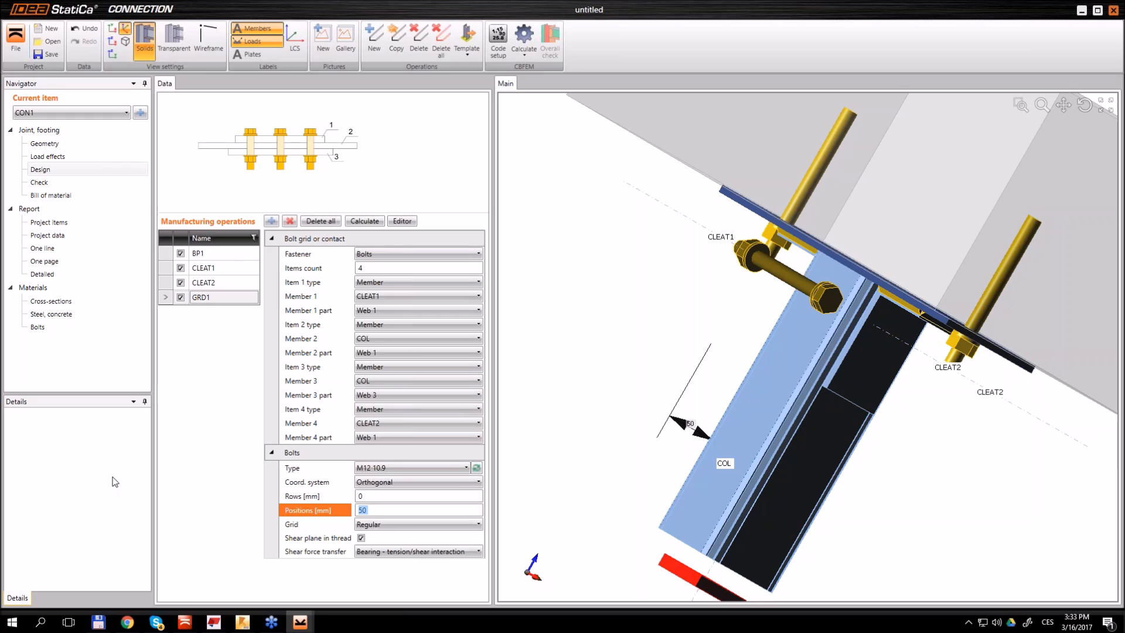
pyautogui.write('-')
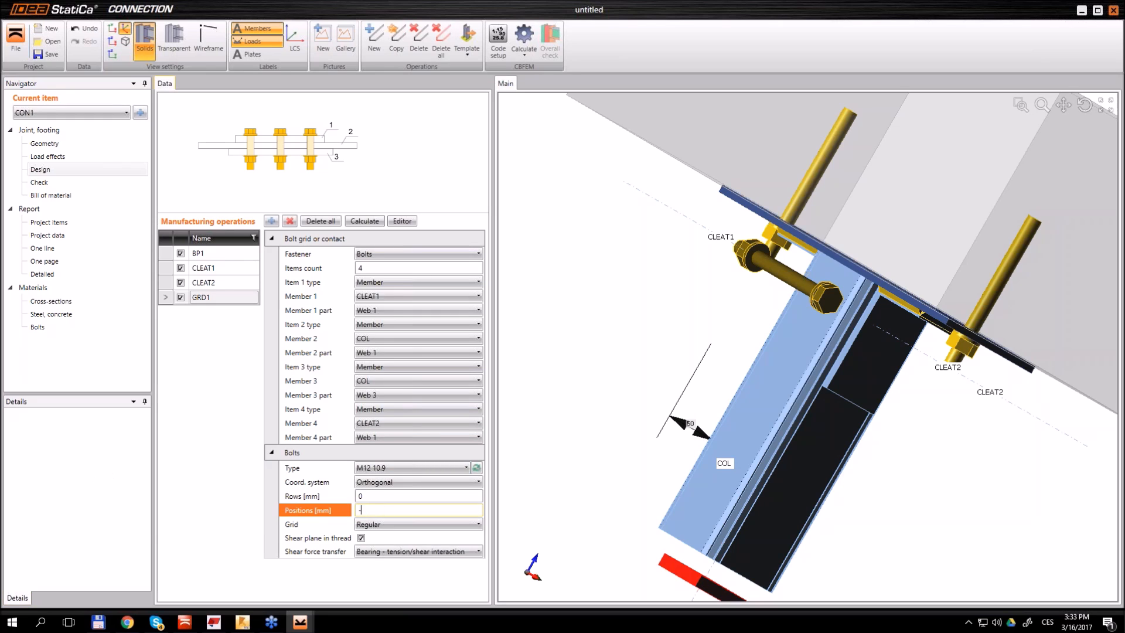
pyautogui.press('Tab')
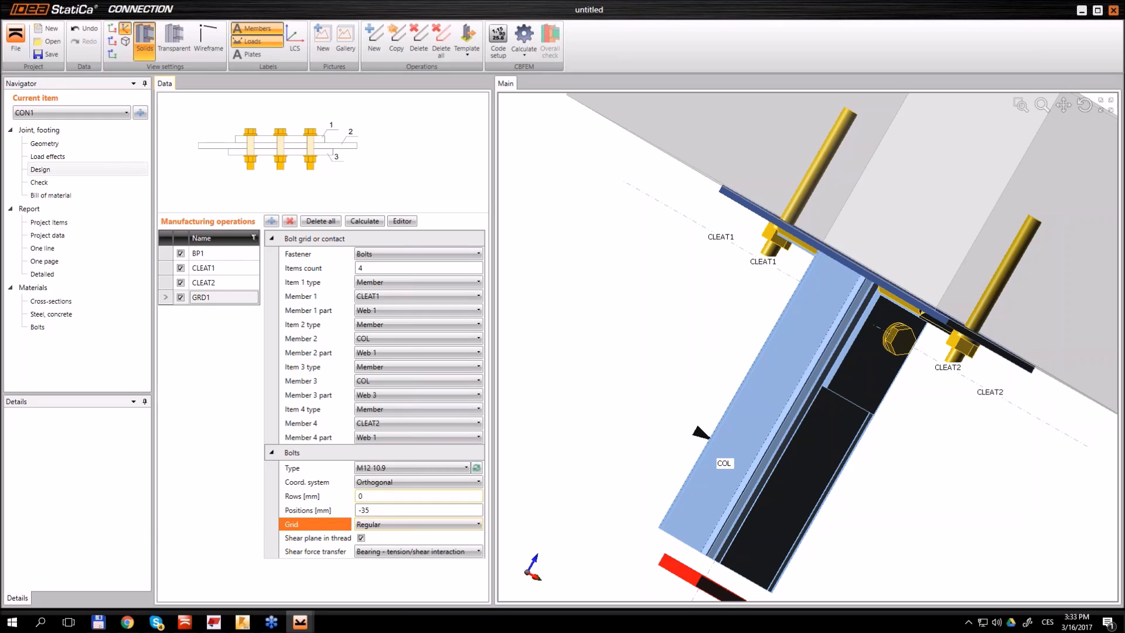
pyautogui.click(381, 495)
pyautogui.write('2')
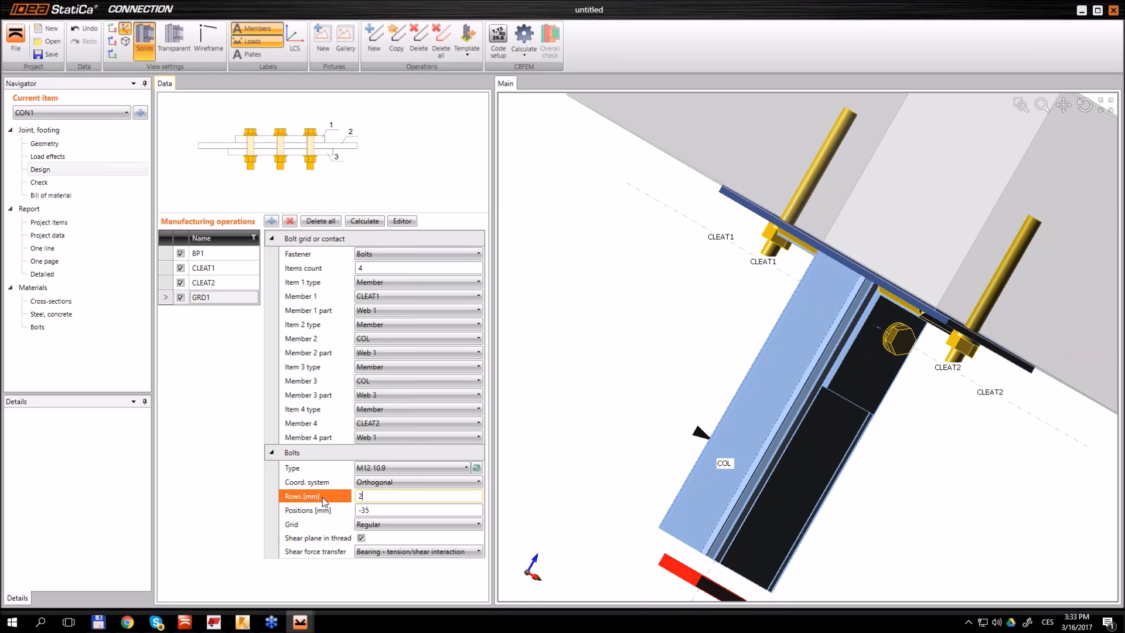
pyautogui.write('0')
pyautogui.press('Tab')
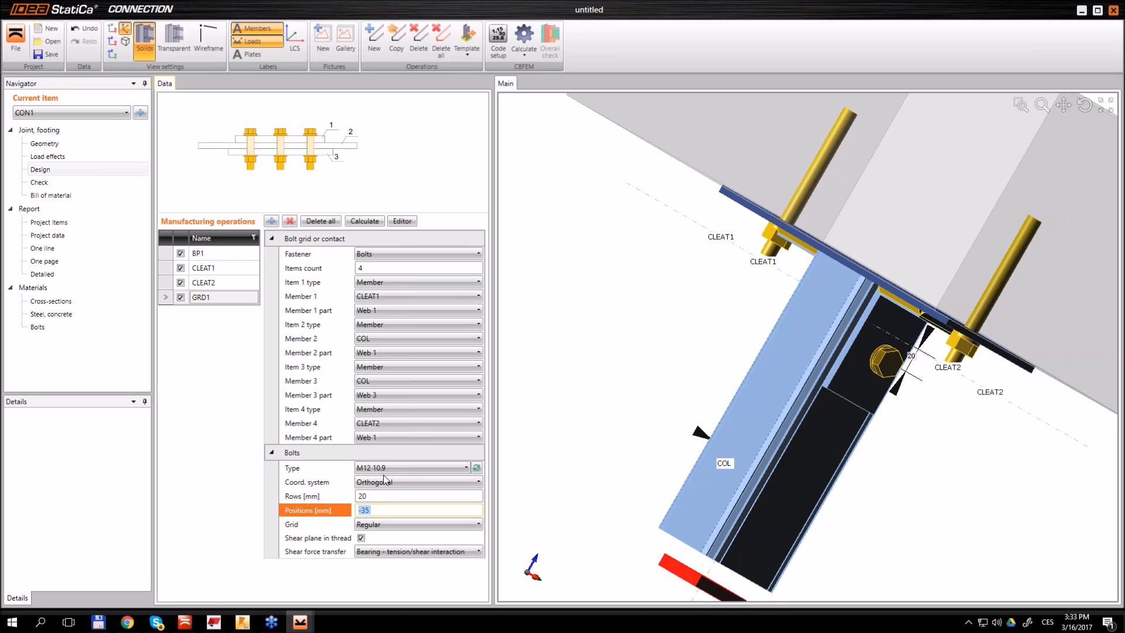
# Set the cleat length of CLEAT1 to 70 mm
pyautogui.click(846, 372)
pyautogui.moveTo(846, 373); pyautogui.dragTo(851, 311, button='right')
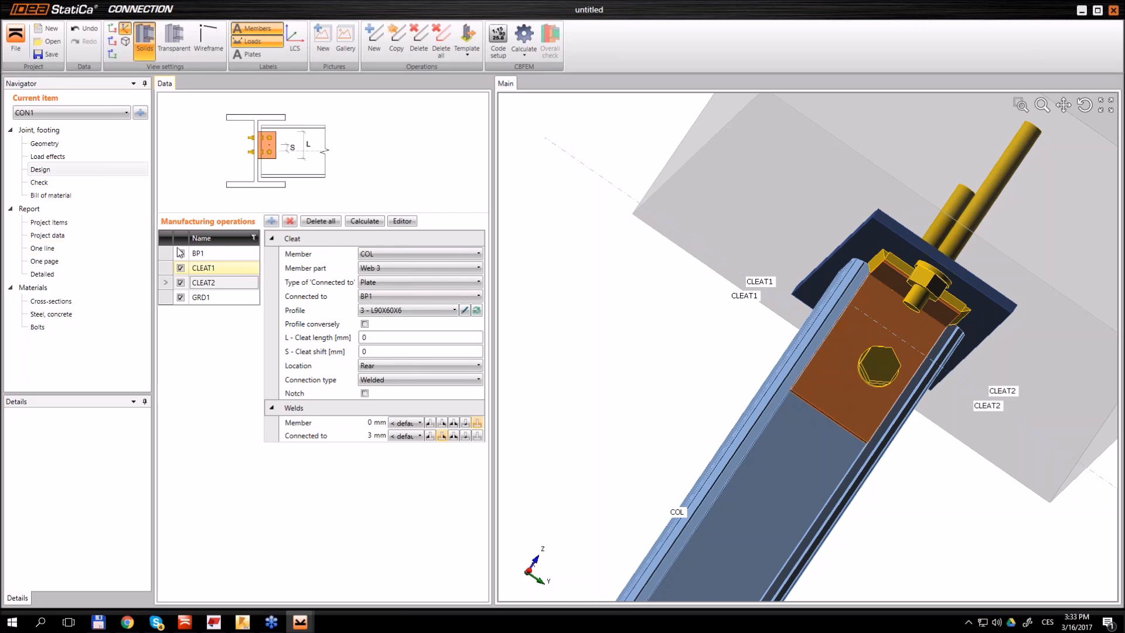
pyautogui.click(203, 268)
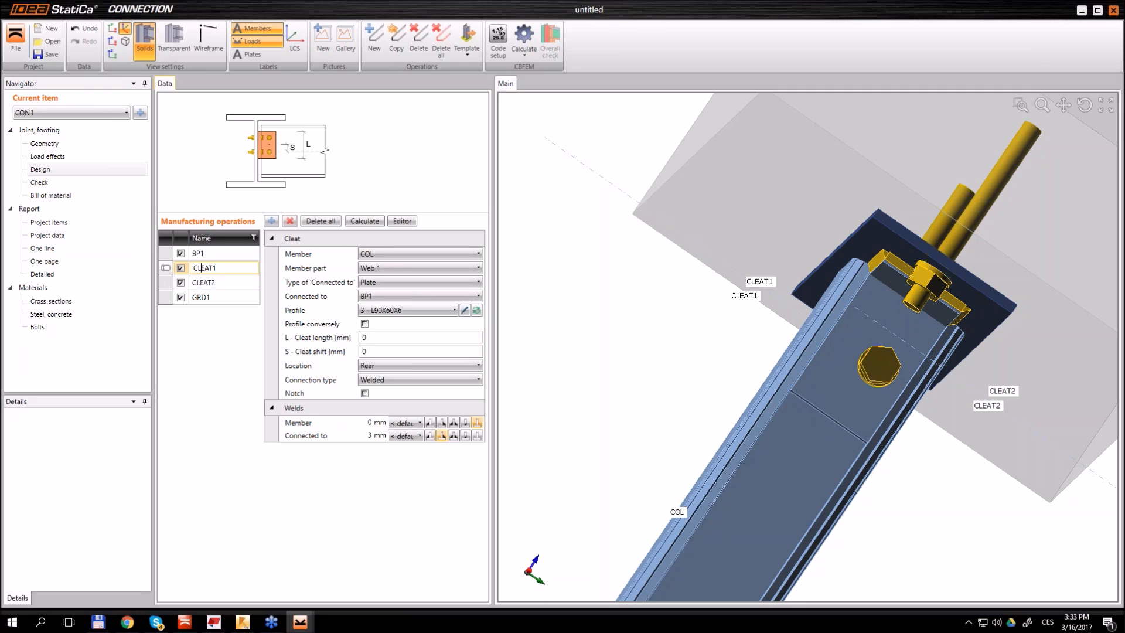
pyautogui.click(366, 337)
pyautogui.write('7')
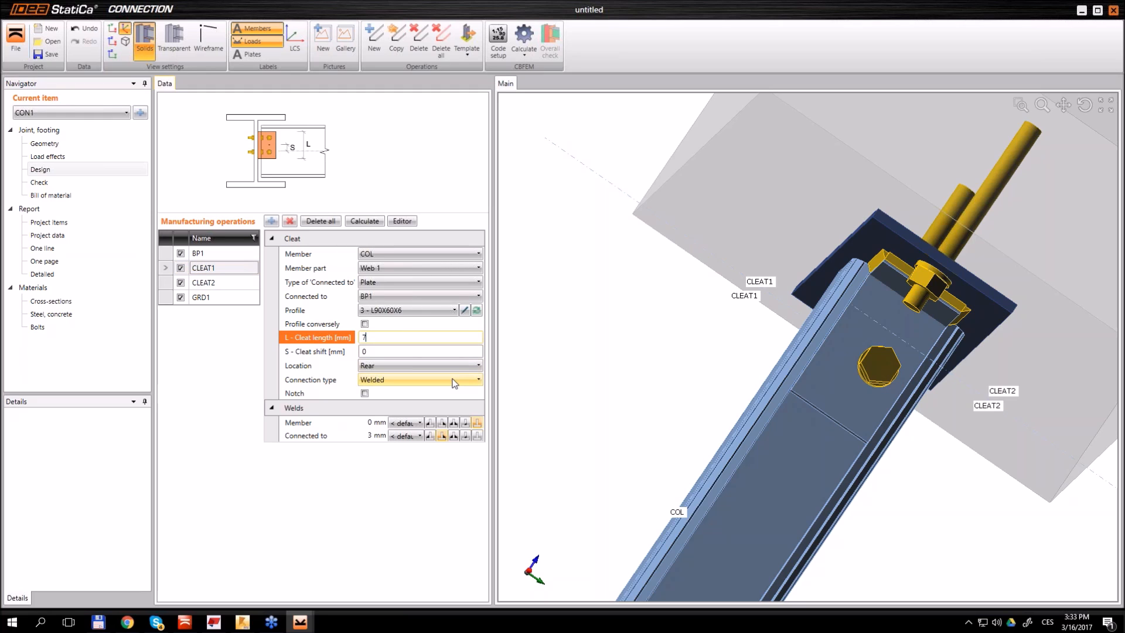
pyautogui.press('Tab')
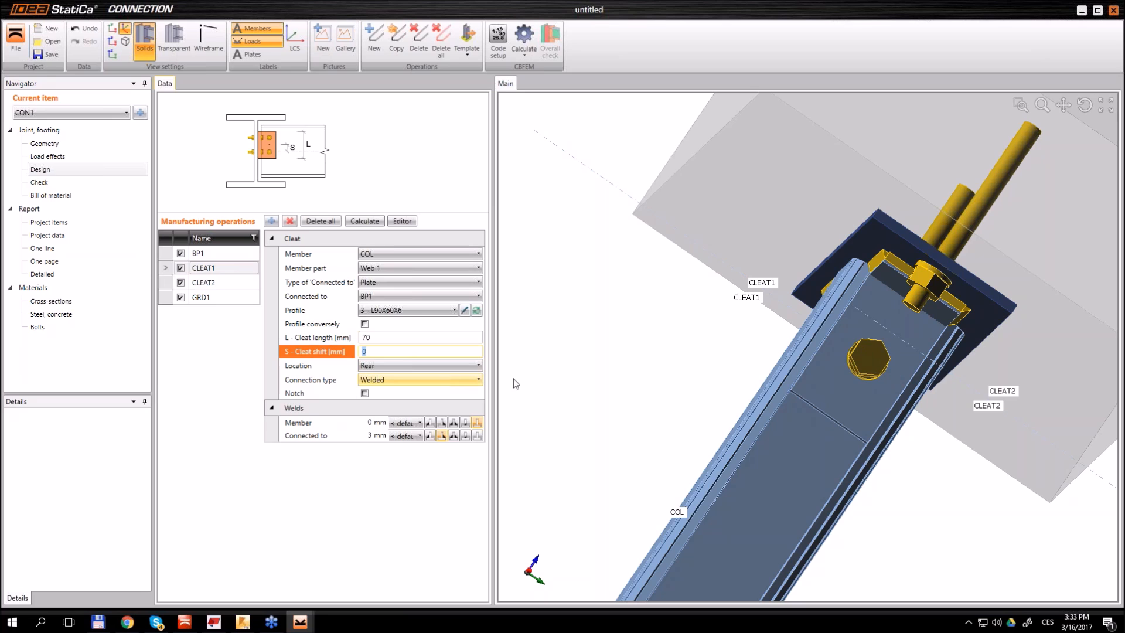
# Set the cleat length of CLEAT2 to 70 mm to match the opposite cleat
pyautogui.click(205, 282)
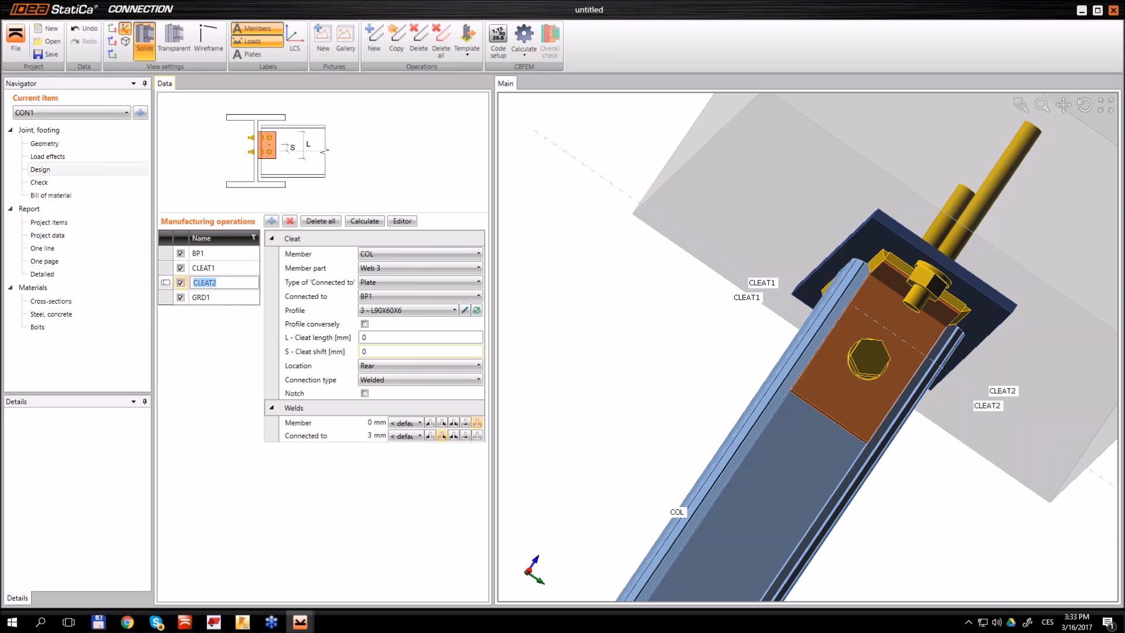
pyautogui.click(369, 338)
pyautogui.write('7')
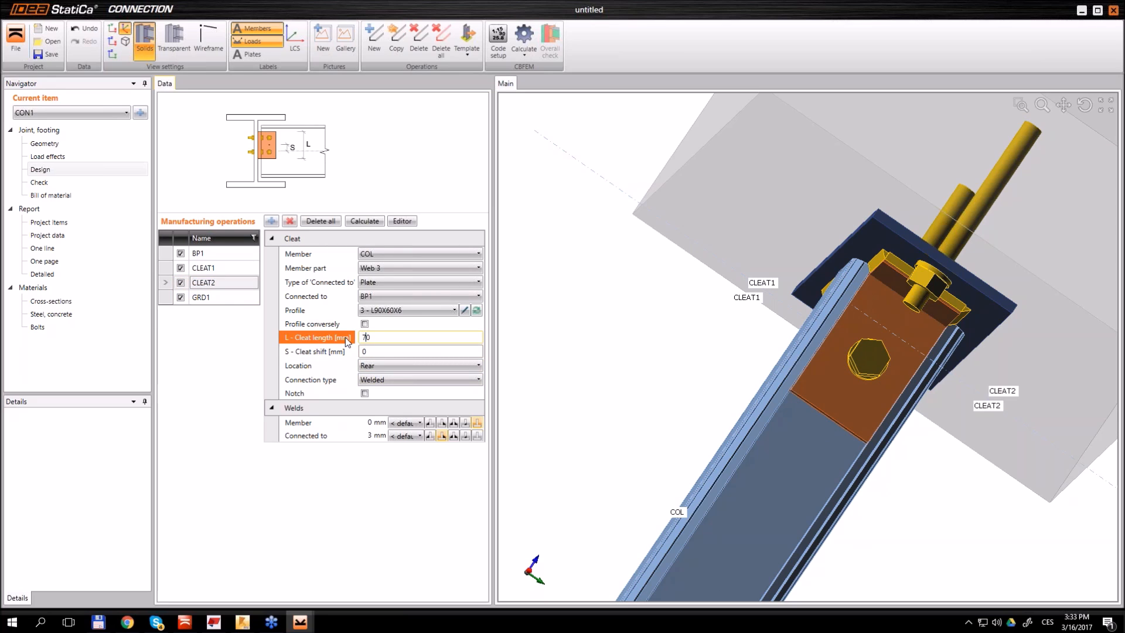
pyautogui.press('Tab')
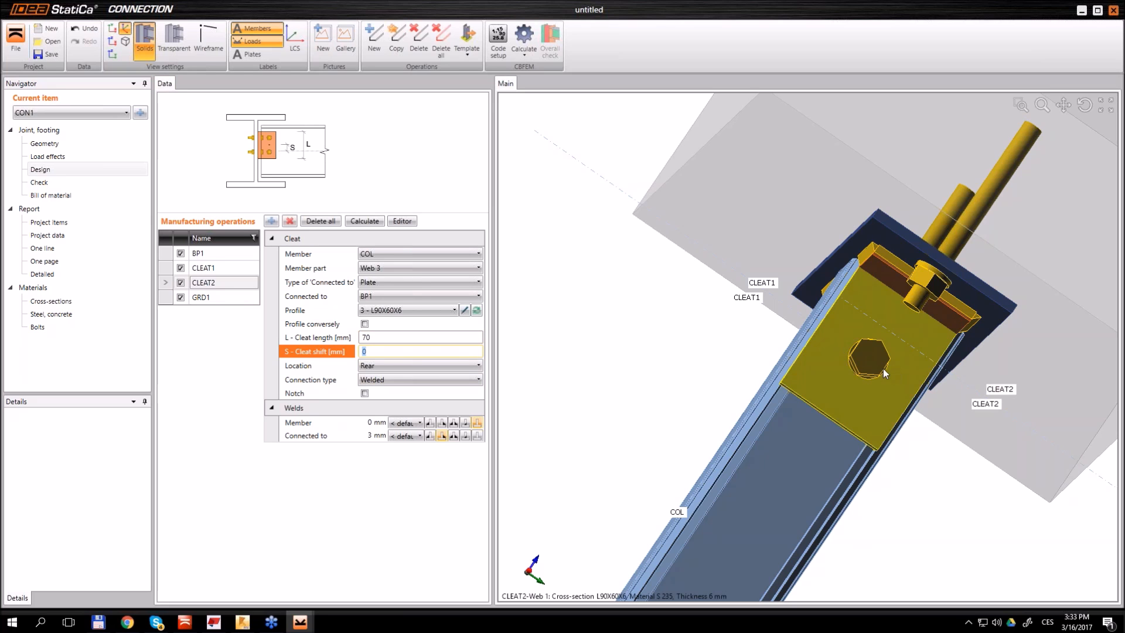
# Hide the member labels and the load display in the joint's 3D model
pyautogui.moveTo(872, 357); pyautogui.dragTo(615, 330, button='right')
pyautogui.scroll(-5, 803, 328)
pyautogui.moveTo(803, 328); pyautogui.dragTo(943, 334, button='right')
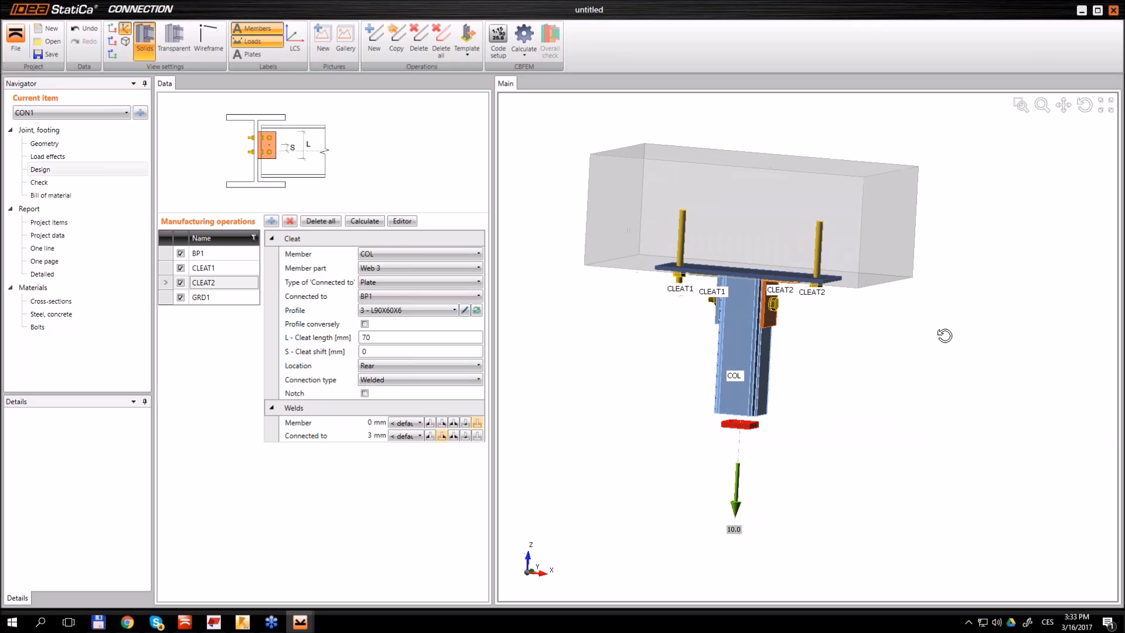
pyautogui.click(252, 28)
pyautogui.click(249, 42)
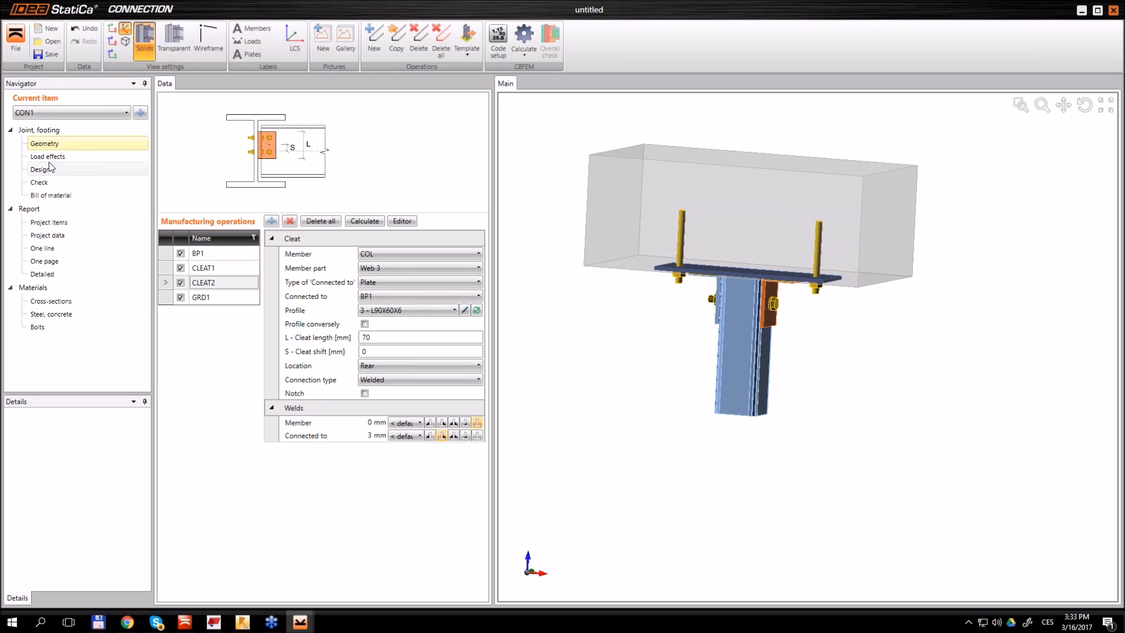
# Calculate the joint's check and view the overall check on the model from below
pyautogui.click(42, 182)
pyautogui.click(402, 37)
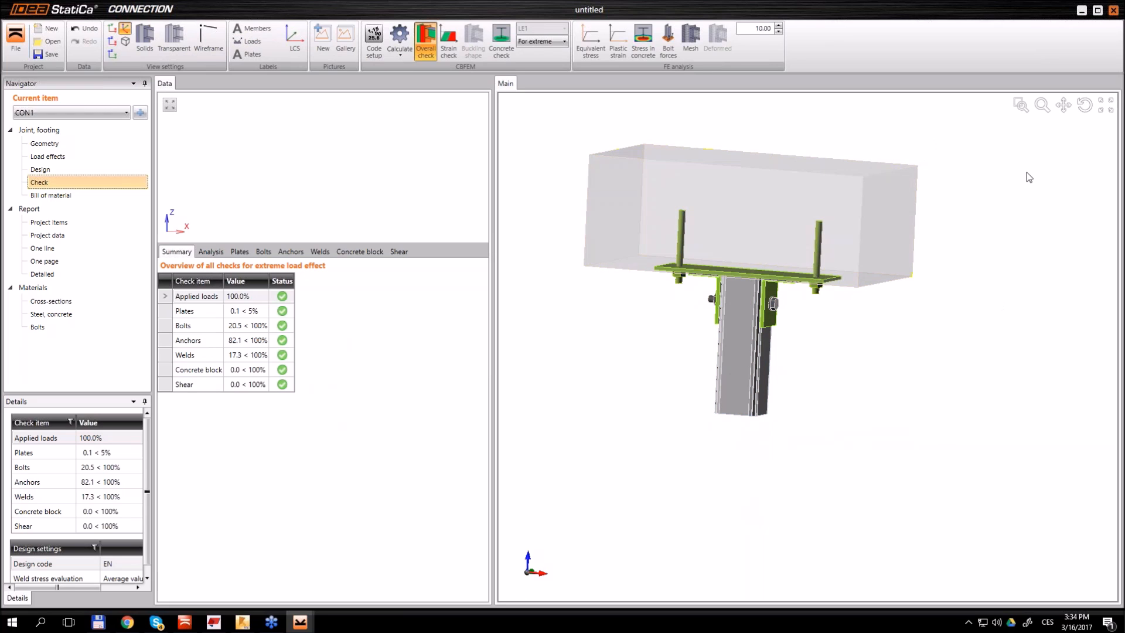
pyautogui.moveTo(741, 286); pyautogui.dragTo(762, 246, button='right')
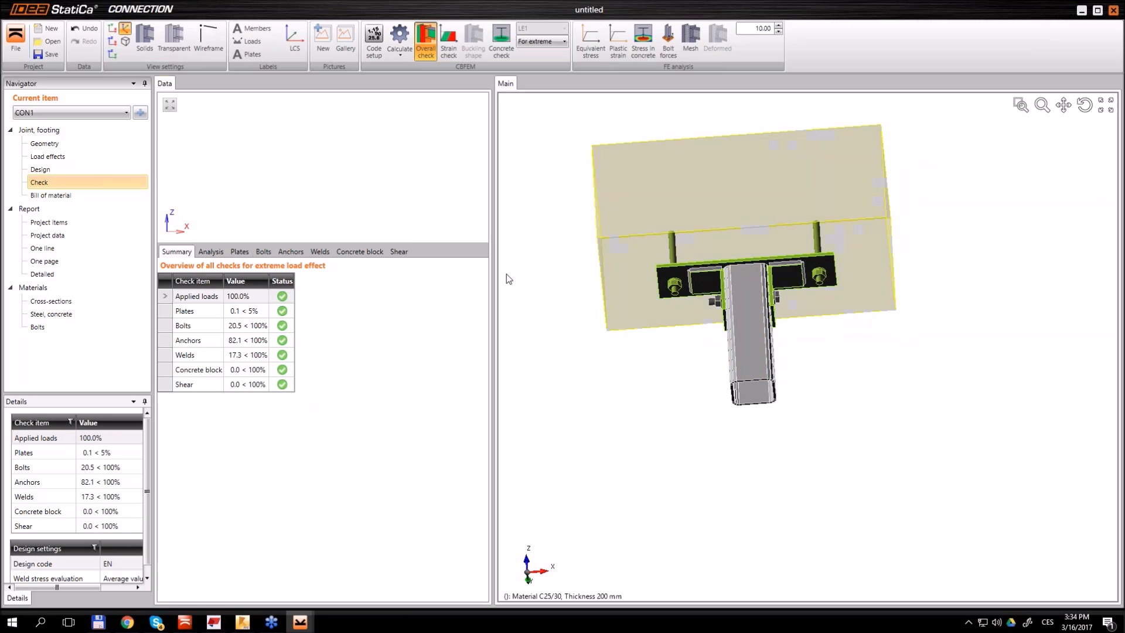
# Display the strain check on the joint's deformed shape with the finite element mesh shown
pyautogui.click(689, 43)
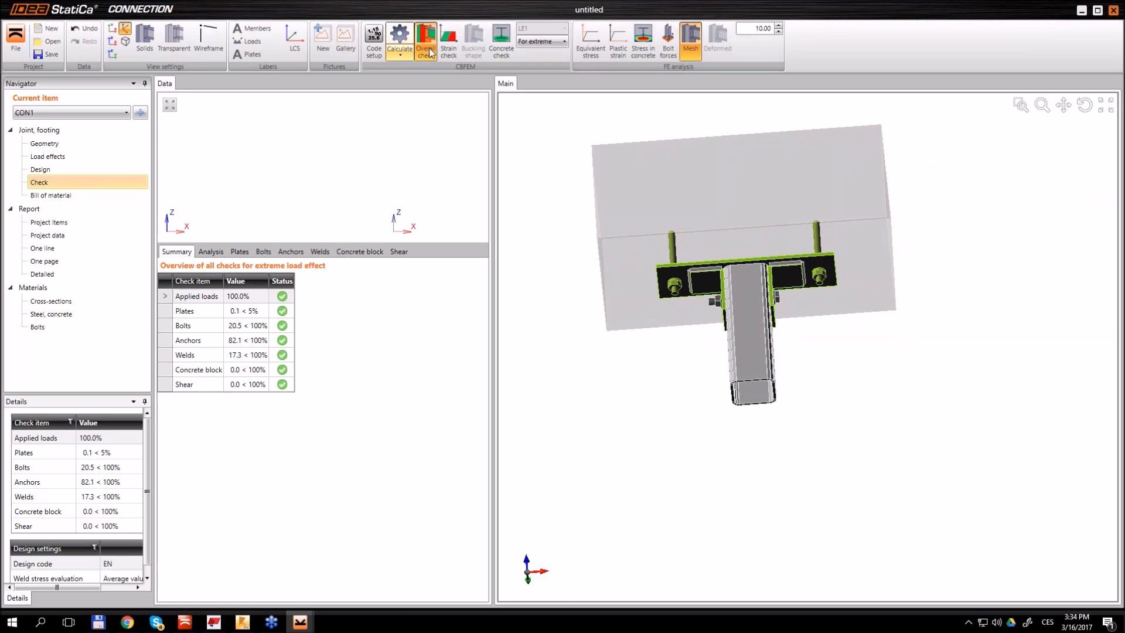
pyautogui.click(449, 44)
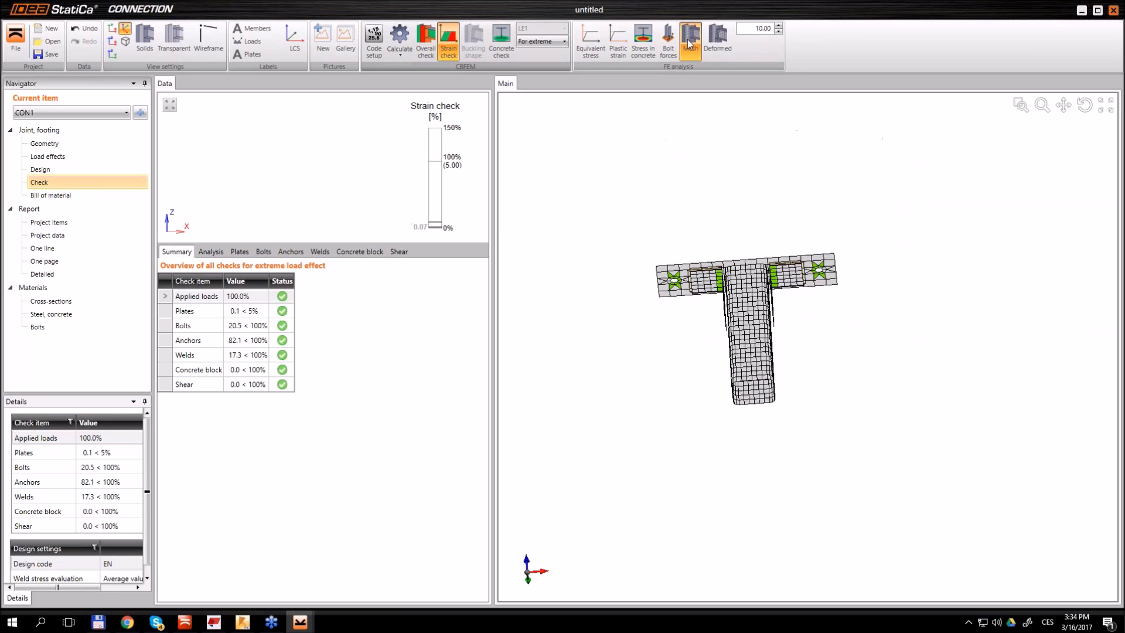
pyautogui.click(717, 40)
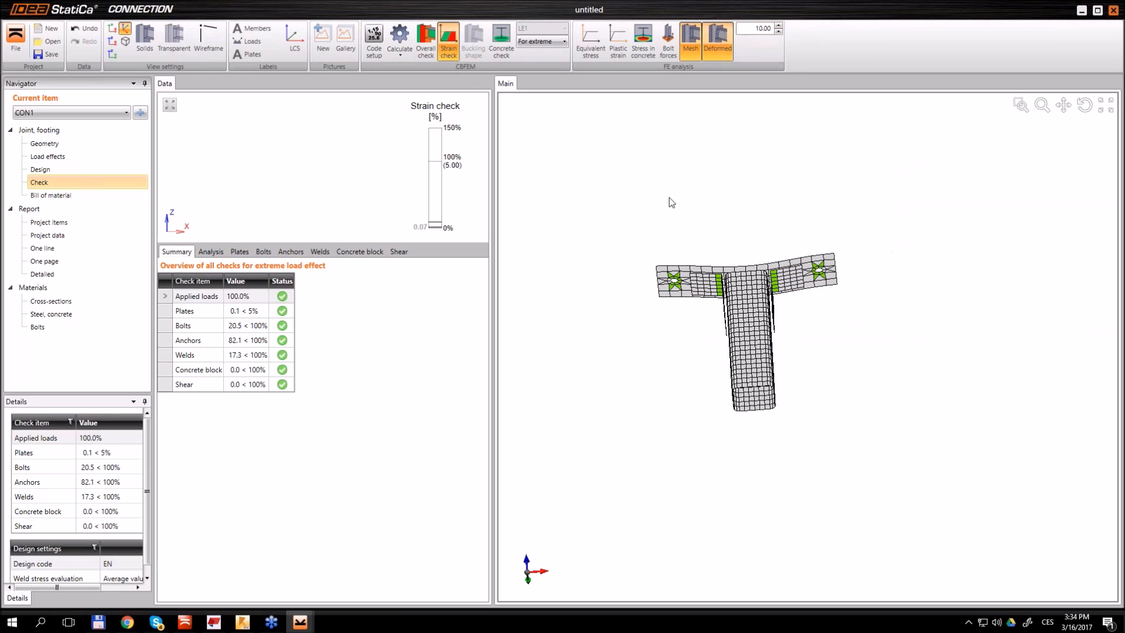
# Show the bolt forces together with the stress in concrete on the deformed joint model
pyautogui.click(670, 47)
pyautogui.moveTo(828, 234); pyautogui.dragTo(720, 221, button='right')
pyautogui.moveTo(754, 271); pyautogui.dragTo(693, 188, button='right')
pyautogui.click(643, 41)
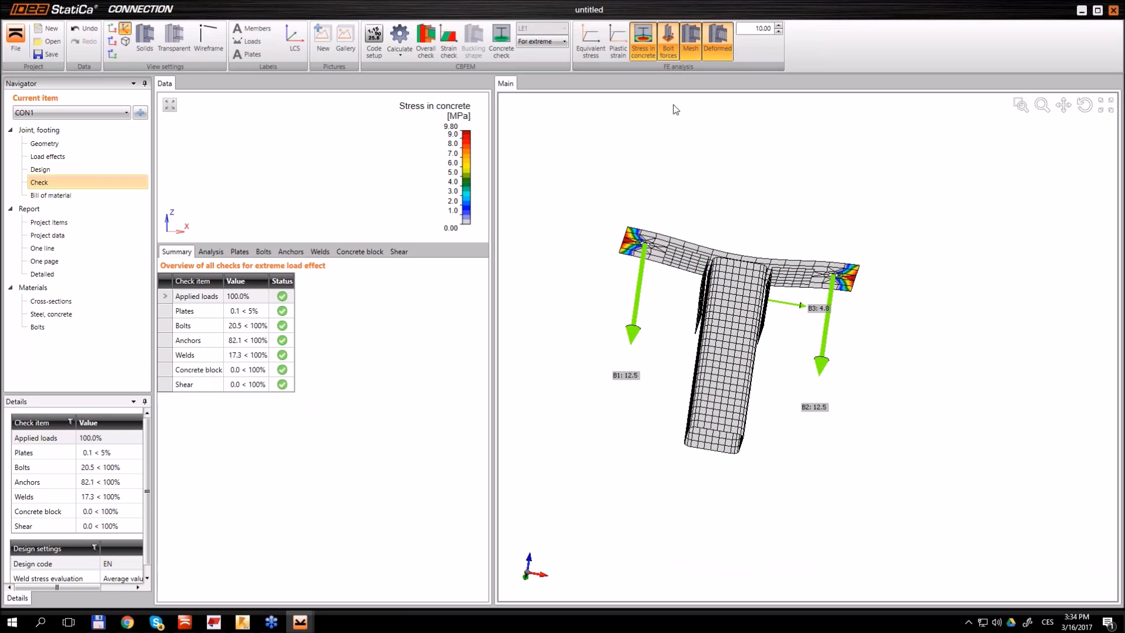
# Display the plastic strain and examine it around the anchor holes and on the deformed base plate
pyautogui.click(620, 52)
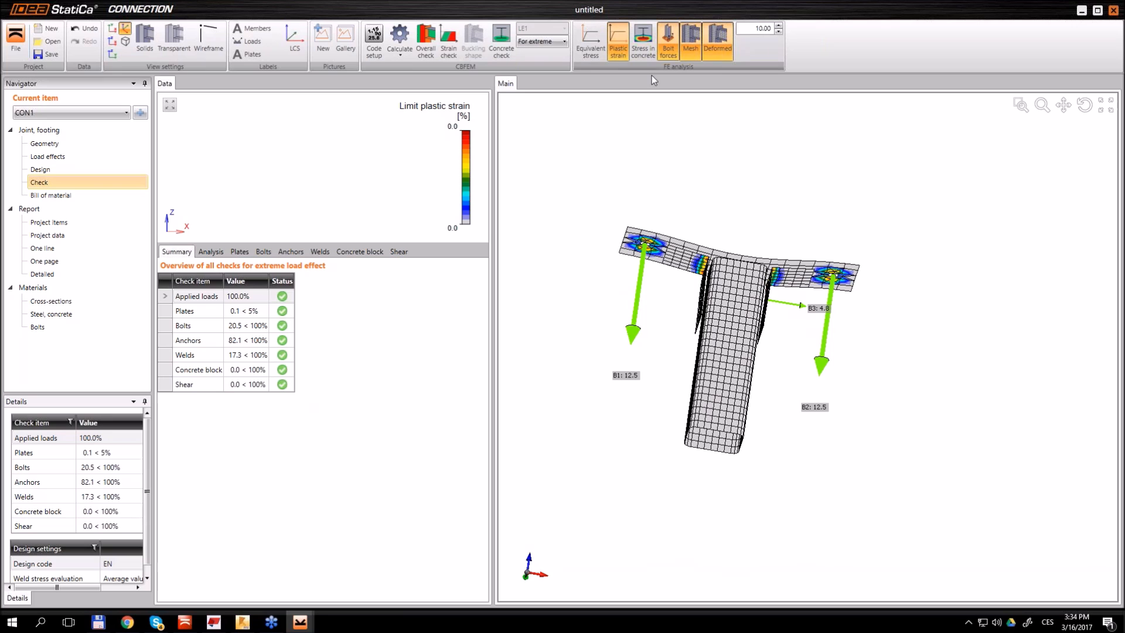
pyautogui.scroll(10, 756, 253)
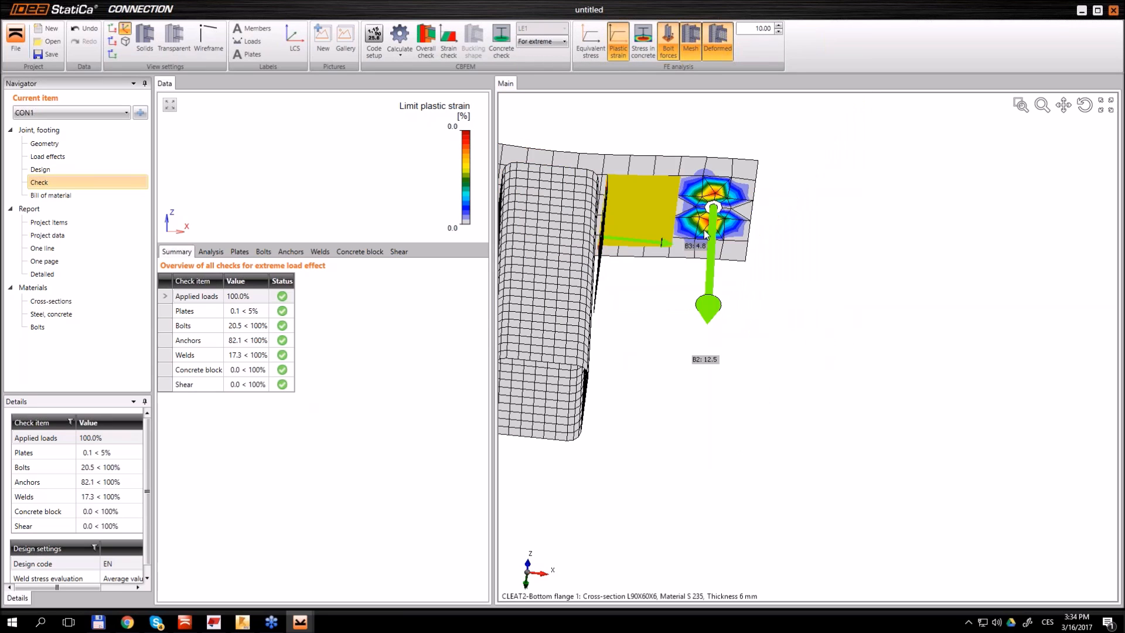
pyautogui.scroll(-10, 769, 325)
pyautogui.keyDown('ctrl'); pyautogui.moveTo(769, 325); pyautogui.dragTo(783, 368, button='middle'); pyautogui.keyUp('ctrl')
pyautogui.keyDown('ctrl'); pyautogui.moveTo(670, 222); pyautogui.dragTo(645, 204, button='middle'); pyautogui.keyUp('ctrl')
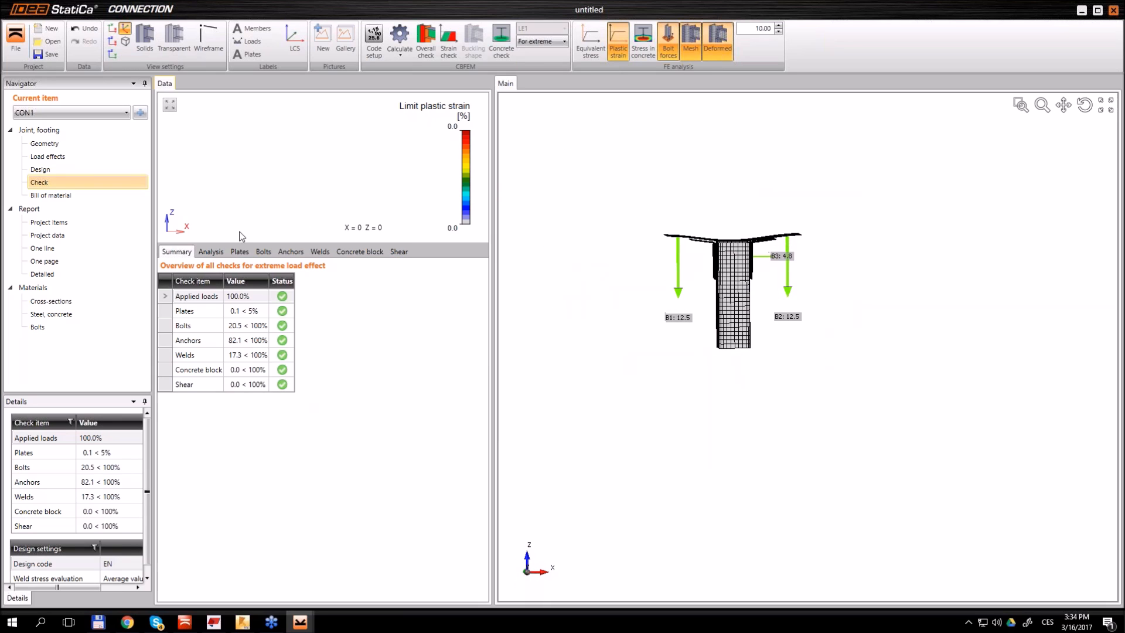
# Review the check results for the steel plates and for the concrete block
pyautogui.click(240, 251)
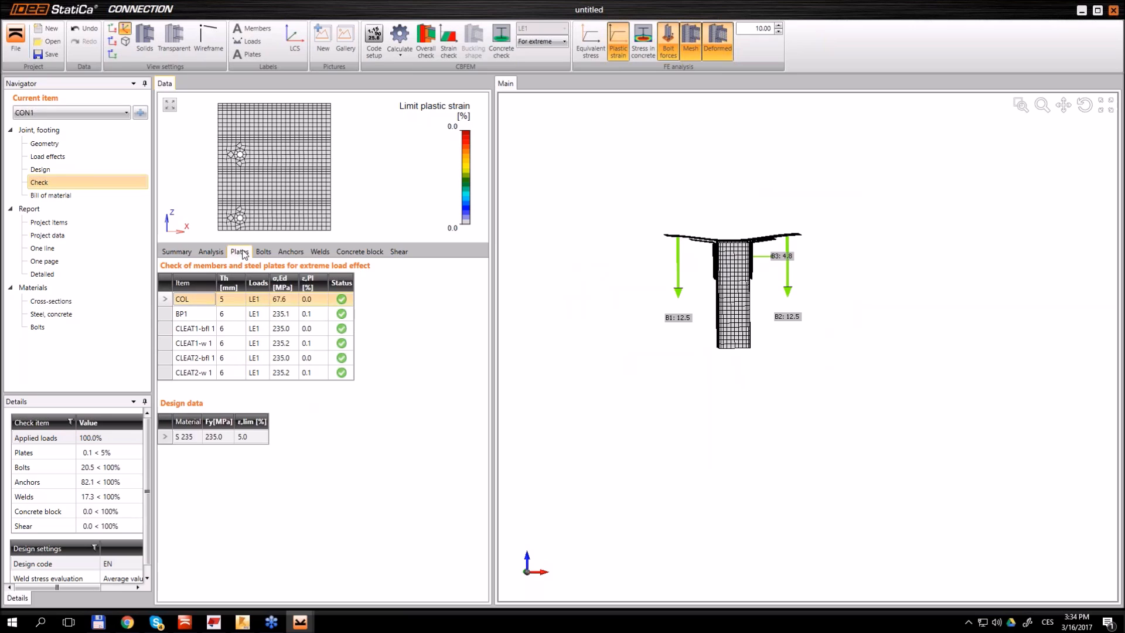
pyautogui.click(280, 308)
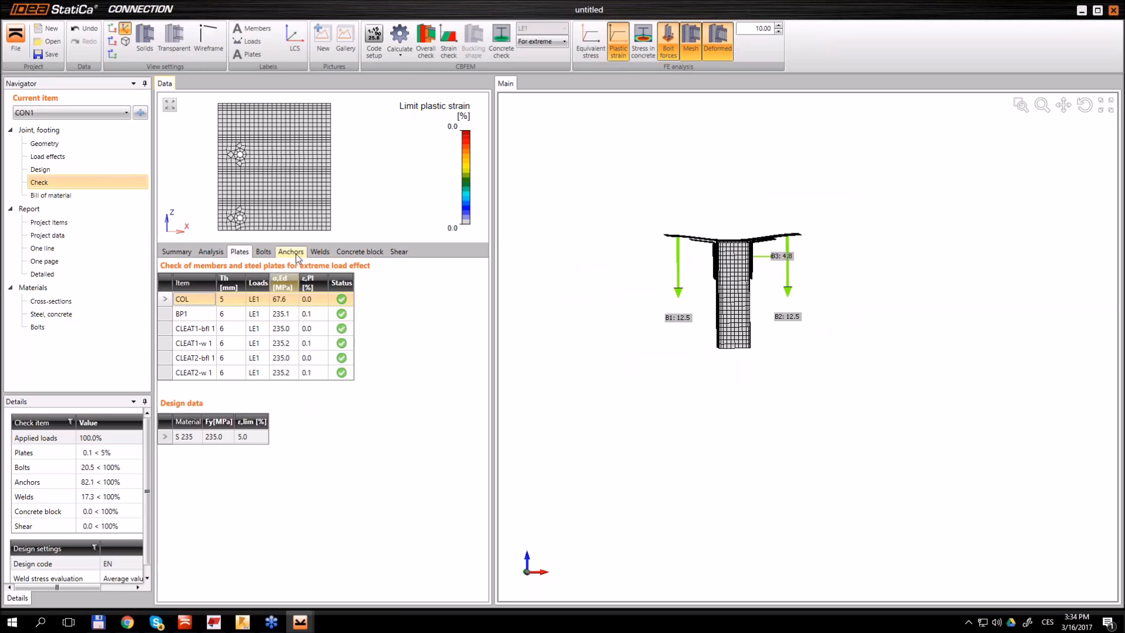
pyautogui.click(358, 251)
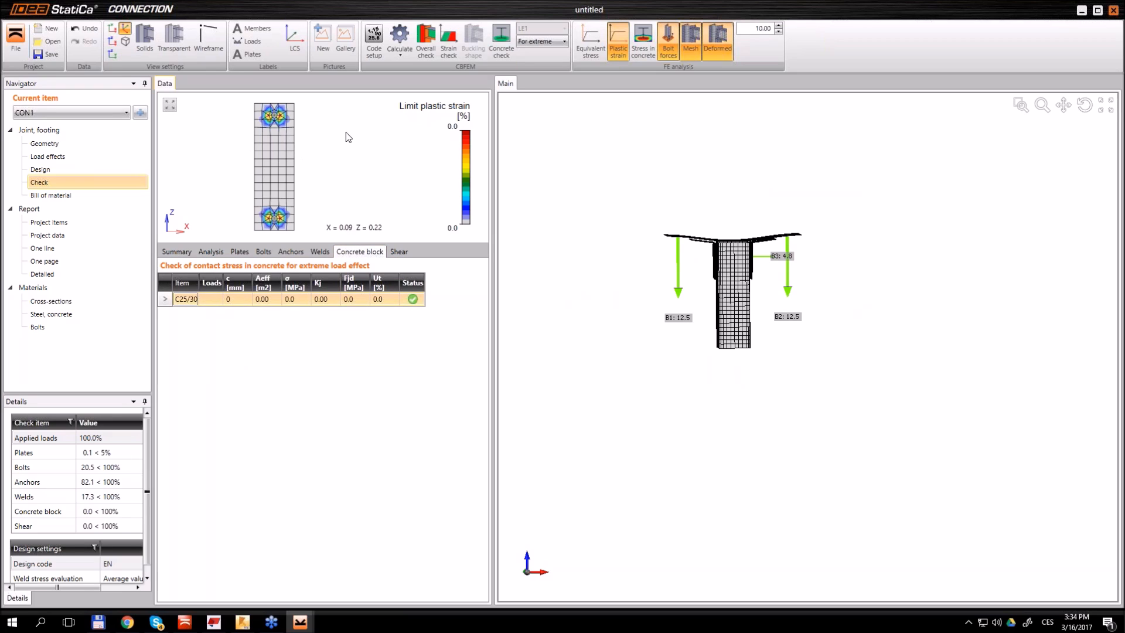
# Display the stress in concrete again and inspect it up close at the ends of the base plate
pyautogui.click(642, 46)
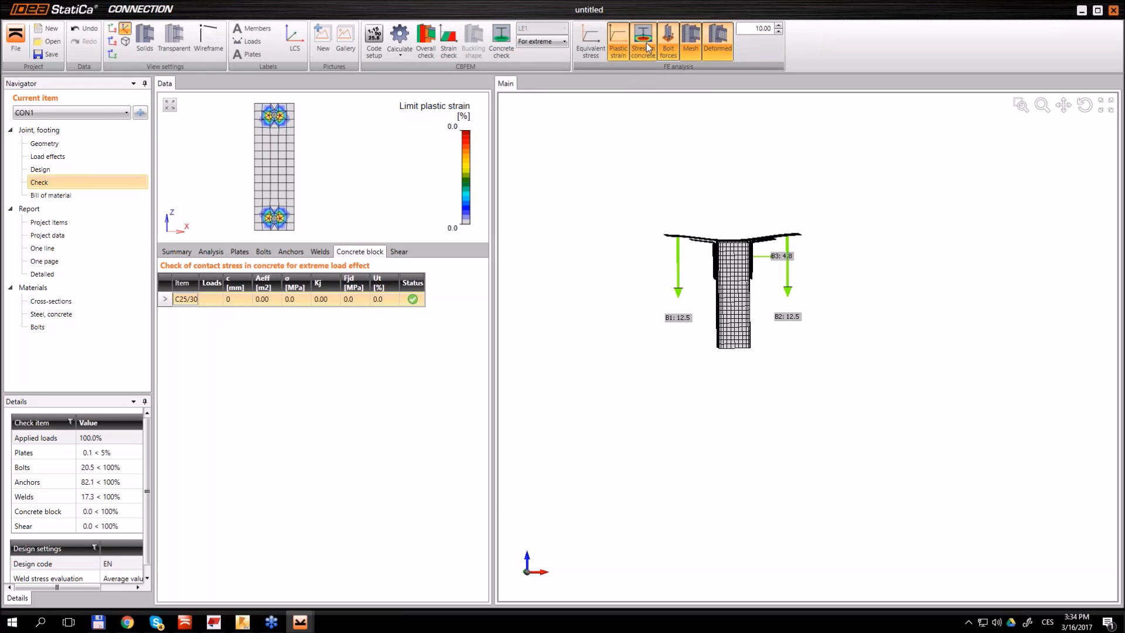
pyautogui.scroll(2, 265, 116)
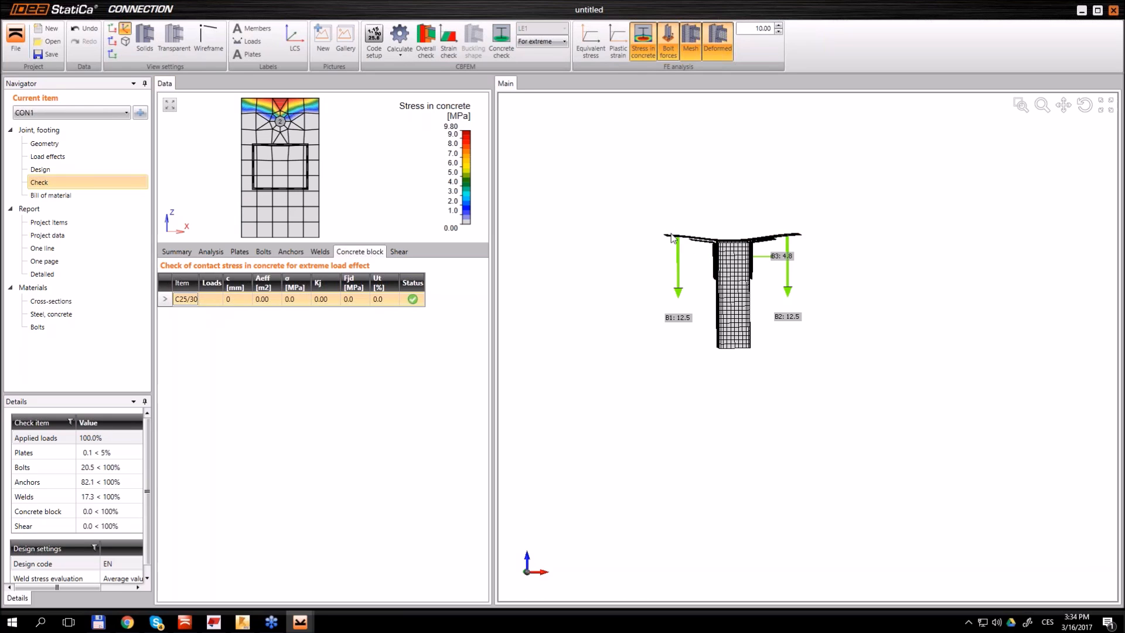
pyautogui.scroll(3, 674, 240)
pyautogui.moveTo(673, 240); pyautogui.dragTo(715, 215, button='right')
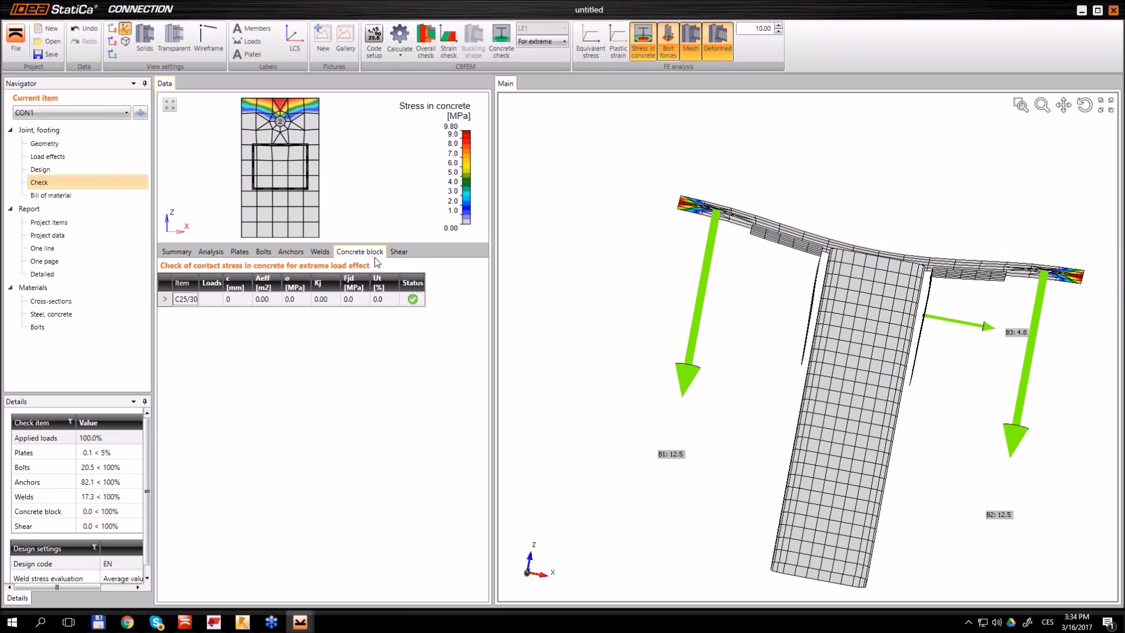
# Examine the anchor check results in a widened results table, then minimize the untitled project's window
pyautogui.click(290, 252)
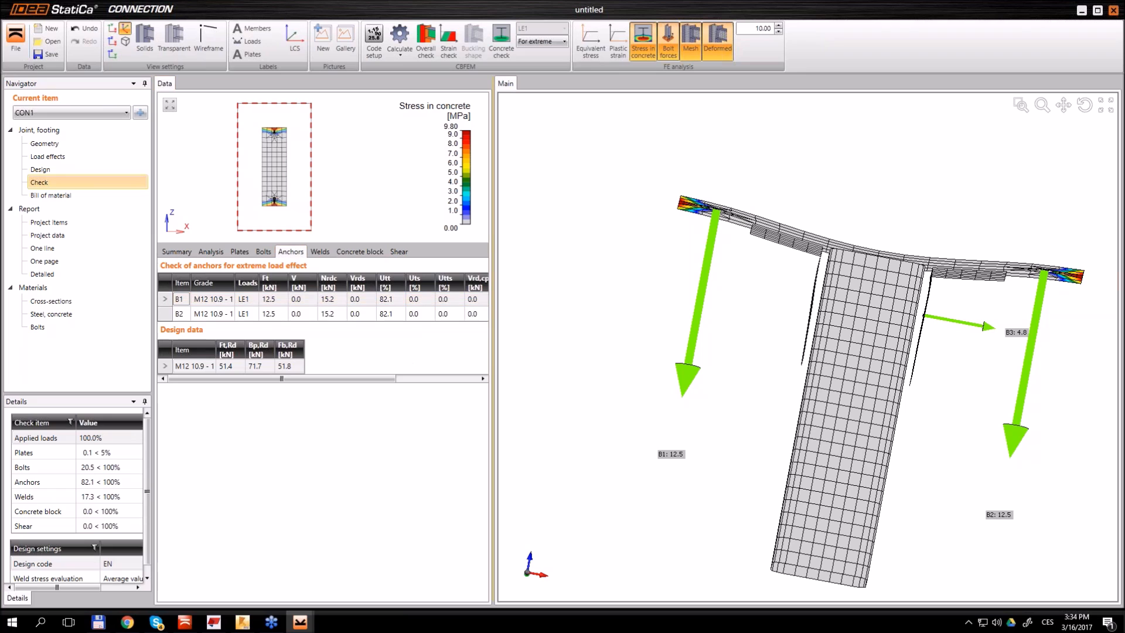
pyautogui.moveTo(494, 338); pyautogui.dragTo(591, 340)
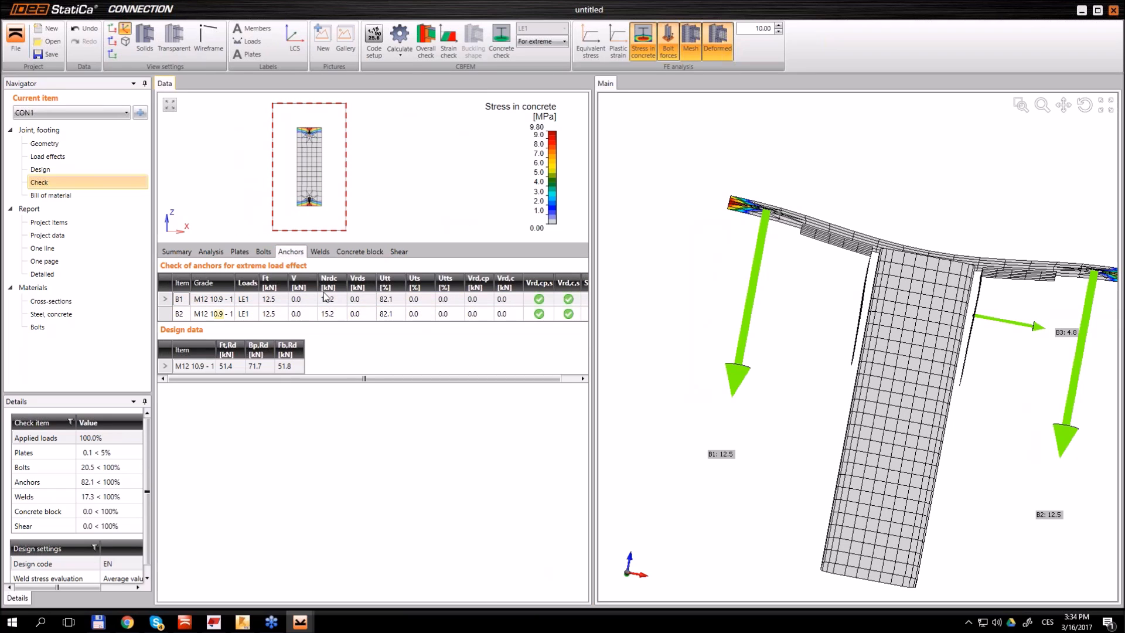
pyautogui.scroll(-2, 889, 332)
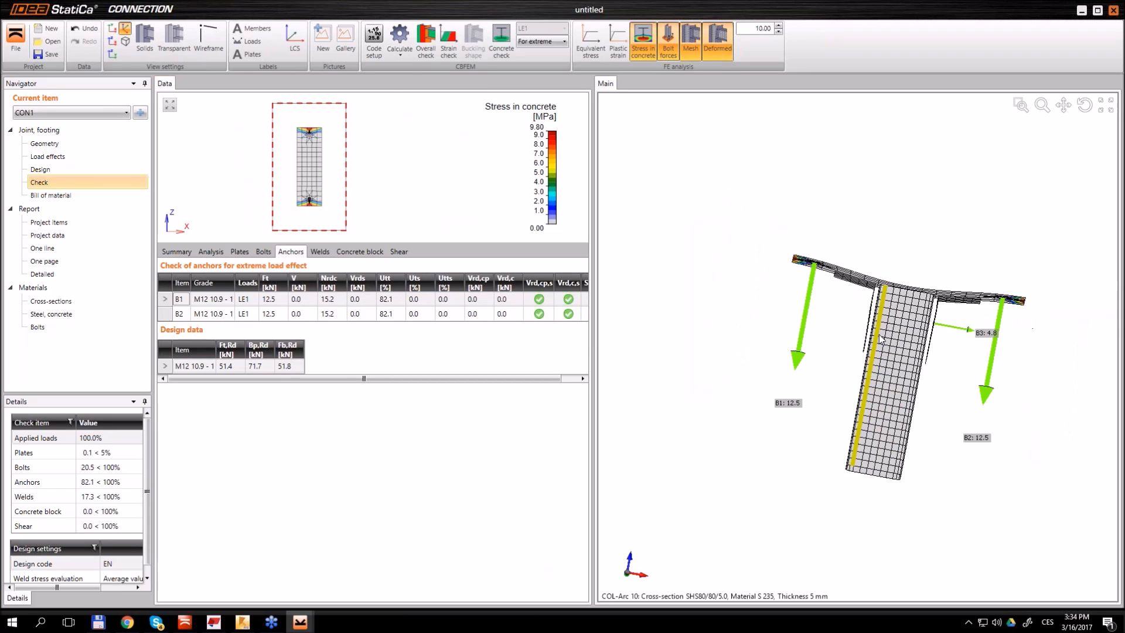
pyautogui.moveTo(903, 338)
pyautogui.mouseDown(button='right')
pyautogui.moveTo(883, 322)
pyautogui.moveTo(890, 334)
pyautogui.mouseUp(button='right')
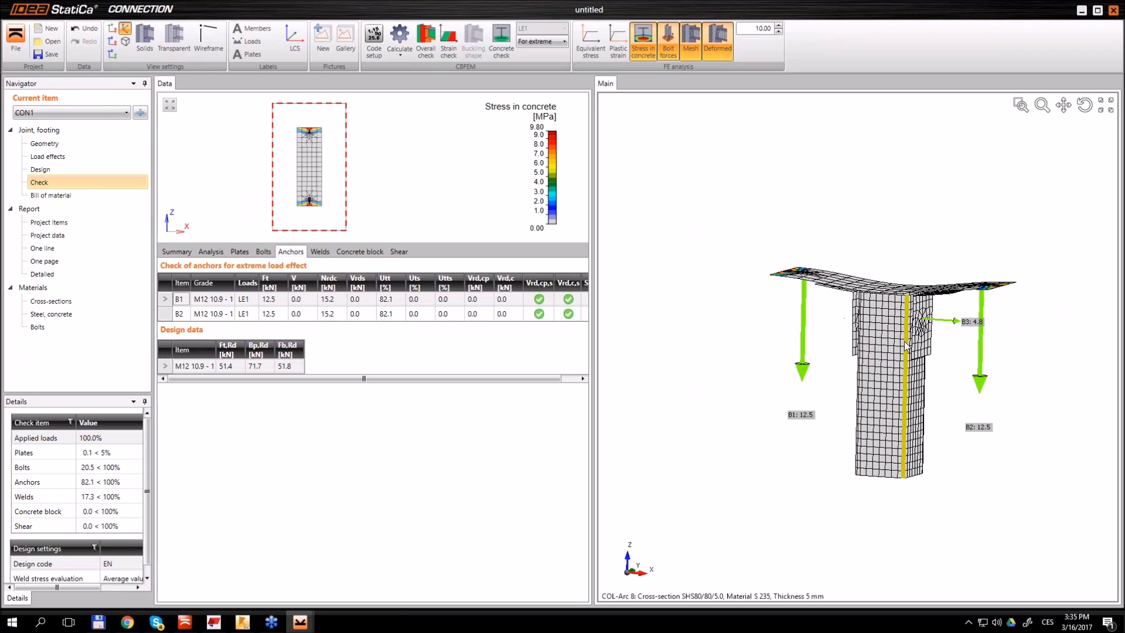
pyautogui.moveTo(901, 343); pyautogui.dragTo(855, 314, button='middle')
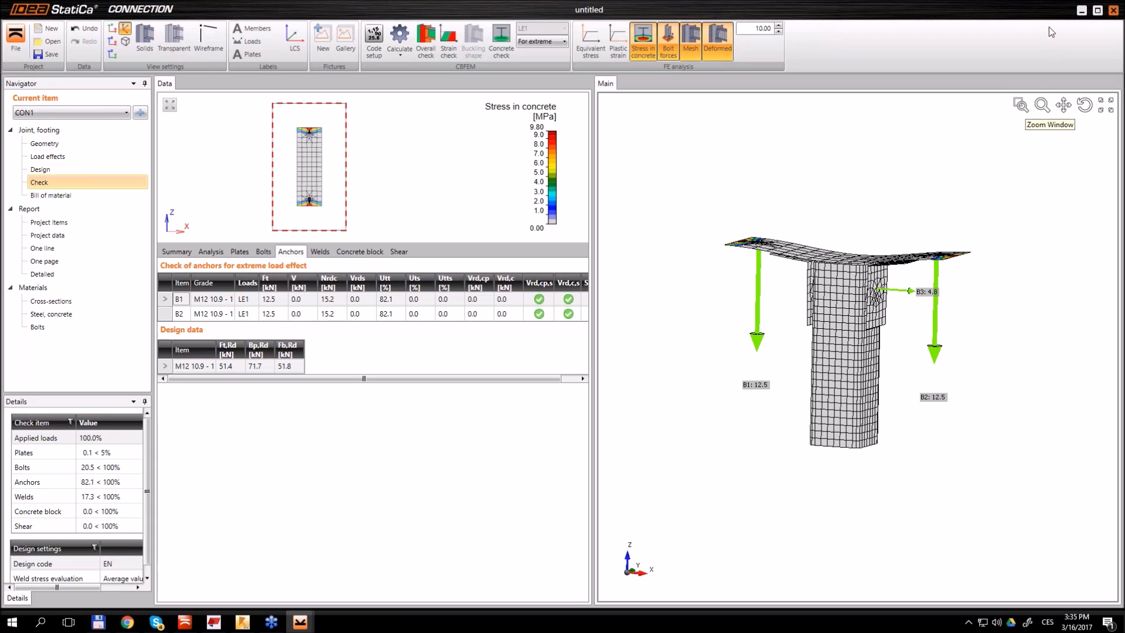
pyautogui.click(1082, 10)
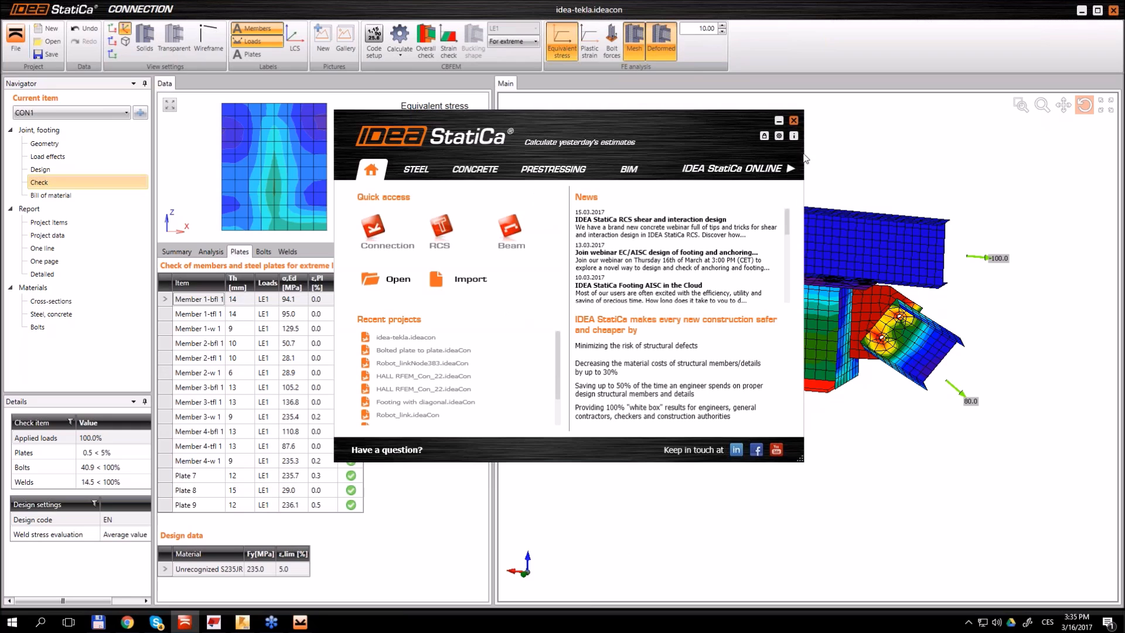
# Switch to Autodesk Robot Structural Analysis and examine the steel structure around selected node 383 and its connected bars
pyautogui.click(242, 621)
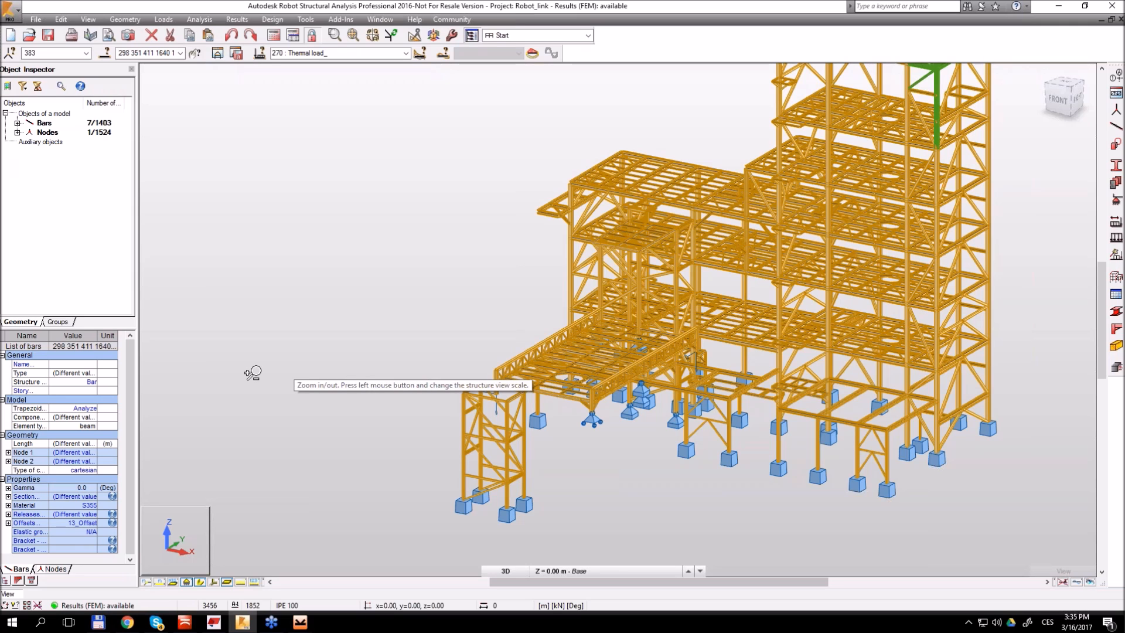
pyautogui.scroll(-2, 396, 213)
pyautogui.moveTo(448, 204); pyautogui.dragTo(369, 287, button='middle')
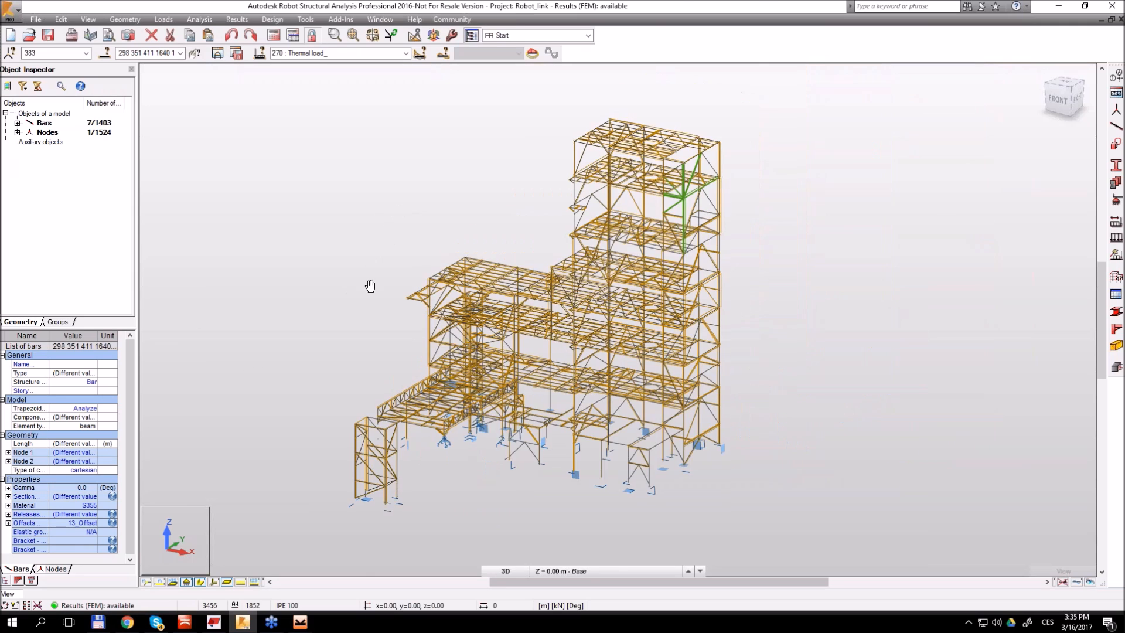
pyautogui.scroll(1, 712, 195)
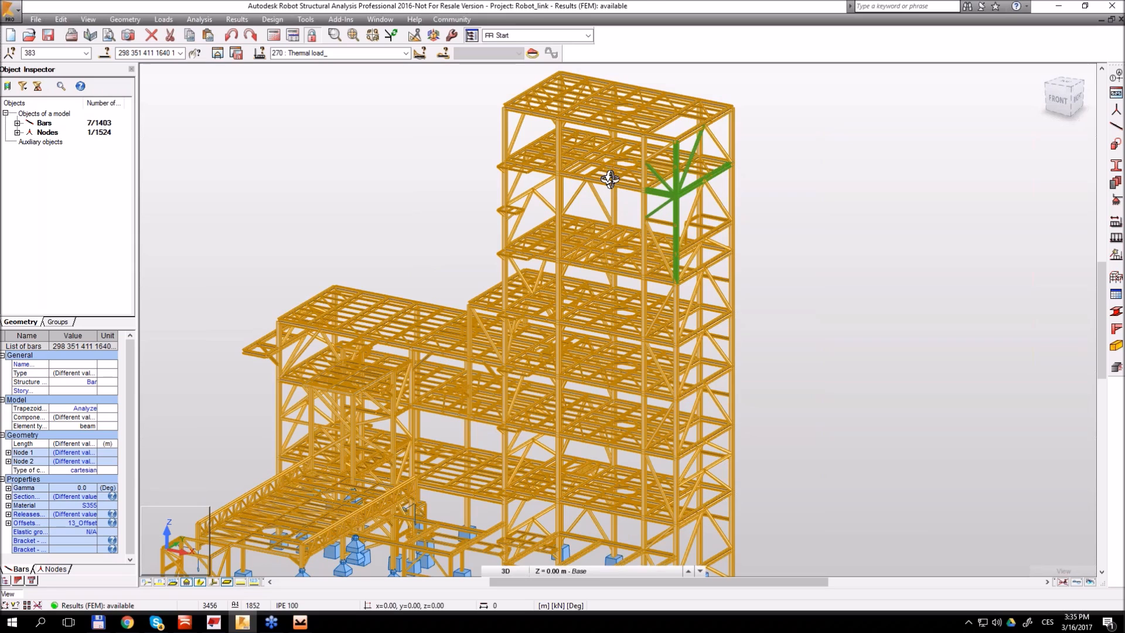
pyautogui.scroll(-1, 609, 178)
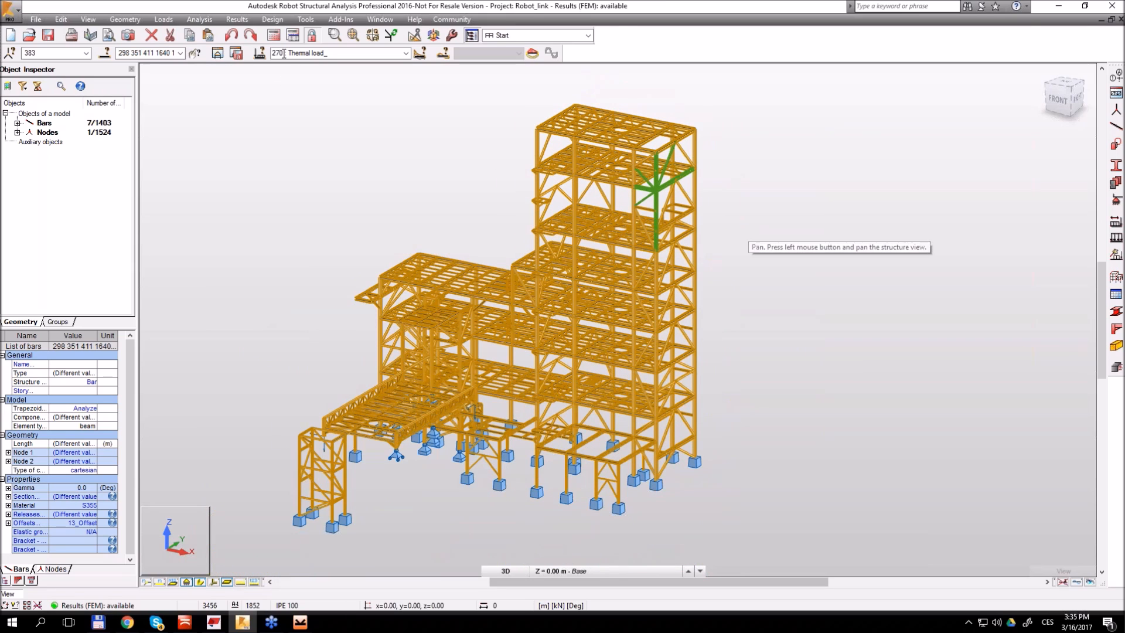
# Start the RobotConnectionToIdeaOpenModelWPF add-in for the selected node, keeping design code EN and the proposed project file
pyautogui.click(340, 21)
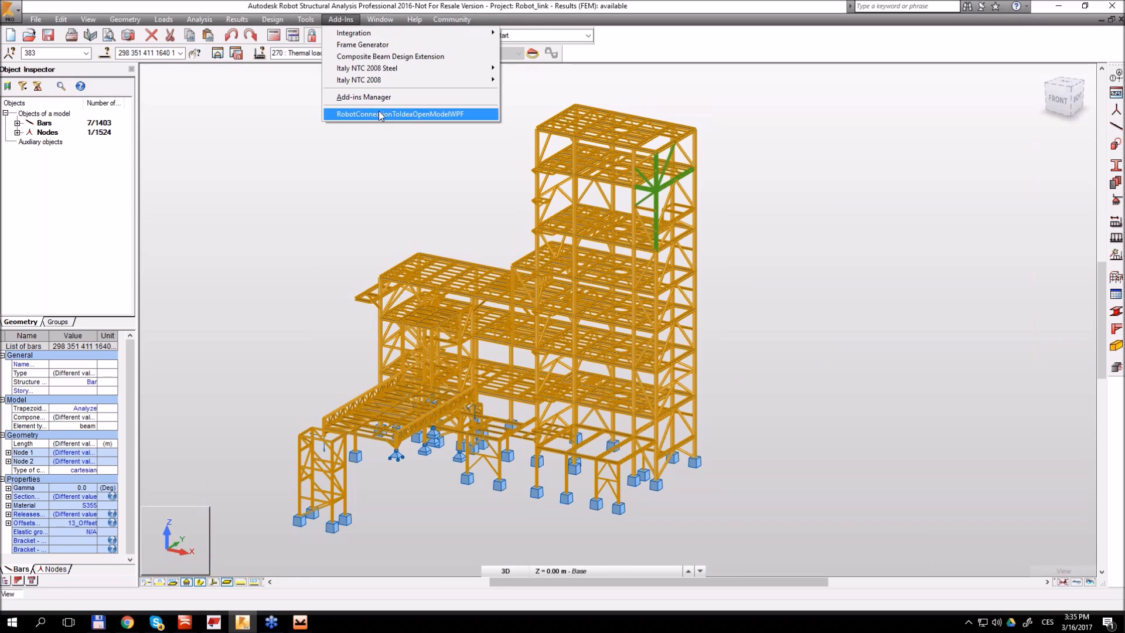
pyautogui.click(356, 115)
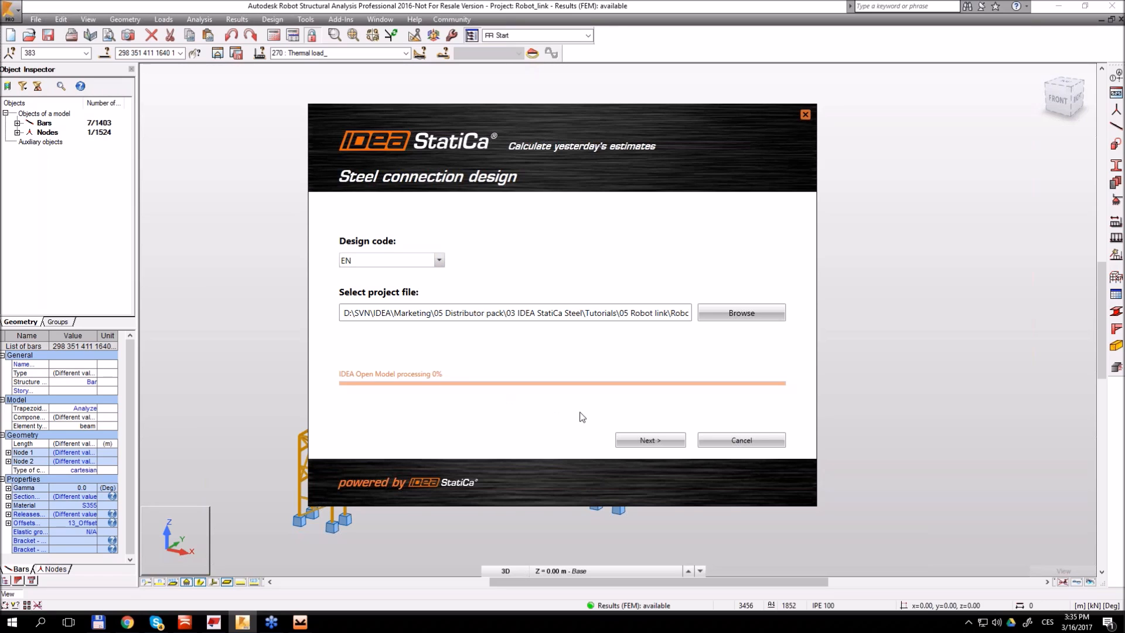
pyautogui.click(641, 440)
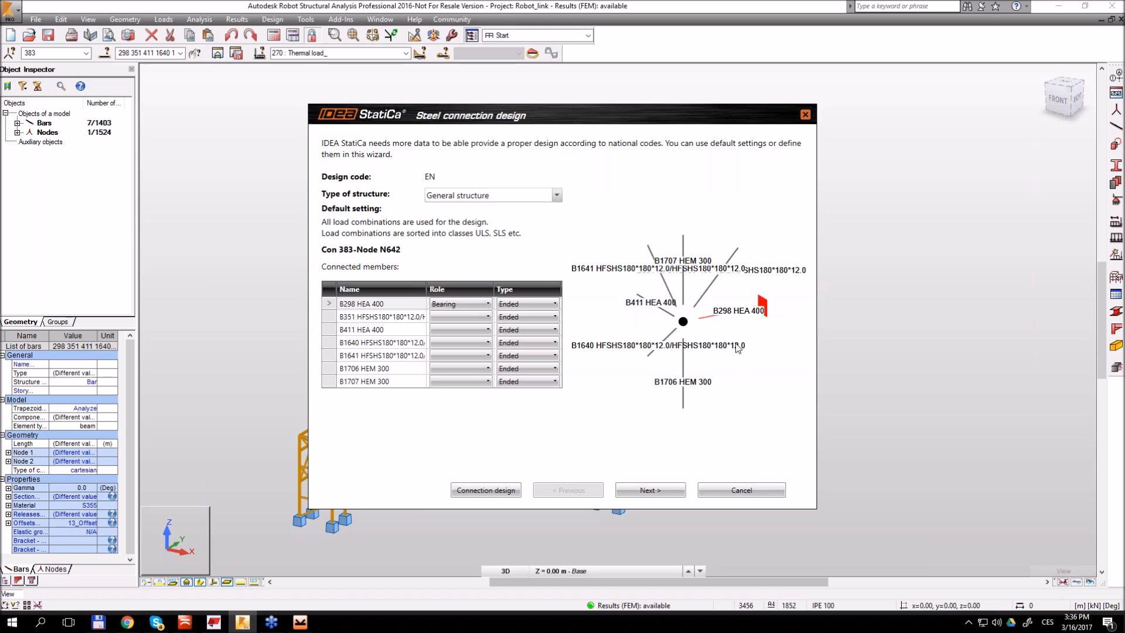
# Merge member B1706 HEM 300 with B1707 HEM 300 as one continuous member and assign it the bearing role
pyautogui.click(384, 374)
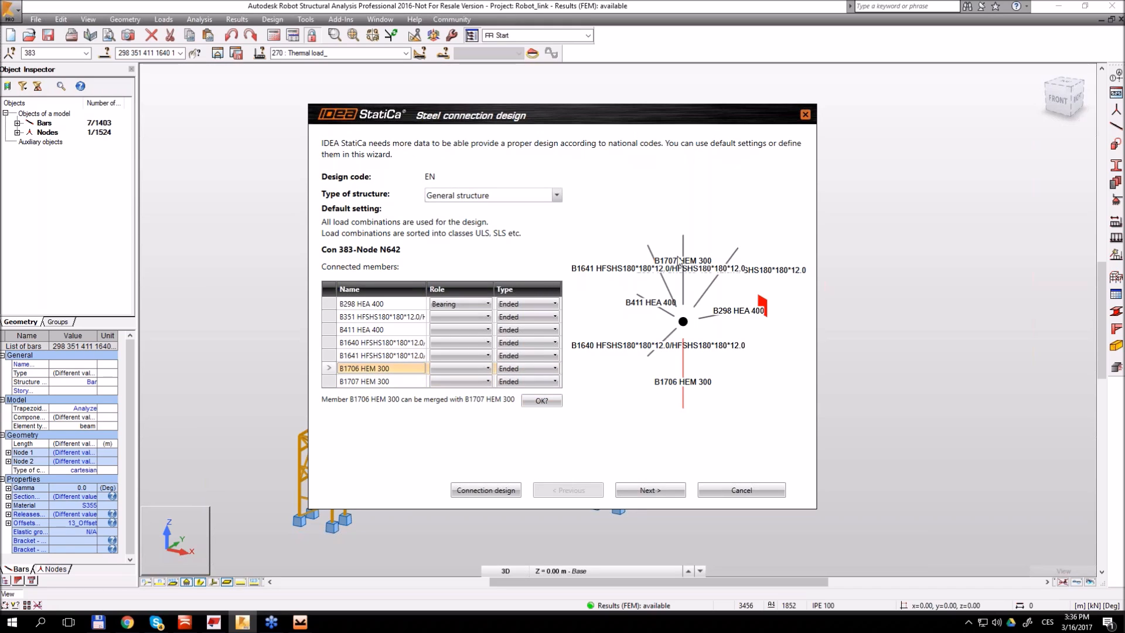
pyautogui.click(542, 400)
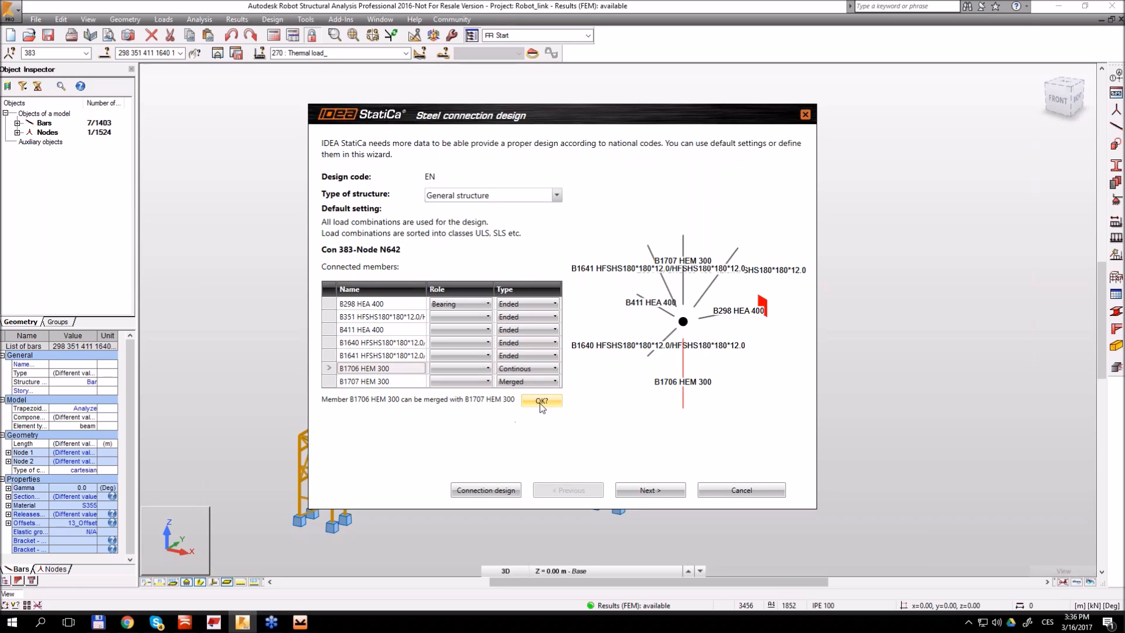
pyautogui.moveTo(628, 121); pyautogui.dragTo(424, 114)
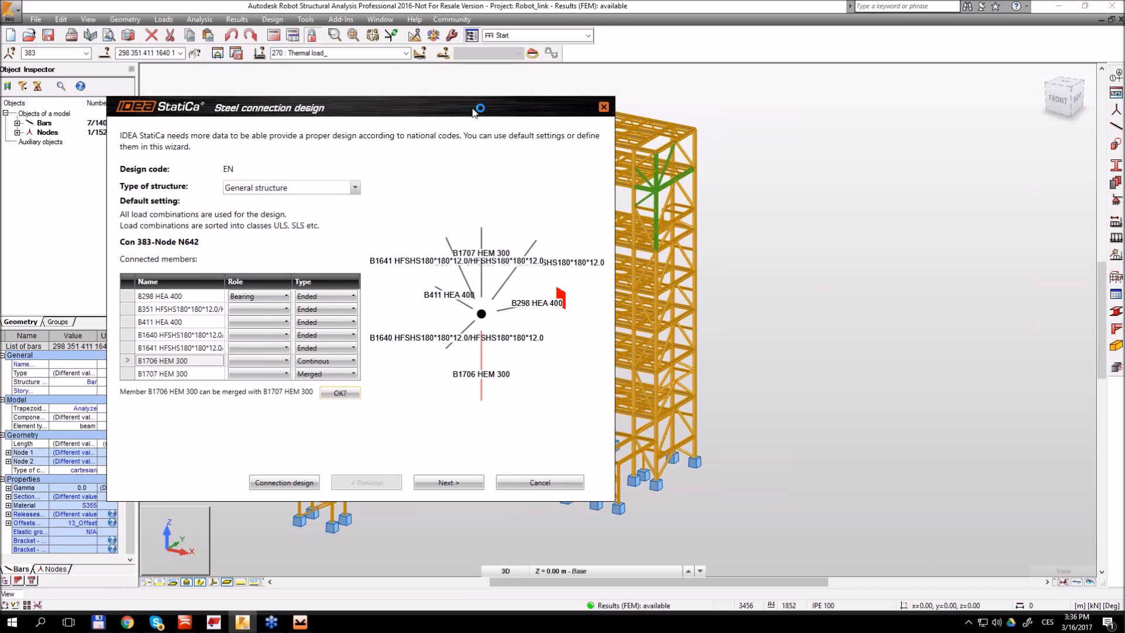
pyautogui.moveTo(455, 112); pyautogui.dragTo(613, 107)
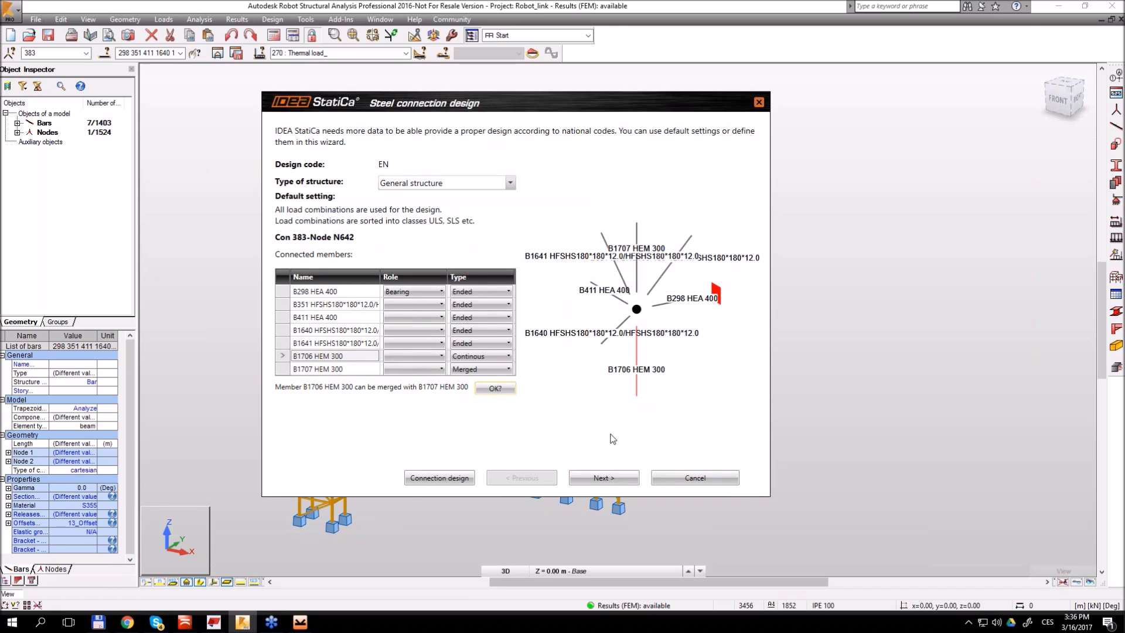
pyautogui.click(408, 355)
pyautogui.click(402, 379)
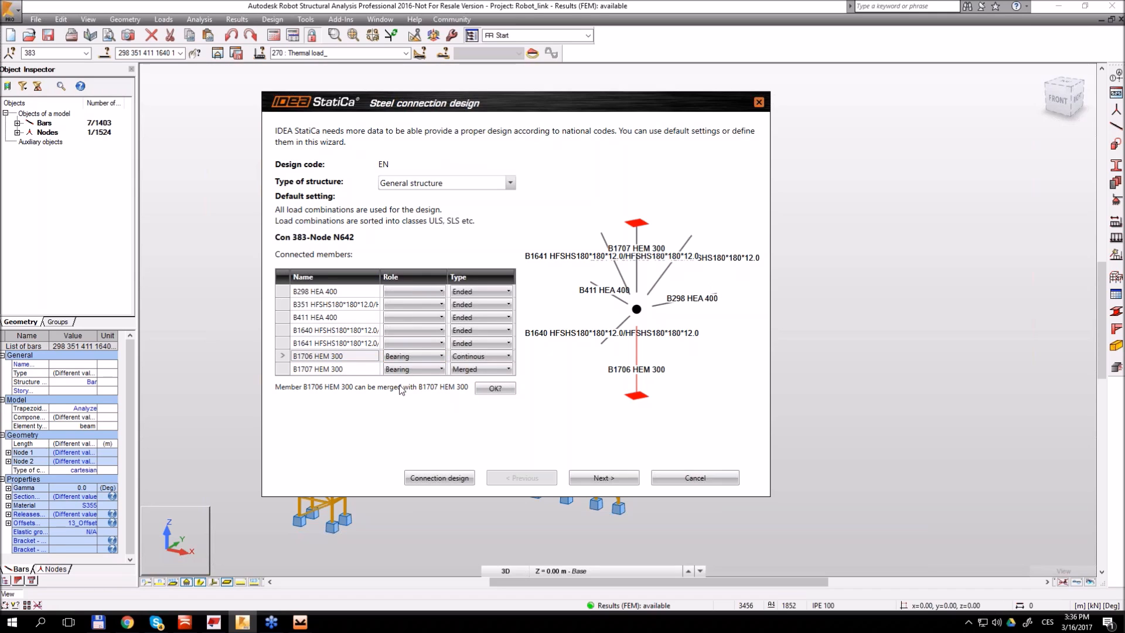
pyautogui.click(625, 483)
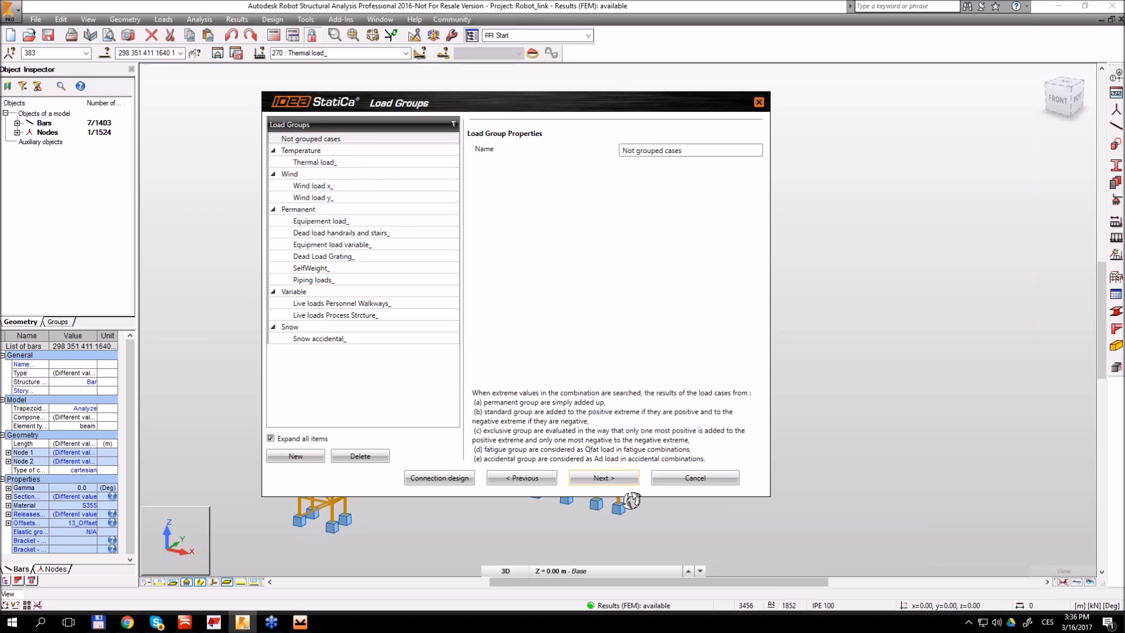
# Accept the load groups and delete the load combinations from ULS101 to the list's end, including every SLS combination
pyautogui.click(609, 479)
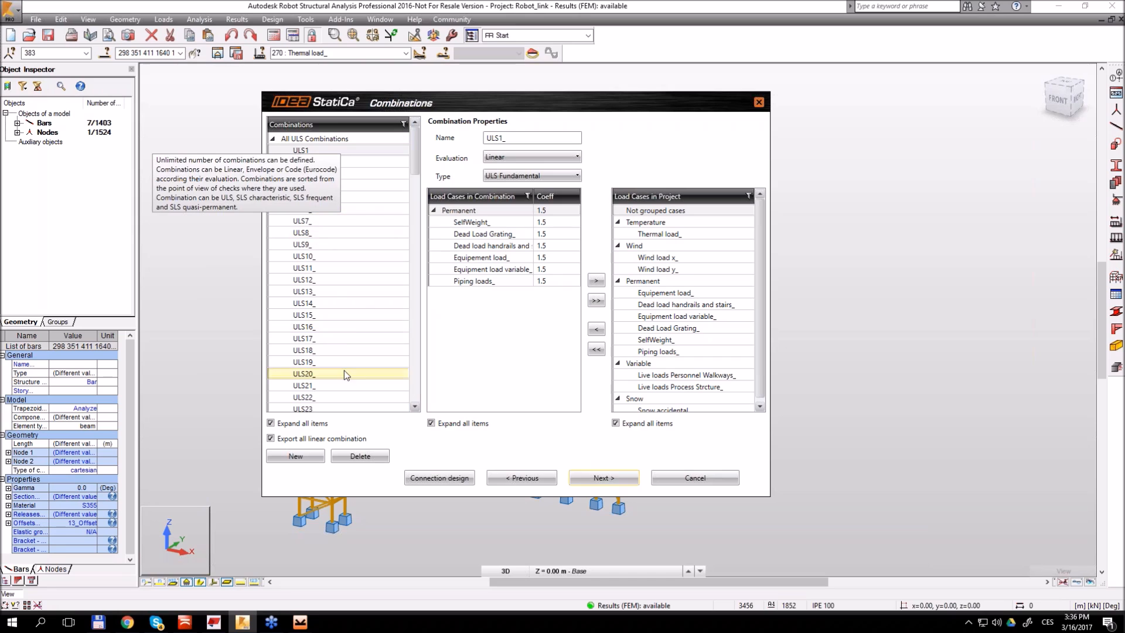
pyautogui.moveTo(414, 161); pyautogui.dragTo(426, 264)
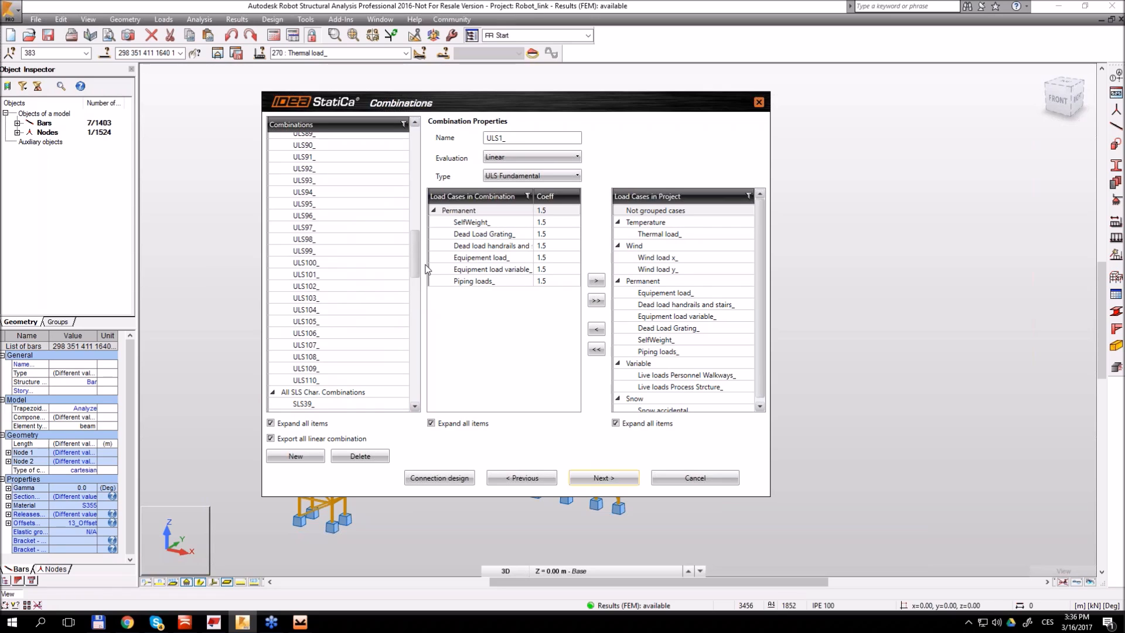
pyautogui.moveTo(425, 268); pyautogui.dragTo(425, 264)
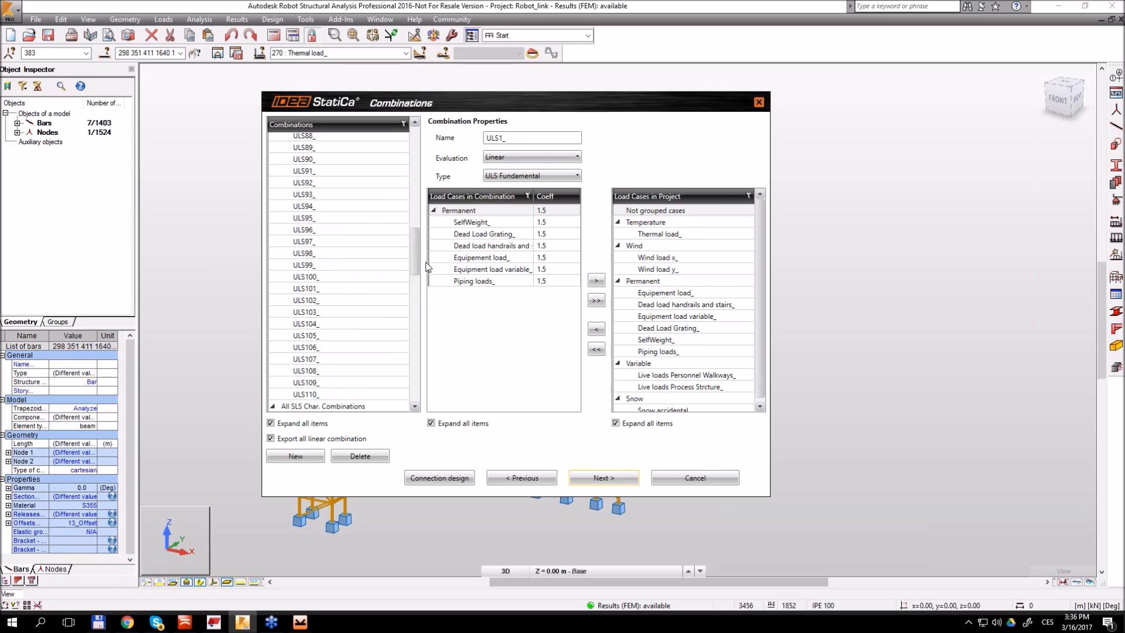
pyautogui.click(346, 263)
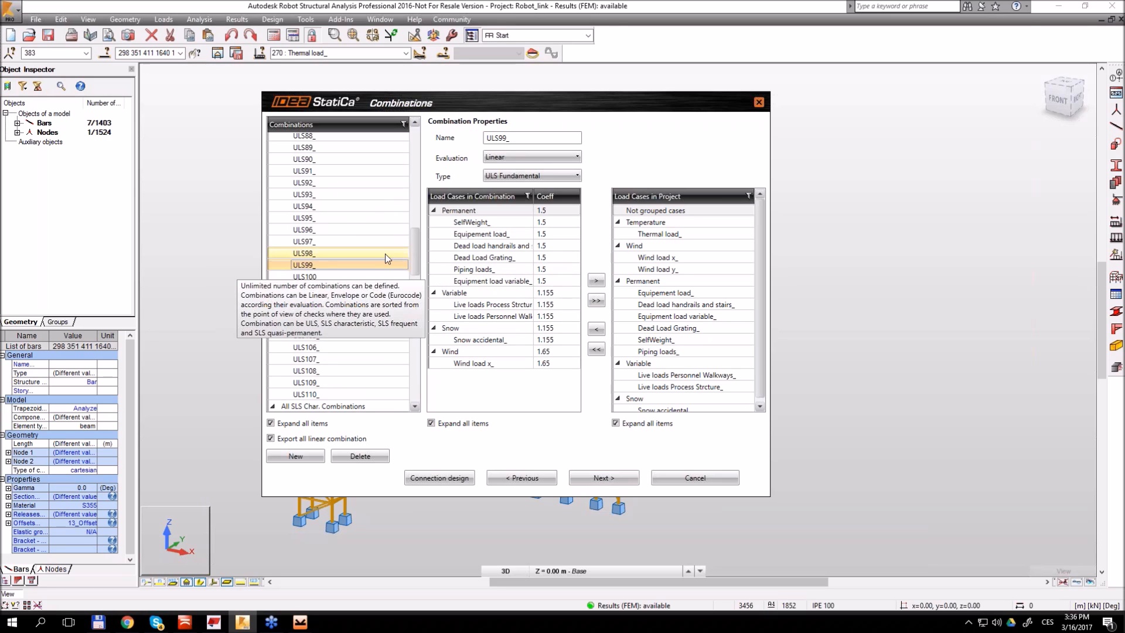
pyautogui.scroll(-2, 418, 268)
pyautogui.click(337, 215)
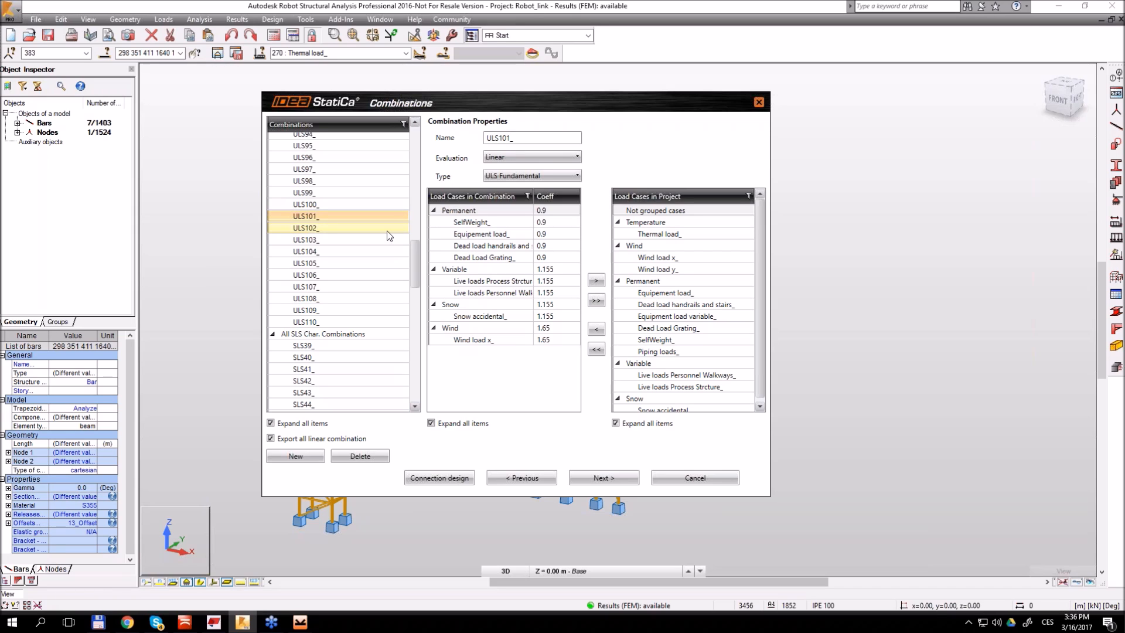
pyautogui.hotkey('shift', 'End')
pyautogui.press('Delete')
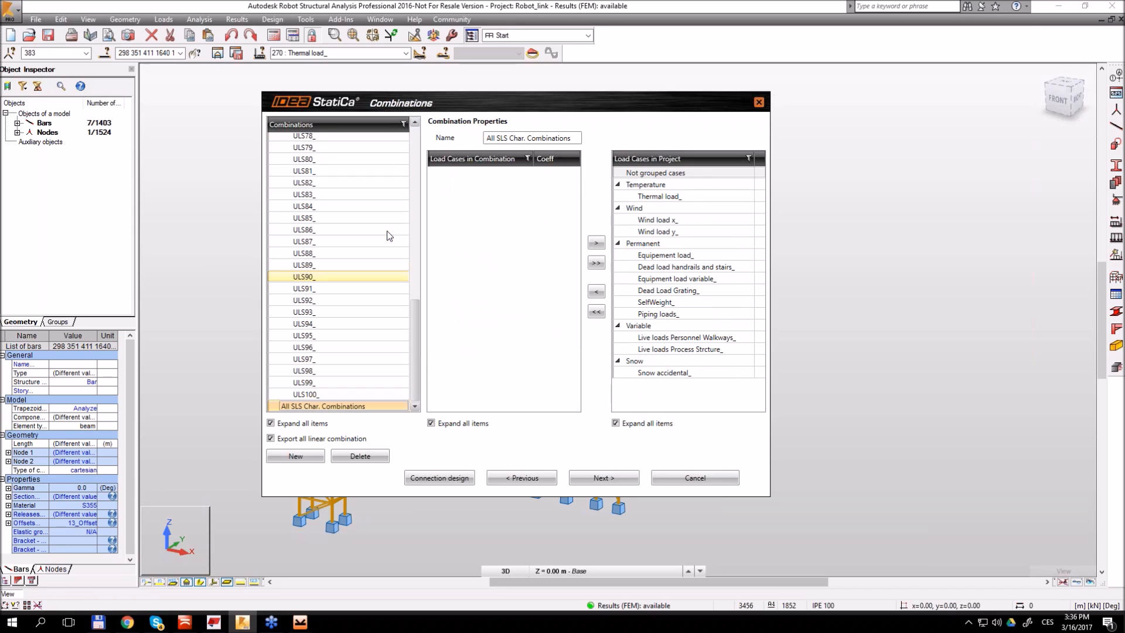
# Delete combinations ULS1 to ULS99, keeping only ULS100, and finish the wizard to export the joint to IDEA StatiCa Connection
pyautogui.click(316, 383)
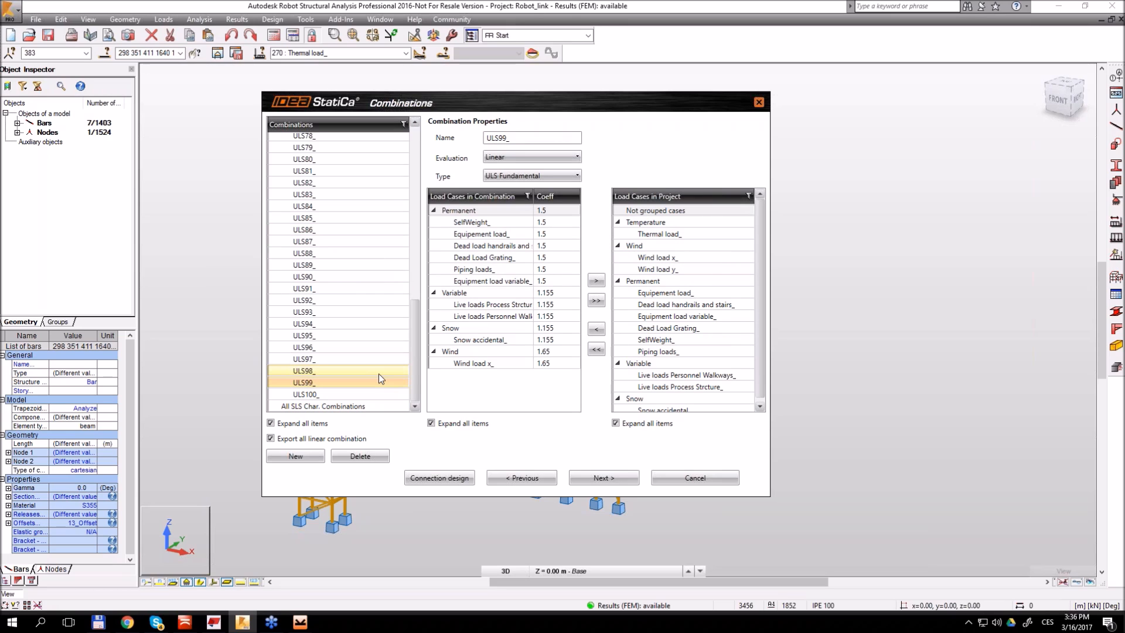
pyautogui.hotkey('shift', 'Home')
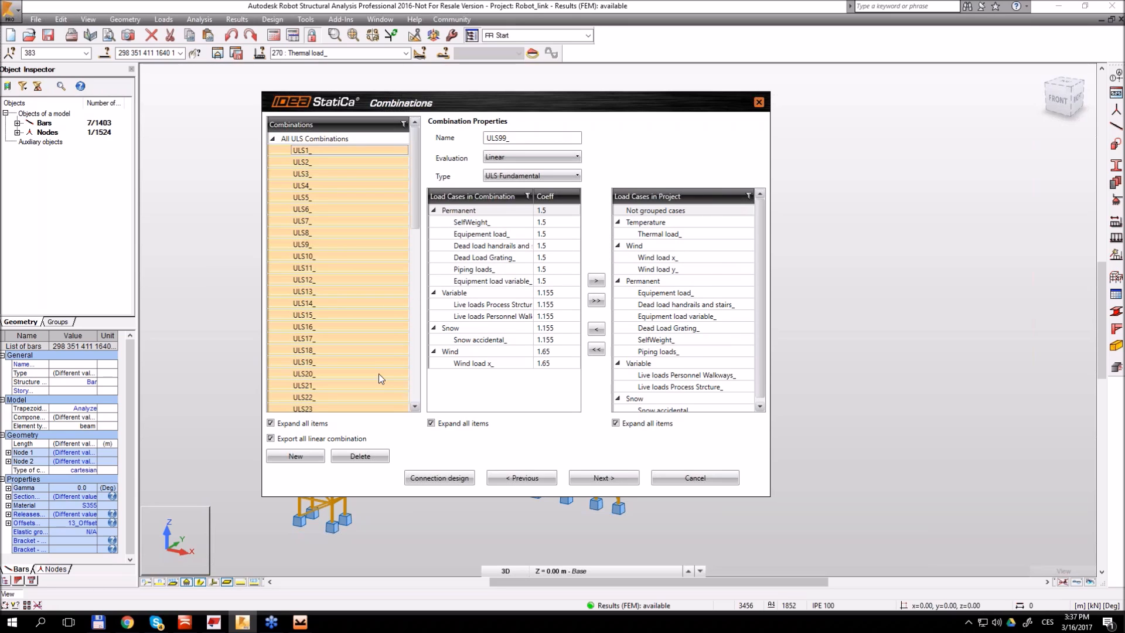
pyautogui.press('Delete')
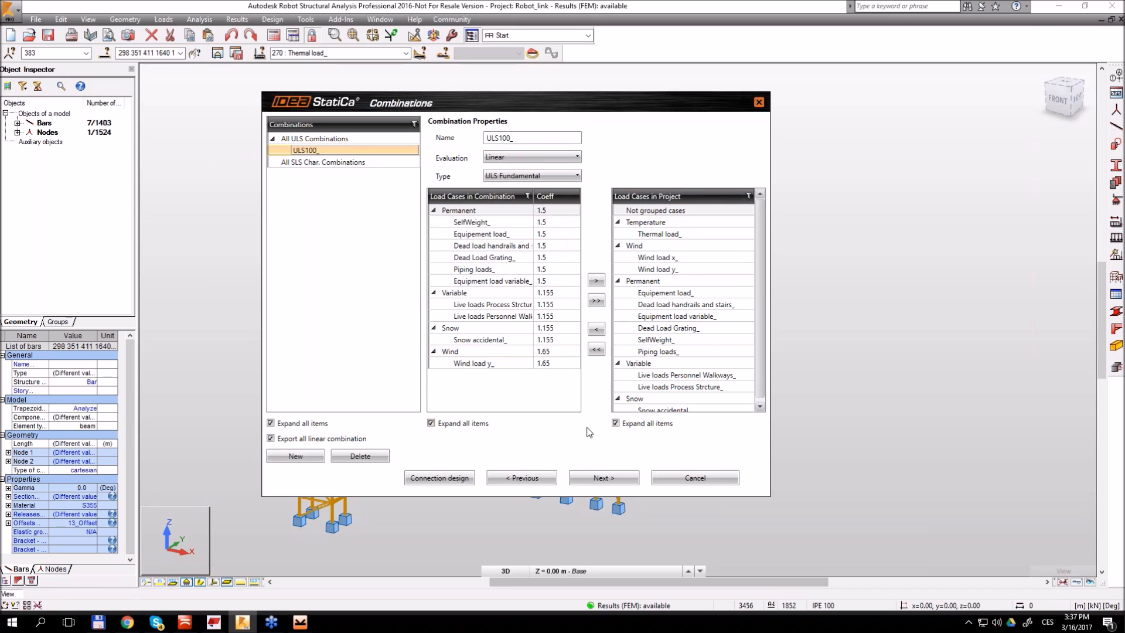
pyautogui.click(598, 478)
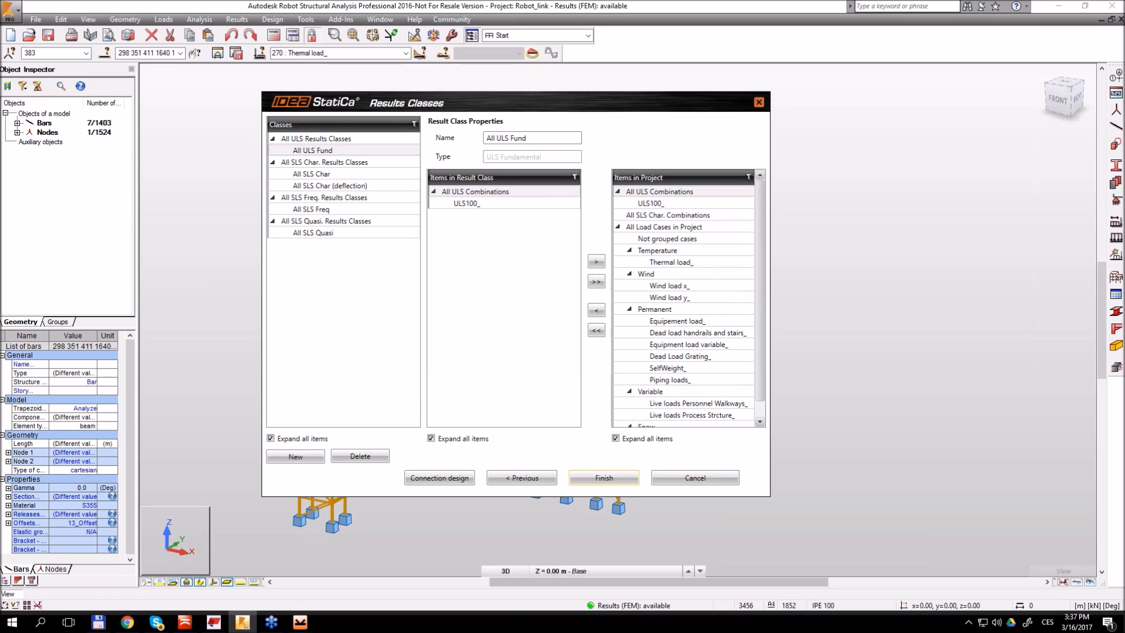
pyautogui.click(614, 483)
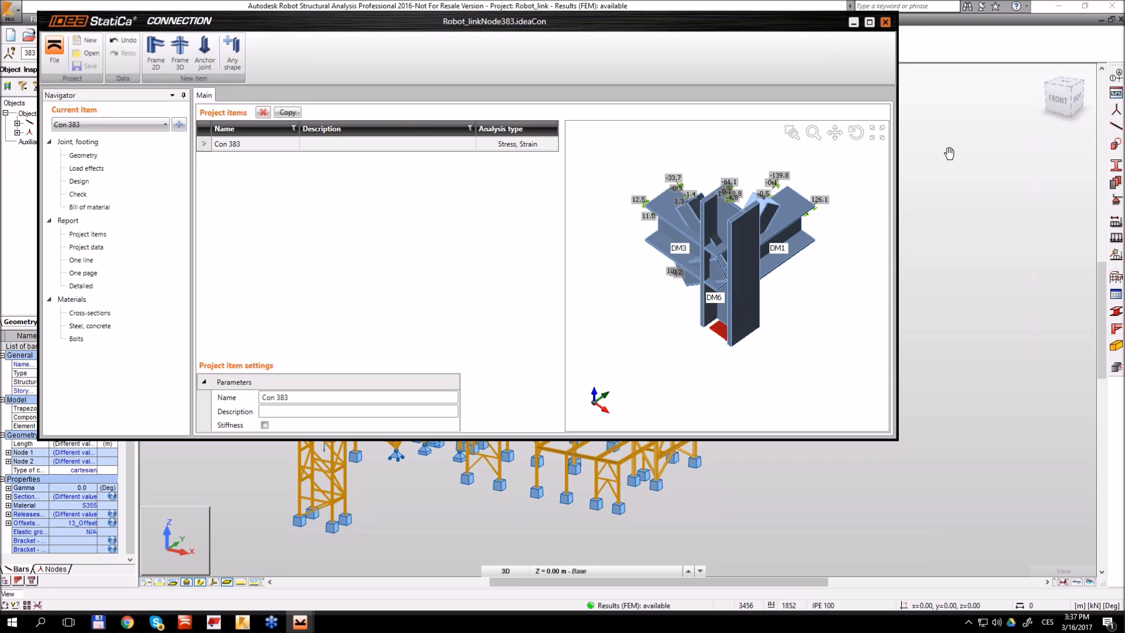
# Maximize the exported project's window, inspect the joint from another side and review the internal forces of its load effect
pyautogui.doubleClick(837, 27)
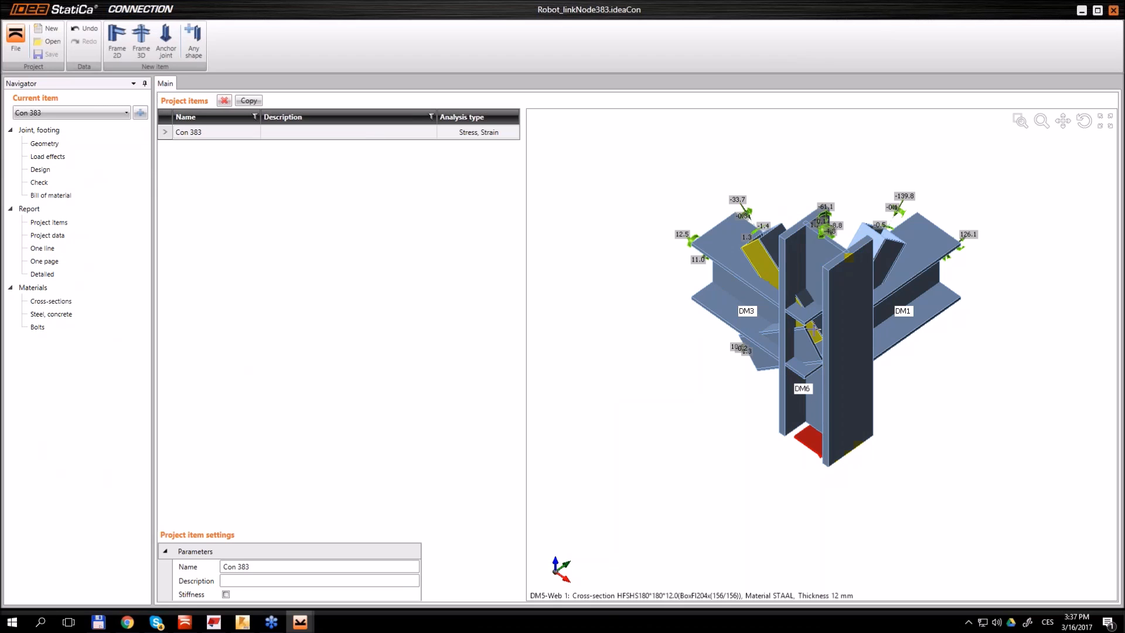
pyautogui.scroll(-2, 836, 238)
pyautogui.scroll(2, 836, 244)
pyautogui.moveTo(817, 334); pyautogui.dragTo(785, 281, button='middle')
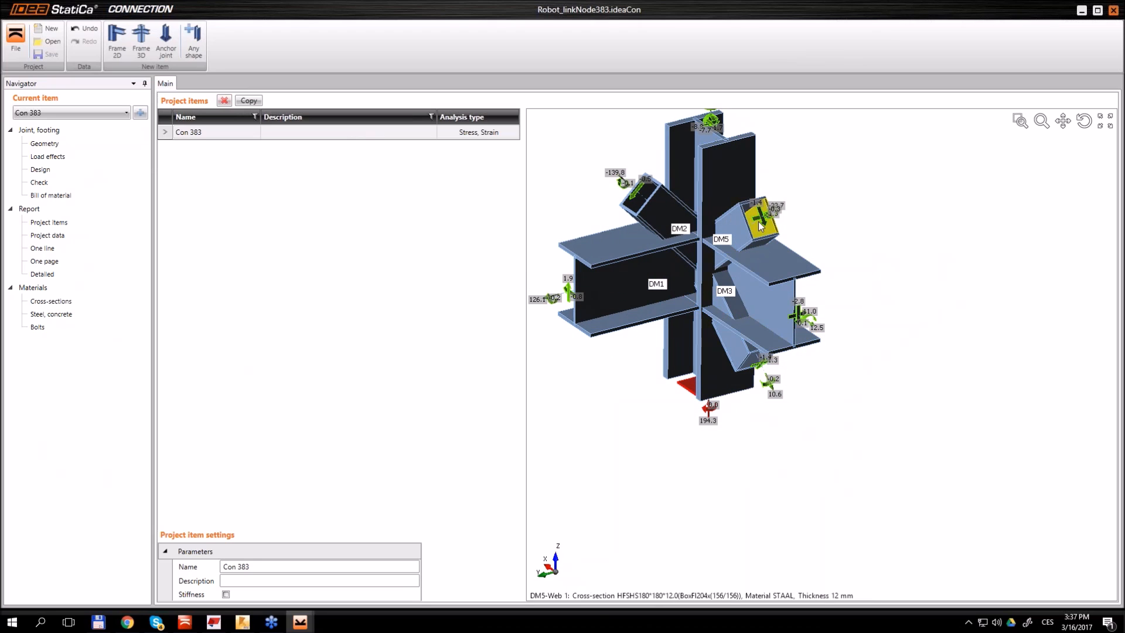
pyautogui.click(73, 156)
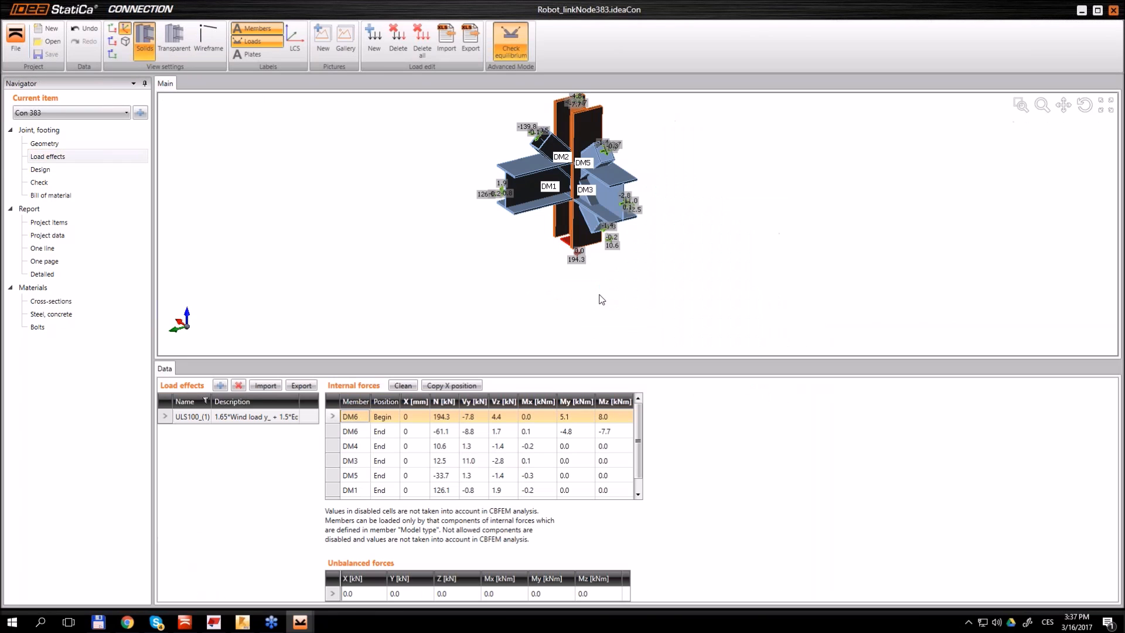
# Set the length of the lower diagonal member DM4 to 1000 mm in the joint's geometry
pyautogui.click(62, 146)
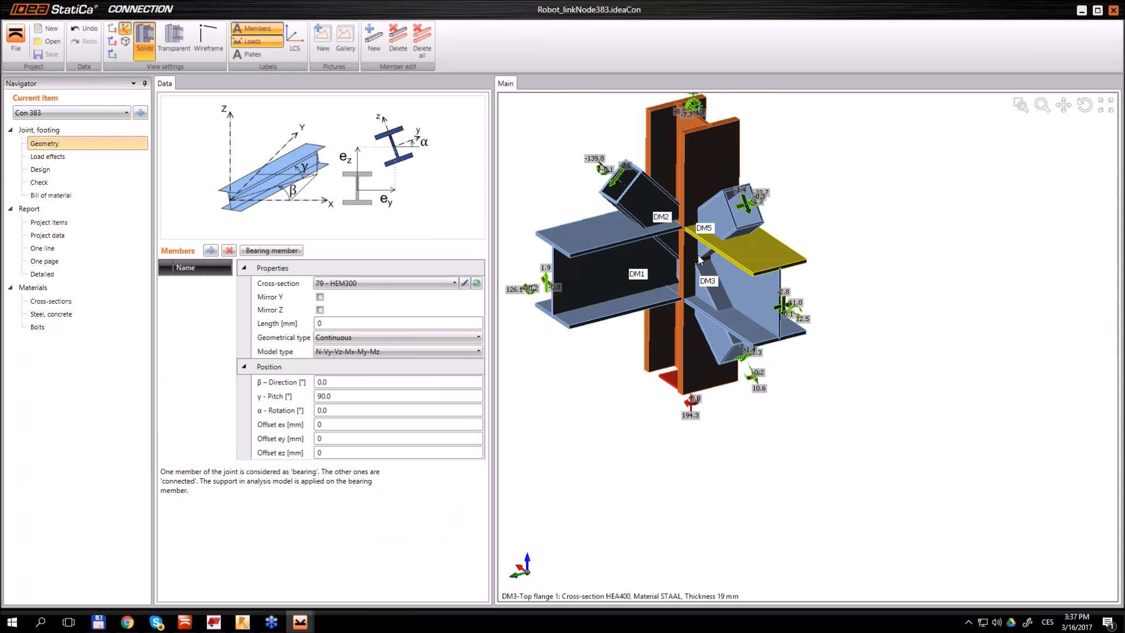
pyautogui.click(47, 156)
pyautogui.click(44, 144)
pyautogui.doubleClick(197, 298)
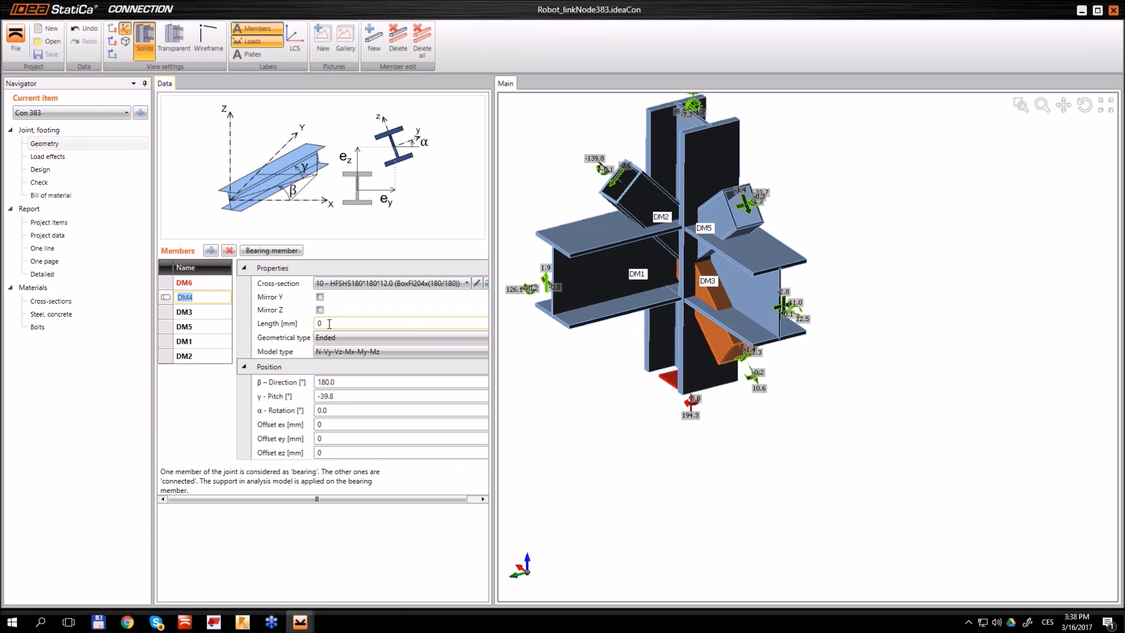
pyautogui.click(334, 324)
pyautogui.write('100')
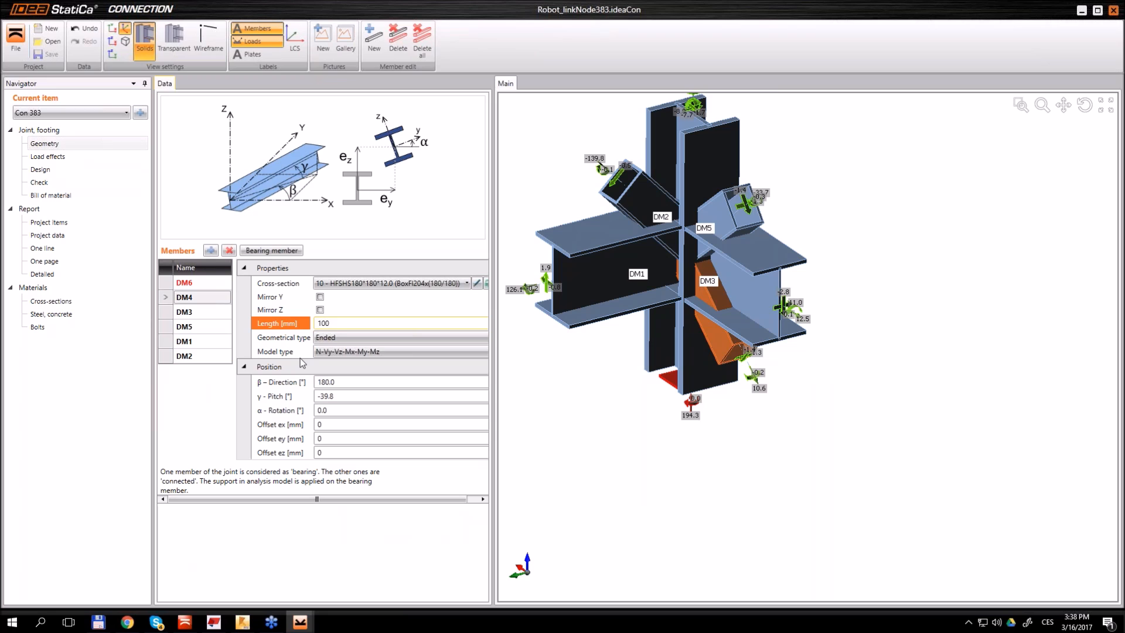
pyautogui.write('0')
pyautogui.press('Tab')
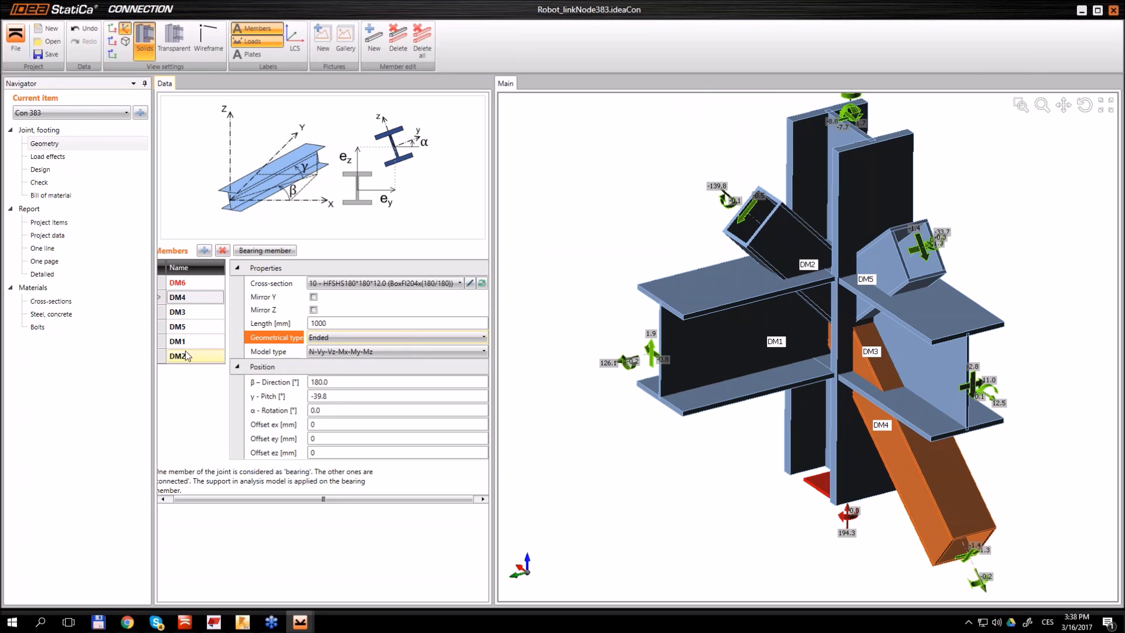
# Set the length of diagonal member DM5 to 1000 mm
pyautogui.click(190, 326)
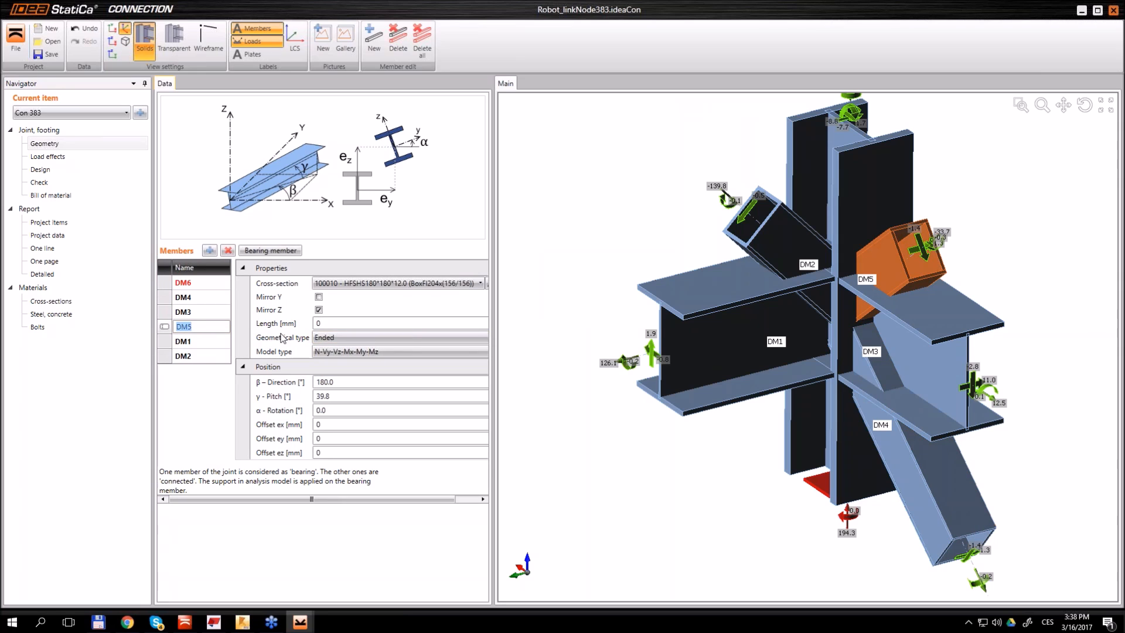
pyautogui.click(300, 324)
pyautogui.write('1')
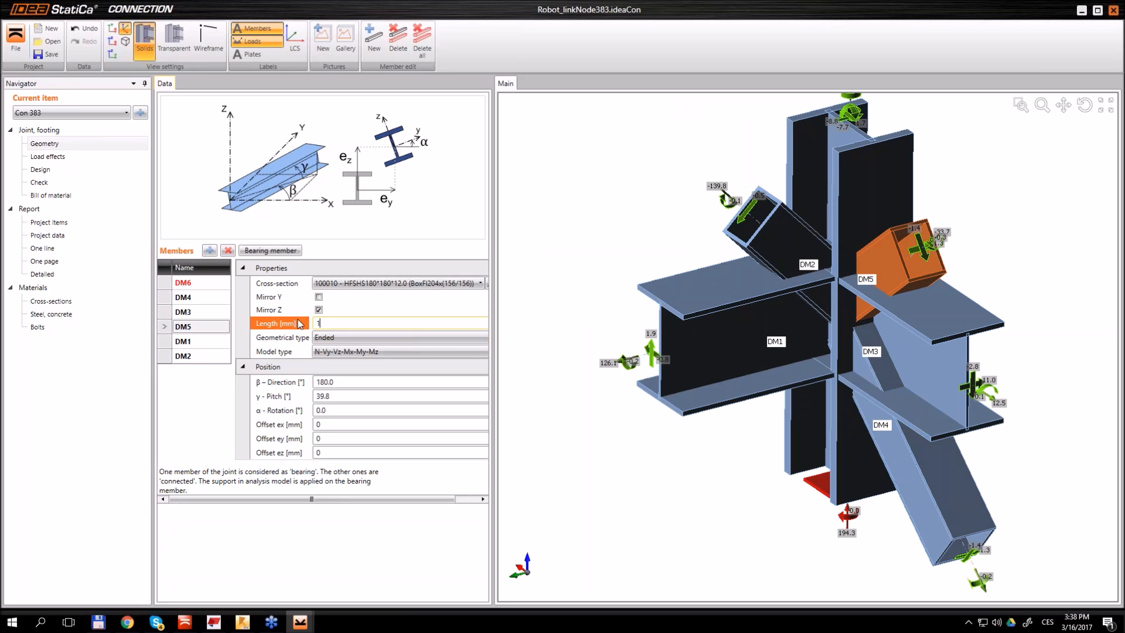
pyautogui.write('000')
pyautogui.press('Tab')
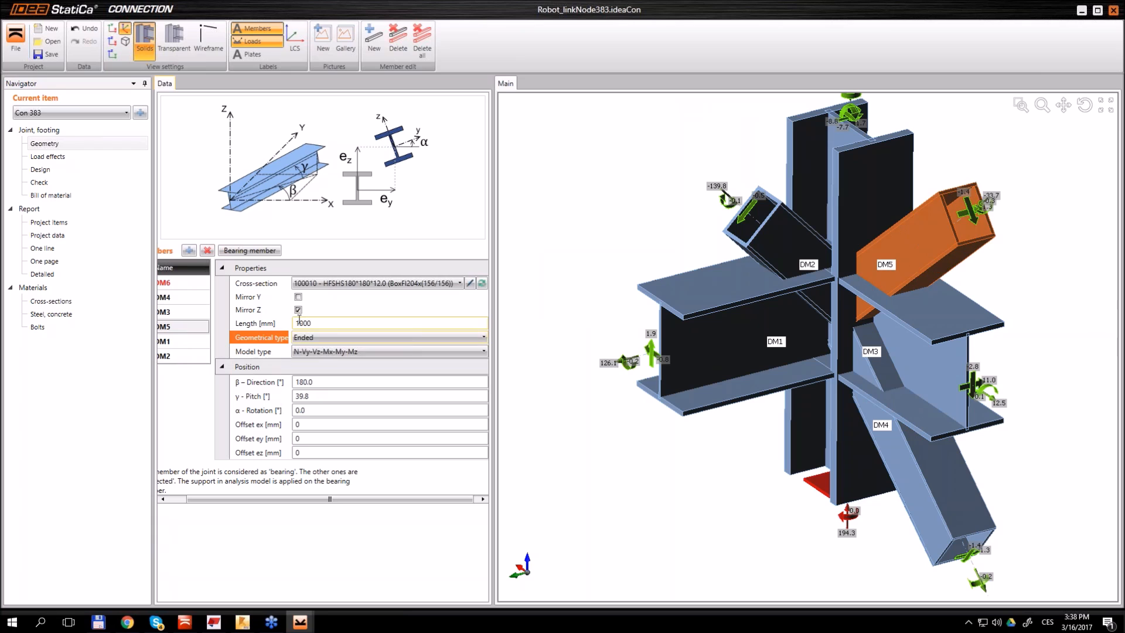
# Set the length of diagonal member DM2 to 1000 mm
pyautogui.click(171, 356)
pyautogui.click(287, 325)
pyautogui.write('1000')
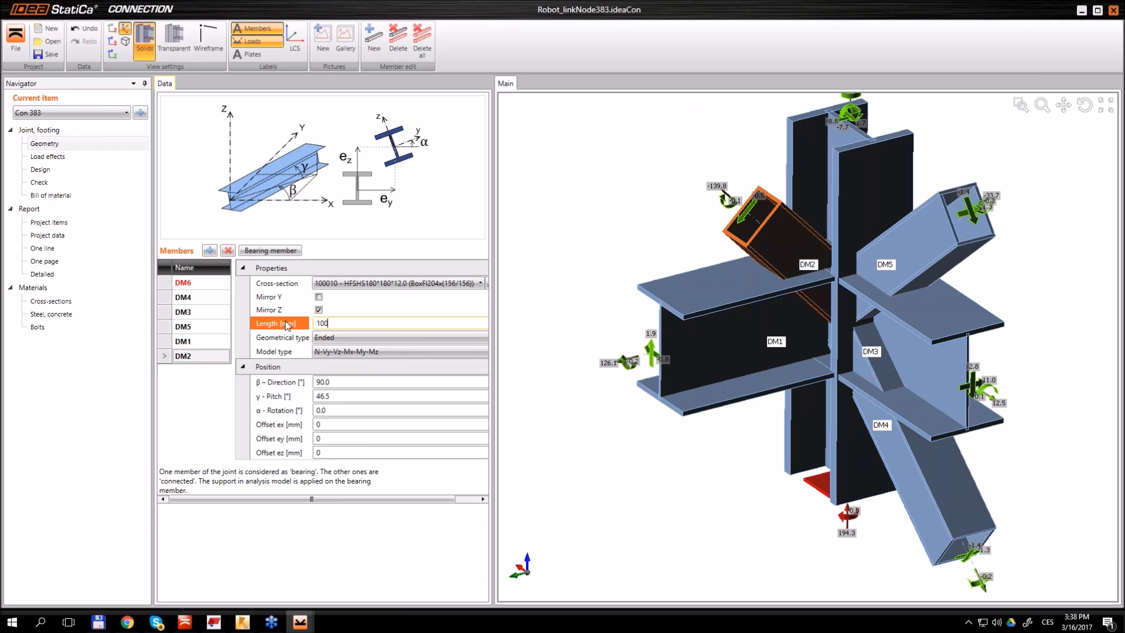
pyautogui.press('Tab')
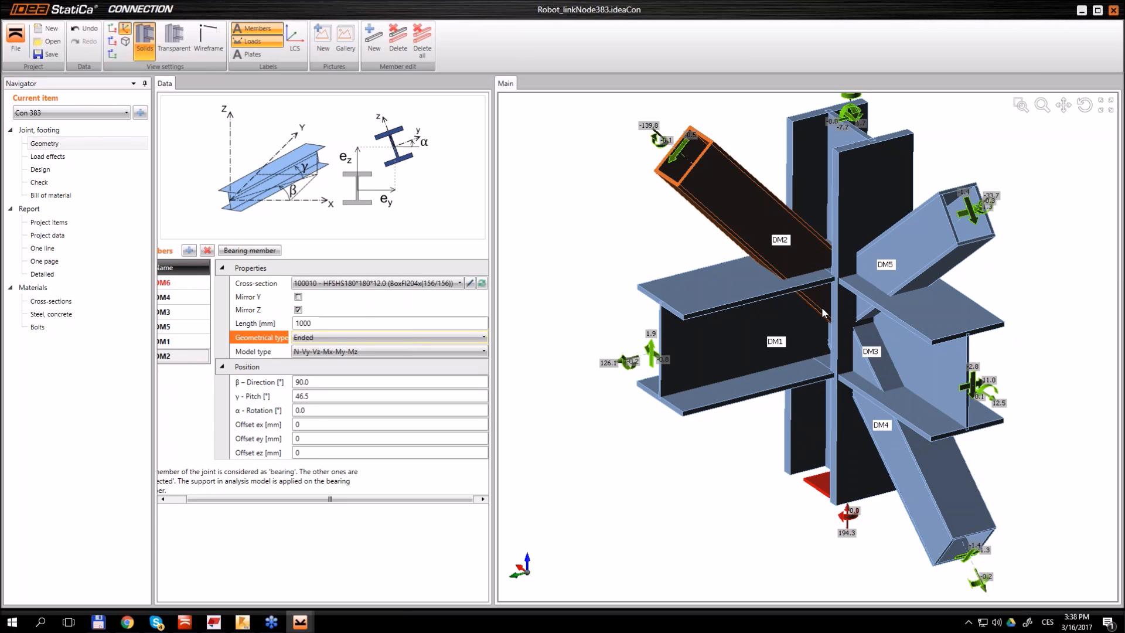
# Apply the Robot template to the joint's design using M20 10.9 bolts
pyautogui.click(41, 170)
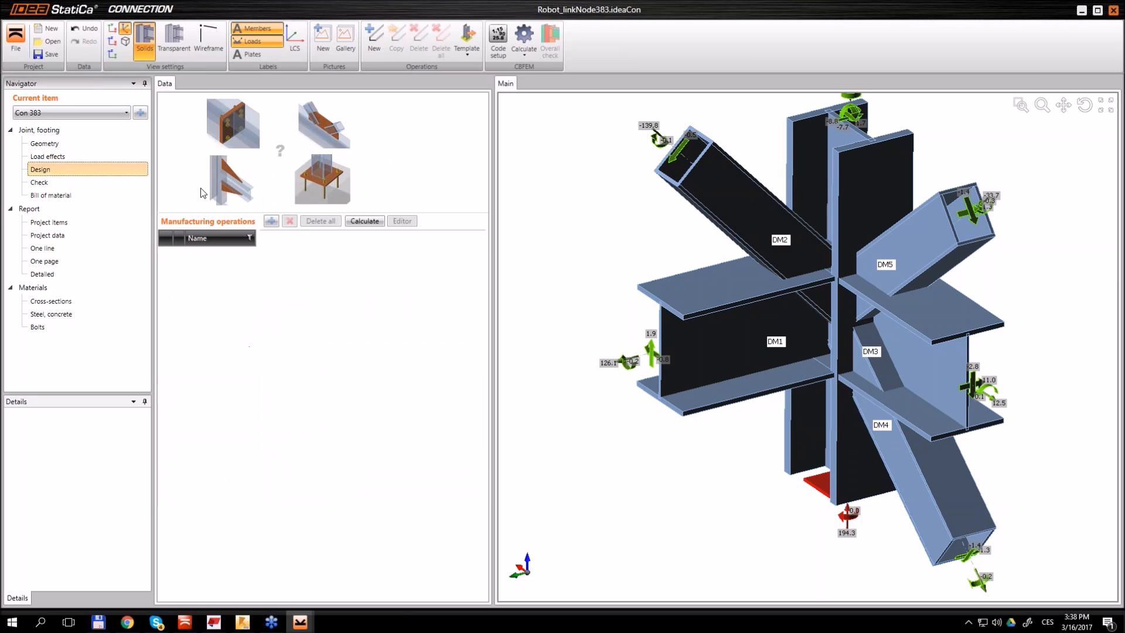
pyautogui.scroll(-2, 872, 263)
pyautogui.moveTo(872, 263); pyautogui.dragTo(811, 260, button='middle')
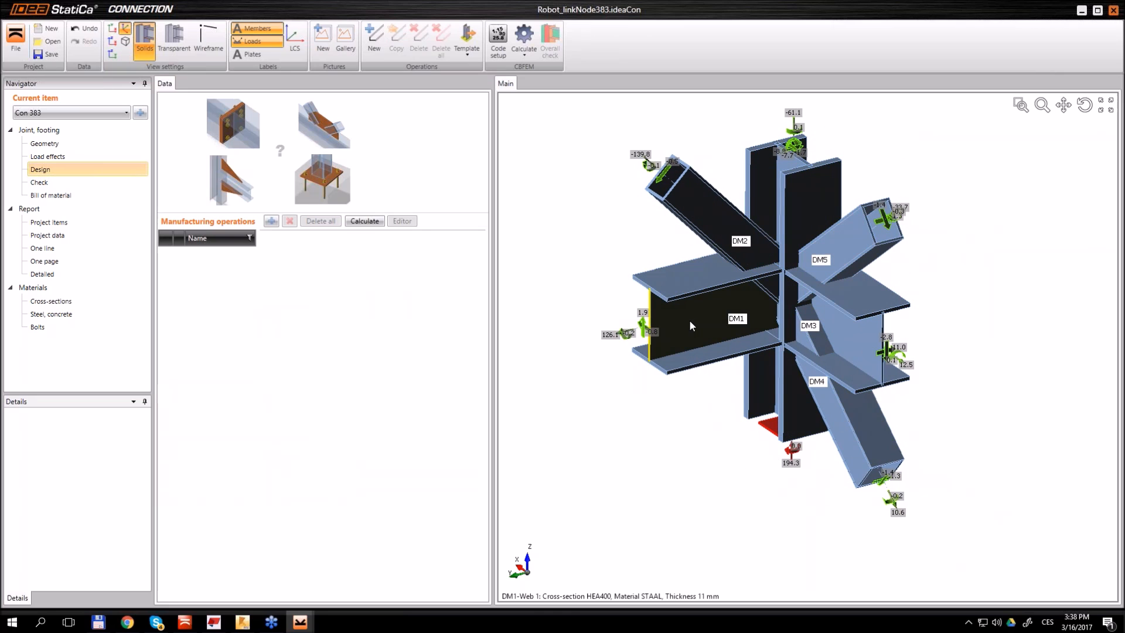
pyautogui.click(465, 51)
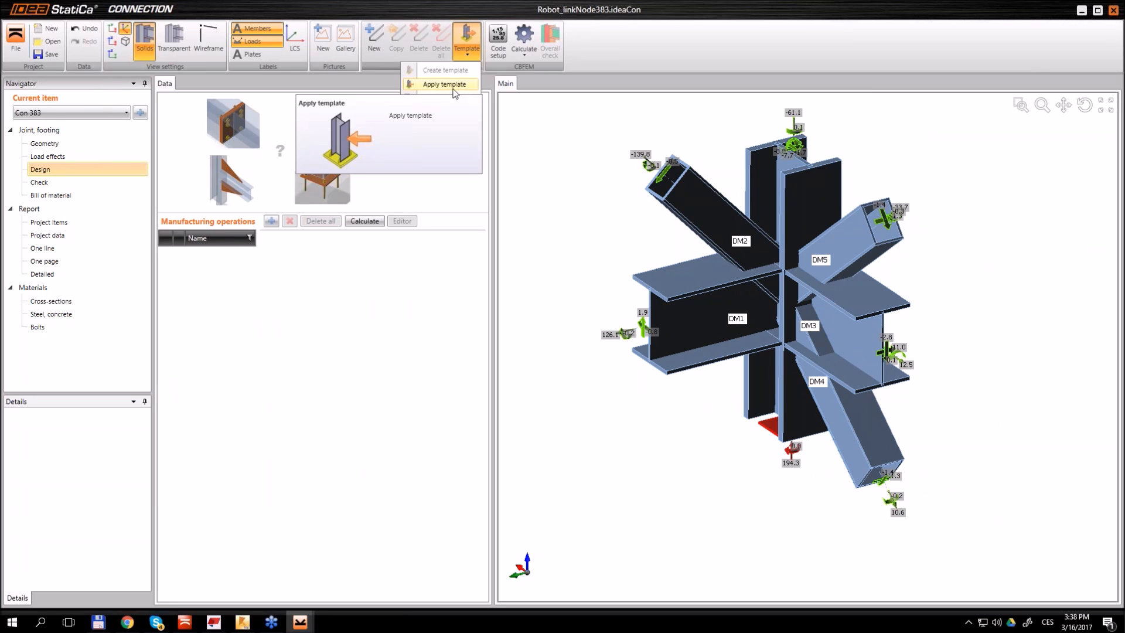
pyautogui.click(441, 85)
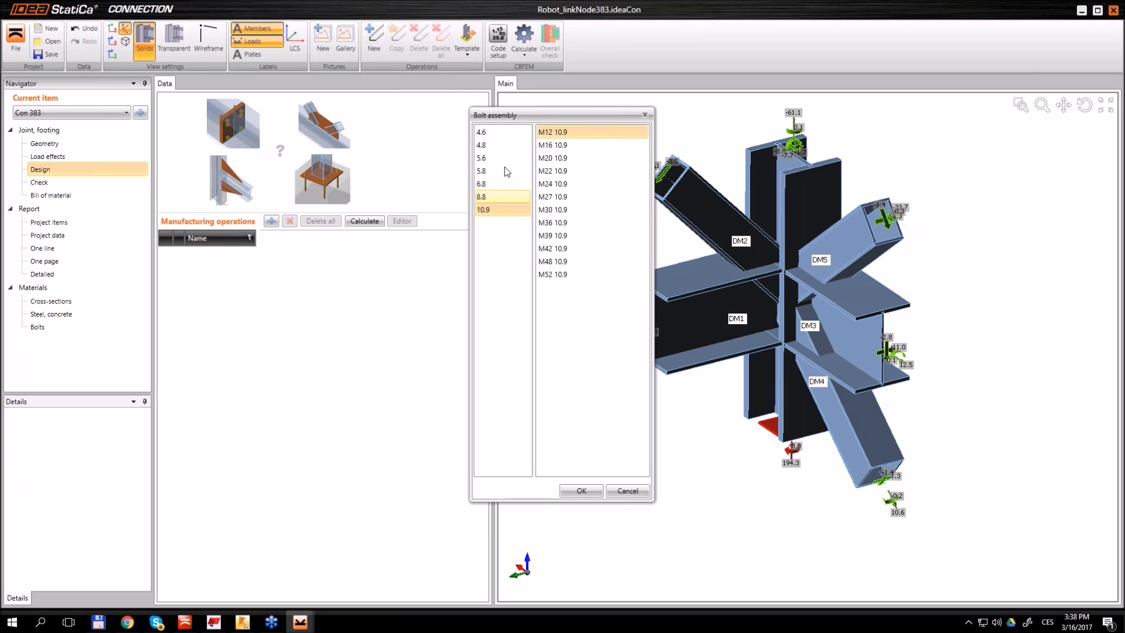
pyautogui.click(557, 157)
pyautogui.click(581, 490)
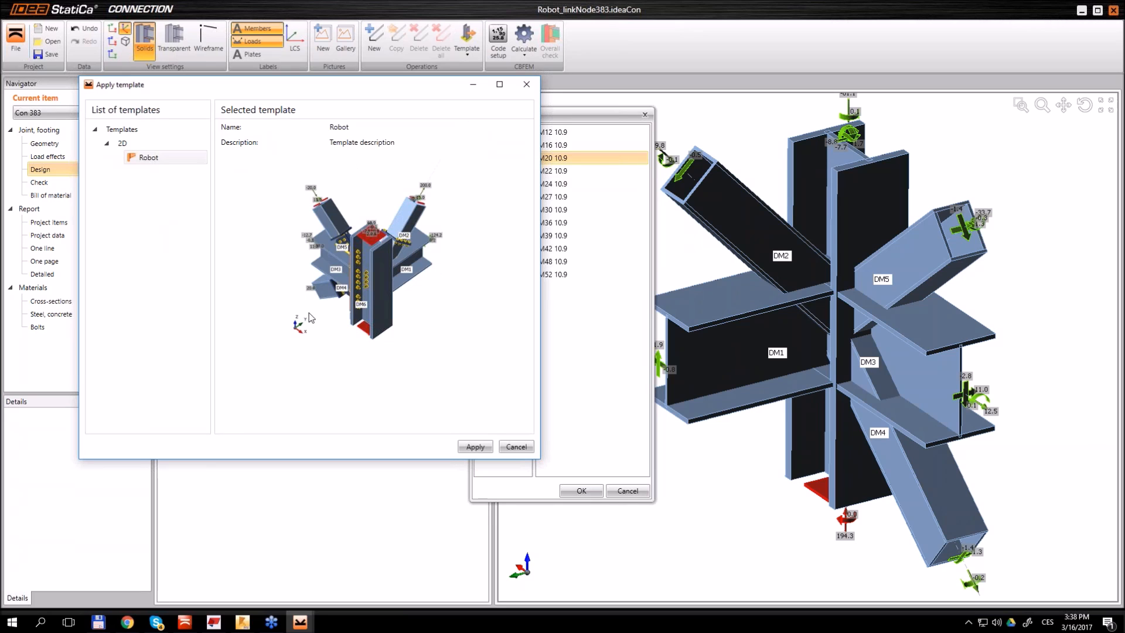
pyautogui.click(484, 447)
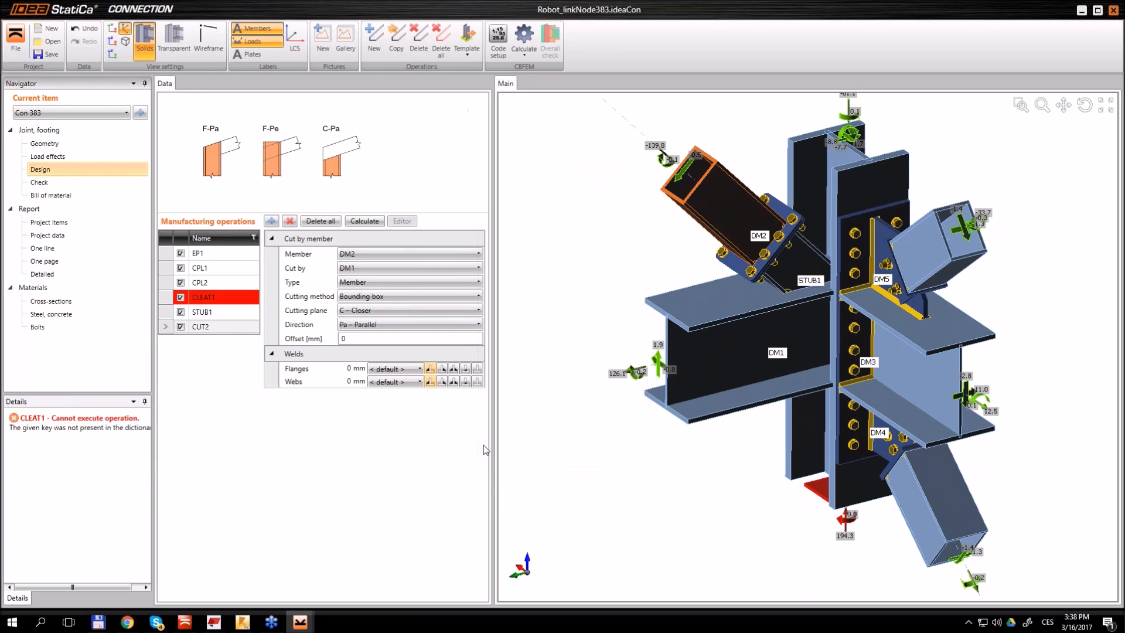
# Change the profile of cleat operation CLEAT1 to the rolled angle L100X10 and inspect the cleat on beam DM1
pyautogui.click(251, 297)
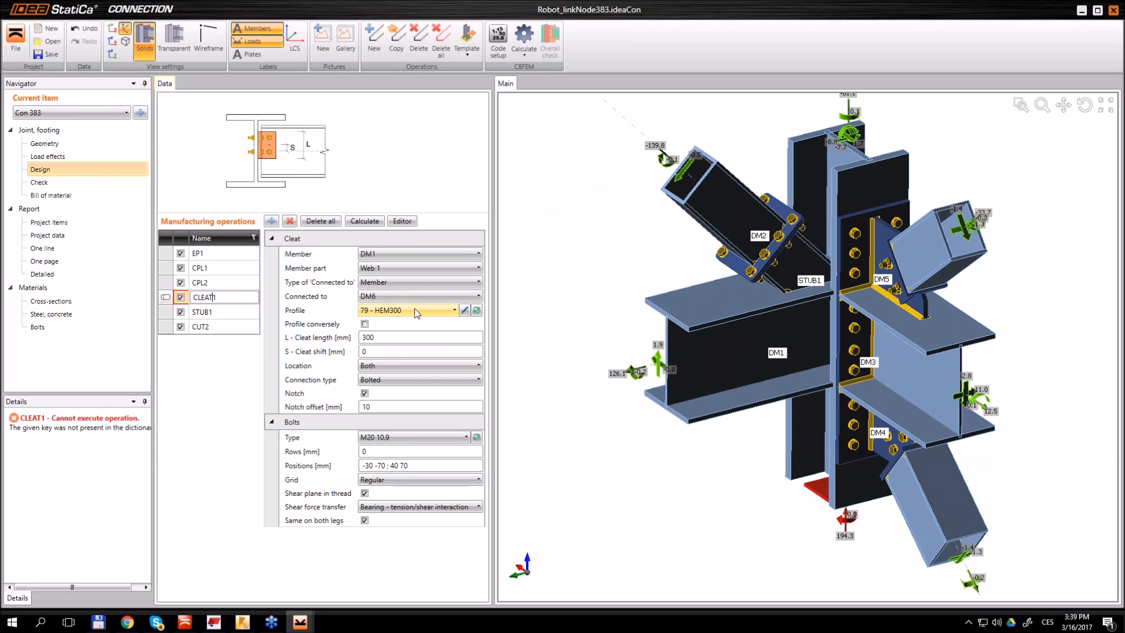
pyautogui.click(464, 310)
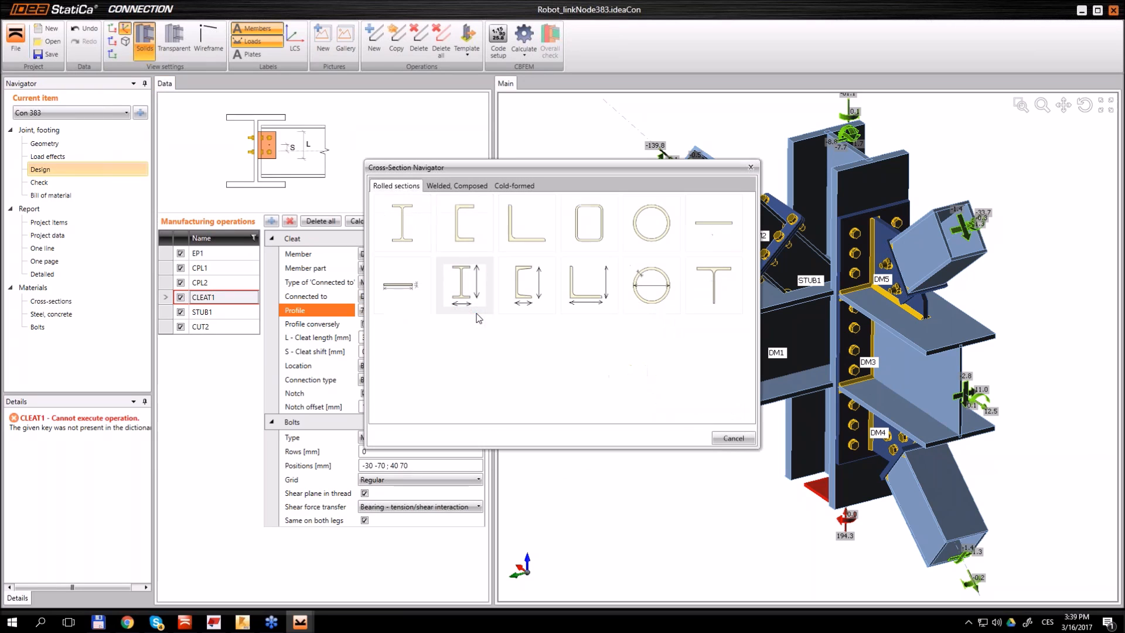
pyautogui.click(515, 220)
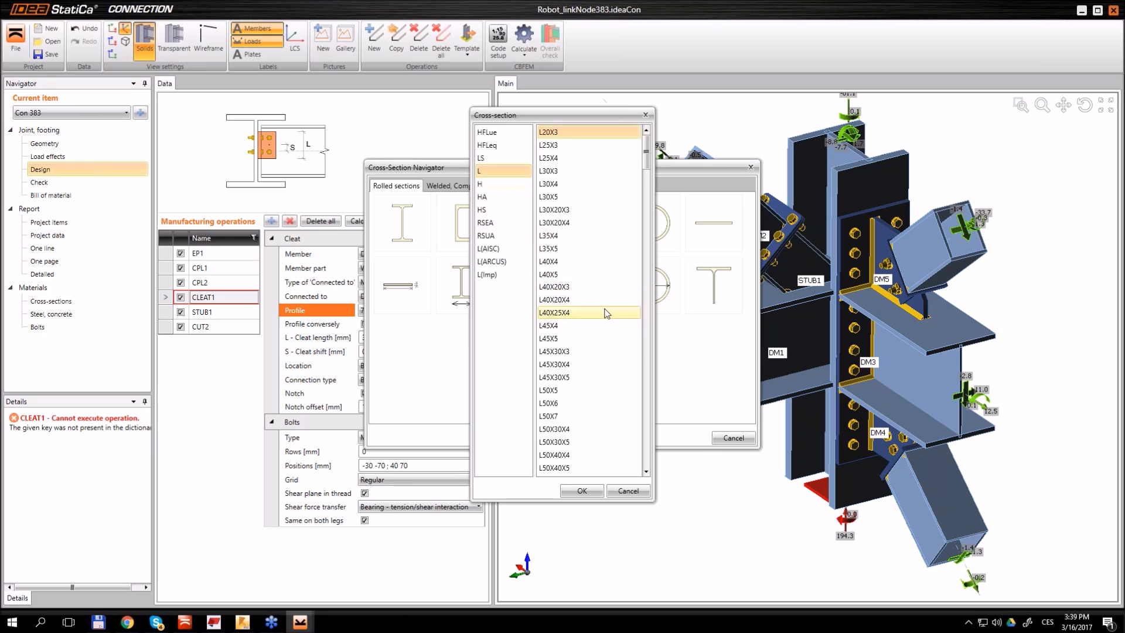
pyautogui.scroll(-12, 573, 356)
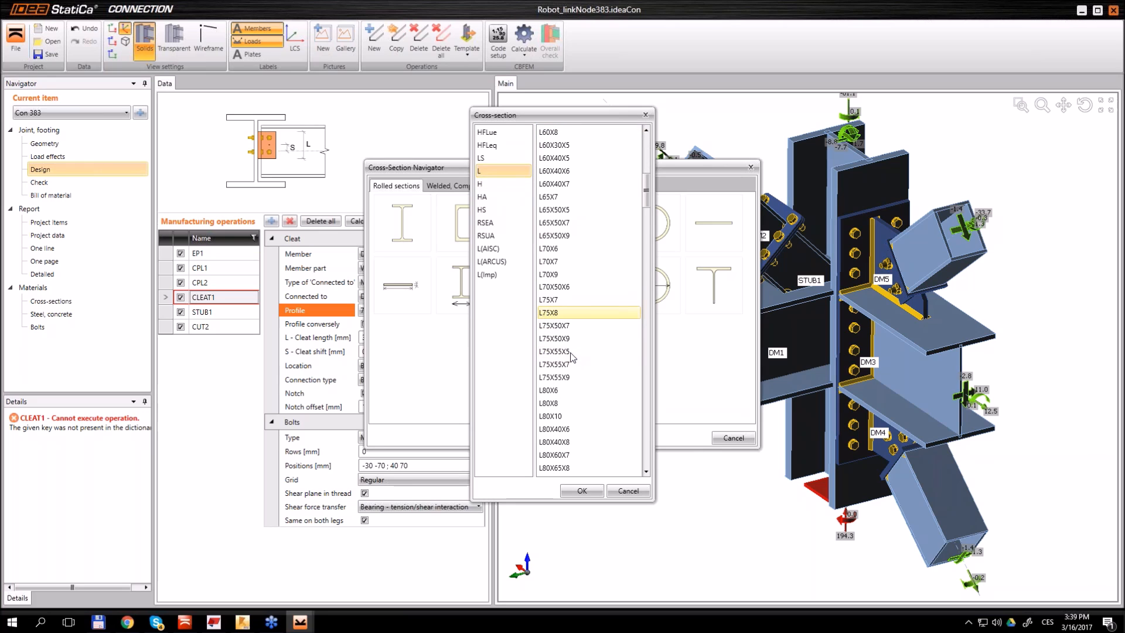
pyautogui.scroll(-6, 572, 357)
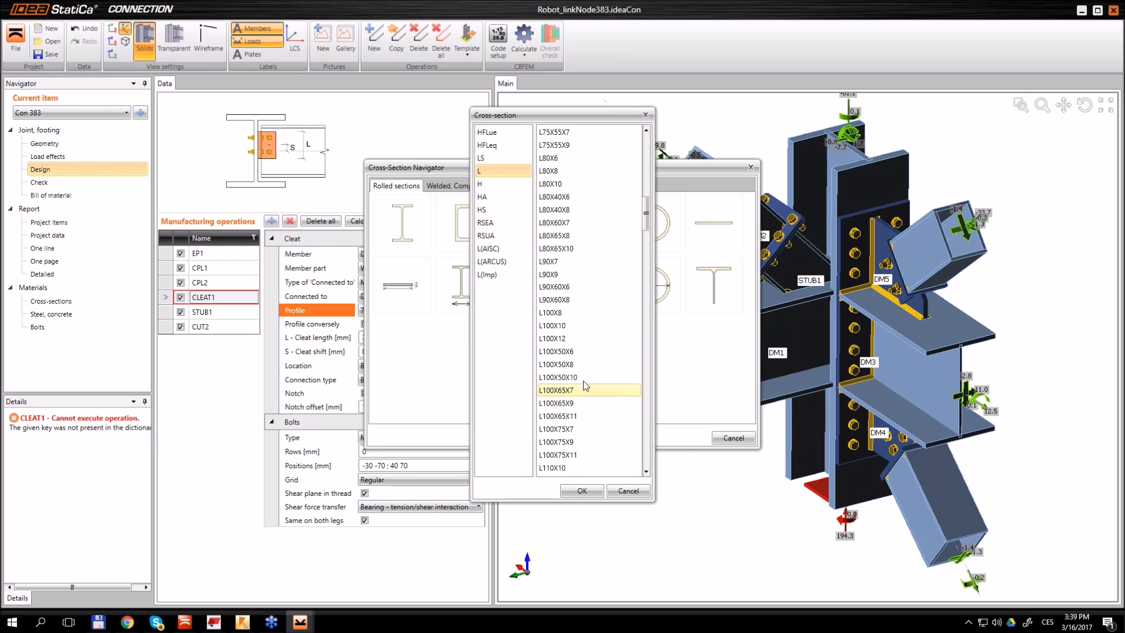
pyautogui.click(562, 325)
pyautogui.click(581, 490)
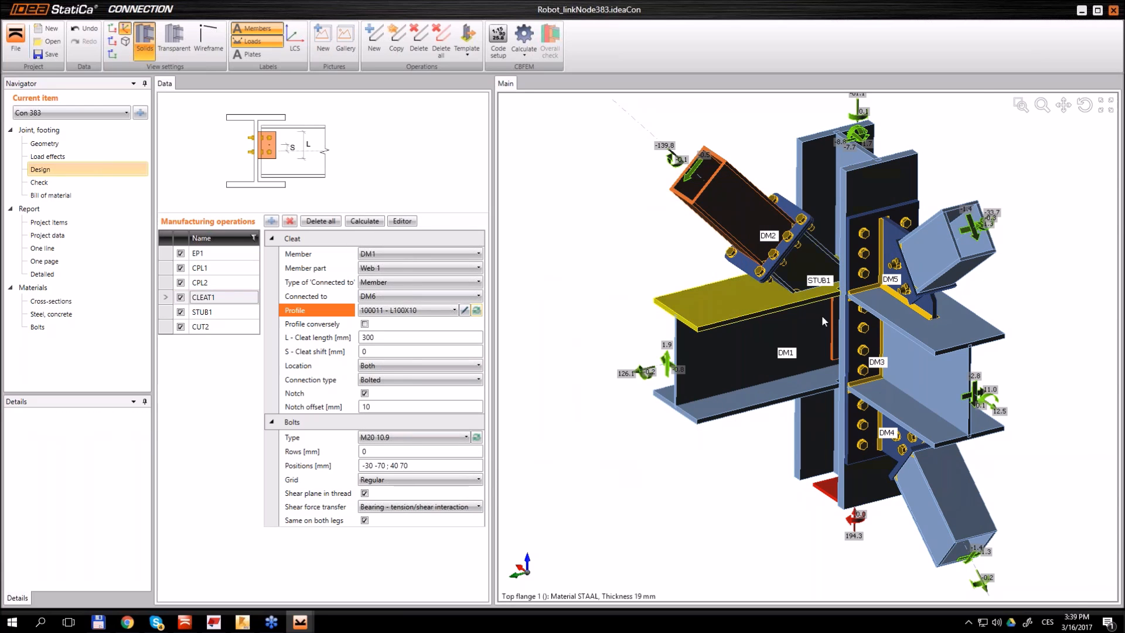
pyautogui.scroll(3, 835, 320)
pyautogui.moveTo(835, 320); pyautogui.dragTo(878, 299, button='middle')
pyautogui.scroll(-4, 912, 317)
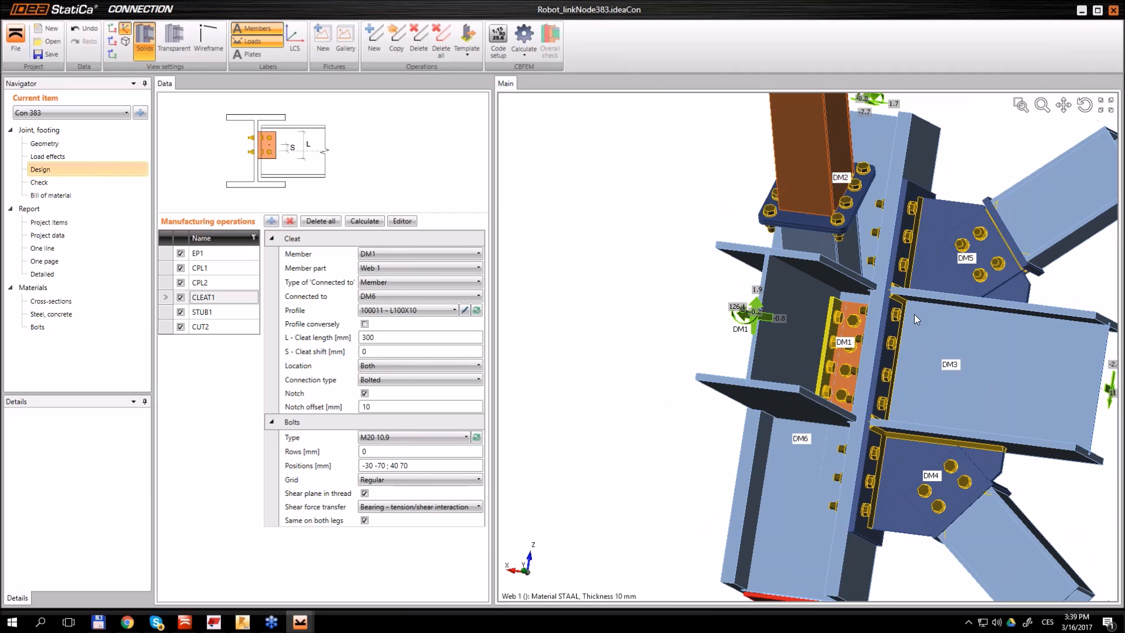
pyautogui.moveTo(939, 330); pyautogui.dragTo(855, 321, button='middle')
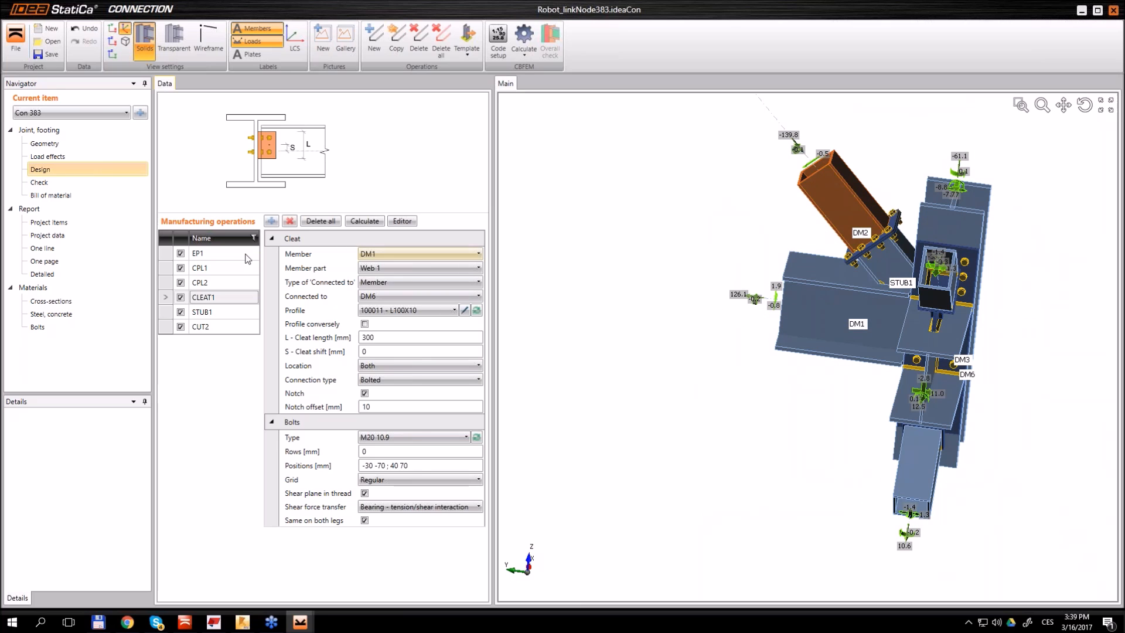
# Calculate the joint and bring up the detailed bolt checks
pyautogui.click(40, 182)
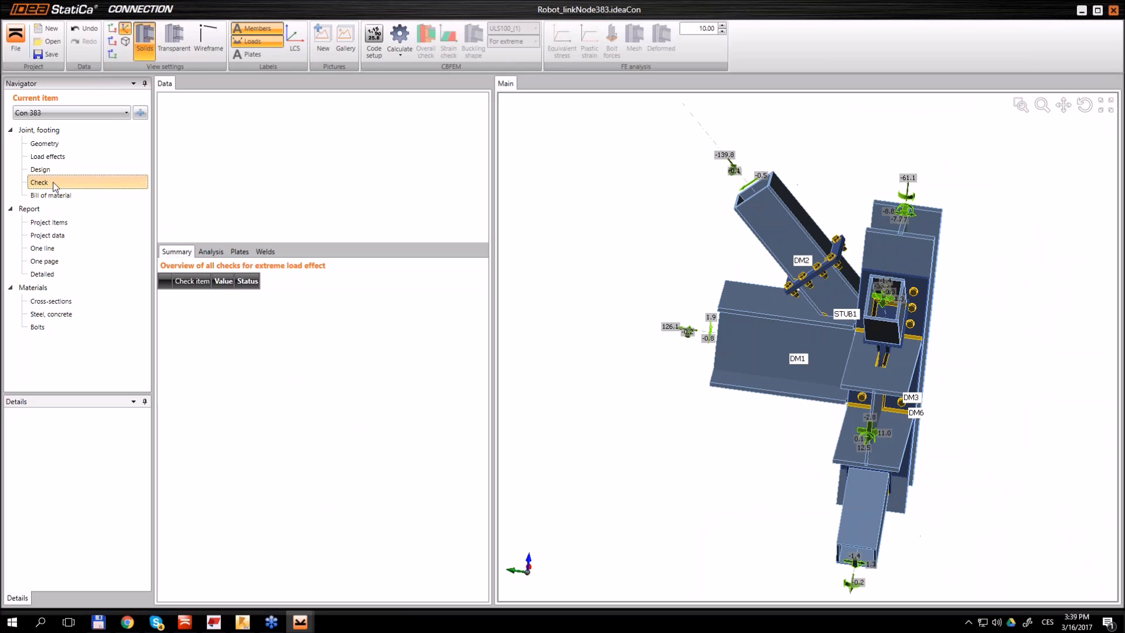
pyautogui.click(401, 36)
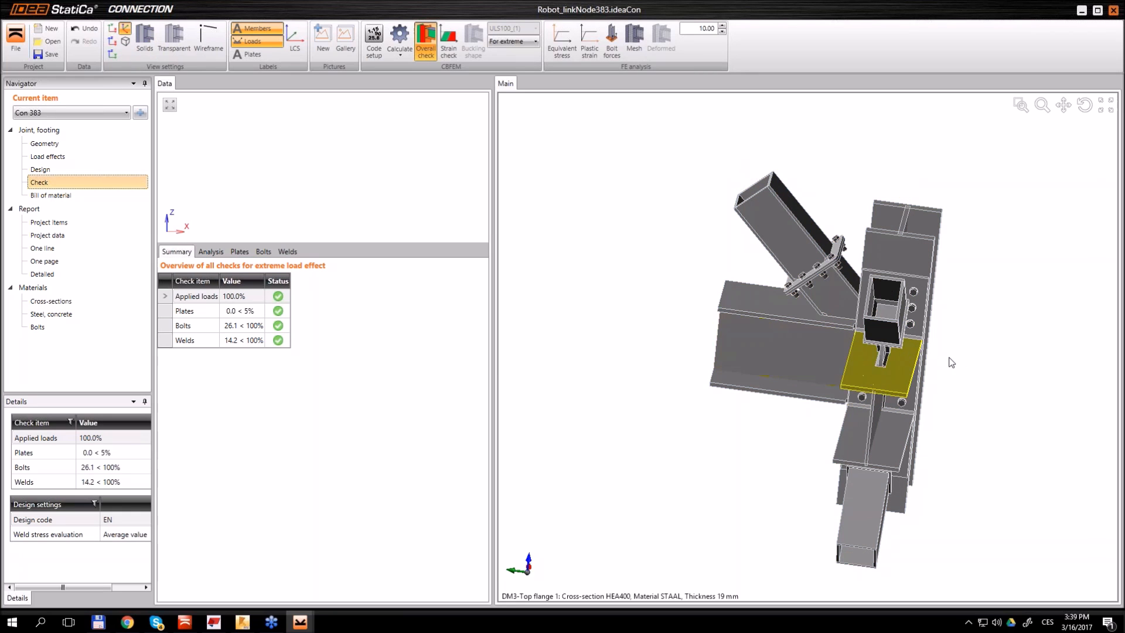
pyautogui.click(241, 327)
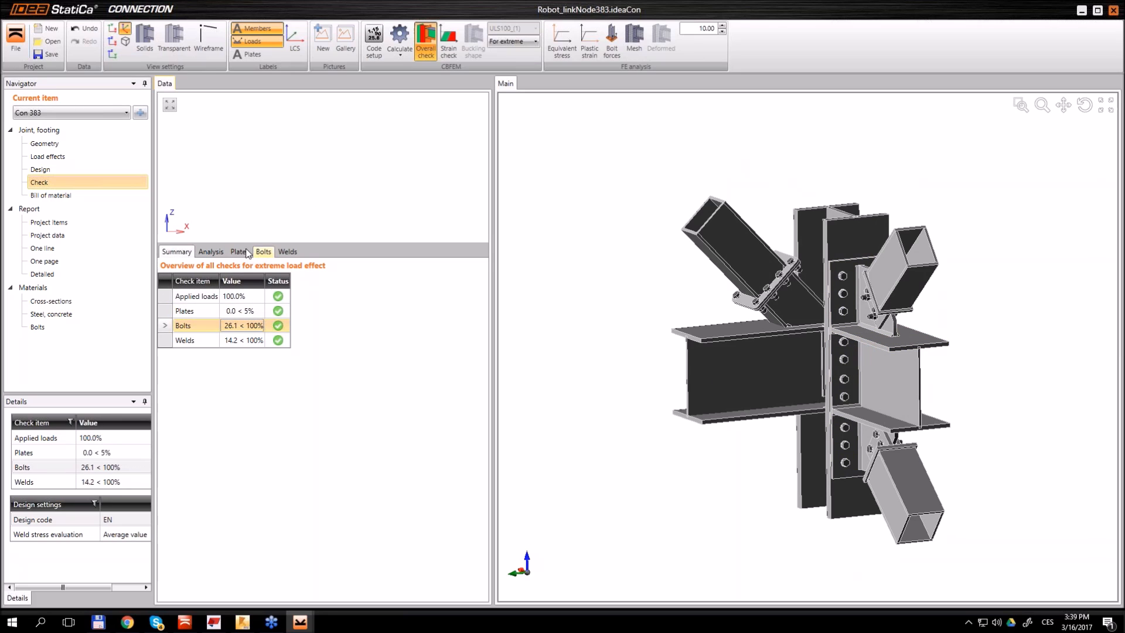
pyautogui.click(262, 252)
# Display the strain check on the joint and review the bolt and weld results
pyautogui.click(448, 52)
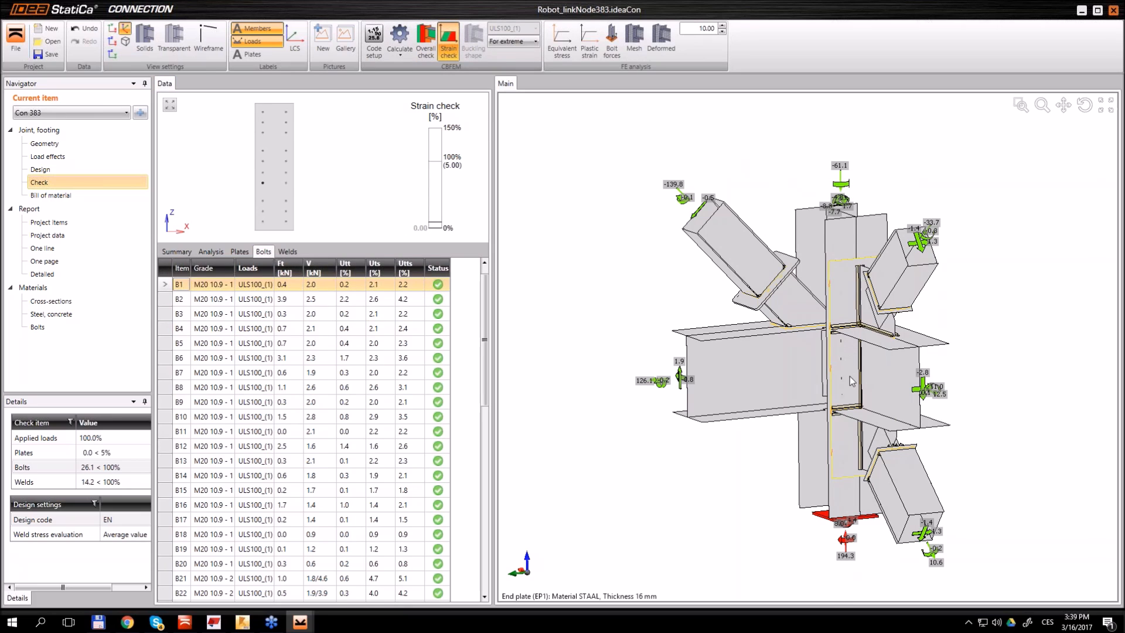
pyautogui.scroll(3, 851, 381)
pyautogui.moveTo(487, 293)
pyautogui.mouseDown()
pyautogui.moveTo(484, 392)
pyautogui.moveTo(489, 275)
pyautogui.mouseUp()
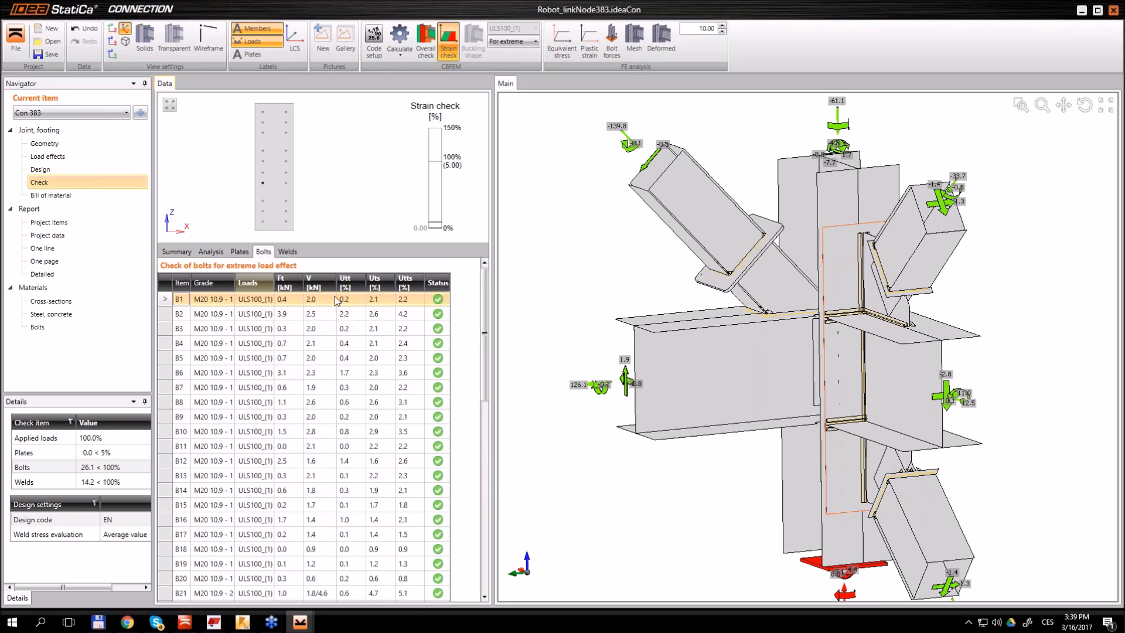
pyautogui.click(288, 252)
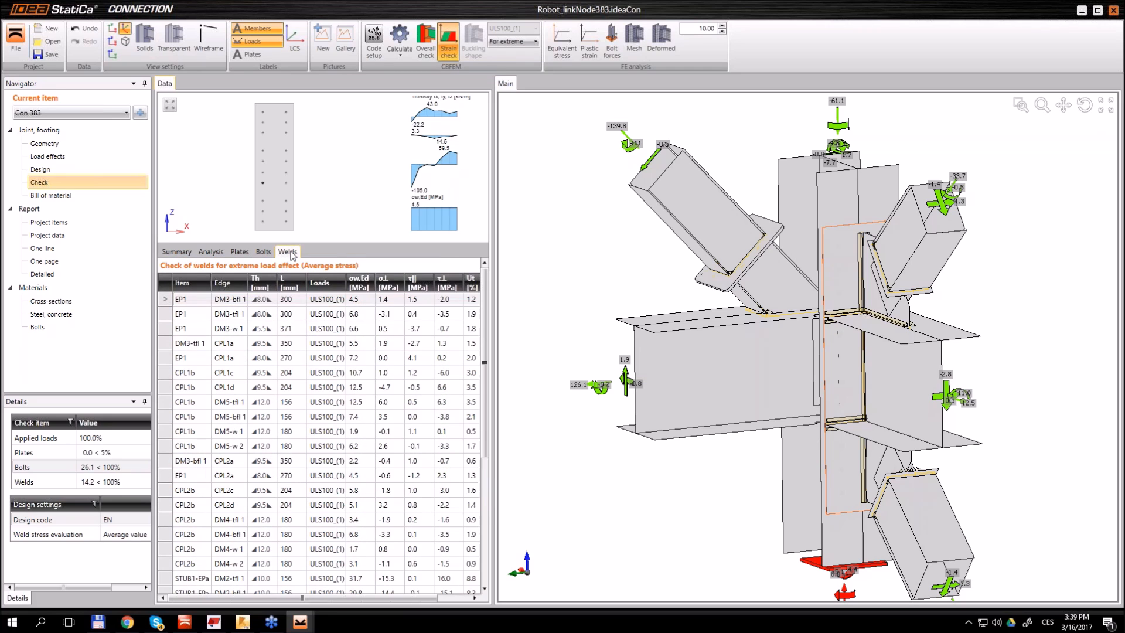
pyautogui.click(671, 45)
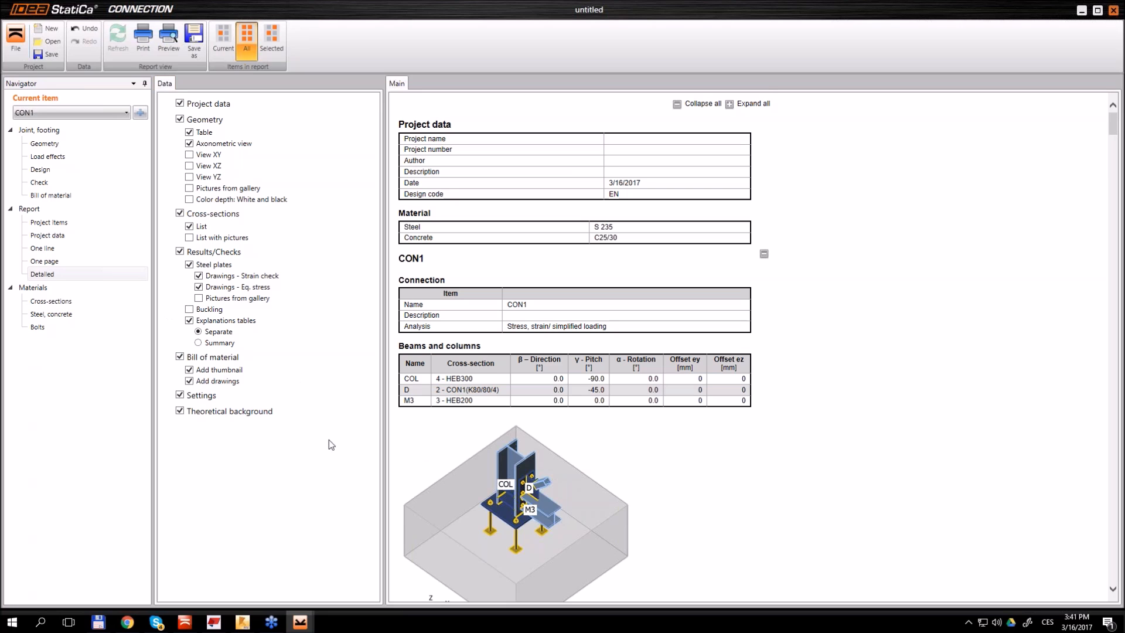
# Review the detailed report and the bolt checks of anchored joint CON1, widening the results table
pyautogui.scroll(-3, 560, 434)
pyautogui.scroll(1, 660, 396)
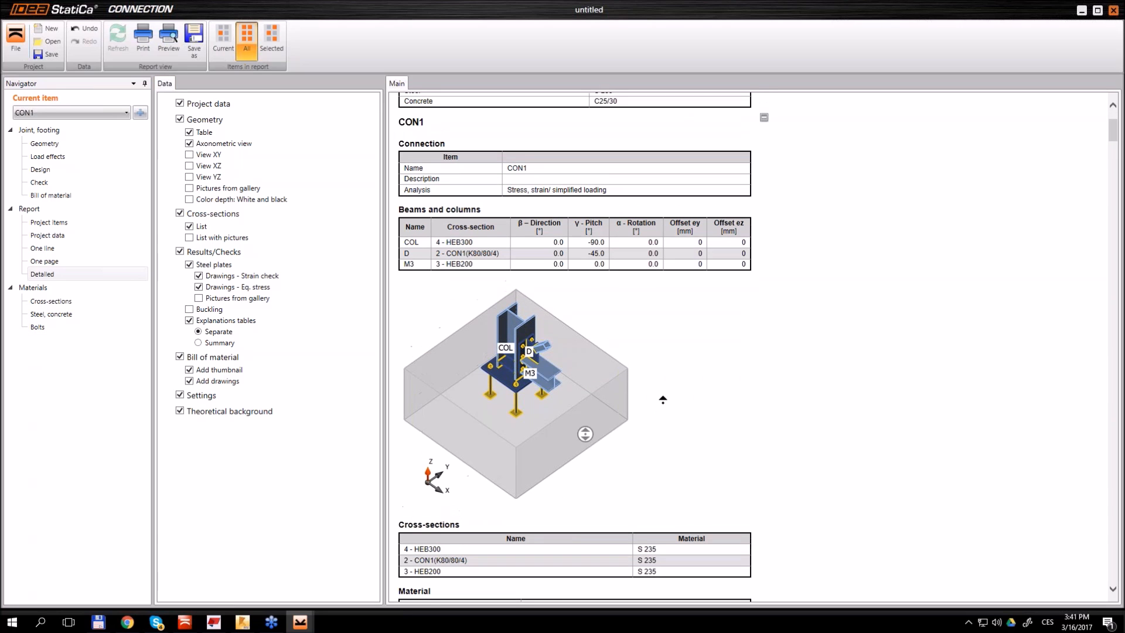
pyautogui.click(52, 170)
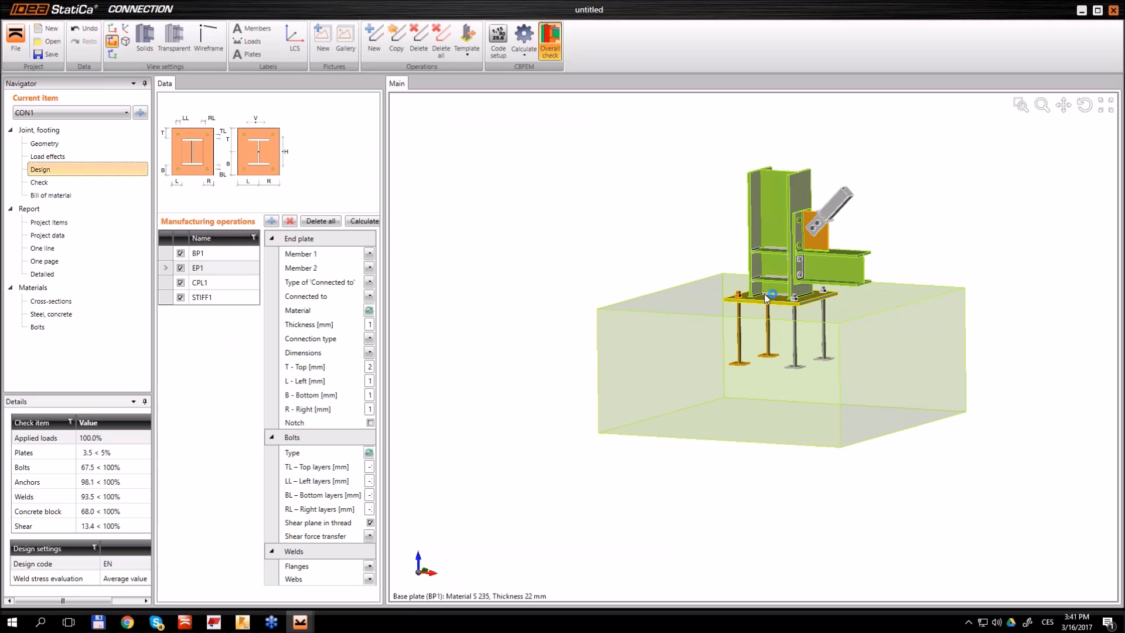
pyautogui.click(39, 182)
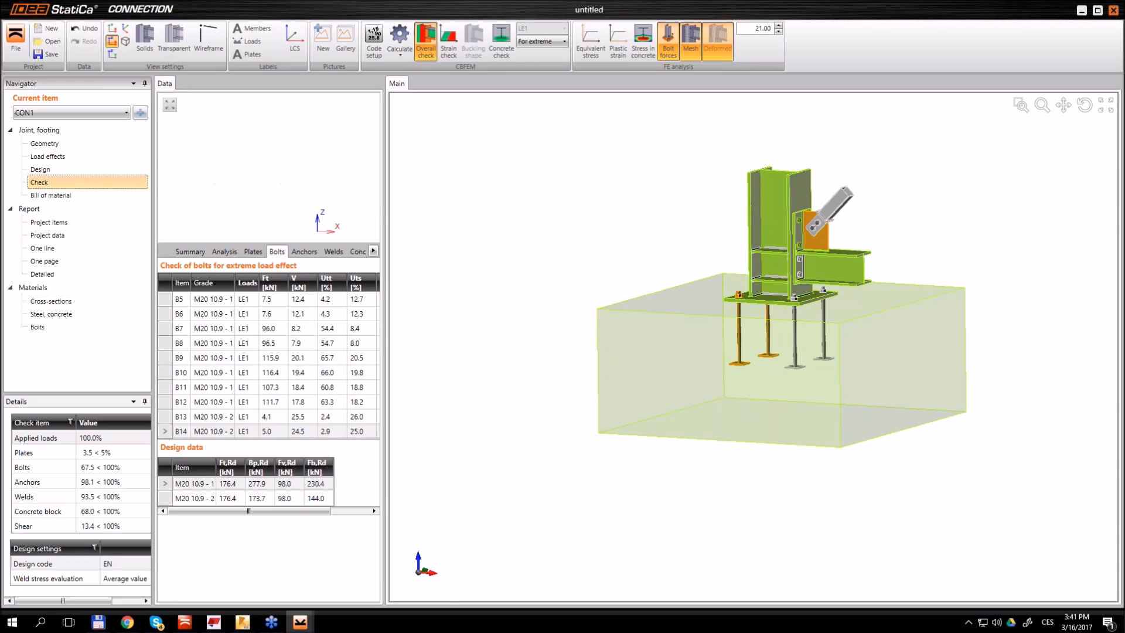
pyautogui.moveTo(384, 323); pyautogui.dragTo(568, 344)
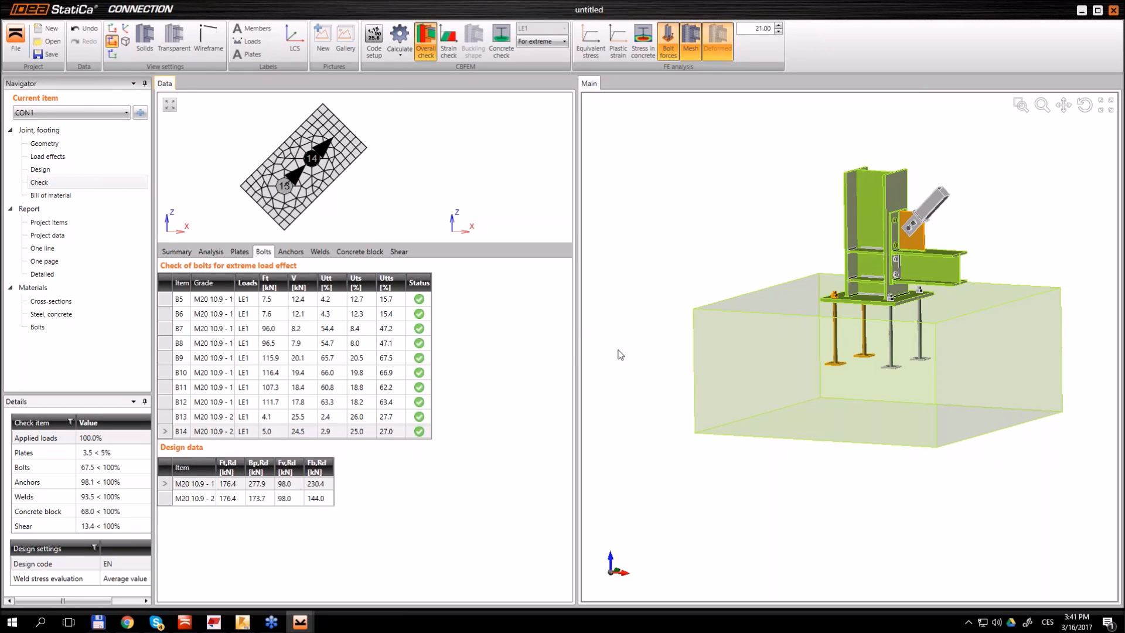
pyautogui.moveTo(973, 193); pyautogui.dragTo(941, 226, button='middle')
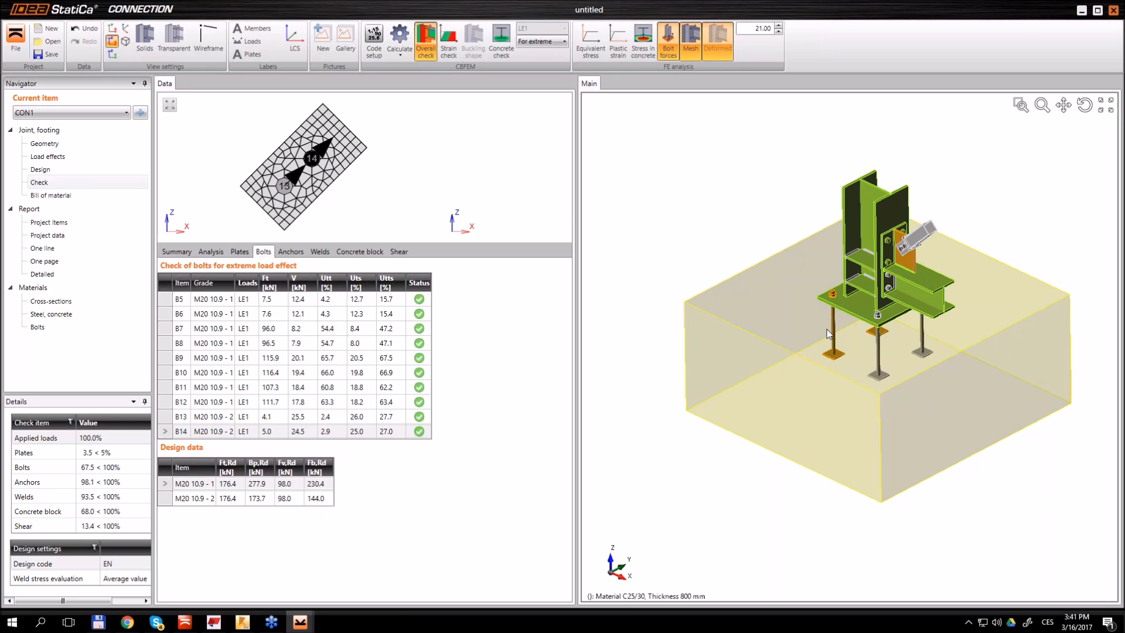
# Disable concrete cone breakout resistance in the code settings and recalculate the joint to review its anchor checks
pyautogui.click(373, 46)
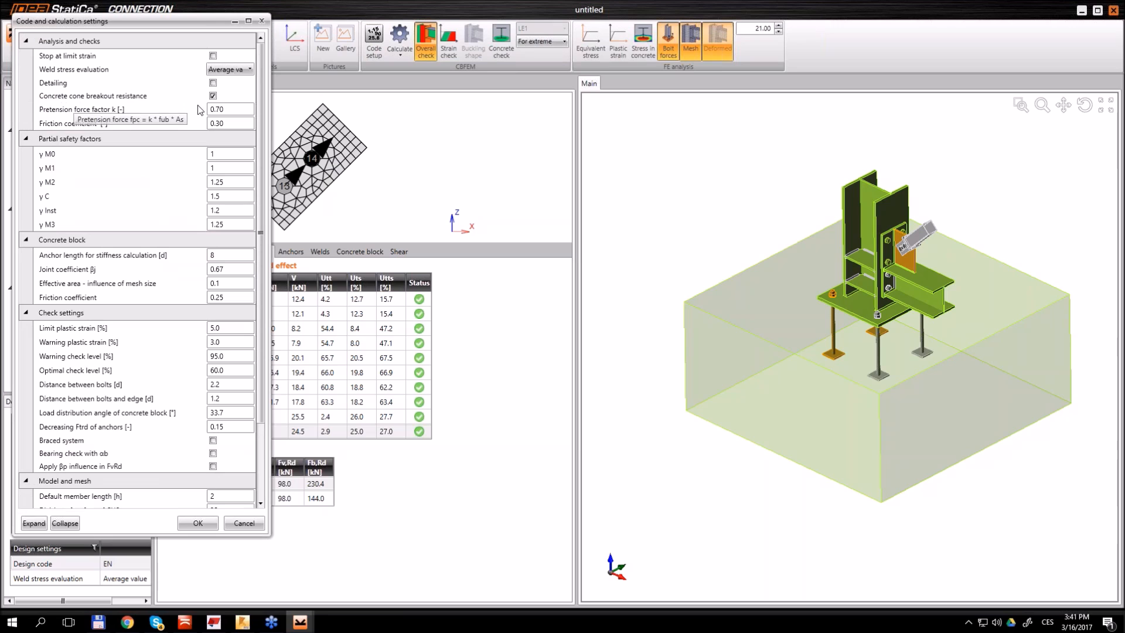
pyautogui.click(213, 96)
pyautogui.click(199, 521)
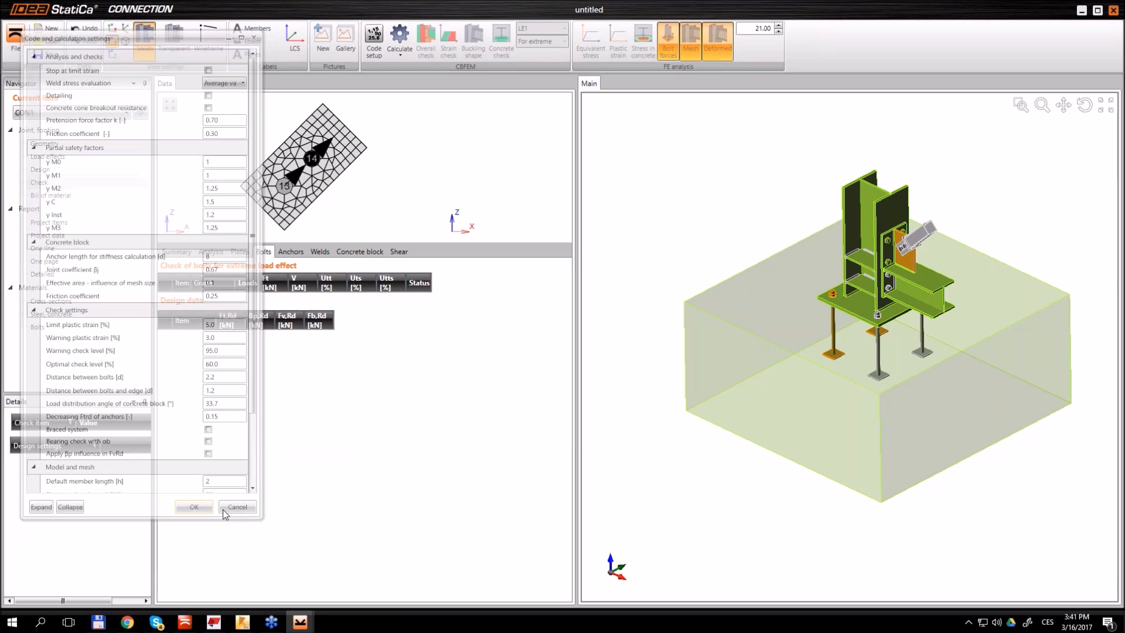
pyautogui.click(407, 37)
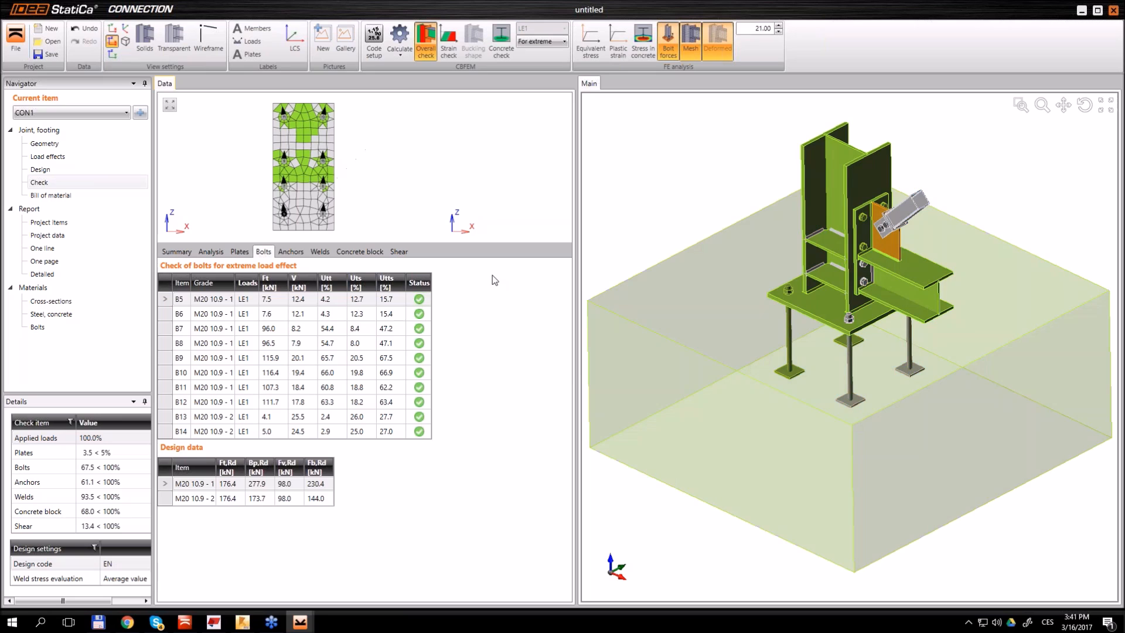
pyautogui.click(288, 253)
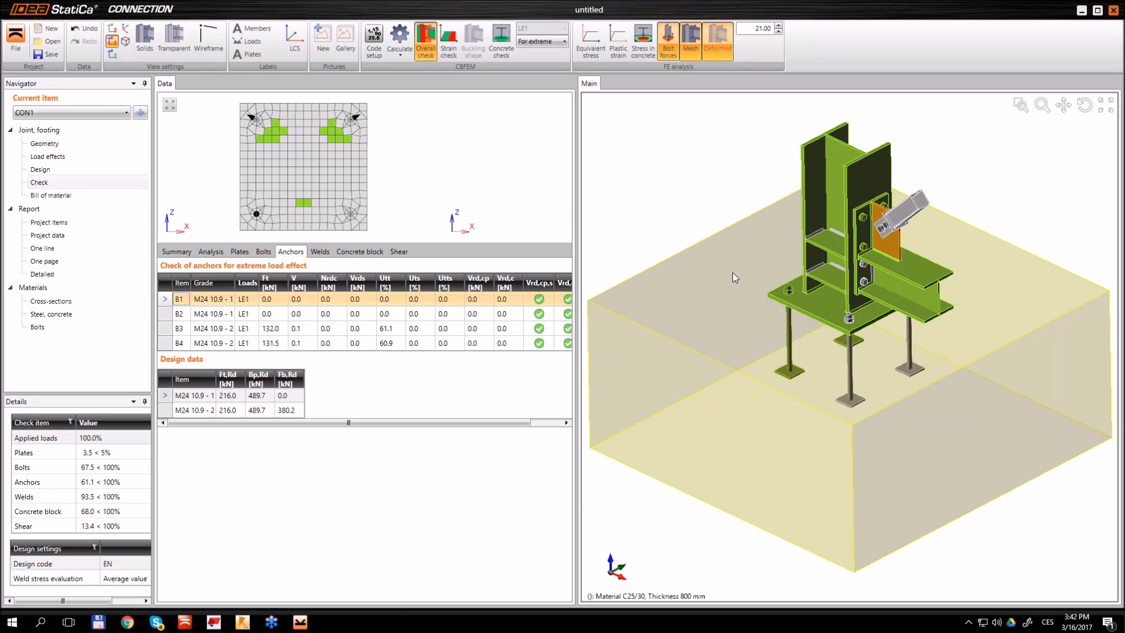
# Examine the settings of end plate operation EP1 in the anchored joint's design
pyautogui.click(40, 169)
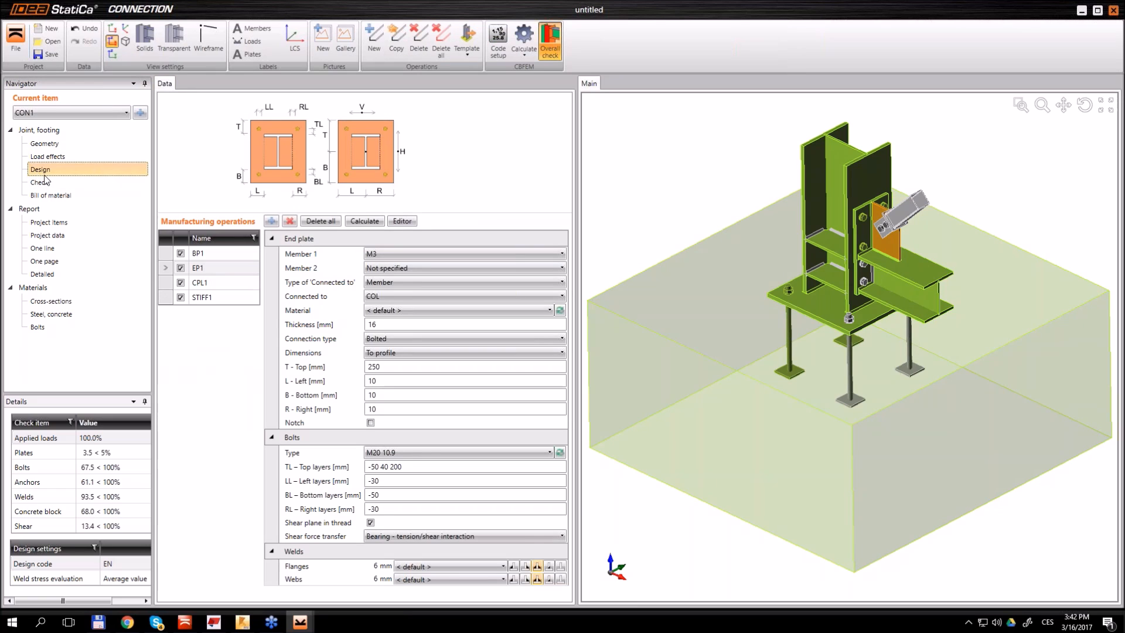
pyautogui.click(202, 257)
pyautogui.click(201, 269)
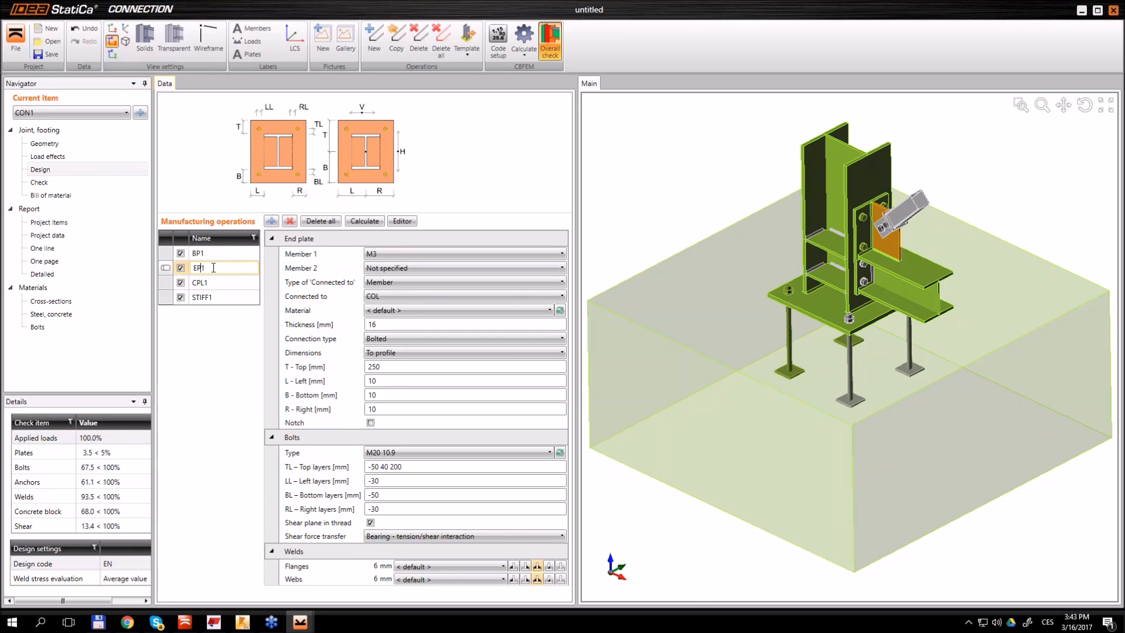
pyautogui.click(212, 268)
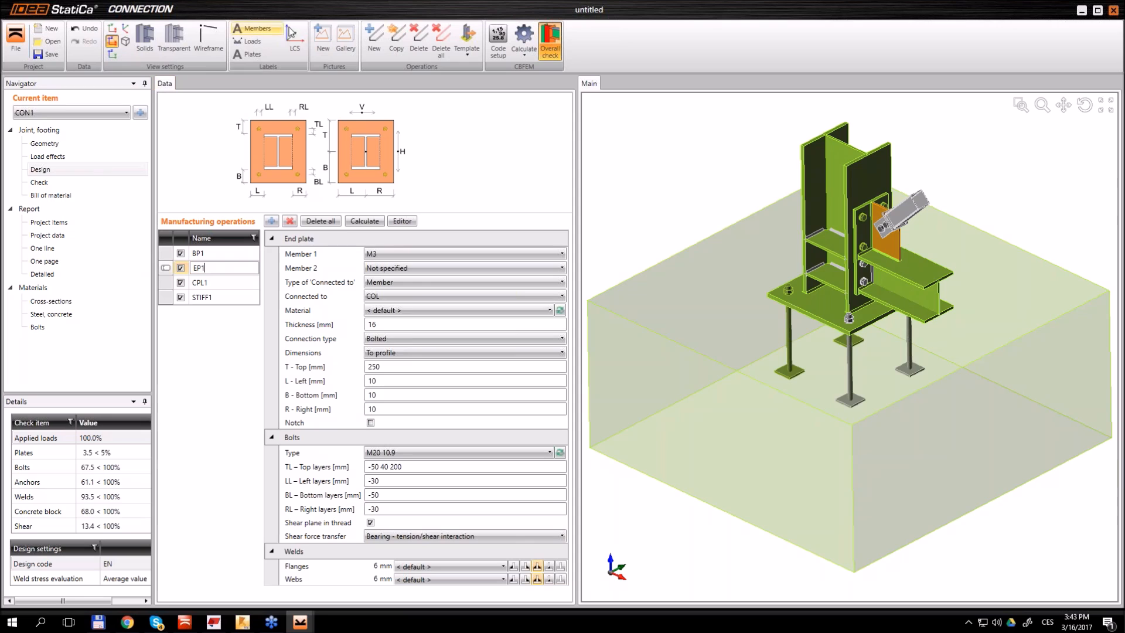
# Set the shear force transfer of end plate EP1's bolts to Friction and recalculate the joint
pyautogui.click(145, 40)
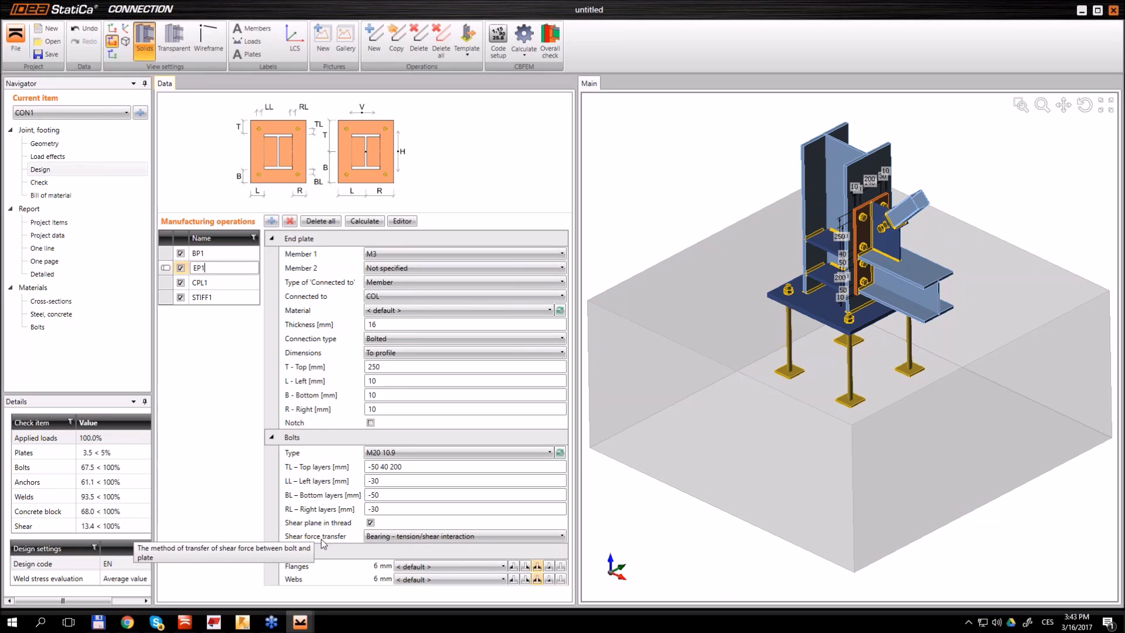
pyautogui.click(378, 535)
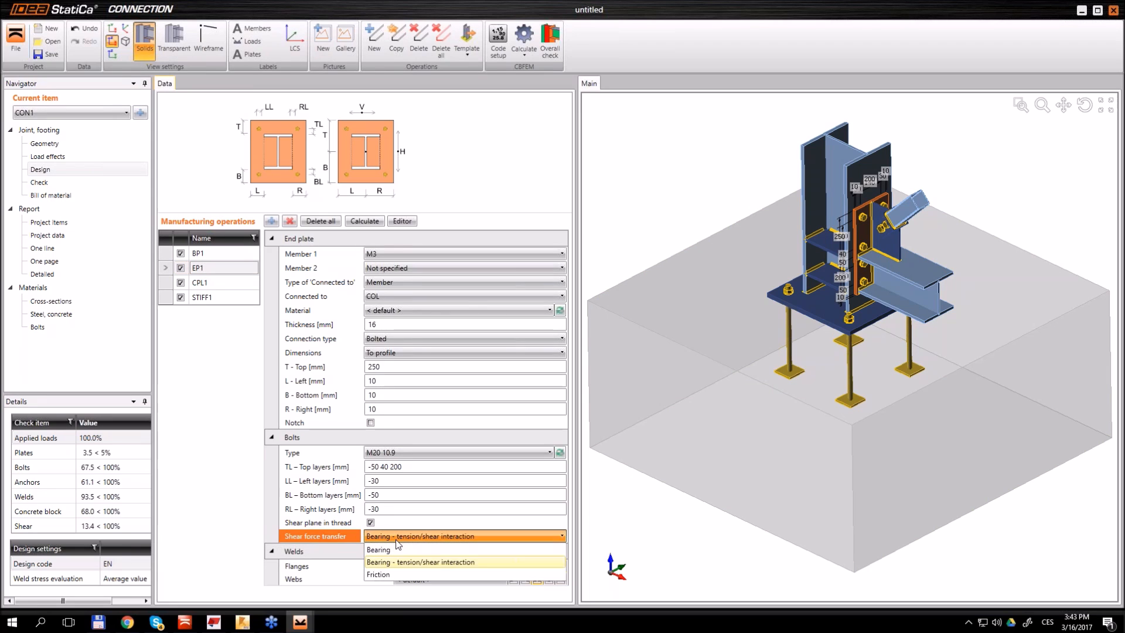
pyautogui.click(387, 574)
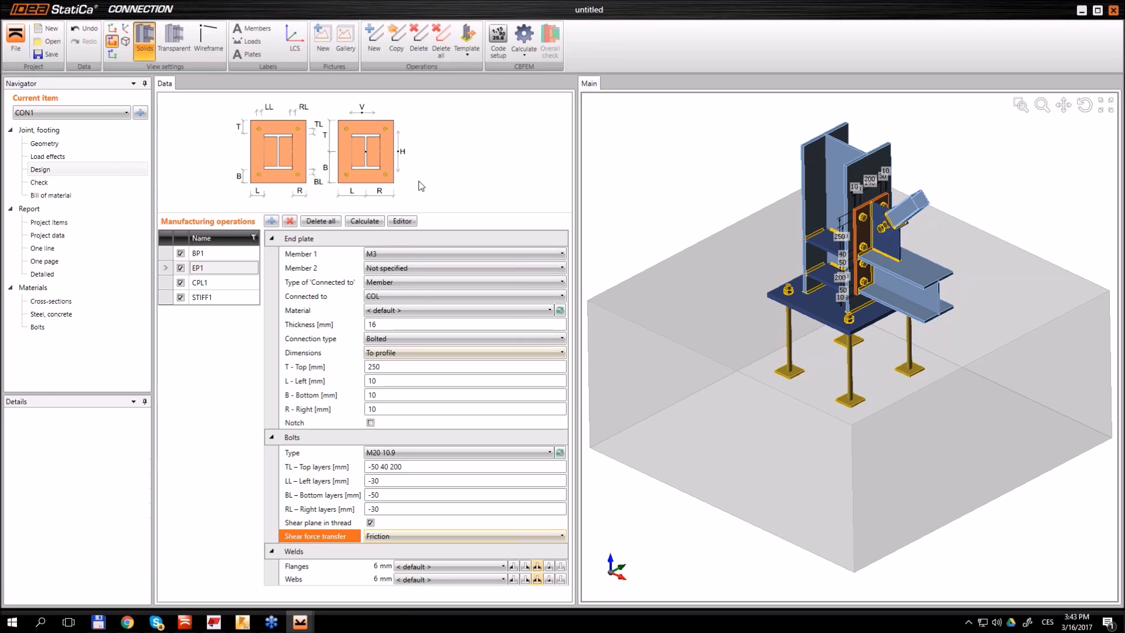
pyautogui.click(525, 52)
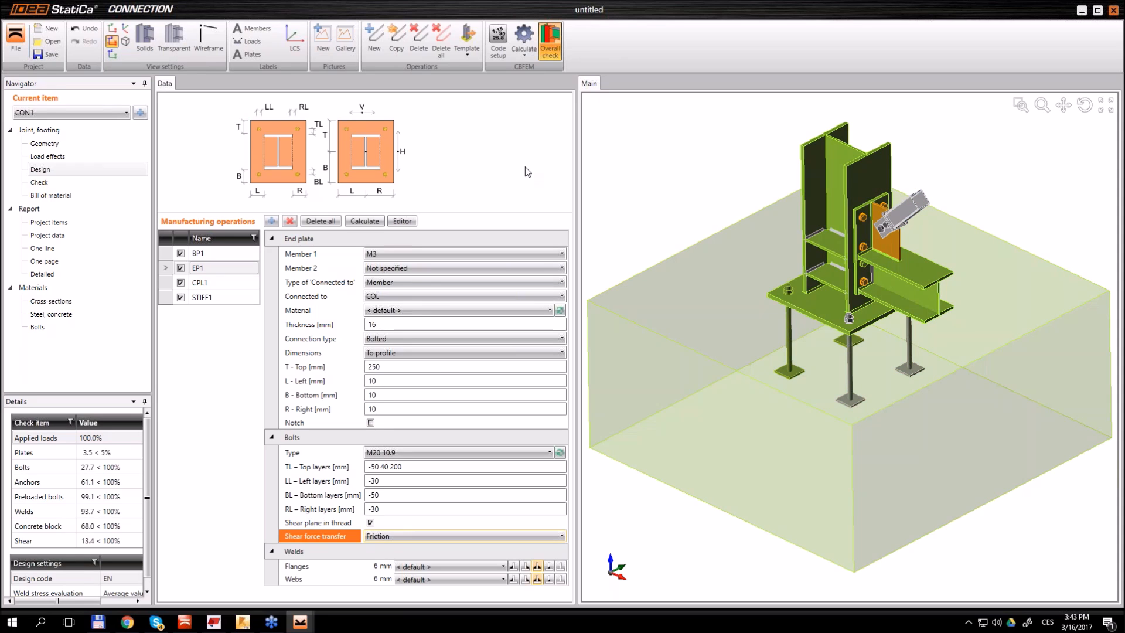
# Review the preloaded bolt checks of the recalculated anchored joint and inspect the bolts in the model
pyautogui.click(45, 183)
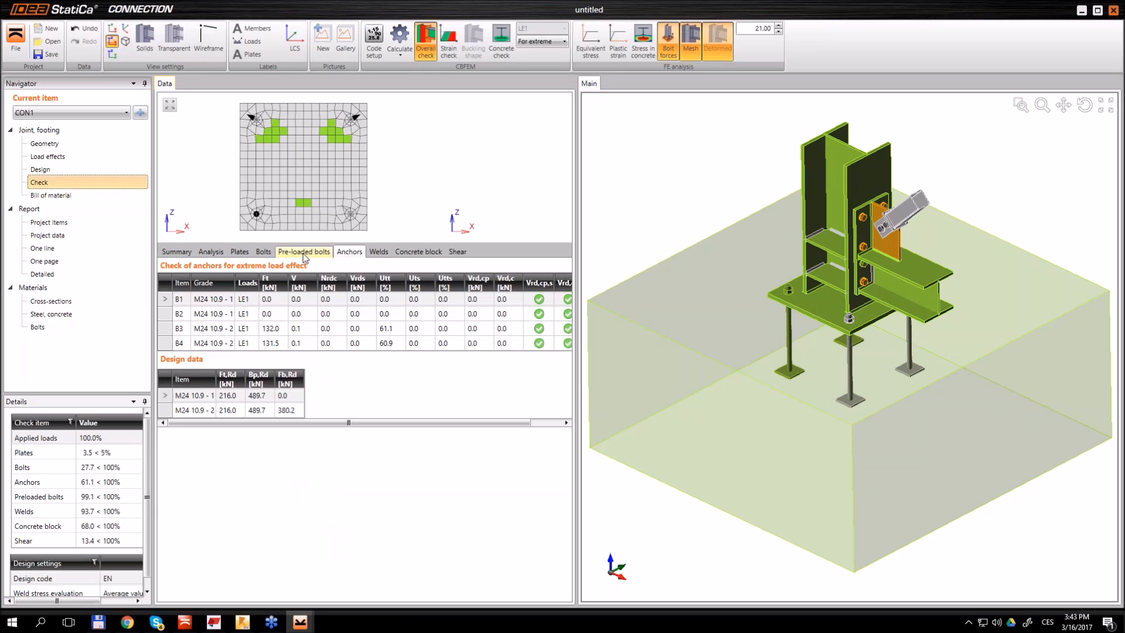
pyautogui.click(303, 254)
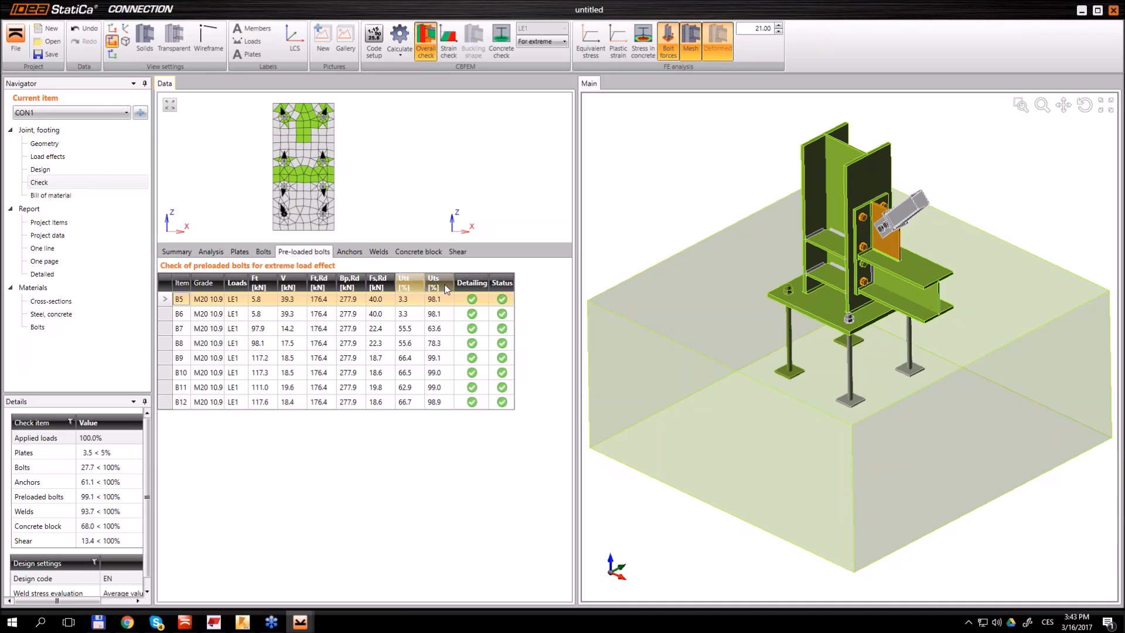
pyautogui.scroll(2, 861, 224)
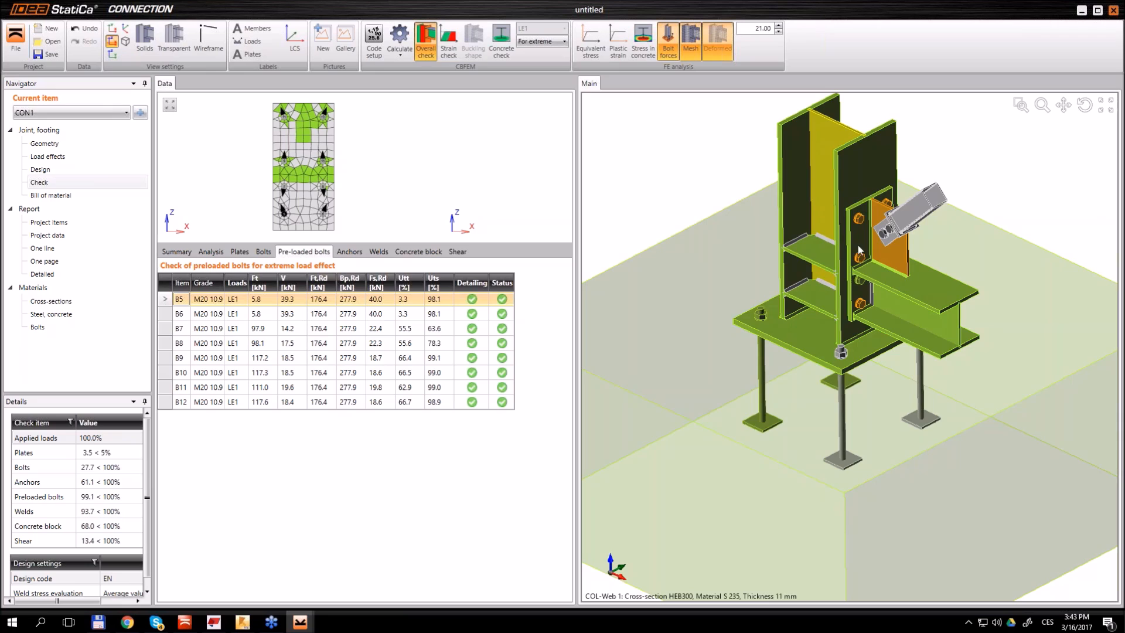
pyautogui.scroll(-2, 875, 197)
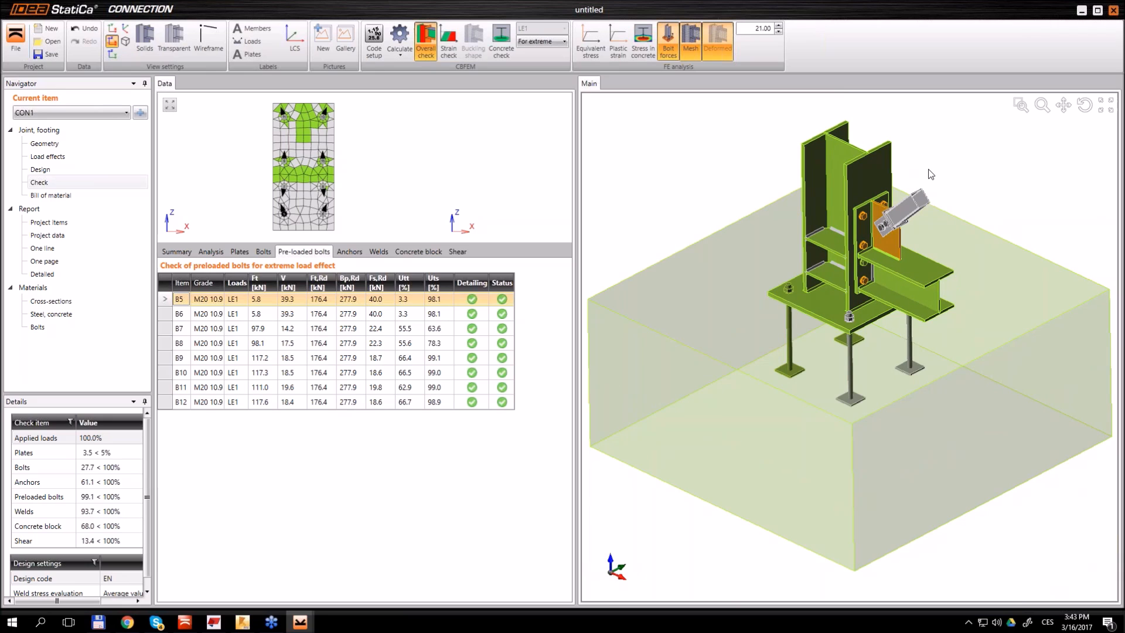
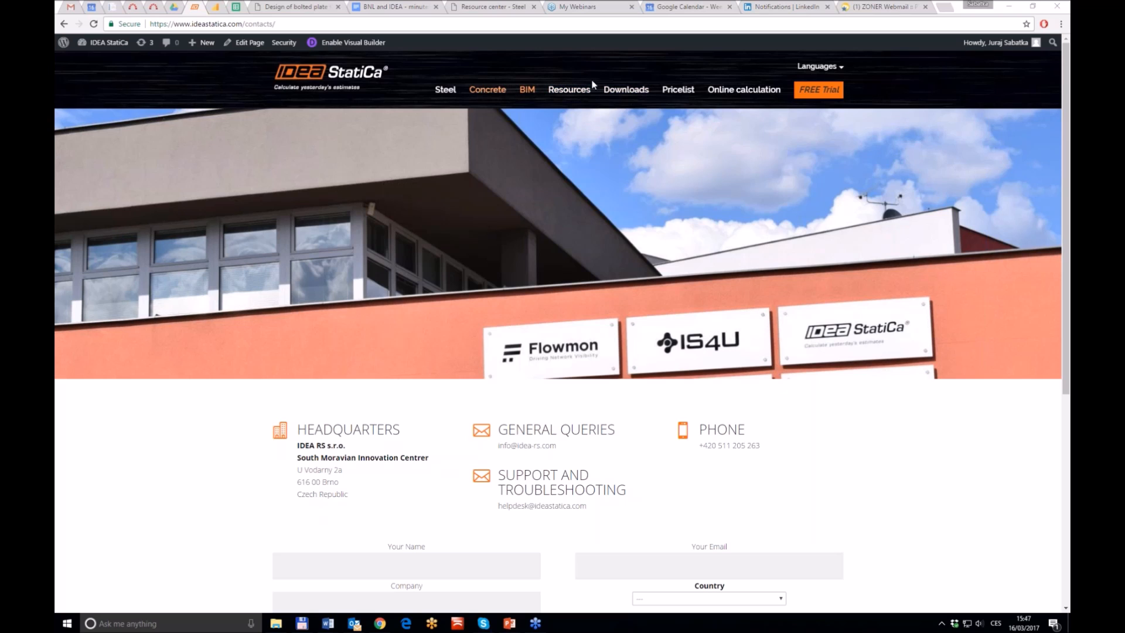
# Switch to the web browser and look through the IDEA StatiCa website's resource center and home page
pyautogui.click(576, 94)
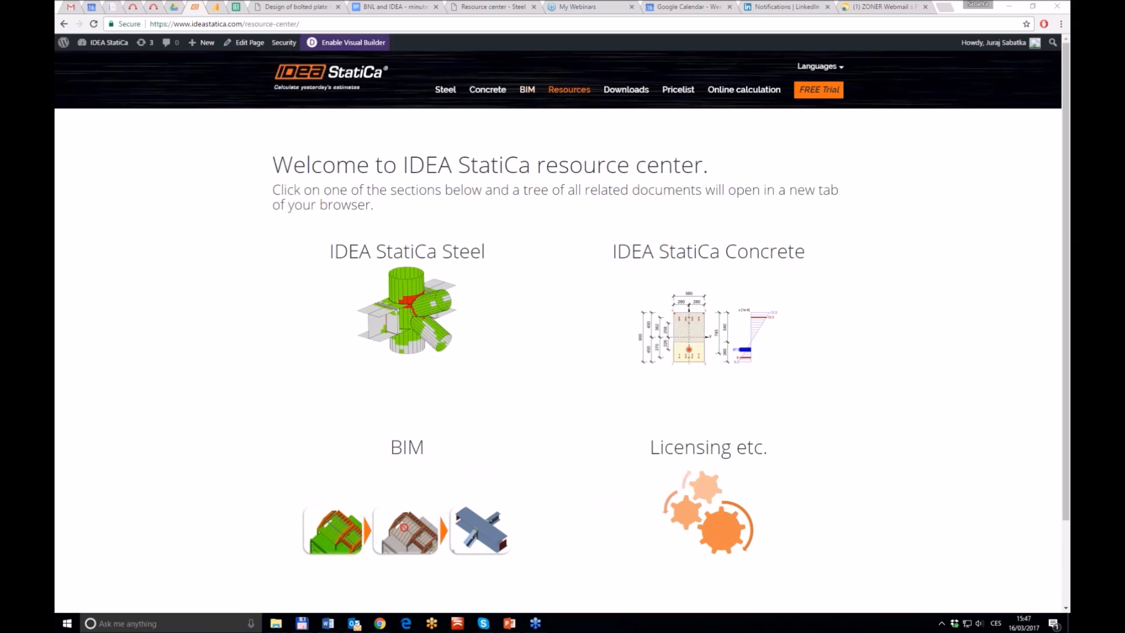
pyautogui.click(339, 73)
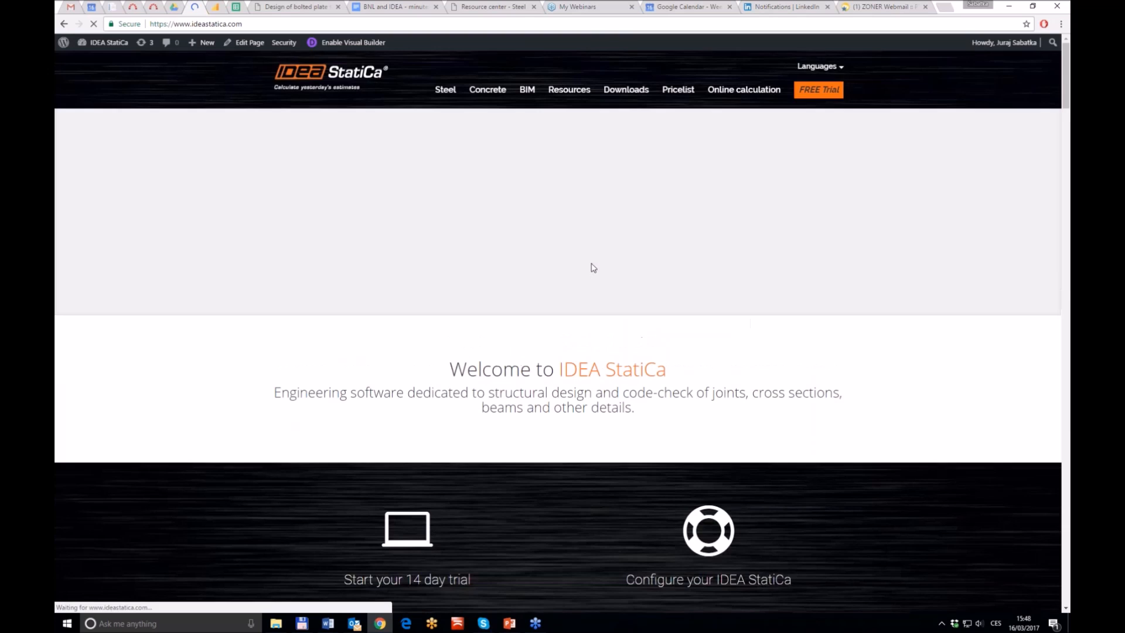
pyautogui.scroll(-12, 620, 199)
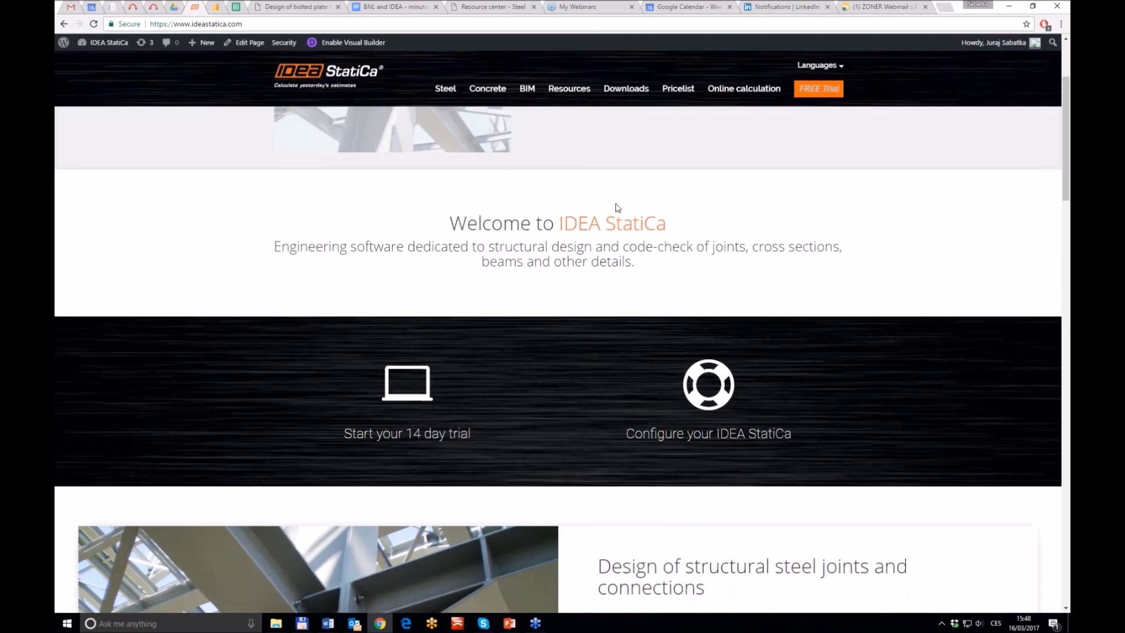
pyautogui.scroll(12, 615, 214)
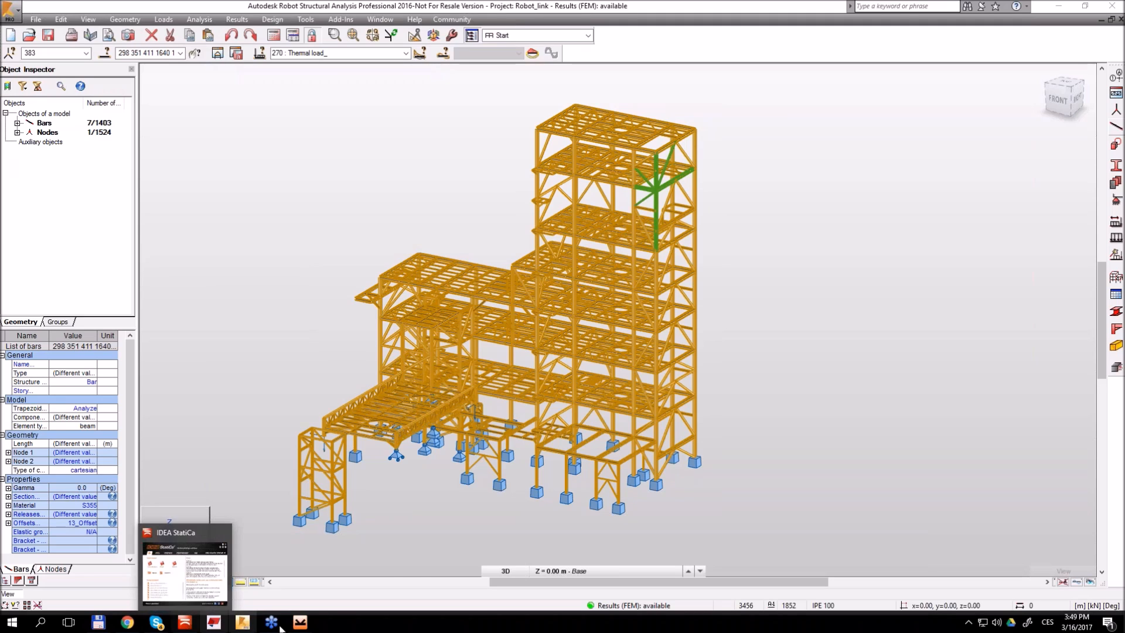
# Return to the anchored joint in IDEA StatiCa Connection and add an opening operation on member D in its design
pyautogui.moveTo(291, 629)
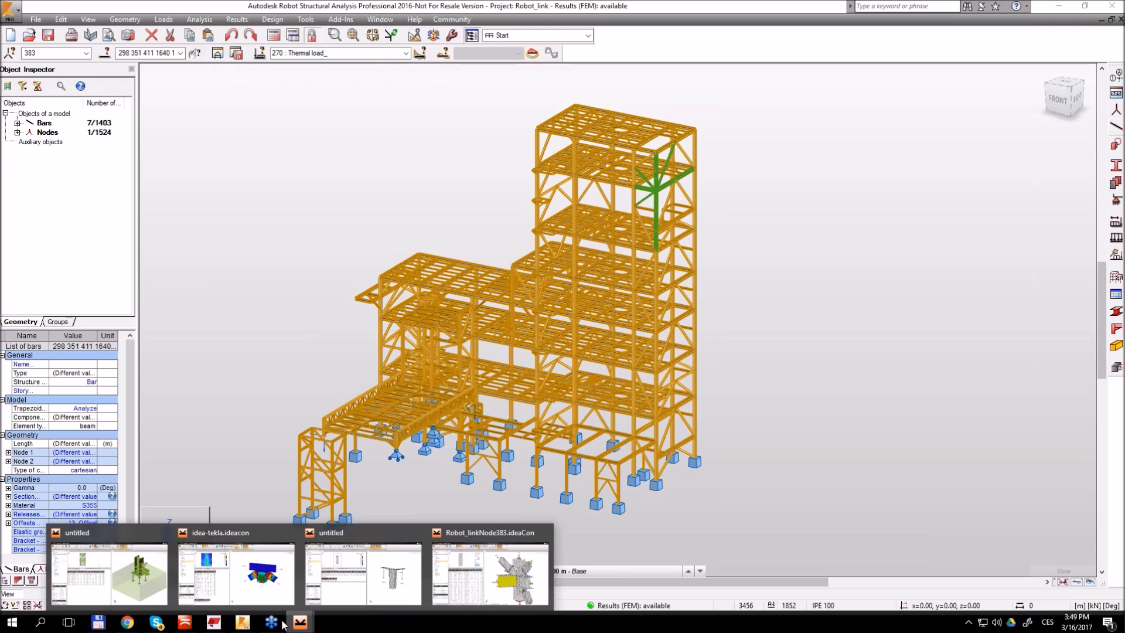
pyautogui.click(109, 573)
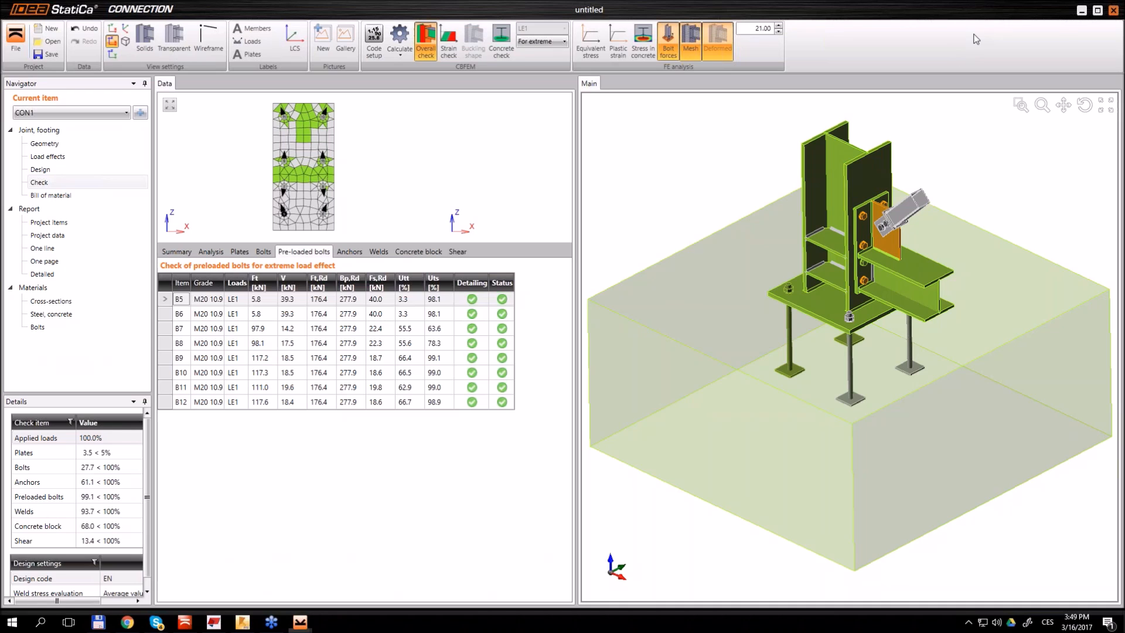
pyautogui.click(40, 169)
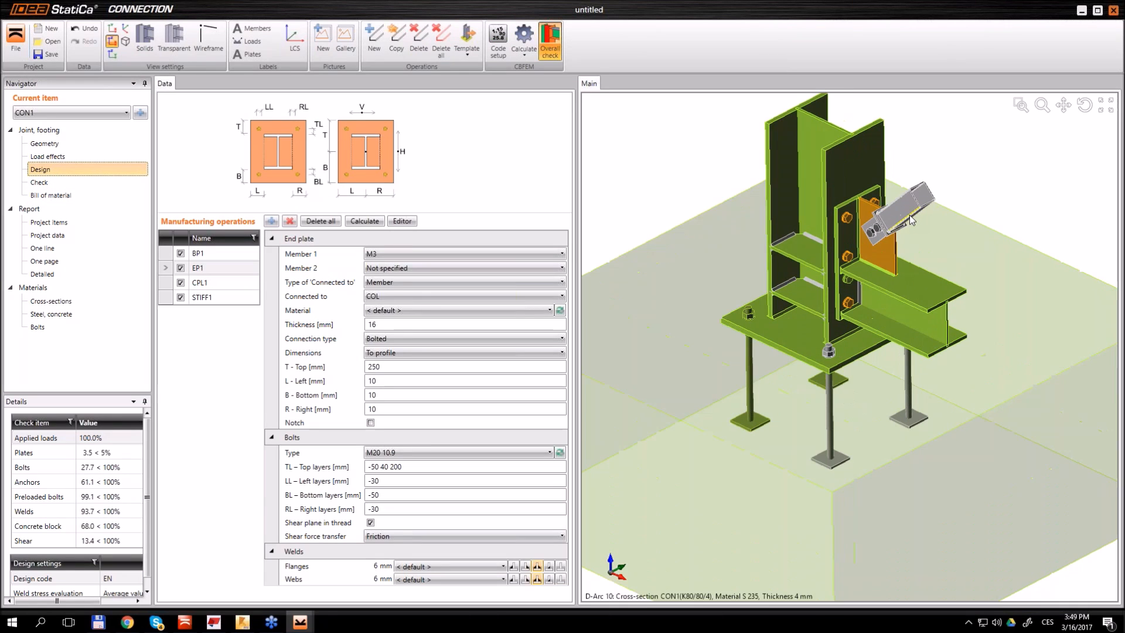
pyautogui.click(271, 222)
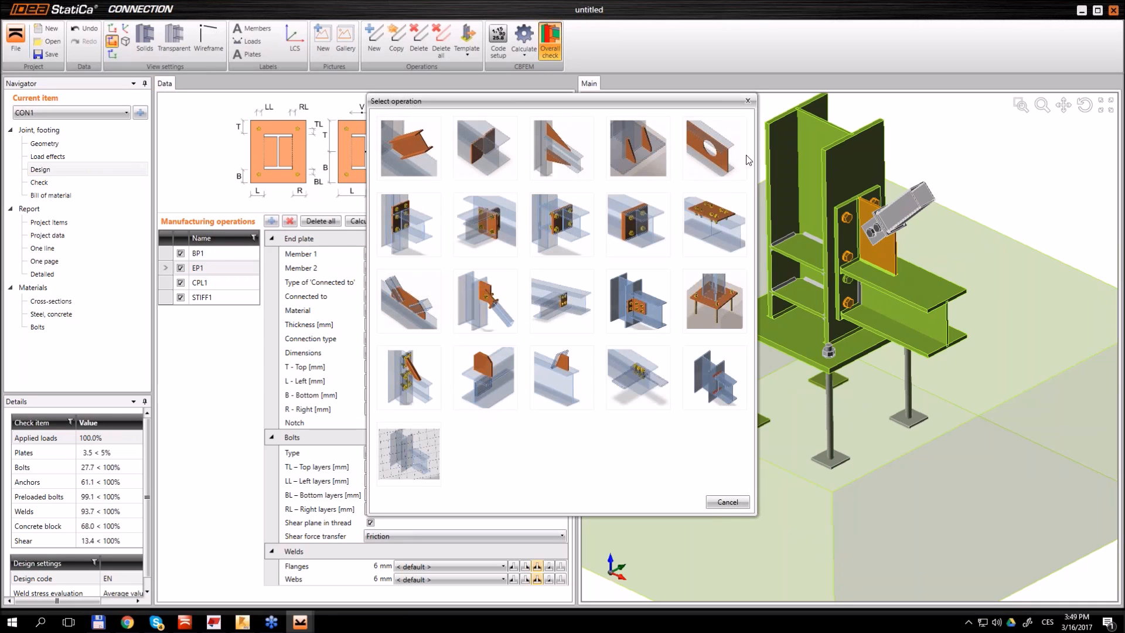
pyautogui.click(714, 154)
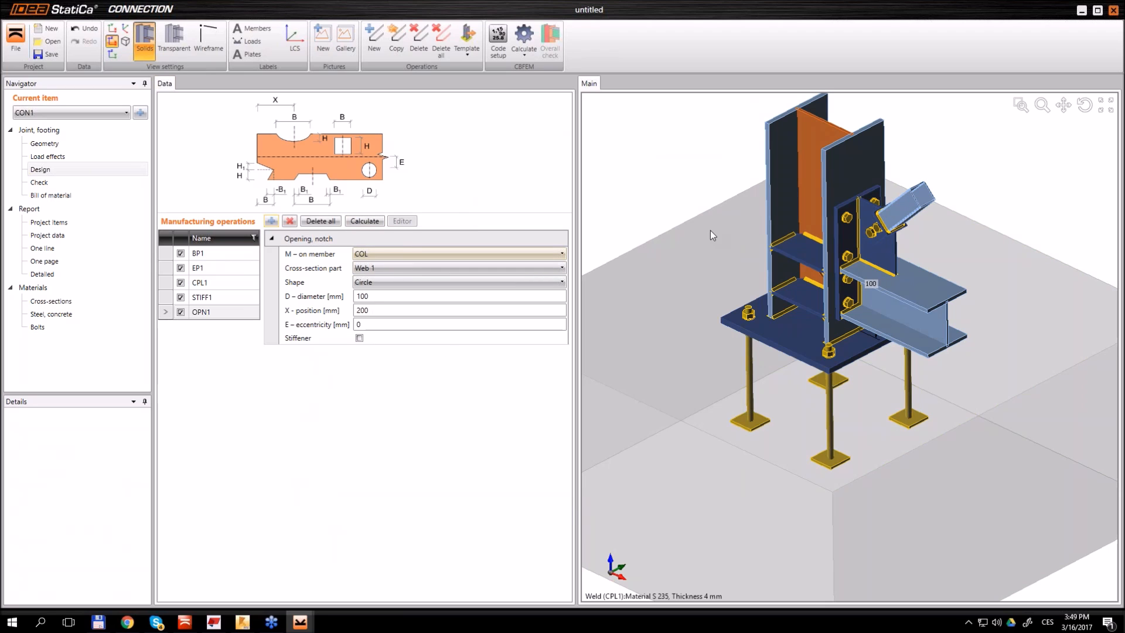
pyautogui.click(385, 255)
pyautogui.click(371, 280)
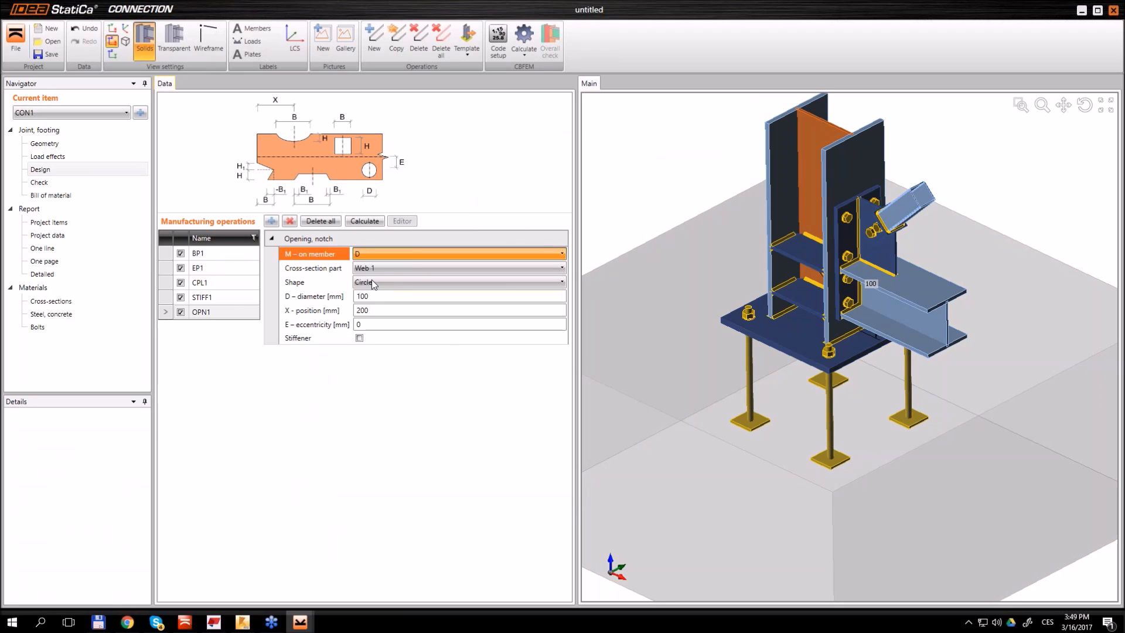
# Try X positions of 600 mm and 300 mm for the circular opening on member D
pyautogui.scroll(5, 913, 214)
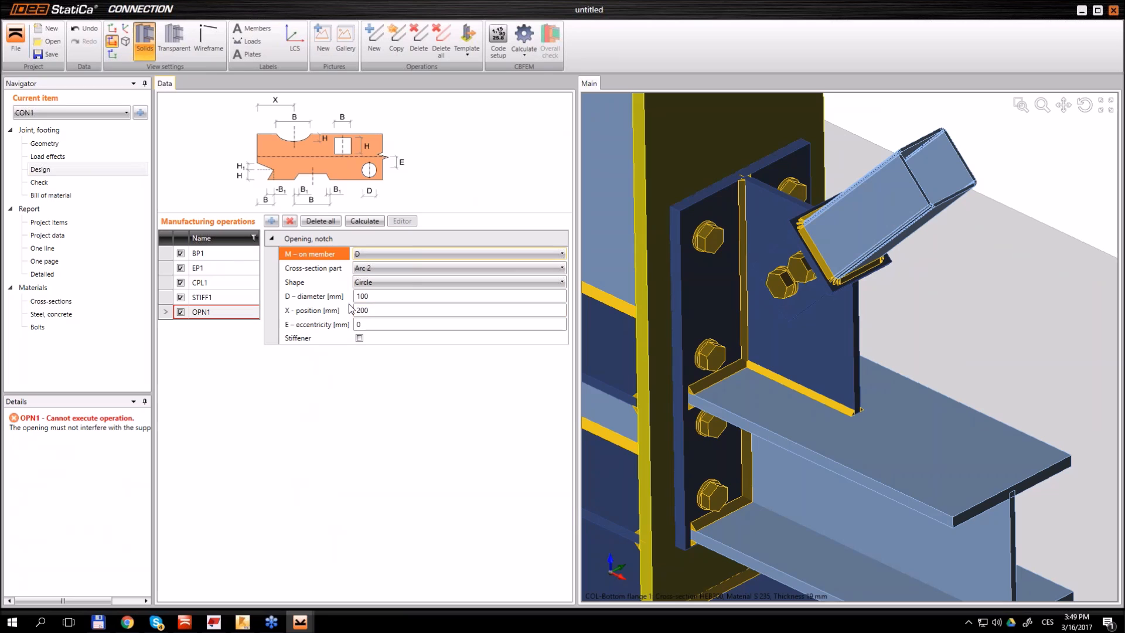
pyautogui.click(377, 311)
pyautogui.write('6')
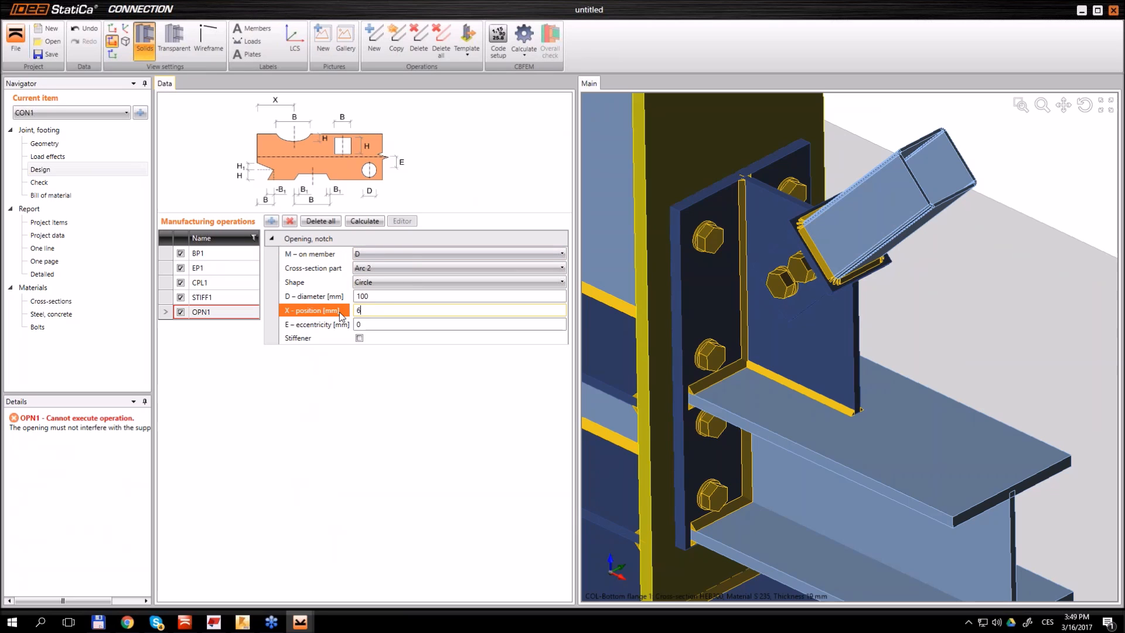
pyautogui.write('00')
pyautogui.press('Tab')
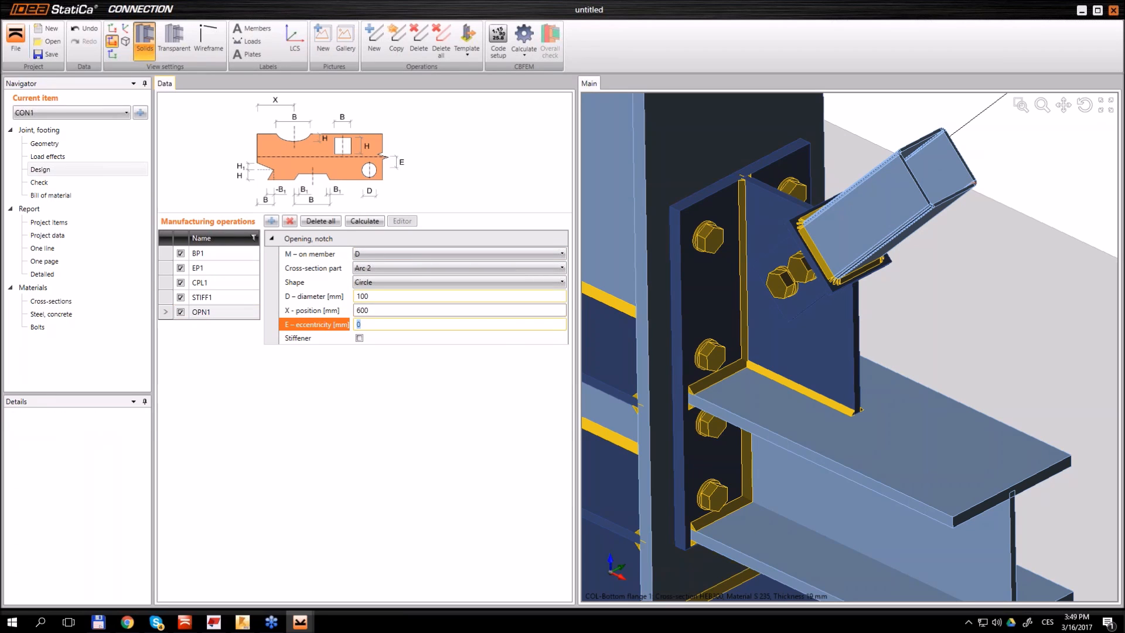
pyautogui.scroll(-3, 919, 207)
pyautogui.scroll(-2, 919, 208)
pyautogui.keyDown('ctrl'); pyautogui.moveTo(920, 208); pyautogui.dragTo(964, 219, button='middle'); pyautogui.keyUp('ctrl')
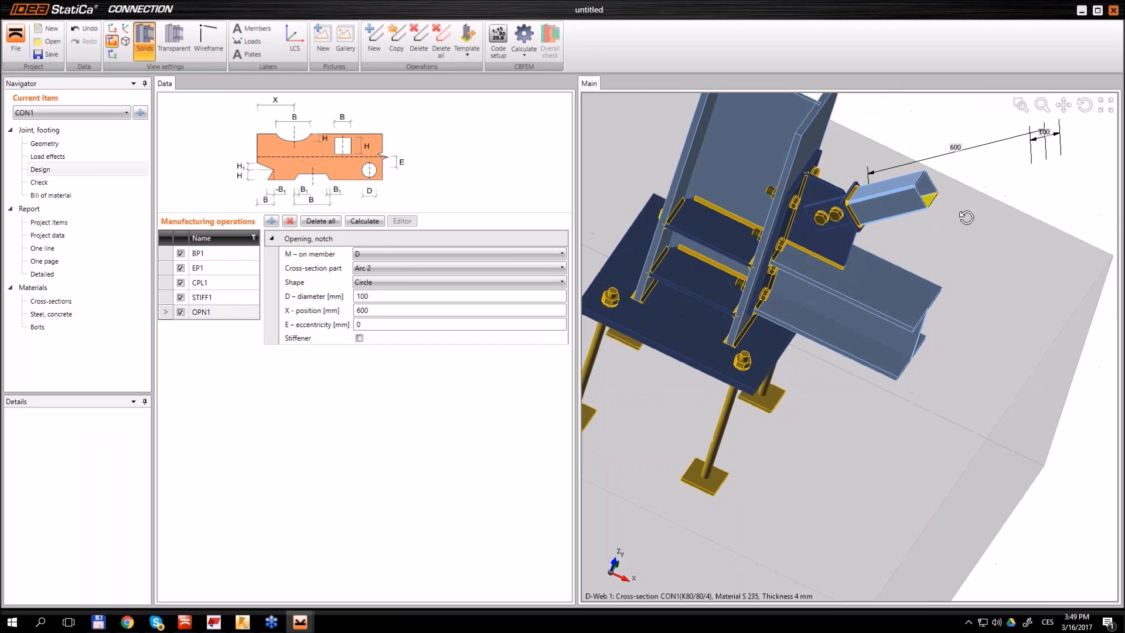
pyautogui.click(332, 311)
pyautogui.write('3')
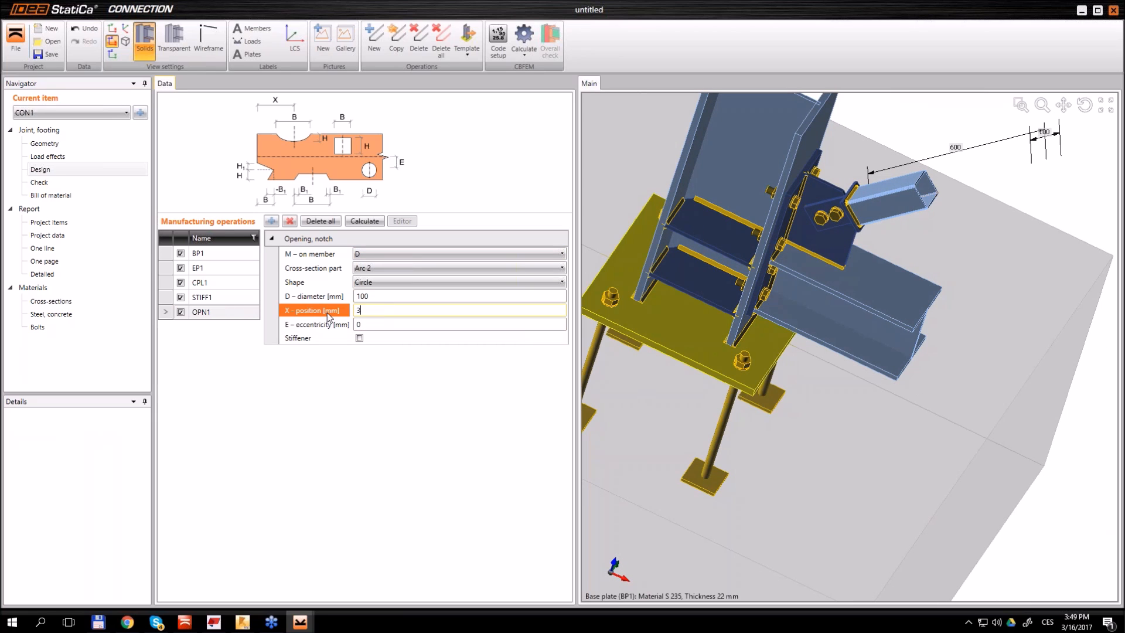
pyautogui.write('00')
pyautogui.press('Tab')
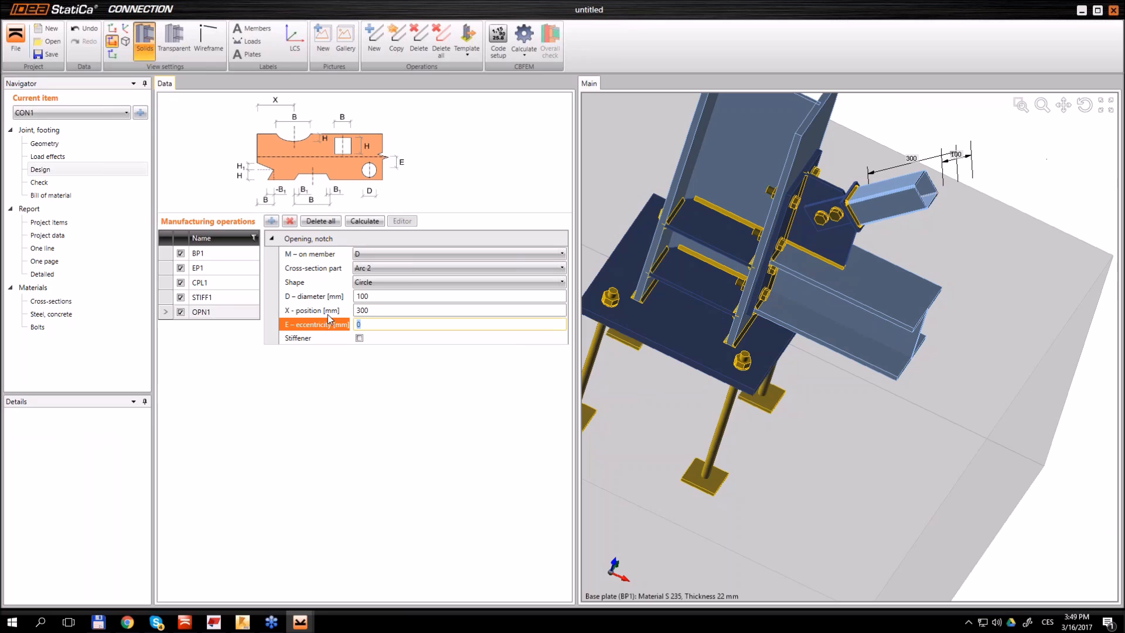
# Try the circular opening with an X position of 200 mm and a diameter of 20 mm
pyautogui.click(319, 311)
pyautogui.write('200')
pyautogui.press('Tab')
pyautogui.click(310, 298)
pyautogui.write('20')
pyautogui.press('Tab')
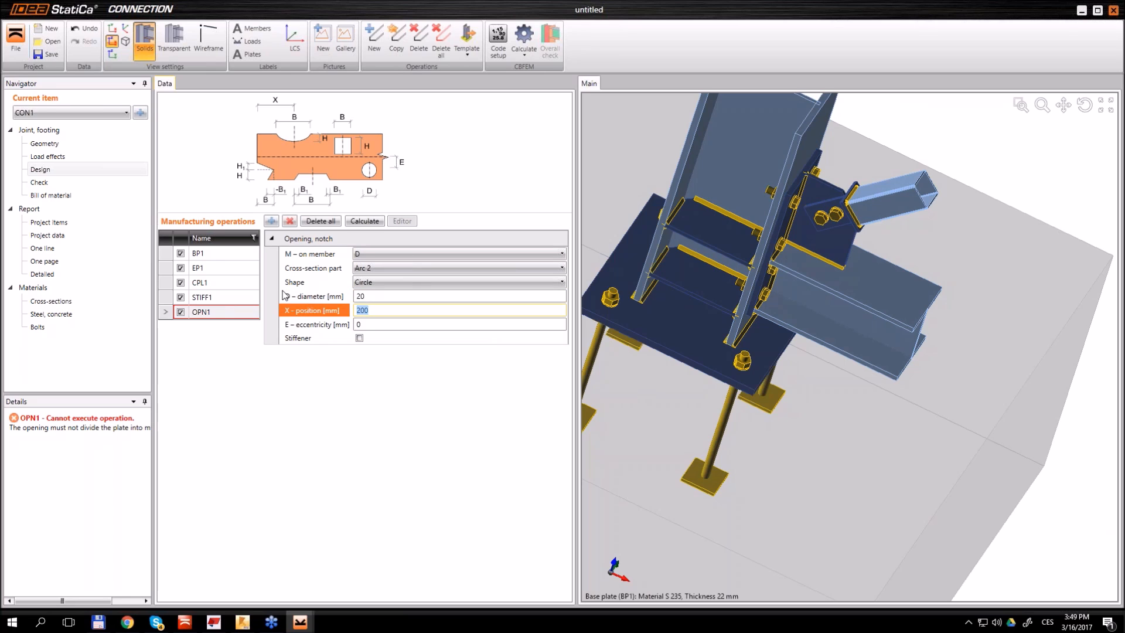
pyautogui.click(380, 322)
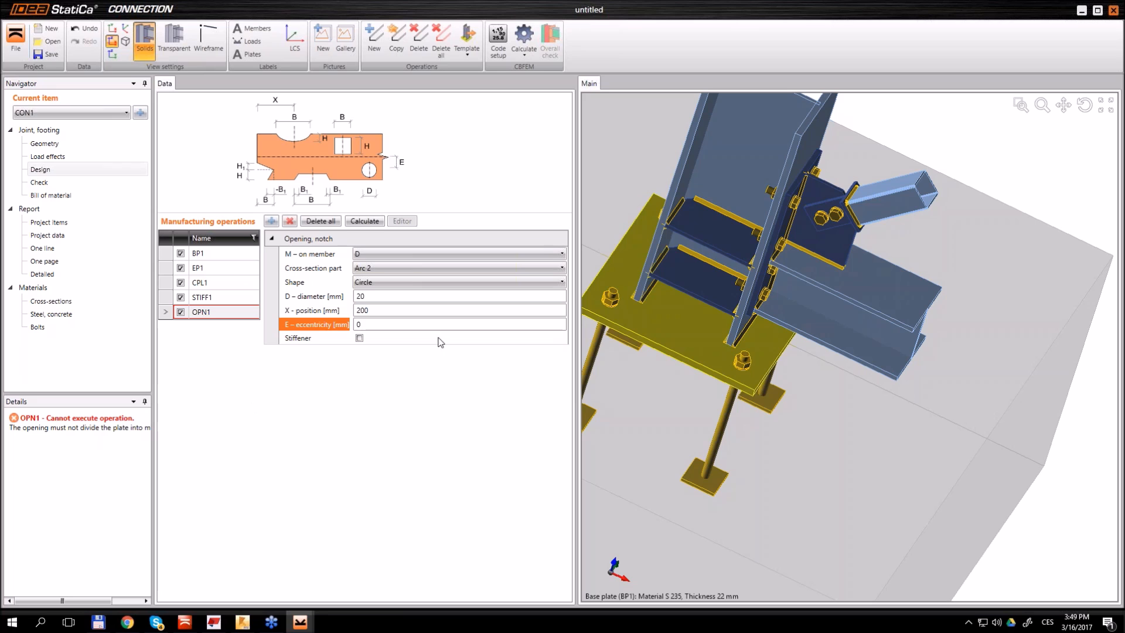
# Try the opening on cross-section part Web 1 and place it on Web 4 of member D
pyautogui.click(371, 271)
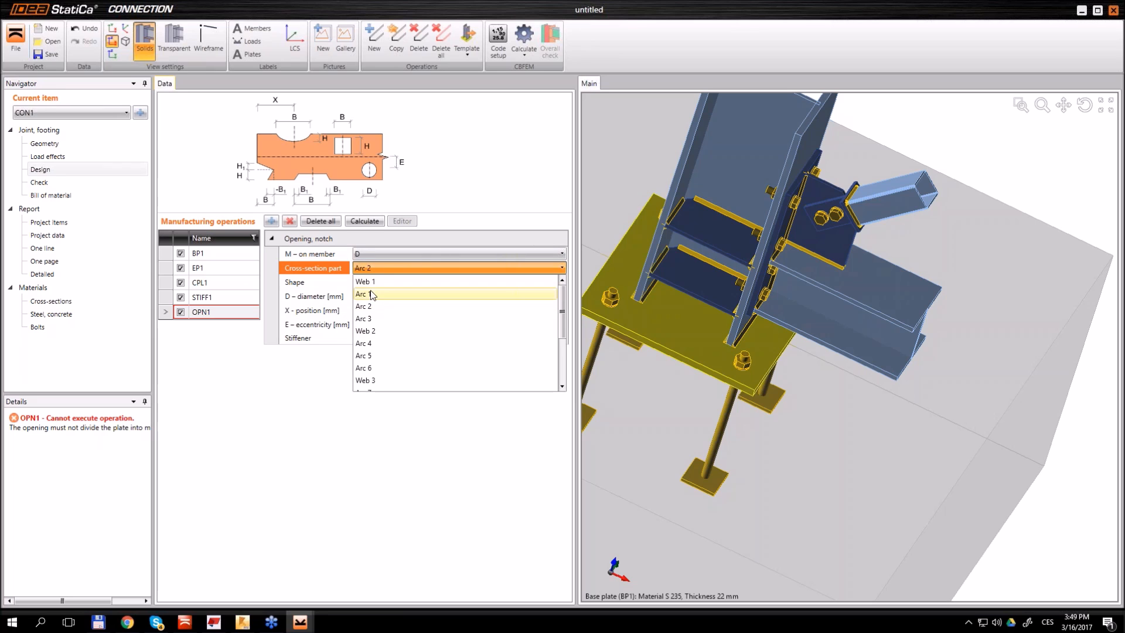
pyautogui.click(377, 282)
pyautogui.moveTo(900, 221); pyautogui.dragTo(857, 164, button='middle')
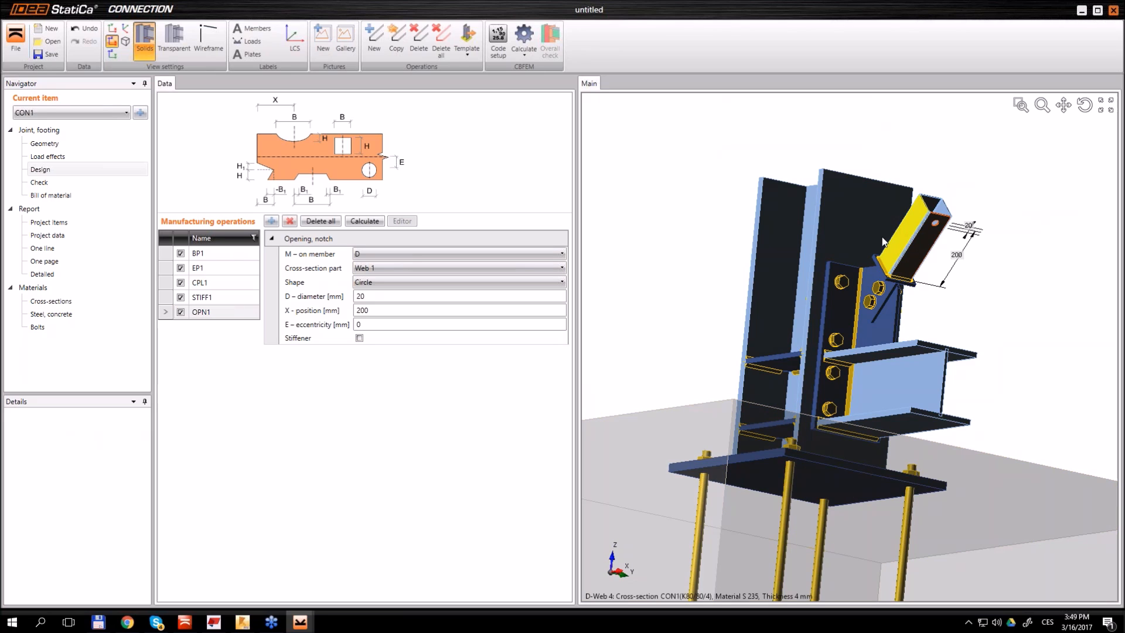
pyautogui.click(432, 269)
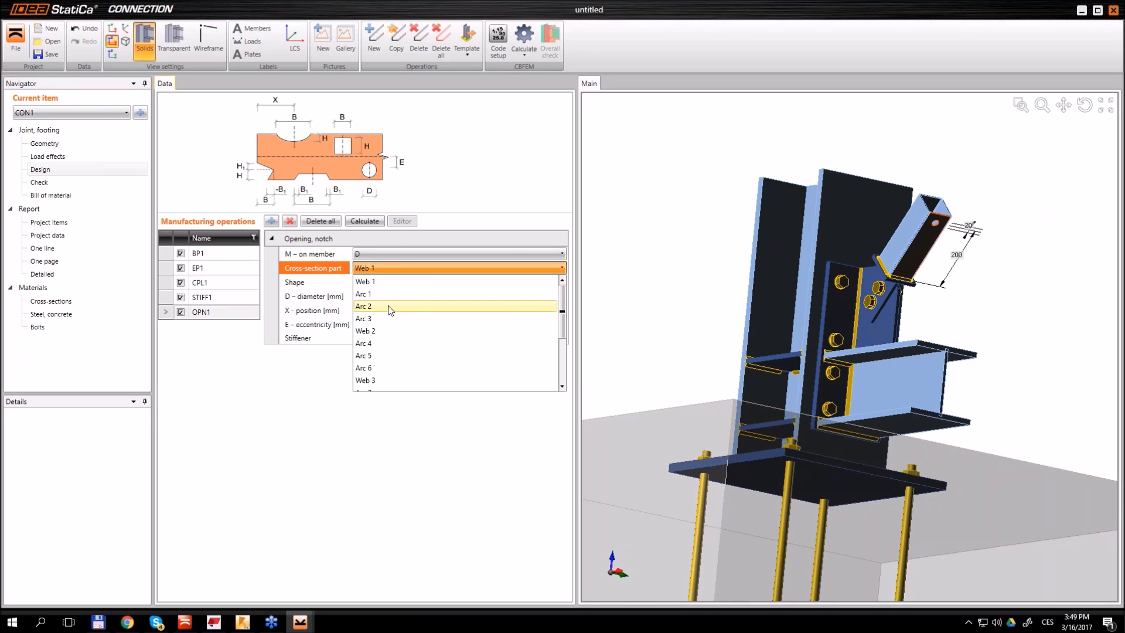
pyautogui.scroll(-3, 382, 369)
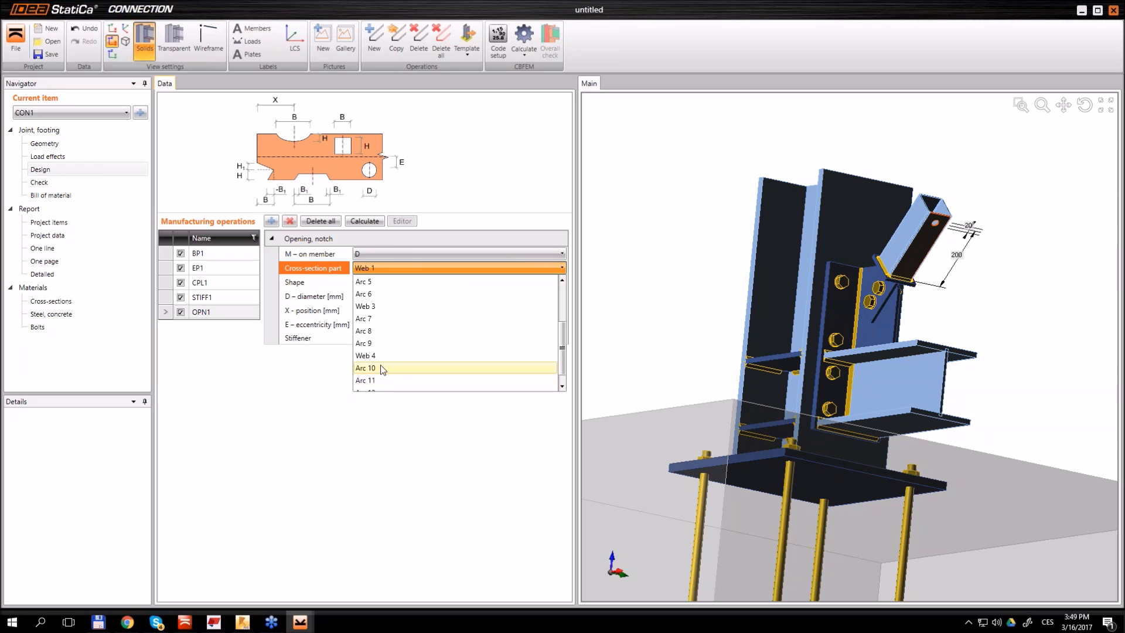
pyautogui.click(379, 355)
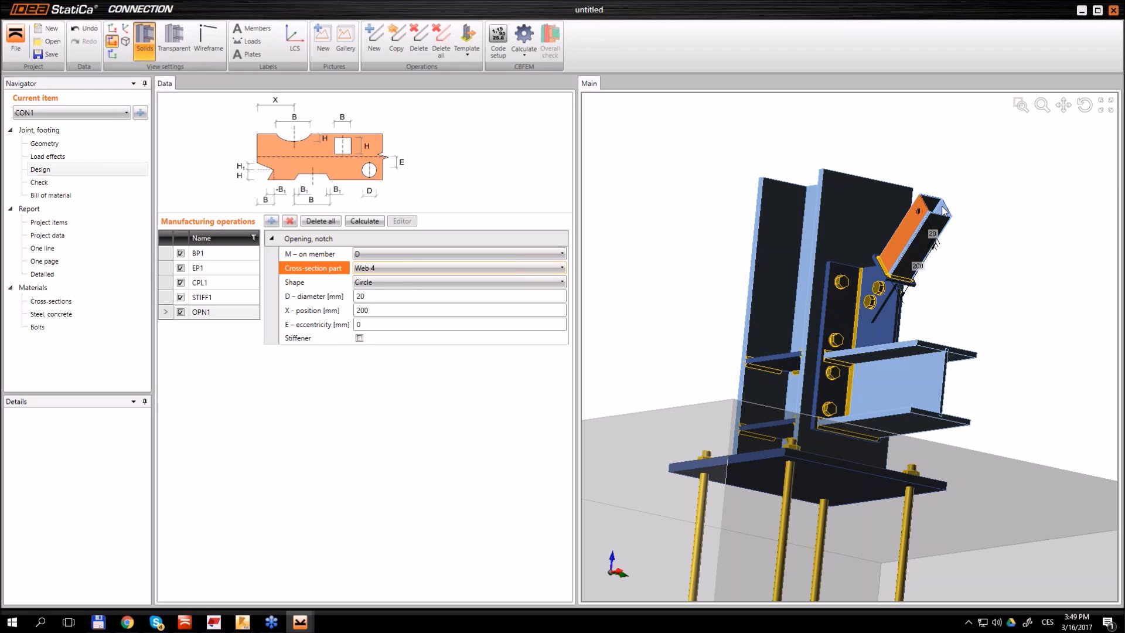
pyautogui.moveTo(879, 233); pyautogui.dragTo(989, 226, button='middle')
pyautogui.scroll(5, 930, 217)
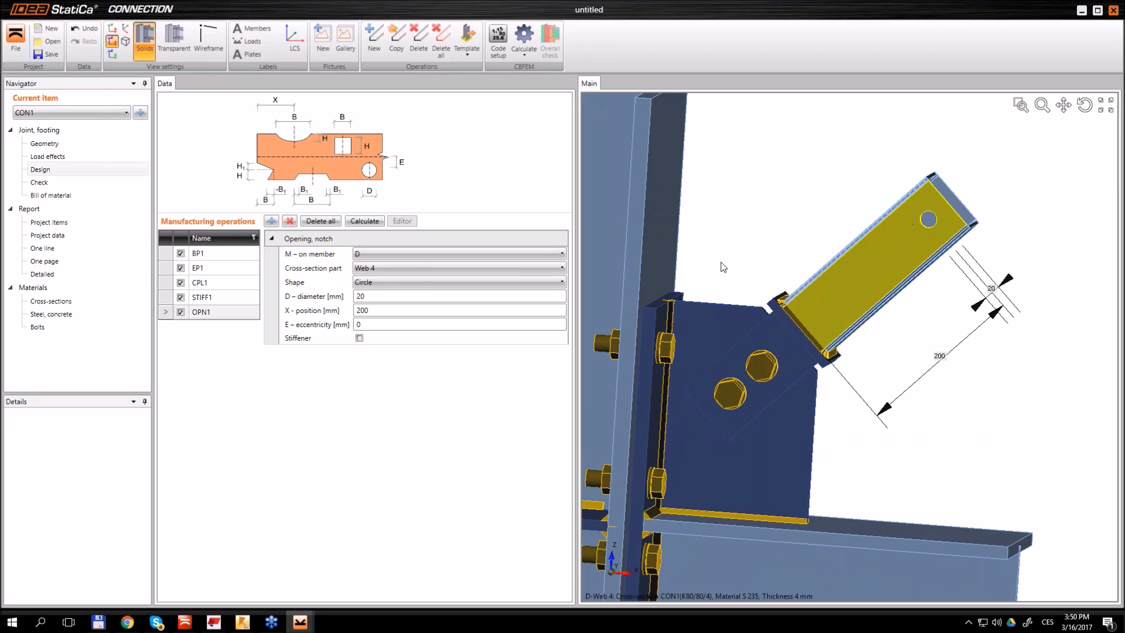
# Set the circular opening's diameter to 30 mm and its X position to 150 mm on member D
pyautogui.click(326, 297)
pyautogui.write('3')
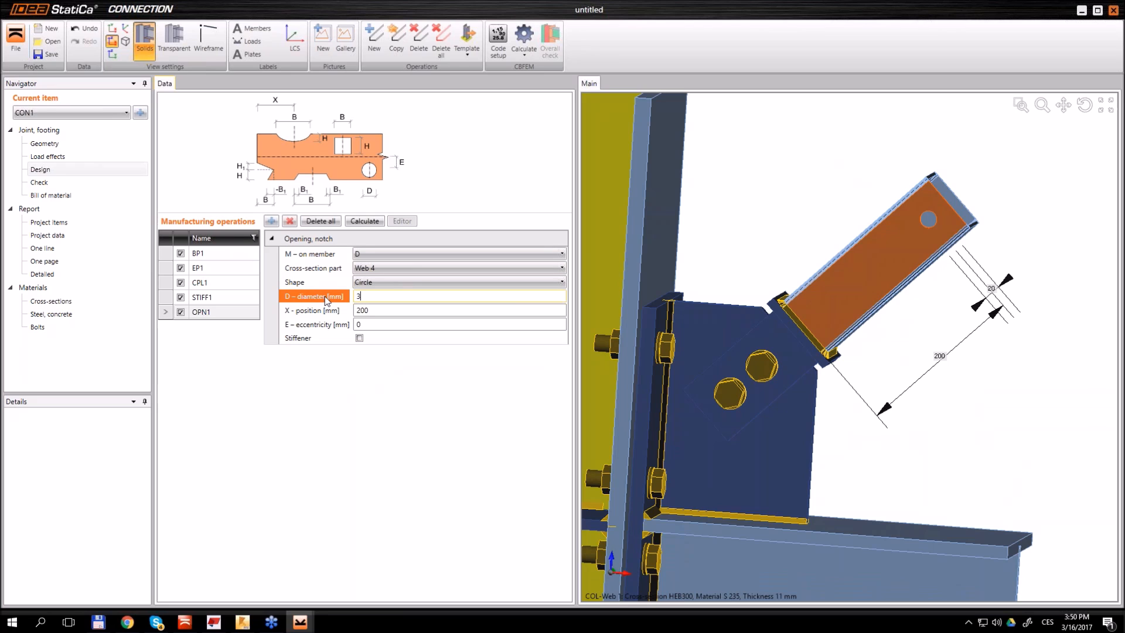
pyautogui.write('0')
pyautogui.press('Tab')
pyautogui.write('1')
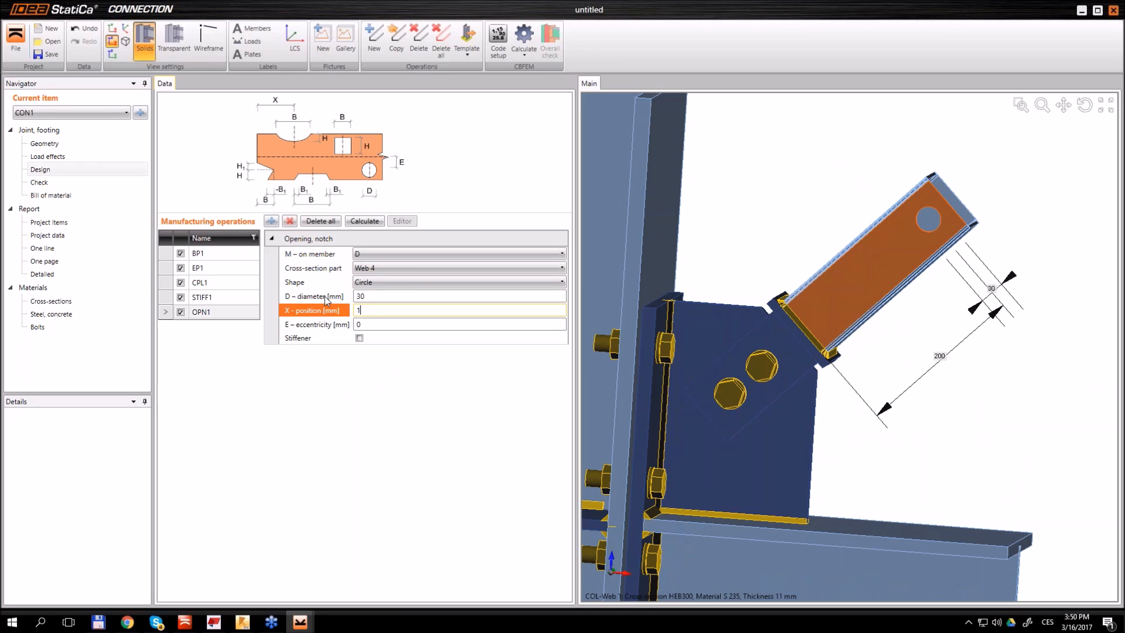
pyautogui.press('Tab')
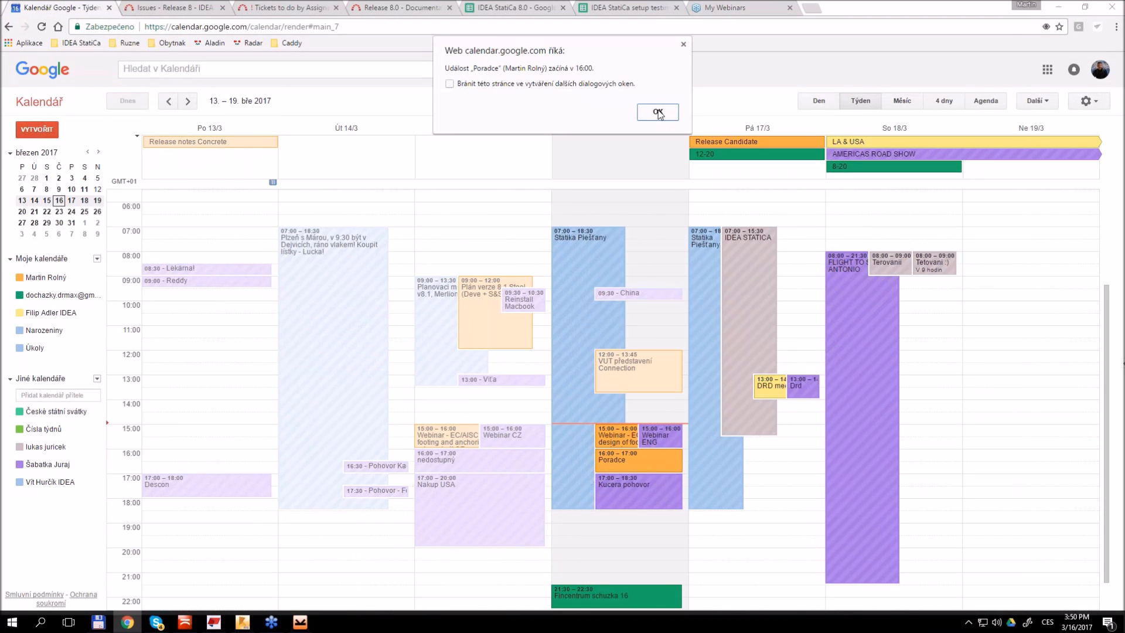
# Dismiss the calendar reminder, return to IDEA StatiCa Connection and examine the opening on member D from several angles
pyautogui.click(657, 112)
pyautogui.hotkey('alt', 'Tab')
pyautogui.moveTo(915, 226); pyautogui.dragTo(909, 234, button='right')
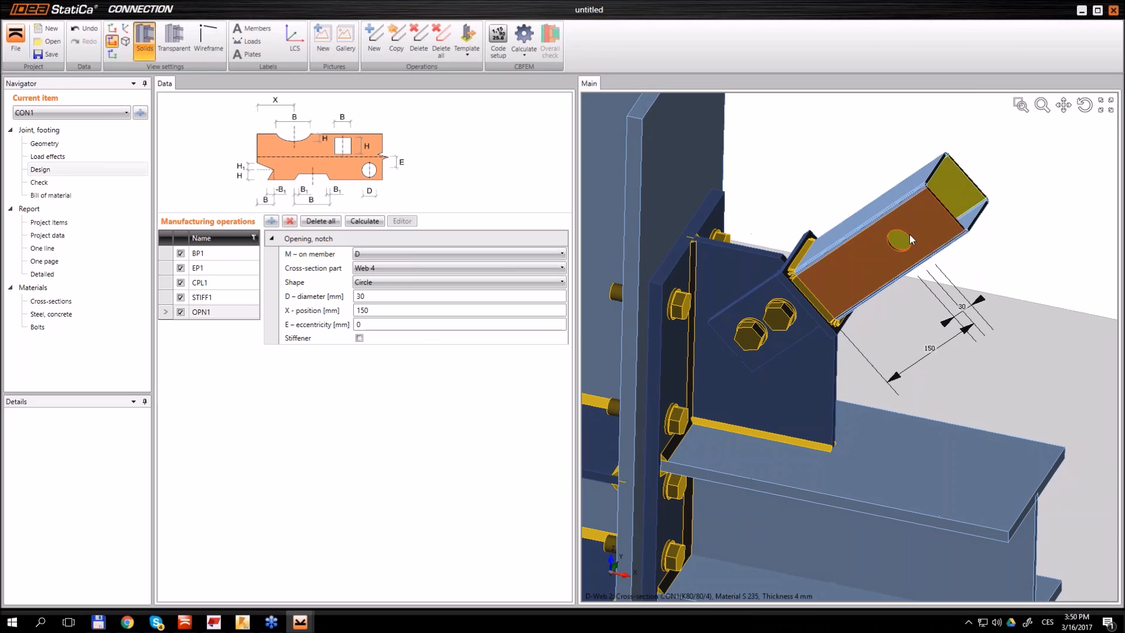
pyautogui.moveTo(898, 243); pyautogui.dragTo(943, 230, button='right')
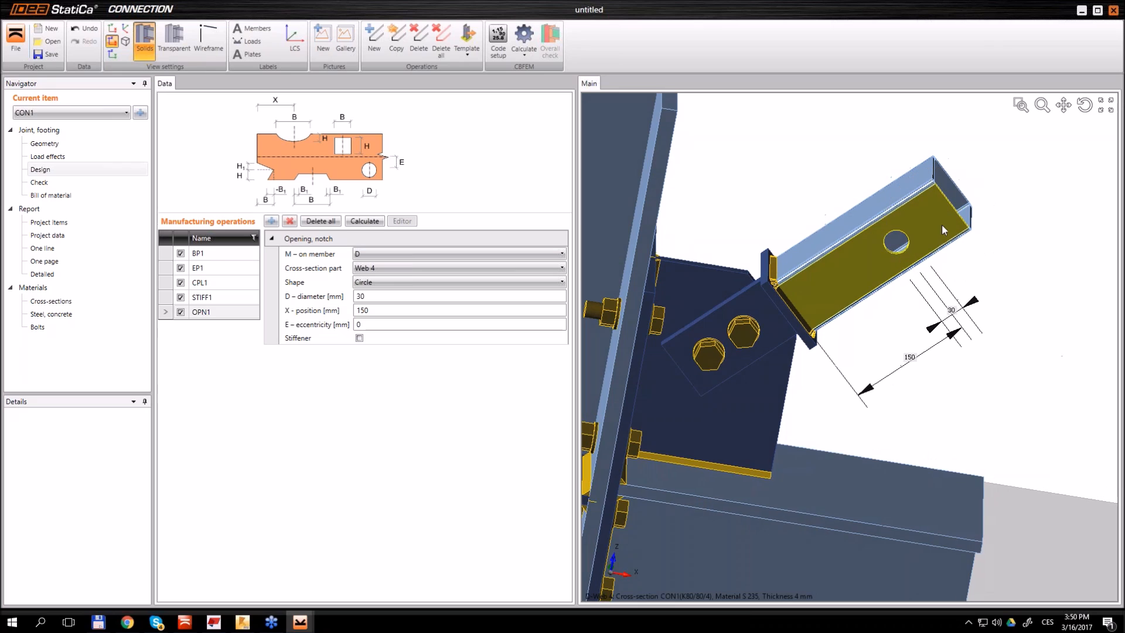
pyautogui.scroll(2, 915, 238)
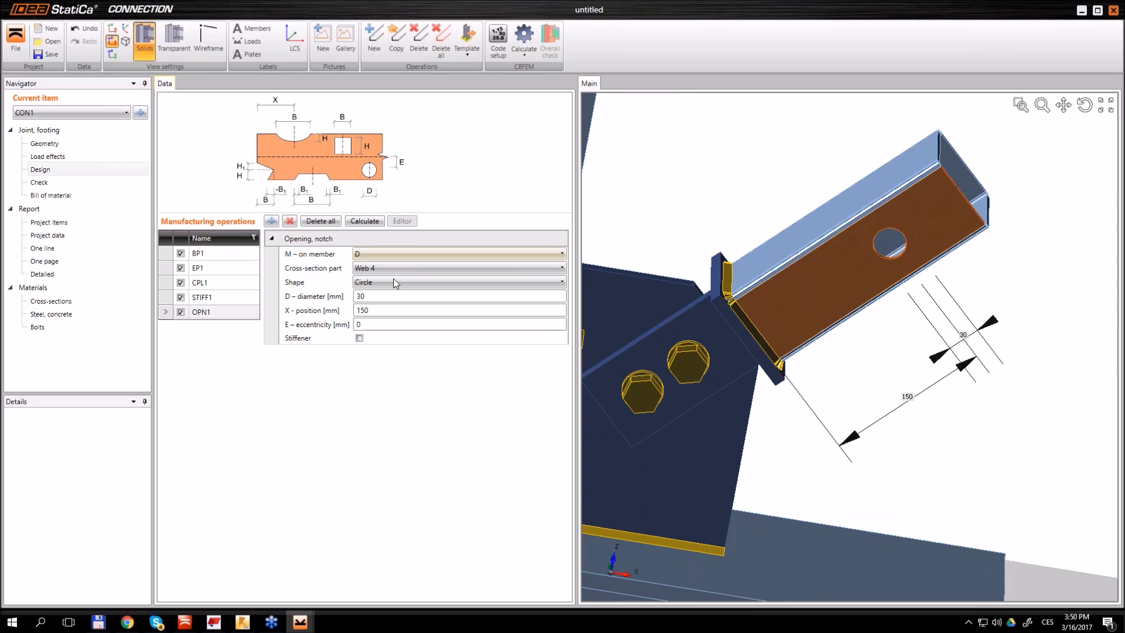
# Change the opening's shape to Rectangle and review the other available shapes
pyautogui.click(386, 280)
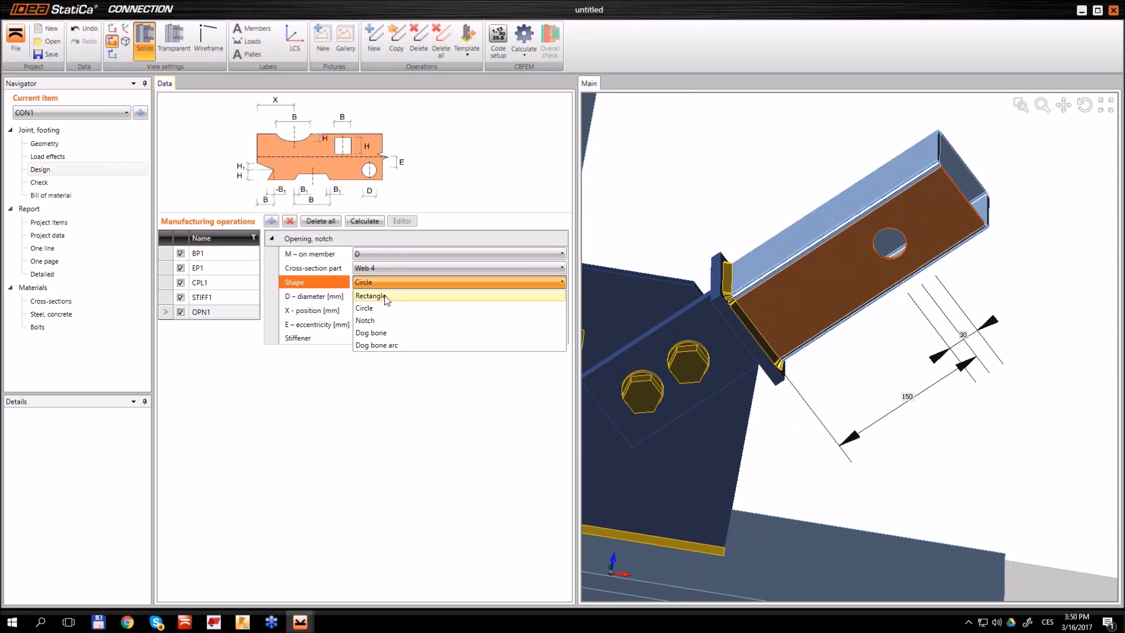
pyautogui.click(385, 296)
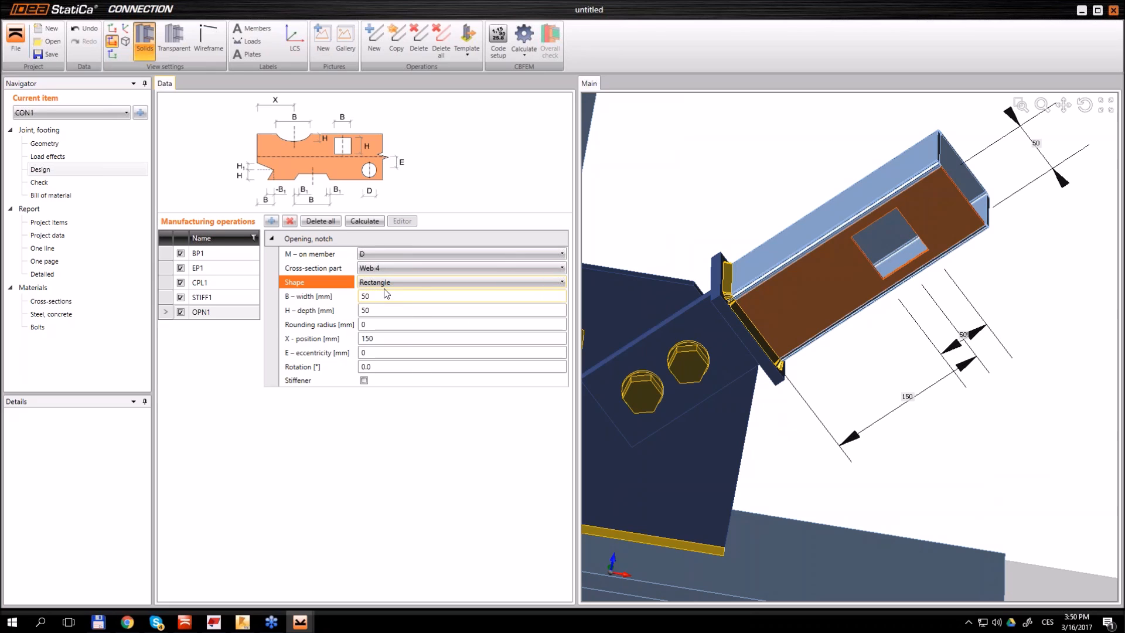
pyautogui.click(382, 282)
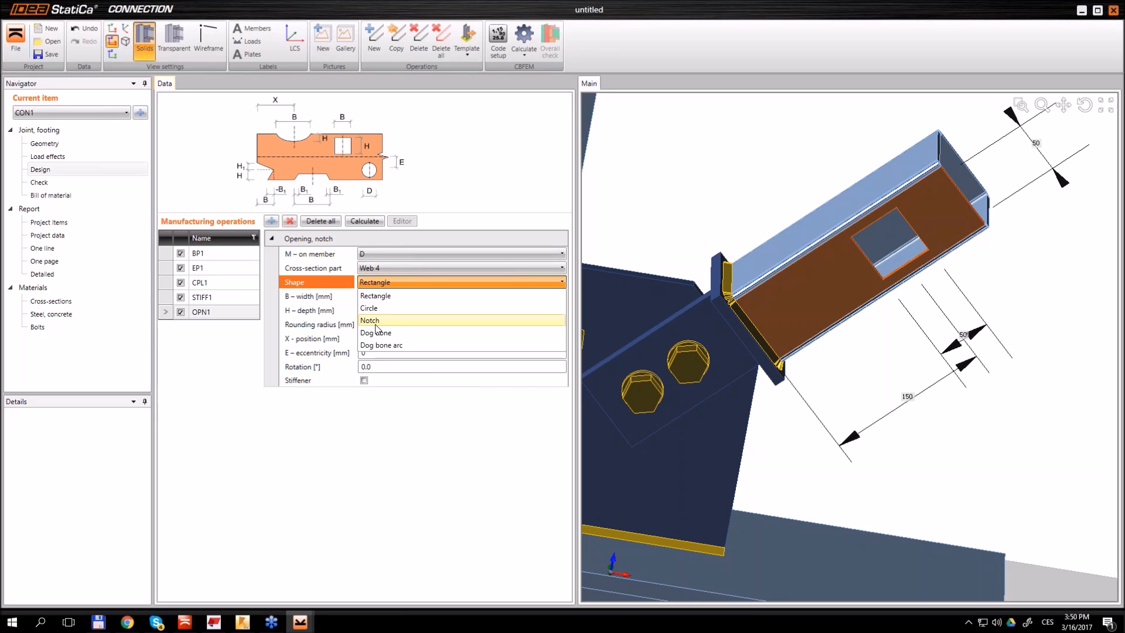
pyautogui.click(414, 292)
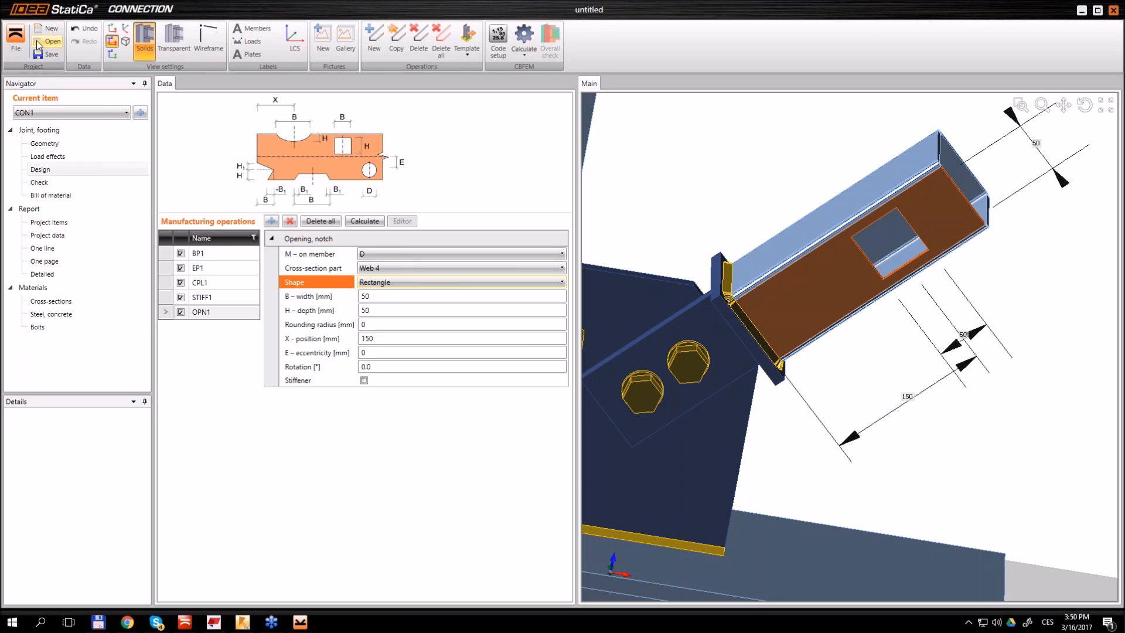
# Start a new Connection project from the IDEA StatiCa launcher, view the wizard's design code choices and close the project without creating a joint
pyautogui.click(186, 623)
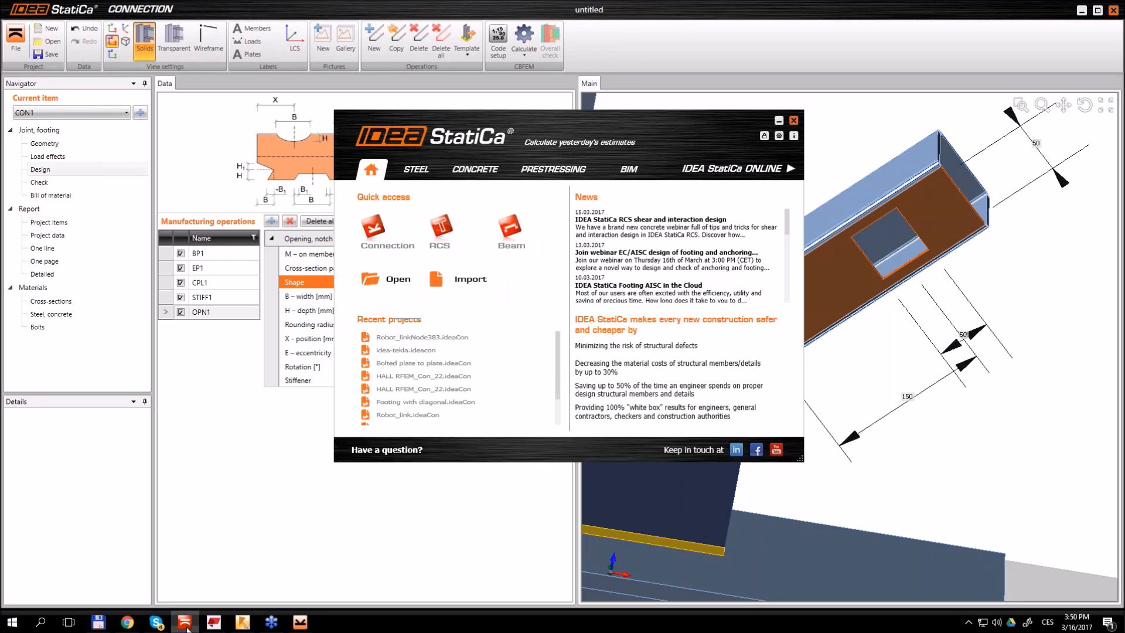
pyautogui.click(380, 231)
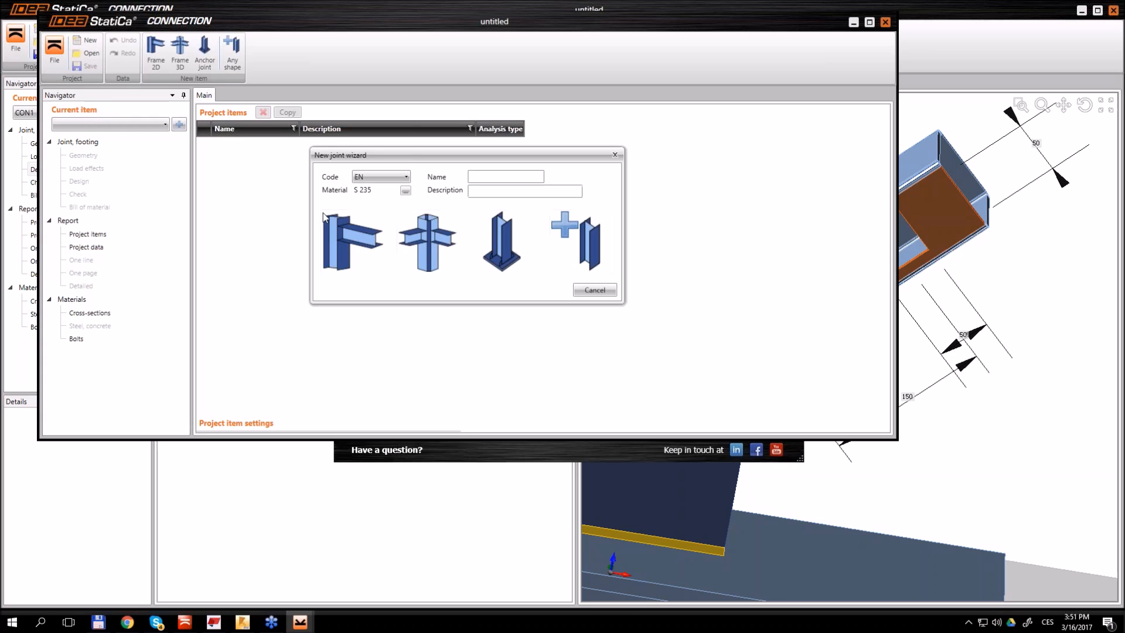
pyautogui.click(367, 179)
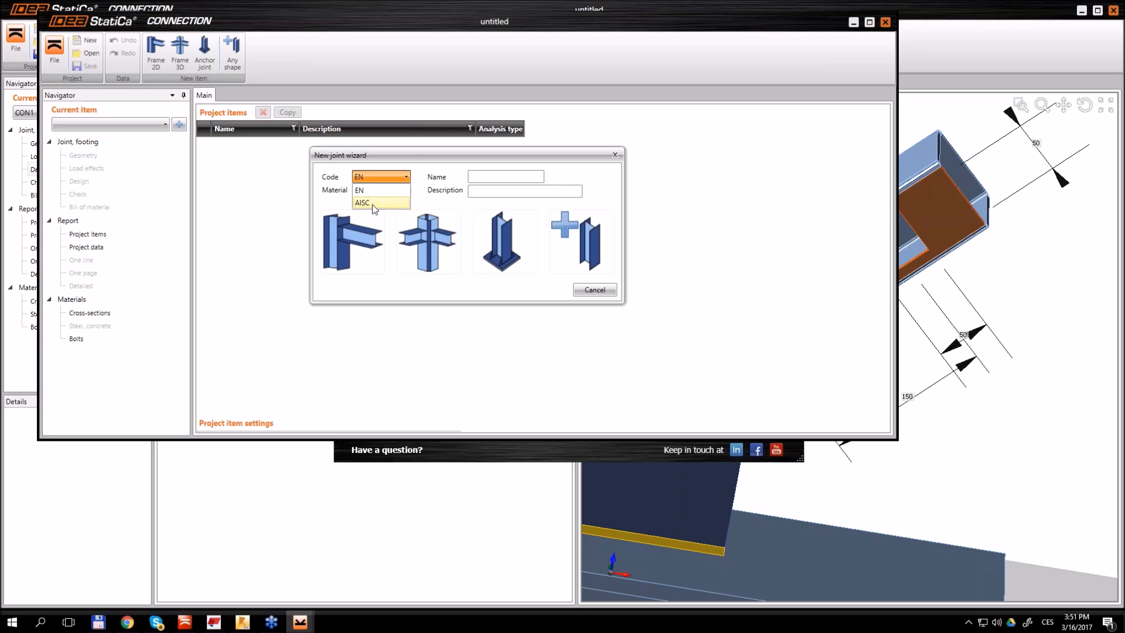
pyautogui.click(587, 288)
pyautogui.click(609, 289)
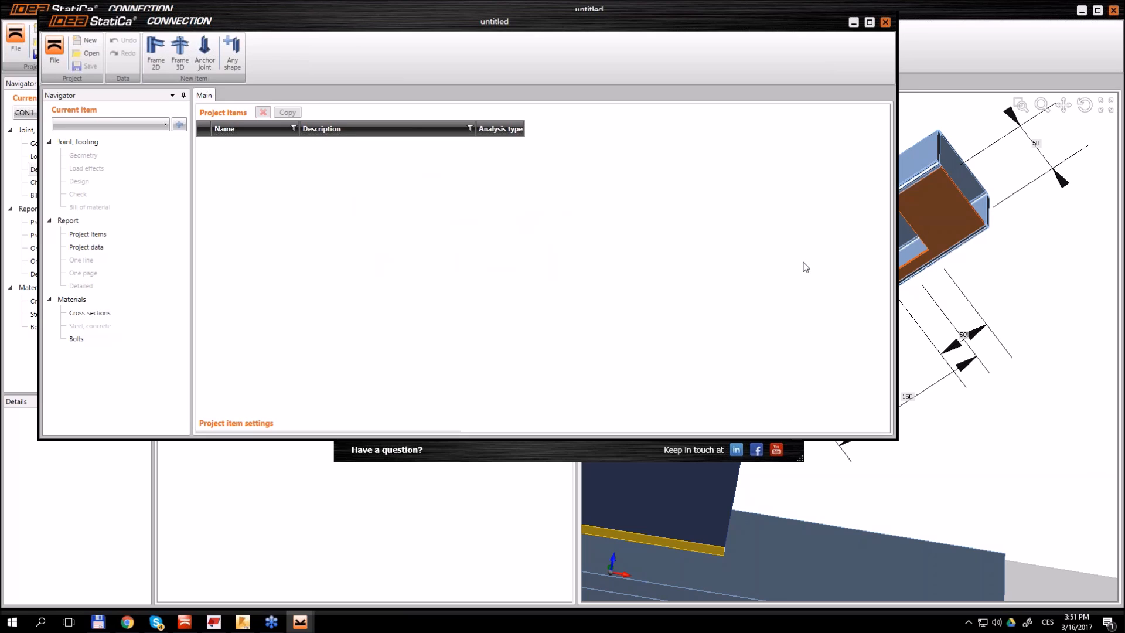
pyautogui.click(885, 23)
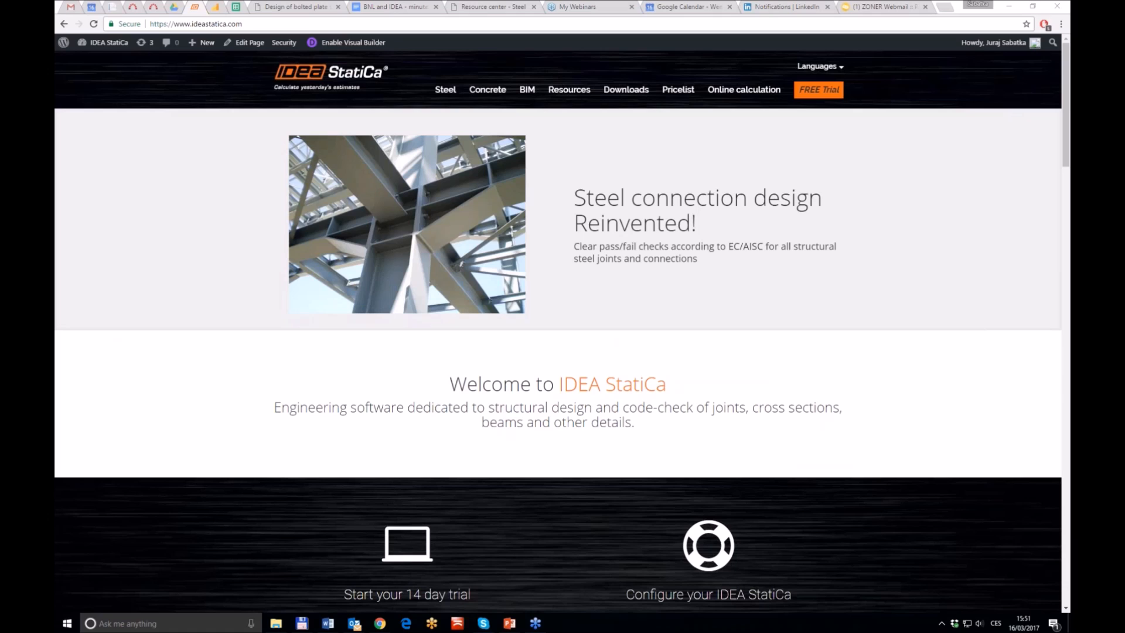
# Open the IDEA StatiCa Steel section of the resource center on the IDEA StatiCa website
pyautogui.click(274, 203)
pyautogui.click(569, 92)
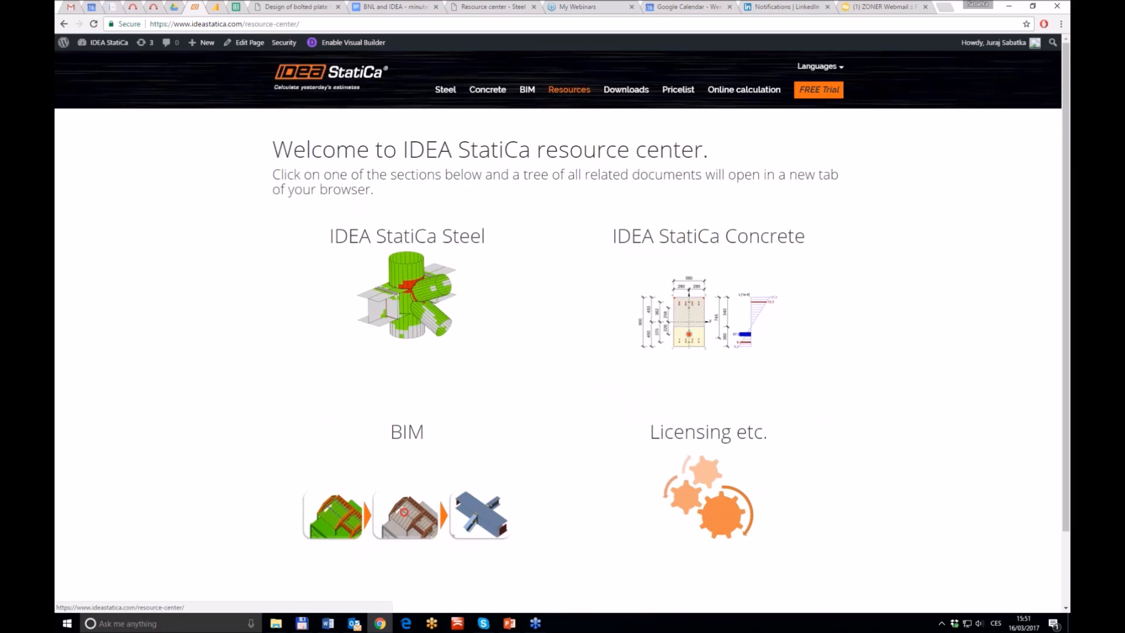
pyautogui.click(410, 310)
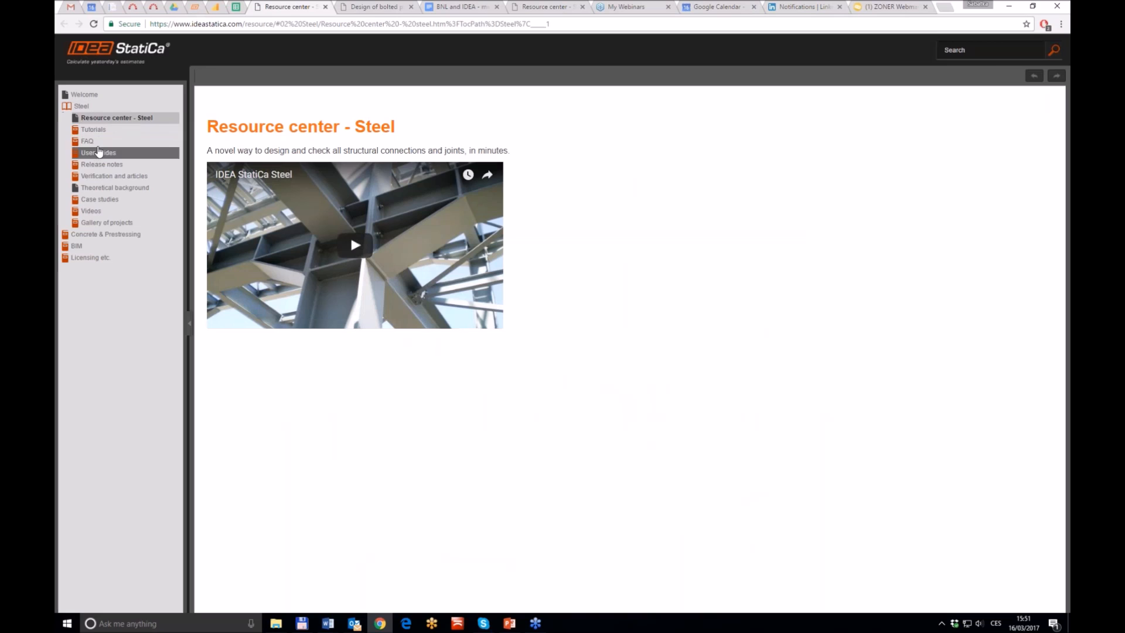
# Browse the Steel tutorials and open the video for the Bolted plate to plate tutorial
pyautogui.click(92, 128)
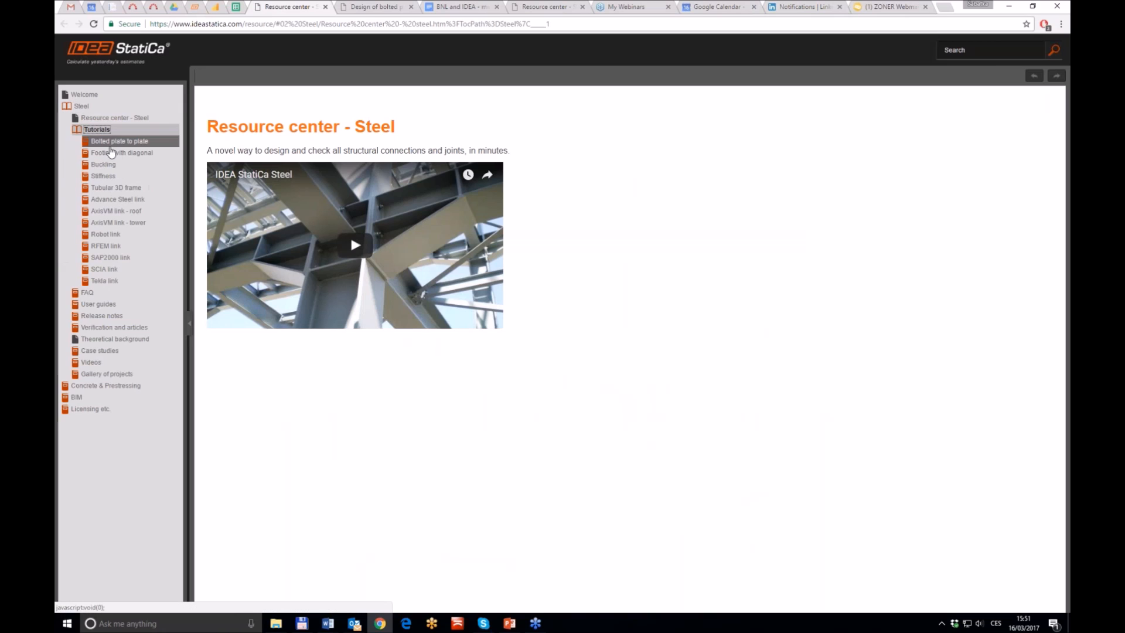
pyautogui.click(114, 145)
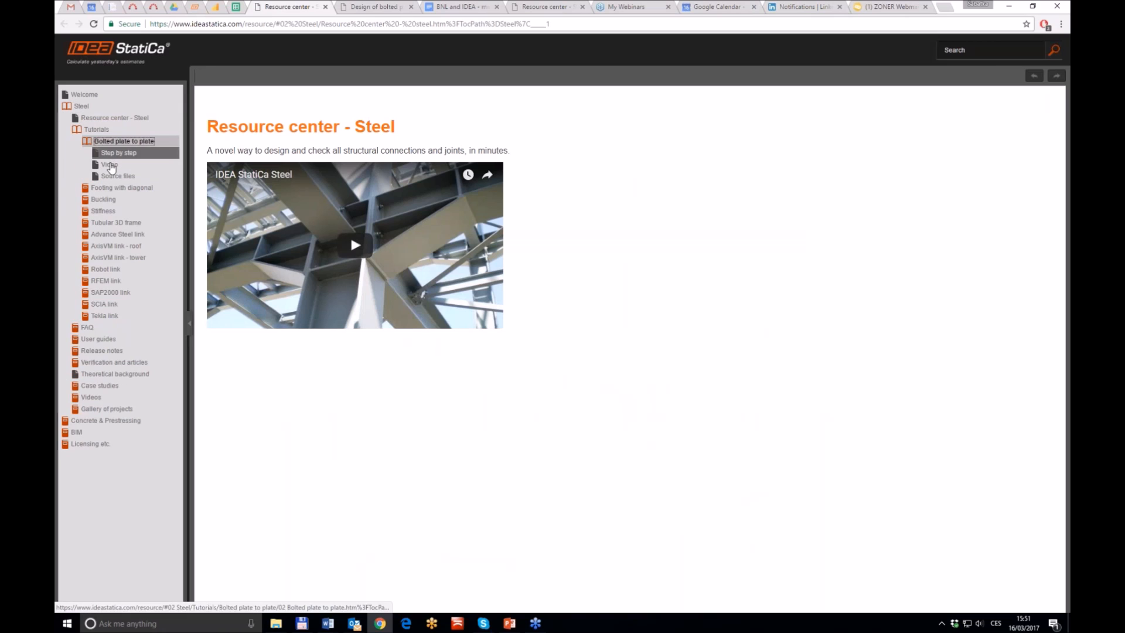
pyautogui.click(114, 145)
pyautogui.click(111, 164)
pyautogui.click(114, 153)
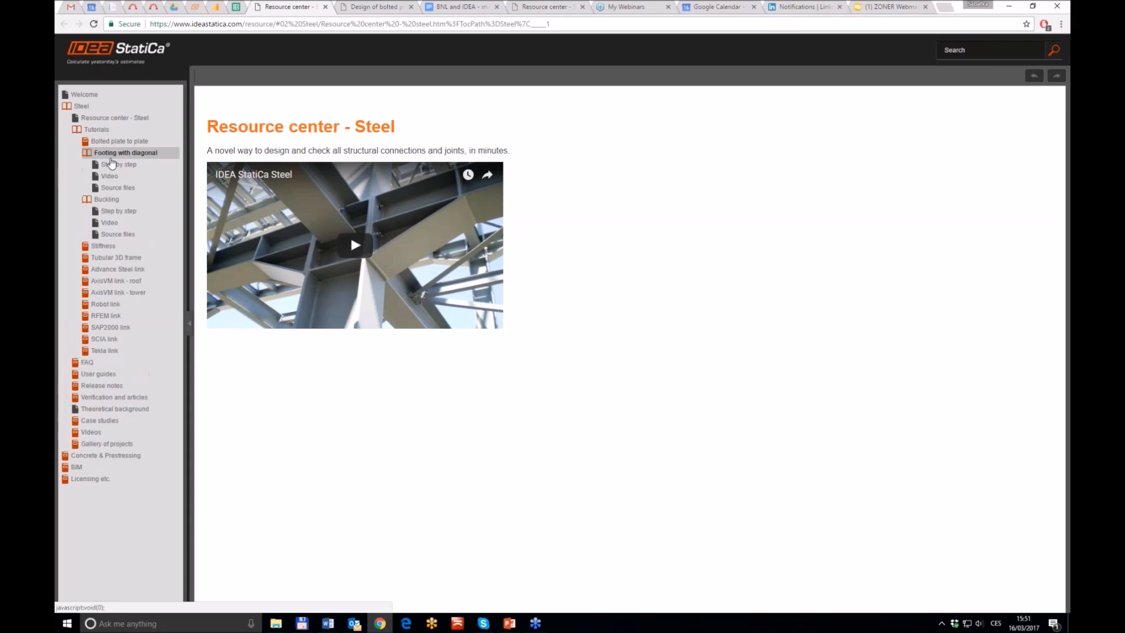
pyautogui.click(114, 141)
pyautogui.click(113, 153)
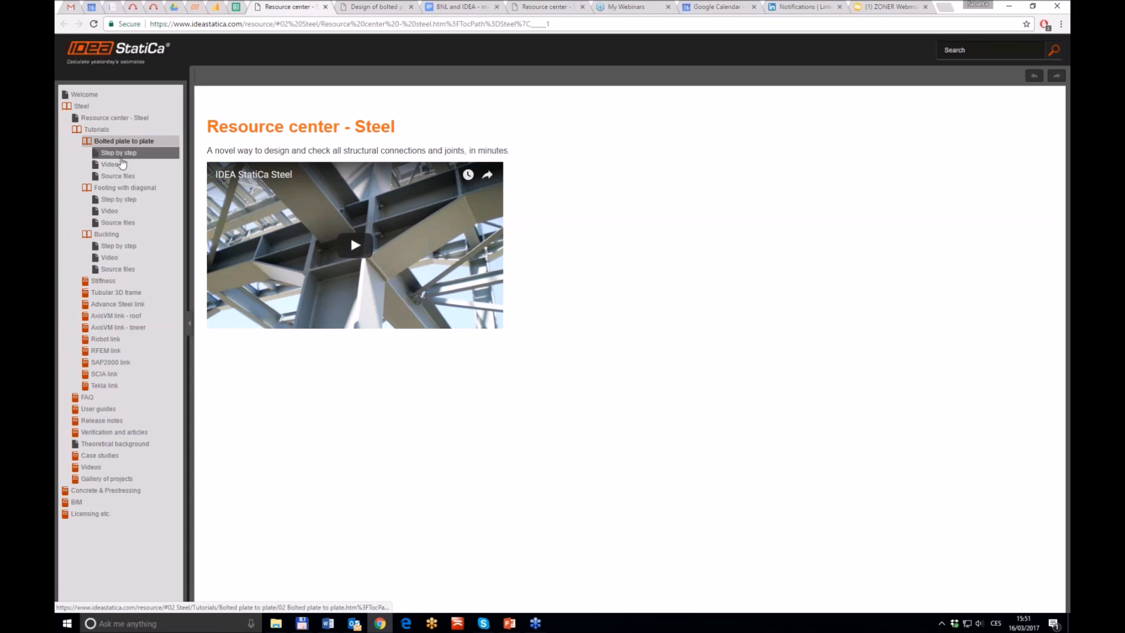
pyautogui.click(110, 164)
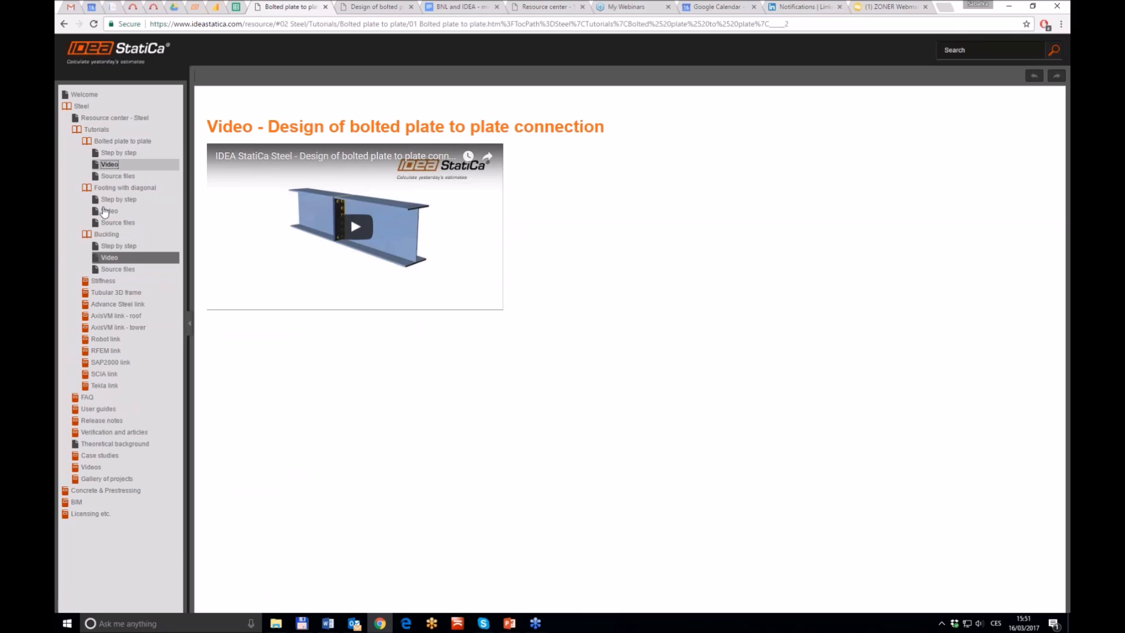
# Collapse the tutorials and view the EN and AISC documents under Verification and articles, including the AISC verification summary
pyautogui.click(76, 132)
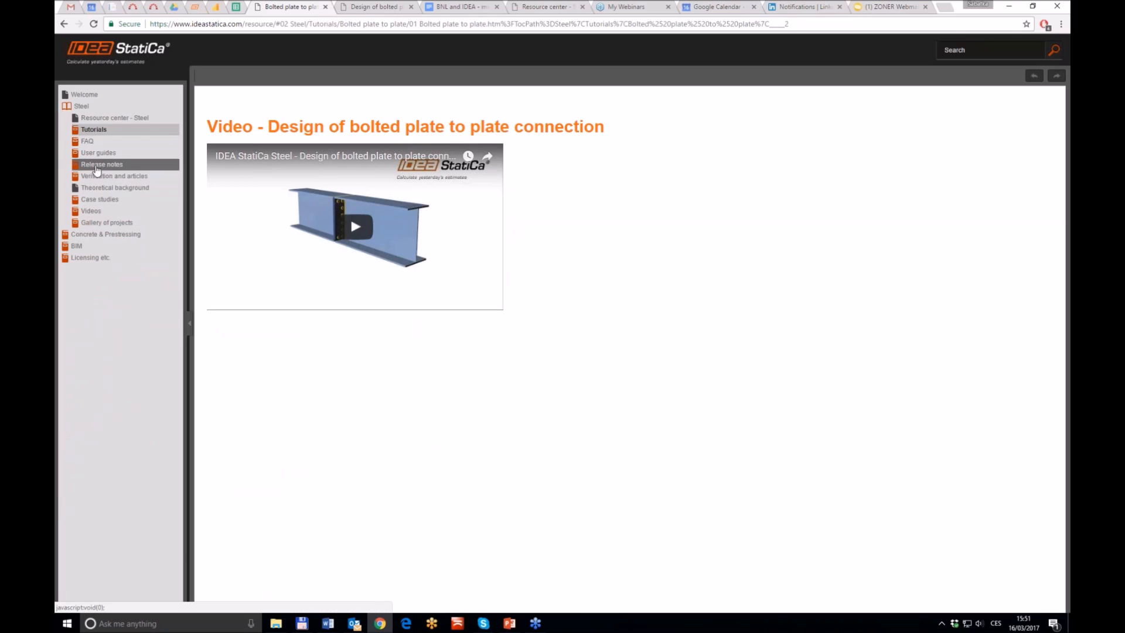
pyautogui.click(76, 177)
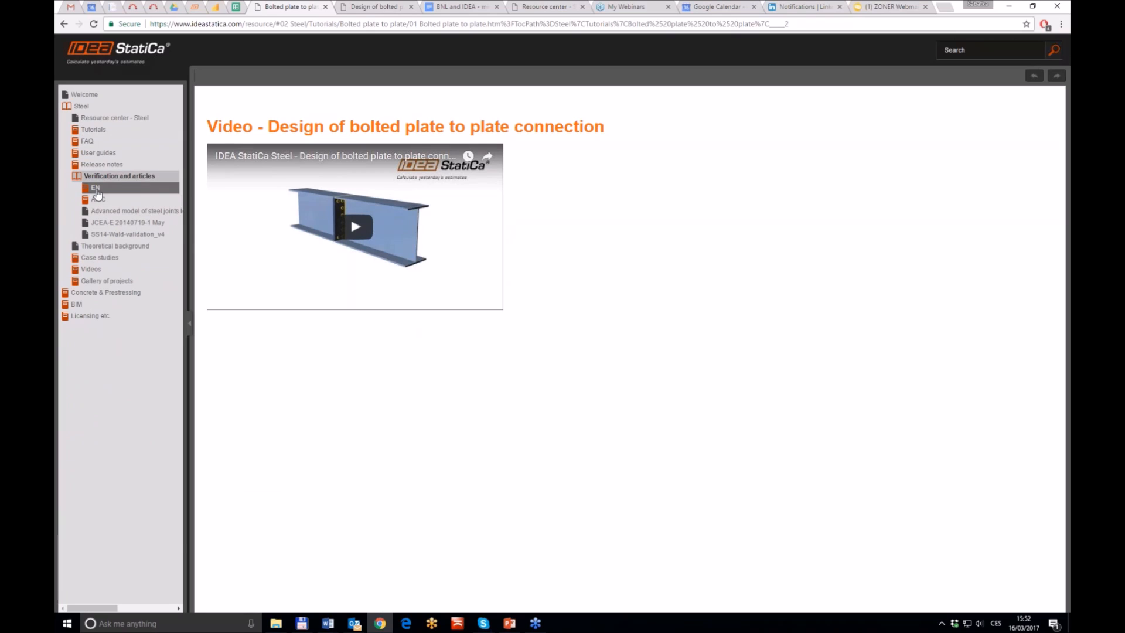
pyautogui.click(96, 191)
pyautogui.click(98, 223)
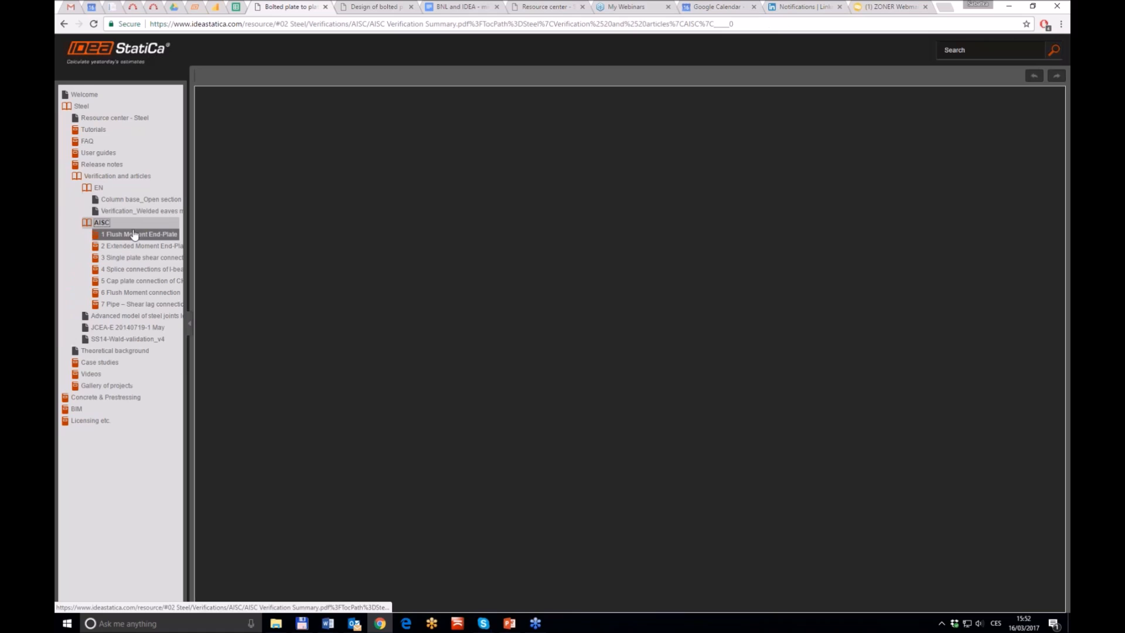
pyautogui.click(87, 190)
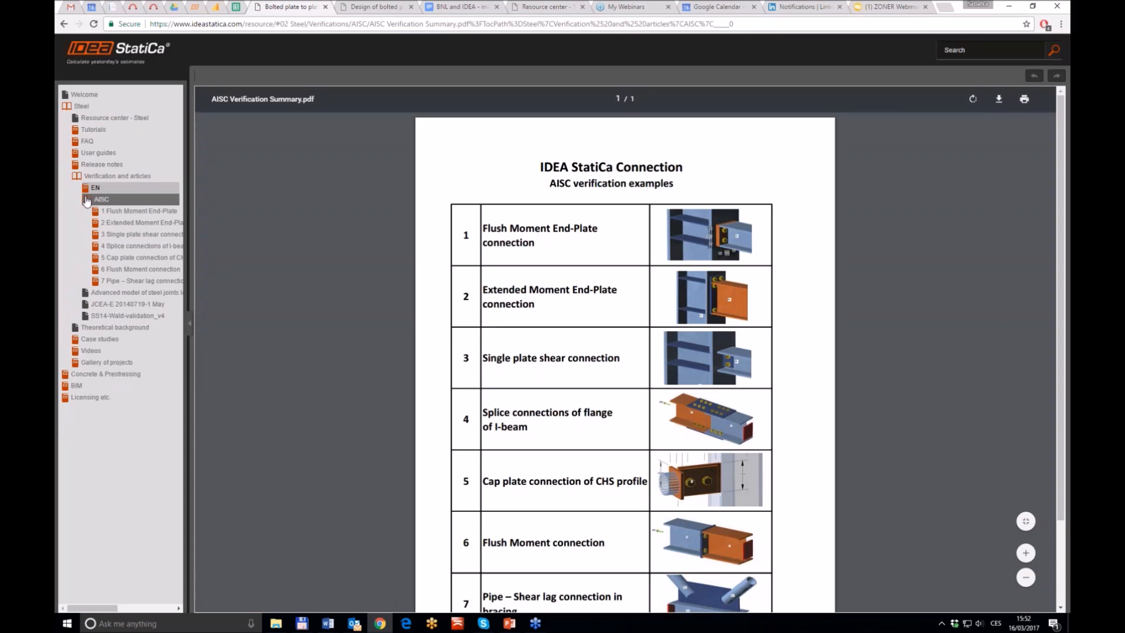
pyautogui.click(88, 199)
# Open the Theoretical background manual and skim its table of contents and the first chapters
pyautogui.click(109, 246)
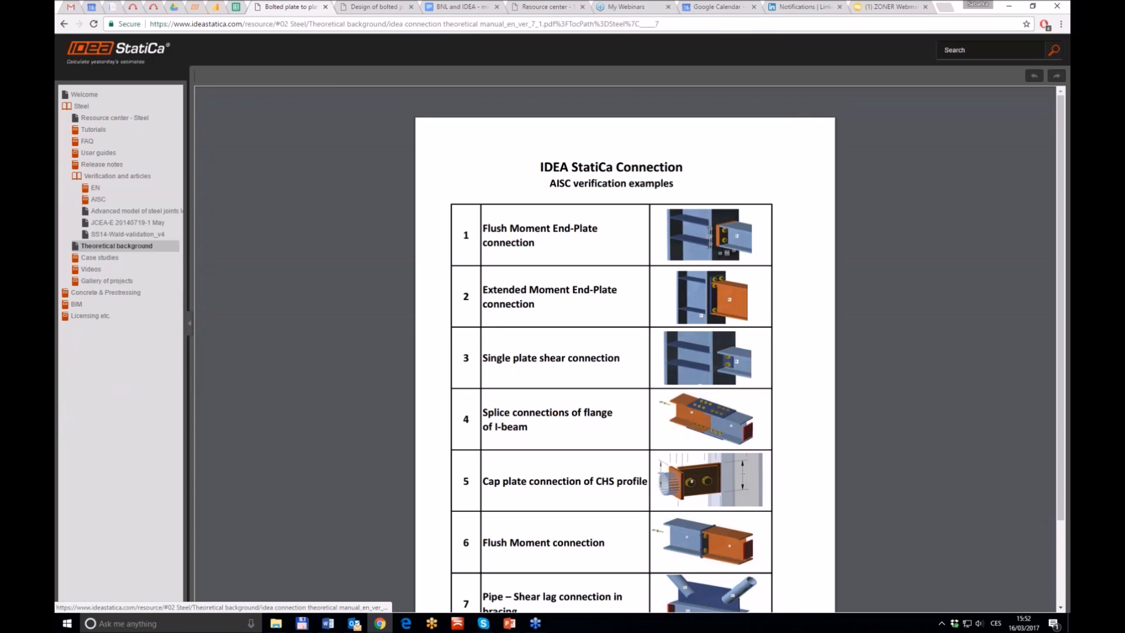
pyautogui.scroll(-10, 572, 347)
pyautogui.scroll(12, 572, 346)
pyautogui.scroll(-20, 569, 349)
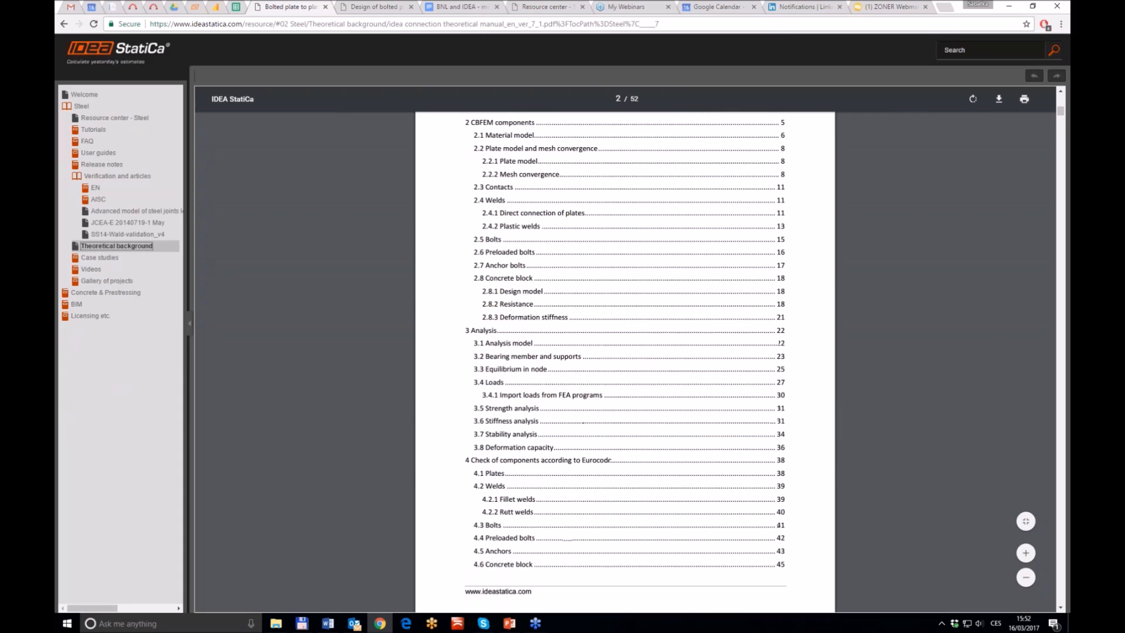
pyautogui.scroll(-12, 568, 347)
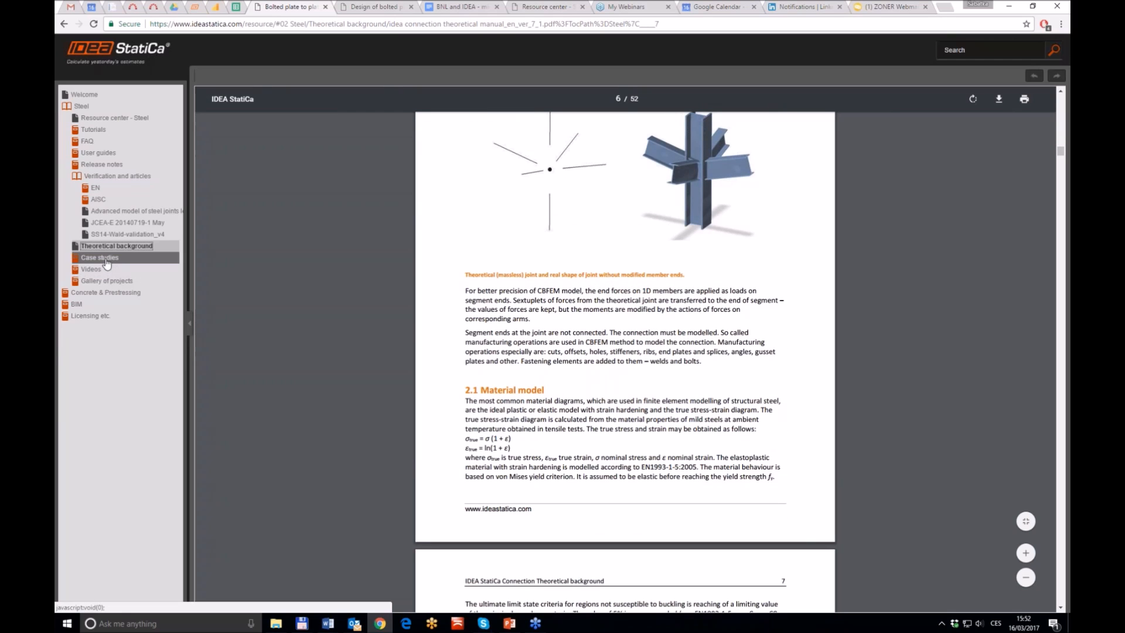
# Expand the case studies and videos sections, open the Gallery of projects and look through its sample joints
pyautogui.click(100, 258)
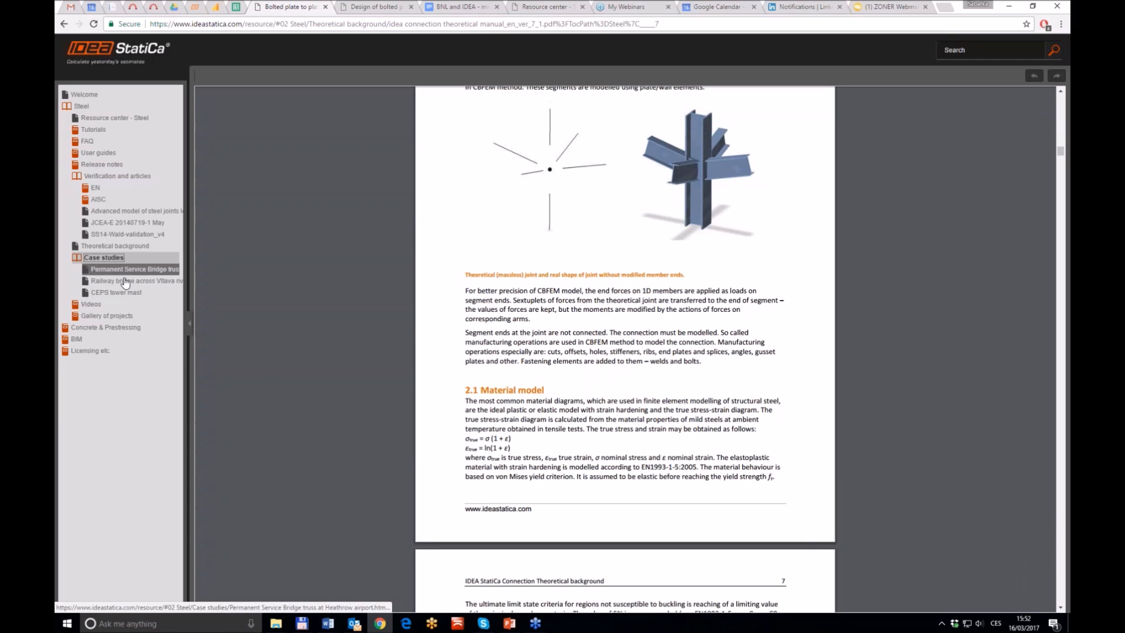
pyautogui.click(98, 306)
pyautogui.click(123, 351)
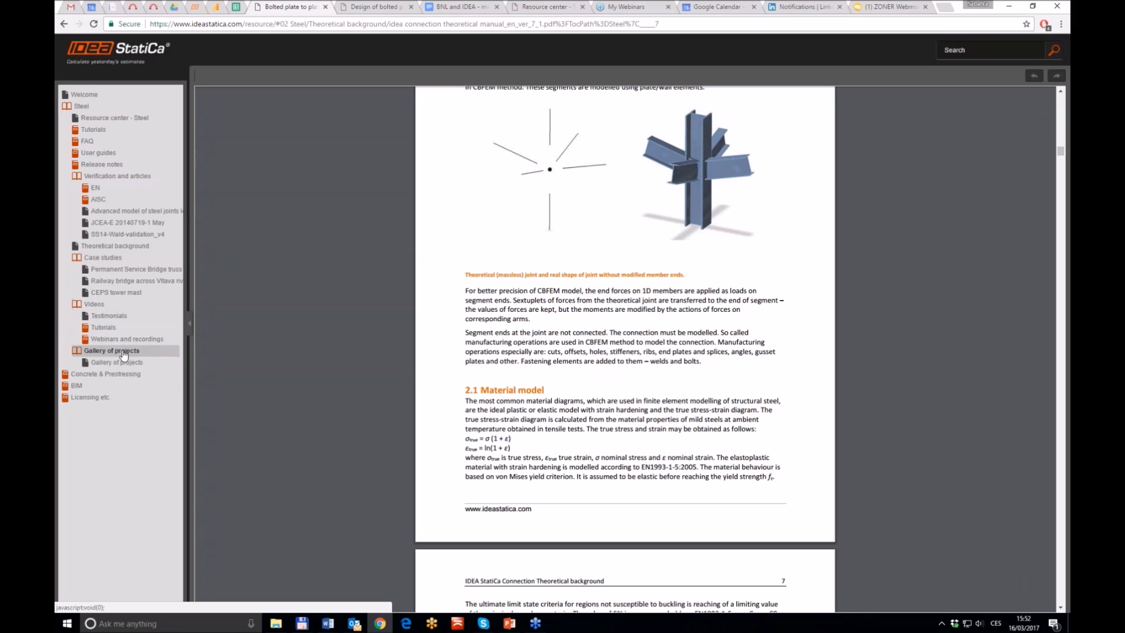
pyautogui.click(119, 362)
pyautogui.scroll(-12, 530, 366)
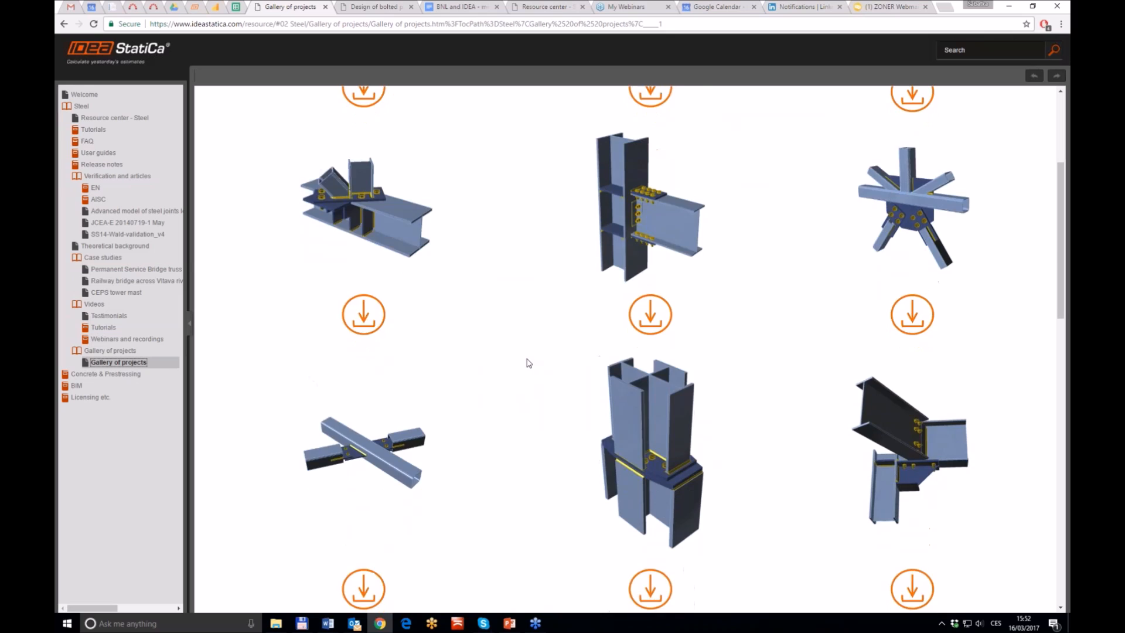
pyautogui.scroll(10, 513, 361)
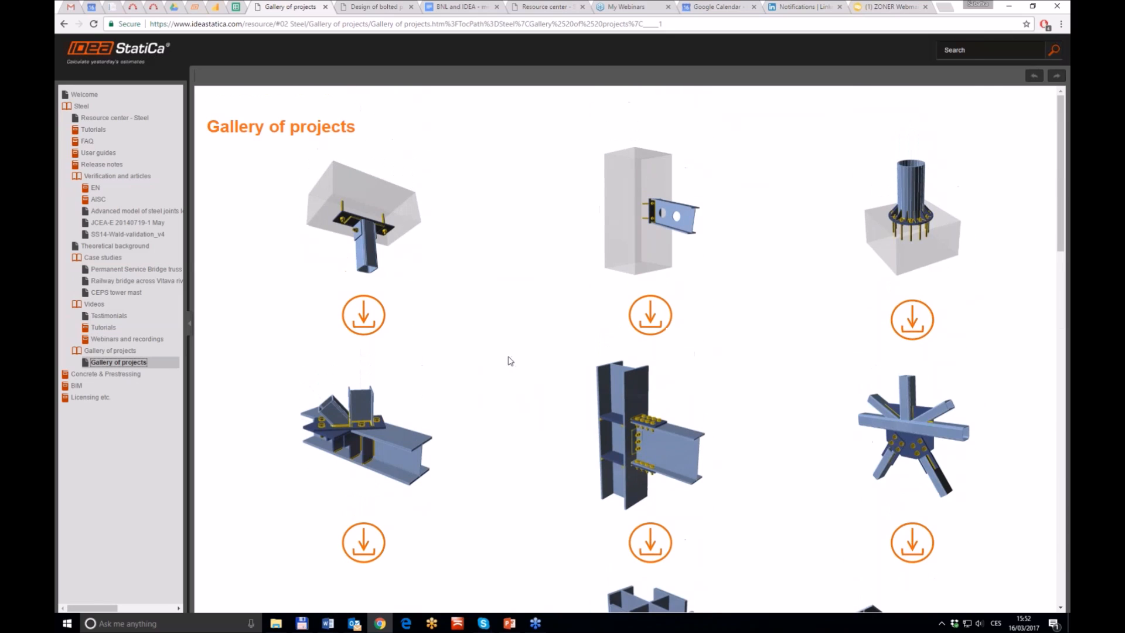
# Collapse the Steel section and return to the IDEA StatiCa website's home page
pyautogui.click(66, 109)
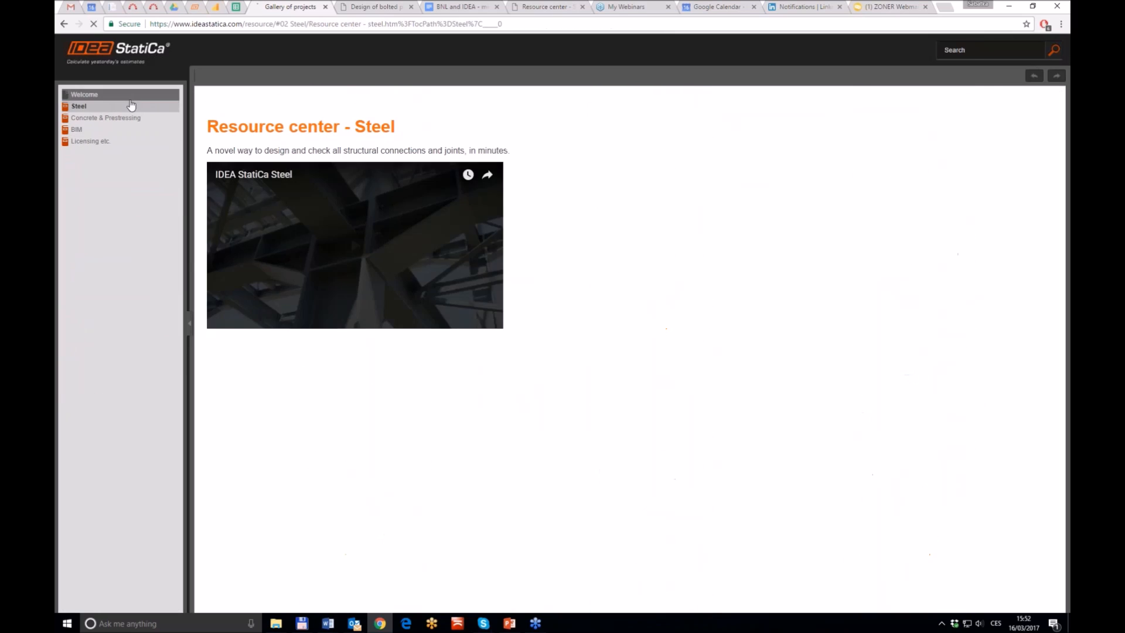
pyautogui.click(111, 59)
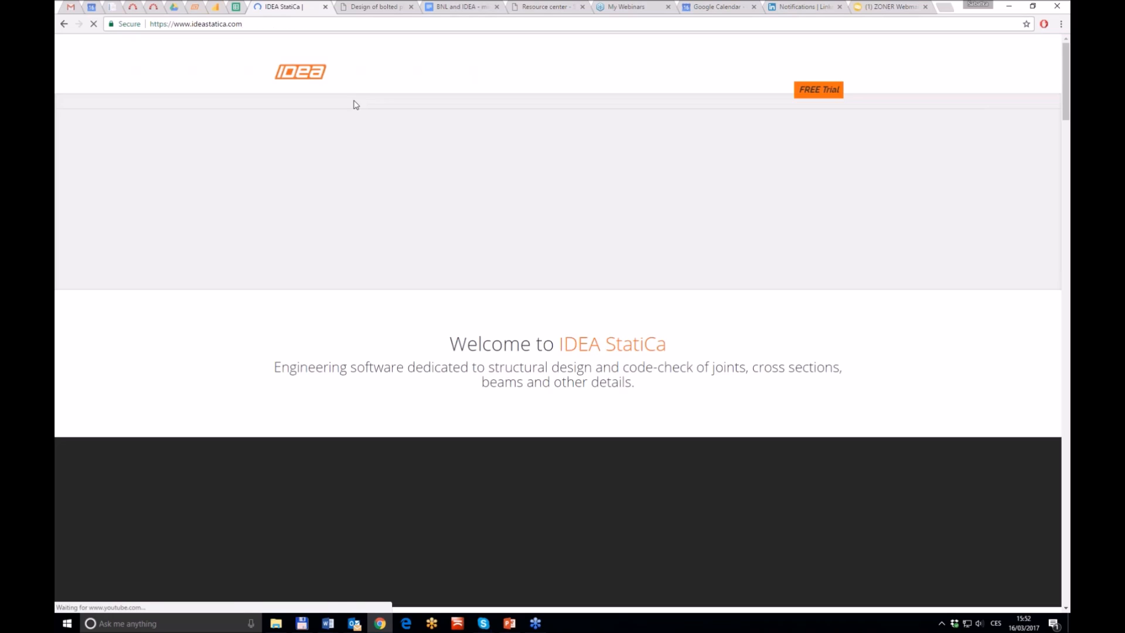